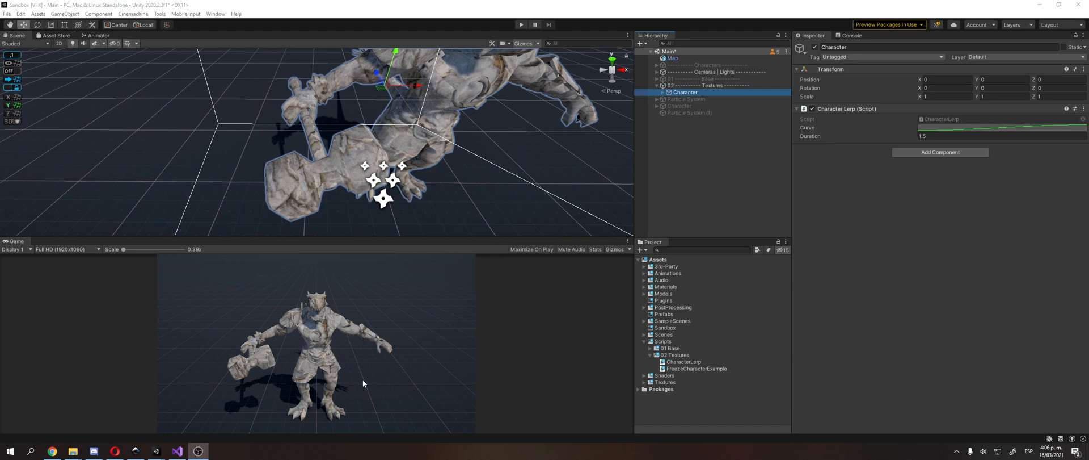
Step: Run the scene to watch the Dragonide character's texture transition, and stop playback
key("alt+Tab")
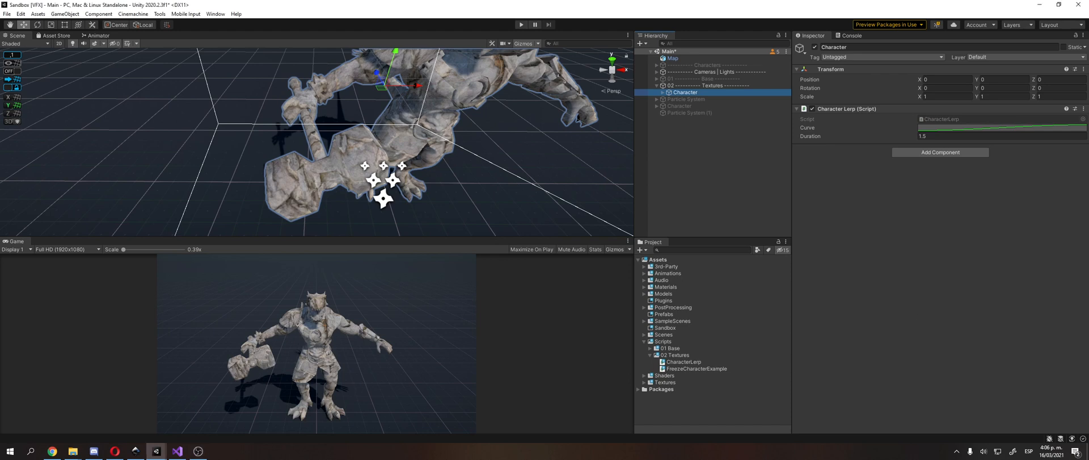
key("alt+Tab")
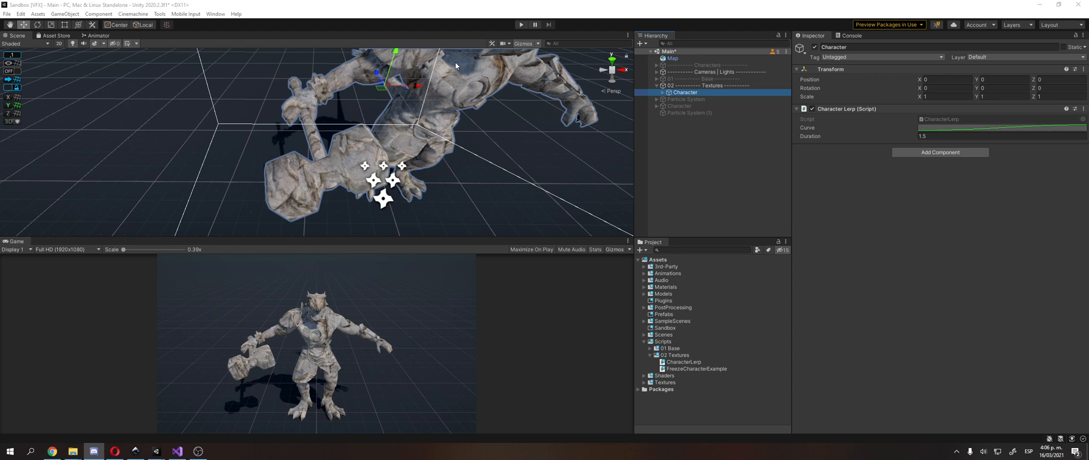
left_click(521, 27)
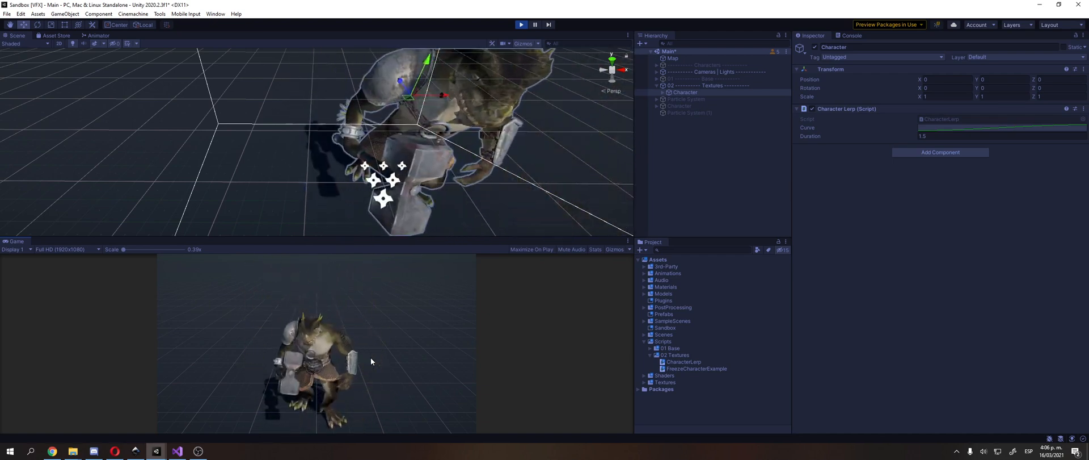
left_click(526, 29)
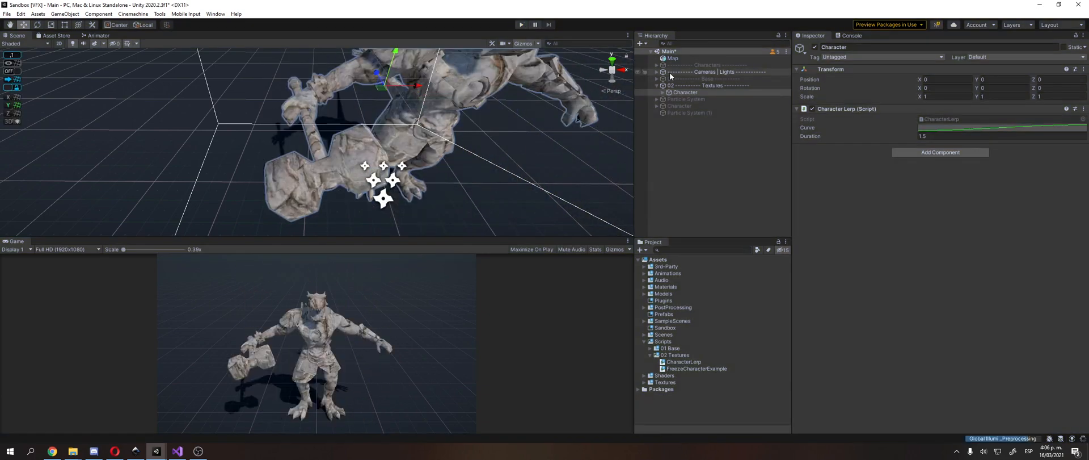
Step: Look through the Character object's children, including the Dragonide_Legacy bone hierarchy and the Particle System
left_click(687, 106)
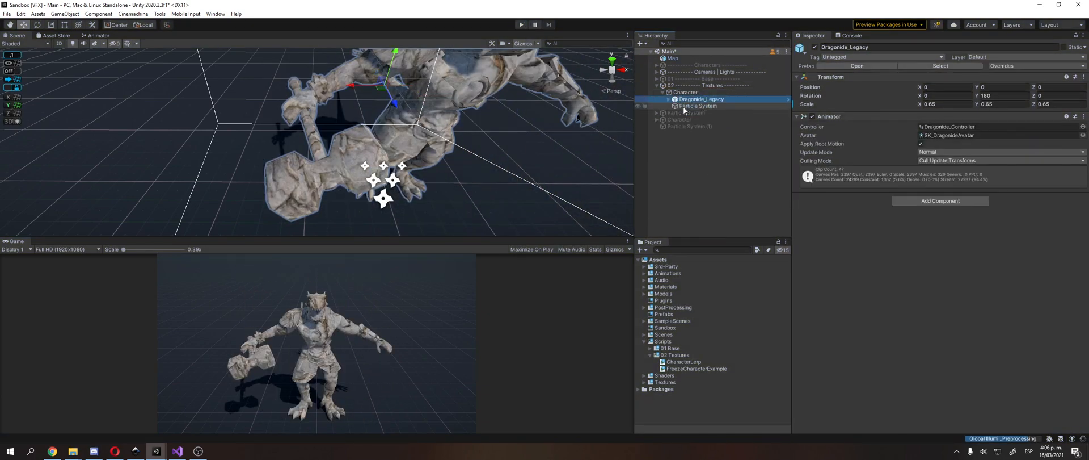
key("Down")
key("Down")
key("Down")
key("Down")
key("Down")
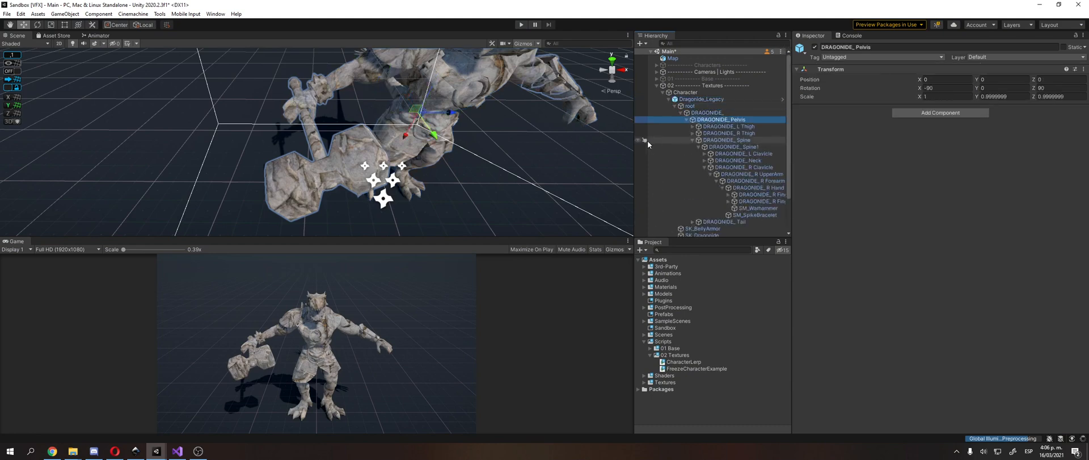
left_click(713, 104)
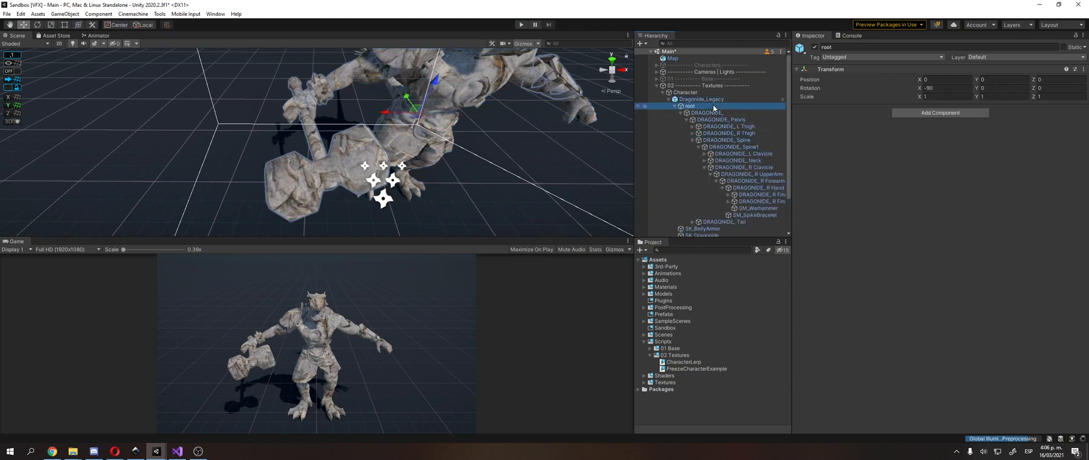
key("Up")
key("Left")
left_click(712, 106)
left_click(713, 101)
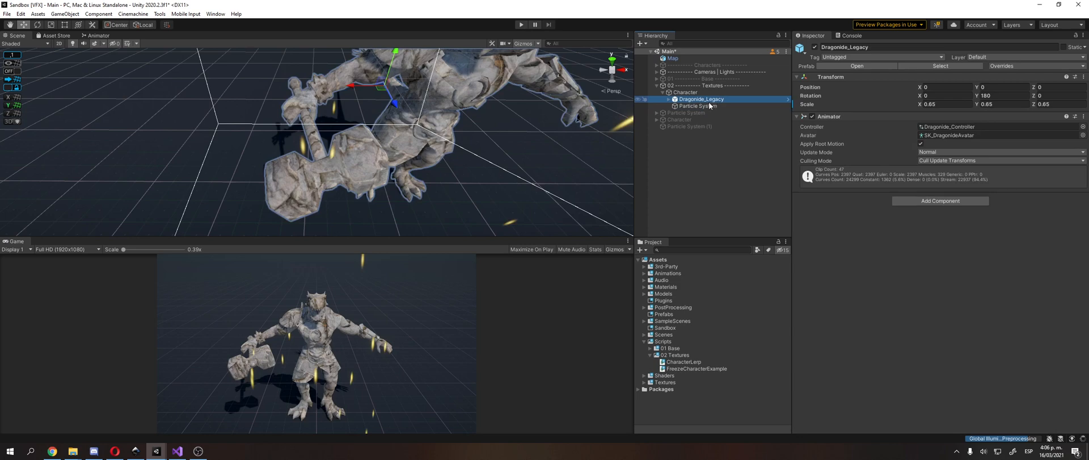
key("Up")
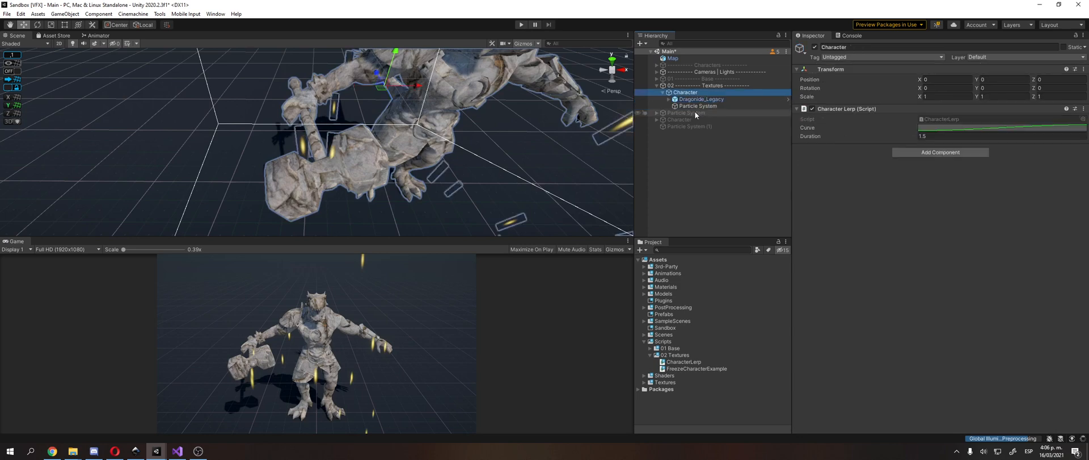
Step: Preview the texture blend on the Dragonide's meshes by raising the material Factor to 0.61, and return SK_Dragonide's Factor to 0
key("Down")
key("Right")
key("Down")
key("Left")
left_click(689, 119)
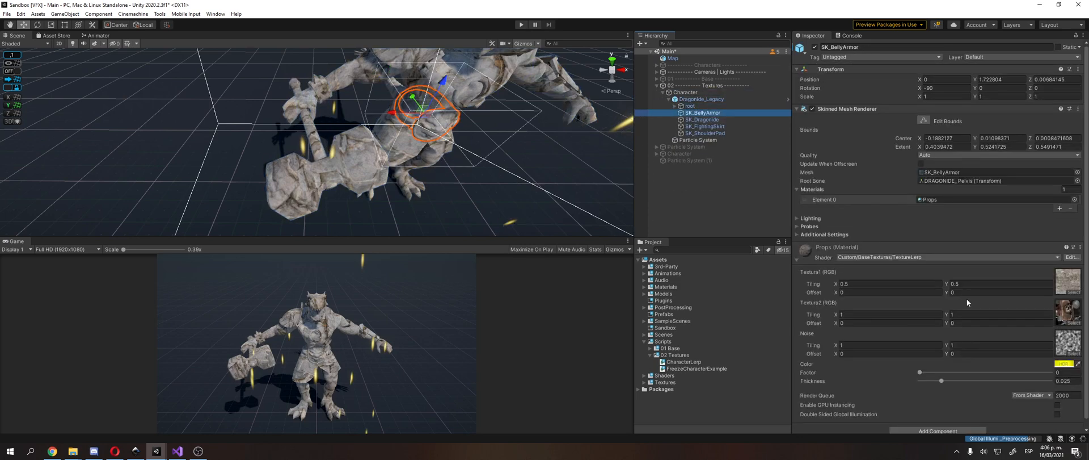
left_click_drag(921, 377, 1003, 386)
right_click_drag(454, 141, 349, 106)
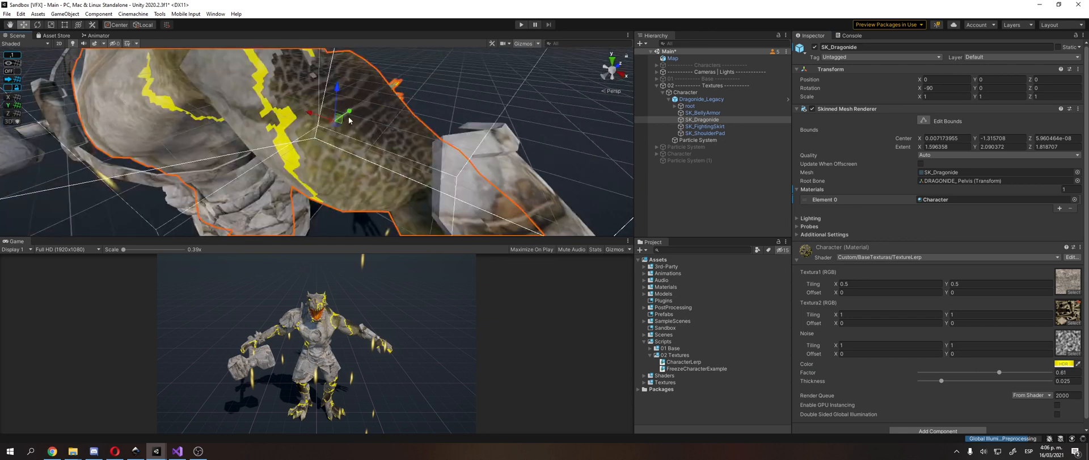
scroll(349, 120, "down", 4)
scroll(328, 147, "up", 4)
middle_click_drag(261, 125, 330, 142)
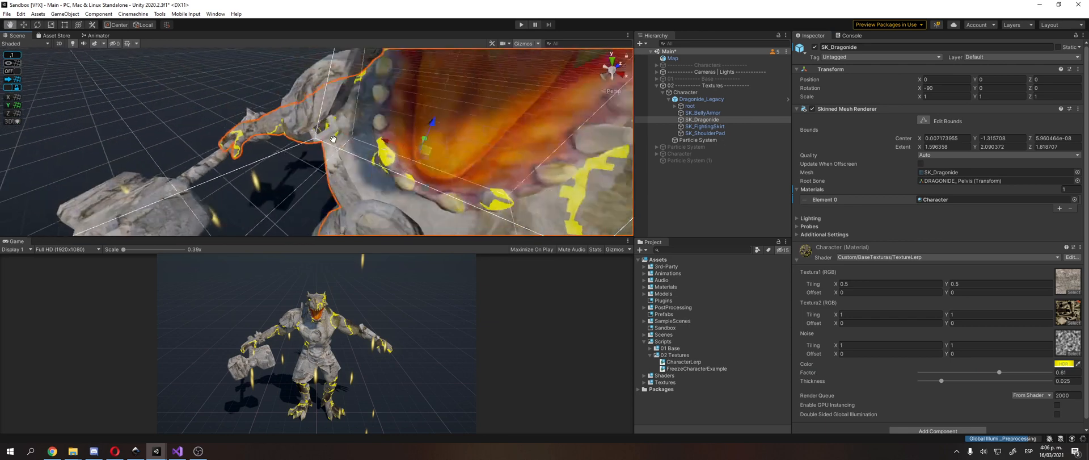
scroll(331, 142, "down", 4)
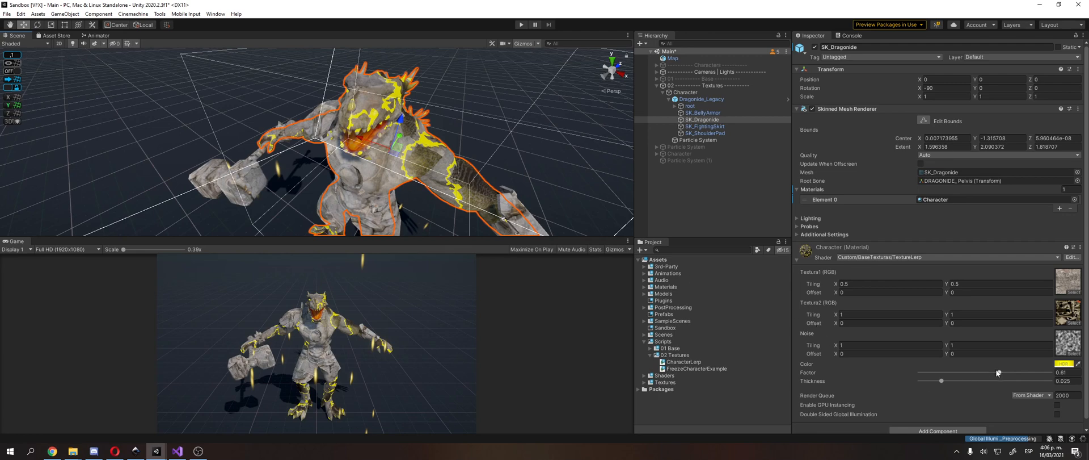
left_click_drag(999, 372, 886, 348)
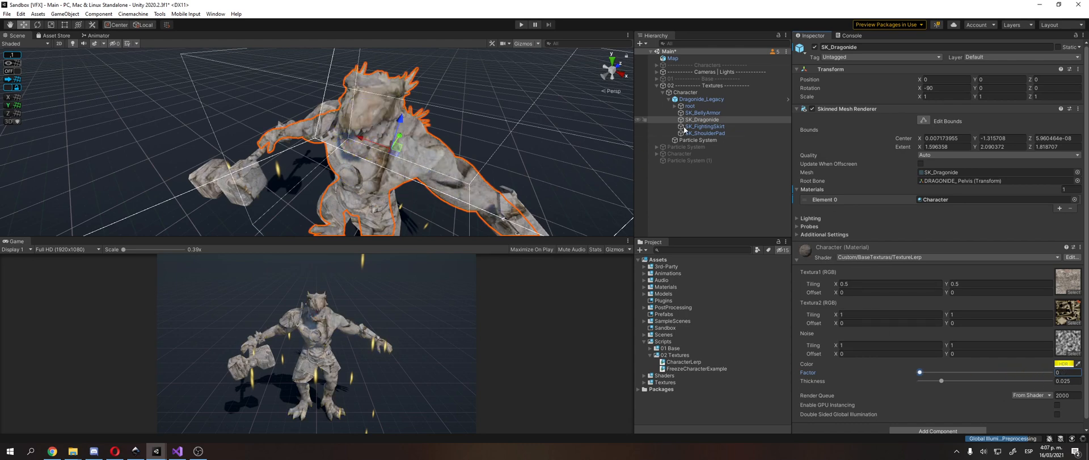
Step: Collapse the 02 Textures group in the hierarchy and deactivate it
left_click(684, 99)
key("Up")
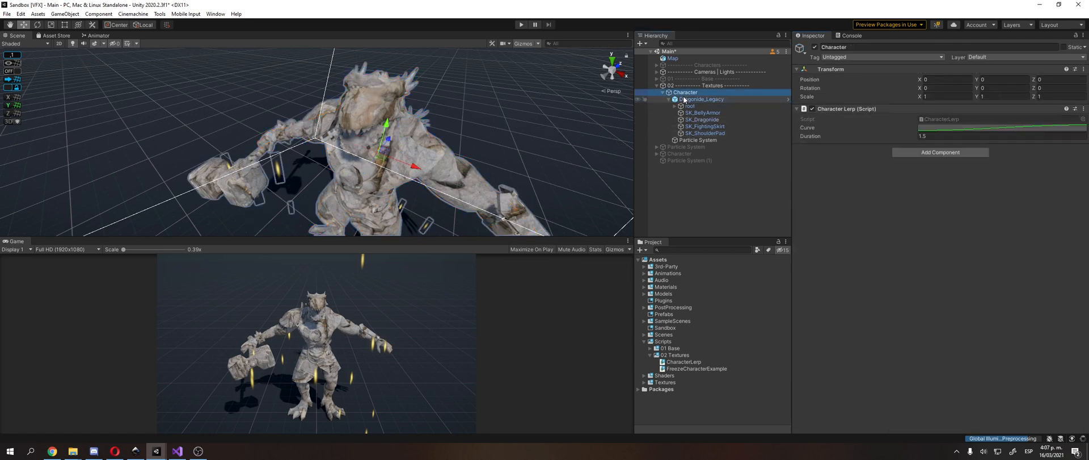
key("Left")
key("Up")
key("Left")
left_click(693, 106)
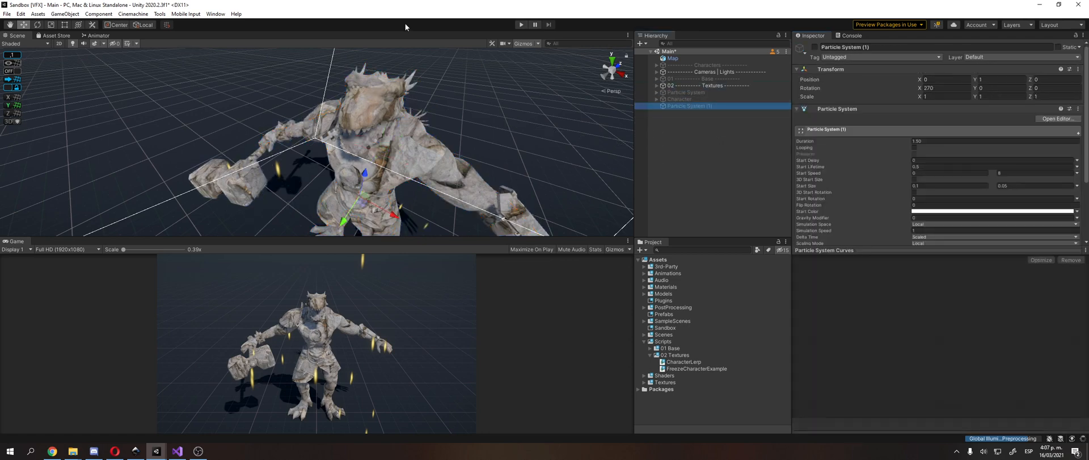
left_click(709, 85)
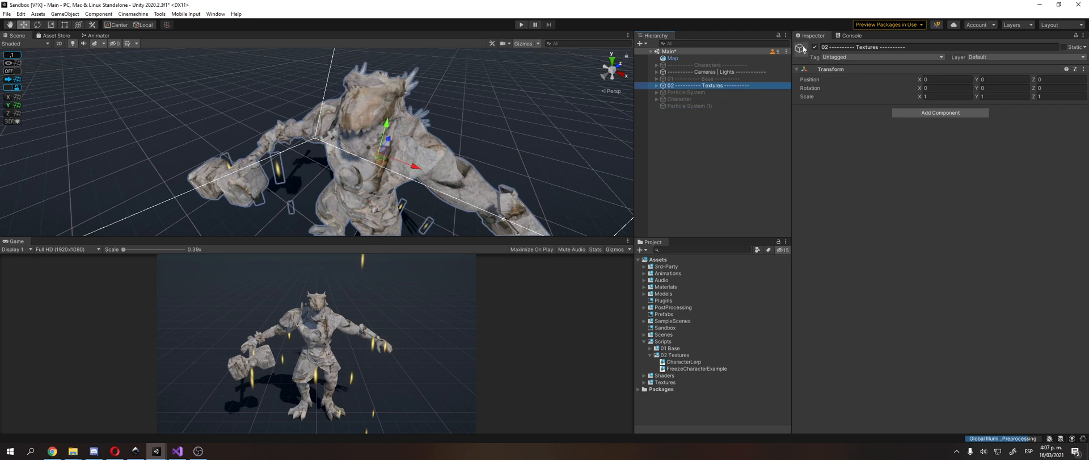
left_click(816, 47)
Step: Activate the root-level Character that has the Freeze Character Example script, and test-run the scene with it
left_click(681, 100)
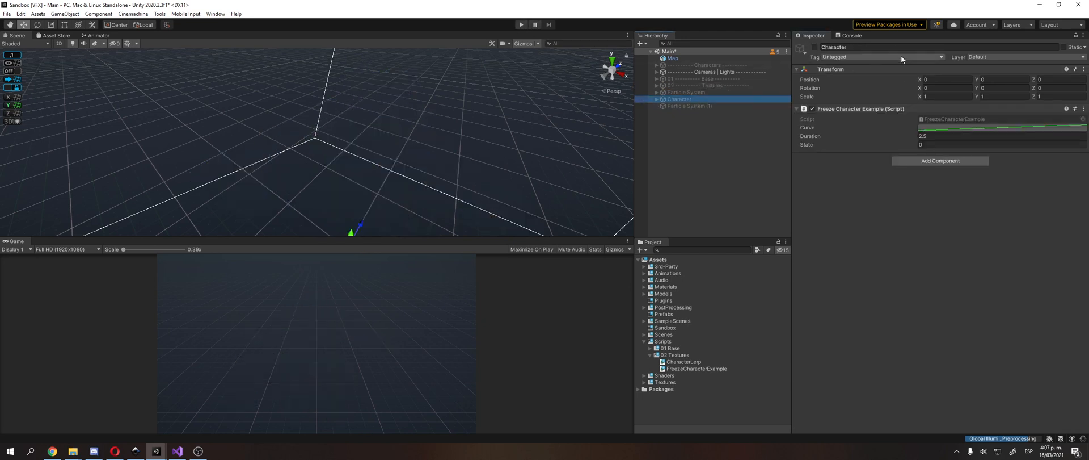
left_click(816, 47)
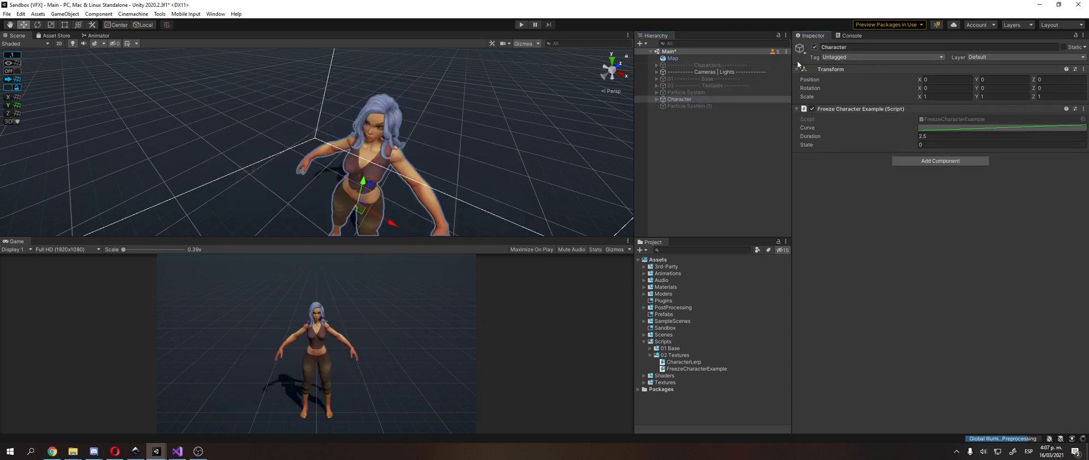
left_click(521, 25)
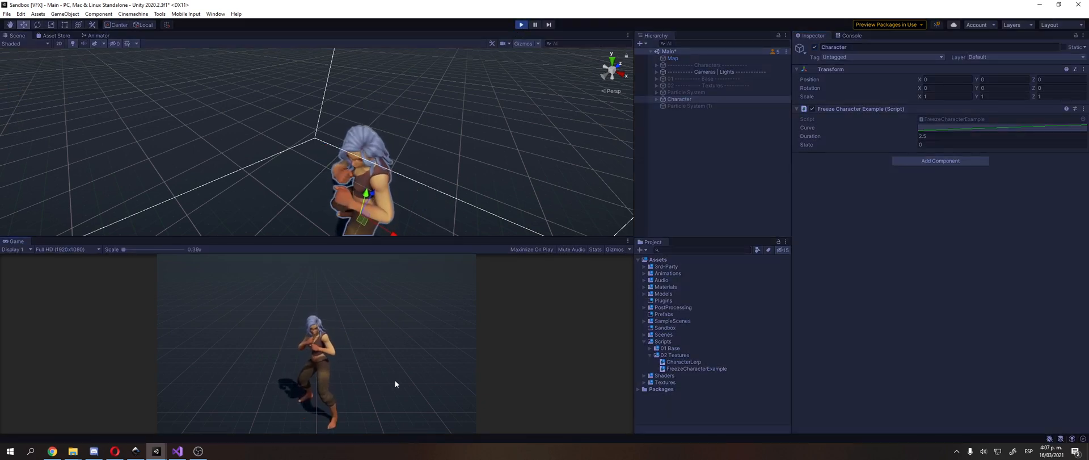
left_click(521, 25)
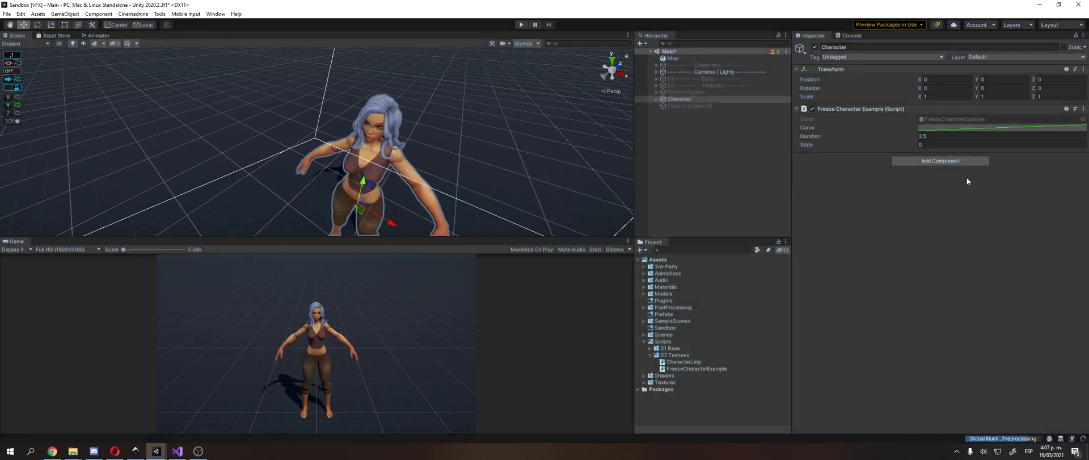
Step: Trace the Idle state's motion from HumanFemale_01's animator controller and open the Bouncing Fight Idle import settings
left_click(707, 98)
left_click(707, 107)
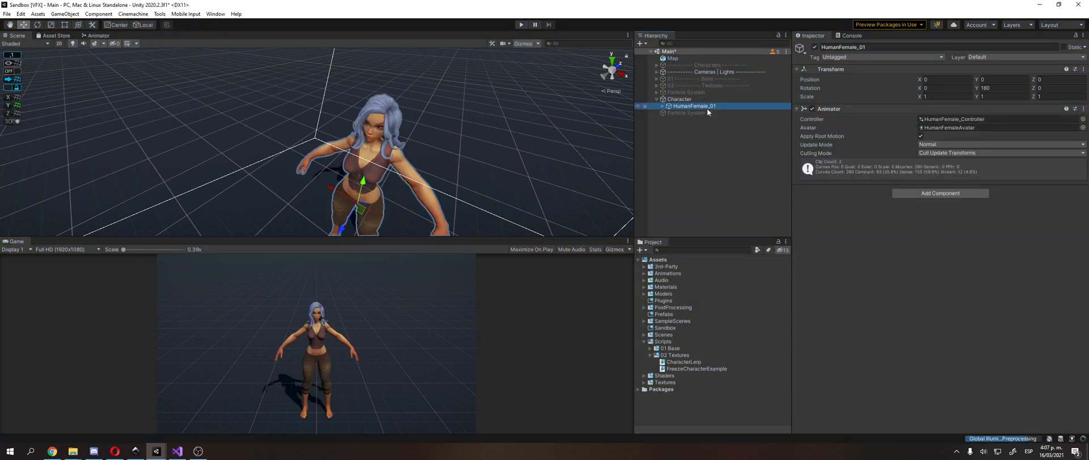
double_click(950, 118)
left_click(489, 135)
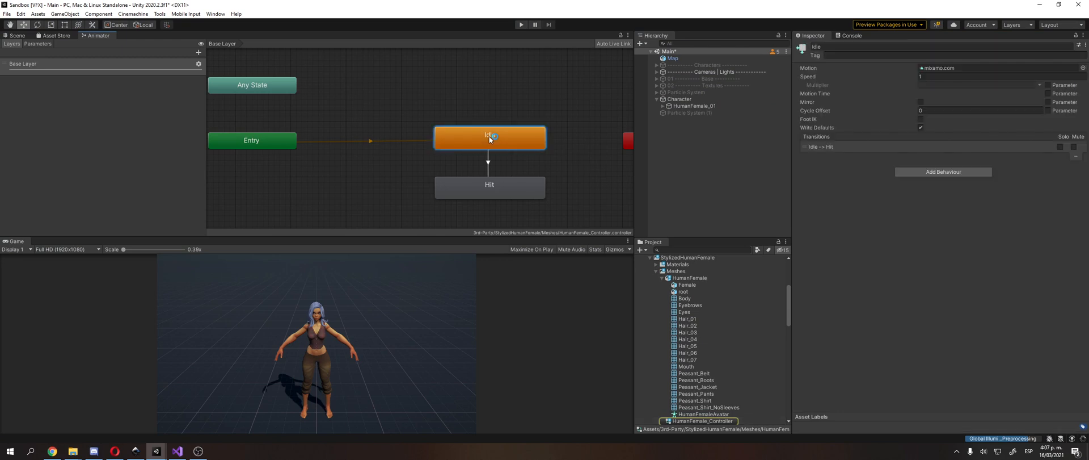
left_click(943, 68)
left_click(700, 407)
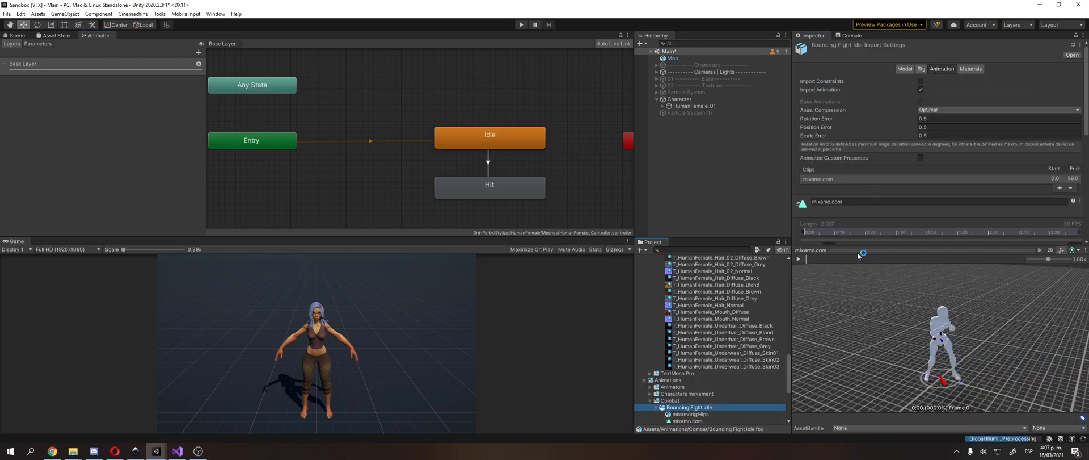
Step: Enable Loop Time and Bake Into Pose for root rotation, position Y and position XZ on the mixamo.com clip, and apply
scroll(914, 142, "down", 5)
left_click(920, 106)
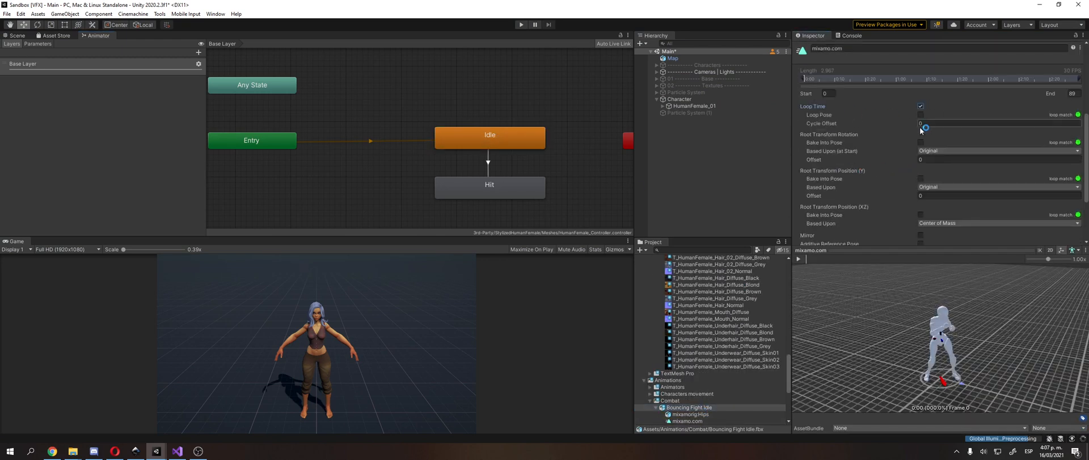
left_click(921, 143)
scroll(922, 141, "down", 3)
left_click(921, 97)
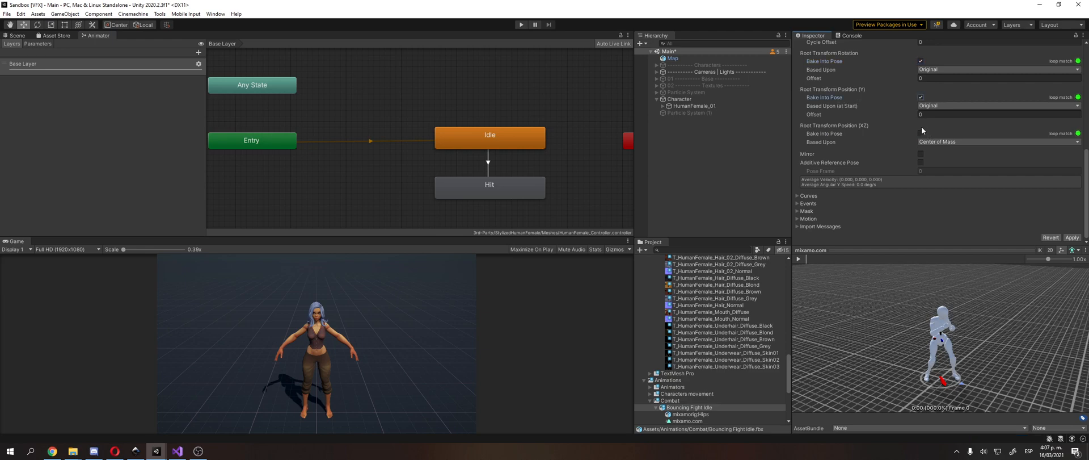
left_click(920, 133)
left_click(1073, 237)
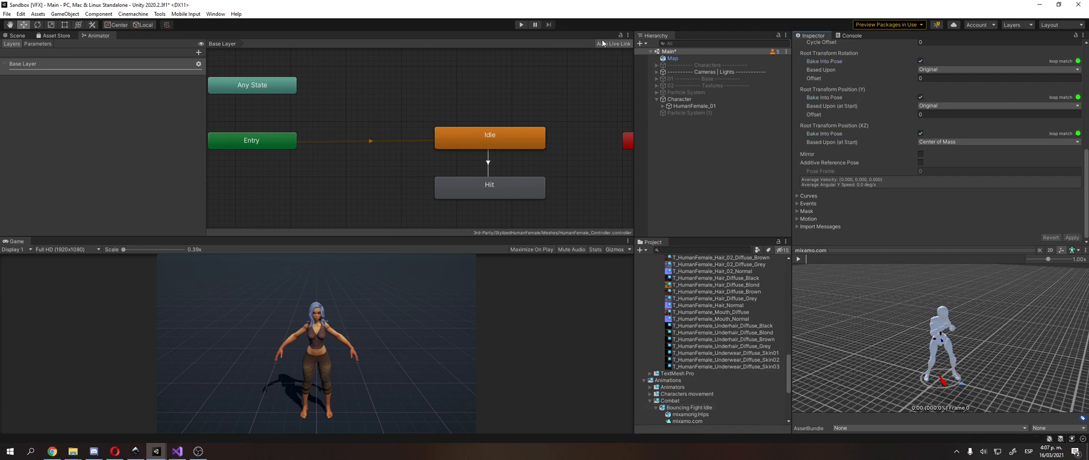
Step: Play the scene in a maximized Game view to watch the character's freeze effect, and reselect the Character after stopping
left_click(23, 36)
left_click(522, 25)
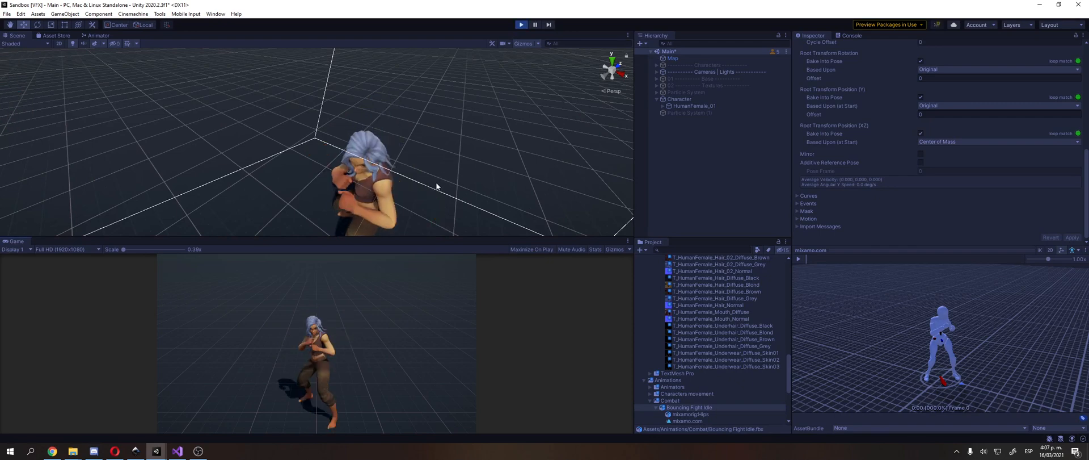
left_click(629, 241)
left_click(643, 271)
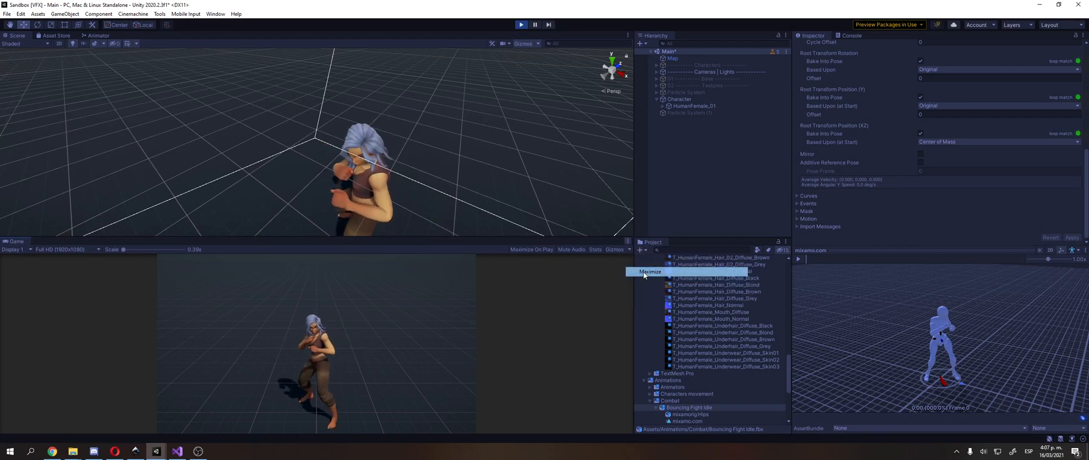
left_click(681, 324)
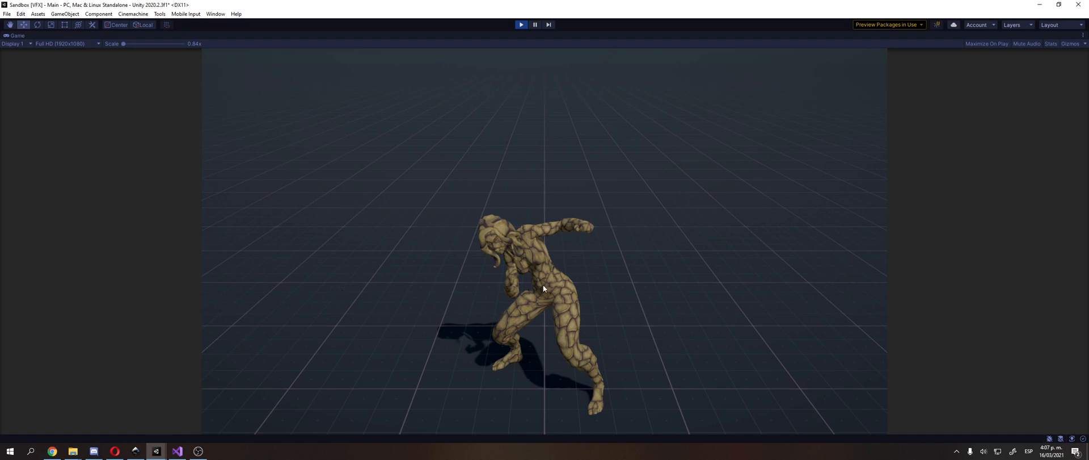
left_click(519, 26)
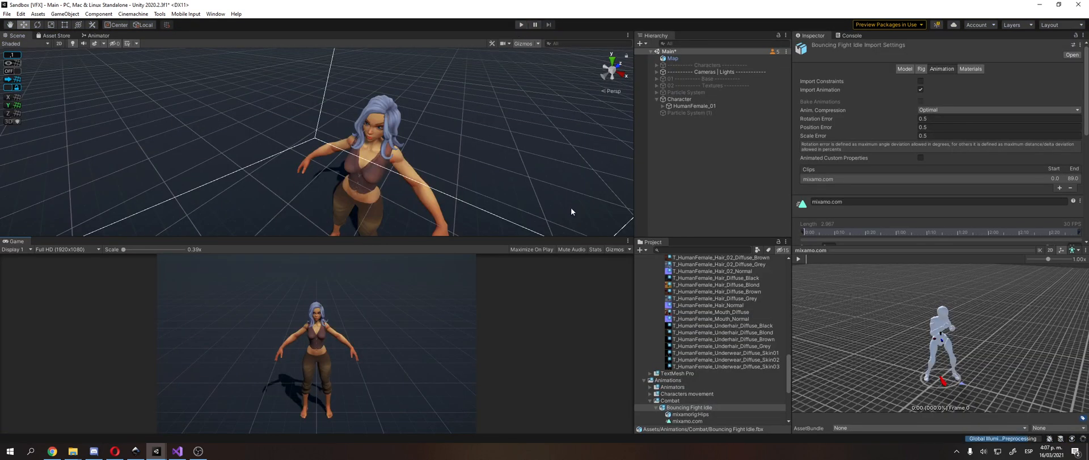
left_click(744, 100)
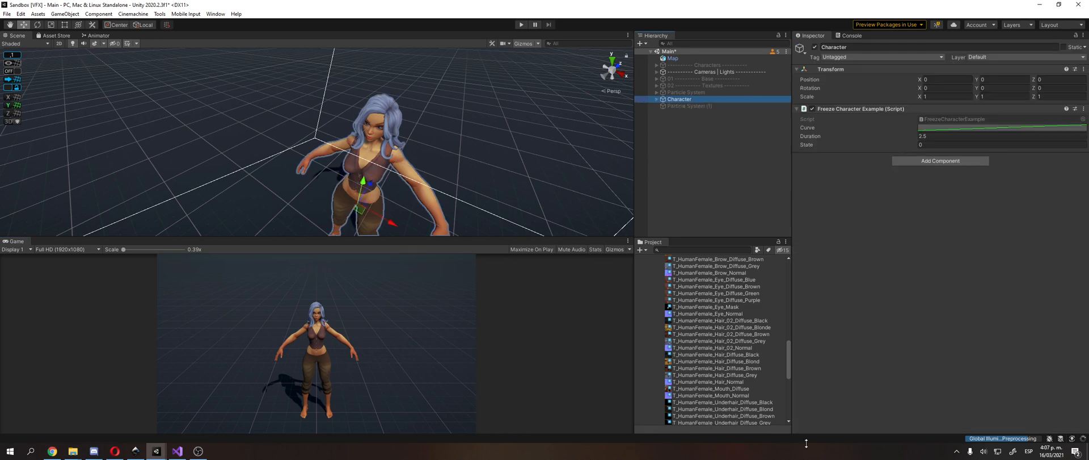
Step: Switch to the Sandbox [VFX URP] project, collapse its Toon_RTS assets folder, and return to the Sandbox [VFX] project
mouse_move(156, 450)
left_click(199, 419)
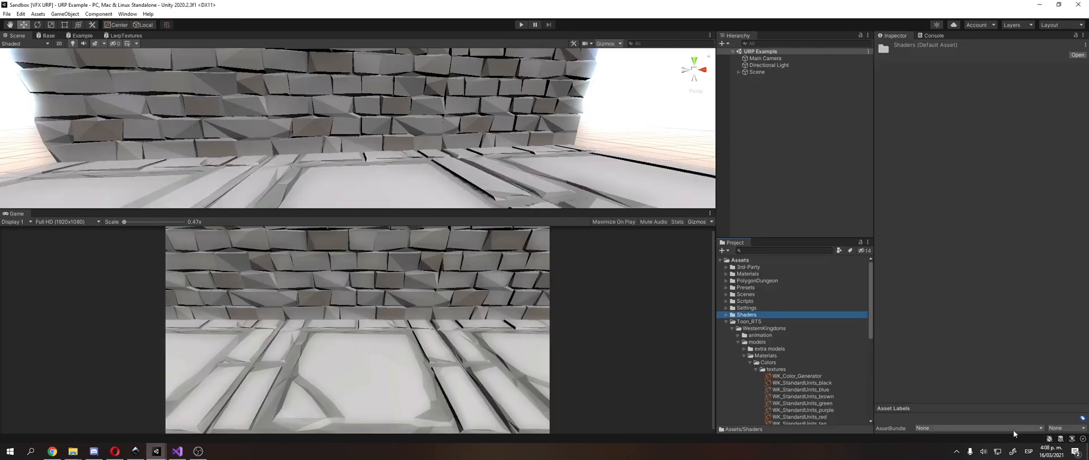
left_click(797, 322)
key("Left")
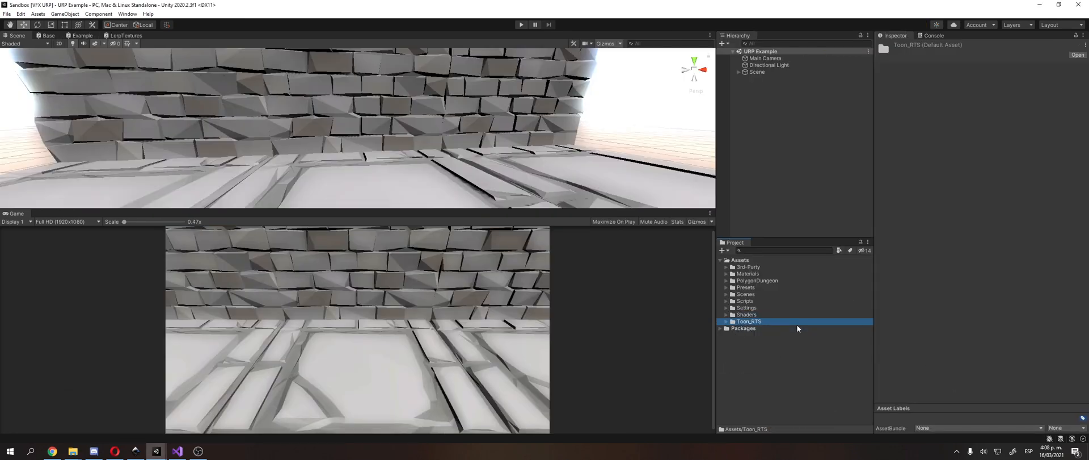
mouse_move(152, 454)
left_click(170, 429)
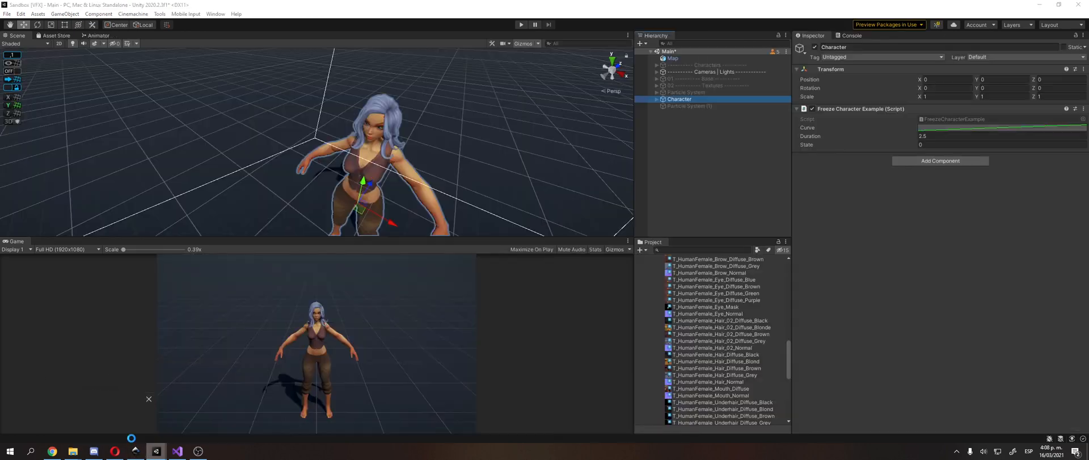
Step: Collapse the Flat Textures Demo, 3rd-Party and Scripts folders in the Sandbox [VFX] project's assets
scroll(688, 335, "up", 15)
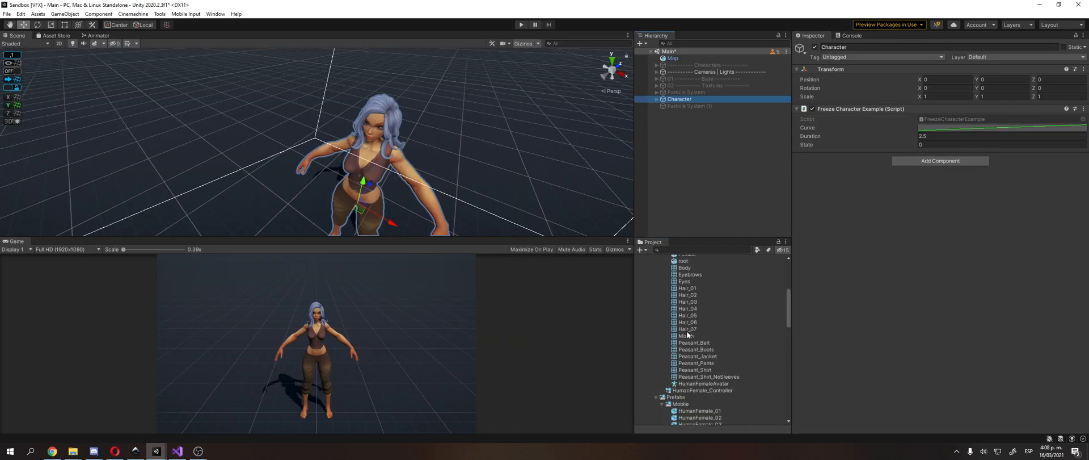
left_click(690, 281)
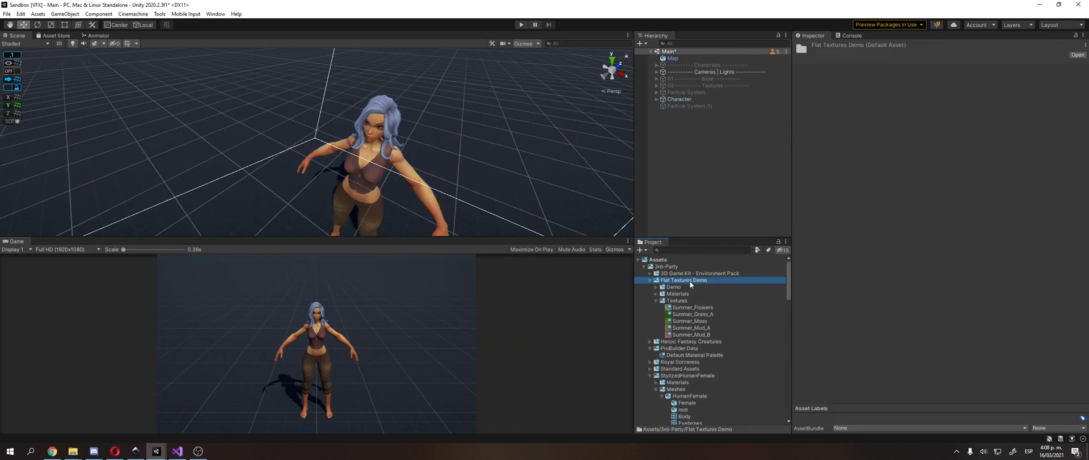
key("Left")
left_click(690, 267)
key("Left")
key("Down")
key("Left")
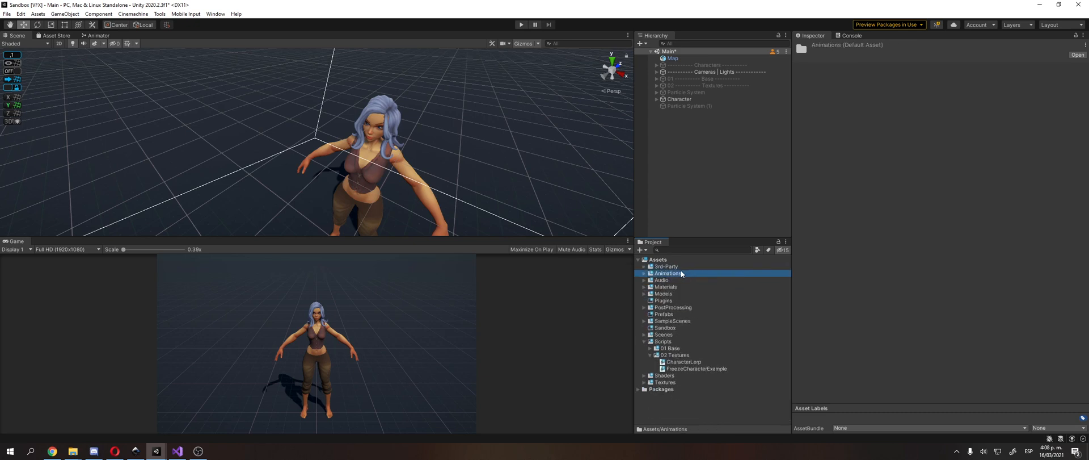
left_click(678, 341)
key("Left")
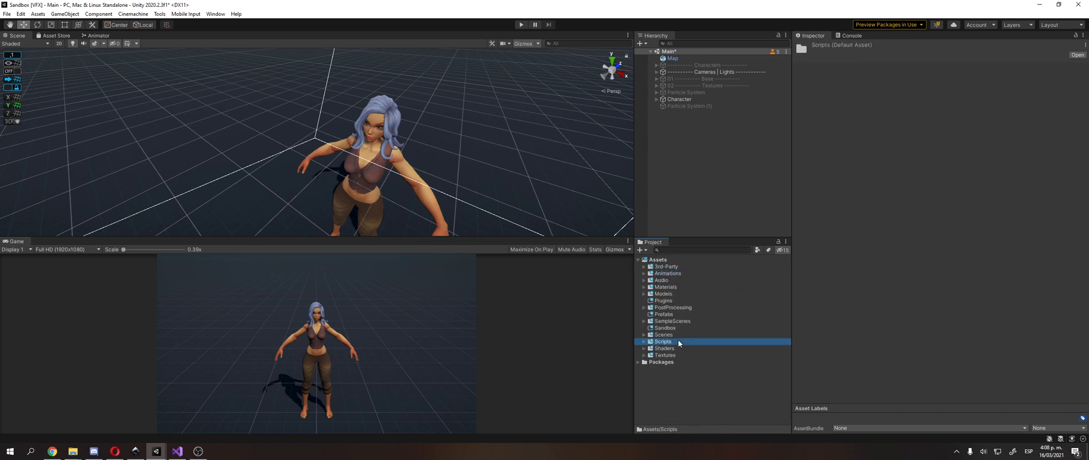
Step: Expand the 3rd-Party folder and collapse its ProBuilder Data and StylizedHumanFemale subfolders
left_click(678, 275)
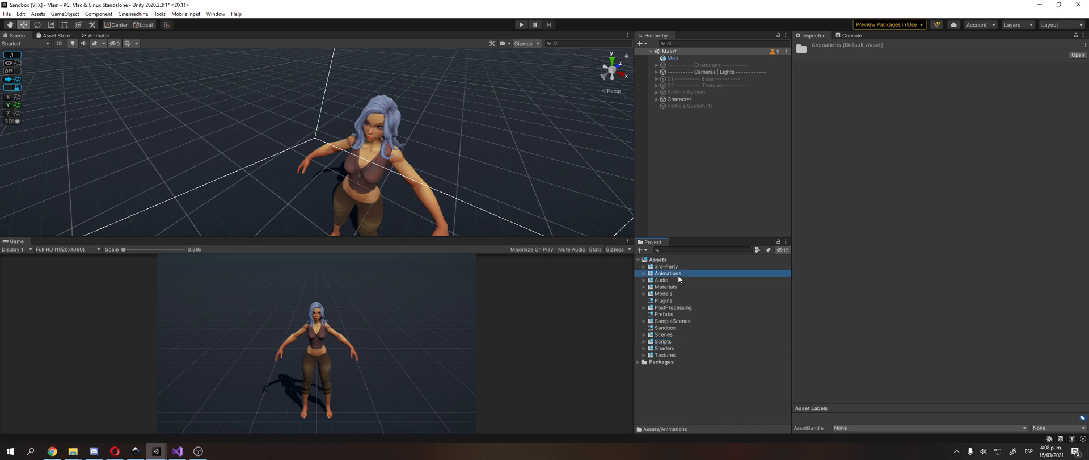
key("Up")
key("Right")
key("Down")
key("Down")
key("Down")
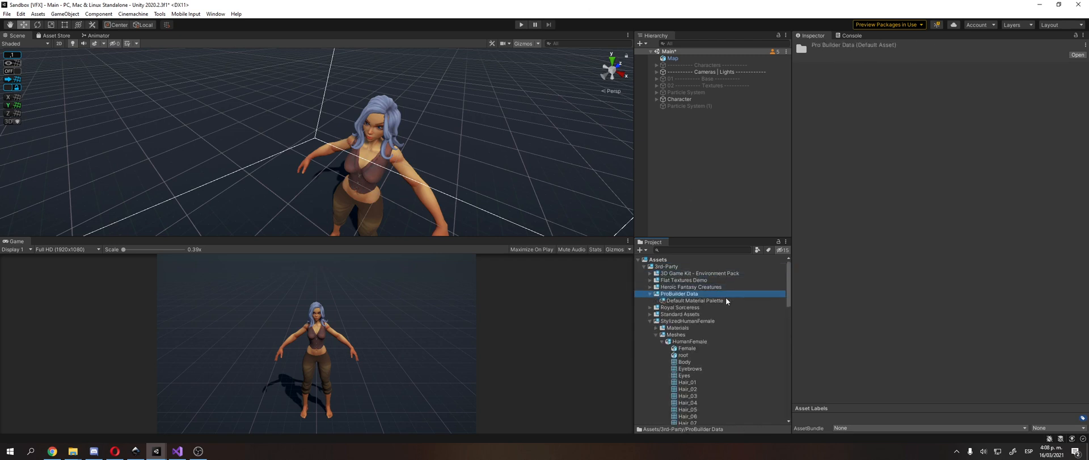
key("Left")
key("Down")
key("Down")
key("Down")
key("Left")
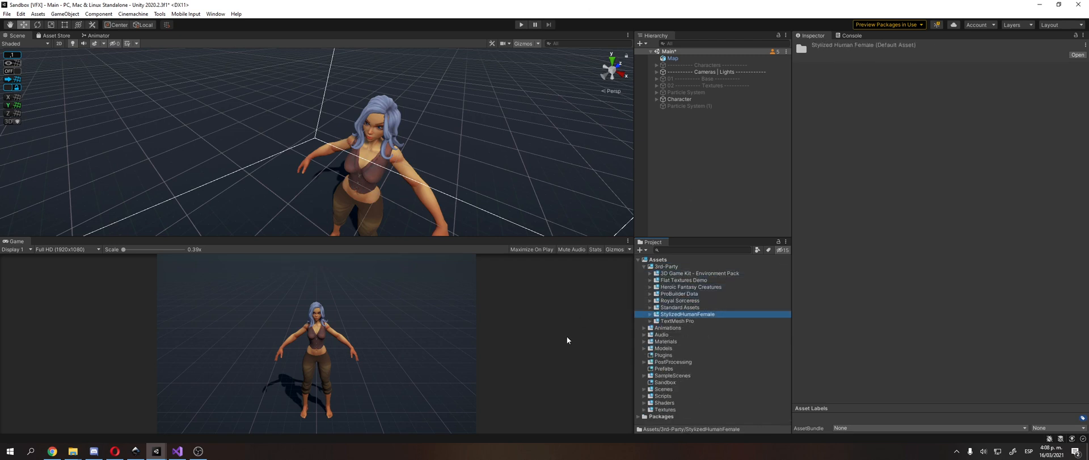
Step: Reveal the StylizedHumanFemale folder in the file explorer and move the explorer window clear of the project assets
right_click(678, 316)
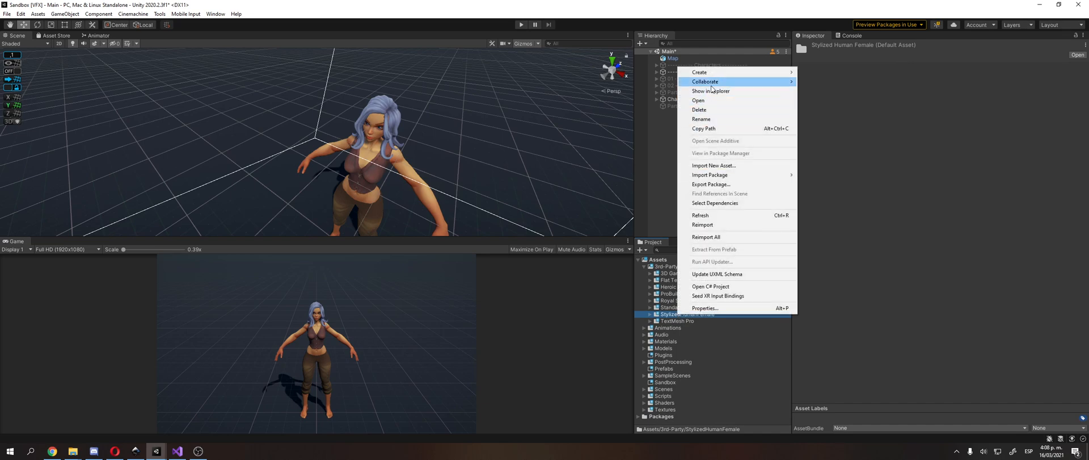
left_click(716, 98)
right_click(700, 314)
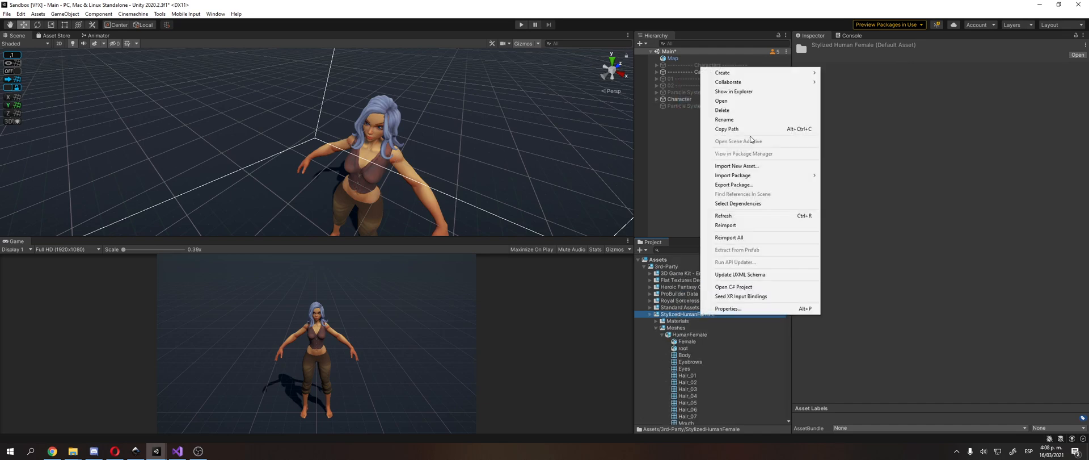
left_click(761, 93)
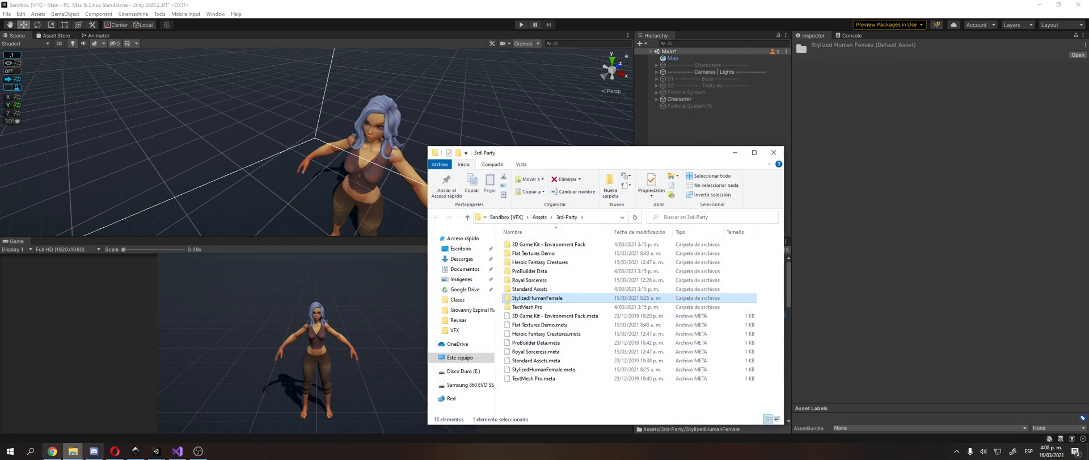
left_click_drag(595, 152, 371, 84)
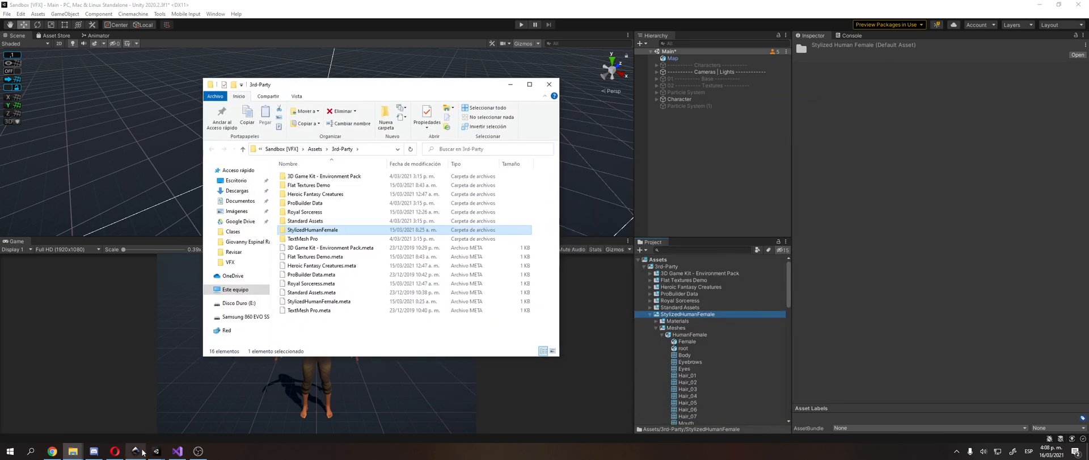
Step: Switch to the Sandbox [VFX URP] project and import the StylizedHumanFemale folder from the file explorer into its 3rd-Party folder
left_click(159, 454)
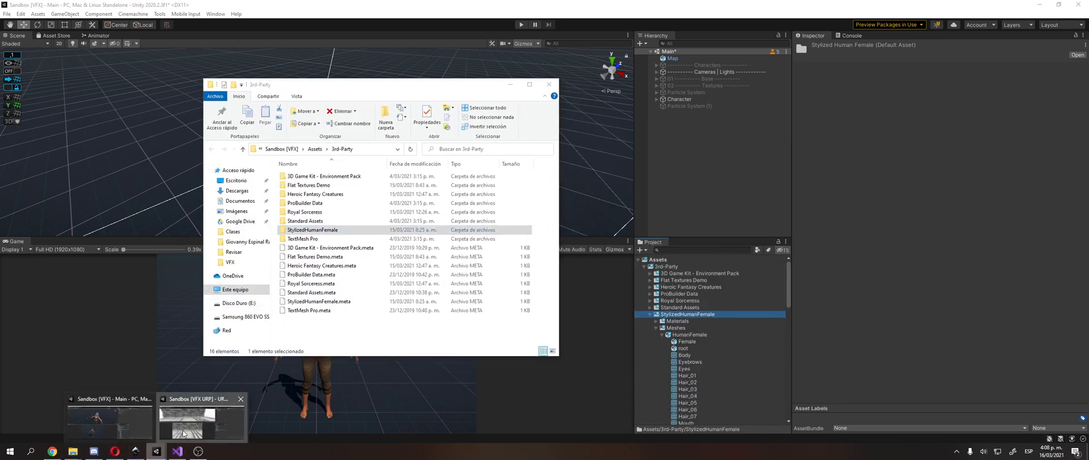
left_click(203, 423)
left_click(73, 450)
left_click_drag(317, 230, 755, 266)
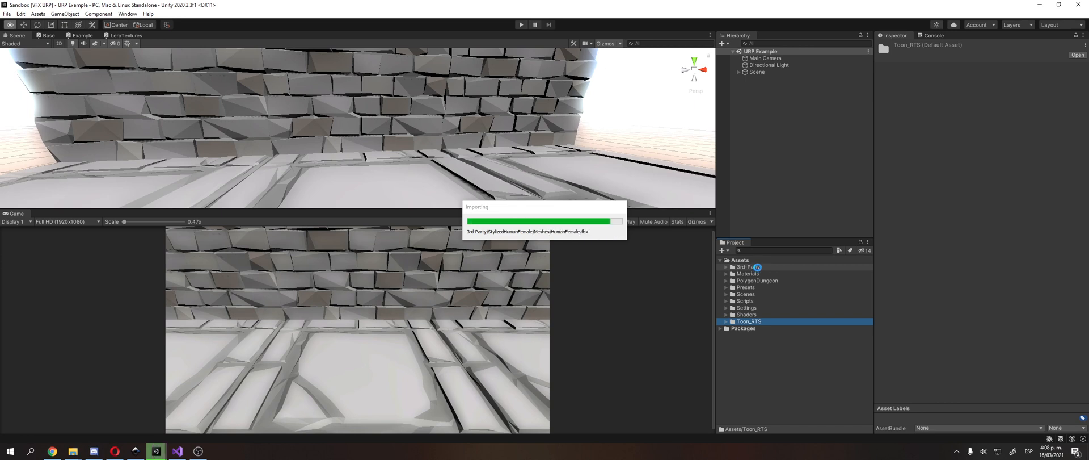
Step: Expand the 3rd-Party folder, collapse MobilePostProcess and expand the imported StylizedHumanFemale folder
double_click(758, 268)
left_click(761, 274)
key("Down")
key("Down")
key("Left")
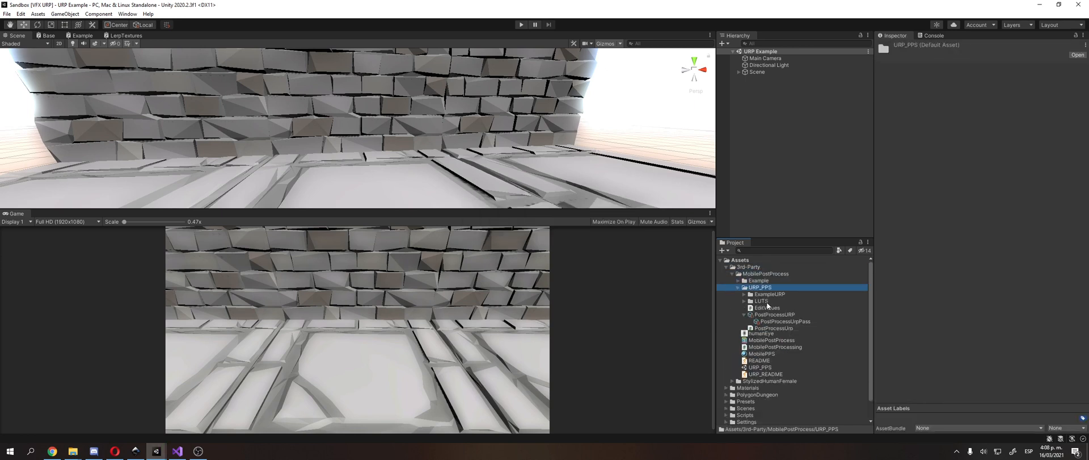
key("Up")
key("Up")
key("Left")
key("Down")
key("Right")
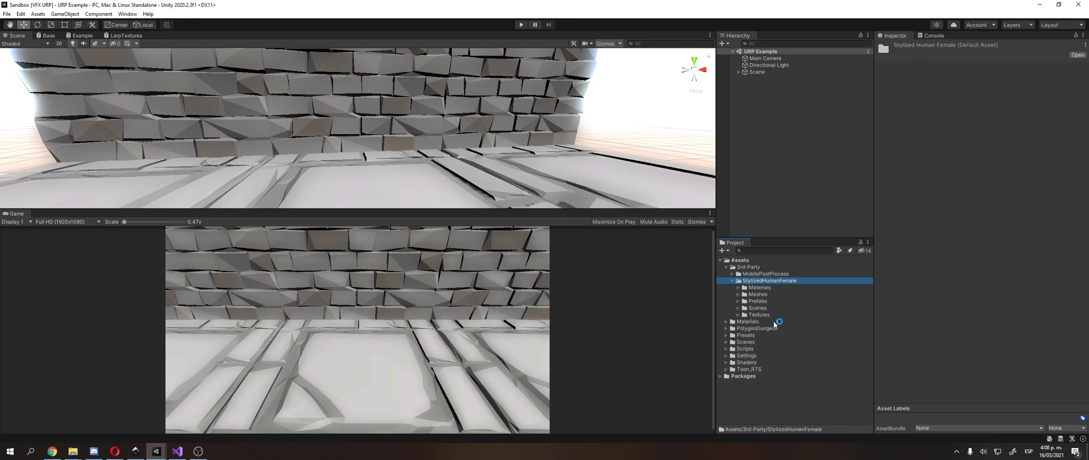
Step: Place the HumanFemale_01 prefab from StylizedHumanFemale's Prefabs/Mobile folder on the stone floor in front of the brick wall
key("Down")
key("Down")
key("Down")
key("Right")
key("Down")
key("Right")
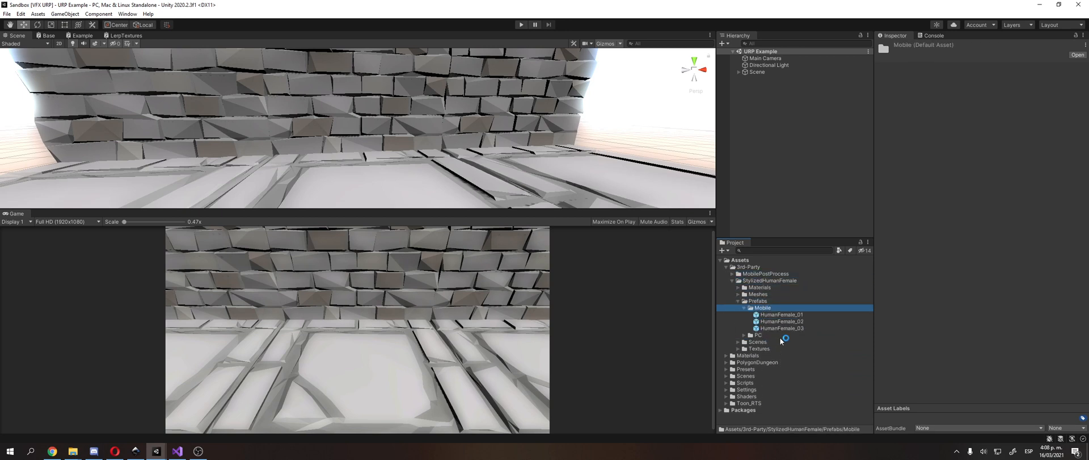
key("Down")
key("Down")
key("Down")
key("Up")
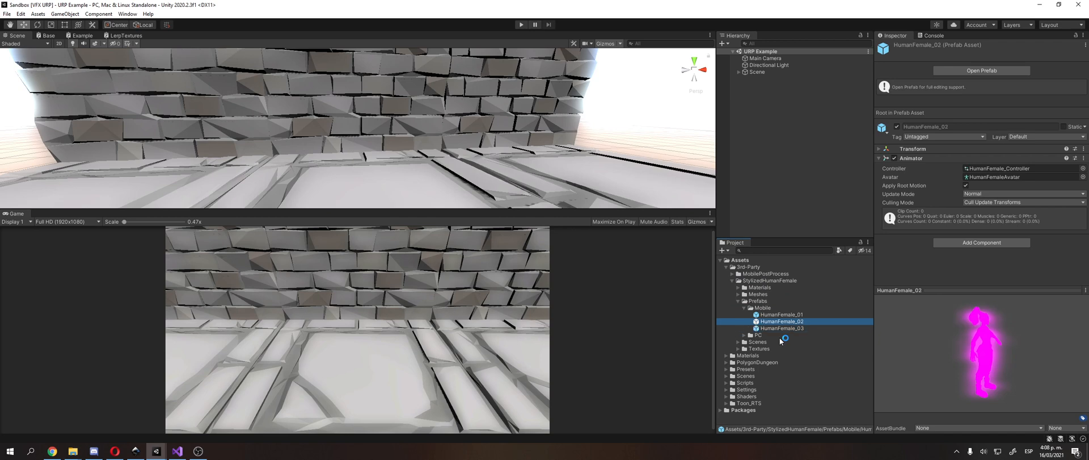
key("Up")
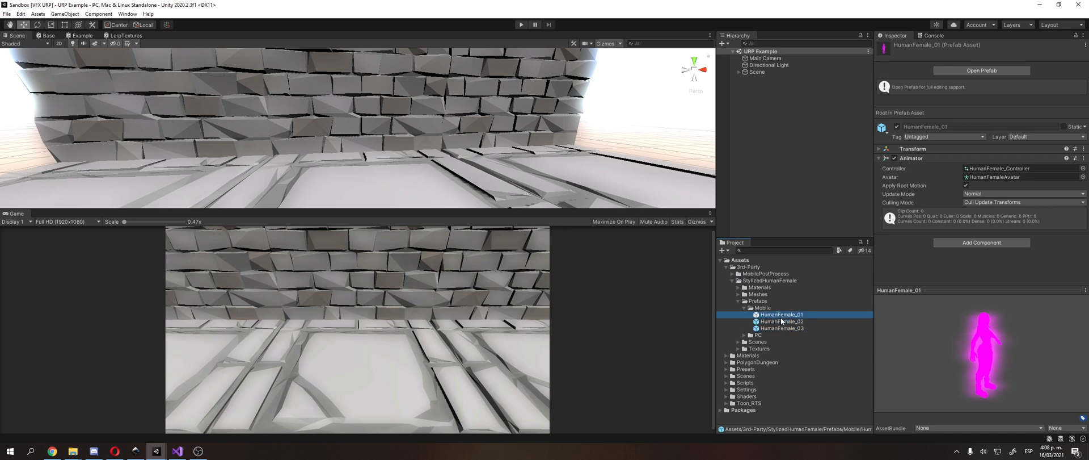
left_click_drag(790, 318, 454, 181)
left_click_drag(341, 137, 366, 149, "alt")
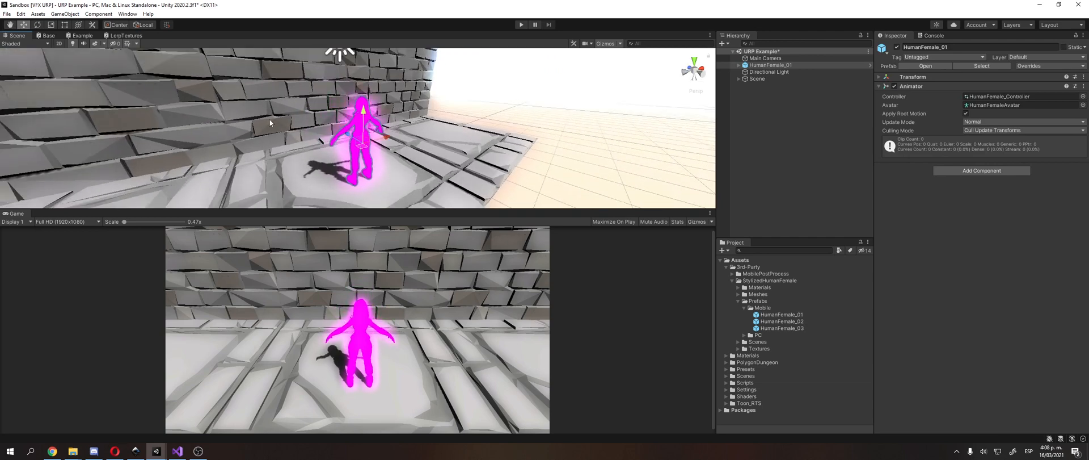
Step: Upgrade all project materials to UniversalRP materials and accept the upgrade
left_click(21, 14)
mouse_move(85, 303)
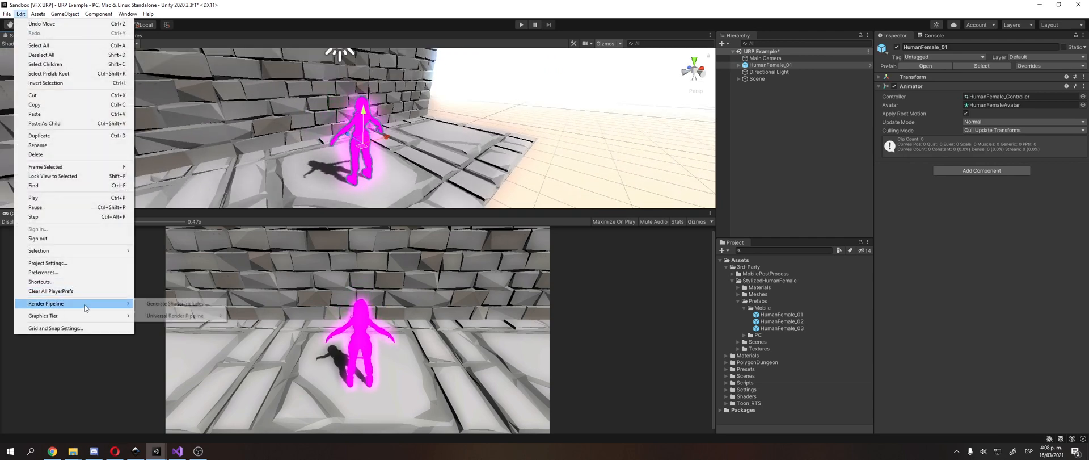
mouse_move(171, 321)
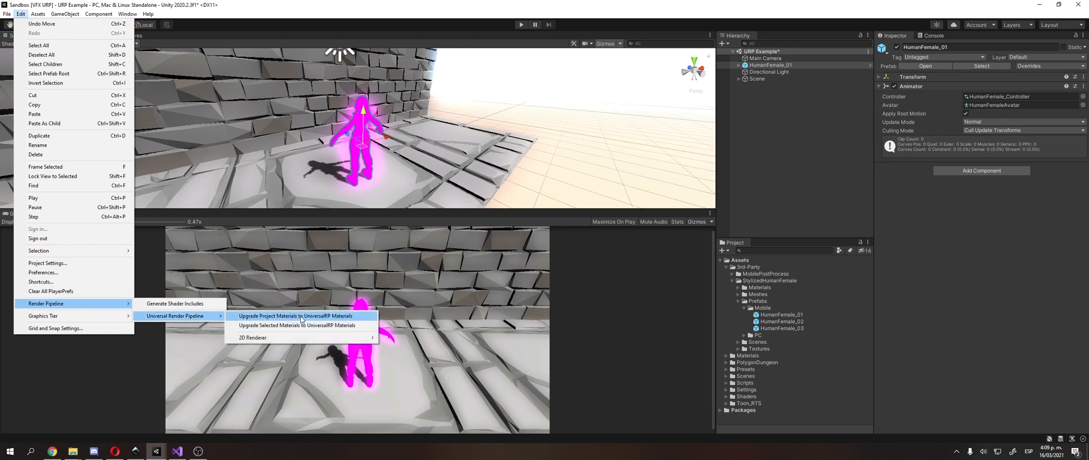
left_click(301, 319)
left_click(564, 240)
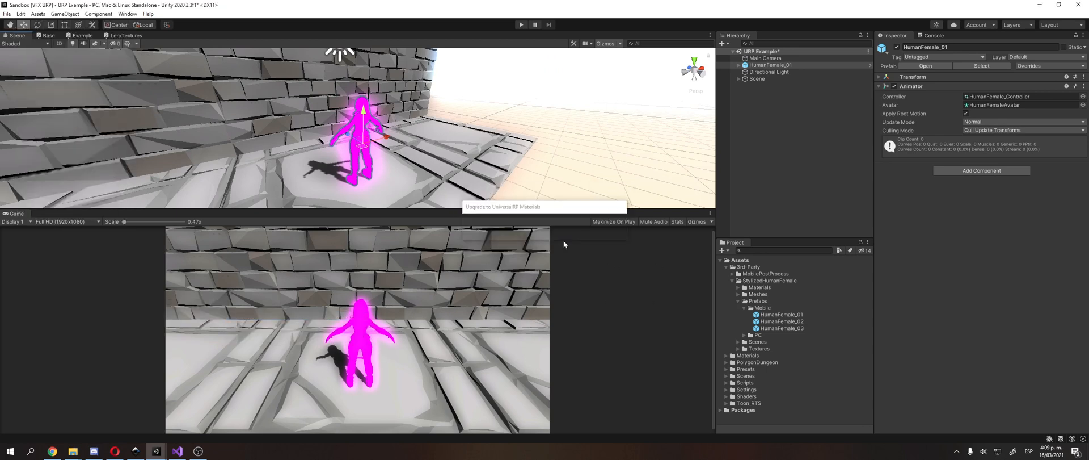
Step: Set the Y rotation of HumanFemale_01 to 180 so the character faces the camera
left_click(898, 77)
type("180")
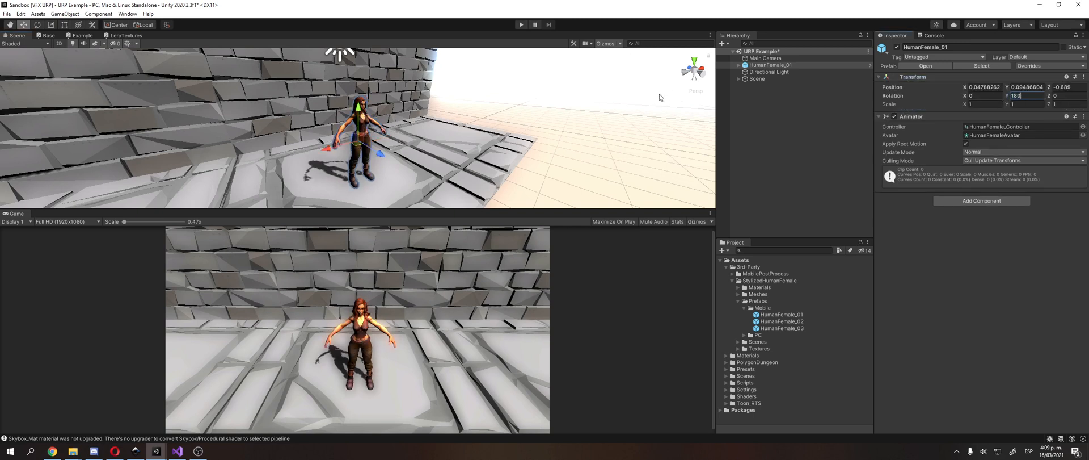
middle_click_drag(344, 63, 318, 57)
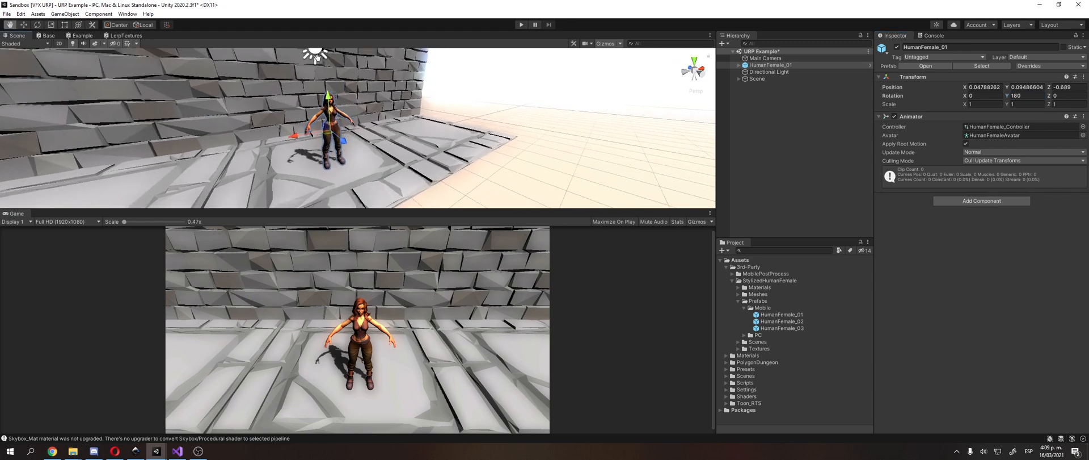
right_click_drag(318, 57, 279, 57)
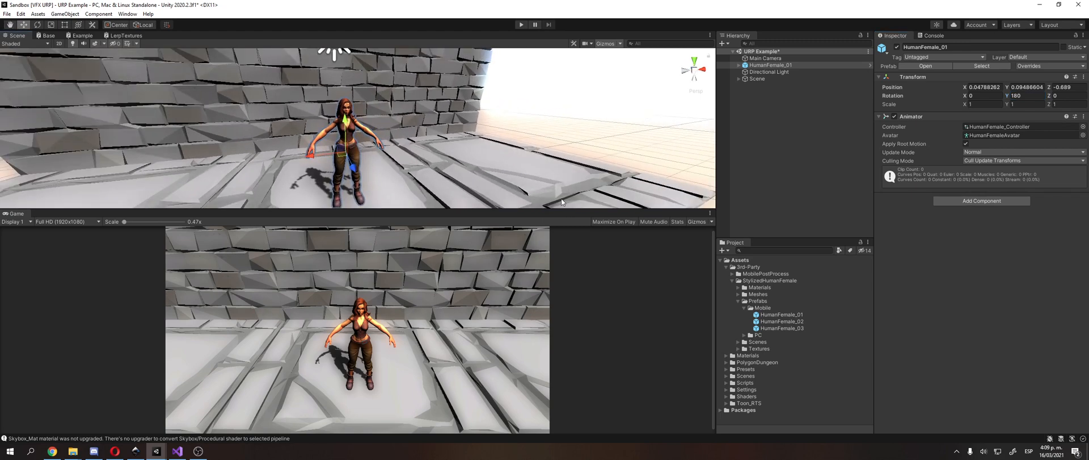
Step: Collapse the Prefabs, StylizedHumanFemale and 3rd-Party folders in the project assets
left_click(805, 301)
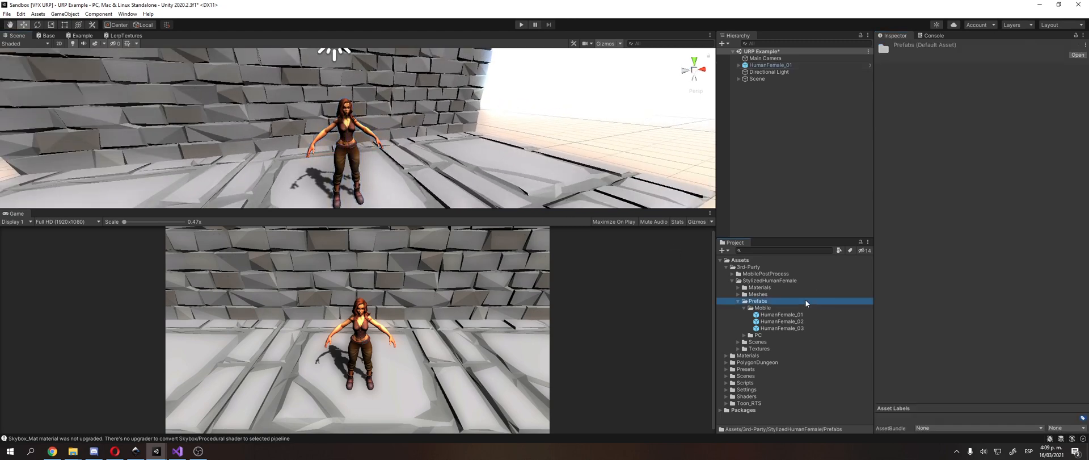
key("Left")
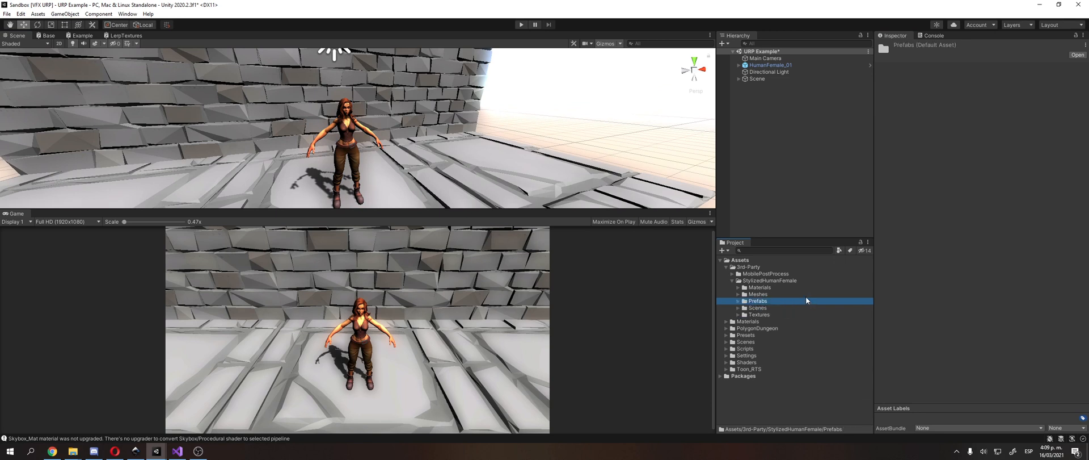
key("Left")
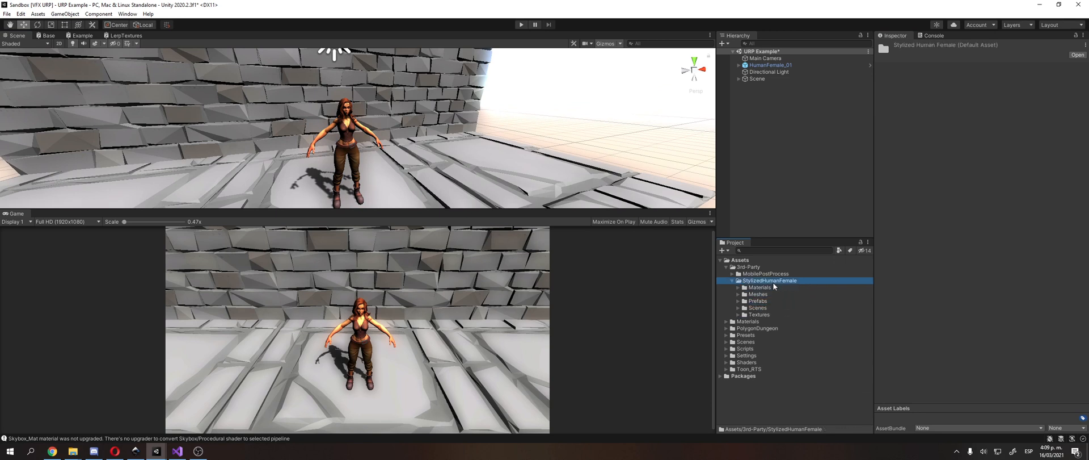
key("Left")
key("Left")
key("Left")
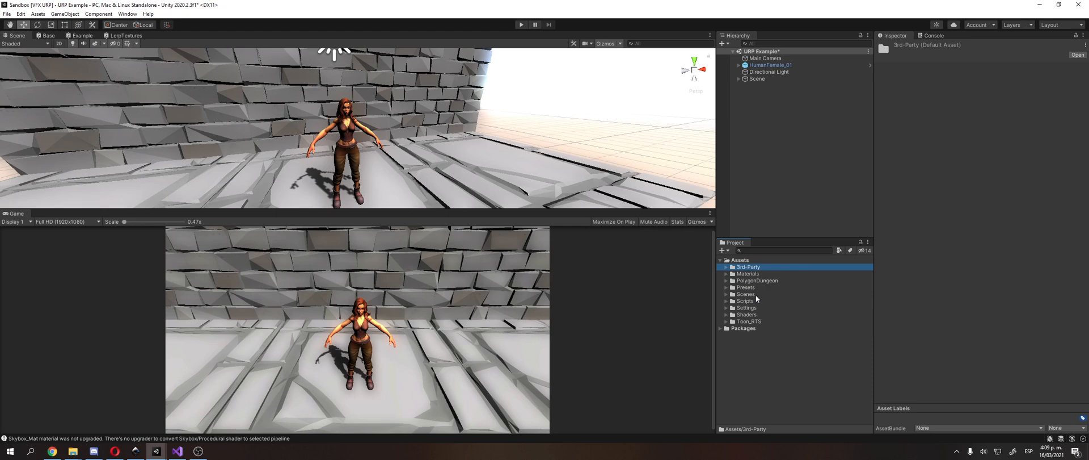
Step: Create a Universal Render Pipeline Lit Shader Graph named TextureBase in the Shaders/01 Textures folder
left_click(750, 314)
key("Right")
key("Down")
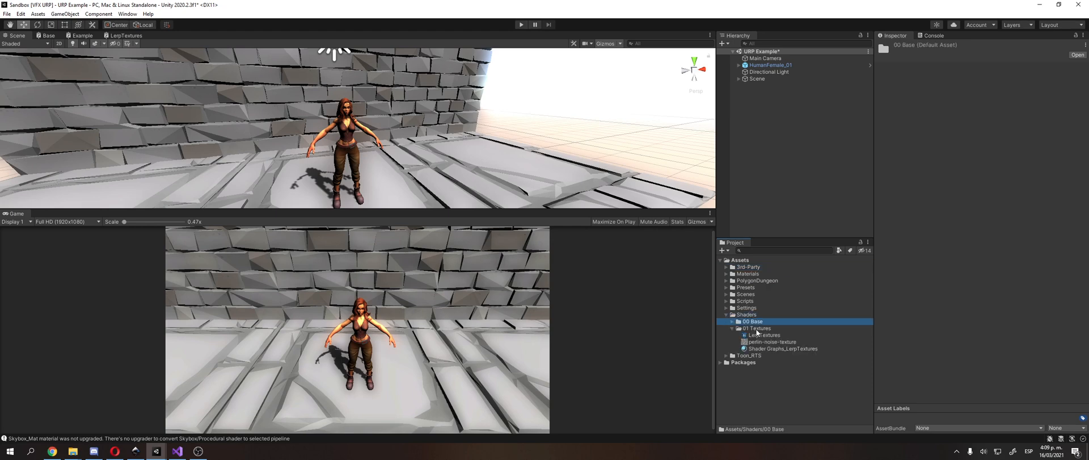
right_click(757, 329)
mouse_move(818, 104)
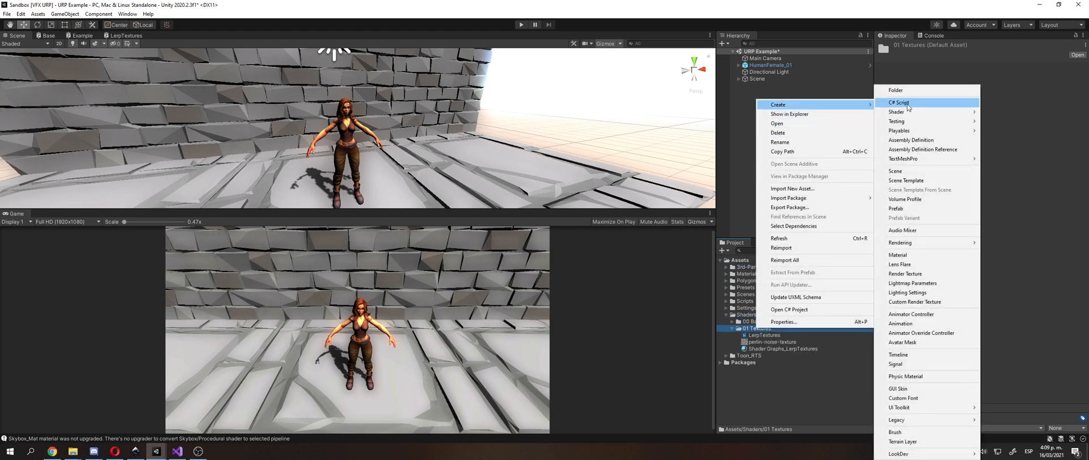
mouse_move(945, 113)
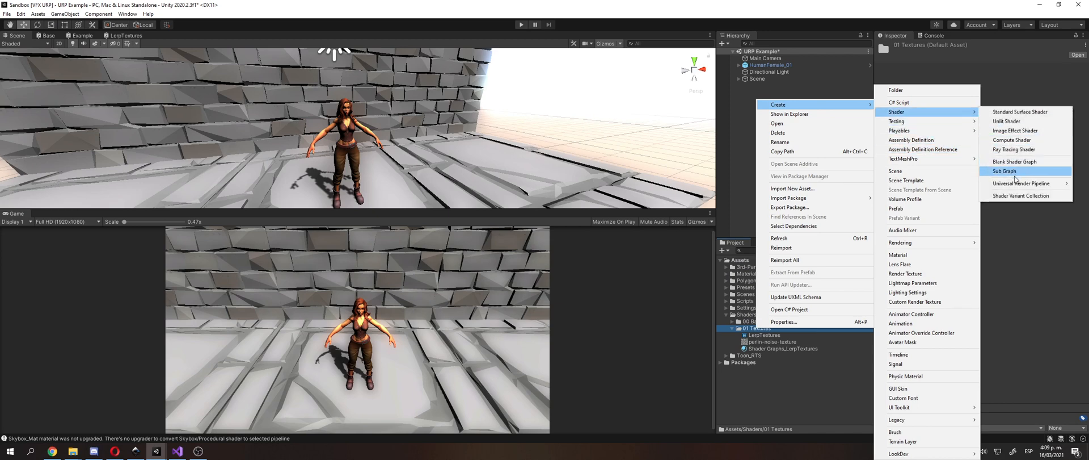
mouse_move(1017, 185)
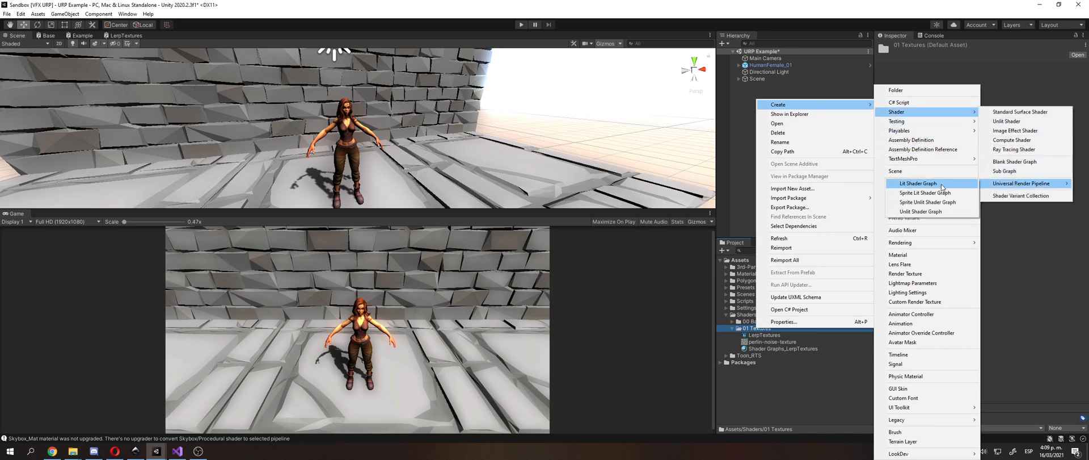
left_click(918, 183)
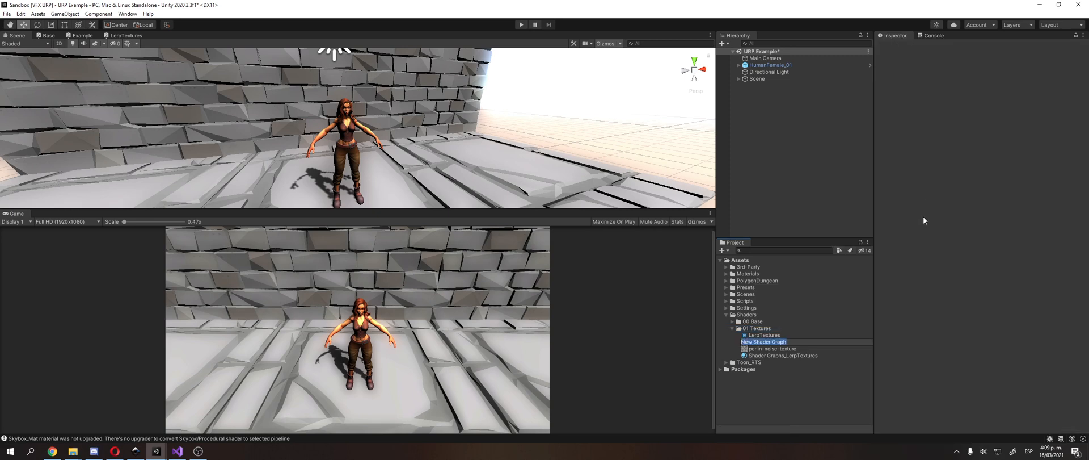
type("TextureBase")
key("Return")
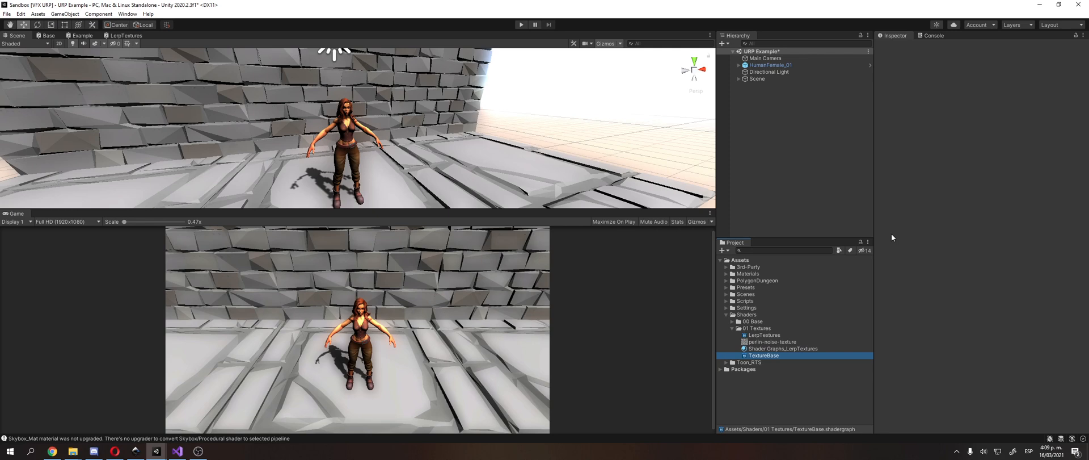
Step: Open the TextureBase shader graph for editing and maximize its editor window
double_click(780, 356)
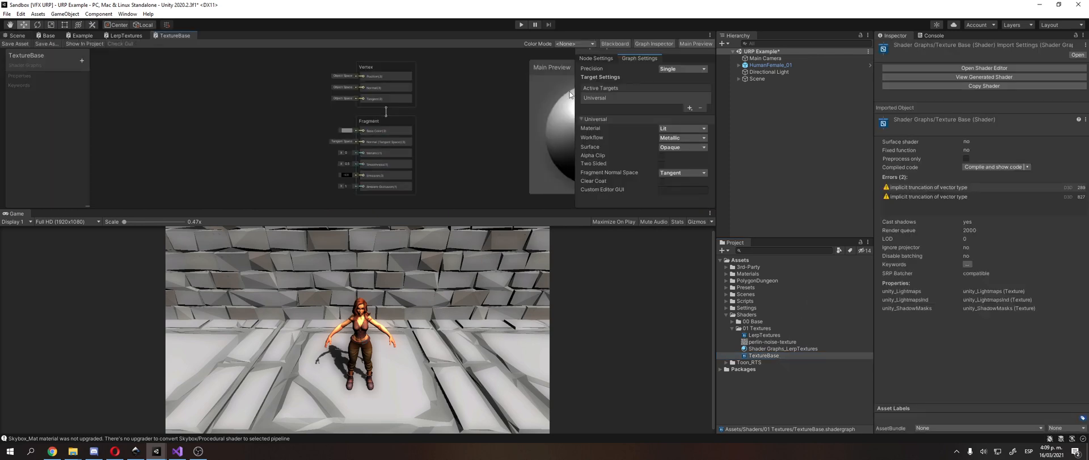
left_click(710, 35)
left_click(732, 43)
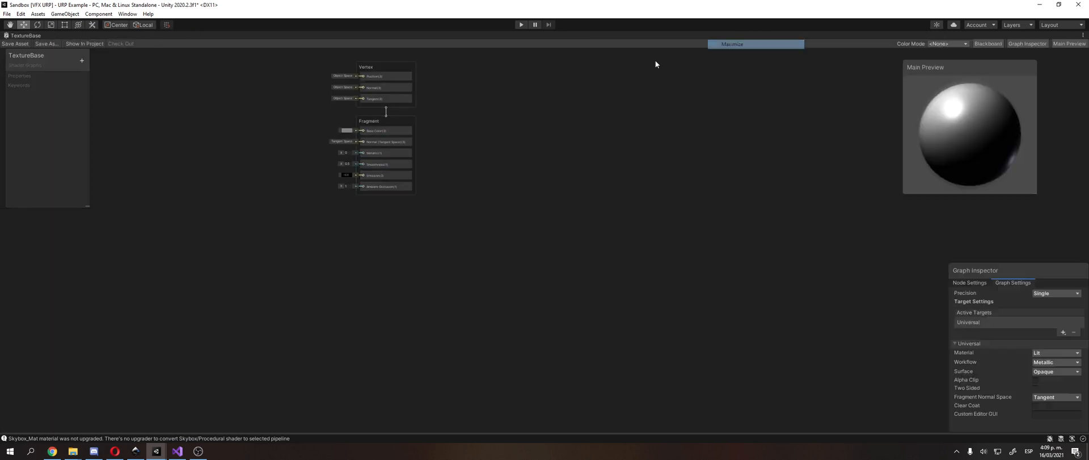
Step: Switch to the Sandbox [VFX] Unity project and open the 01Texturas shader from Shaders/02 Textures in Visual Studio
mouse_move(156, 450)
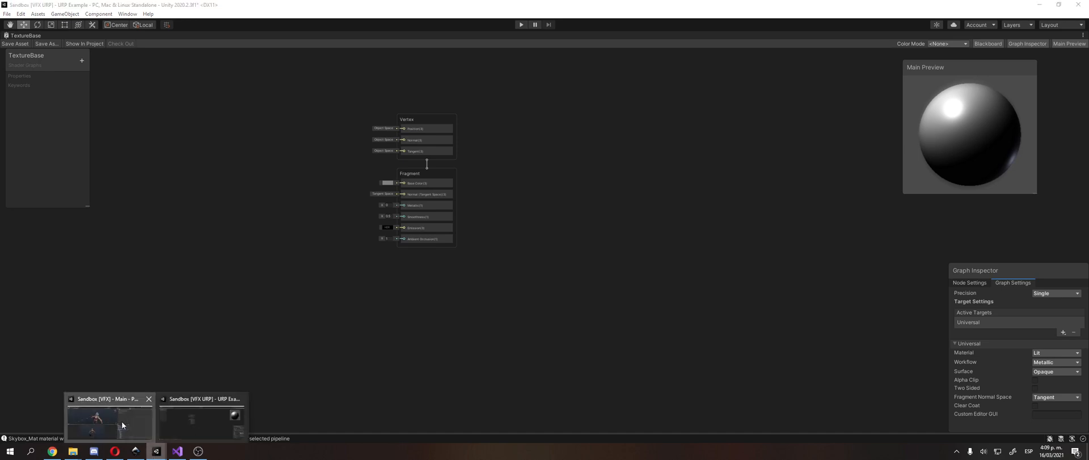
left_click(122, 424)
double_click(721, 314)
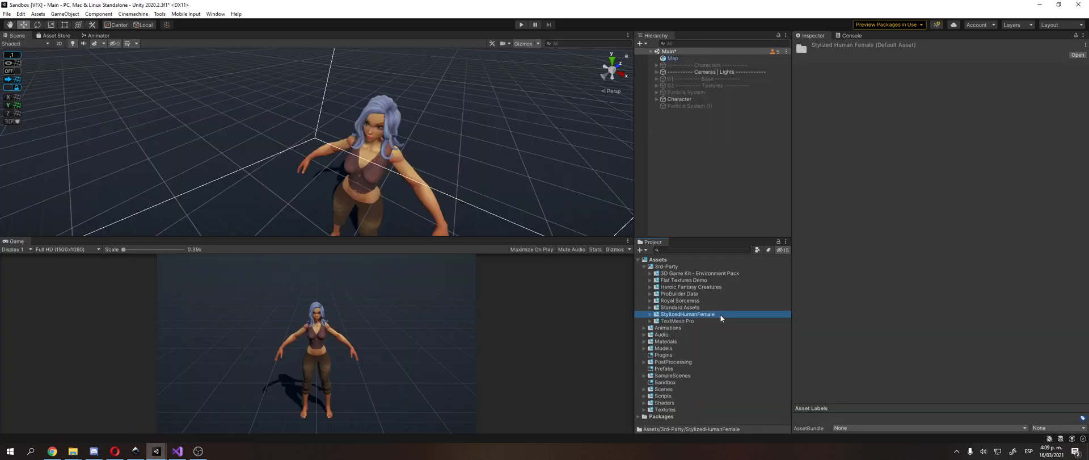
double_click(683, 269)
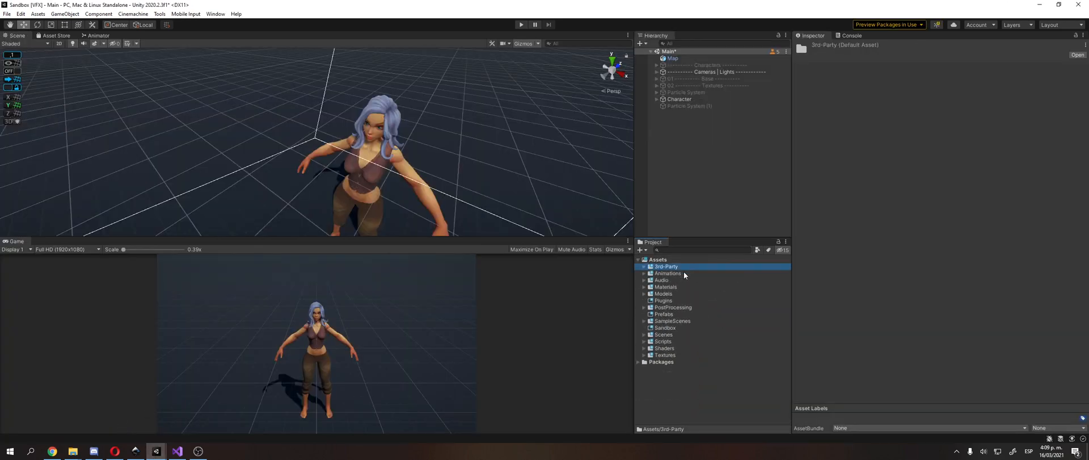
double_click(679, 347)
scroll(694, 419, "down", 2)
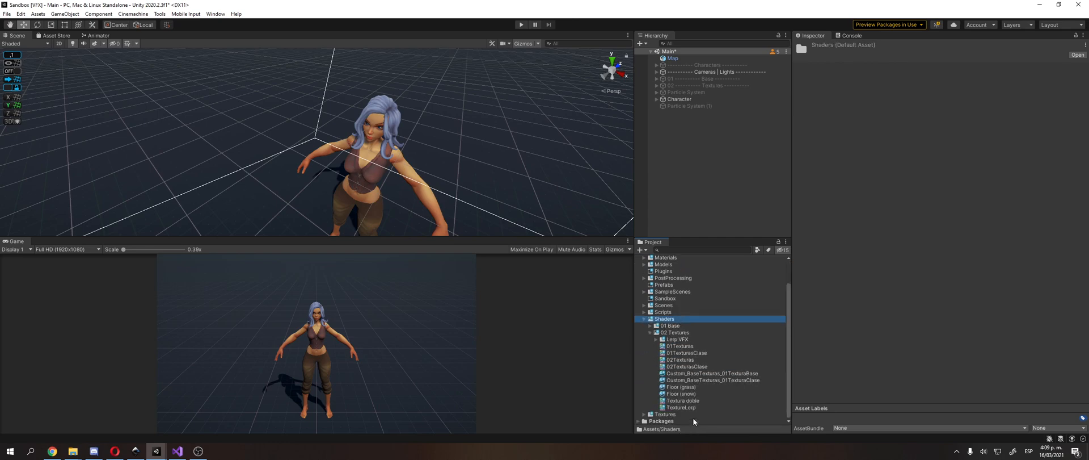
double_click(684, 347)
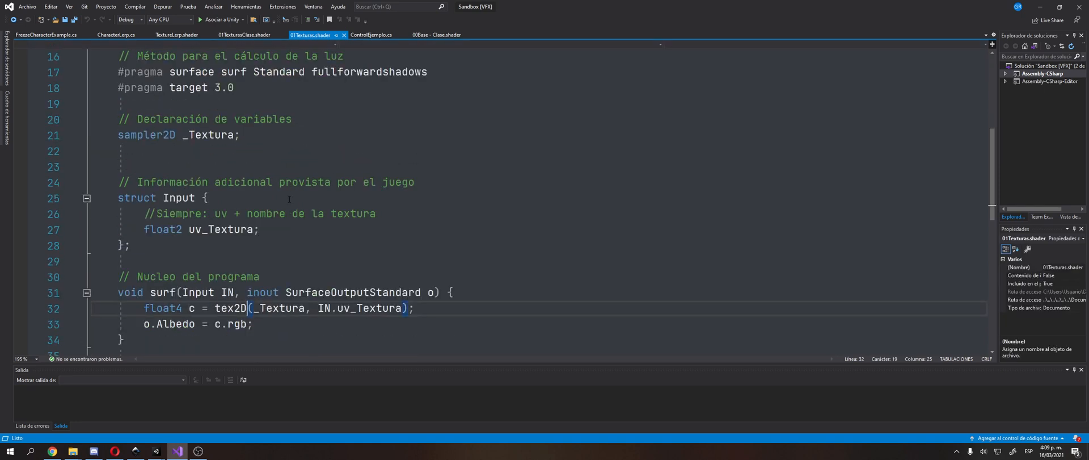
Step: Examine the _Textura 2D property and its matching sampler2D variable declaration in the shader code
scroll(290, 198, "down", 1)
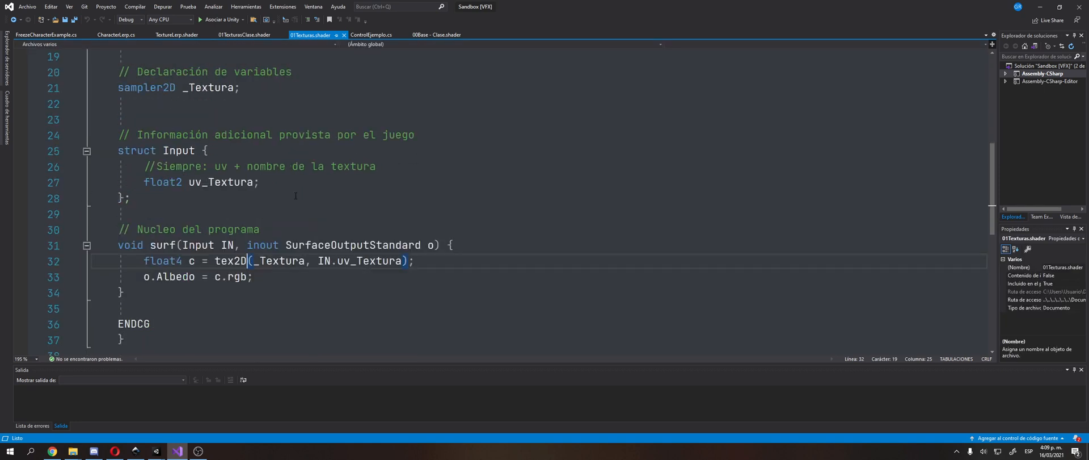
scroll(295, 196, "up", 6)
left_click(146, 166)
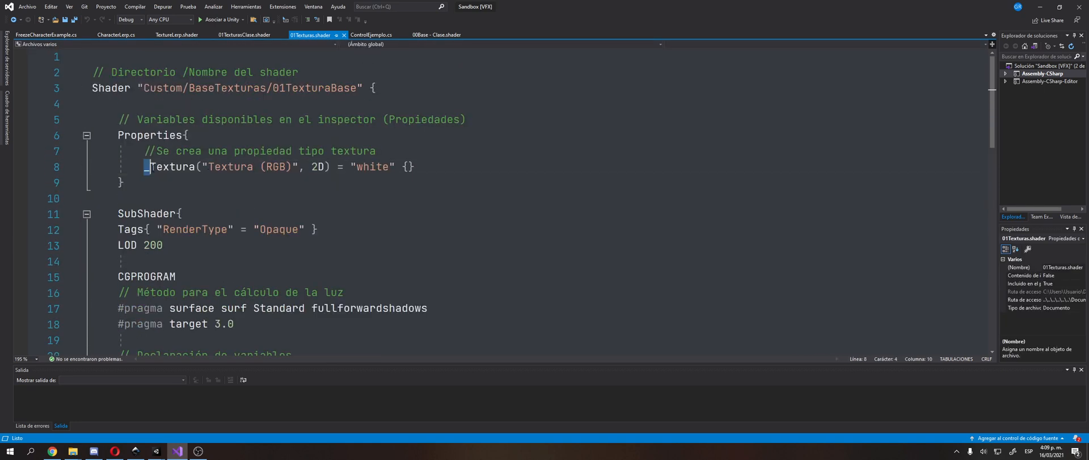
left_click_drag(151, 166, 419, 166)
scroll(310, 208, "down", 3)
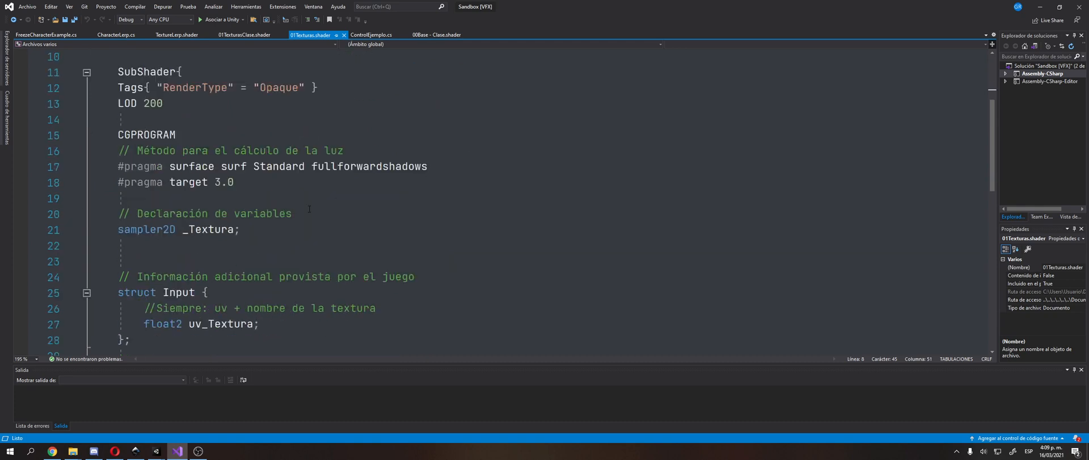
scroll(309, 209, "down", 1)
left_click_drag(240, 182, 115, 186)
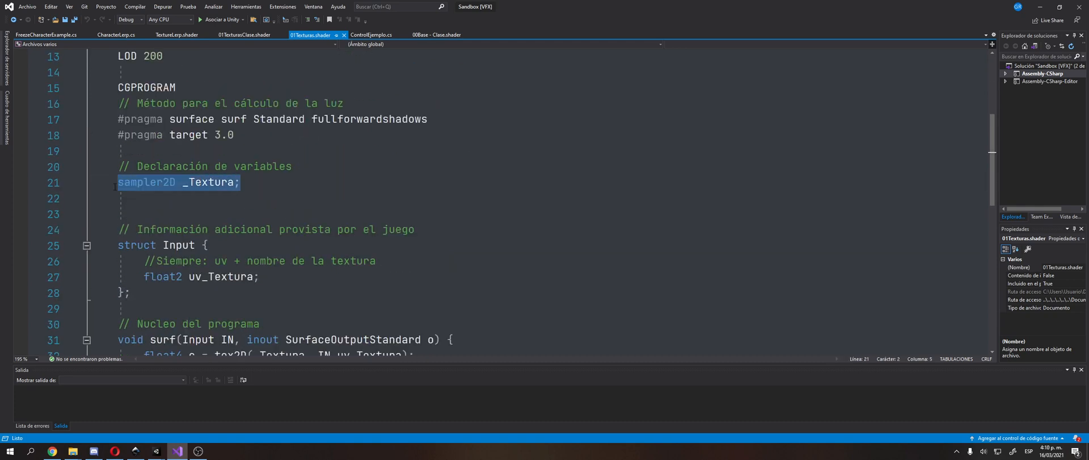
scroll(154, 191, "up", 3)
double_click(316, 120)
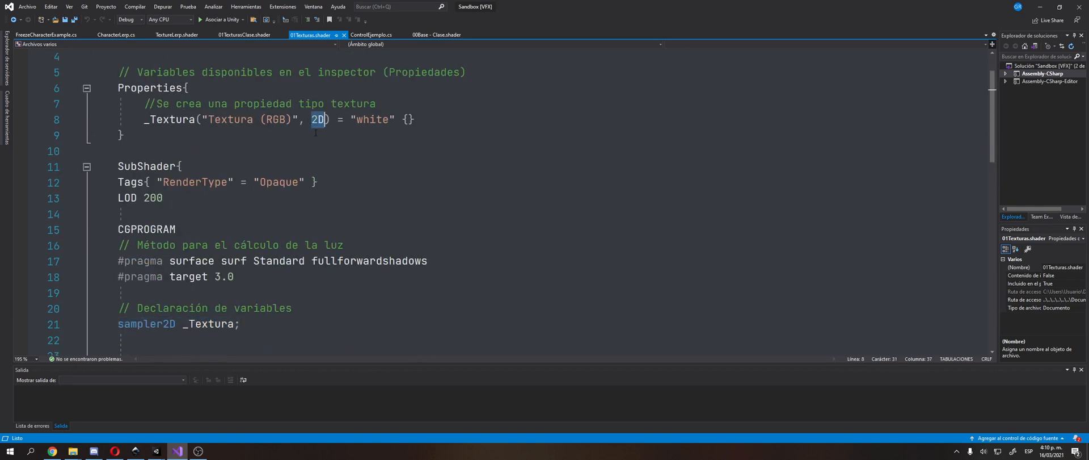
scroll(316, 122, "down", 2)
left_click(137, 228)
double_click(140, 228)
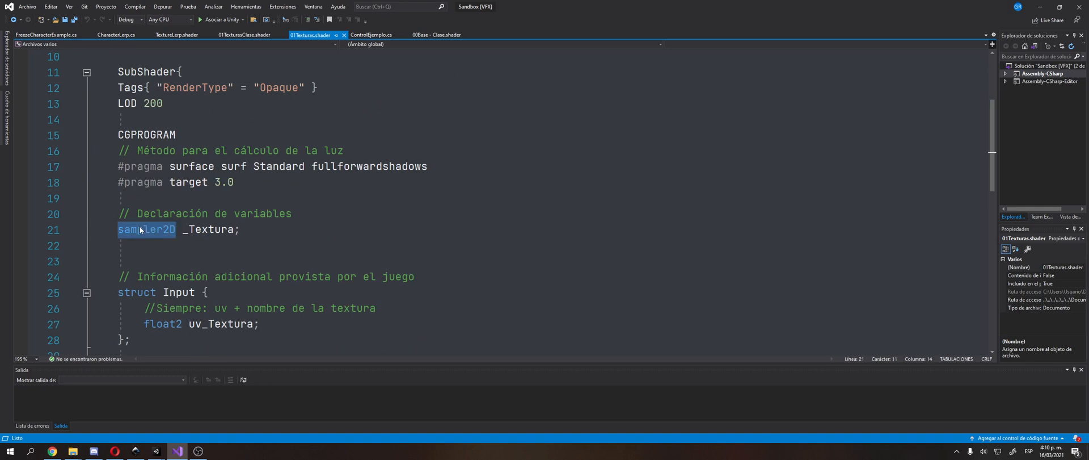
Step: Examine the Input struct and how its float2 uv_Textura variable combines the uv prefix with the texture name
scroll(139, 225, "down", 4)
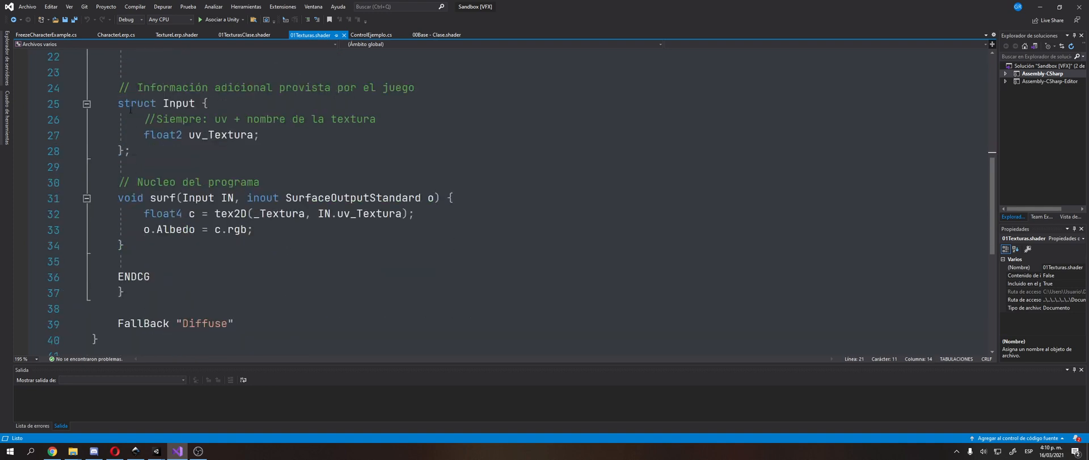
left_click_drag(130, 109, 231, 181)
double_click(232, 137)
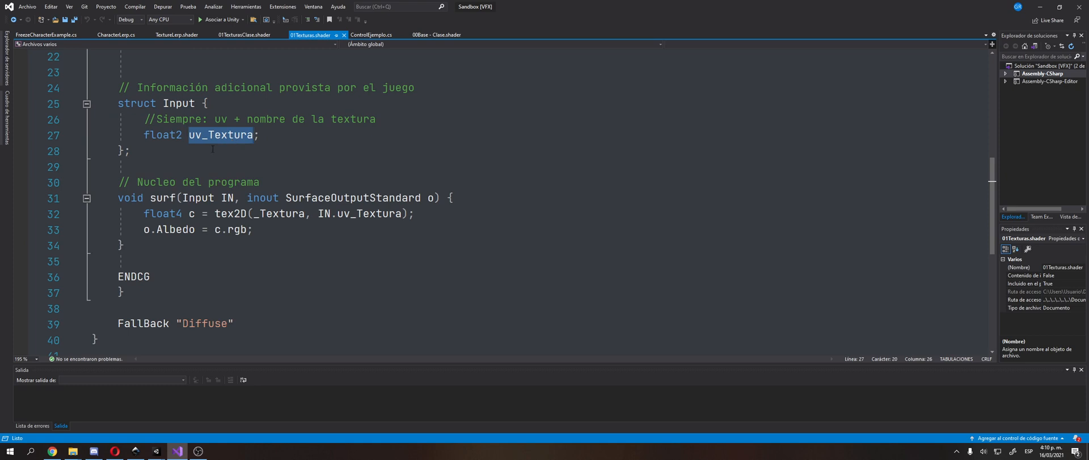
left_click_drag(189, 135, 203, 135)
scroll(203, 136, "up", 1)
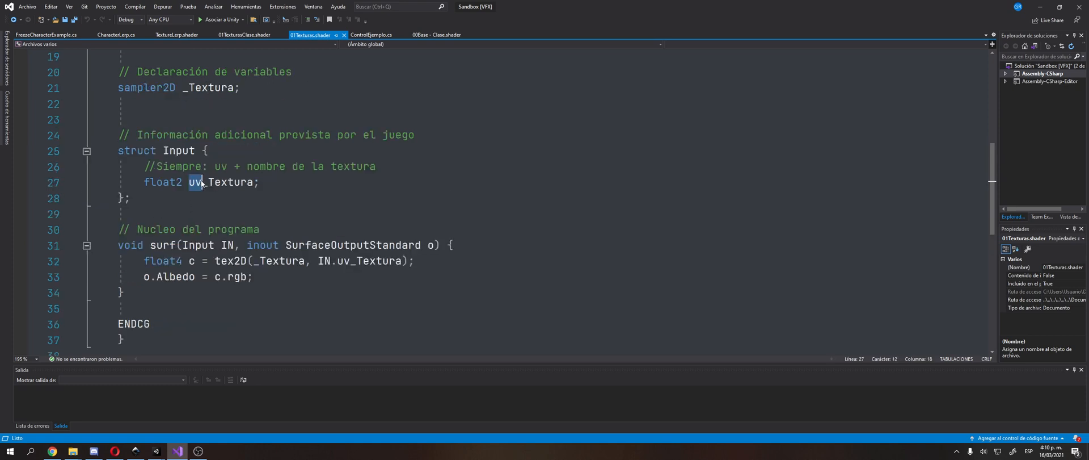
left_click_drag(202, 183, 260, 183)
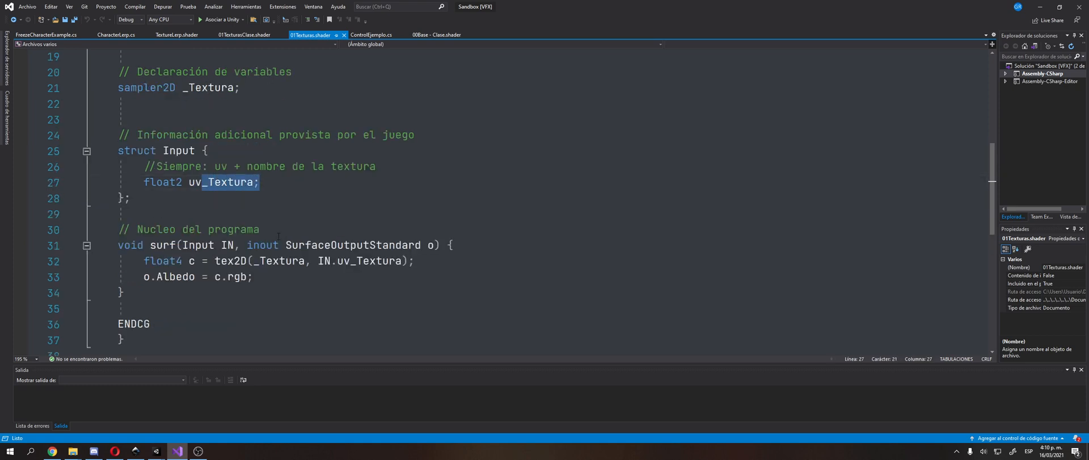
scroll(179, 255, "down", 1)
Step: Examine the surf function's tex2D call, its _Textura and uv_Textura arguments, and the assignment of c.rgb to Albedo
double_click(230, 214)
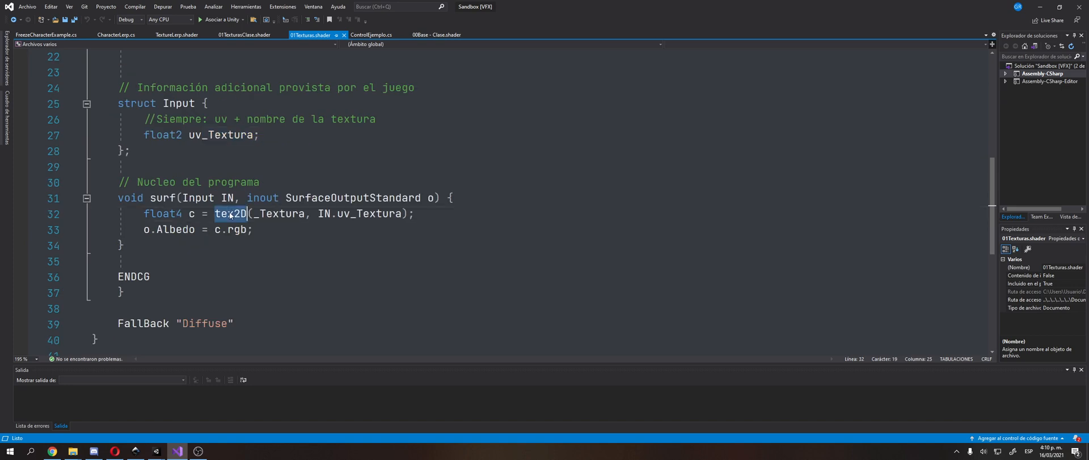
left_click_drag(253, 214, 404, 213)
left_click(312, 243)
left_click(403, 214)
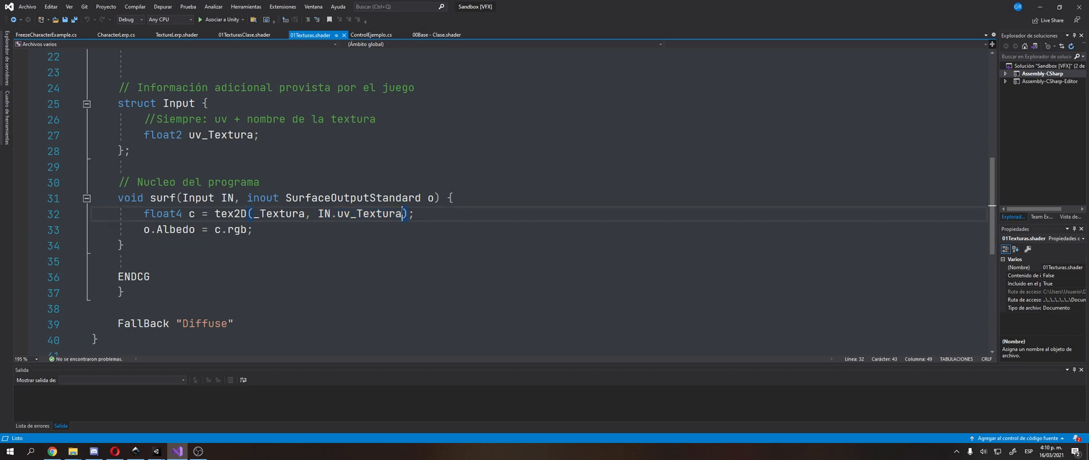
left_click_drag(195, 213, 189, 214)
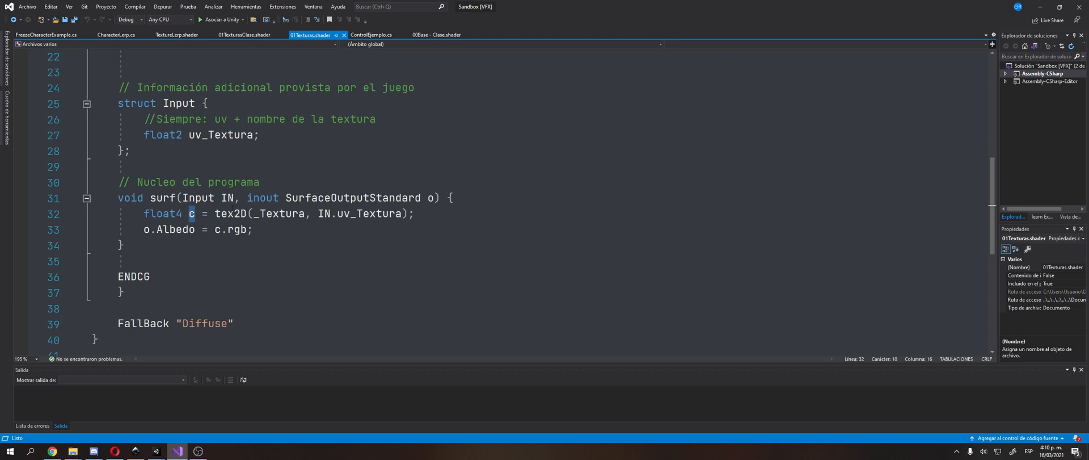
double_click(232, 213)
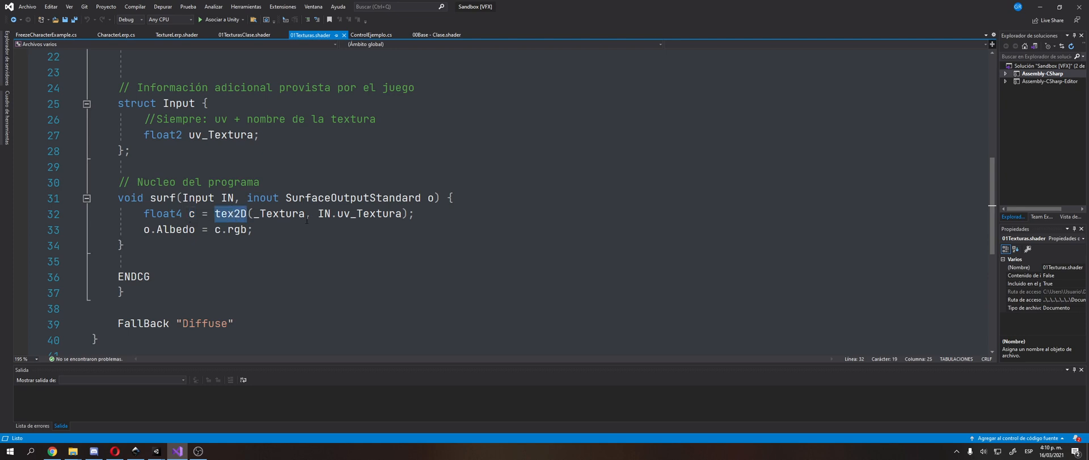
double_click(266, 213)
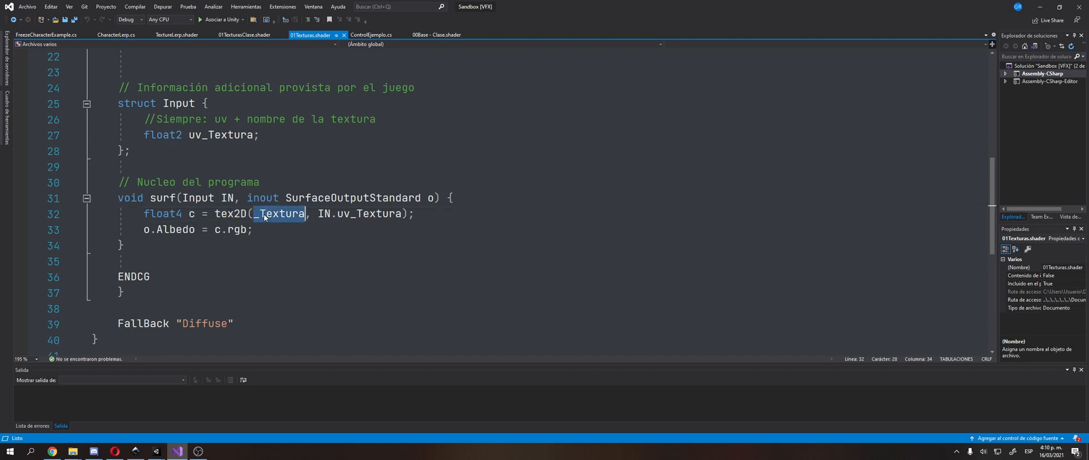
left_click_drag(319, 213, 408, 213)
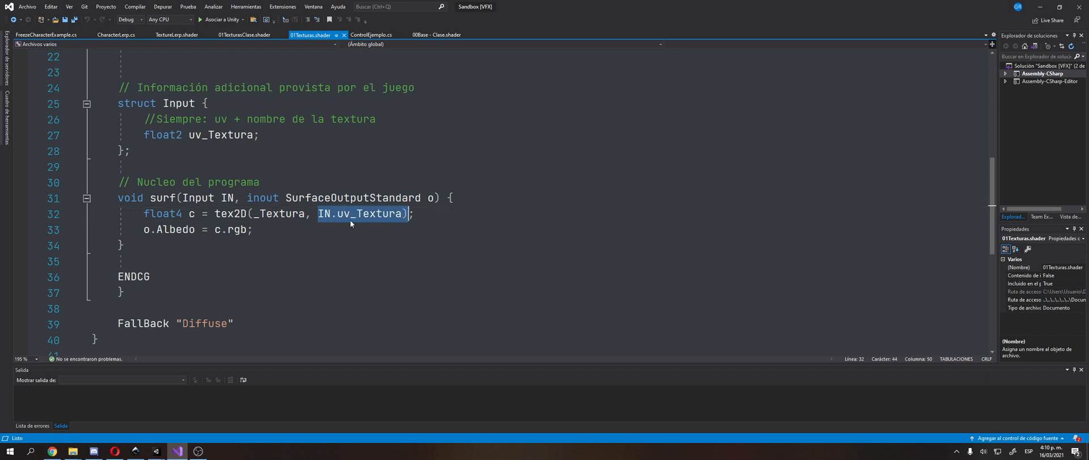
left_click(193, 214)
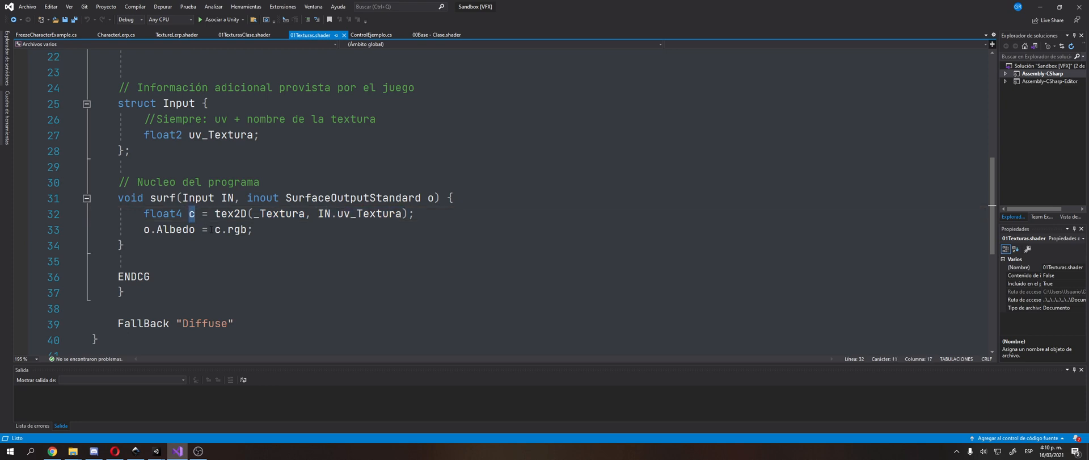
left_click_drag(208, 229, 248, 229)
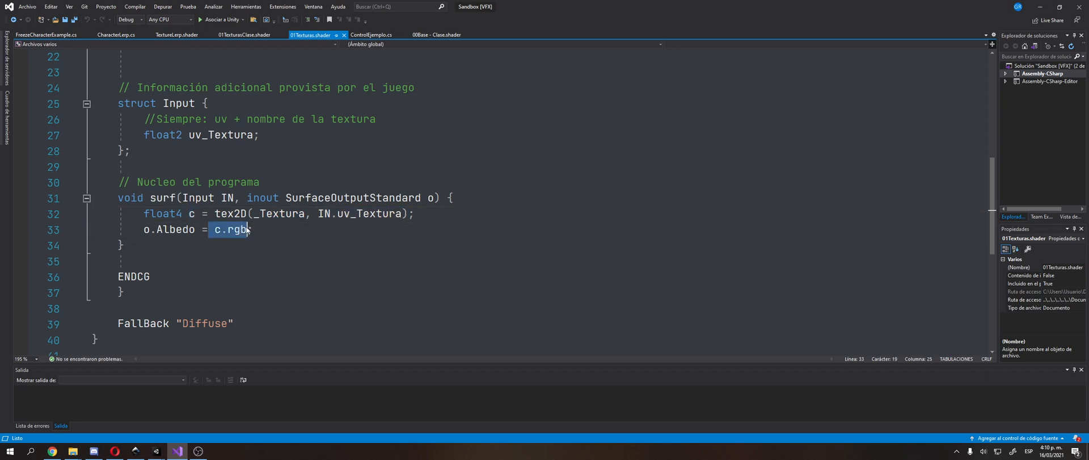
double_click(183, 229)
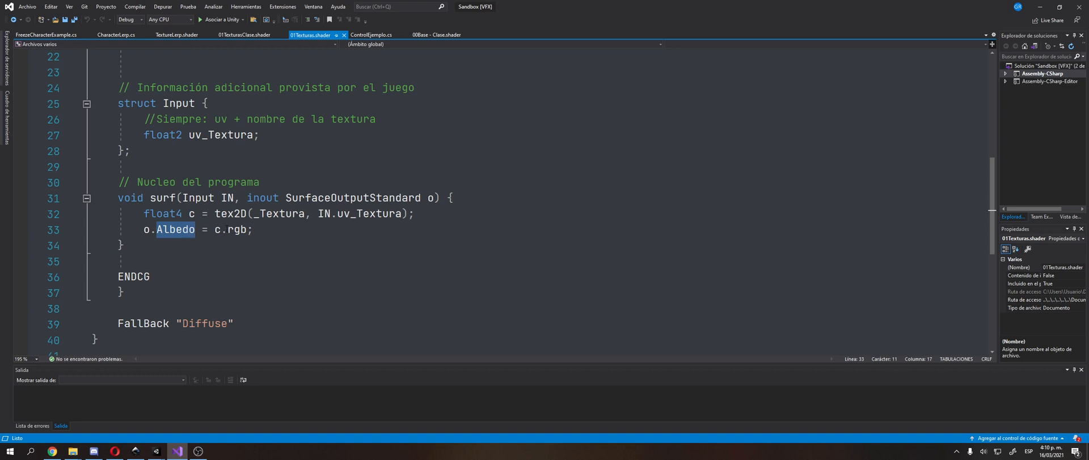
Step: Return to the TextureBase graph in the Unity URP project and add a Texture 2D property named Texture 1
left_click(179, 450)
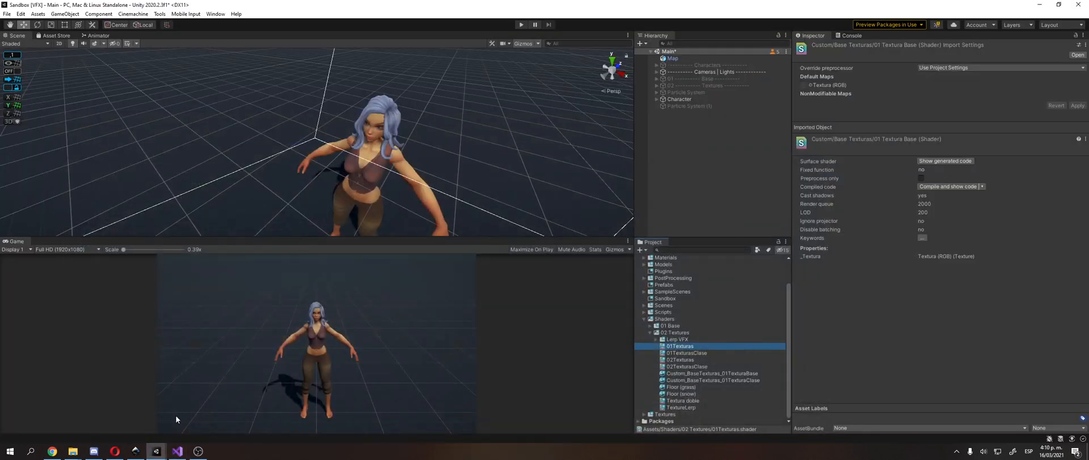
mouse_move(176, 445)
left_click(181, 424)
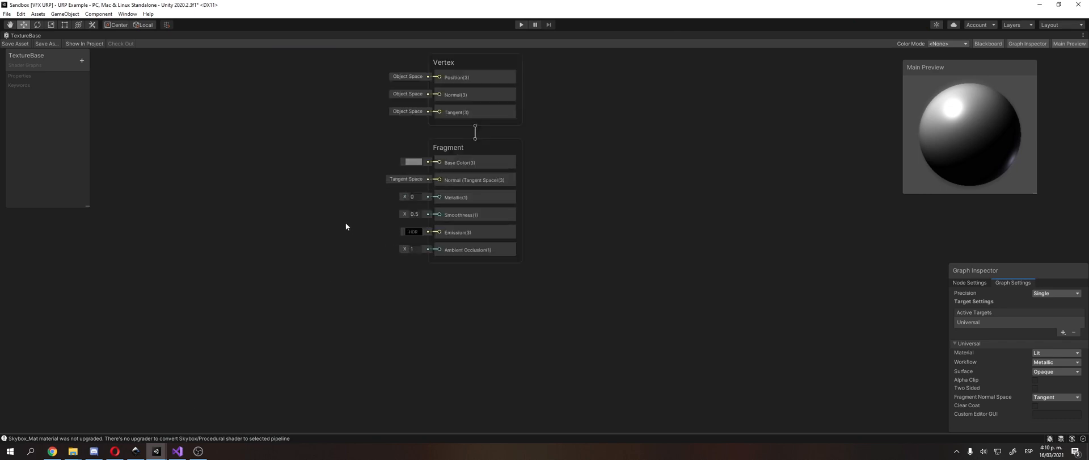
middle_click_drag(336, 201, 380, 242)
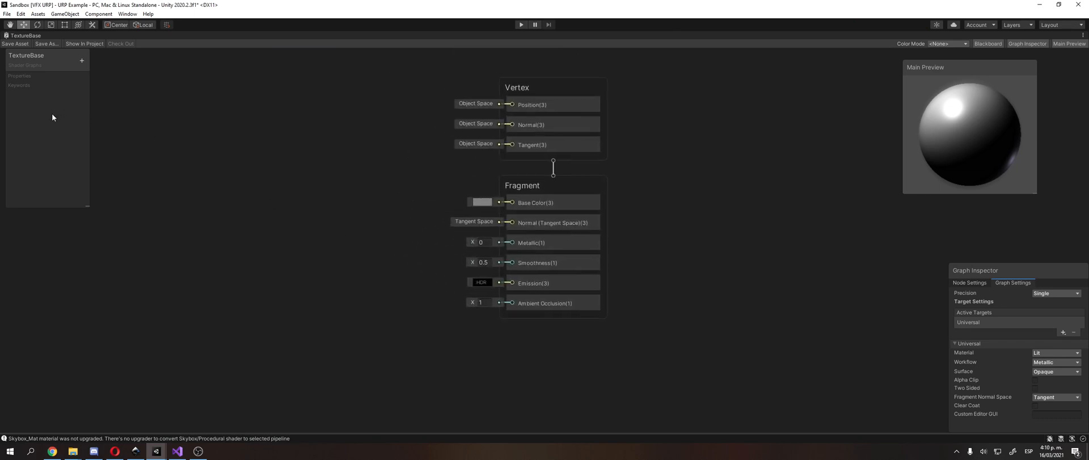
left_click(81, 61)
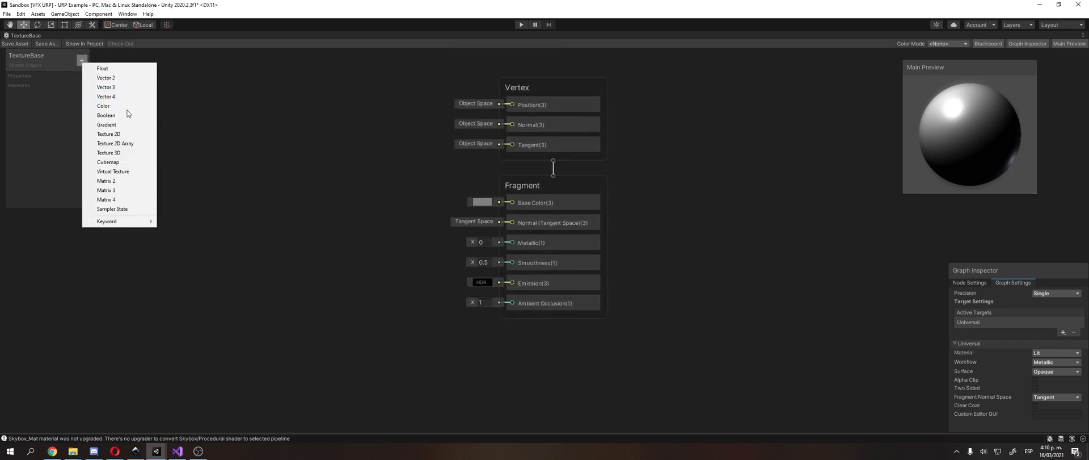
left_click(142, 135)
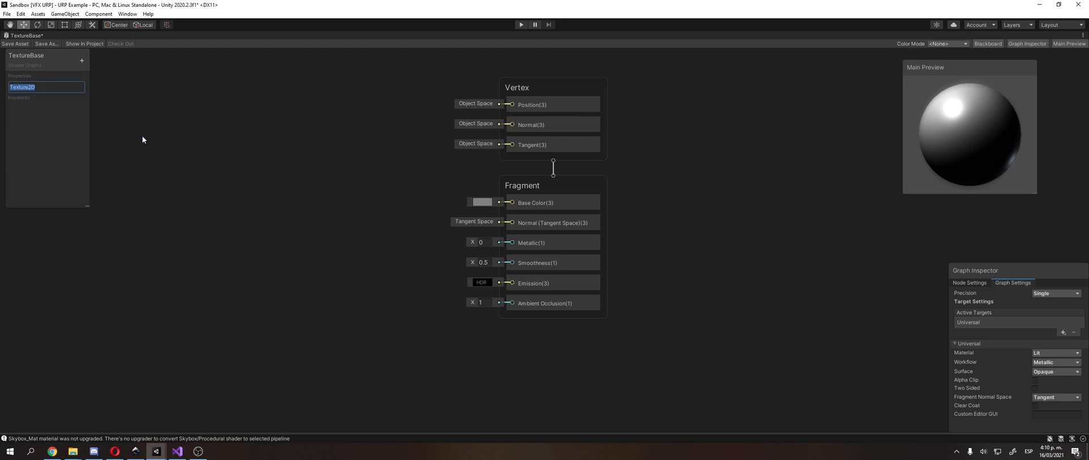
type("Texture 1")
key("Return")
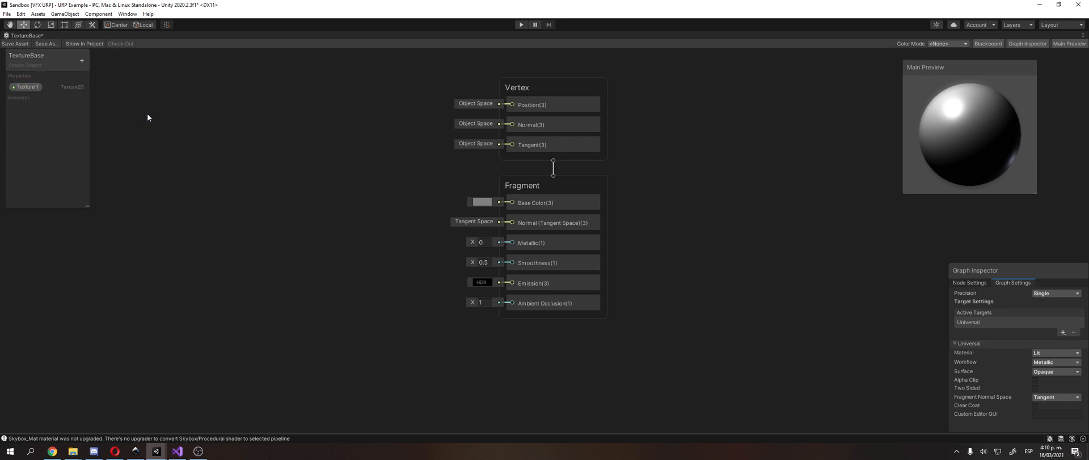
Step: Add a node for the Texture 1 property to the graph and place it beside the Fragment block
middle_click_drag(148, 114, 192, 126)
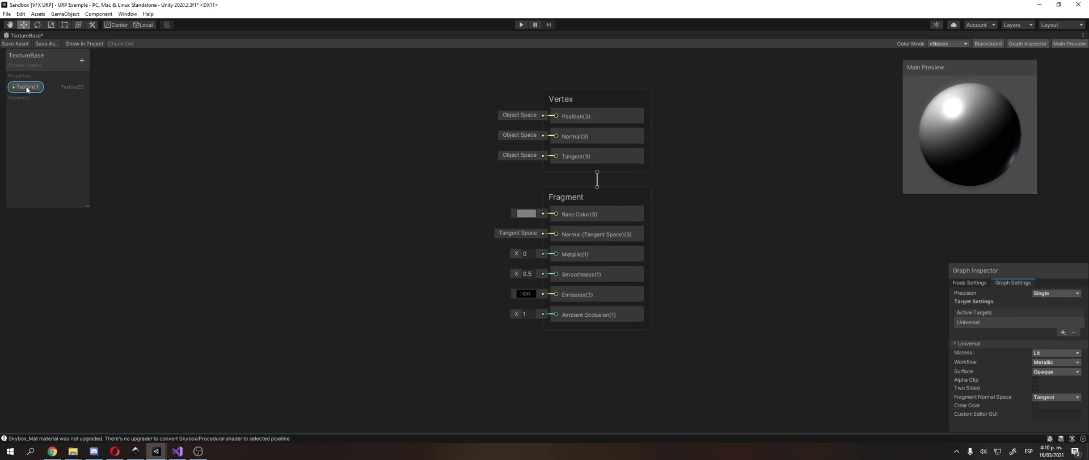
right_click(246, 189)
left_click(272, 196)
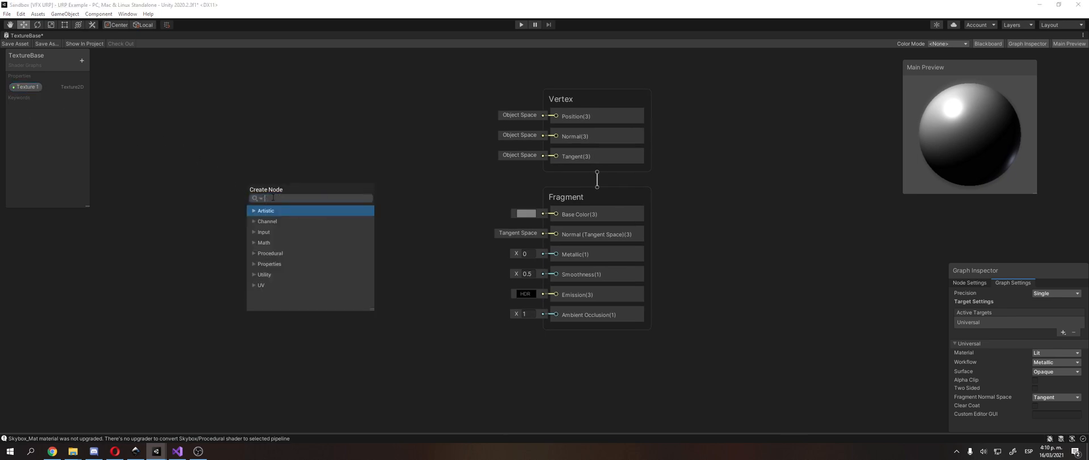
type("pro")
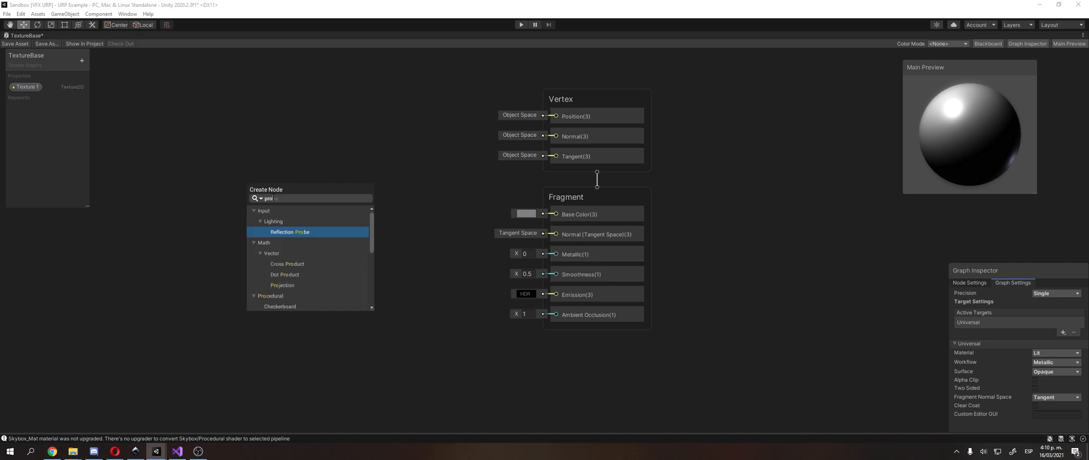
type("per")
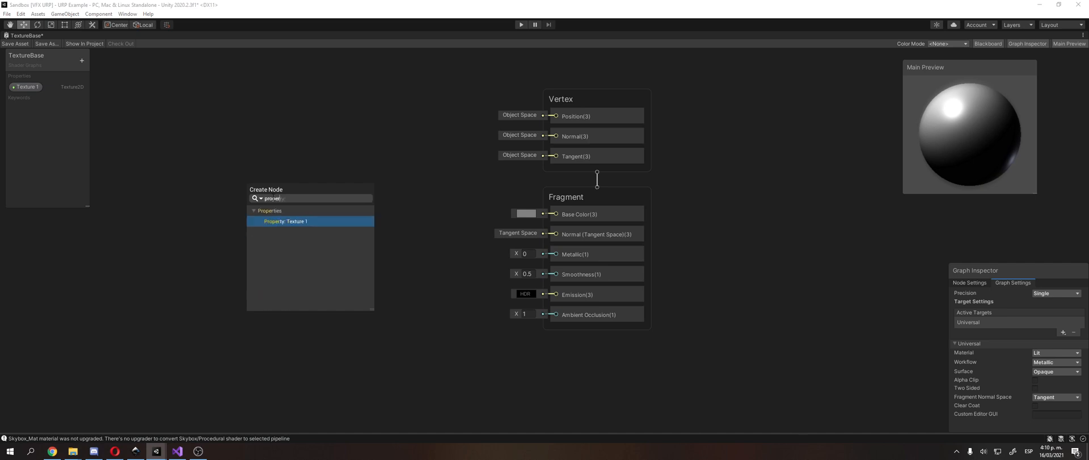
left_click(304, 220)
key("a")
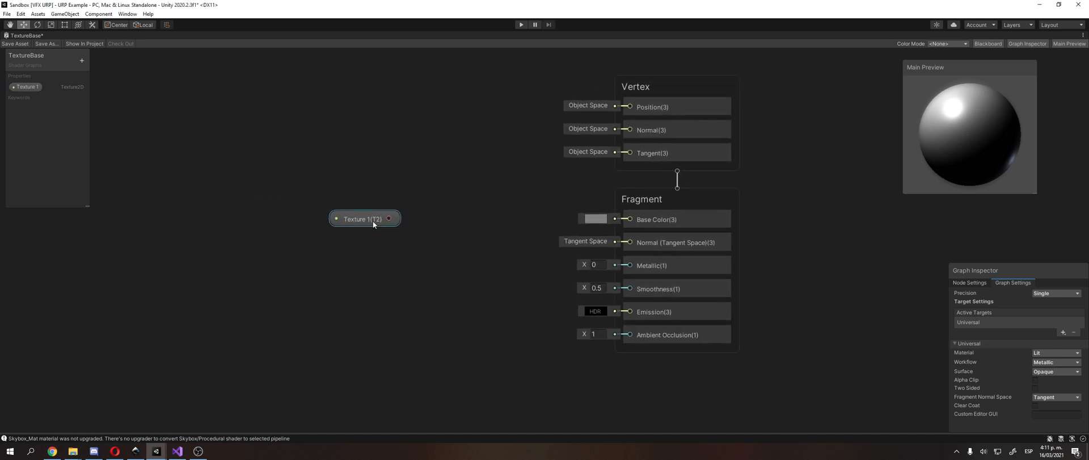
left_click_drag(373, 223, 397, 233)
right_click(353, 181)
left_click(385, 184)
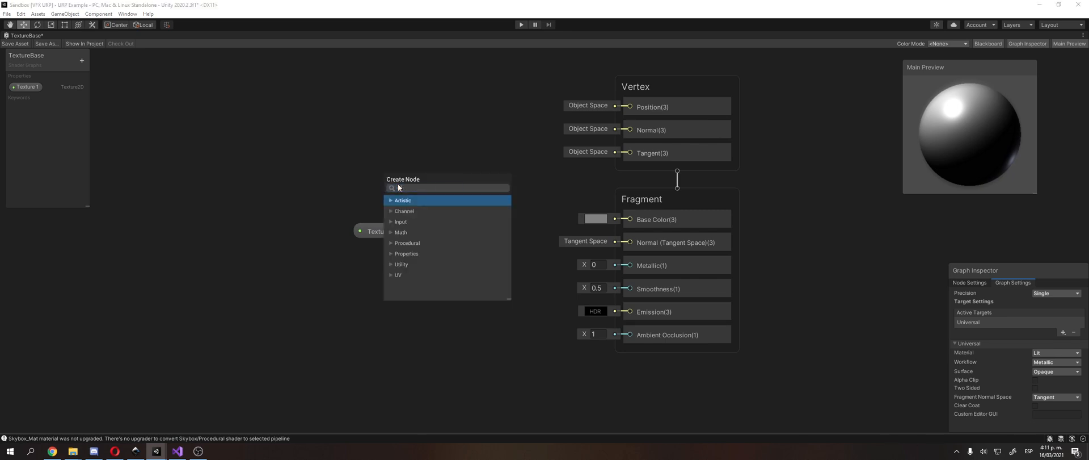
type("text")
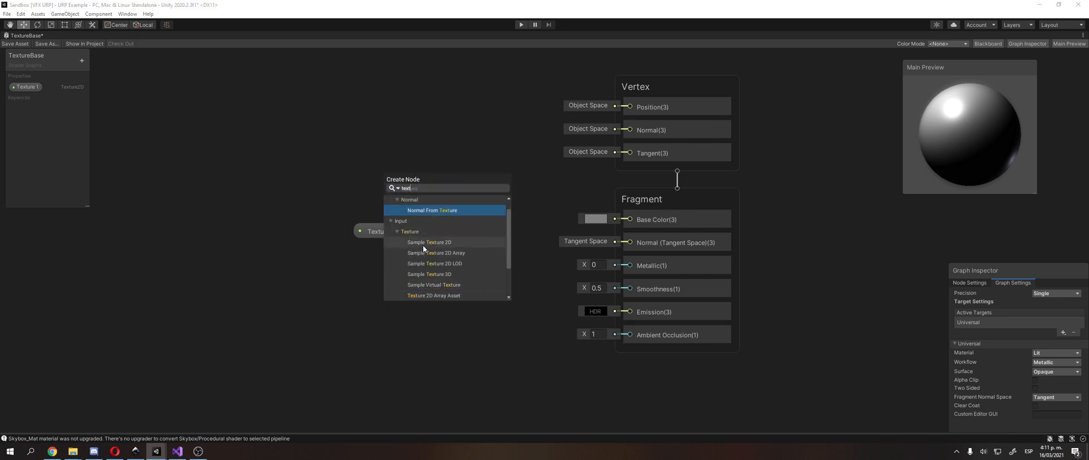
scroll(423, 244, "down", 2)
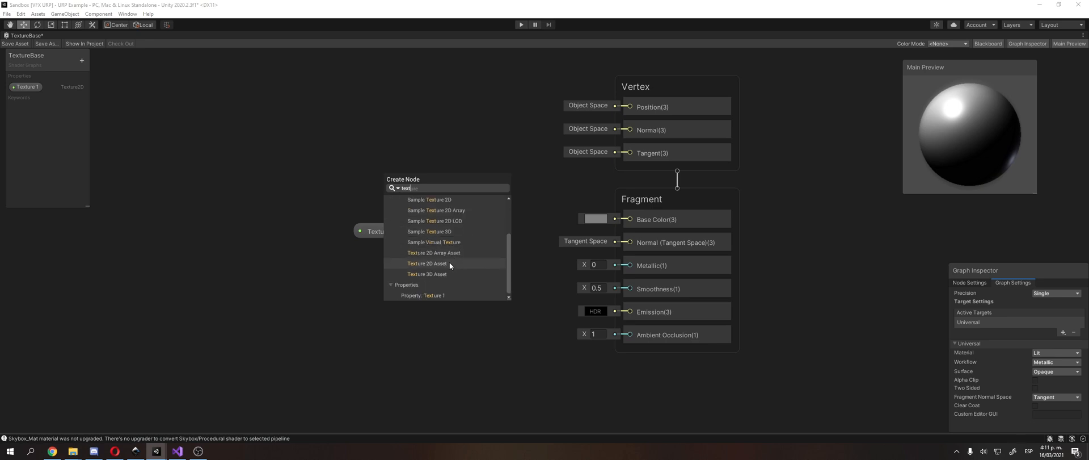
left_click(10, 132)
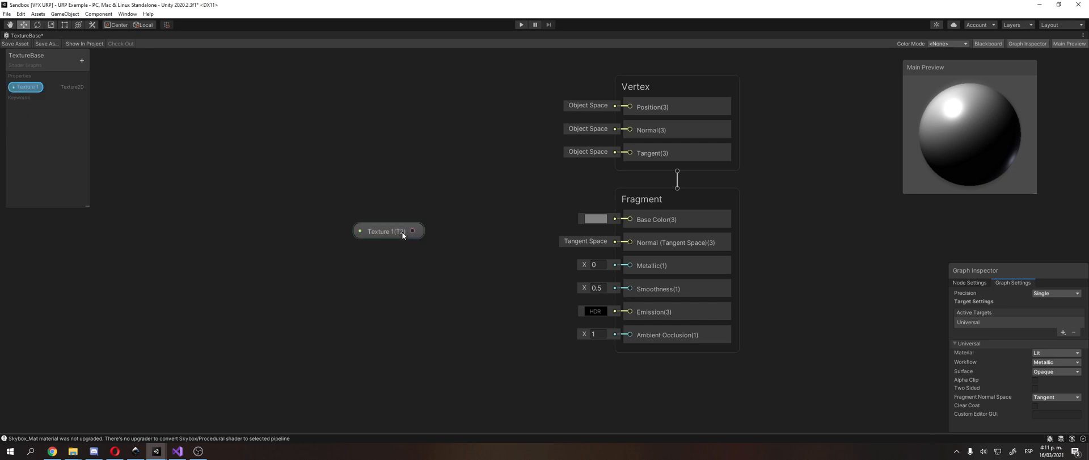
Step: Try to connect the Texture 1 node's output directly to the Fragment block's Base Color input
left_click_drag(412, 235, 627, 219)
left_click(480, 186)
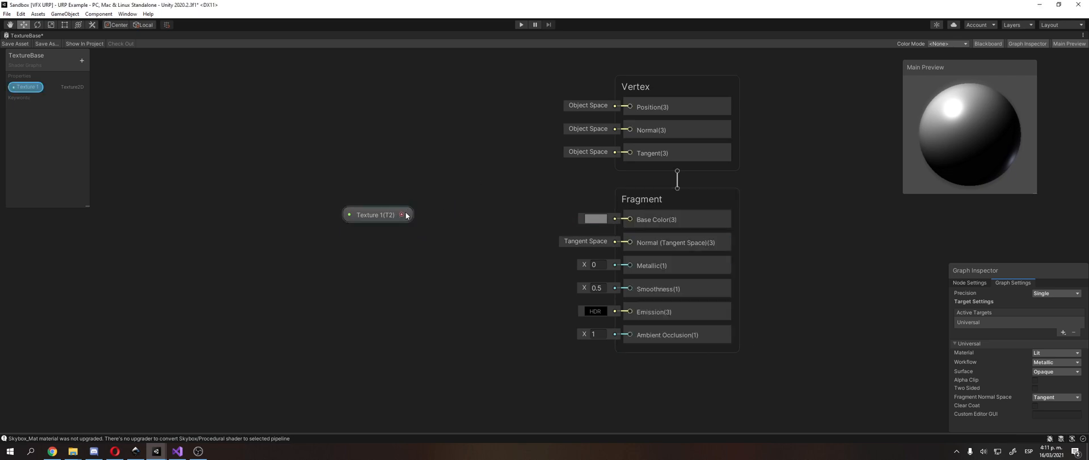
left_click_drag(402, 215, 615, 218)
left_click(378, 105)
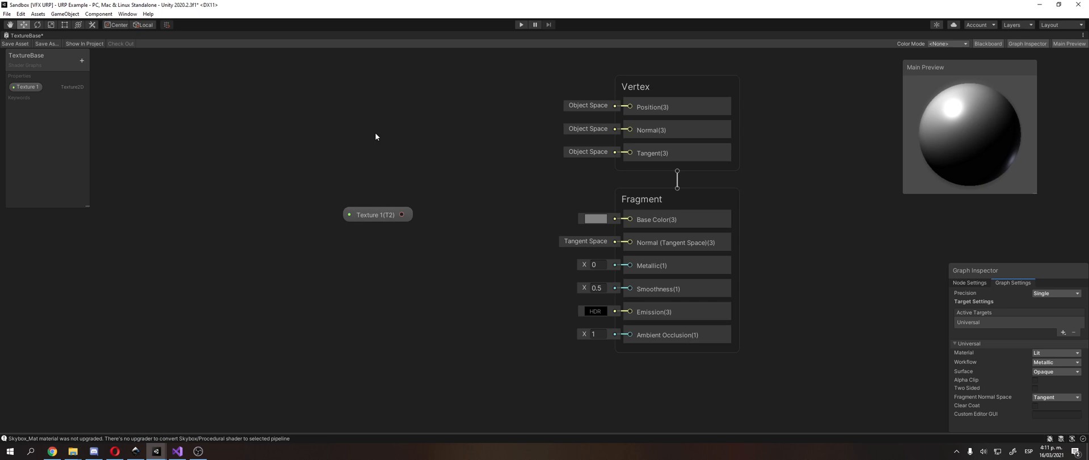
middle_click_drag(383, 136, 399, 149)
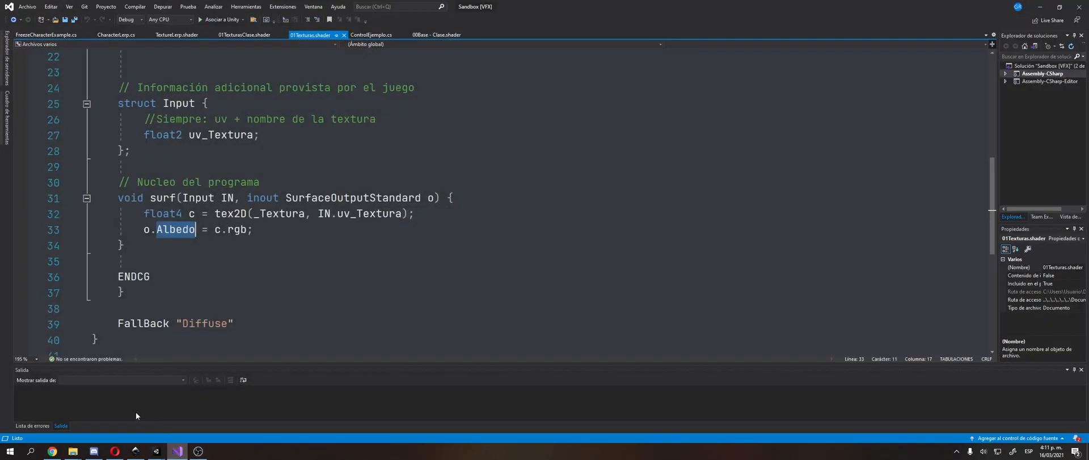
Step: Switch to the 01Texturas shader code in Visual Studio and examine the sampler2D type of the _Textura variable
scroll(522, 204, "up", 2)
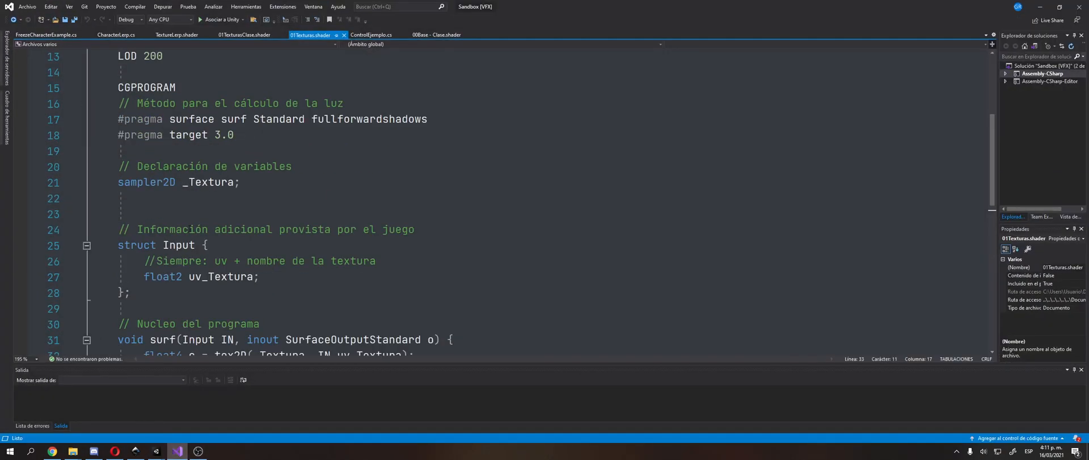
left_click(185, 199)
double_click(165, 182)
double_click(203, 183)
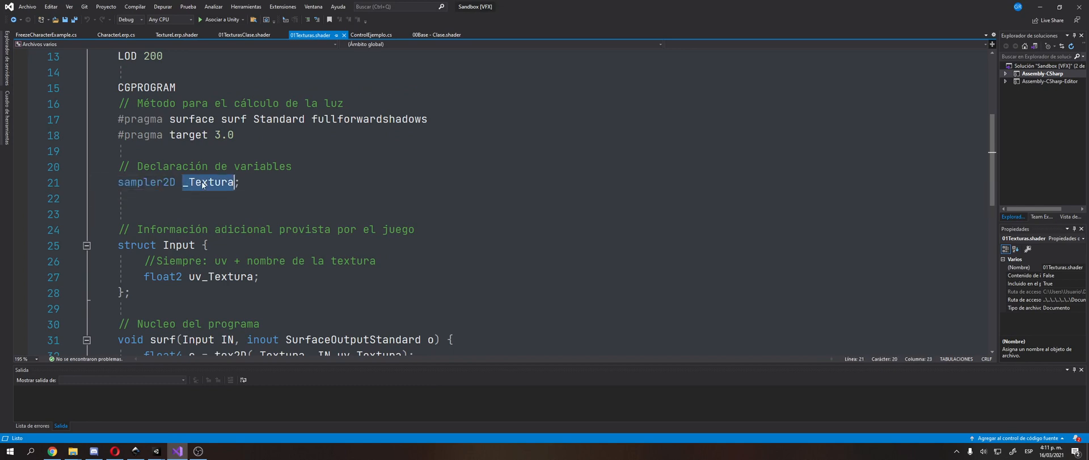
double_click(165, 183)
Step: Examine the tex2D call in the surf function, its _Textura and IN.uv_Textura arguments and its float4 result type
scroll(174, 184, "down", 2)
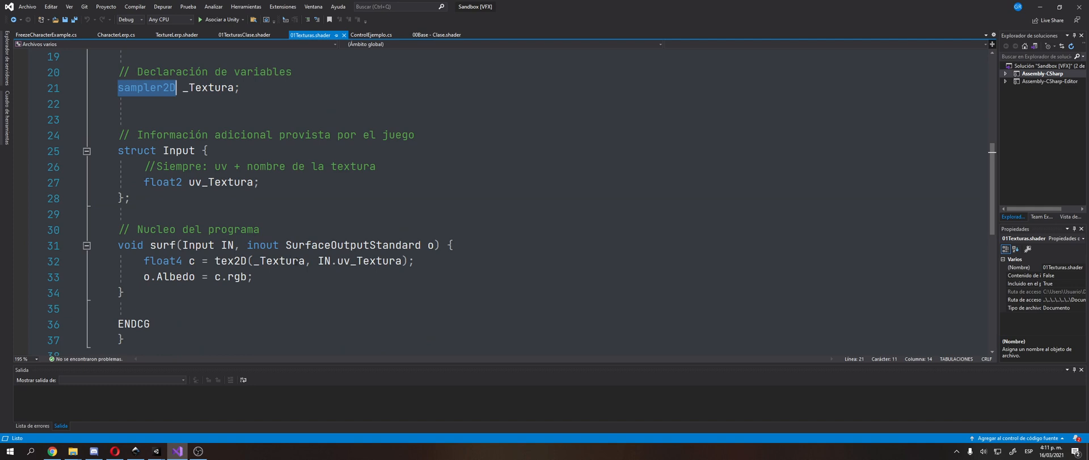
left_click_drag(318, 261, 402, 261)
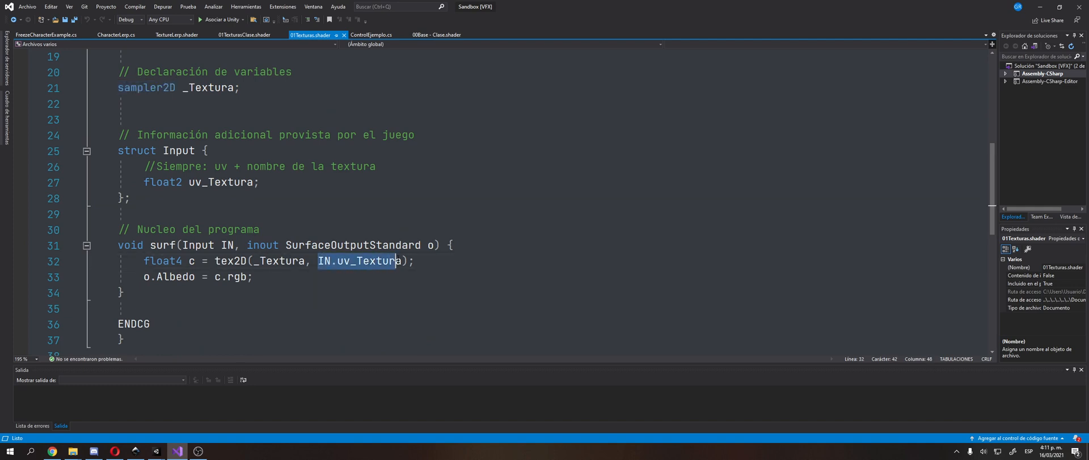
double_click(283, 261)
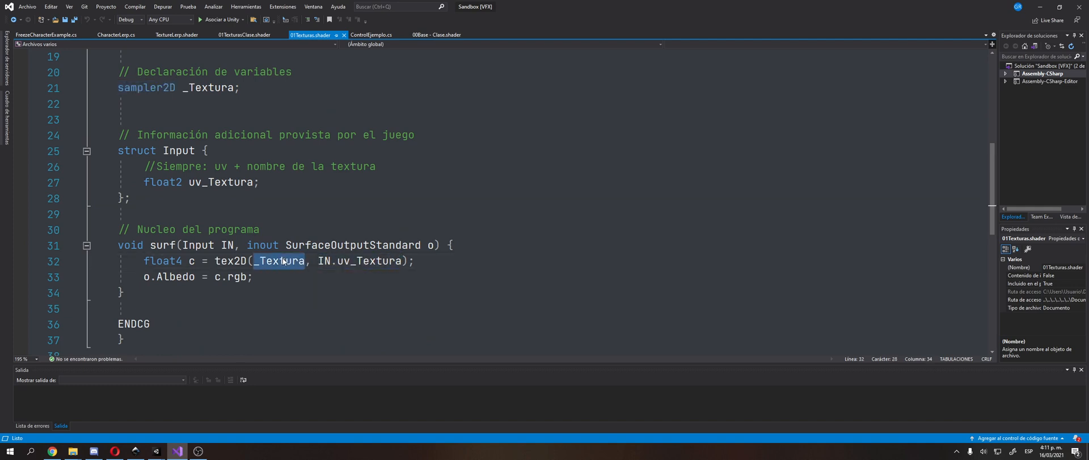
left_click_drag(211, 260, 416, 260)
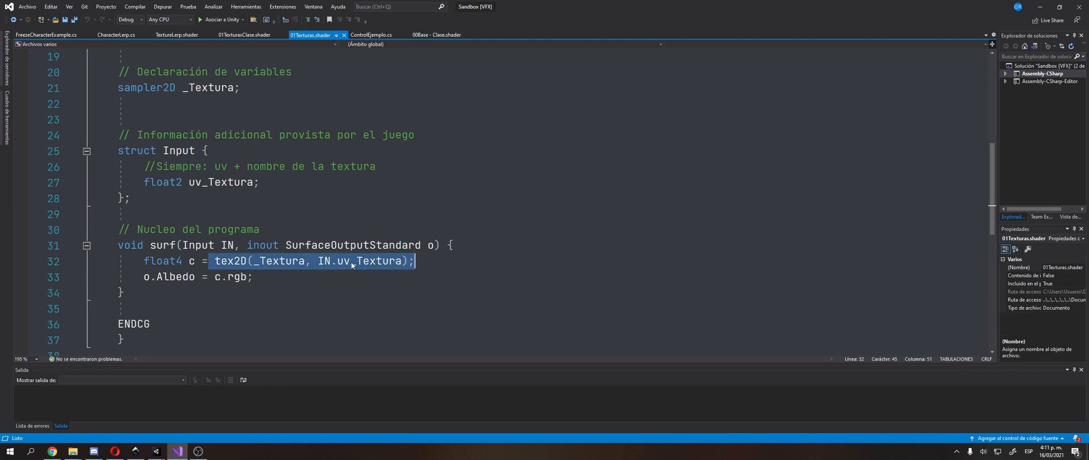
double_click(172, 262)
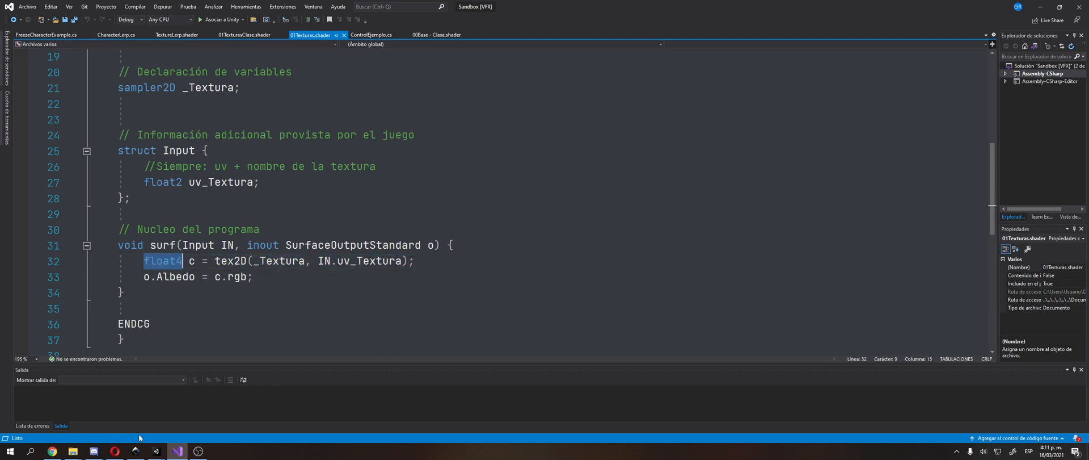
double_click(233, 262)
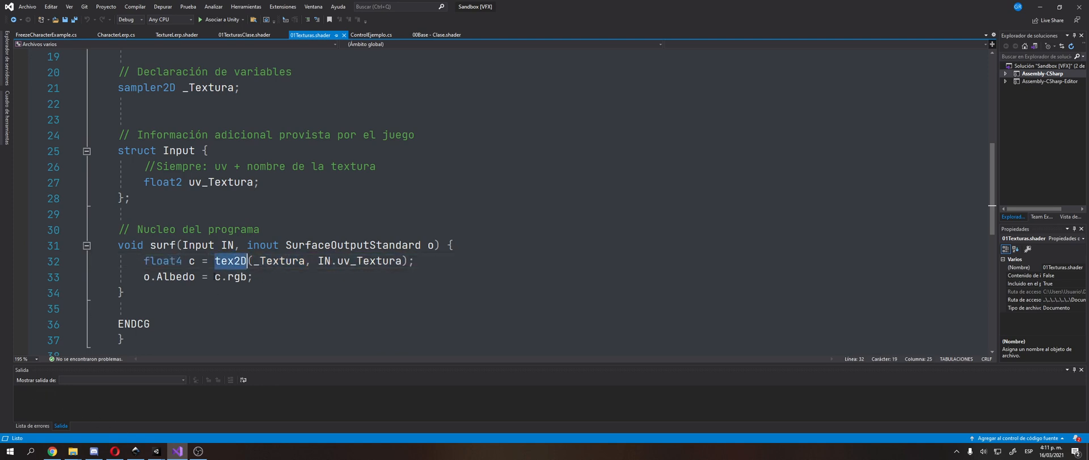
Step: Return to the TextureBase graph in Unity and add a Sample Texture 2D node between Texture 1 and the Fragment block
key("alt+Tab")
right_click(275, 311)
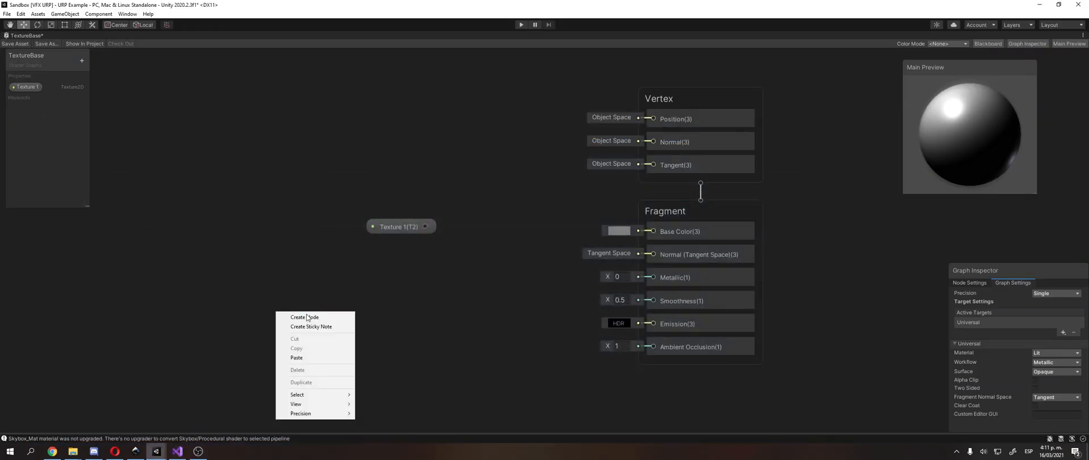
left_click(307, 316)
type("tex")
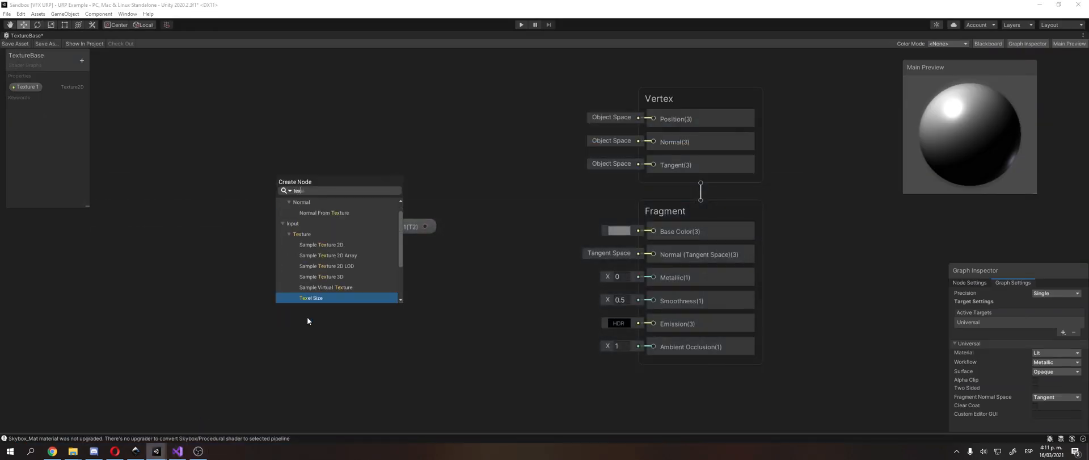
left_click(336, 244)
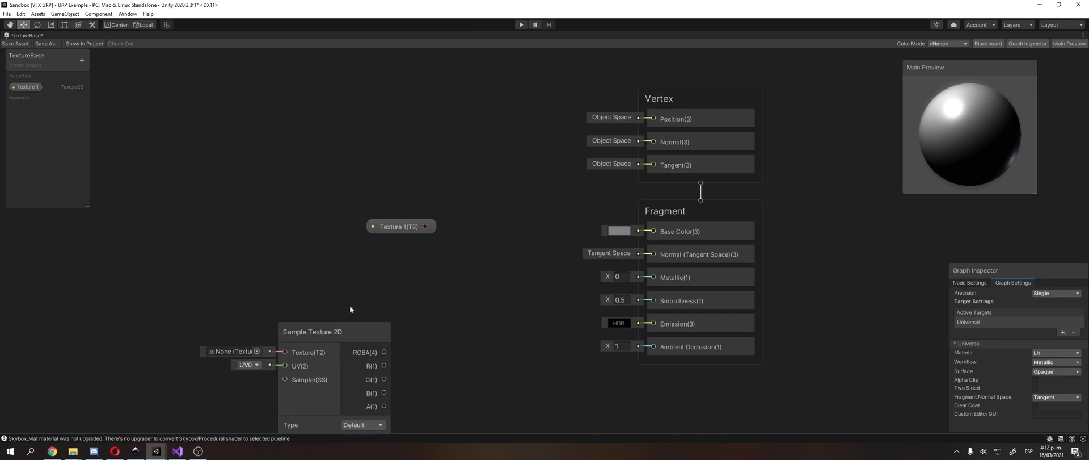
left_click_drag(362, 328, 490, 264)
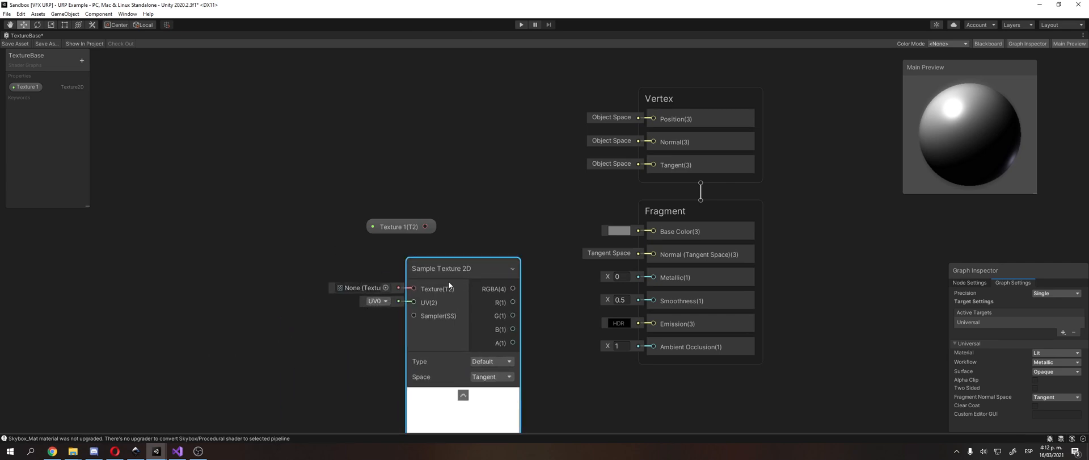
Step: Connect the Texture 1 node to the Sample Texture 2D node's Texture input, keeping UV0 as the UV channel
left_click_drag(383, 226, 259, 237)
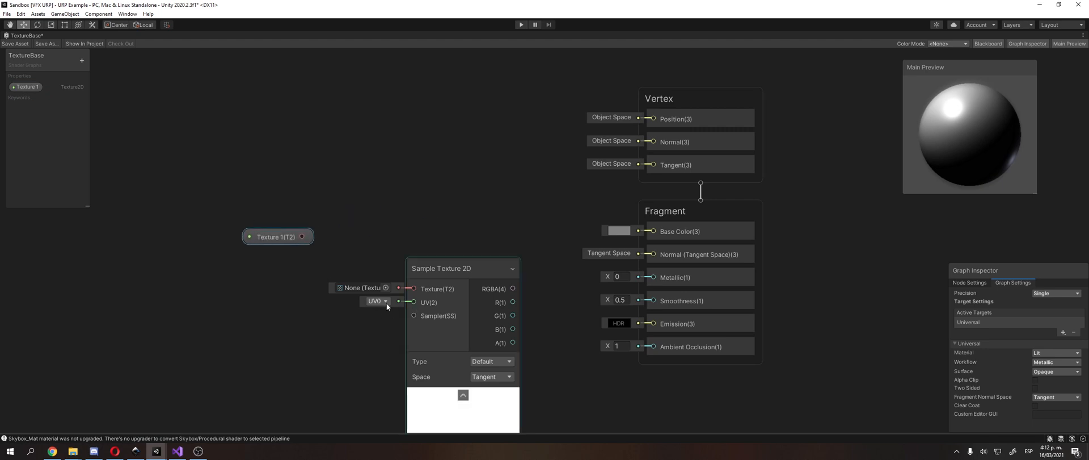
left_click(386, 302)
left_click(396, 314)
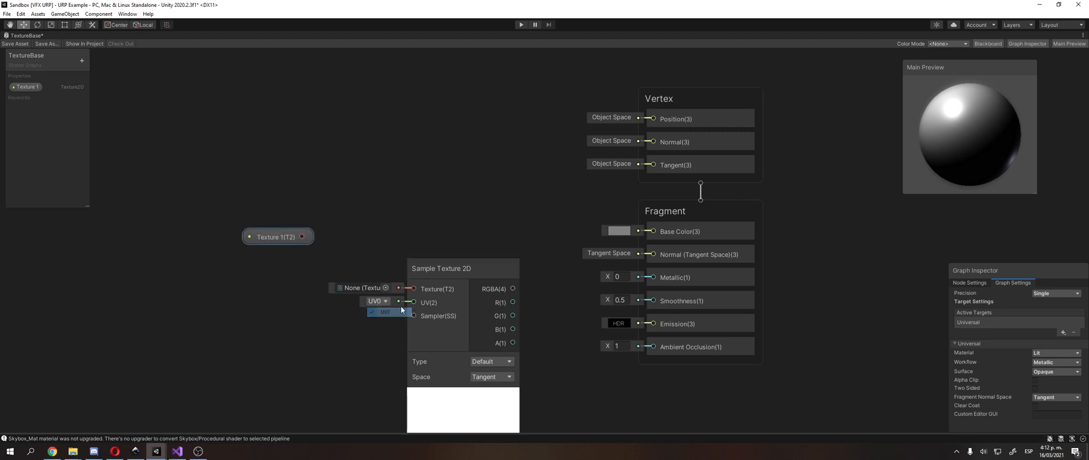
left_click_drag(462, 264, 456, 234)
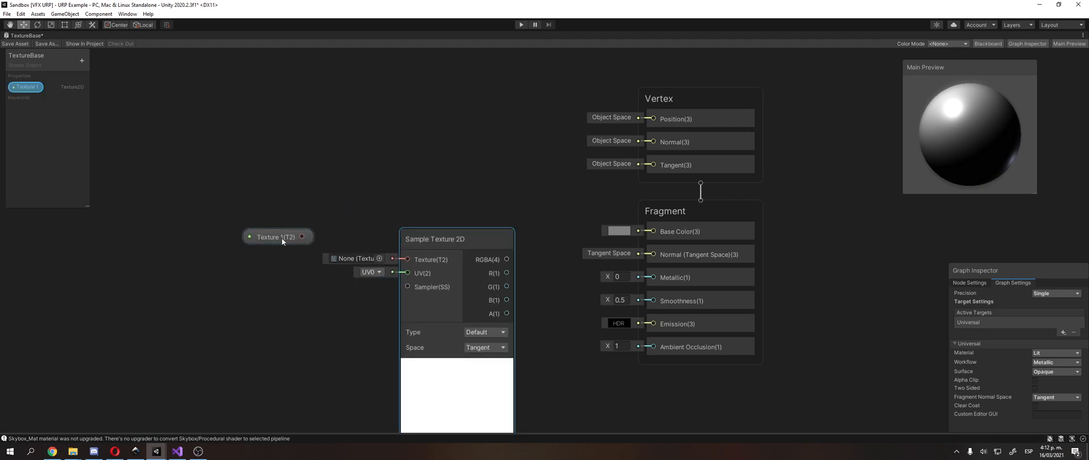
left_click_drag(301, 237, 398, 255)
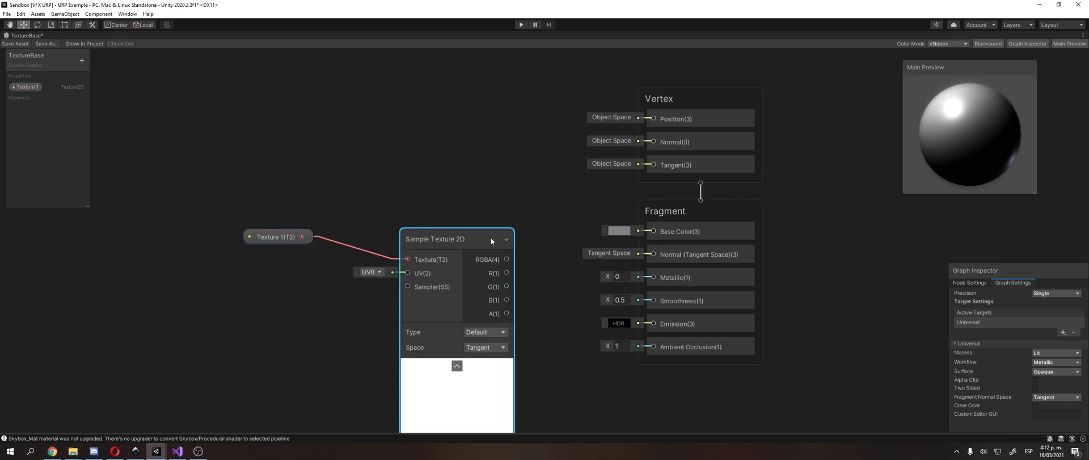
Step: Connect the Sample Texture 2D node's RGBA output to Base Color and line up both texture nodes with that input
left_click_drag(507, 260, 654, 231)
left_click_drag(454, 236, 398, 214)
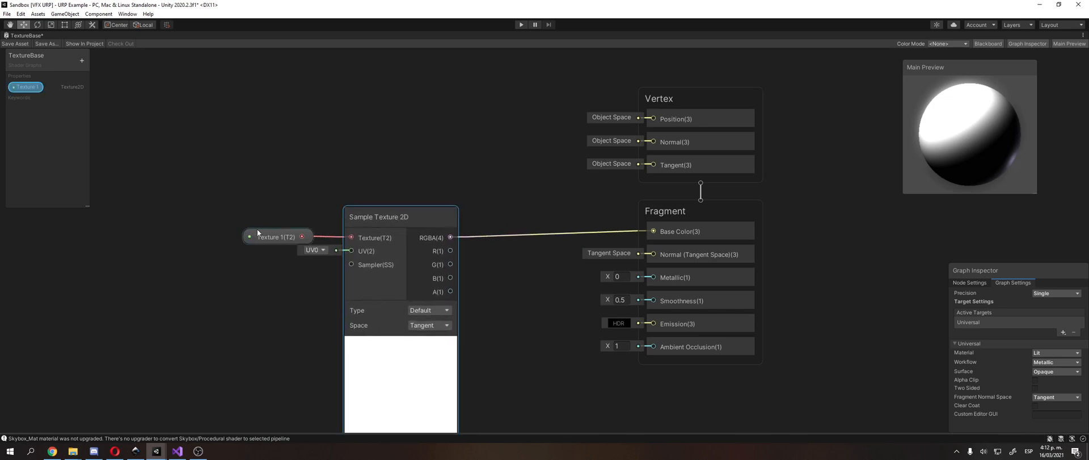
left_click_drag(260, 237, 196, 239)
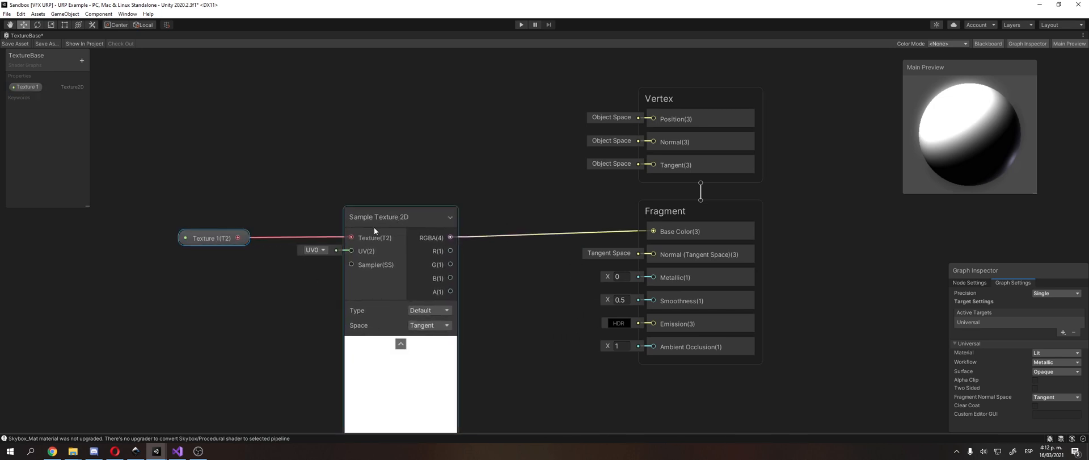
left_click_drag(373, 227, 384, 217)
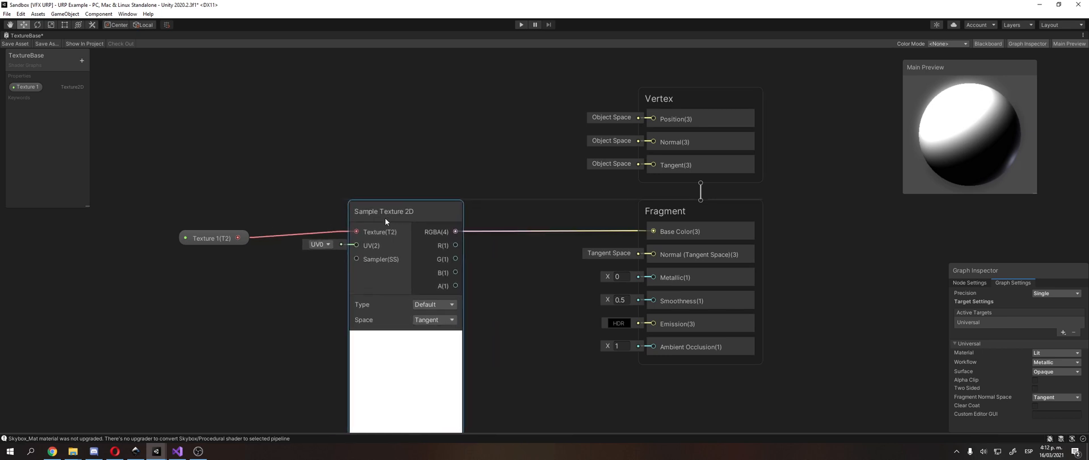
left_click_drag(229, 234, 227, 225)
left_click(221, 234)
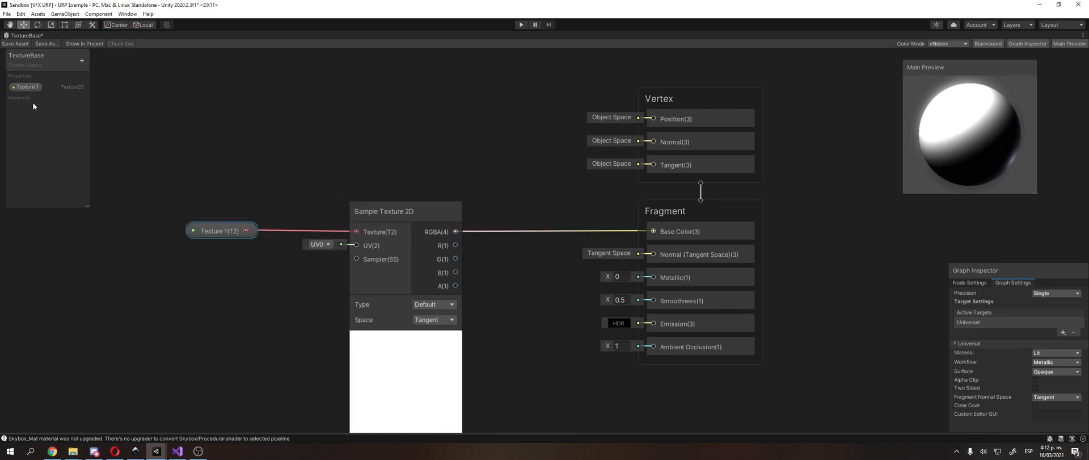
Step: Set the Texture 1 property's default texture to T_HumanFemale_Body_Diffuse_Skin01, searching the textures for "body"
left_click(33, 88)
left_click_drag(1041, 267, 1000, 223)
left_click(917, 232)
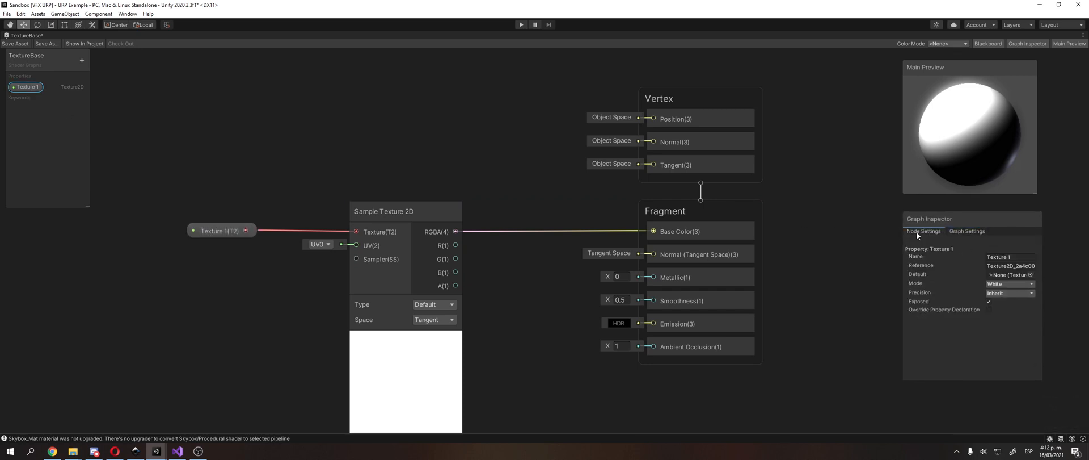
left_click(1031, 275)
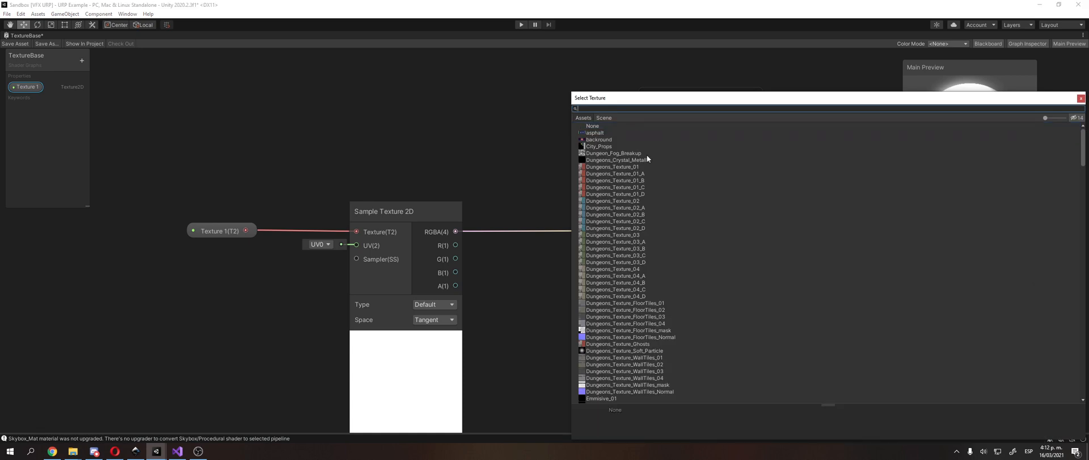
type("body")
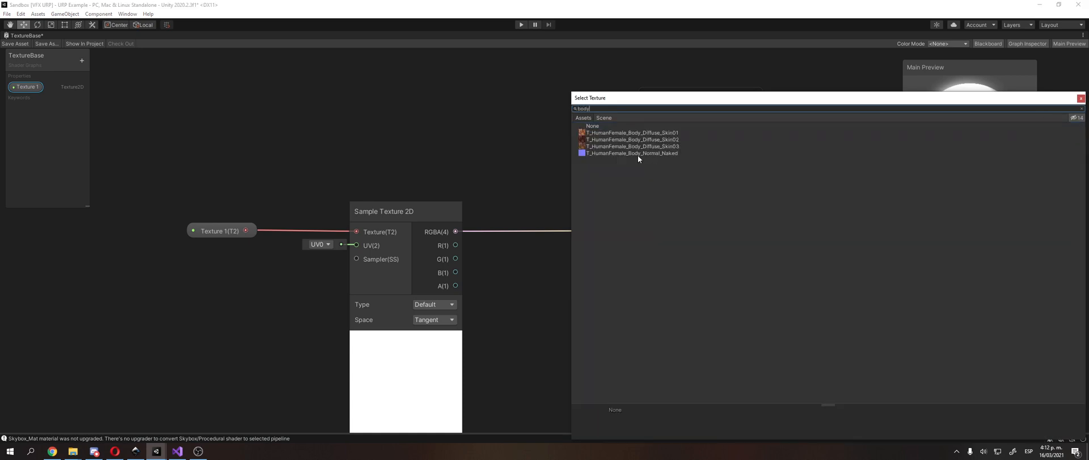
double_click(644, 134)
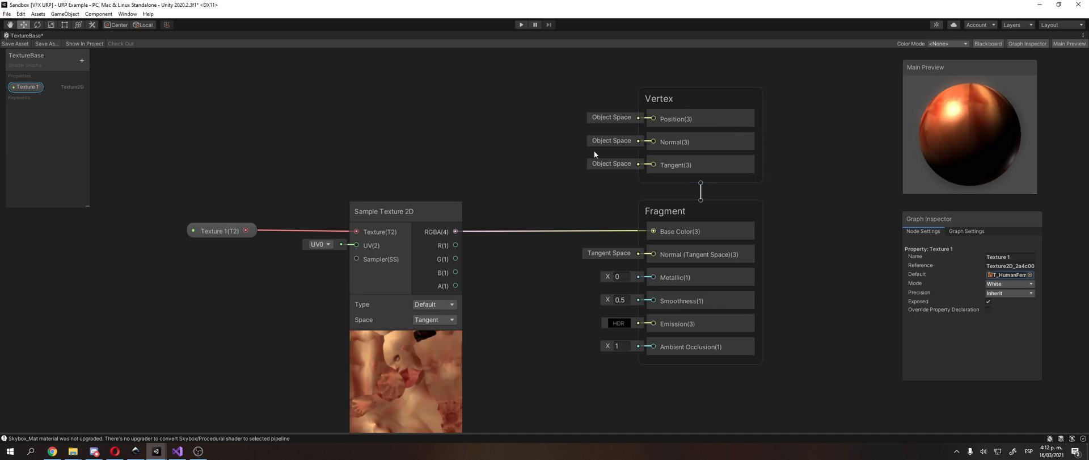
Step: Rotate the preview sphere to inspect the texture, and move the Texture 1 node slightly closer to Sample Texture 2D
left_click_drag(975, 127, 974, 176)
left_click(479, 168)
middle_click_drag(479, 168, 506, 117)
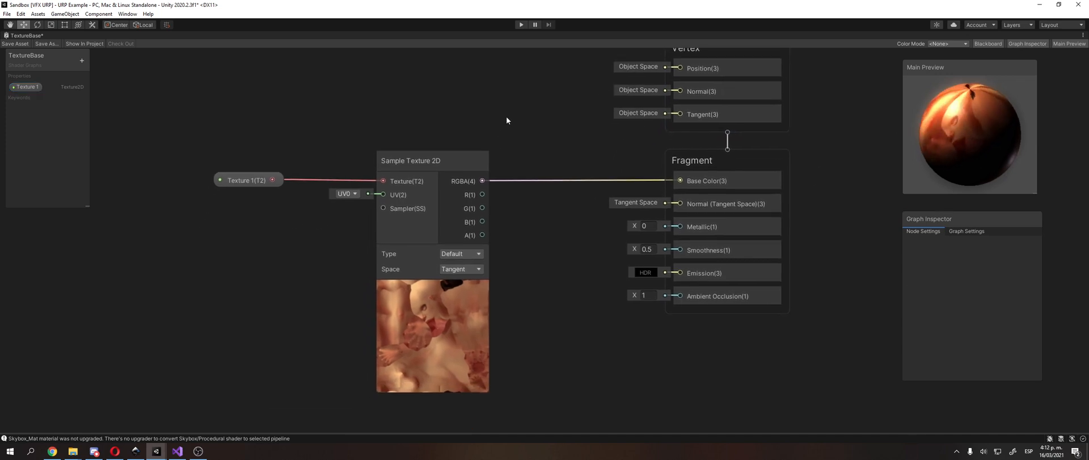
left_click(414, 154)
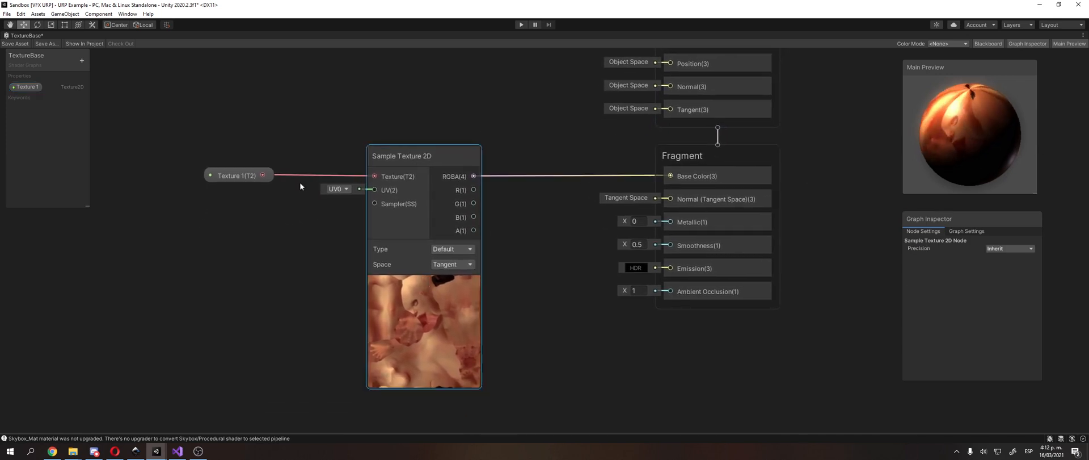
left_click_drag(240, 173, 254, 175)
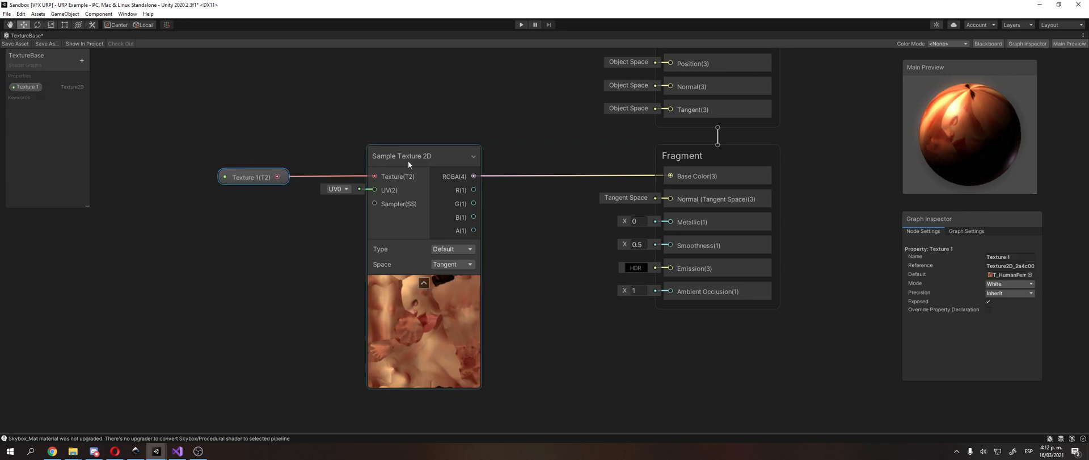
left_click_drag(412, 160, 416, 159)
middle_click_drag(483, 140, 424, 154)
Step: Examine the Base Color input in the Fragment block and its connection from the Sample Texture 2D node
left_click(631, 191)
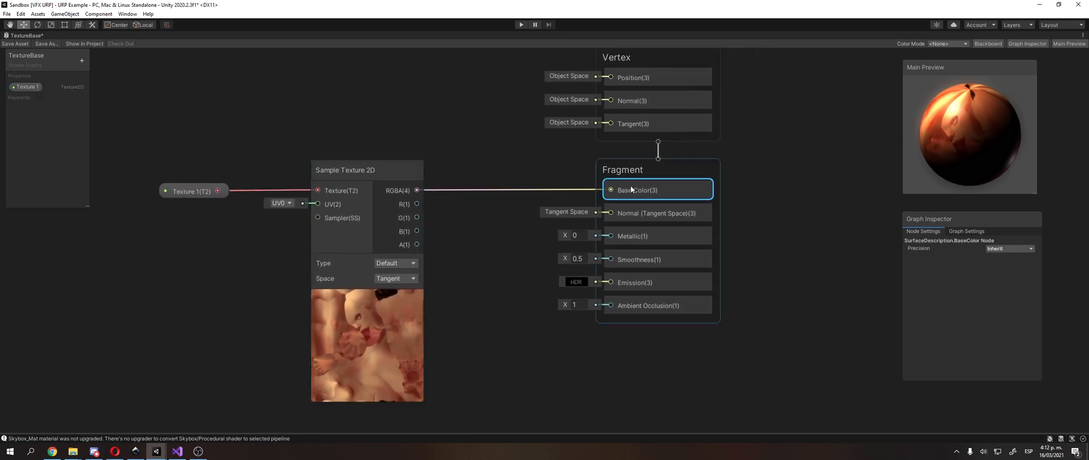
left_click(450, 130)
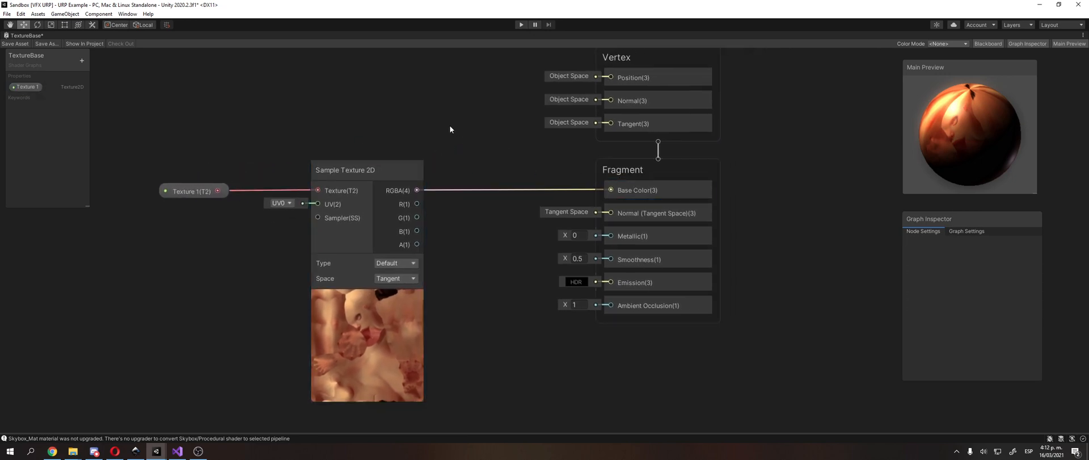
left_click(658, 186)
left_click(503, 134)
middle_click_drag(502, 134, 520, 143)
Step: Save the TextureBase graph asset and restore the graph window from its maximized state
left_click(7, 14)
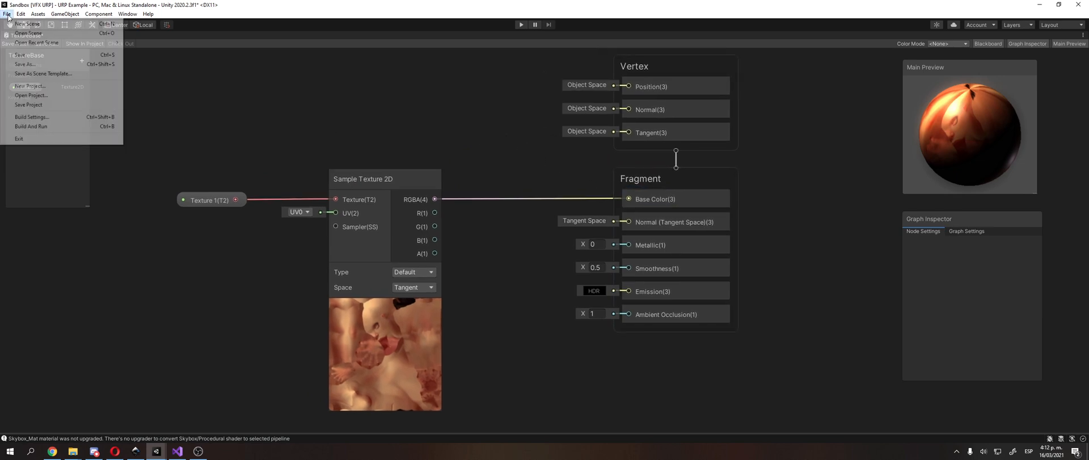
left_click(56, 57)
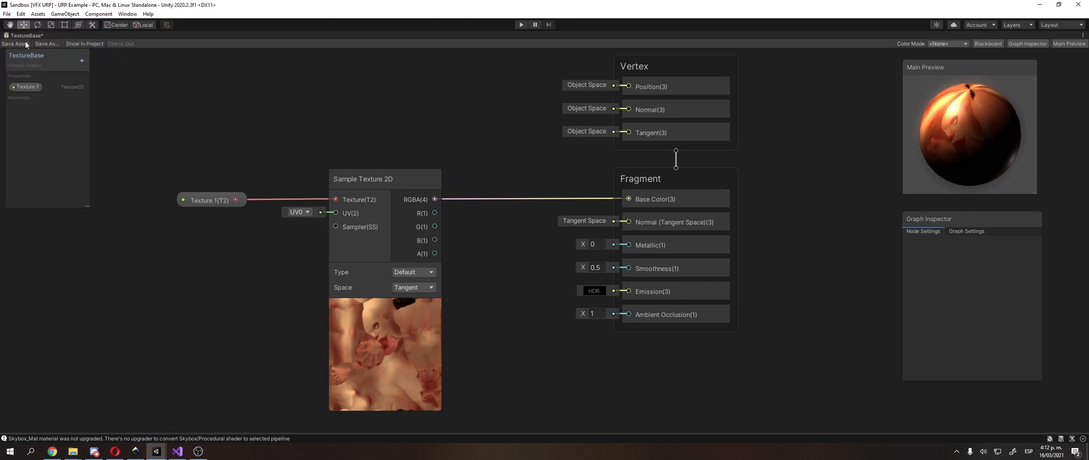
left_click(17, 44)
left_click(1082, 35)
left_click(1015, 44)
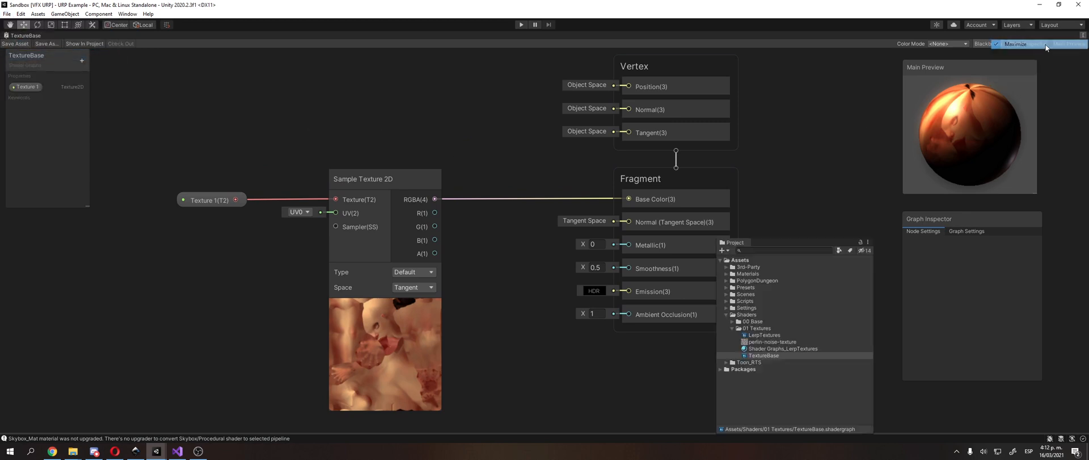
Step: Duplicate the TextureBase shader graph in the 01 Textures folder and name the copy TextureClase
left_click(787, 344)
left_click(789, 354)
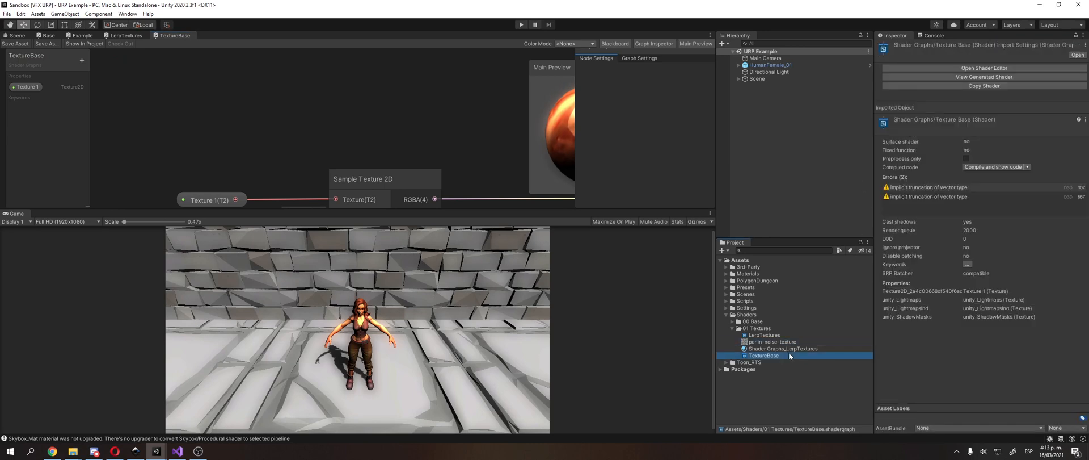
key("ctrl+d")
key("F2")
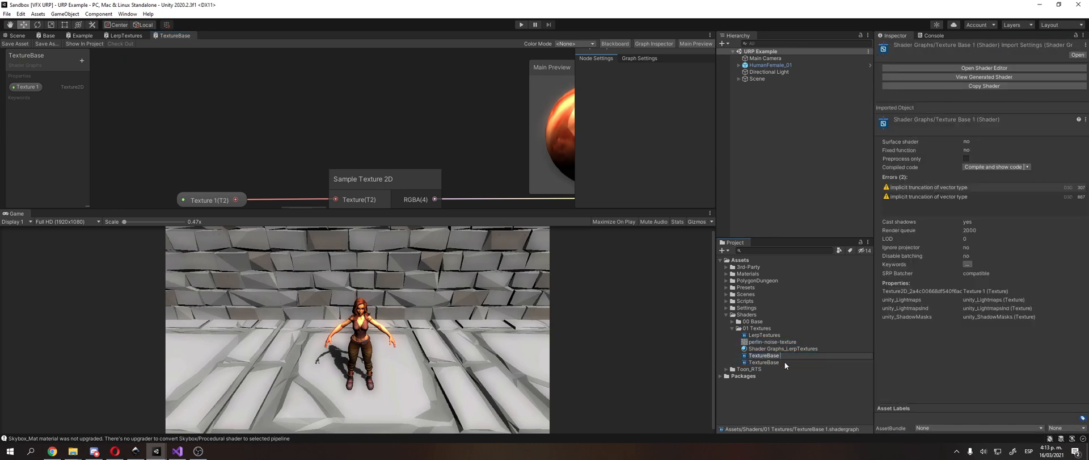
type("TextureClase")
key("Return")
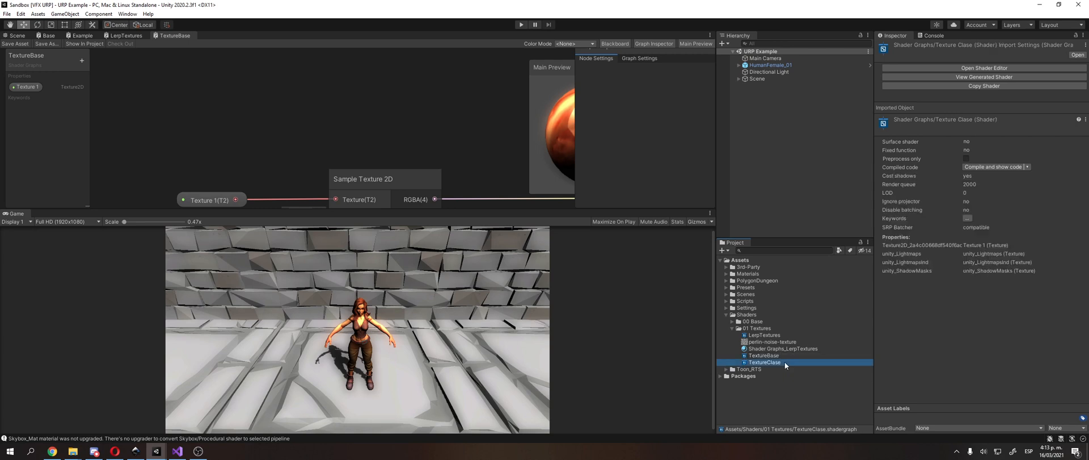
Step: Open the TextureClase shader graph and maximize its window
double_click(784, 362)
left_click(710, 35)
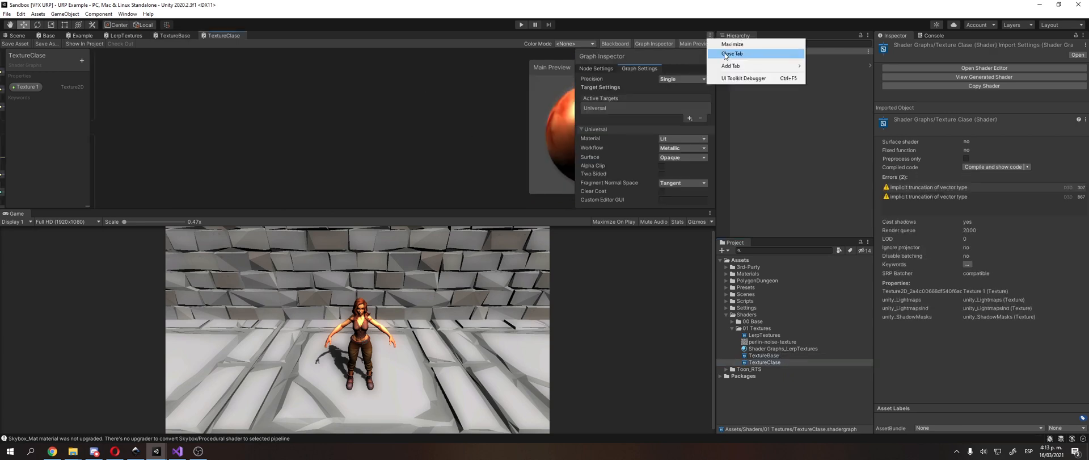
left_click(732, 45)
middle_click_drag(465, 167, 570, 181)
scroll(433, 190, "up", 2)
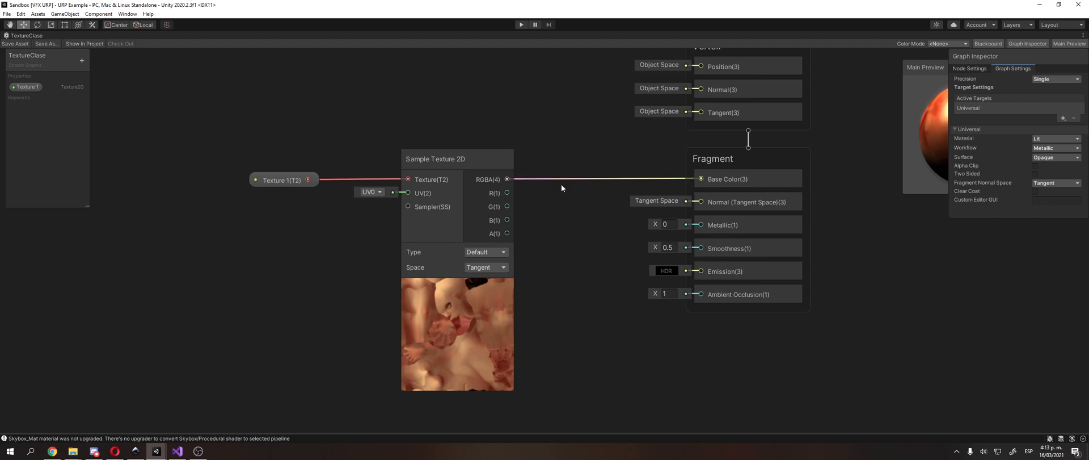
Step: Delete the connection between the Sample Texture 2D node's RGBA output and Base Color
left_click(590, 180)
middle_click_drag(591, 179, 631, 192)
key("Delete")
right_click(492, 108)
left_click(507, 116)
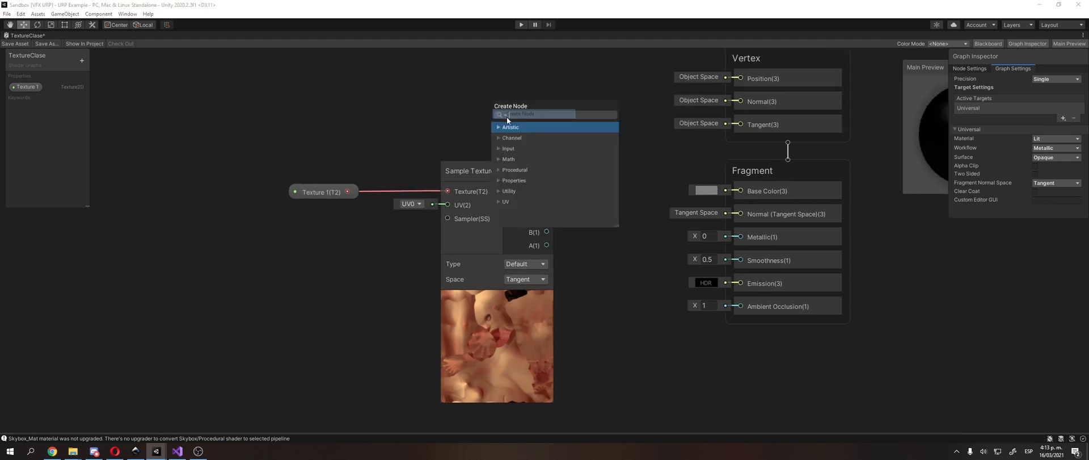
type("rgb")
key("BackSpace")
key("BackSpace")
key("BackSpace")
type("flo")
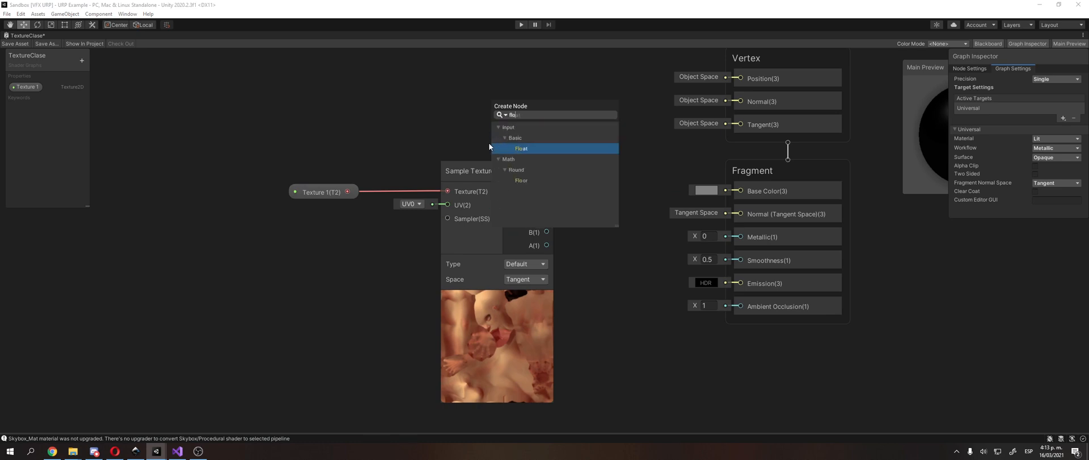
key("Return")
left_click_drag(509, 125, 587, 127)
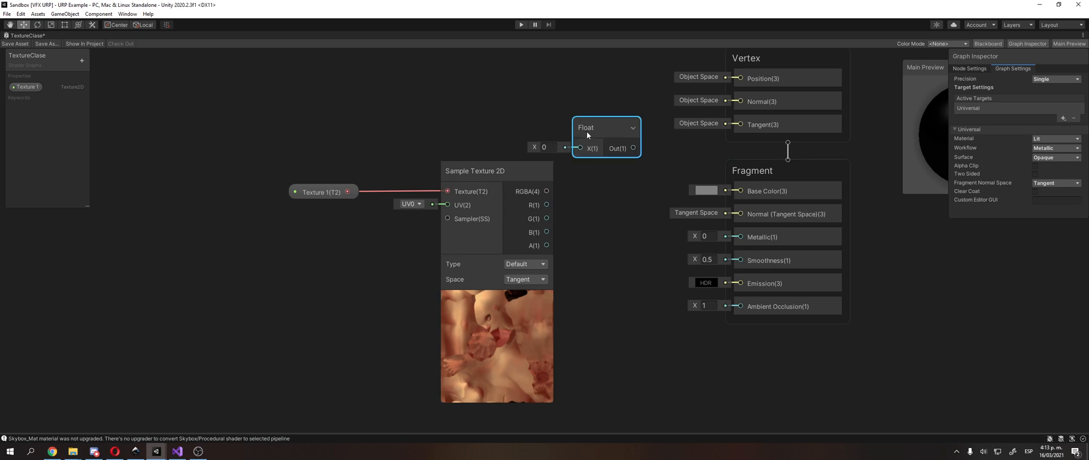
key("Delete")
Step: Add a Vector 3 node before the Fragment block and move Texture 1 and Sample Texture 2D away to make room
right_click(560, 120)
left_click(580, 124)
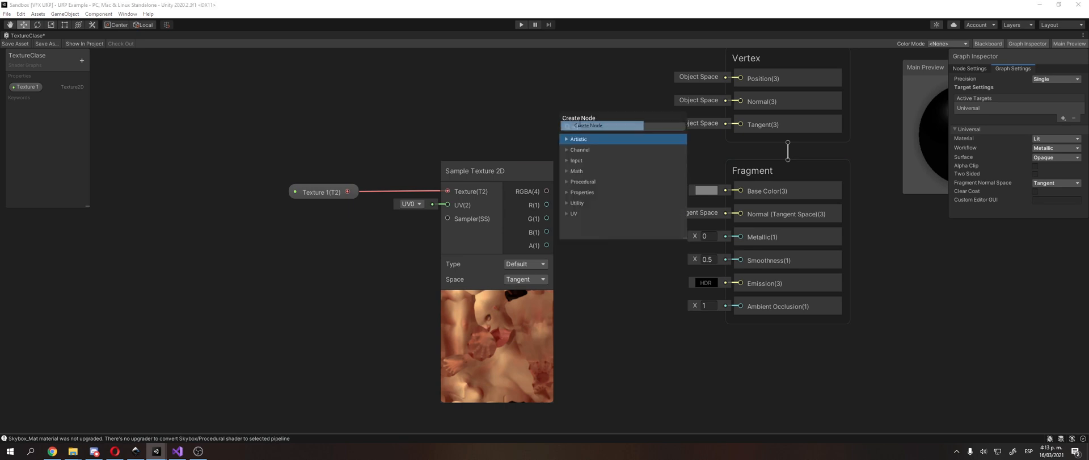
type("vec")
key("Down")
key("Down")
key("Return")
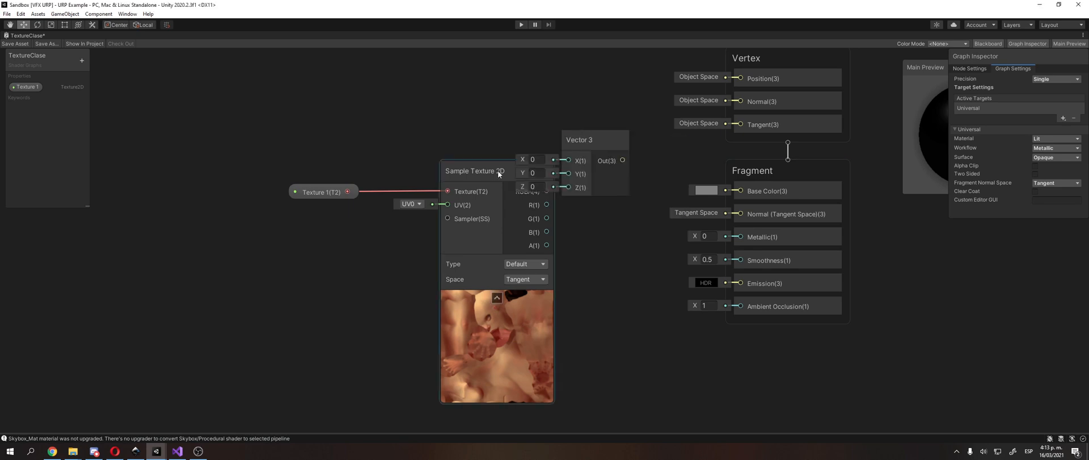
left_click_drag(309, 189, 205, 187)
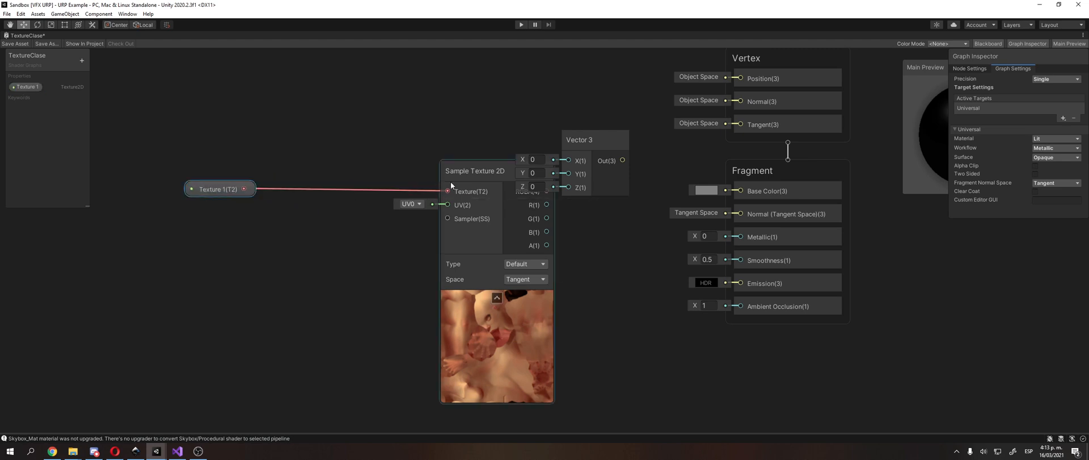
left_click_drag(451, 181, 369, 175)
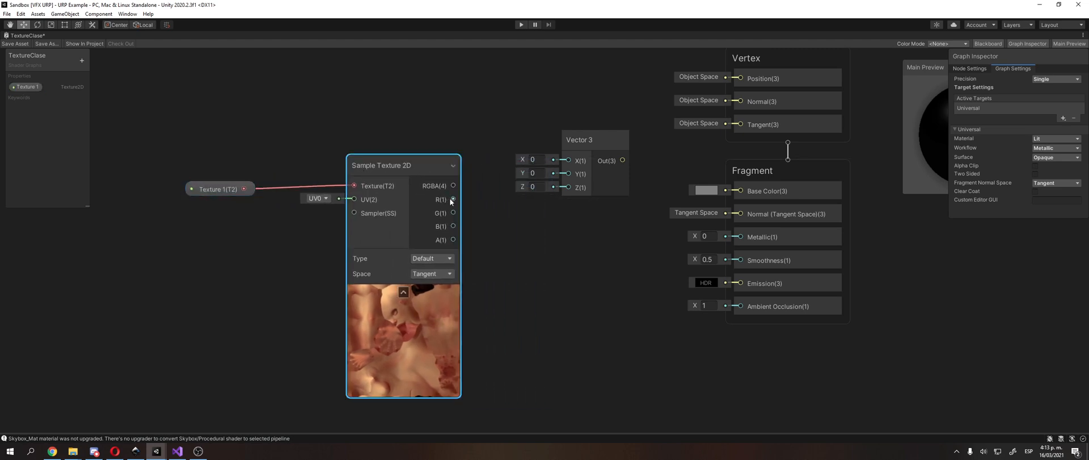
Step: Wire Sample Texture 2D's R output to Vector 3's Z, G to X and B to Y, and Vector 3's output to Base Color
left_click_drag(453, 200, 568, 187)
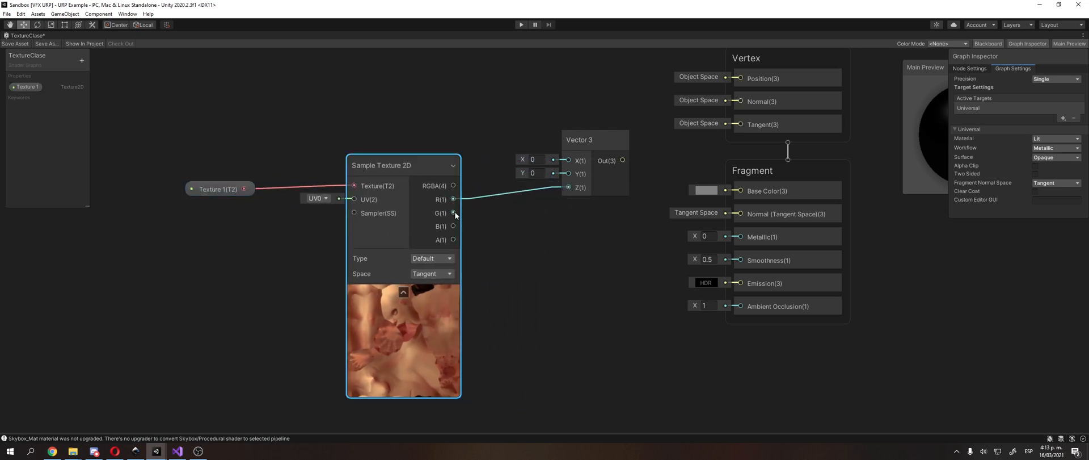
left_click_drag(454, 212, 566, 173)
left_click_drag(605, 144, 542, 179)
middle_click_drag(616, 156, 602, 157)
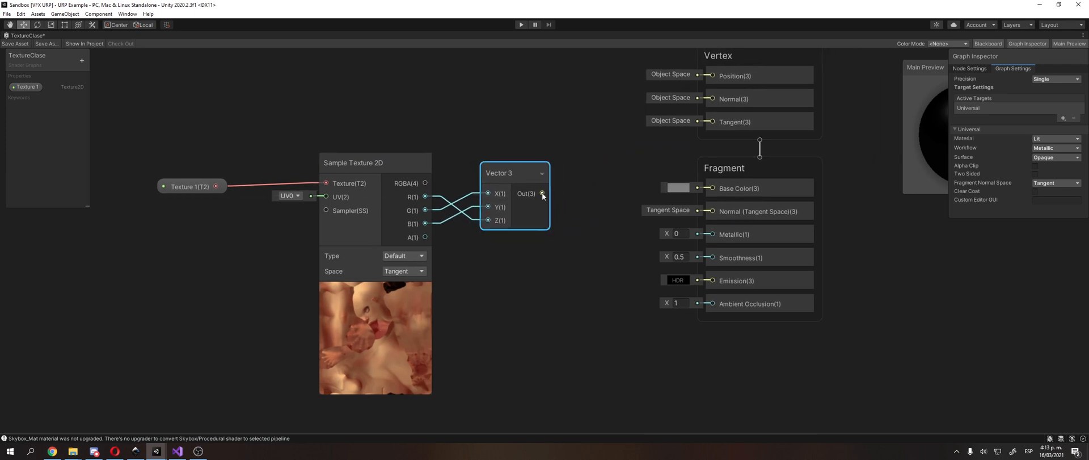
left_click_drag(542, 194, 712, 188)
middle_click_drag(732, 140, 608, 170)
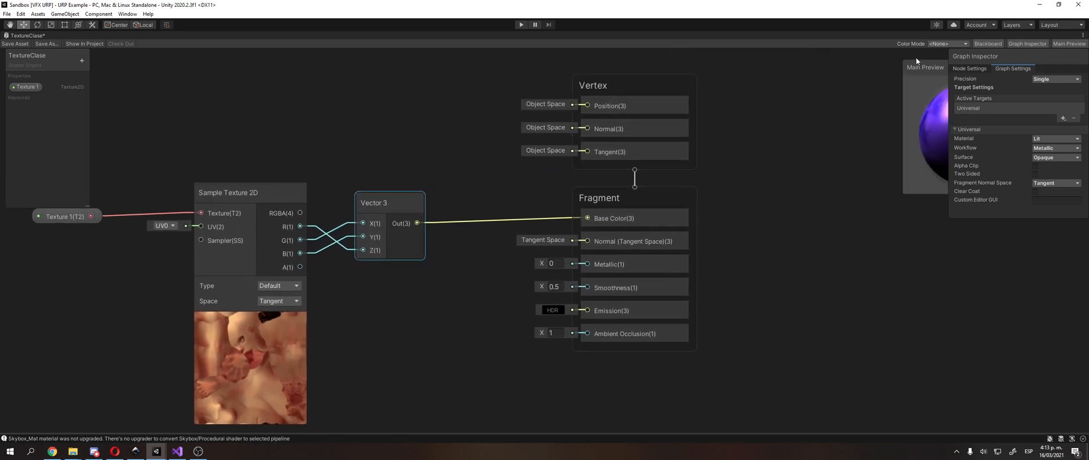
Step: Place the Main Preview beside the graph nodes with the Graph Inspector below it
left_click_drag(922, 67, 780, 78)
left_click_drag(1020, 56, 807, 233)
mouse_move(817, 148)
left_mouse_down()
mouse_move(865, 154)
mouse_move(802, 138)
mouse_move(784, 149)
mouse_move(847, 158)
left_mouse_up()
middle_click_drag(226, 250, 362, 253)
left_click(362, 253)
middle_click_drag(514, 177, 439, 190)
mouse_move(793, 147)
left_mouse_down()
mouse_move(828, 189)
mouse_move(868, 190)
mouse_move(911, 148)
mouse_move(799, 138)
mouse_move(807, 178)
mouse_move(789, 165)
left_mouse_up()
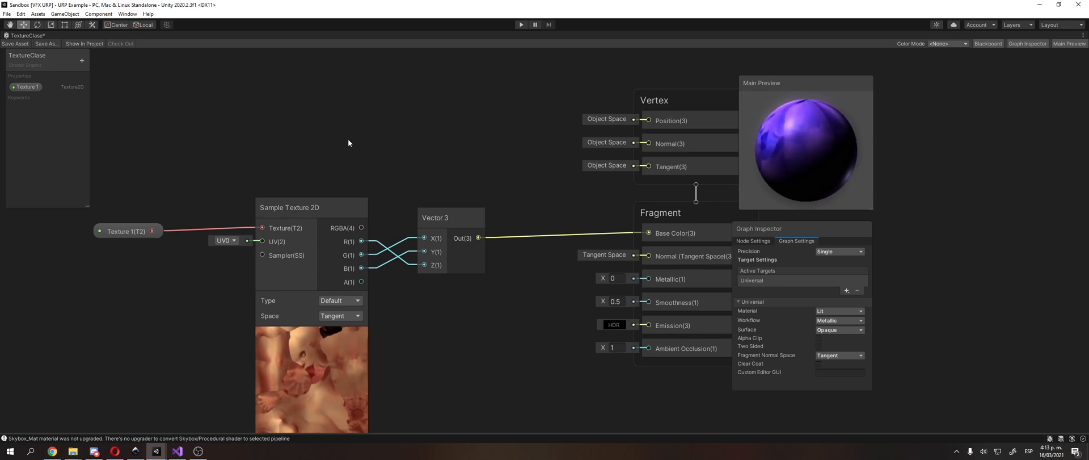
left_click(178, 451)
left_click(180, 452)
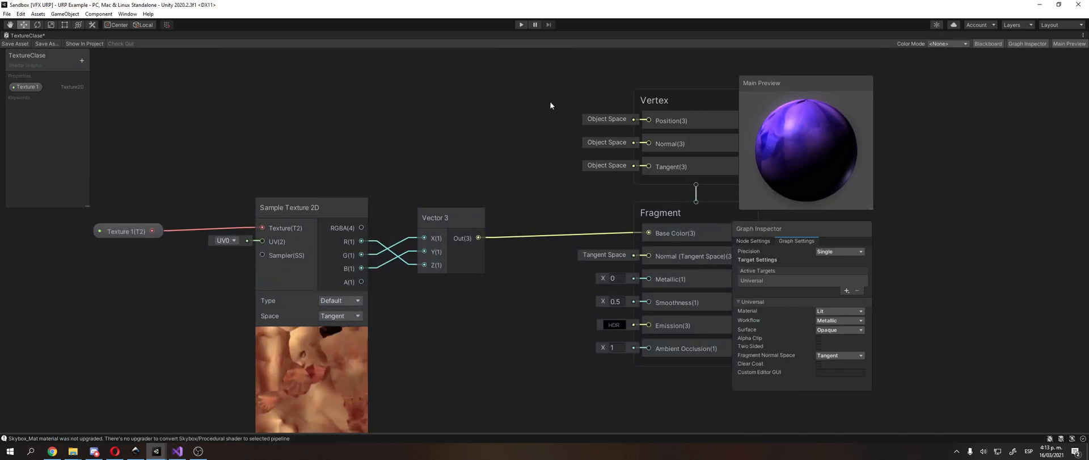
middle_click_drag(550, 101, 478, 87)
left_click(386, 211)
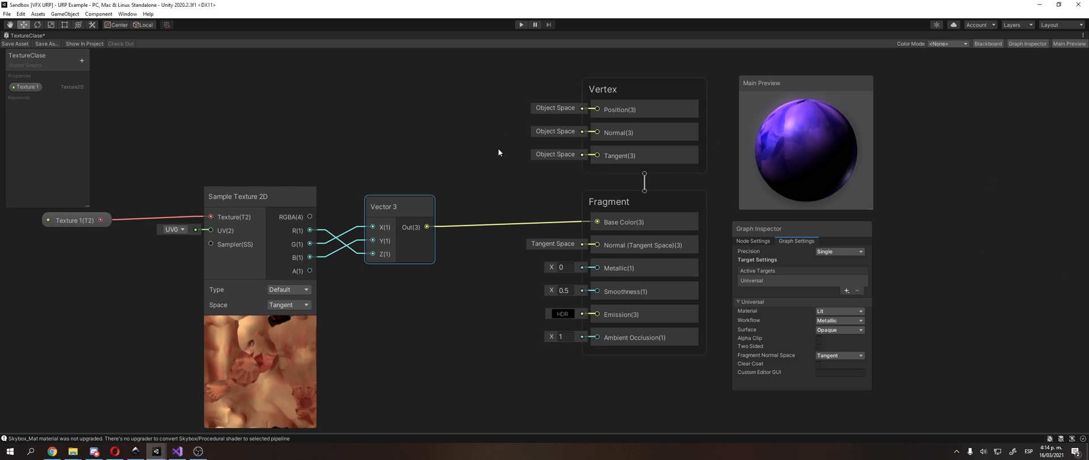
left_click(477, 152)
middle_click_drag(461, 154, 490, 149)
Step: Delete the Vector 3 node and put an Add node in its place beside Sample Texture 2D
left_click(431, 195)
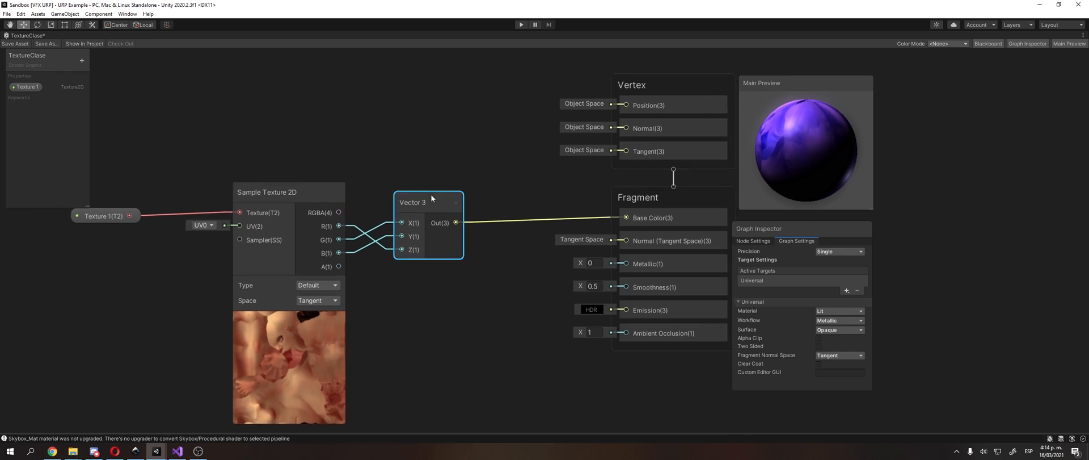
key("Delete")
right_click(431, 194)
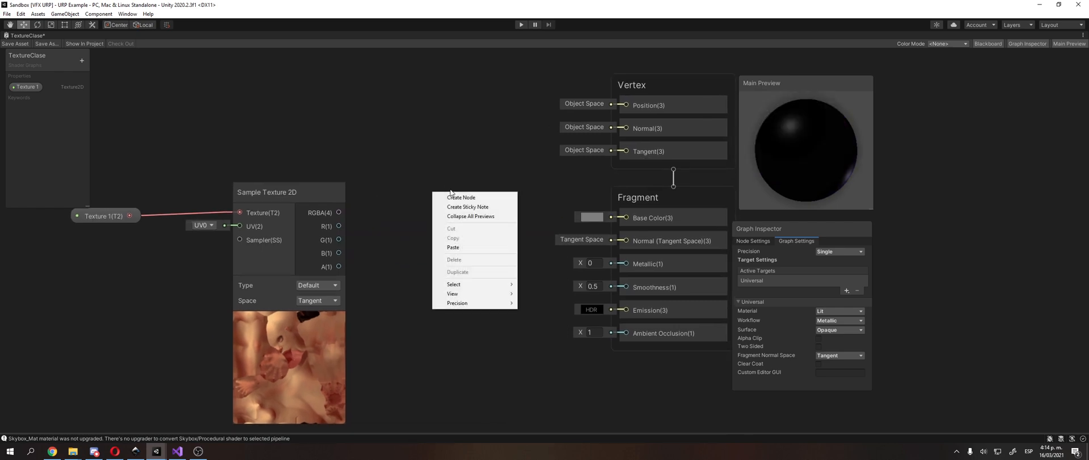
left_click(449, 198)
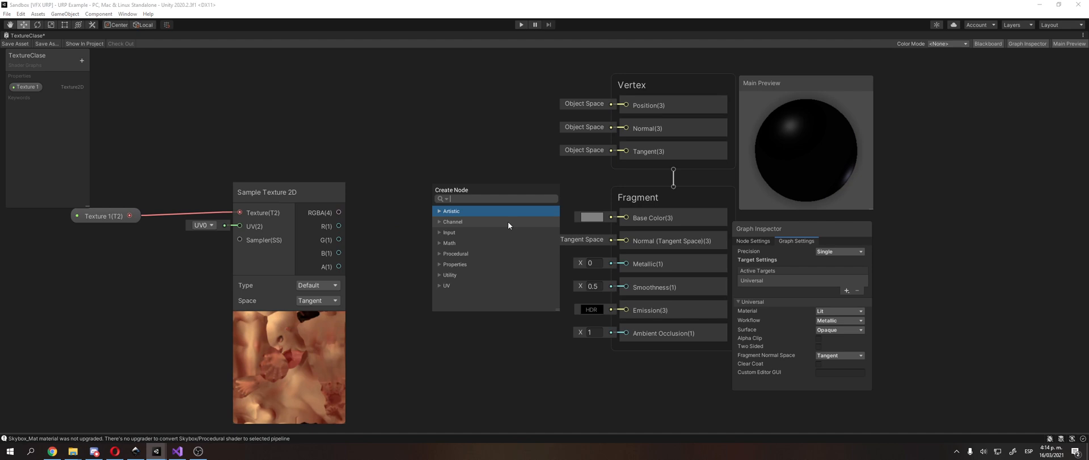
type("add")
key("Return")
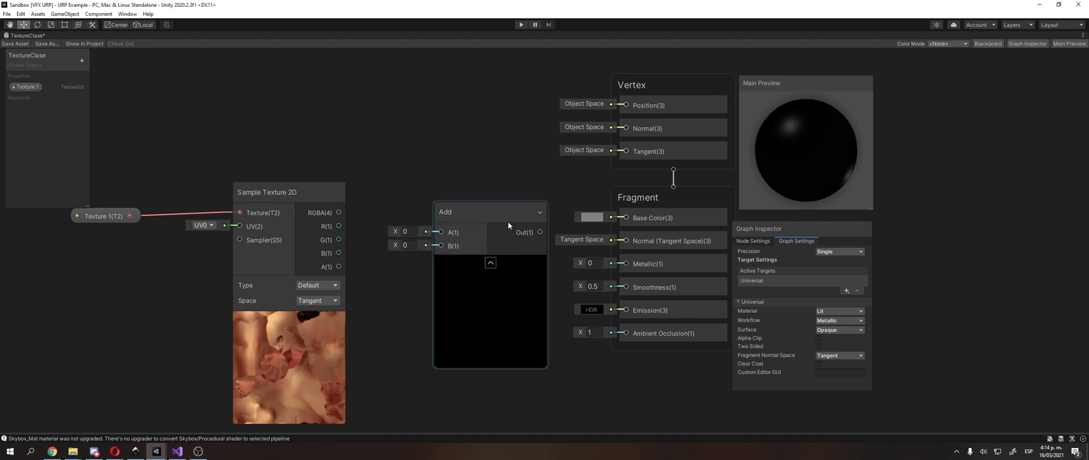
left_click_drag(481, 214, 436, 200)
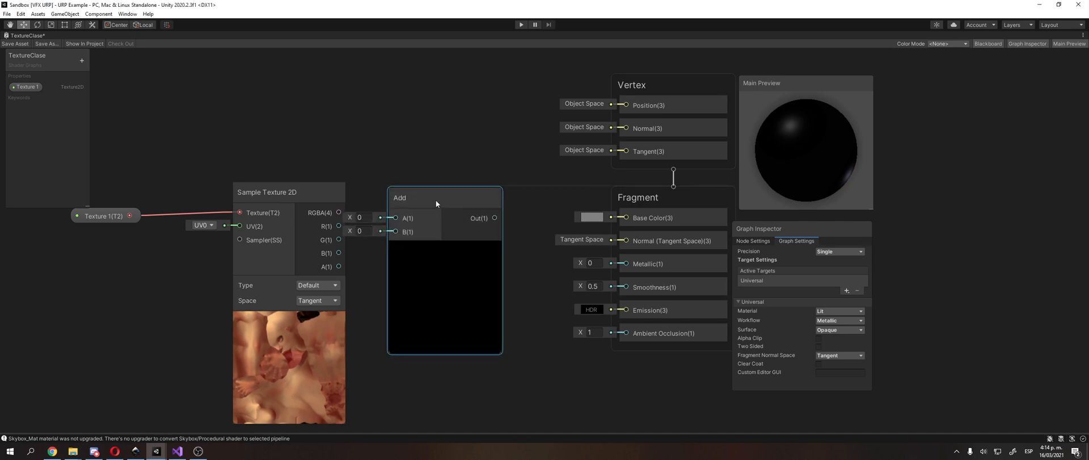
Step: Collapse the Add node's preview and wire Sample Texture 2D's R output to its A input and G to B
left_click(446, 249)
left_click_drag(339, 226, 394, 232)
mouse_move(425, 205)
left_mouse_down()
mouse_move(414, 202)
mouse_move(415, 215)
left_mouse_up()
Step: Create a second Add node with its preview collapsed, fed by the first Add's output in A and the texture's B channel in B
right_click(409, 166)
left_click(423, 168)
type("ad")
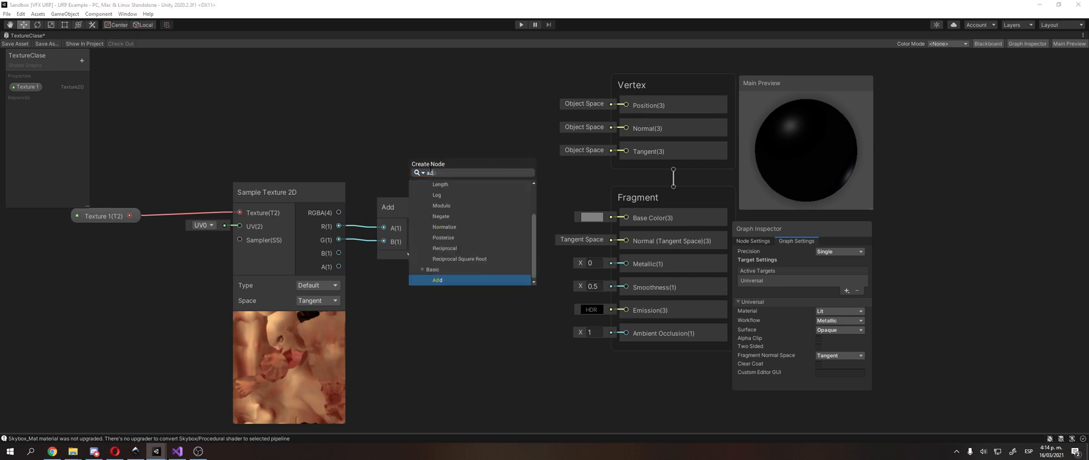
key("Return")
left_click_drag(427, 192, 454, 275)
left_click(490, 352)
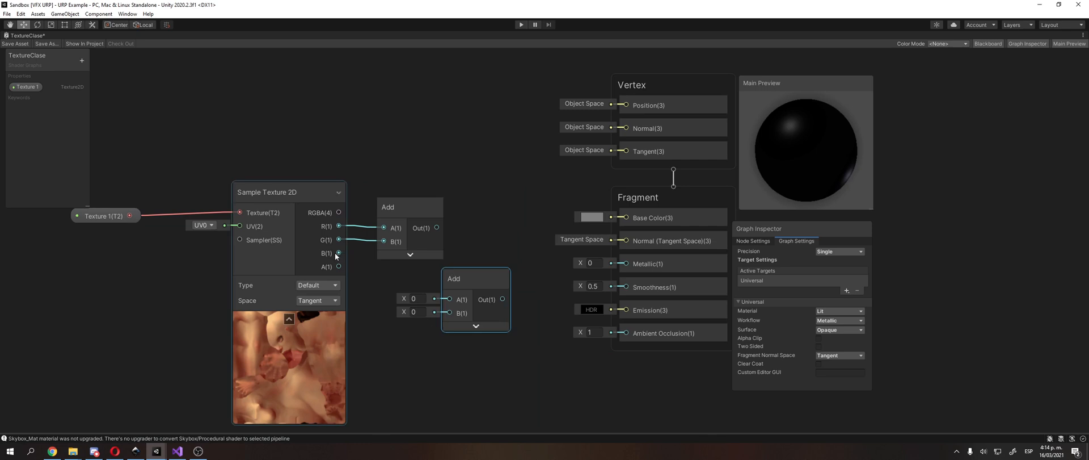
left_click_drag(339, 252, 491, 261)
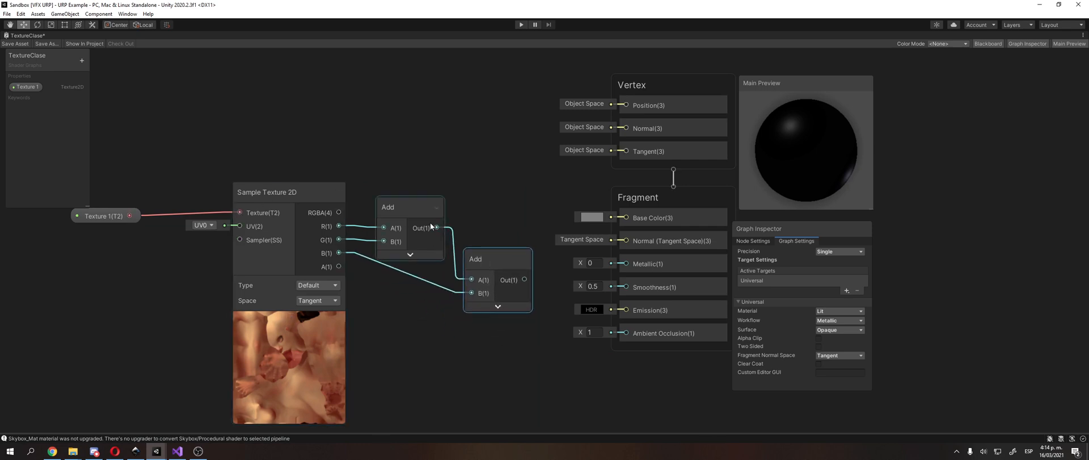
Step: Move the first Add node above the second and shift the Vertex and Fragment blocks away to make room before them
left_click_drag(399, 204, 403, 155)
left_click_drag(495, 250, 495, 229)
scroll(495, 229, "down", 2)
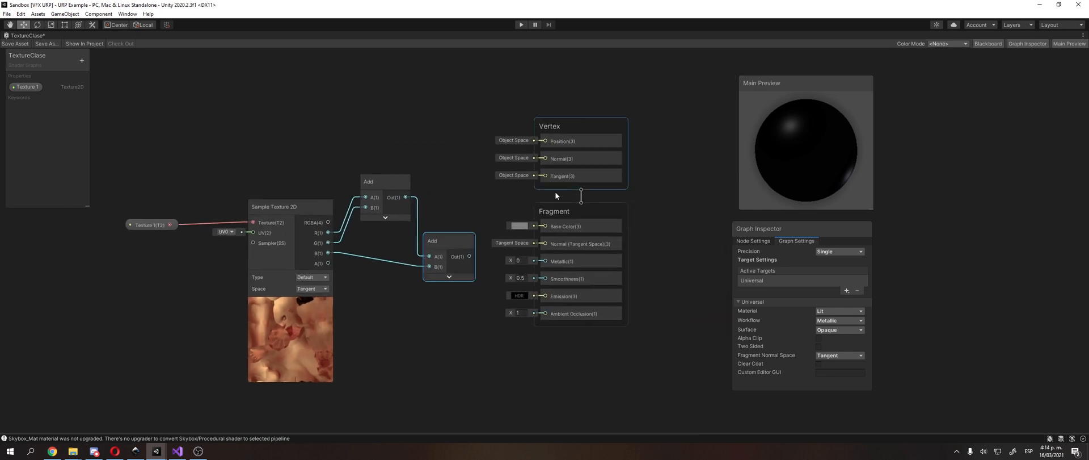
left_click(556, 208)
left_click_drag(577, 124, 641, 115)
left_click_drag(588, 207, 650, 211)
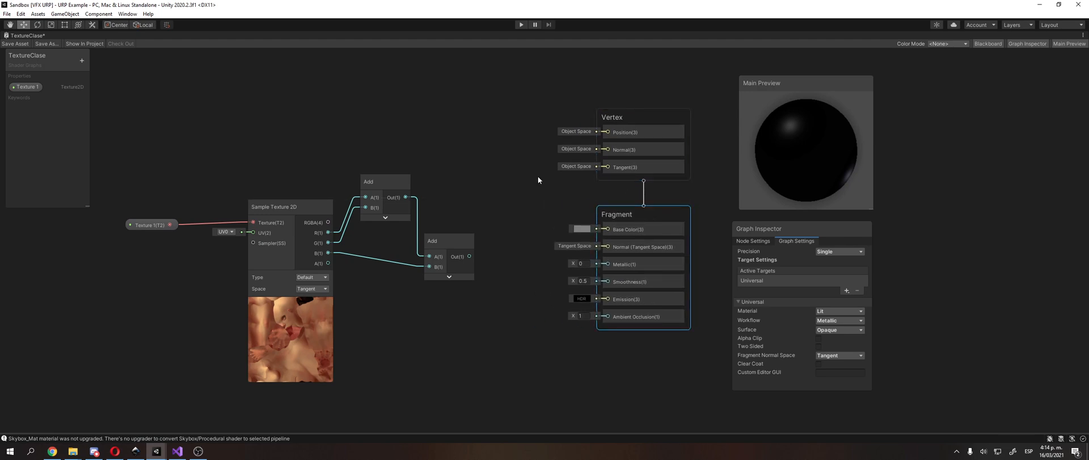
left_click(523, 180)
middle_click_drag(523, 181, 595, 171)
scroll(527, 191, "up", 2)
left_click_drag(523, 254, 519, 230)
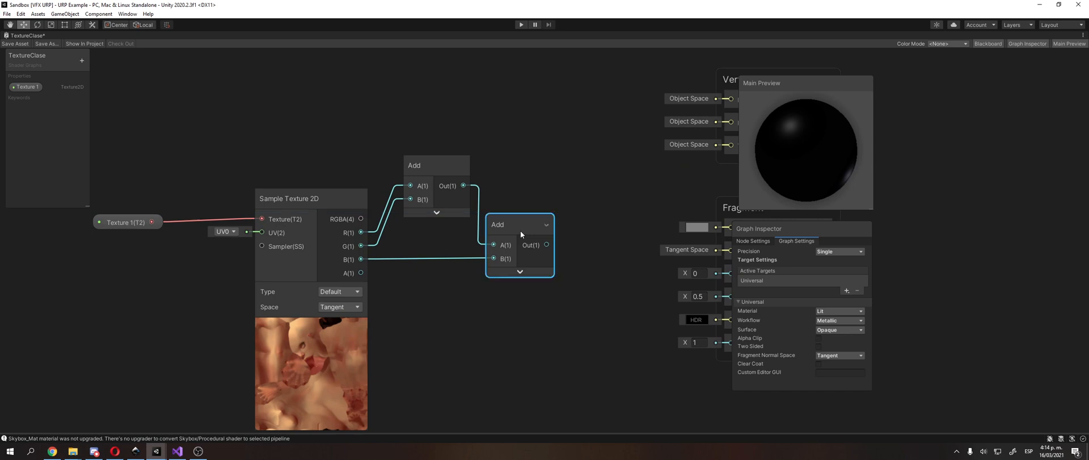
Step: Create a Divide node below the second Add, wire that Add's output into A and set B to 3
left_click(495, 149)
middle_click_drag(496, 149, 460, 156)
right_click(458, 357)
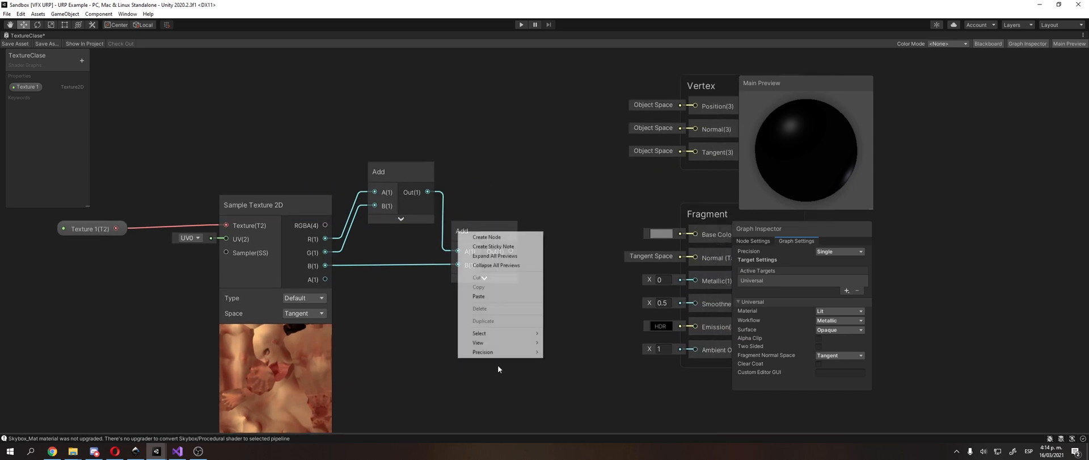
left_click(504, 237)
type("div")
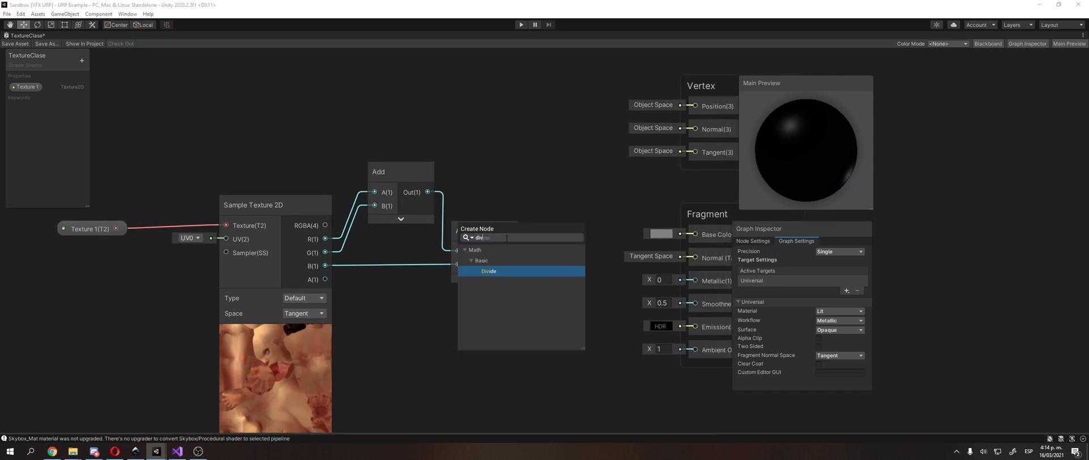
key("Return")
left_click_drag(525, 369, 539, 286)
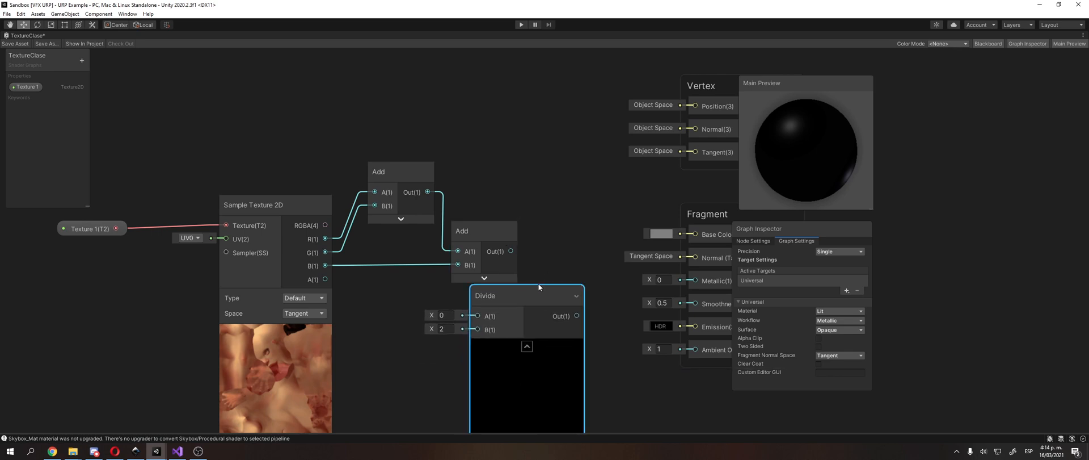
left_click_drag(511, 251, 478, 315)
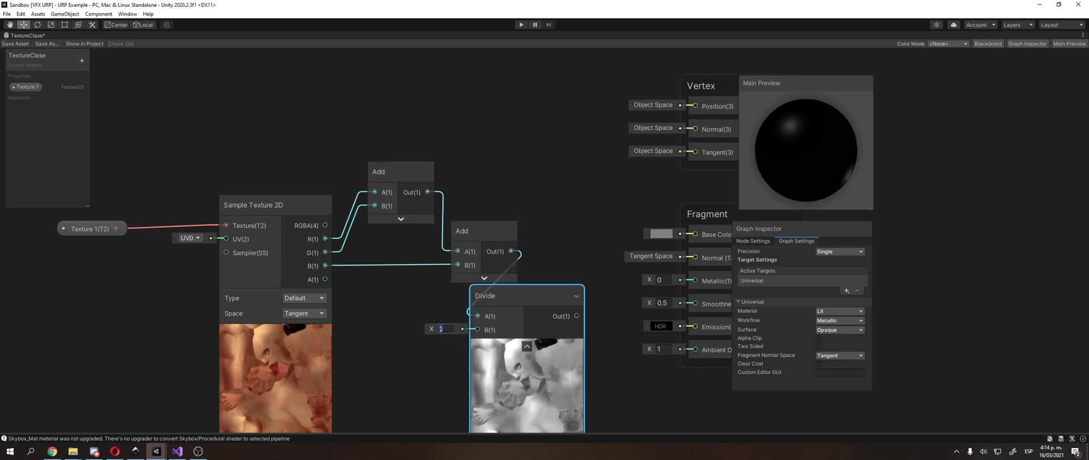
type("3")
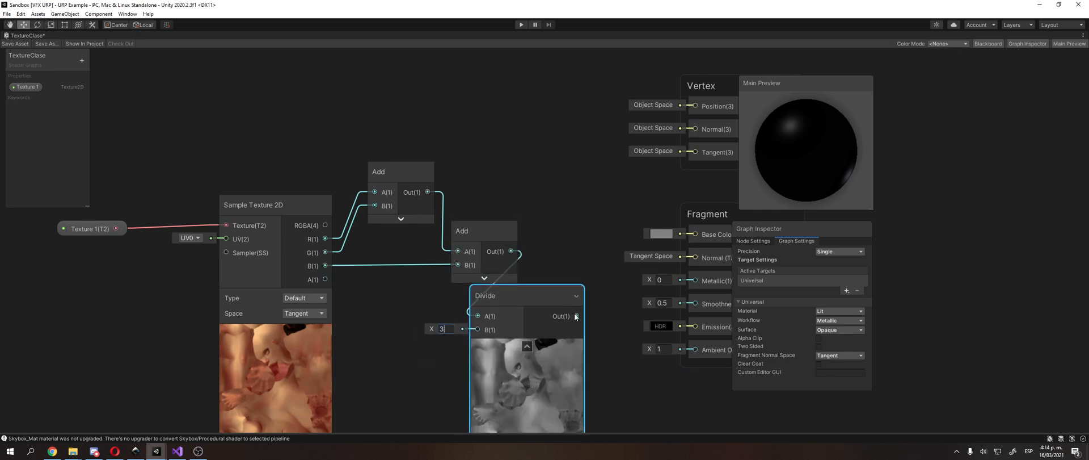
Step: Wire Divide's output to Base Color with Divide placed past the second Add, and rotate the Main Preview sphere to inspect it
left_click_drag(576, 315, 694, 233)
middle_click_drag(606, 205, 541, 193)
left_click_drag(451, 288, 534, 271)
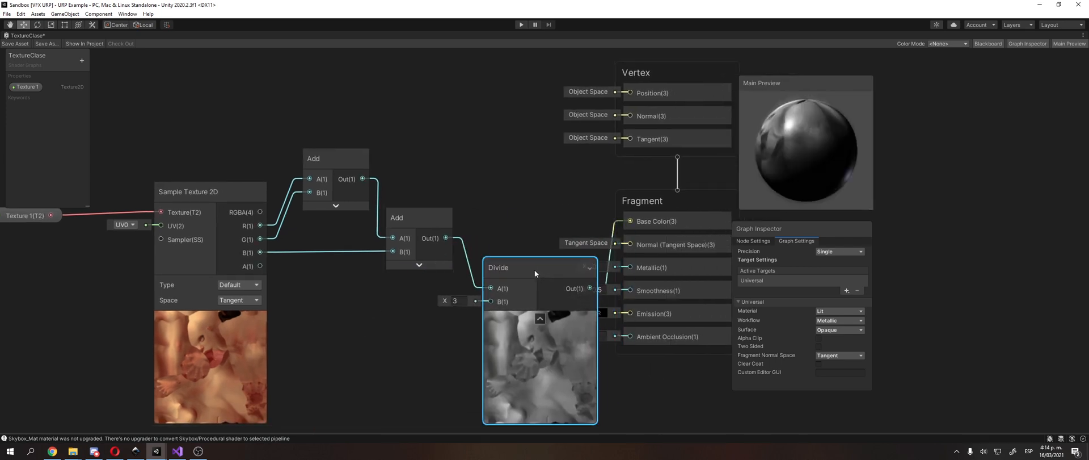
middle_click_drag(549, 264, 418, 257)
mouse_move(817, 145)
left_mouse_down()
mouse_move(754, 155)
mouse_move(851, 128)
mouse_move(771, 124)
mouse_move(792, 172)
mouse_move(828, 121)
mouse_move(758, 135)
mouse_move(823, 149)
mouse_move(800, 136)
left_mouse_up()
left_click(347, 186)
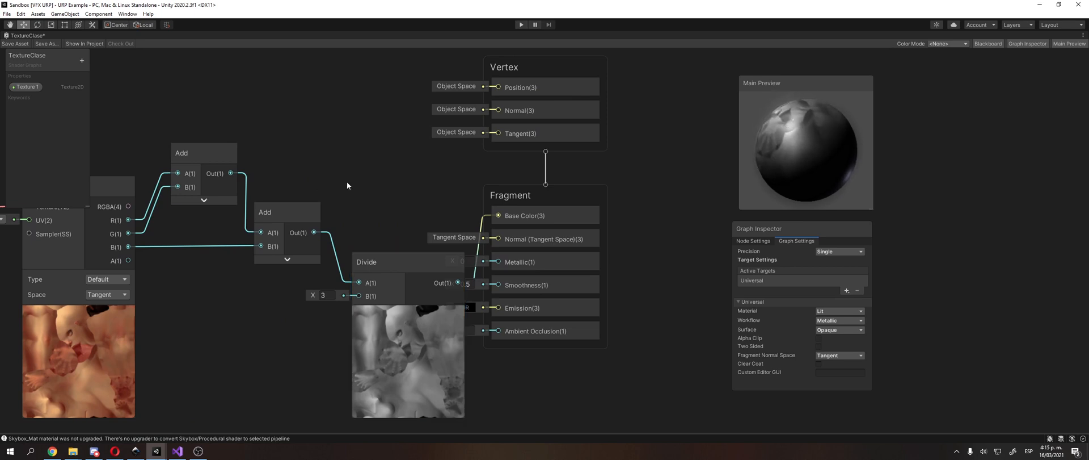
middle_click_drag(348, 185, 349, 228)
Step: Move the Vertex and Fragment blocks away from the Divide node so they no longer overlap
left_click(579, 114)
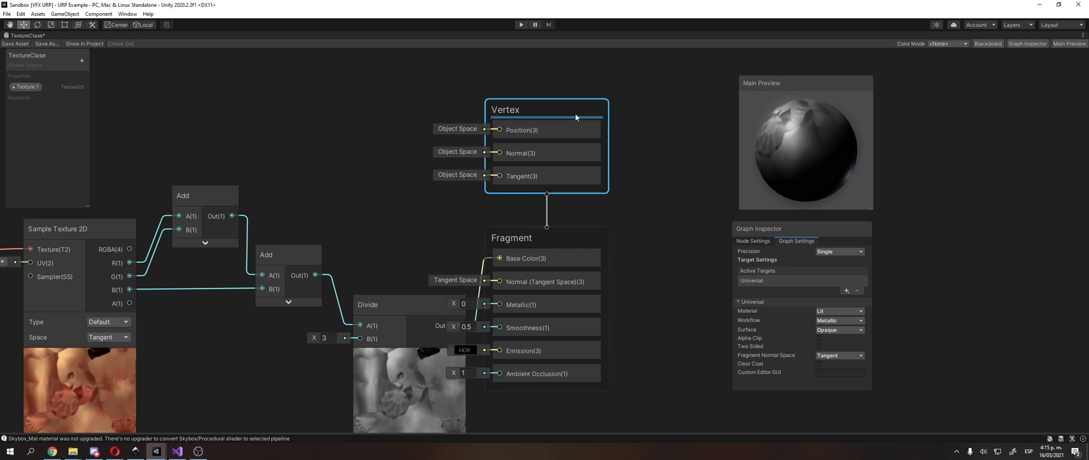
left_click(570, 239)
left_click_drag(570, 104, 666, 104)
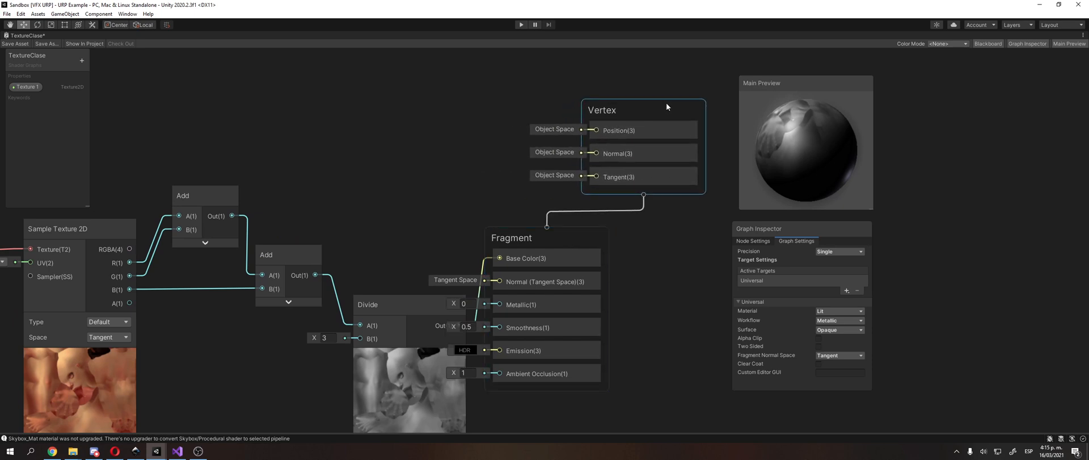
left_click_drag(576, 240, 670, 239)
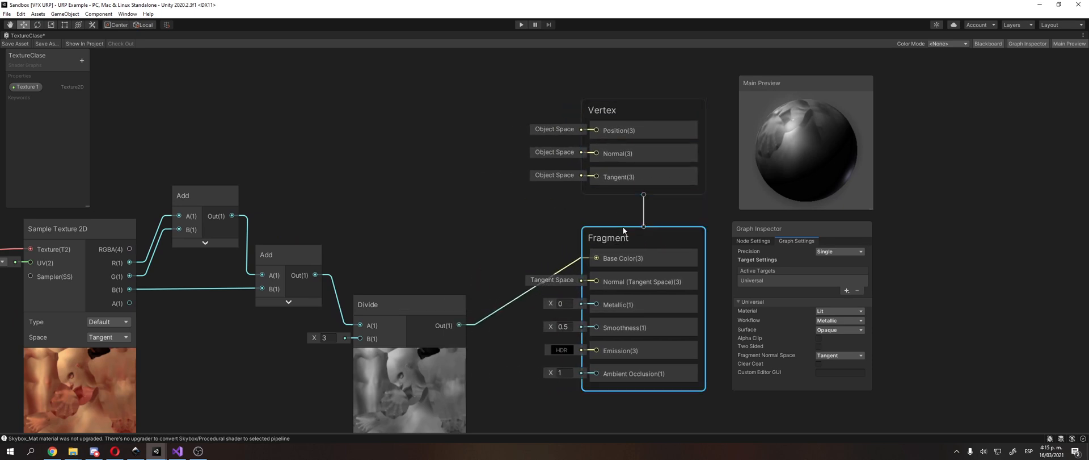
left_click(467, 196)
middle_click_drag(466, 196, 502, 159)
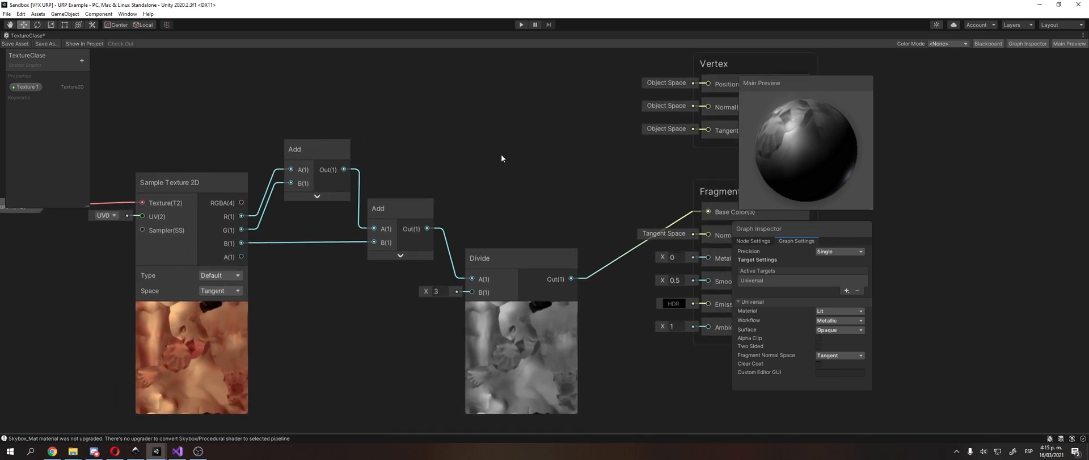
Step: Search the node library for an if or conditional node
right_click(502, 158)
left_click(504, 158)
type("if")
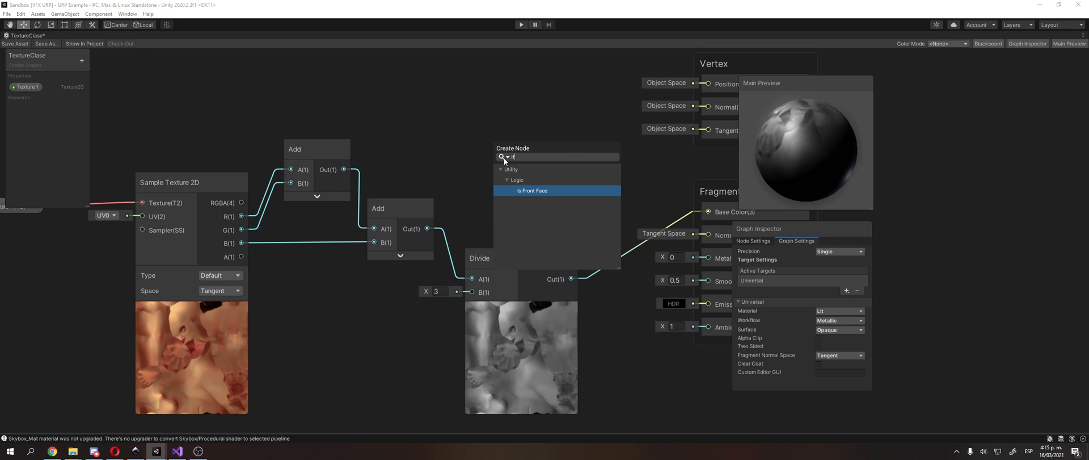
key("BackSpace")
key("BackSpace")
type("if")
key("BackSpace")
key("BackSpace")
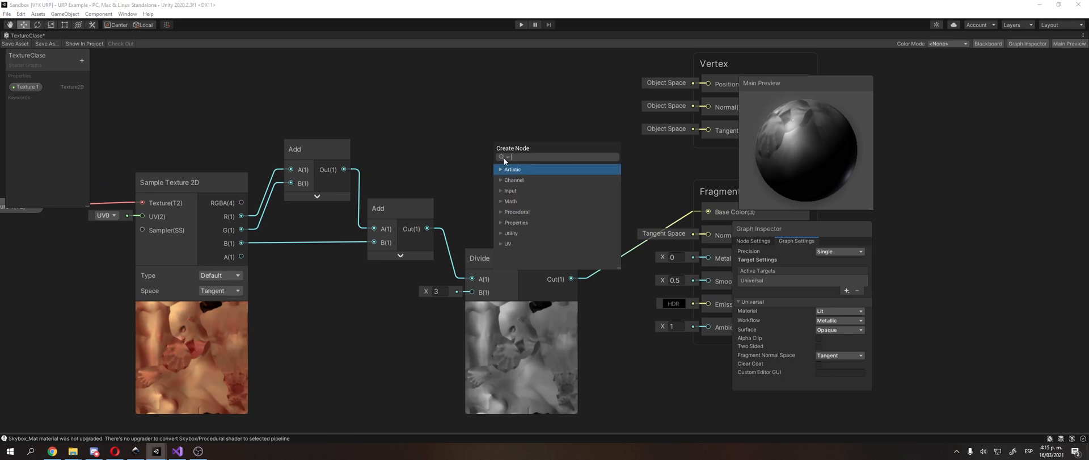
type("if")
key("BackSpace")
key("BackSpace")
type("condi")
key("BackSpace")
key("BackSpace")
key("BackSpace")
key("BackSpace")
Step: Switch to the Opera browser and search the web in a new tab for "shadergraph create if"
left_click(115, 451)
key("ctrl+t")
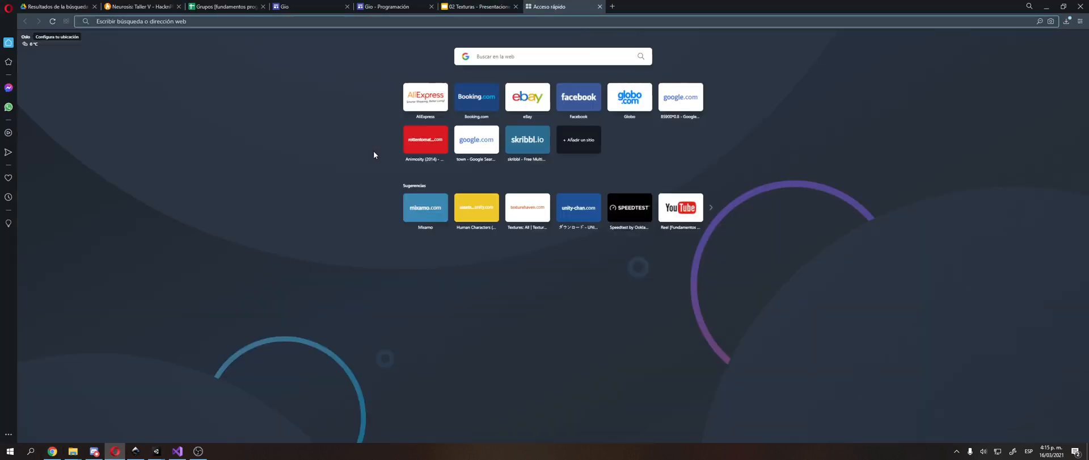
type("shadergraph create ifg")
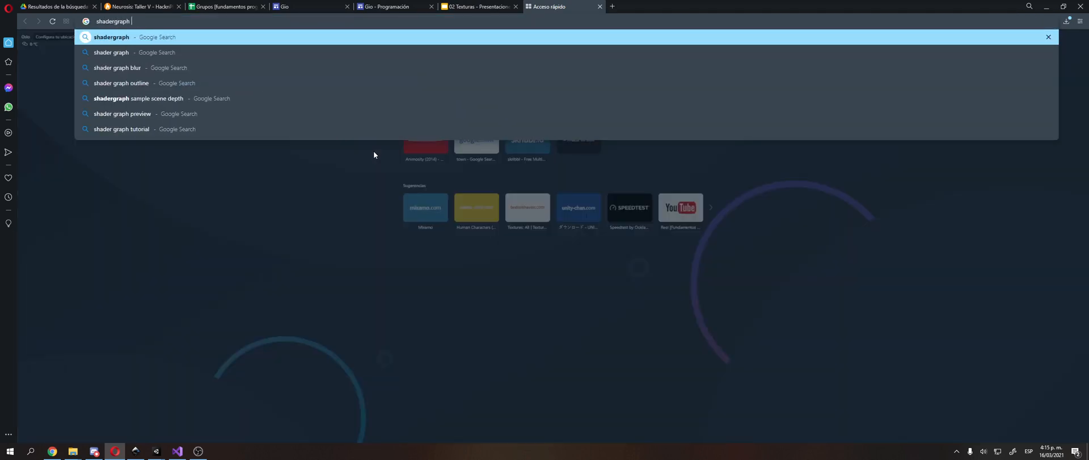
key("Return")
left_click(237, 46)
key("BackSpace")
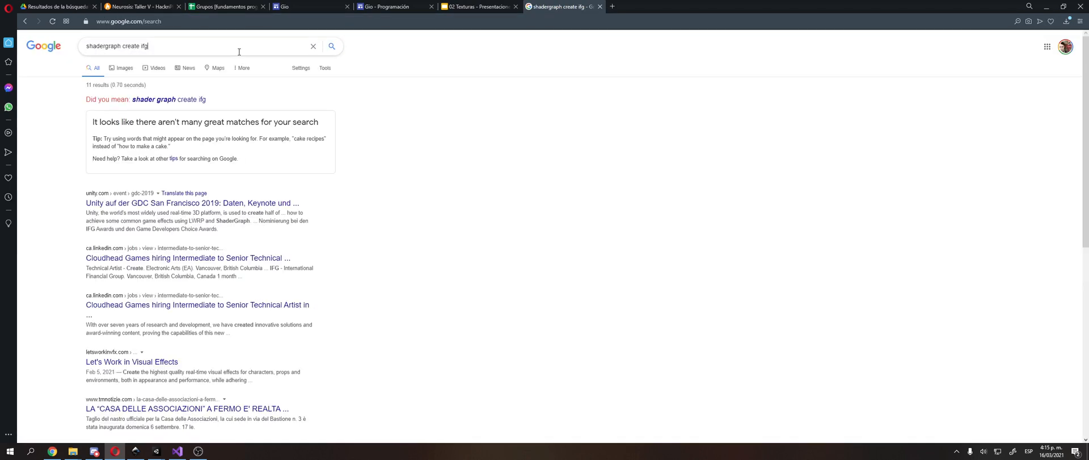
key("Return")
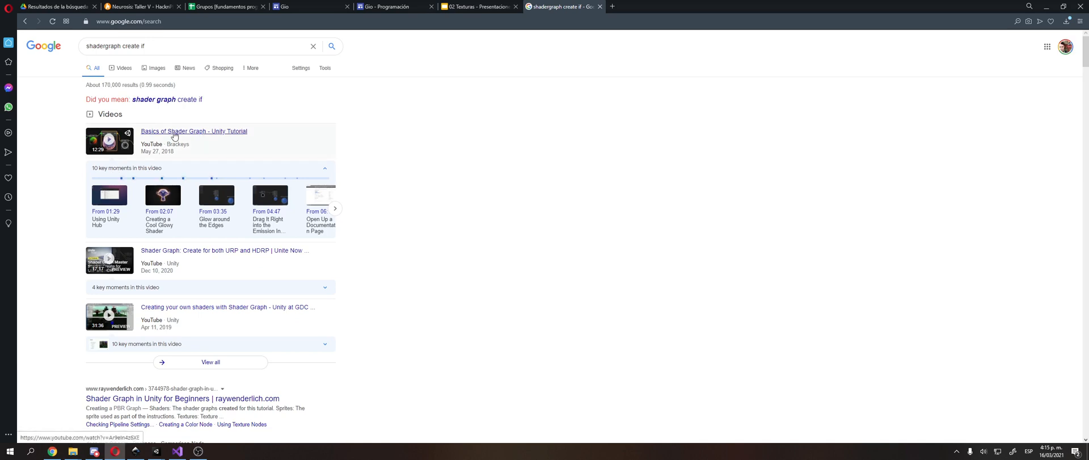
Step: Skim the search results and refine the query to "shader graph use conditionals"
scroll(210, 245, "down", 3)
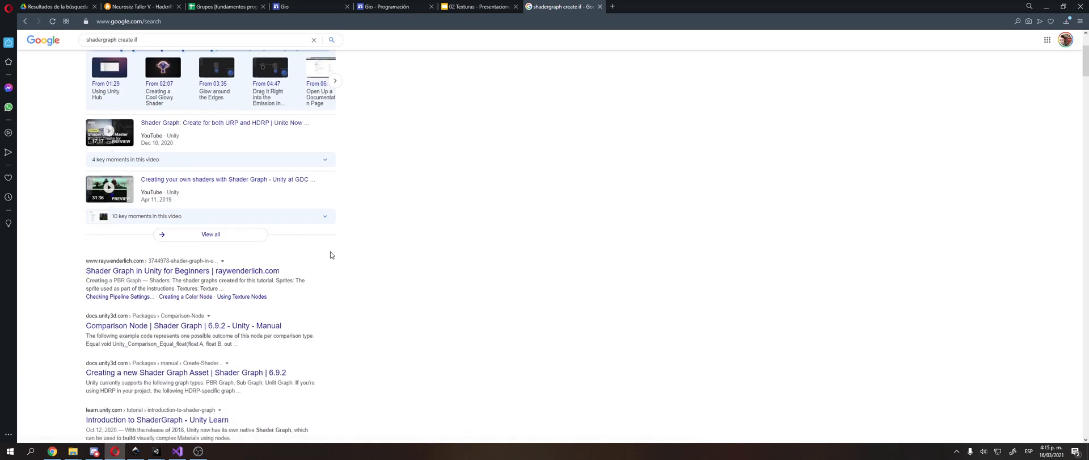
scroll(466, 290, "down", 3)
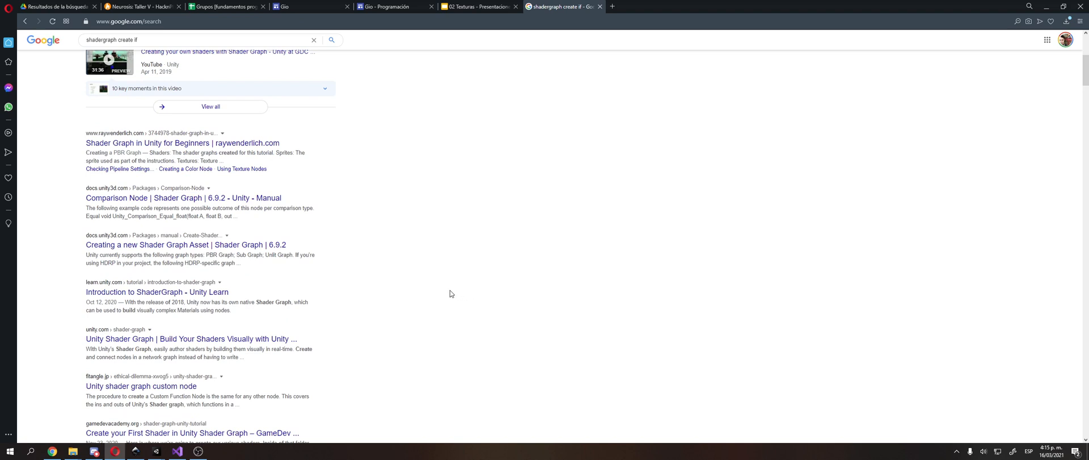
scroll(450, 291, "up", 6)
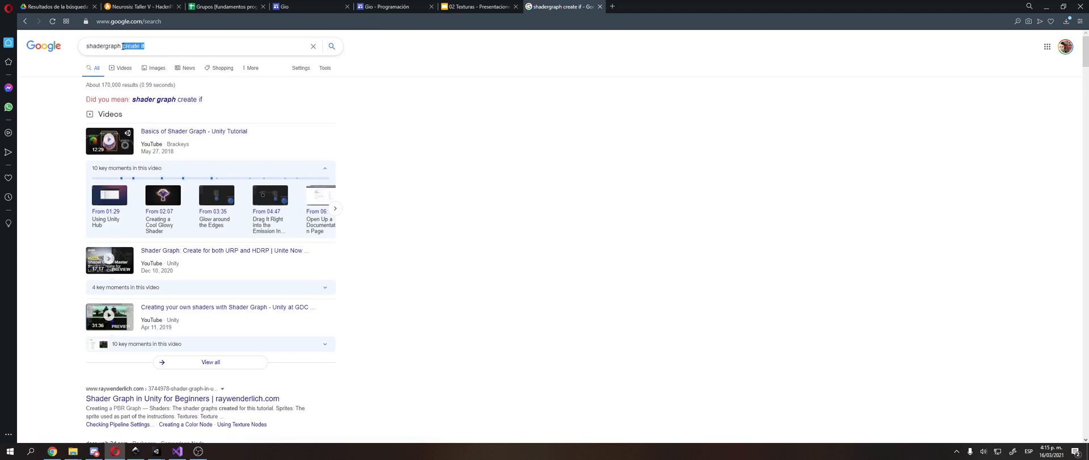
left_click(75, 101)
left_click(152, 101)
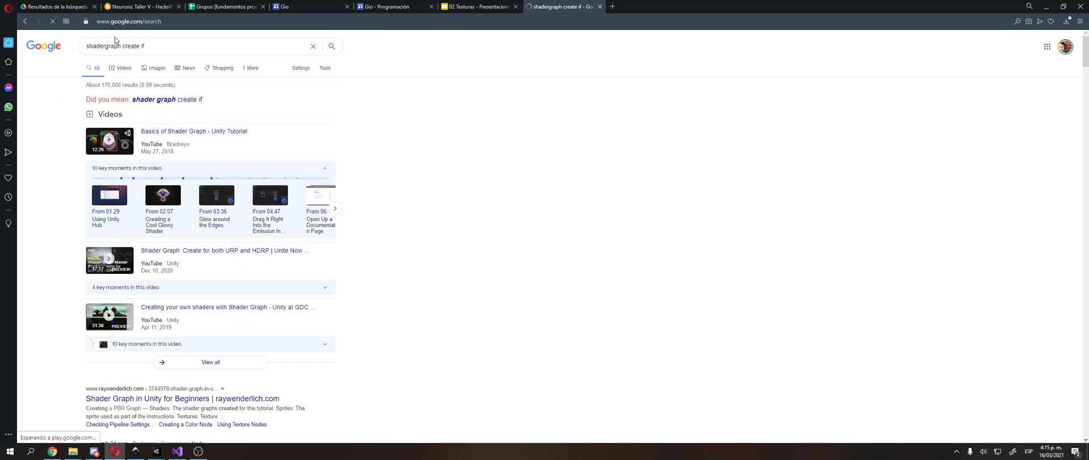
left_click_drag(124, 46, 225, 48)
type("use conditionals")
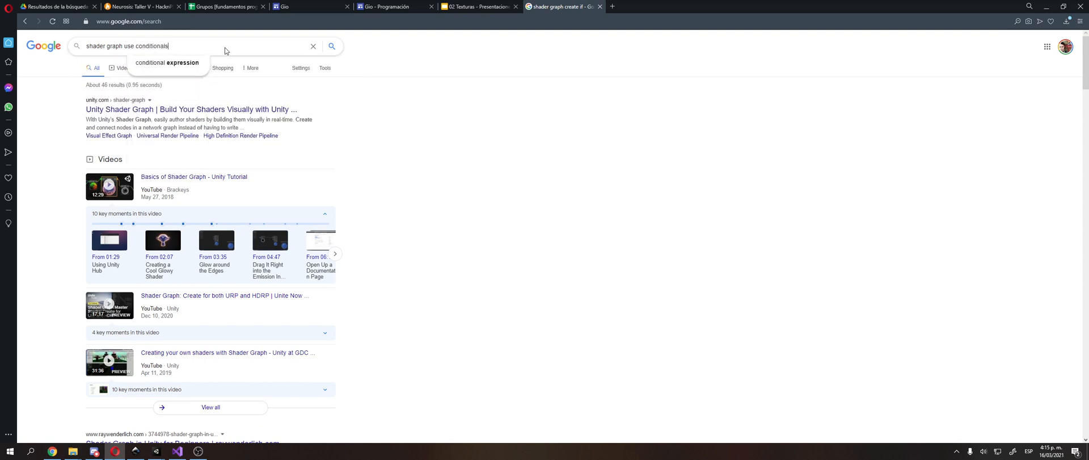
key("Return")
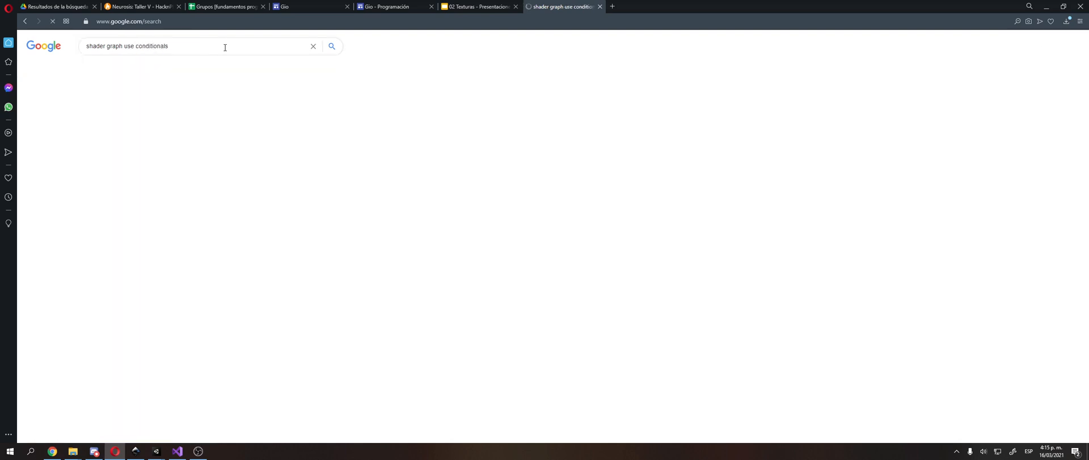
Step: Open the Comparison Node manual page from the results in a new tab and skim its sections
middle_click(178, 112)
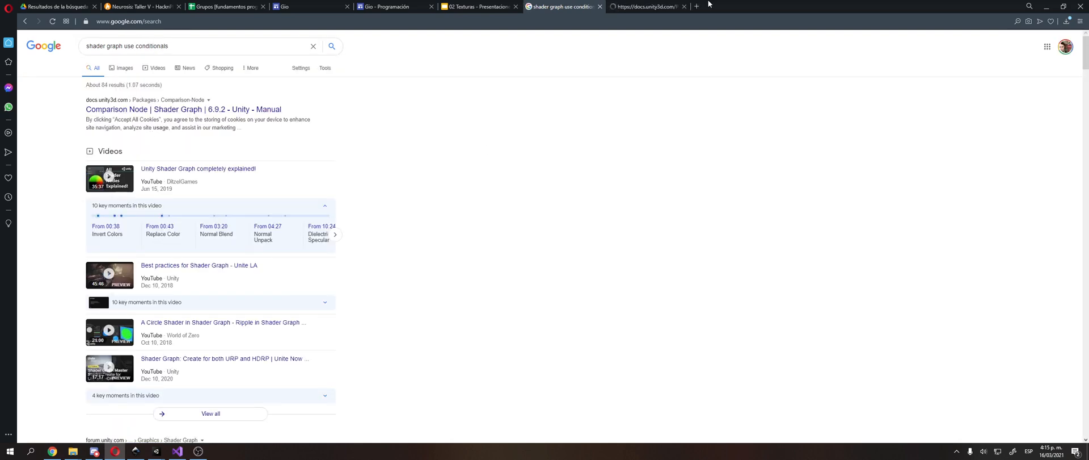
left_click(647, 6)
scroll(448, 231, "down", 2)
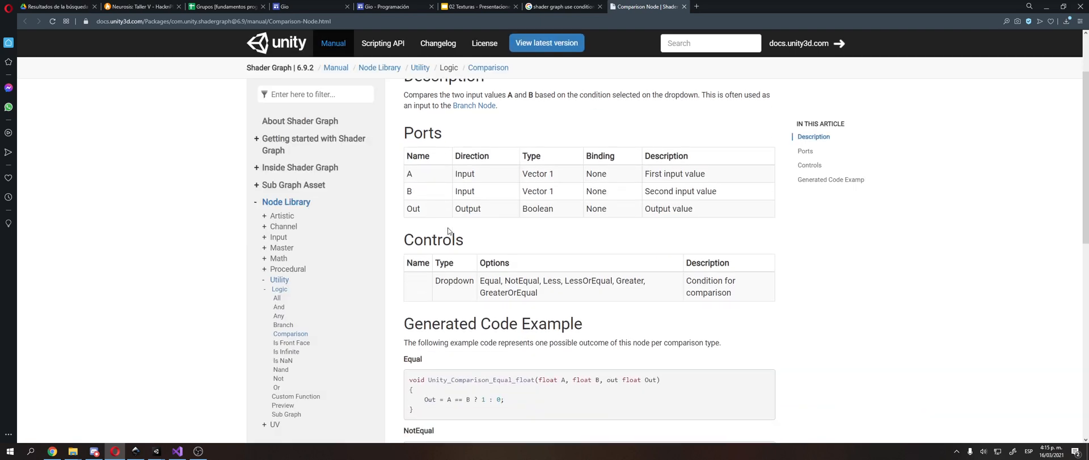
scroll(448, 230, "down", 3)
scroll(447, 230, "up", 3)
scroll(446, 232, "up", 2)
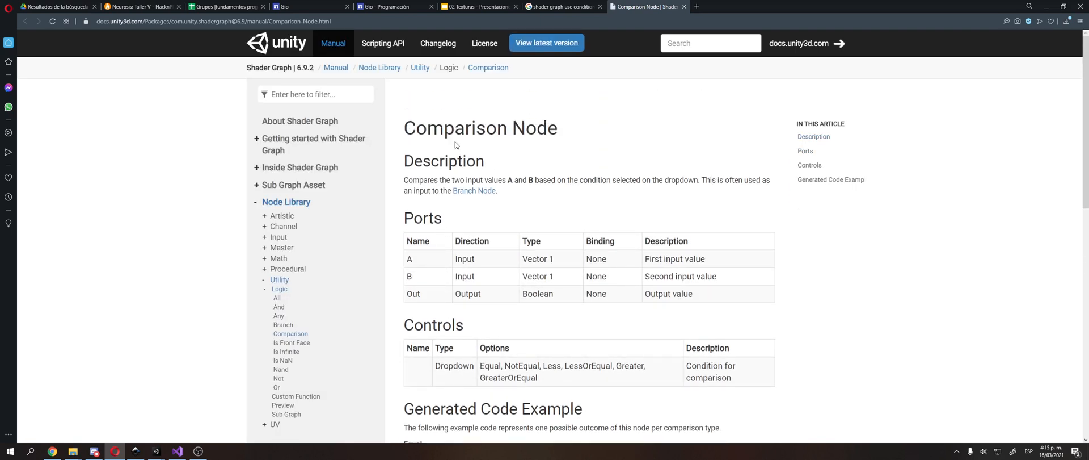
Step: Examine the Comparison Node's Ports table, covering inputs A and B and the type of Out, and its comparison options
double_click(451, 161)
left_click_drag(412, 258, 723, 256)
scroll(446, 222, "down", 1)
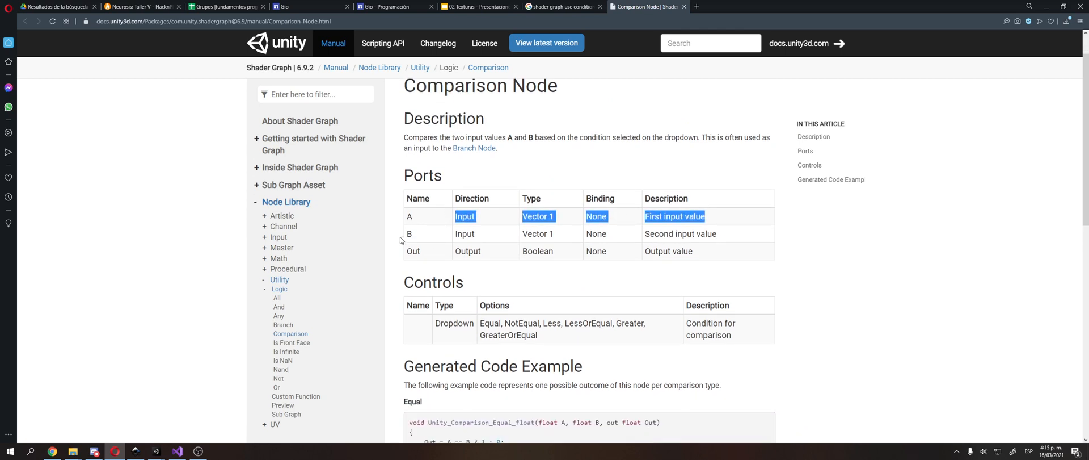
left_click_drag(400, 240, 748, 255)
left_click(714, 253)
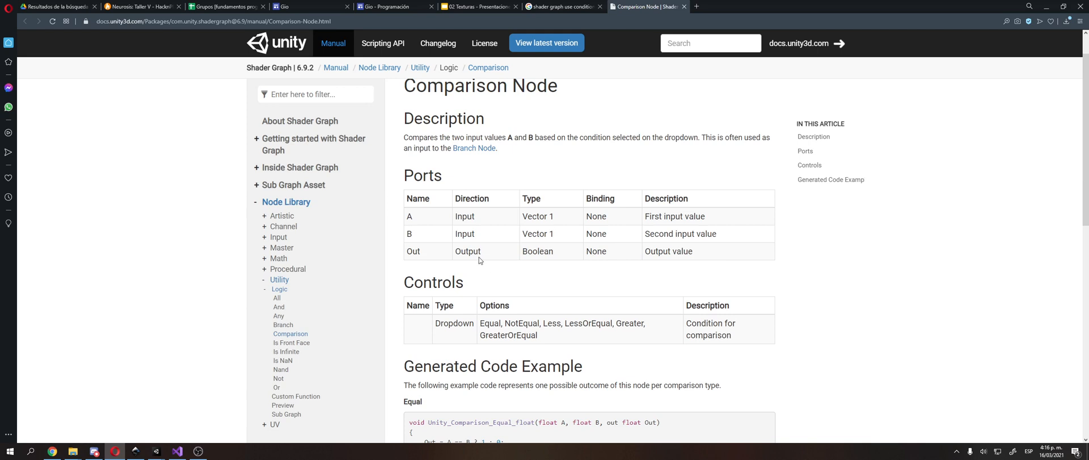
double_click(538, 251)
scroll(519, 273, "down", 2)
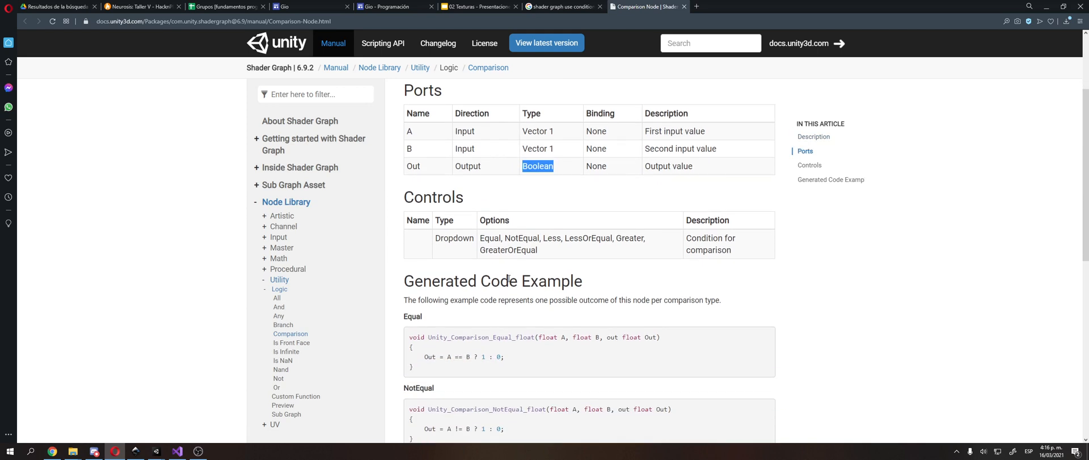
Step: Examine the Comparison Node's generated code examples for Equal, NotEqual, Less and LessOrEqual, including their float inputs and comparison operators
scroll(504, 285, "down", 2)
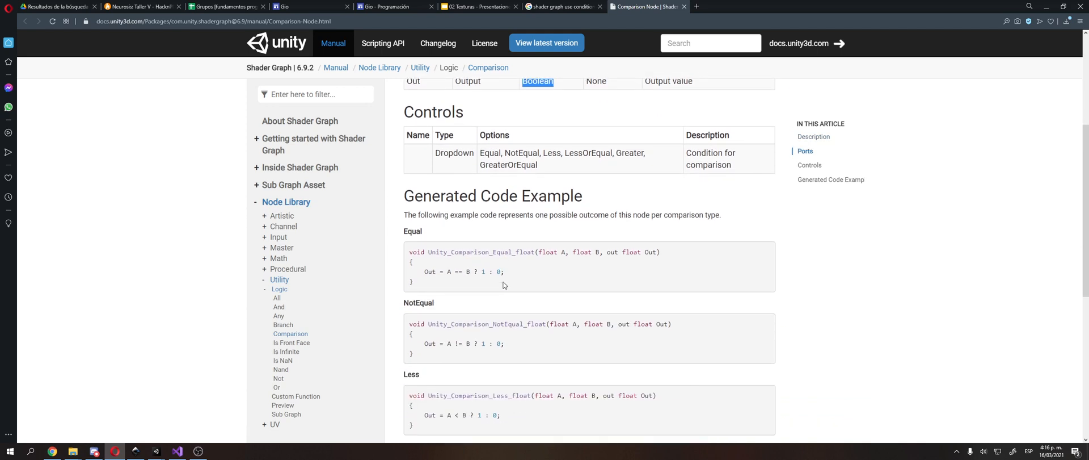
scroll(527, 270, "up", 1)
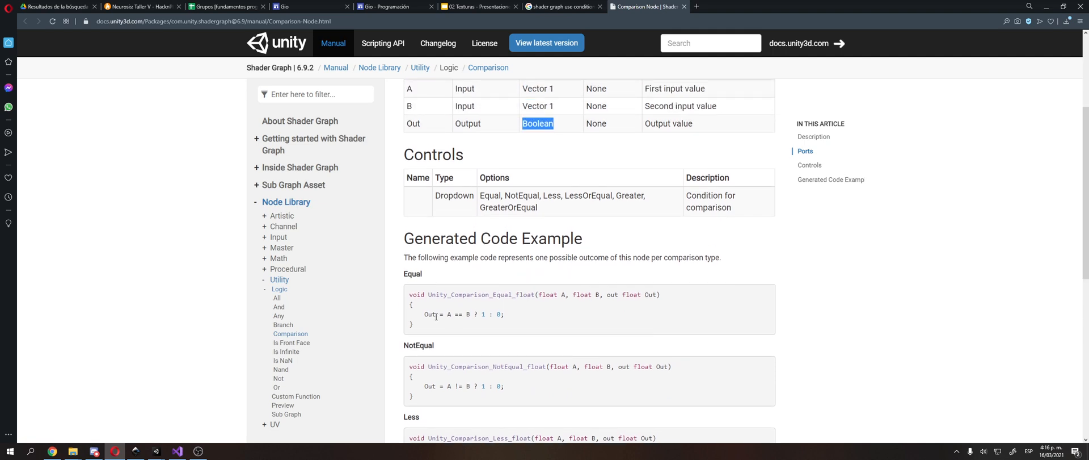
left_click_drag(447, 315, 465, 314)
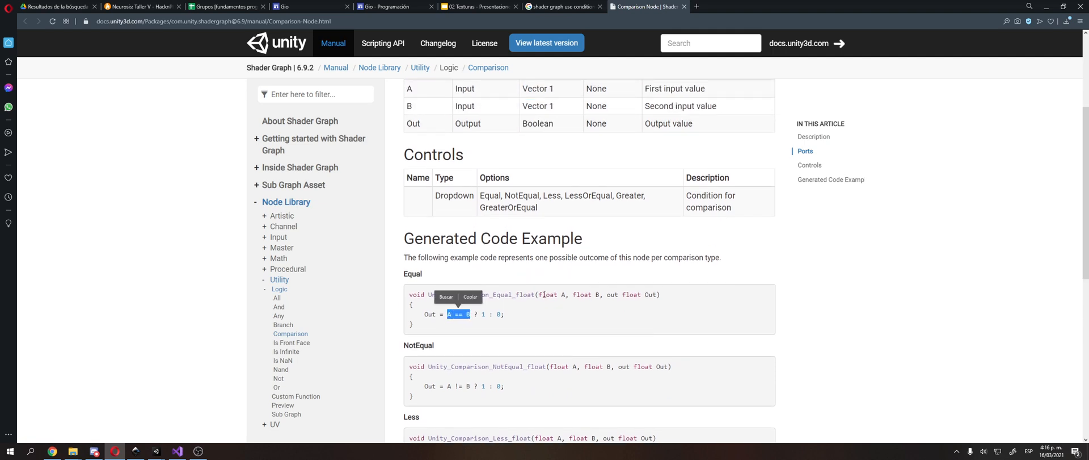
left_click_drag(536, 295, 614, 294)
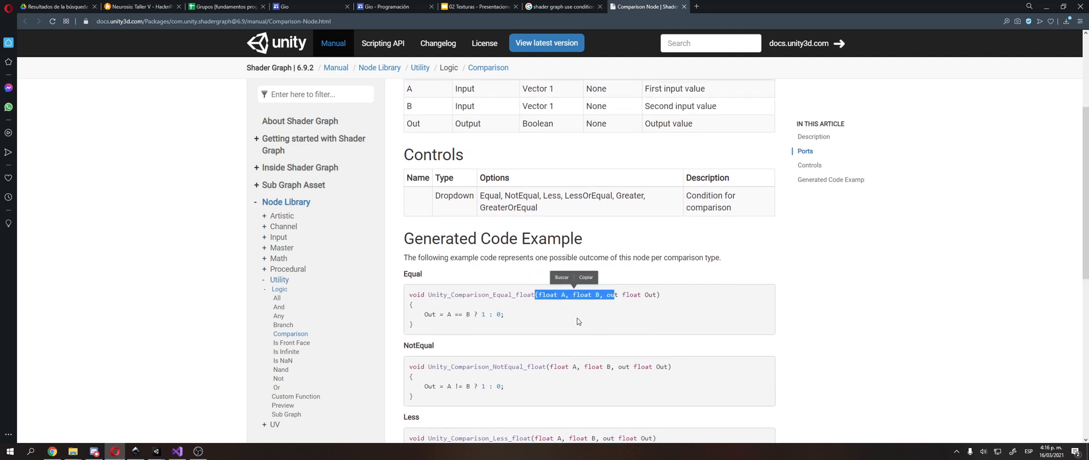
left_click(472, 322)
scroll(472, 322, "down", 2)
double_click(464, 302)
scroll(461, 306, "down", 2)
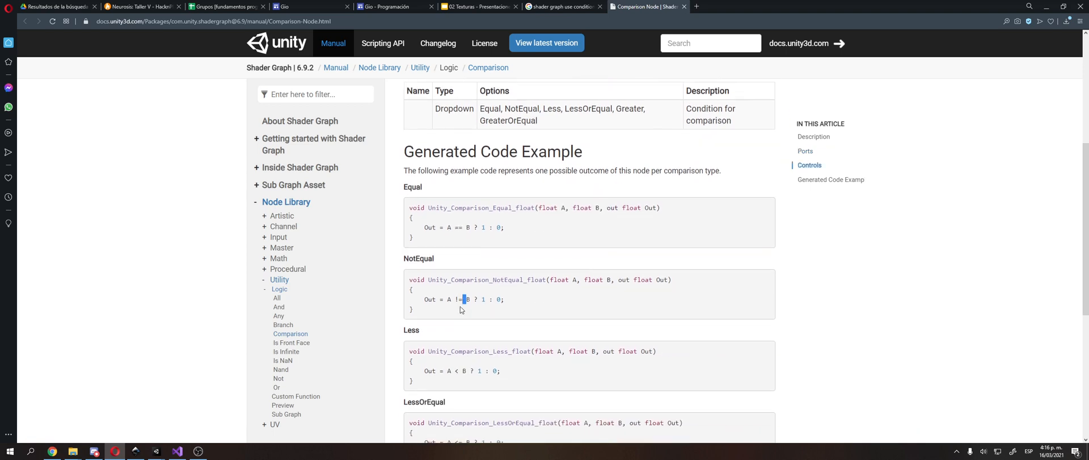
double_click(460, 287)
scroll(460, 306, "down", 1)
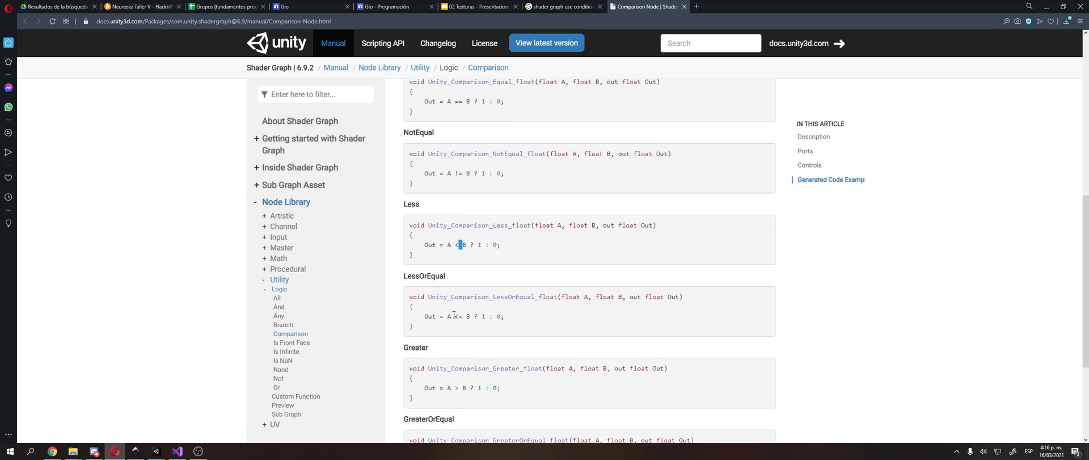
double_click(456, 315)
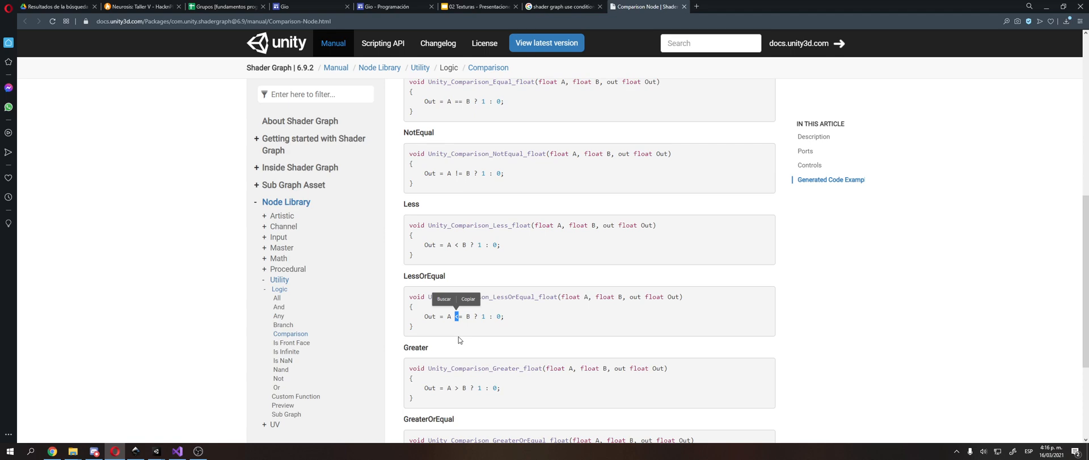
left_click(549, 317)
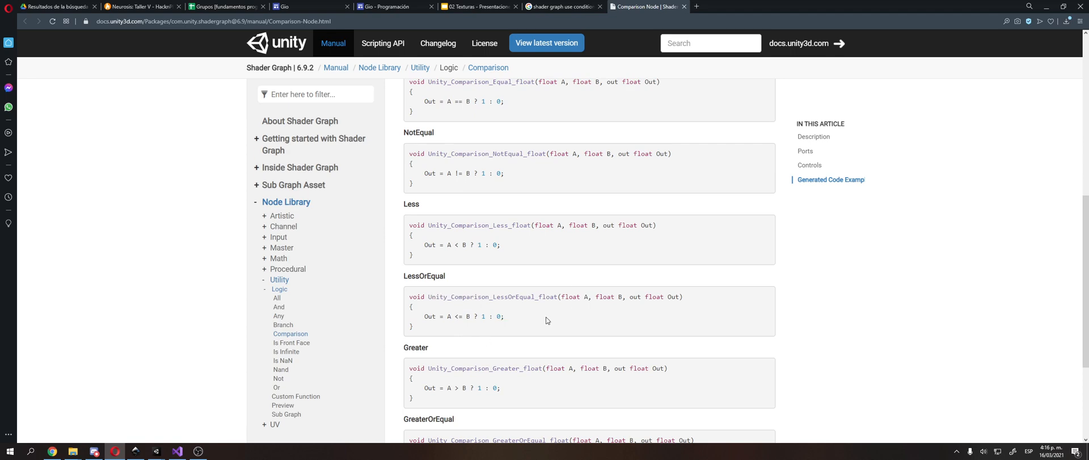
Step: Switch to Unity and add a Comparison node to the TextureClase graph, placing it above the Divide node
key("alt+Tab")
right_click(470, 162)
left_click(483, 164)
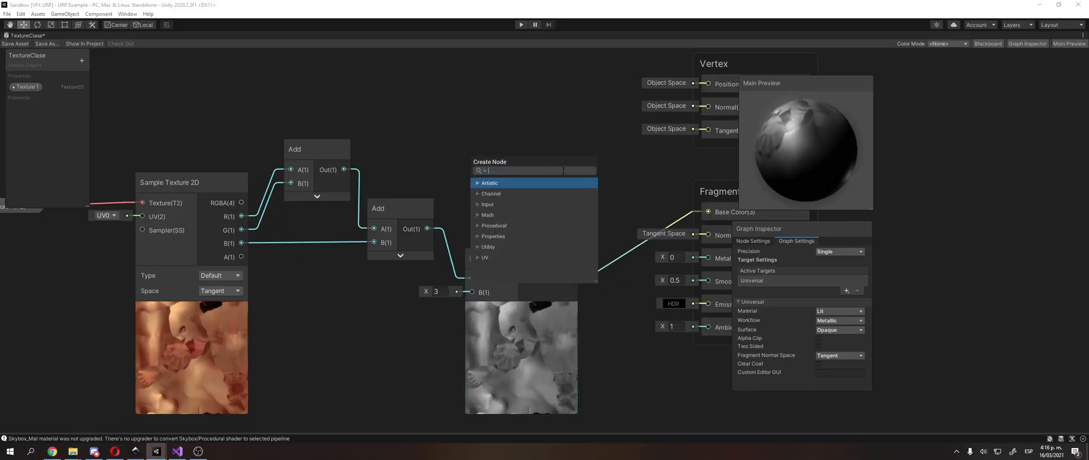
type("compar")
key("Return")
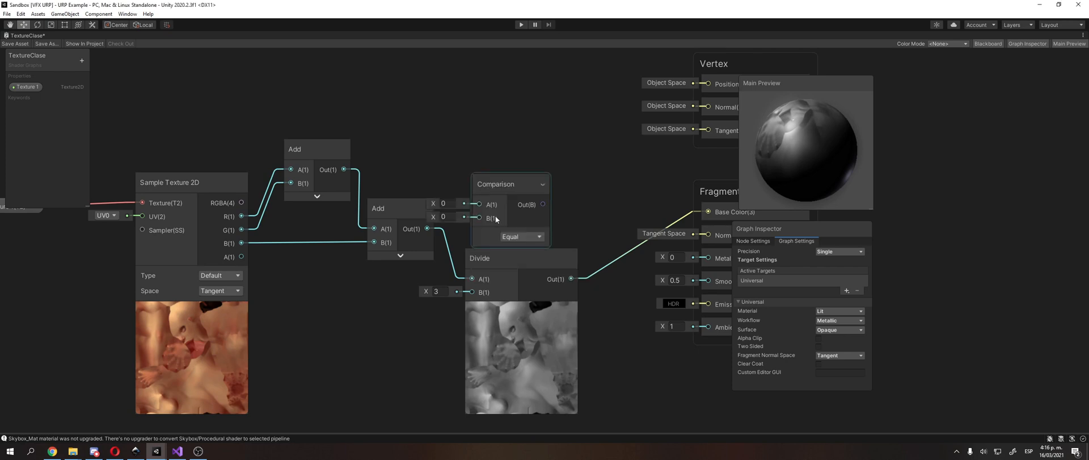
left_click_drag(511, 185, 502, 99)
scroll(593, 243, "down", 2)
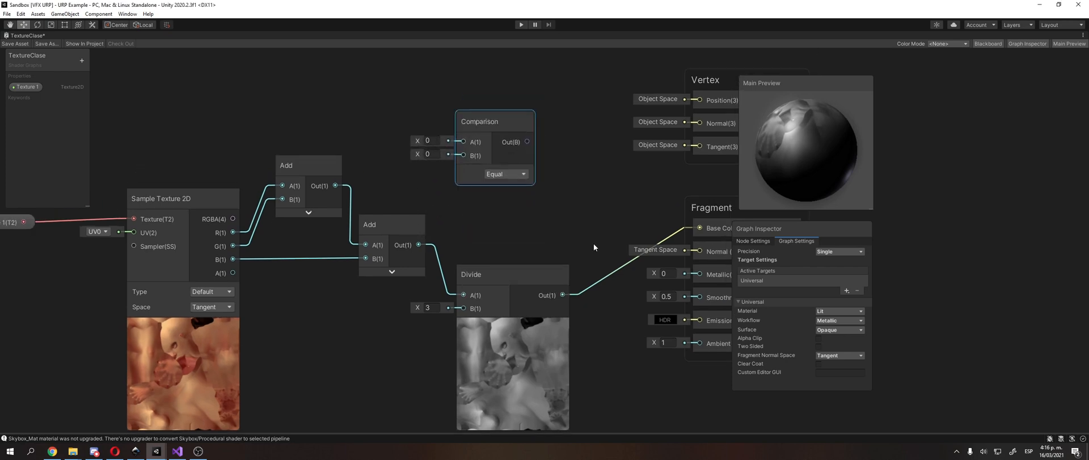
Step: Spread out the graph by moving the Vertex and Fragment stacks away from Divide and Sample Texture 2D away from the Add nodes
middle_click_drag(564, 238, 412, 238)
left_click(608, 214)
left_click_drag(597, 101, 702, 98)
left_click_drag(593, 214, 685, 218)
left_click(536, 200)
middle_click_drag(535, 200, 720, 191)
left_click_drag(287, 193, 225, 199)
left_click(272, 153)
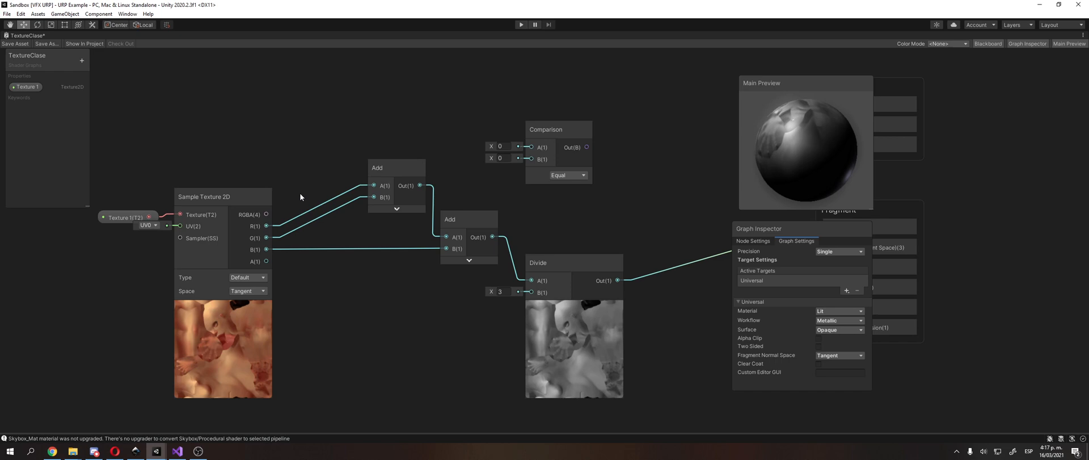
middle_click_drag(334, 132, 338, 173)
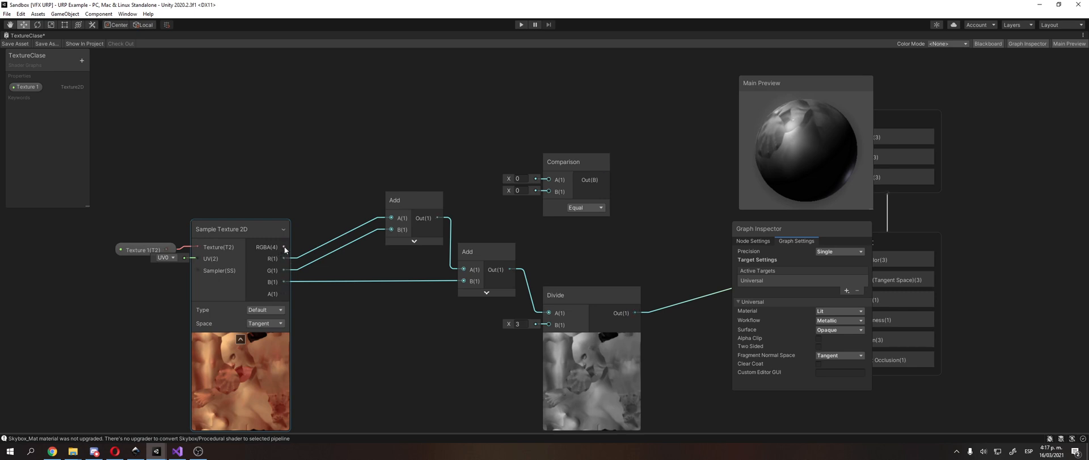
left_click_drag(283, 246, 385, 117)
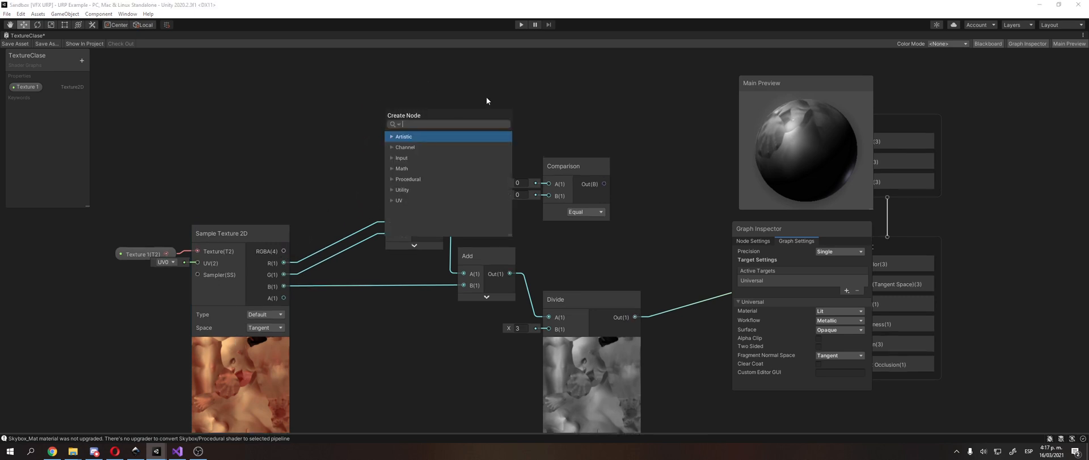
left_click(517, 195)
middle_click_drag(505, 202, 310, 139)
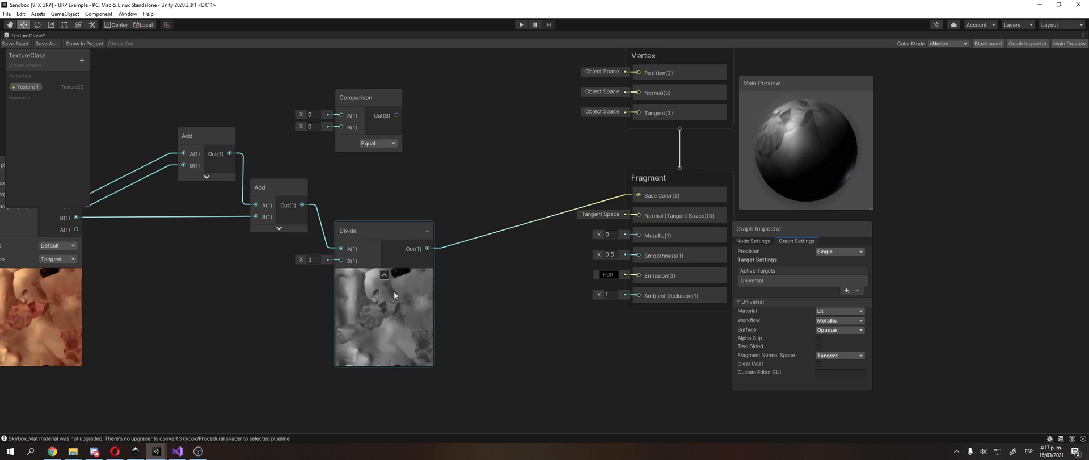
middle_click_drag(243, 236, 304, 311)
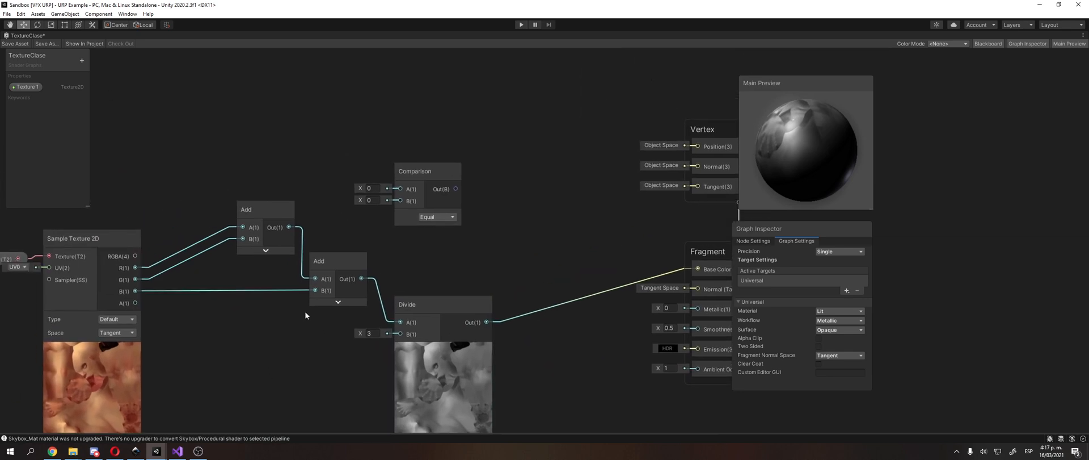
middle_click_drag(360, 117, 382, 124)
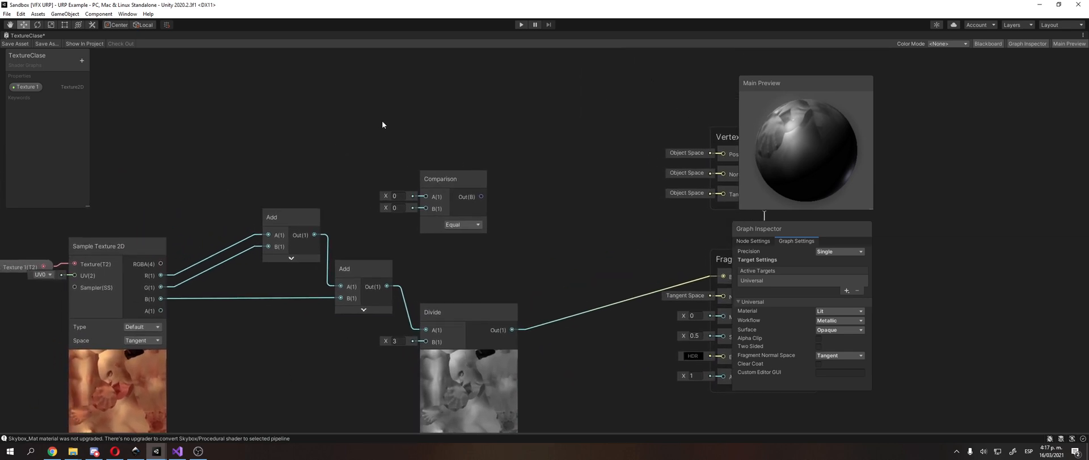
right_click(406, 103)
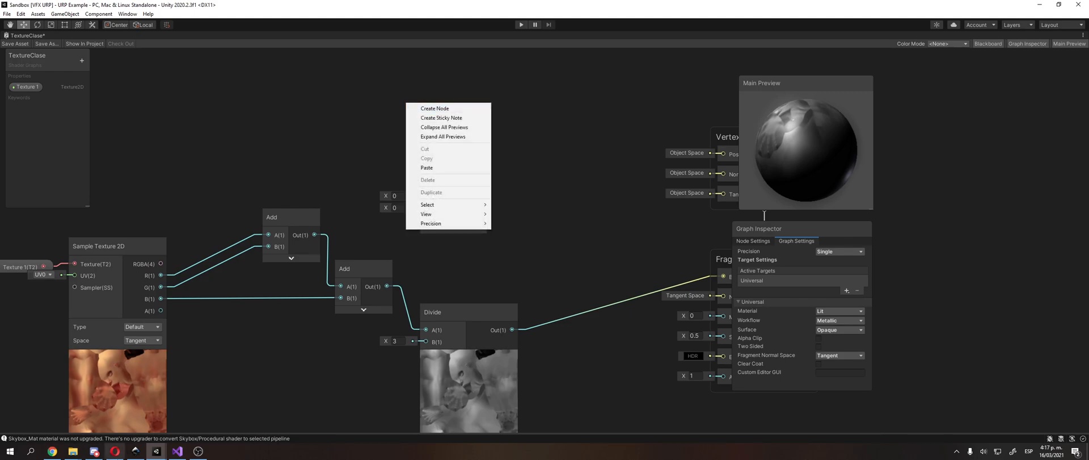
Step: Switch back to Opera and review the Comparison Node's code examples for each comparison type, rechecking the "shader graph use conditionals" search results
left_click(114, 450)
scroll(547, 278, "down", 2)
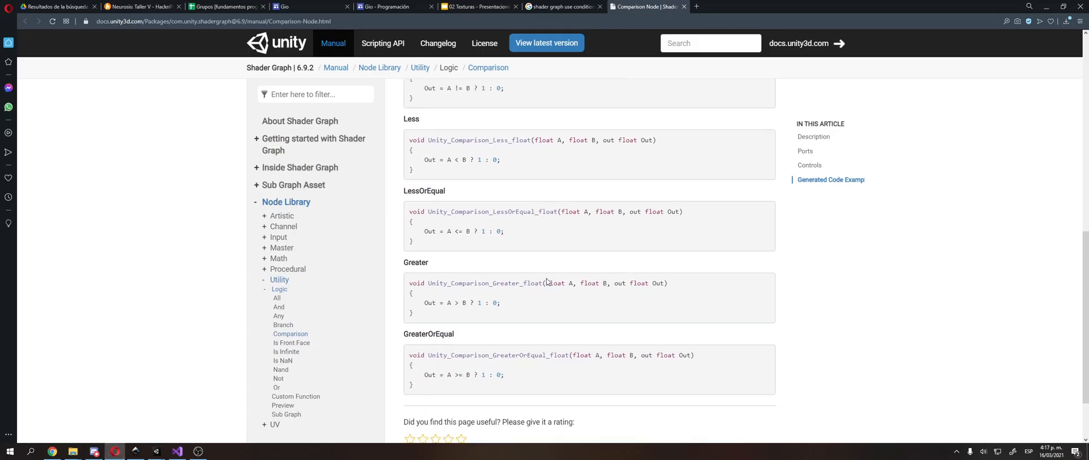
scroll(524, 275, "down", 2)
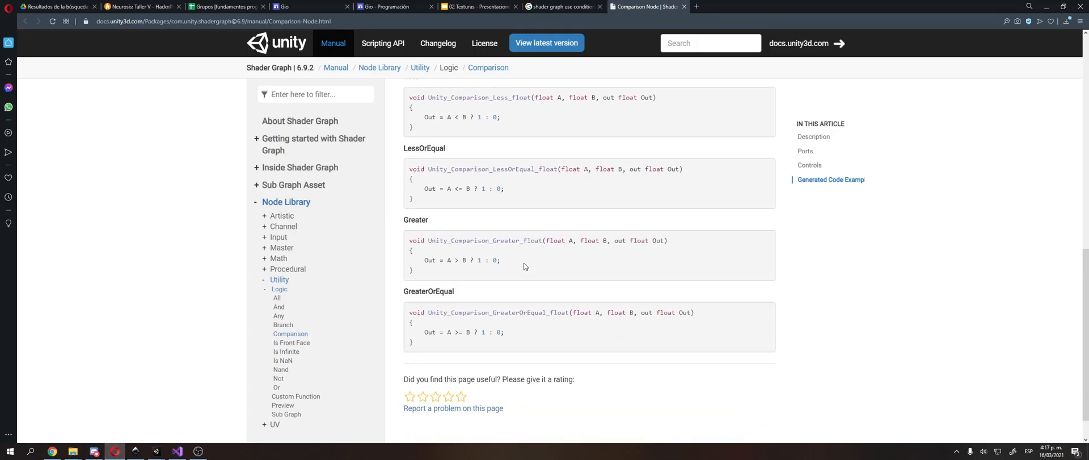
scroll(525, 266, "up", 1)
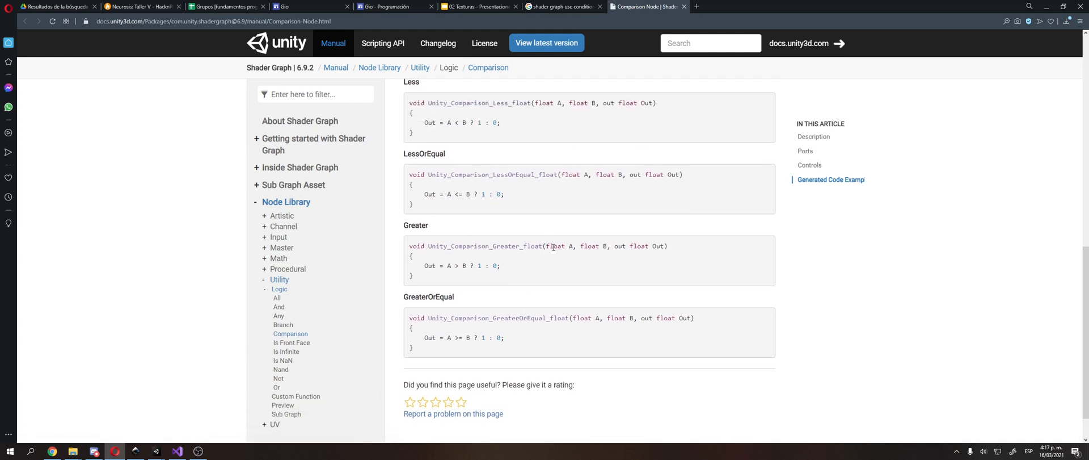
left_click(561, 7)
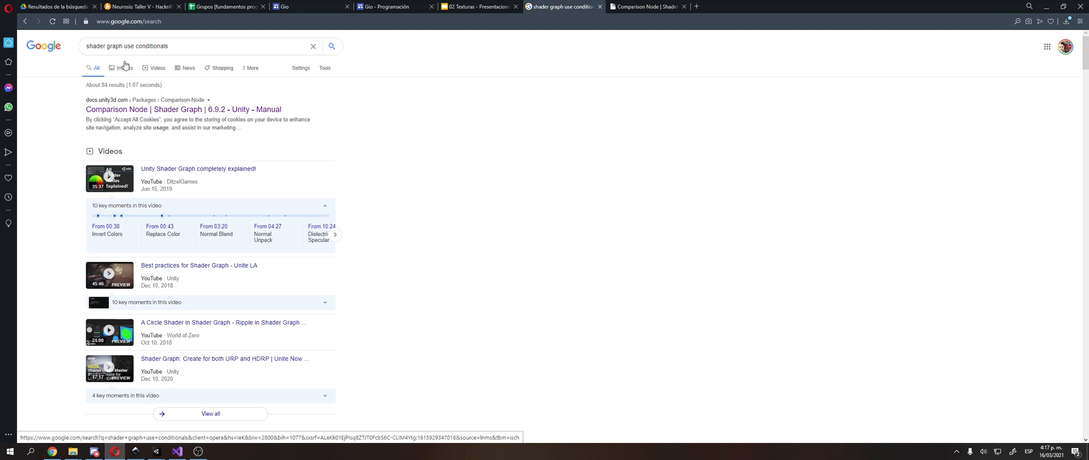
left_click(646, 6)
scroll(522, 274, "down", 1)
scroll(520, 277, "up", 5)
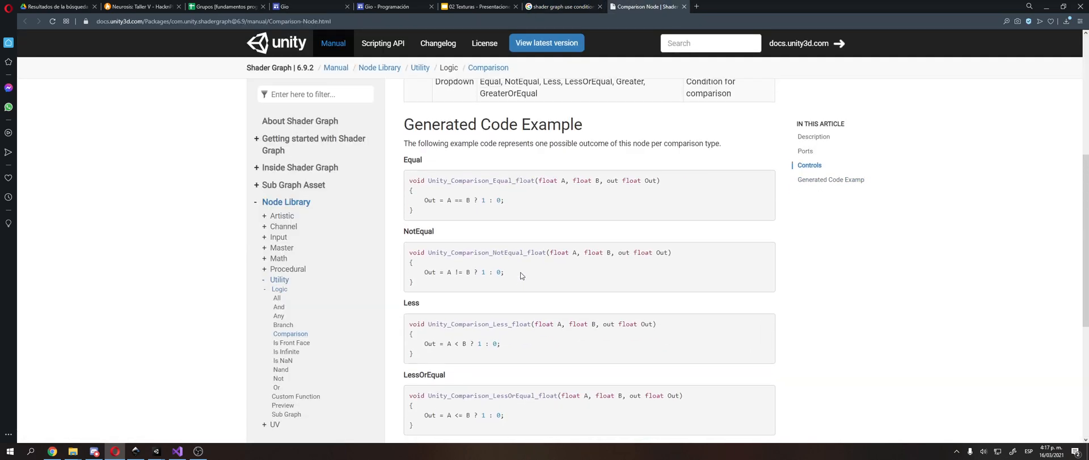
scroll(520, 275, "up", 3)
scroll(522, 272, "down", 7)
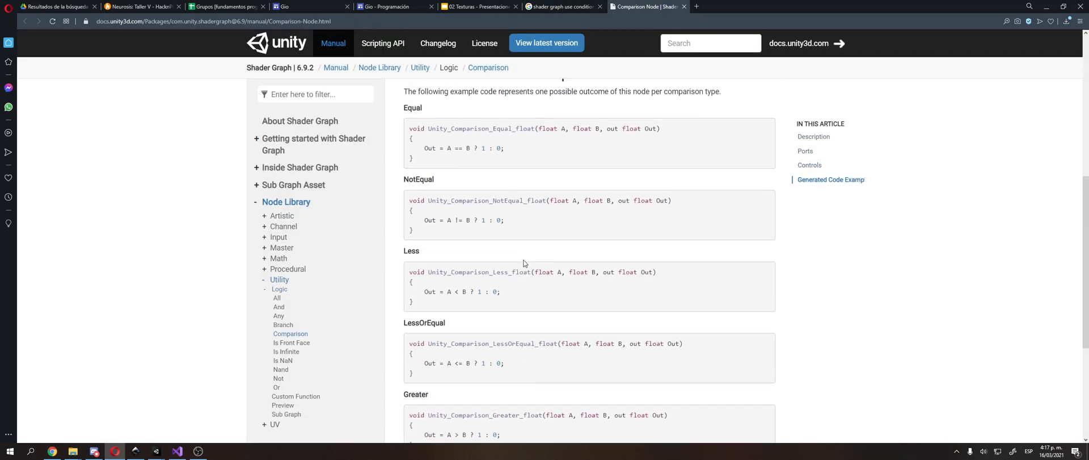
Step: Examine the Equal example in the Comparison Node documentation, focusing on its Out parameter and the returned value
double_click(428, 150)
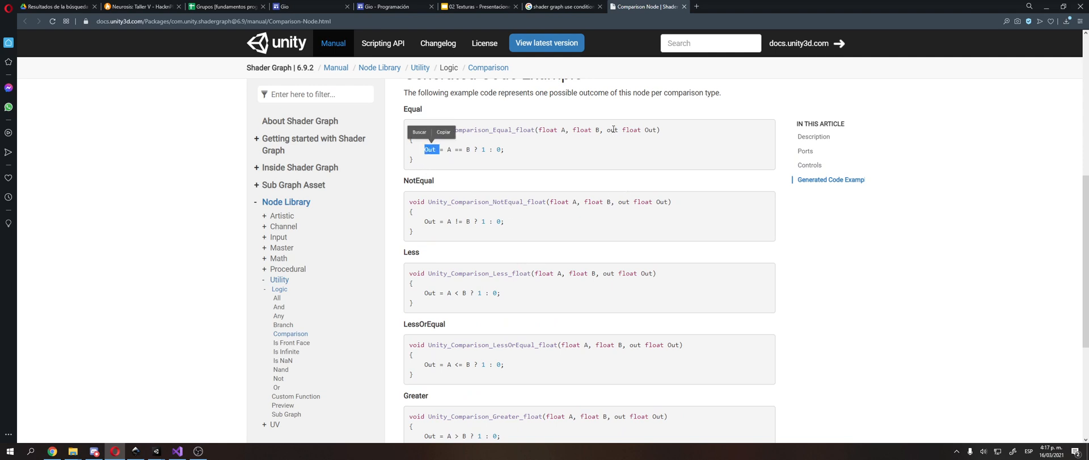
left_click(615, 130)
double_click(629, 131)
left_click(437, 153)
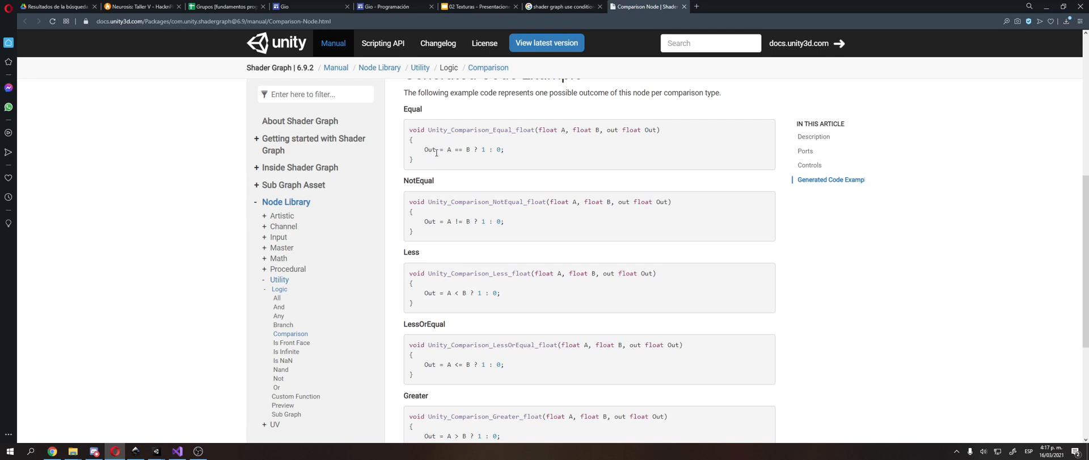
double_click(430, 150)
Step: Switch to Unity and add a Lerp node to the TextureClase graph between the Comparison node and the Vertex stack
key("alt+Tab")
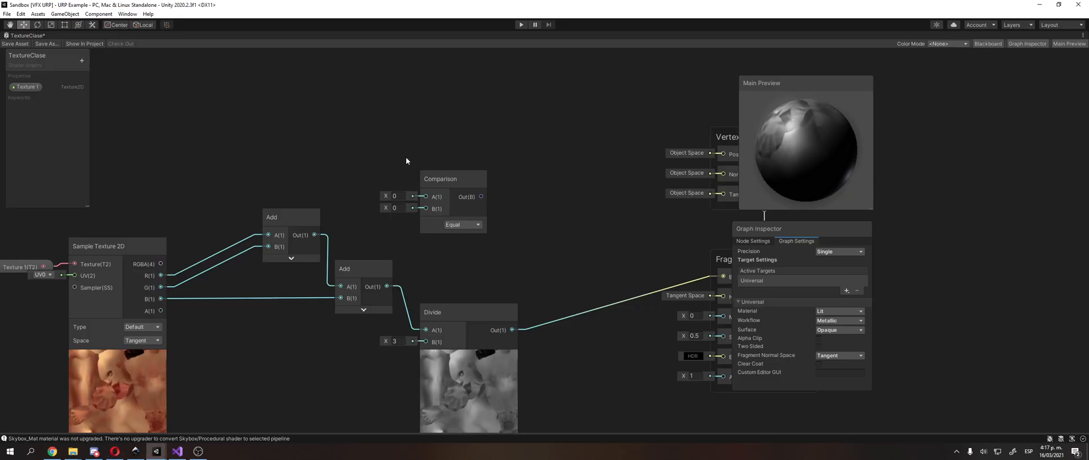
right_click(440, 127)
left_click(461, 134)
type("le")
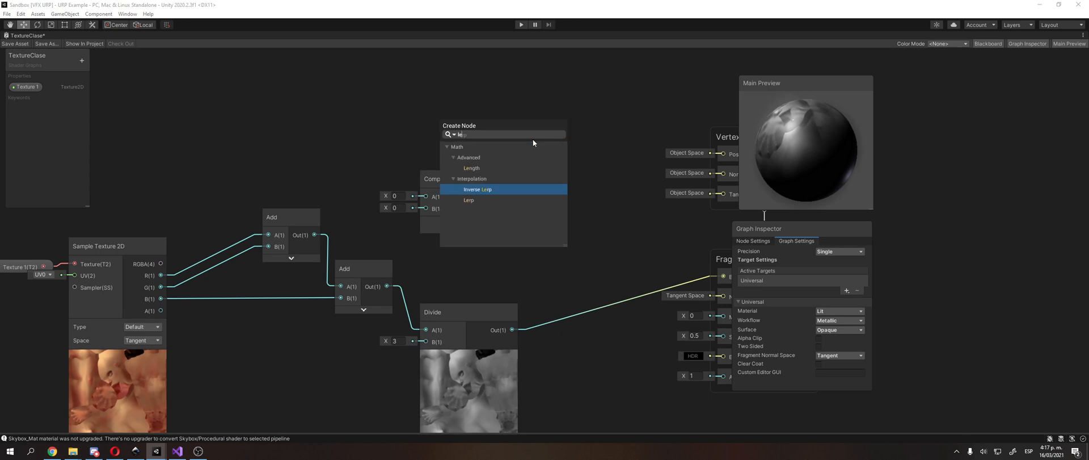
key("Down")
key("Return")
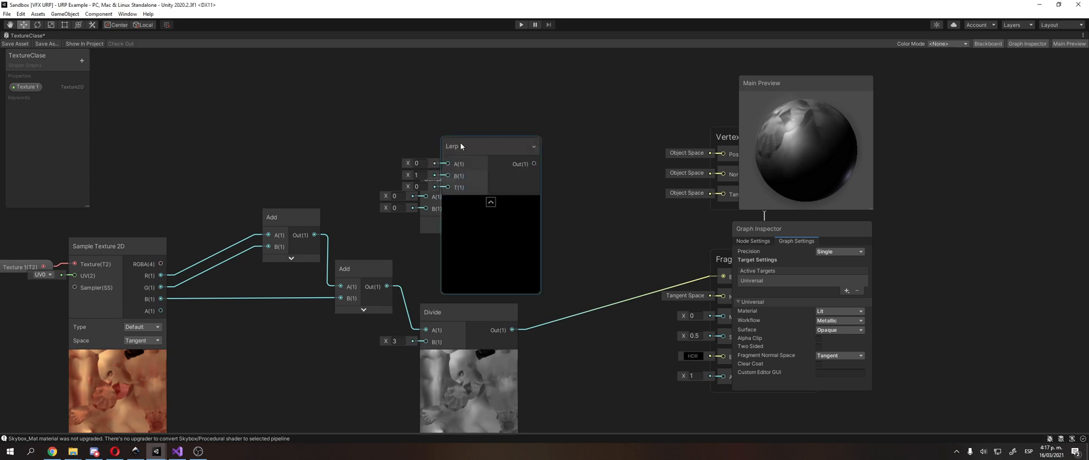
middle_click_drag(502, 146, 396, 142)
left_click_drag(396, 144, 501, 124)
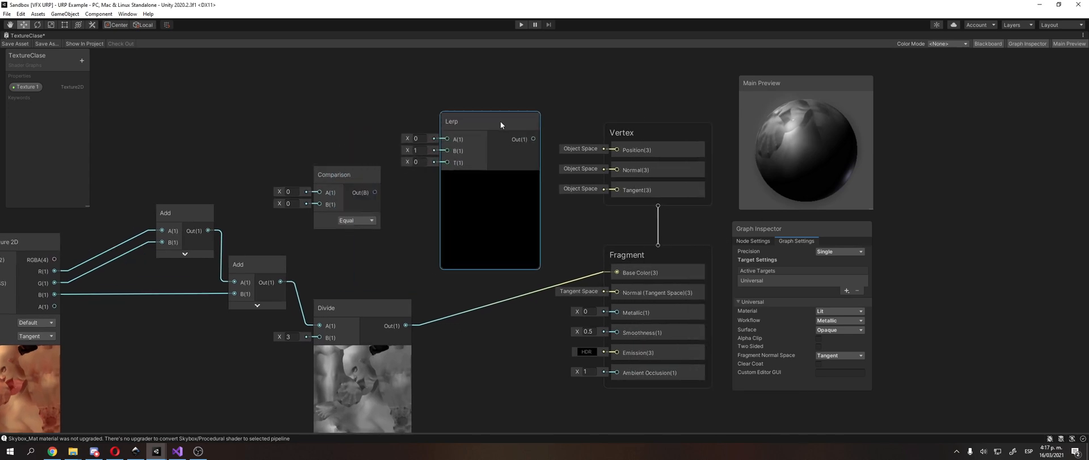
Step: Remove the link from Divide to the Fragment's Base Color and connect the Divide output to Lerp's B input
left_click(491, 301)
key("Delete")
middle_click_drag(487, 306, 531, 292)
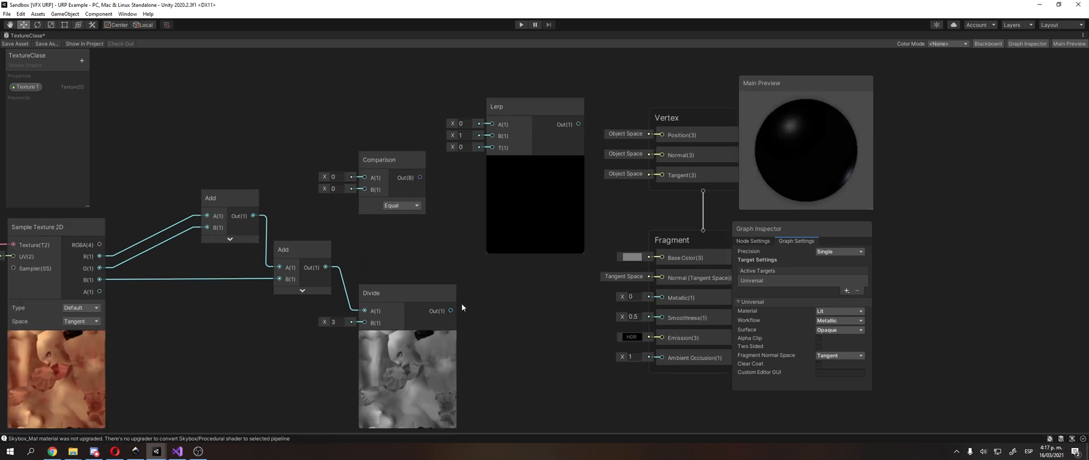
left_click_drag(452, 310, 492, 135)
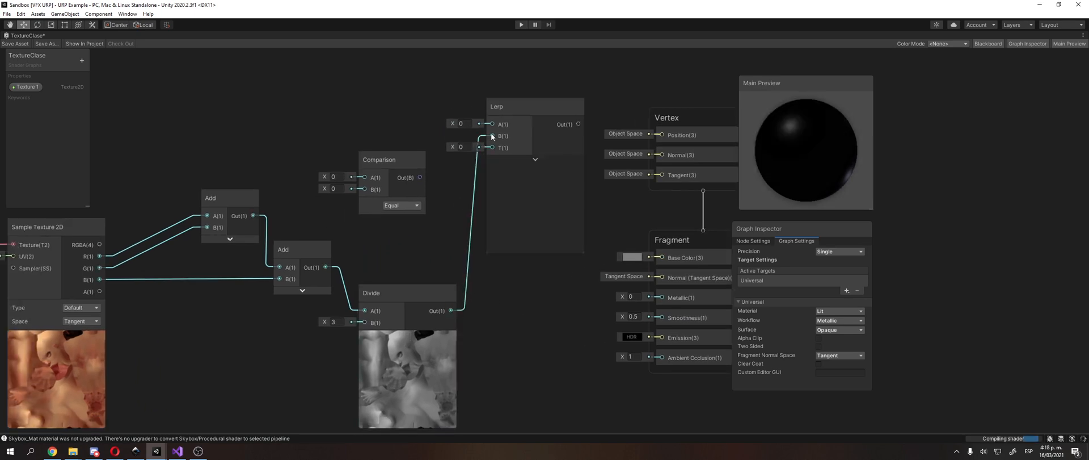
Step: Move the Comparison node up out of the way and connect Sample Texture 2D's RGBA output to Lerp's A input
left_click(378, 161)
left_click_drag(378, 162, 318, 80)
middle_click_drag(345, 244, 409, 211)
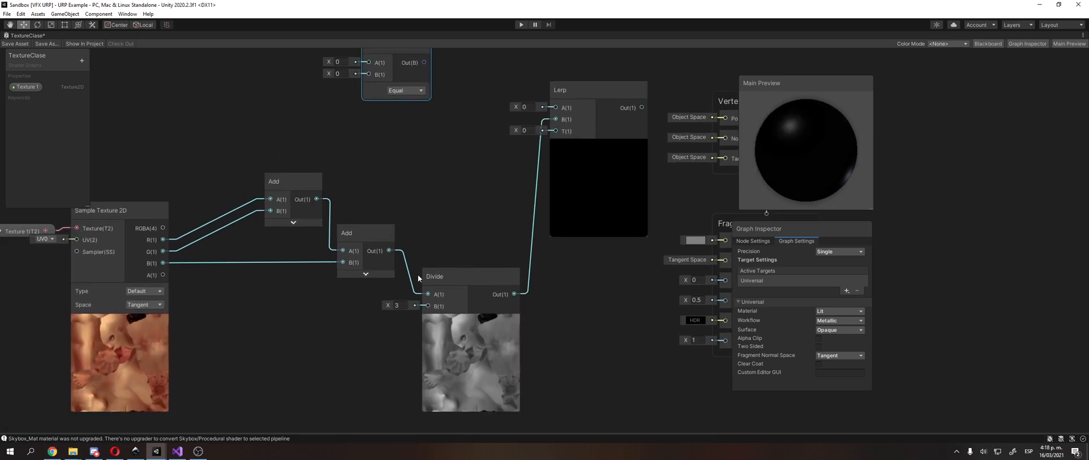
middle_click_drag(383, 169, 421, 210)
left_click_drag(203, 269, 592, 148)
middle_click_drag(412, 166, 505, 137)
middle_click_drag(590, 132, 438, 196)
scroll(450, 150, "down", 1)
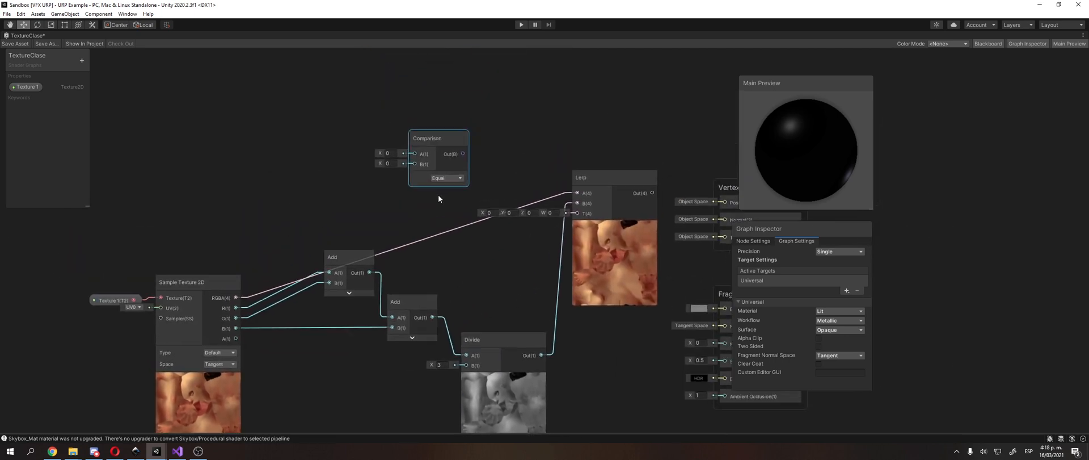
Step: Rearrange the graph with Comparison set aside, Lerp above the Add nodes, and the Add and Divide nodes grouped closer together
left_click_drag(441, 141, 697, 36)
left_click_drag(621, 237, 370, 158)
middle_click_drag(376, 157, 434, 68)
middle_click_drag(346, 215, 394, 132)
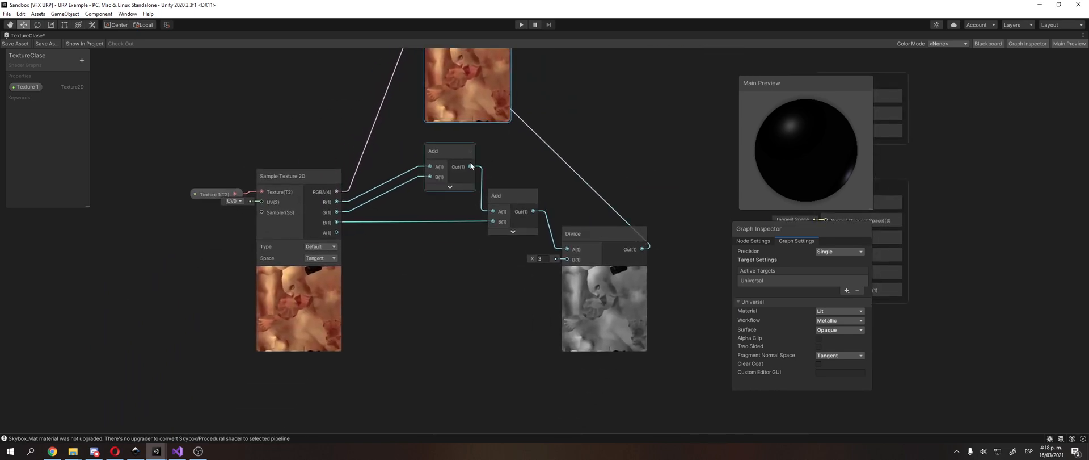
left_click_drag(446, 151, 442, 186)
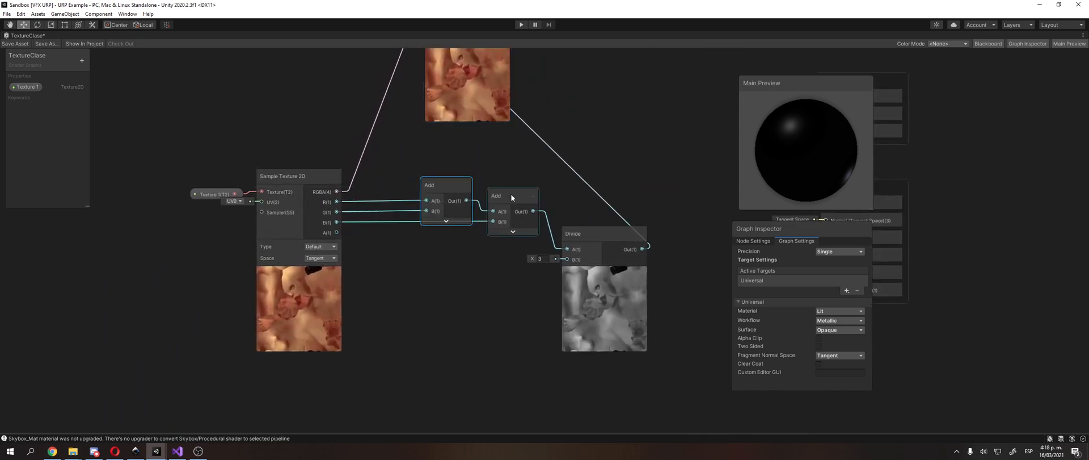
left_click_drag(591, 232, 582, 231)
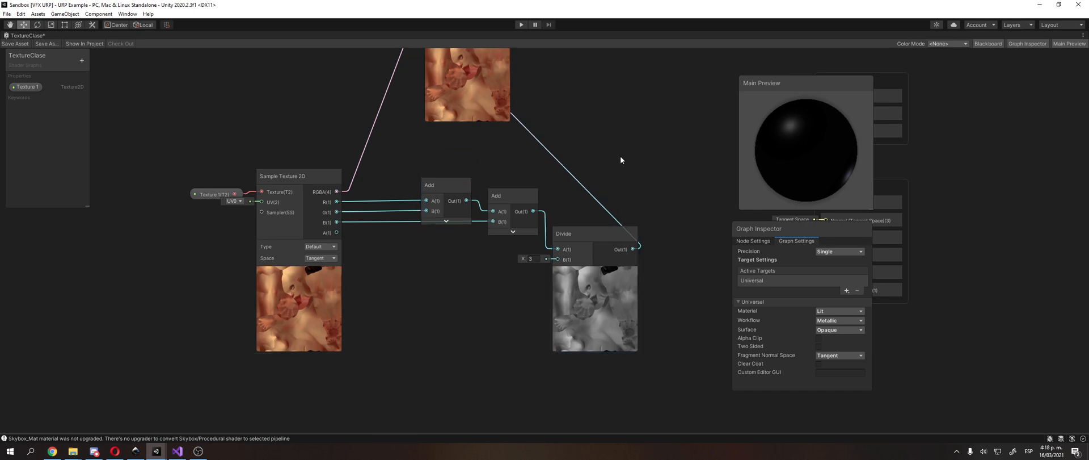
Step: Delete the connection between the Divide output and Lerp's B input
middle_click_drag(619, 156, 553, 212)
middle_click_drag(419, 122, 393, 155)
left_click_drag(380, 81, 400, 134)
middle_click_drag(477, 292, 440, 235)
left_click(443, 242)
key("Delete")
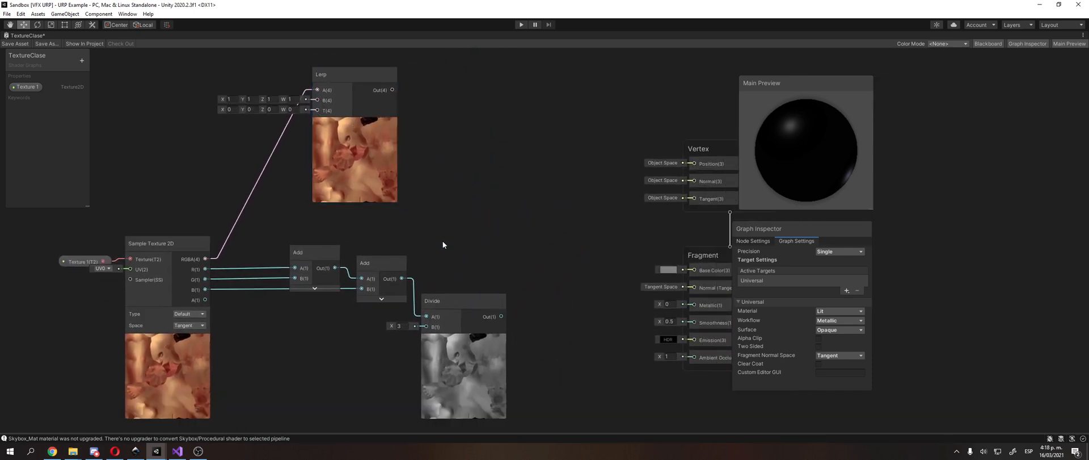
Step: Place the Lerp node beyond the Divide node and shift the Vertex and Fragment stacks farther away from it
middle_click_drag(446, 190, 464, 214)
left_click_drag(361, 97, 580, 109)
middle_click_drag(397, 197, 304, 188)
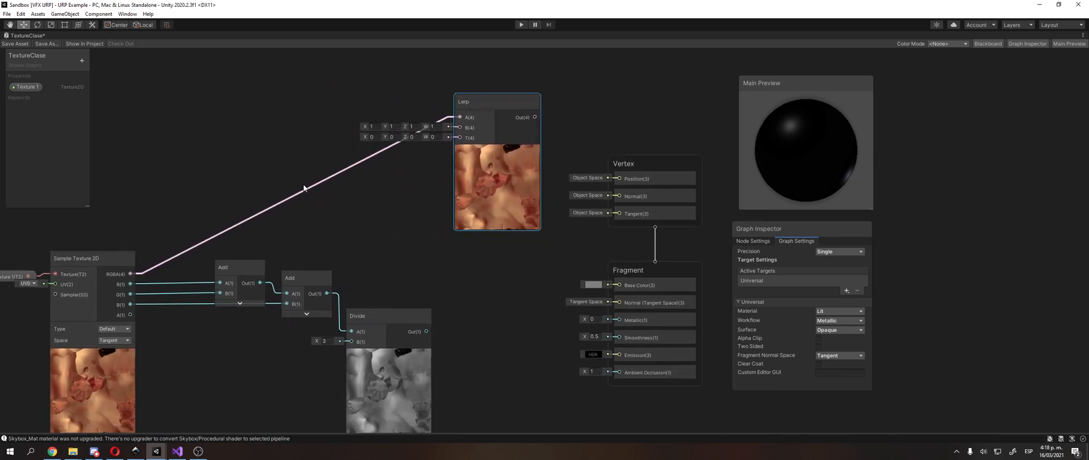
middle_click_drag(569, 117, 506, 101)
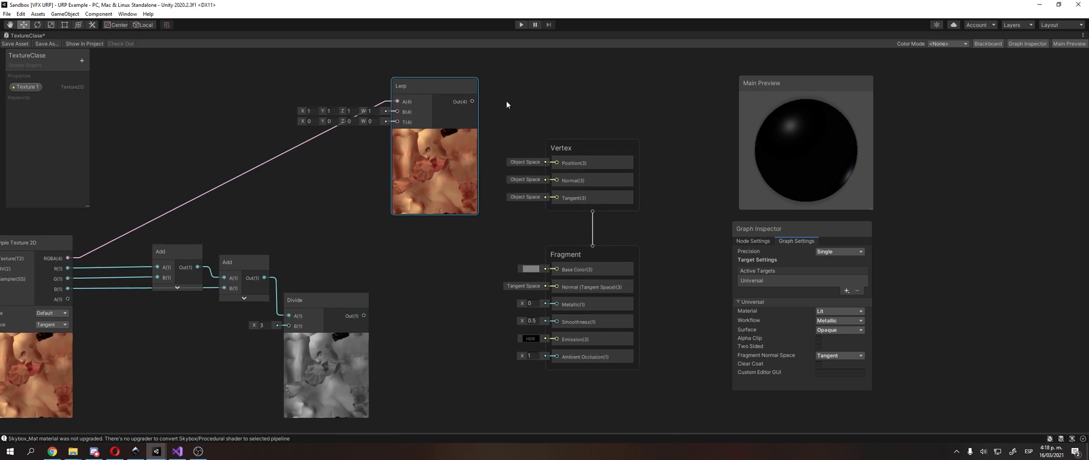
left_click_drag(601, 141, 680, 130)
left_click_drag(618, 252, 695, 247)
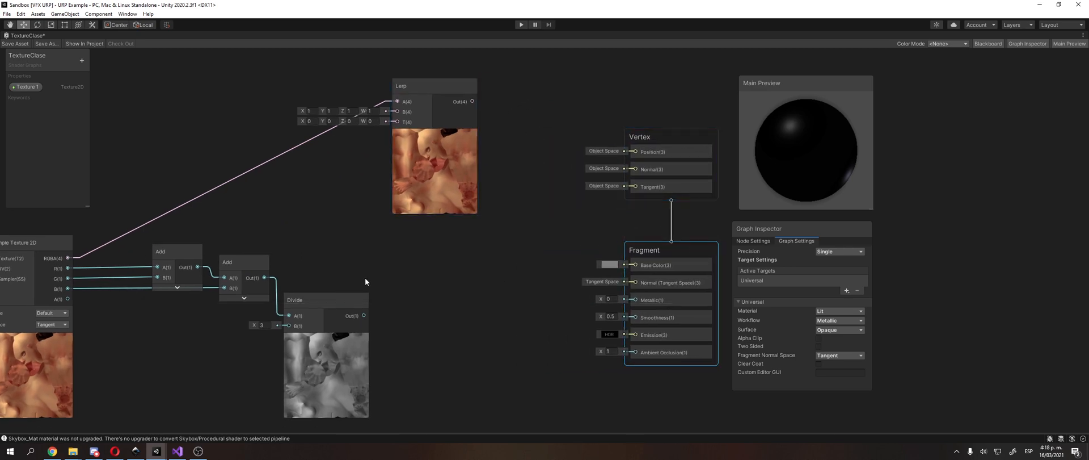
Step: Reconnect the Divide output to Lerp's B input and move Lerp slightly farther from Divide
left_click(352, 333)
left_click_drag(365, 315, 399, 111)
left_click_drag(440, 86, 479, 107)
left_click(379, 99)
middle_click_drag(379, 99, 464, 91)
middle_click_drag(168, 93, 191, 94)
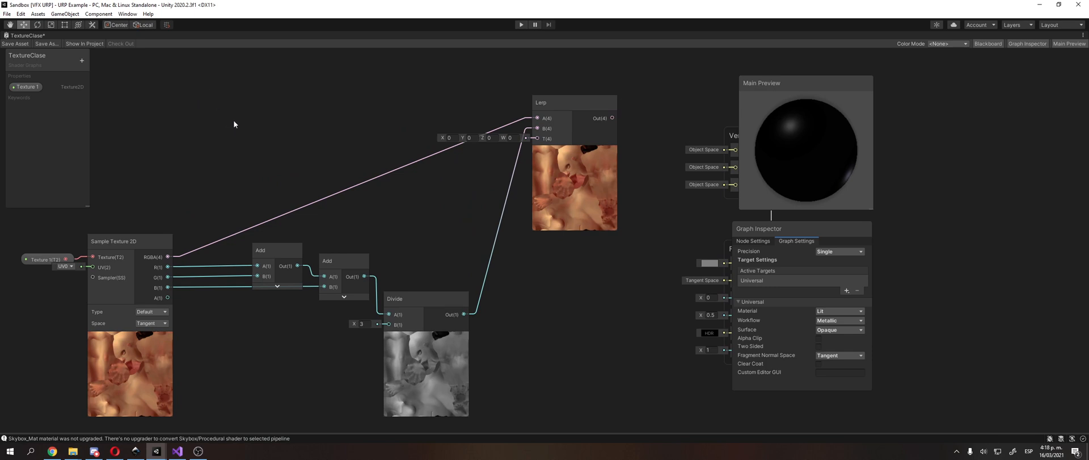
Step: Add a Float node above the Add nodes and connect its output to Lerp's T input
right_click(285, 106)
left_click(307, 110)
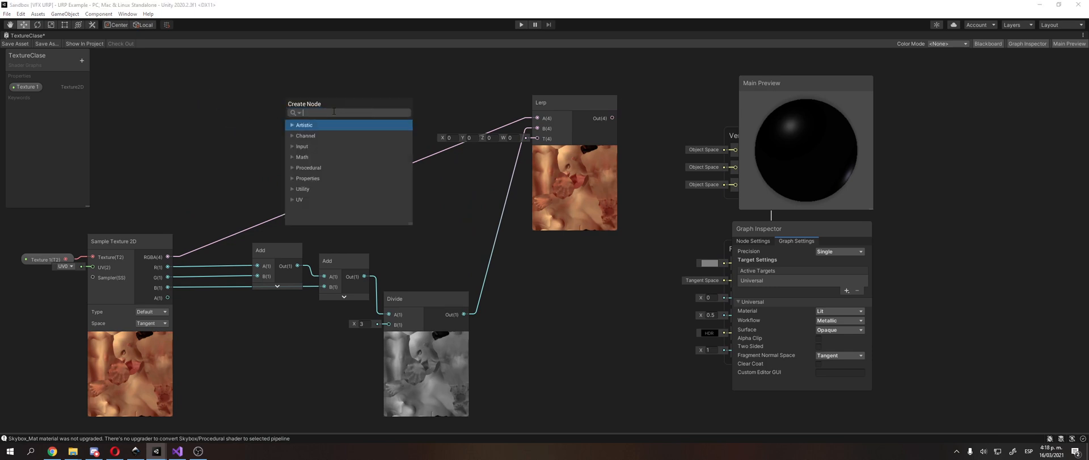
type("flo")
key("Return")
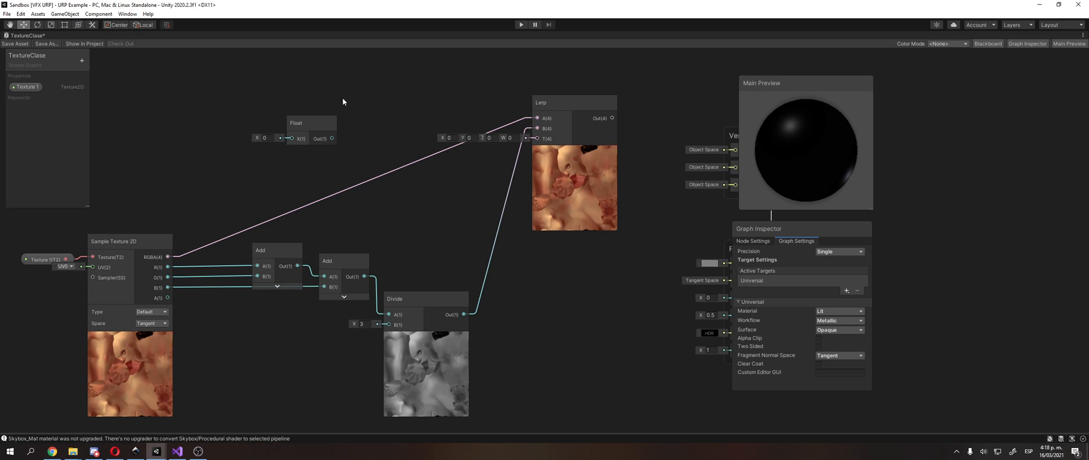
left_click_drag(309, 118, 537, 138)
Step: Connect the Lerp output to the Fragment's Base Color and stack the Vertex and Fragment blocks close together beside Lerp
middle_click_drag(510, 110, 333, 93)
left_click_drag(435, 101, 558, 247)
middle_click_drag(592, 119, 587, 173)
left_click_drag(585, 174, 576, 94)
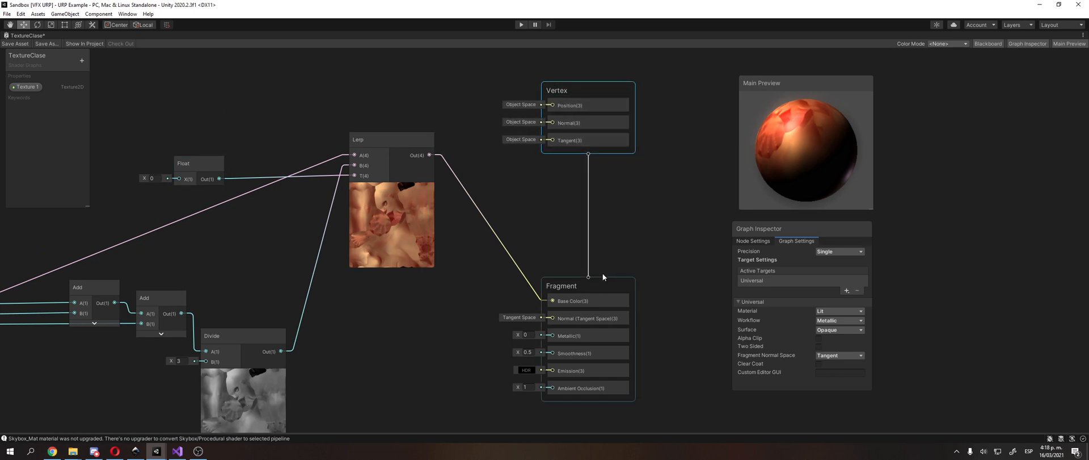
left_click_drag(602, 279, 608, 181)
middle_click_drag(580, 177, 684, 165)
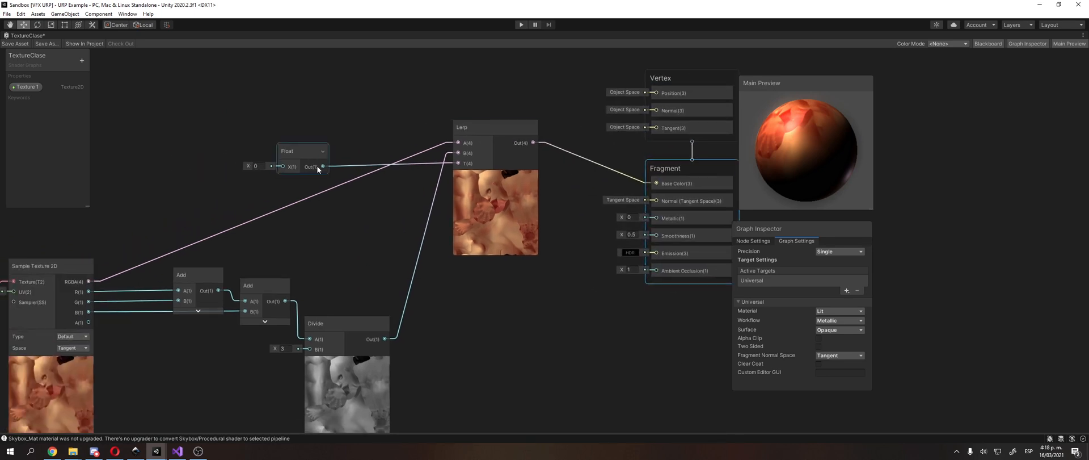
Step: Try a value of 1 on the Float node's X input and undo the change
middle_click_drag(200, 206, 216, 203)
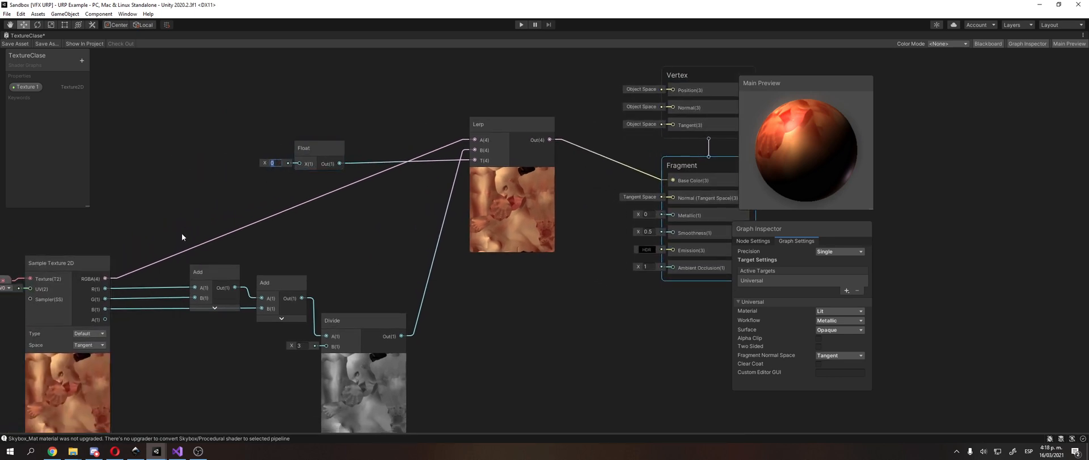
type("1")
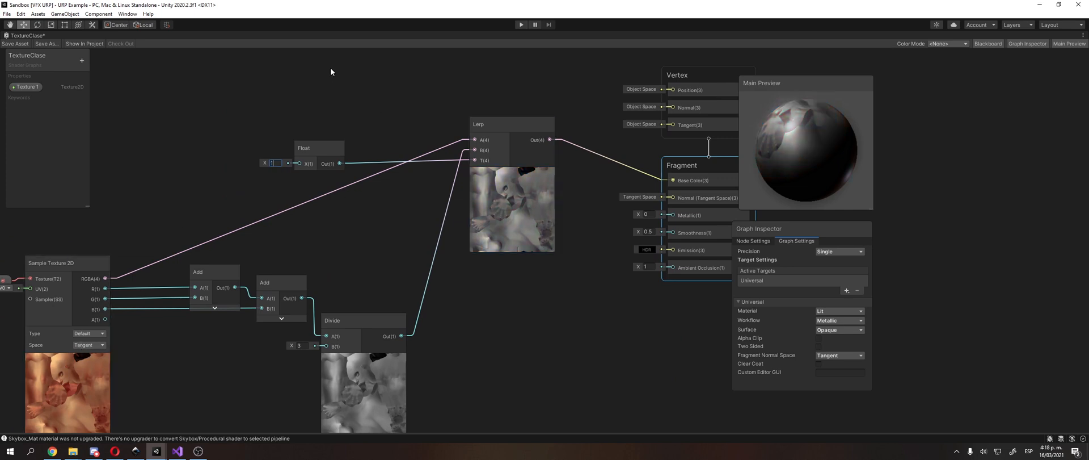
key("ctrl+z")
Step: Swap the Lerp inputs by removing both links, connecting Divide to A and Sample Texture 2D's RGBA to B
left_click(460, 142)
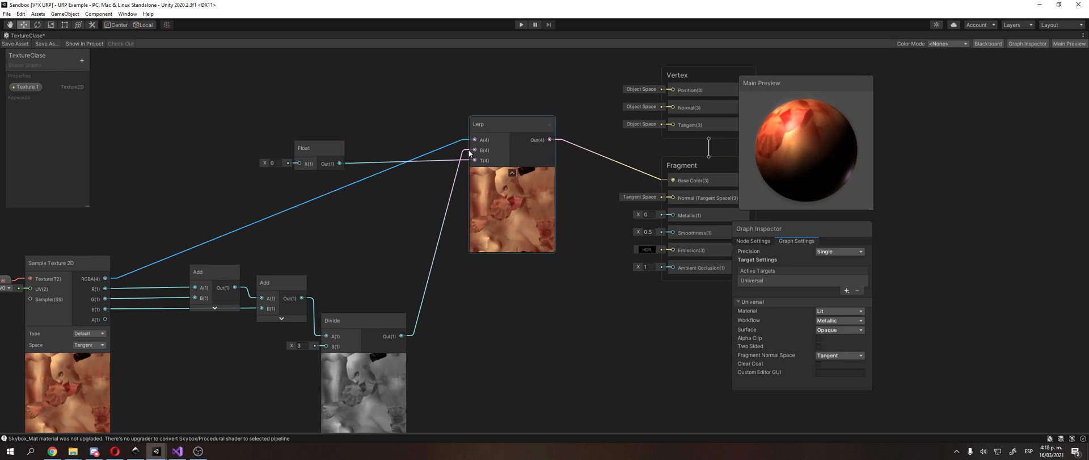
key("Delete")
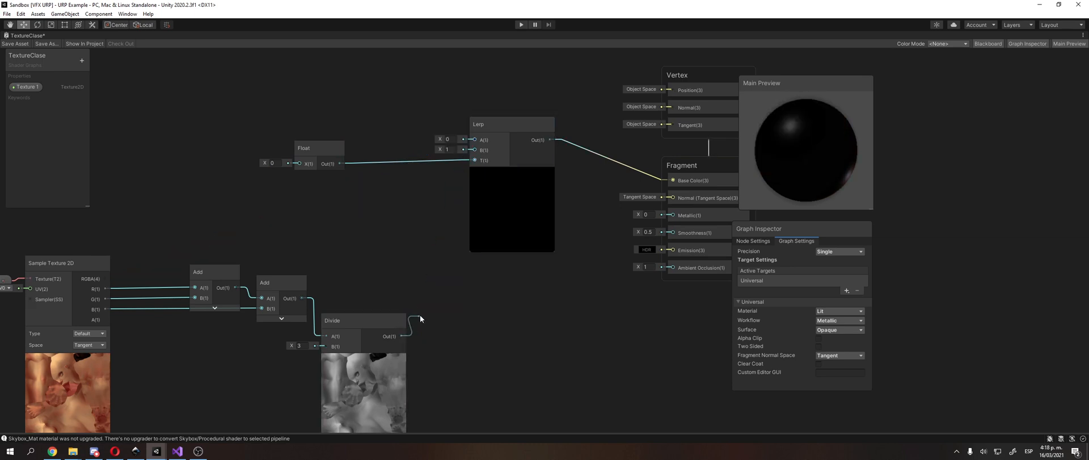
left_click_drag(420, 315, 474, 140)
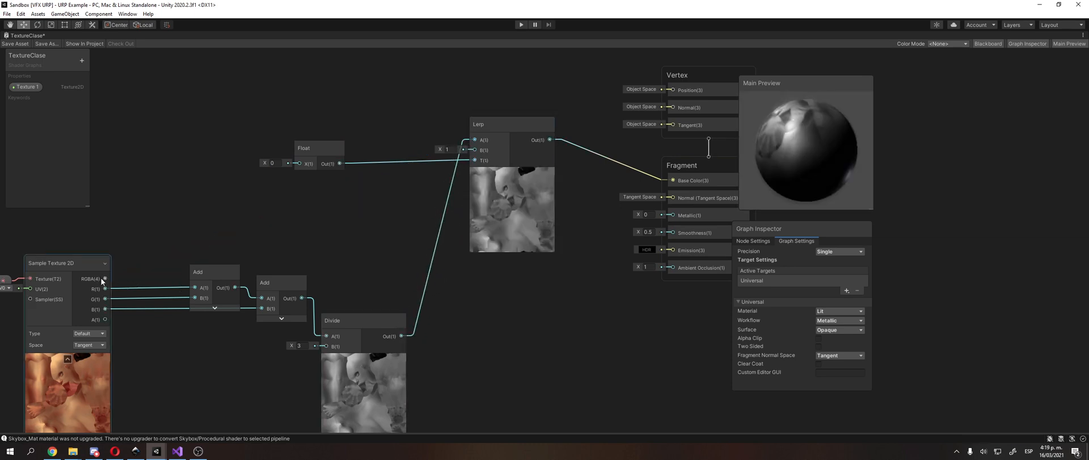
left_click_drag(105, 279, 474, 150)
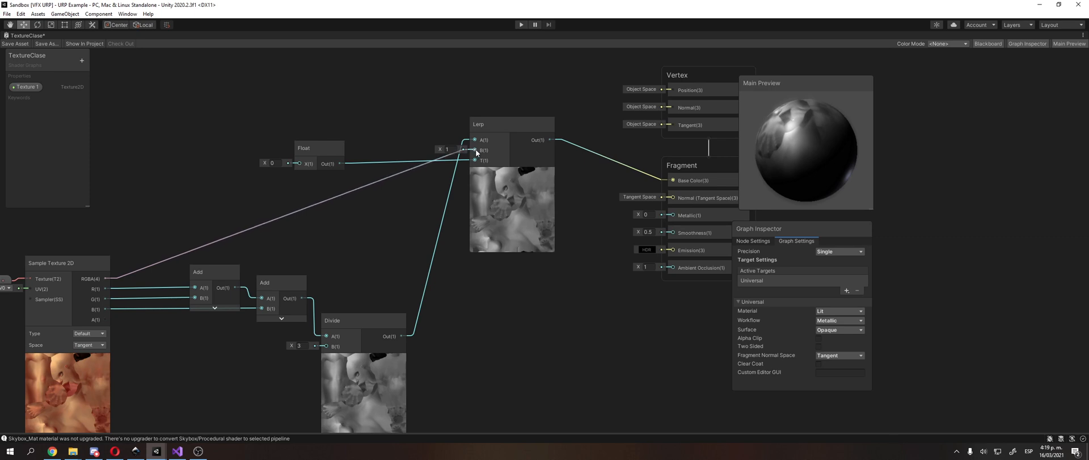
Step: Move the Float node slightly closer to Lerp and test the blend with X values of 1, 0 and 0.5
mouse_move(326, 149)
left_mouse_down()
mouse_move(341, 191)
mouse_move(350, 145)
mouse_move(341, 149)
left_mouse_up()
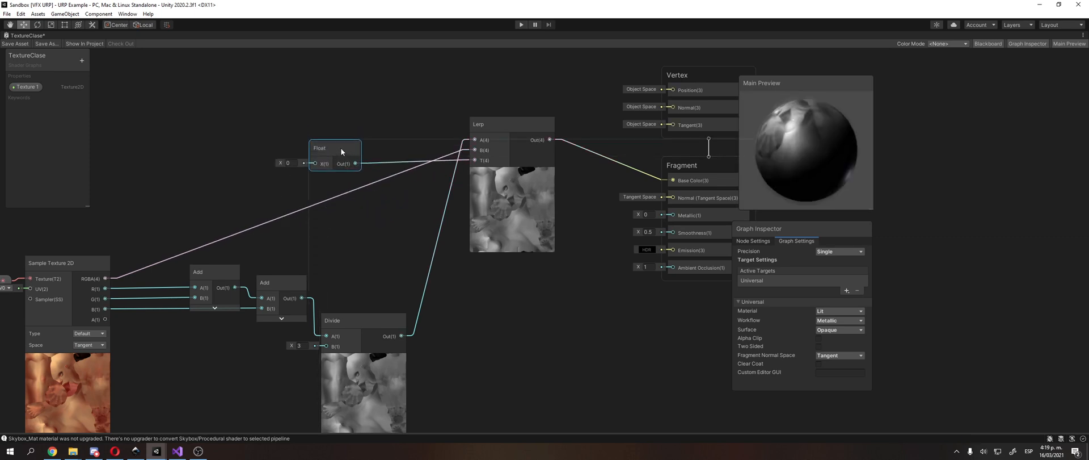
type("1")
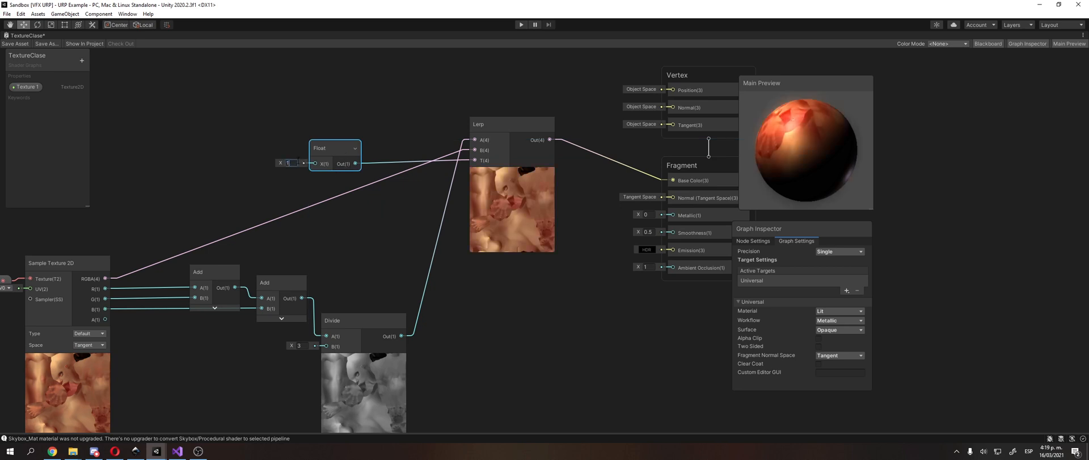
key("BackSpace")
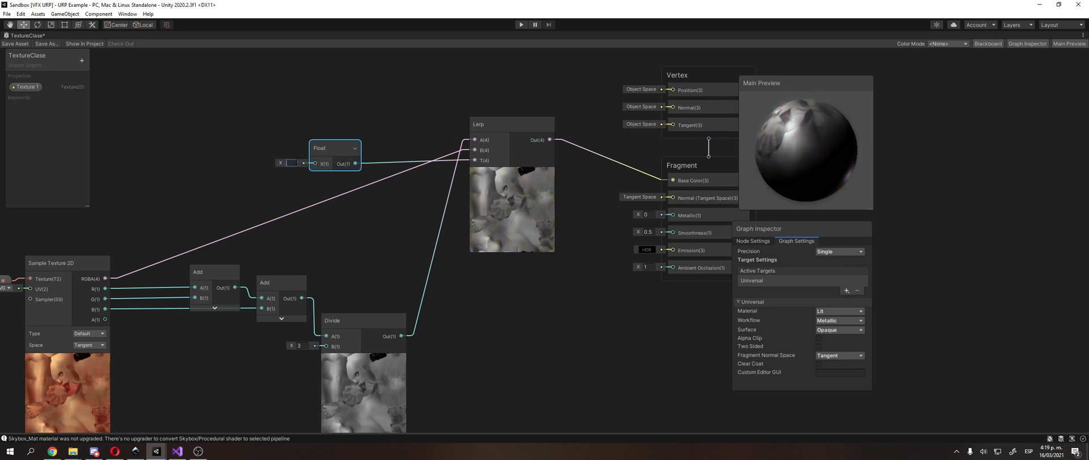
type("0")
key("BackSpace")
key("BackSpace")
type("1")
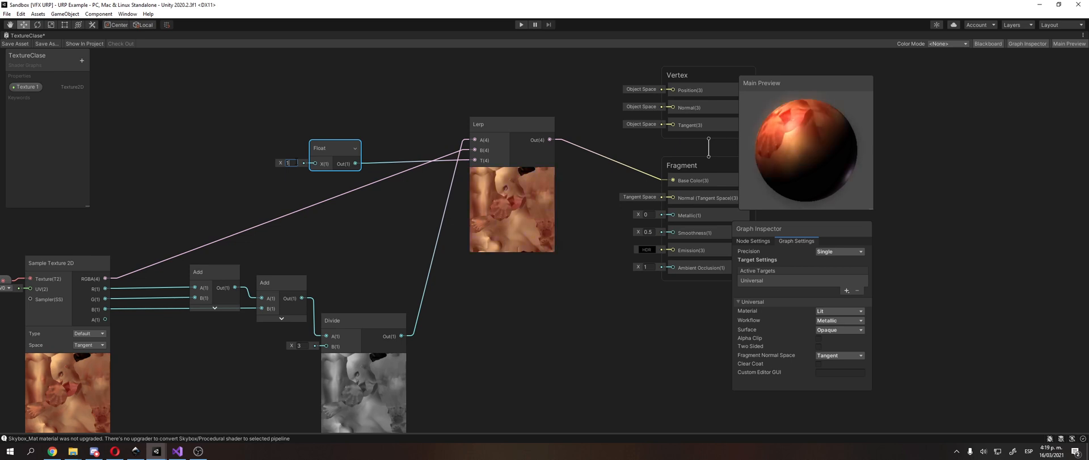
key("BackSpace")
type("0.5")
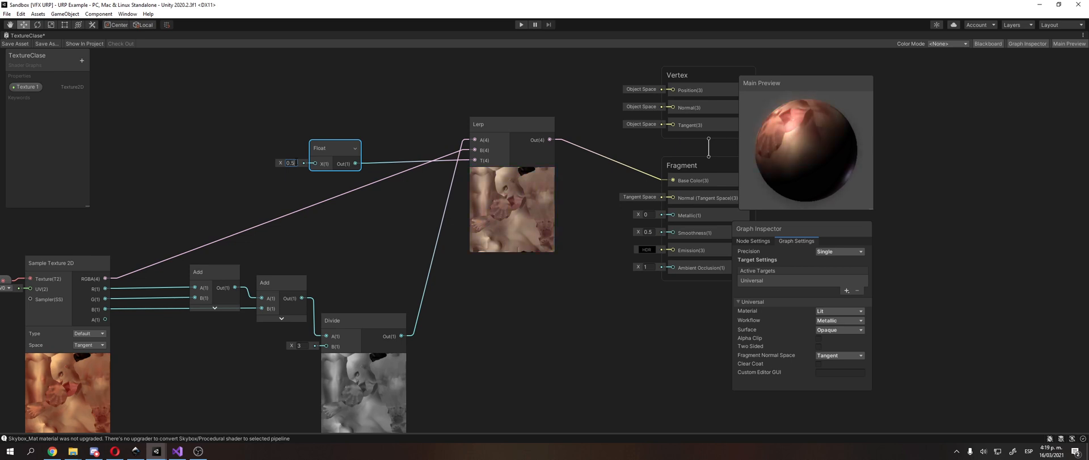
key("Return")
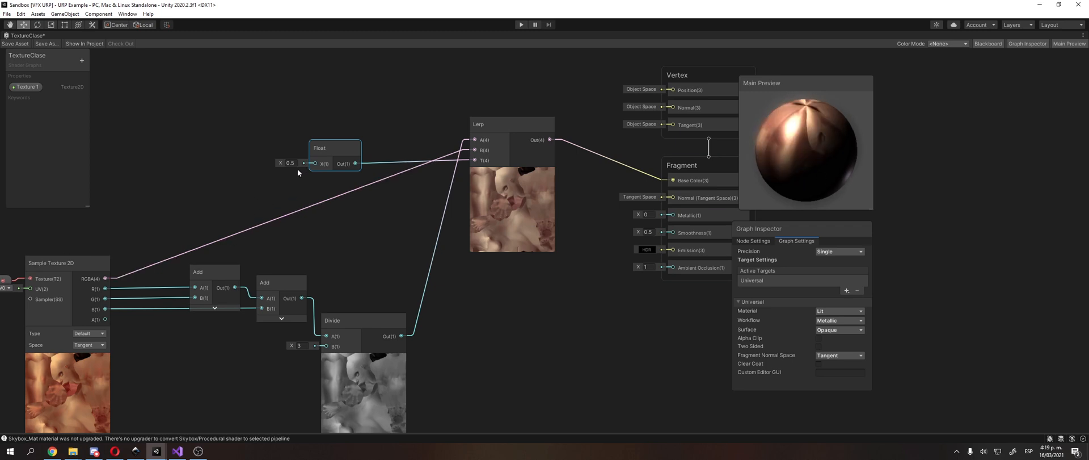
Step: Set the Float node's X value back to 0
left_click(291, 163)
key("BackSpace")
left_click(368, 128)
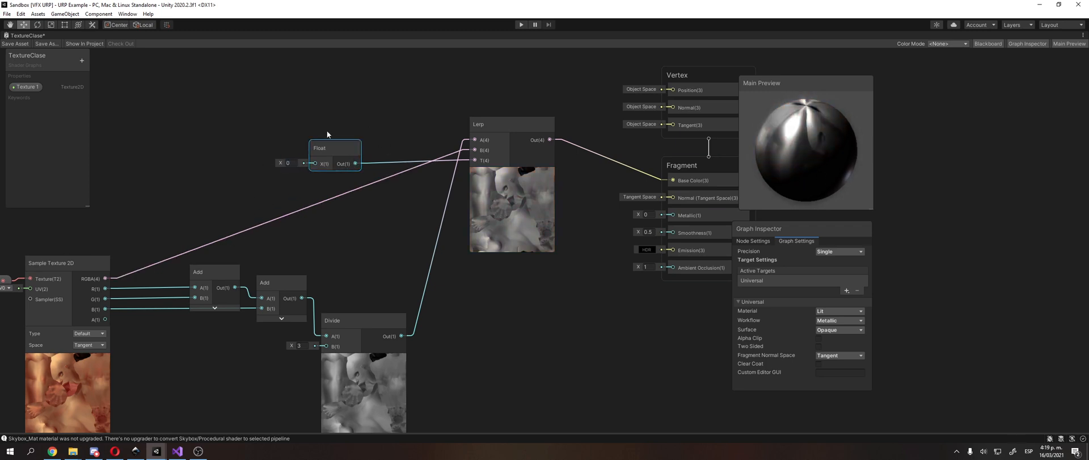
Step: Delete the Float node and create a Comparison node in the empty area before Lerp
key("Delete")
scroll(333, 130, "down", 3)
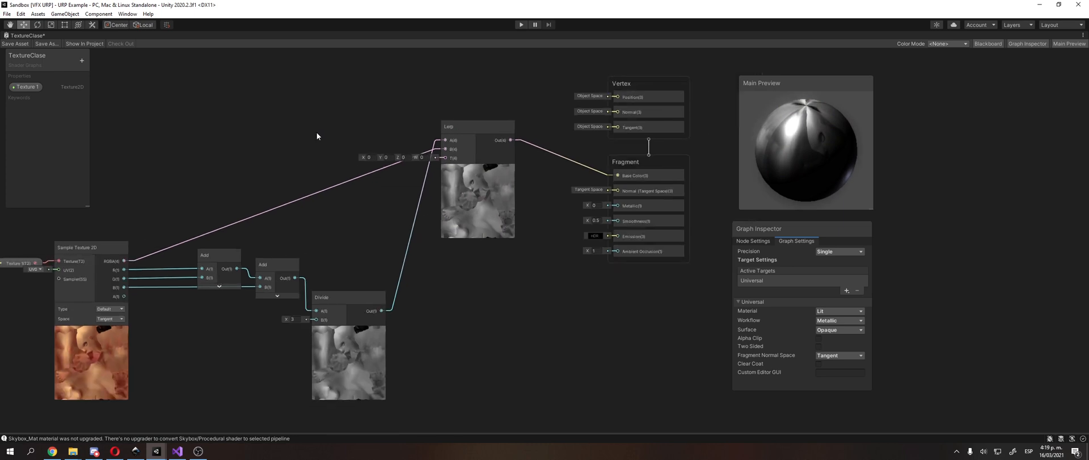
middle_click_drag(317, 136, 370, 155)
right_click(369, 155)
left_click(383, 161)
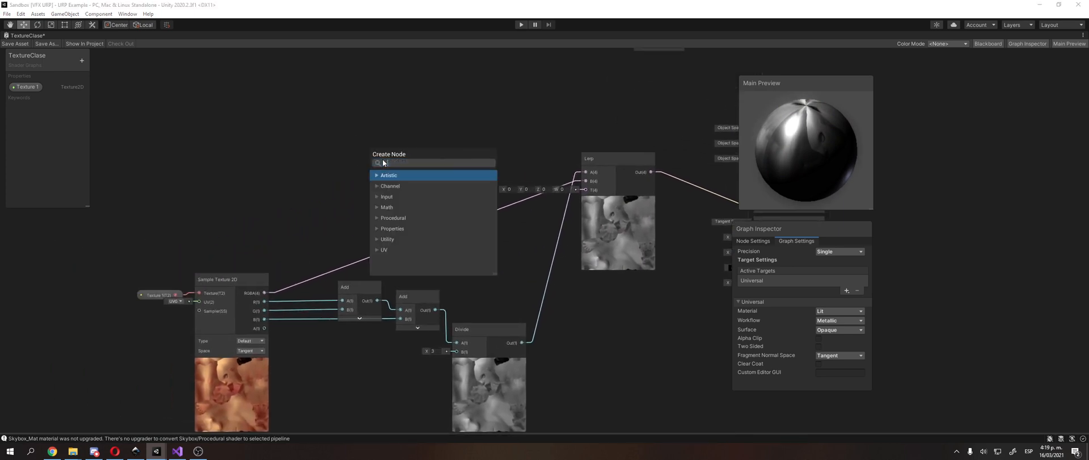
type("comp")
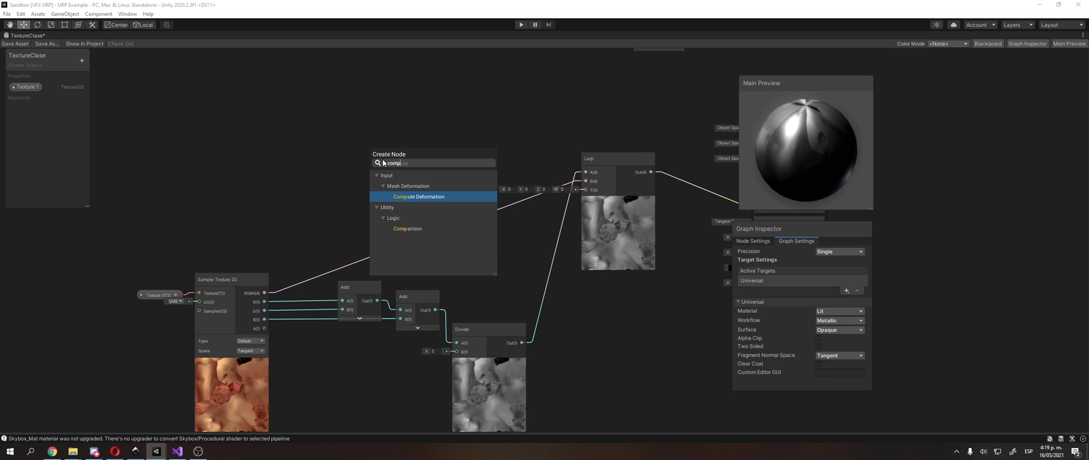
key("Down")
key("Down")
key("Down")
key("Return")
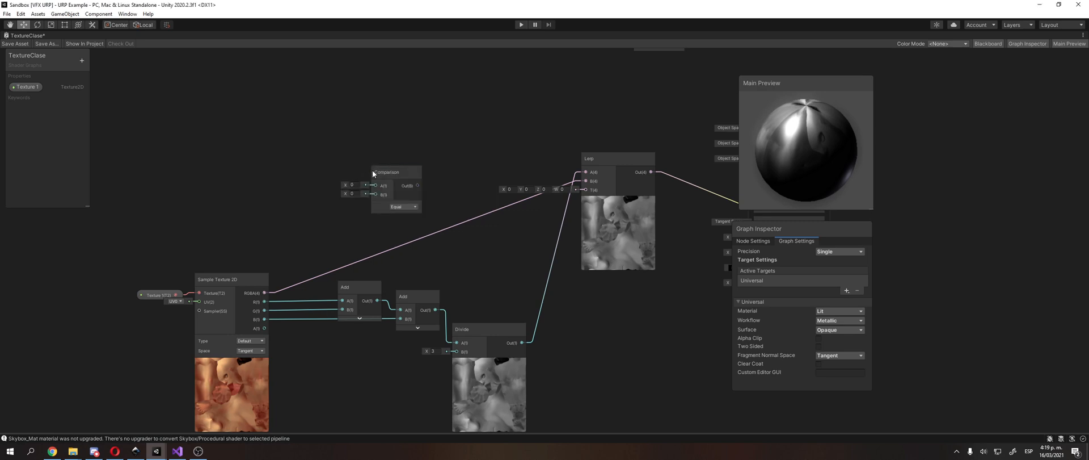
Step: Connect Sample Texture 2D's R output to Comparison's A input and set the comparison type to Greater Or Equal
left_click_drag(372, 169, 372, 148)
scroll(296, 188, "up", 3)
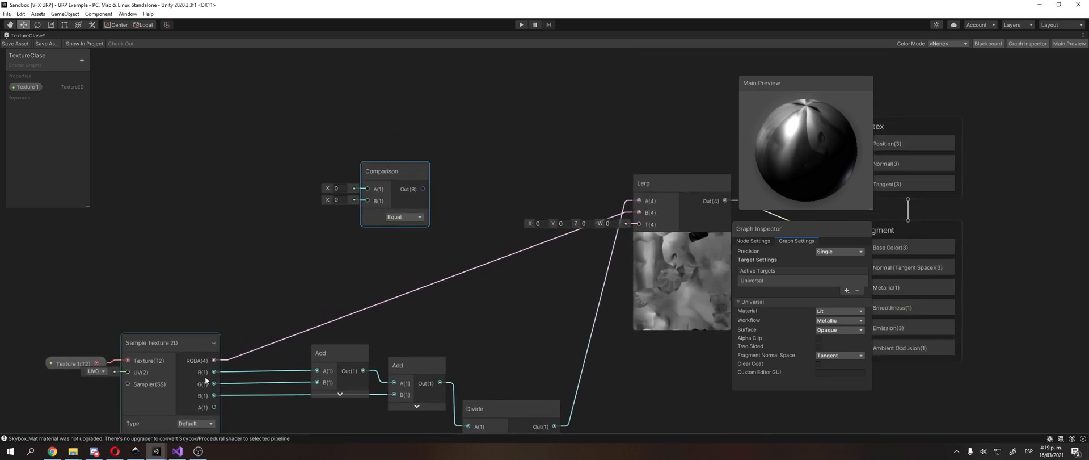
left_click_drag(215, 373, 425, 156)
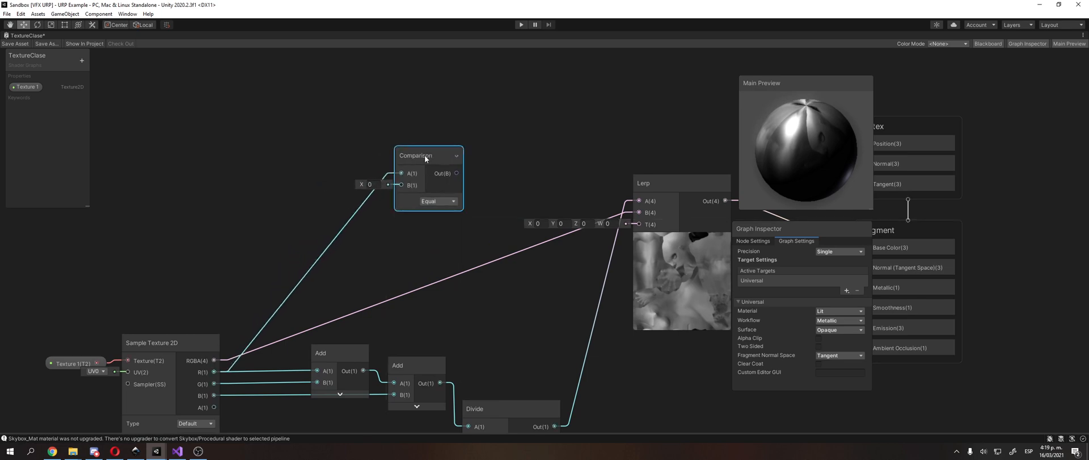
left_click(438, 202)
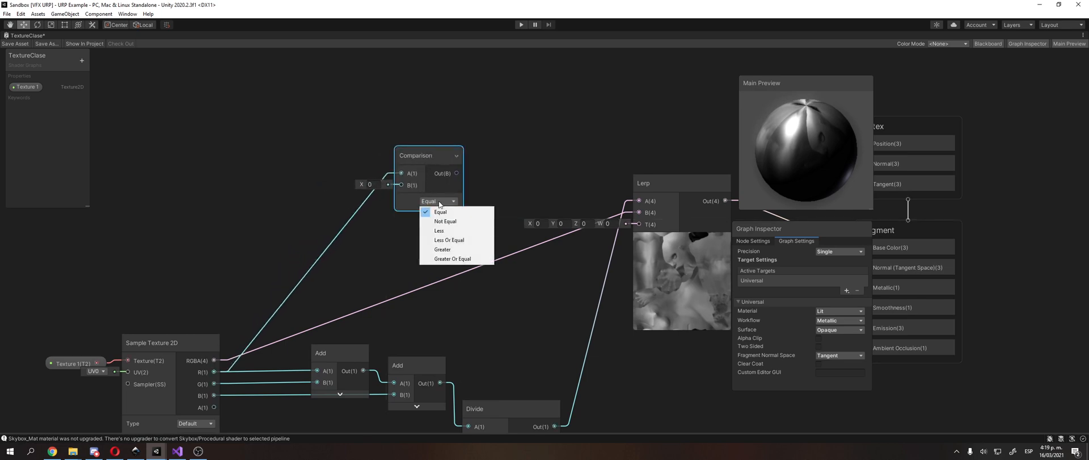
left_click(453, 258)
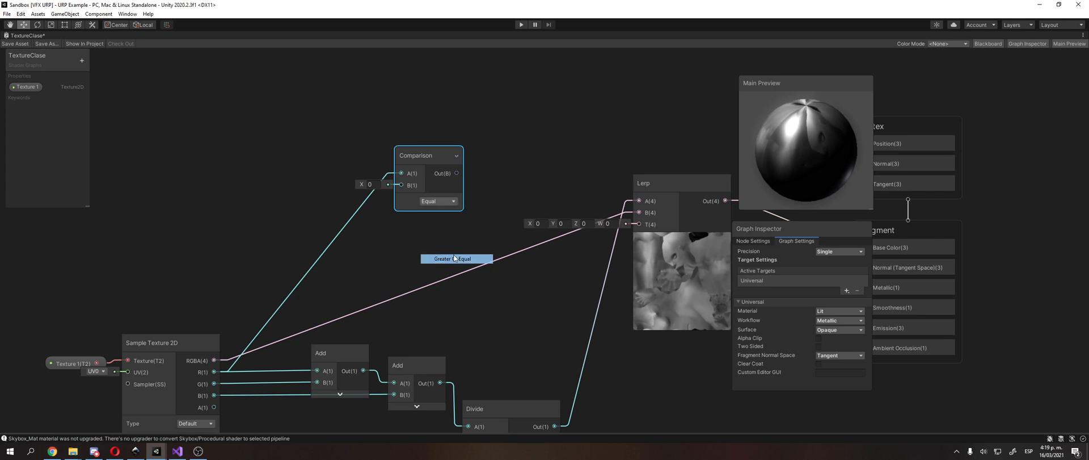
left_click_drag(422, 155, 453, 126)
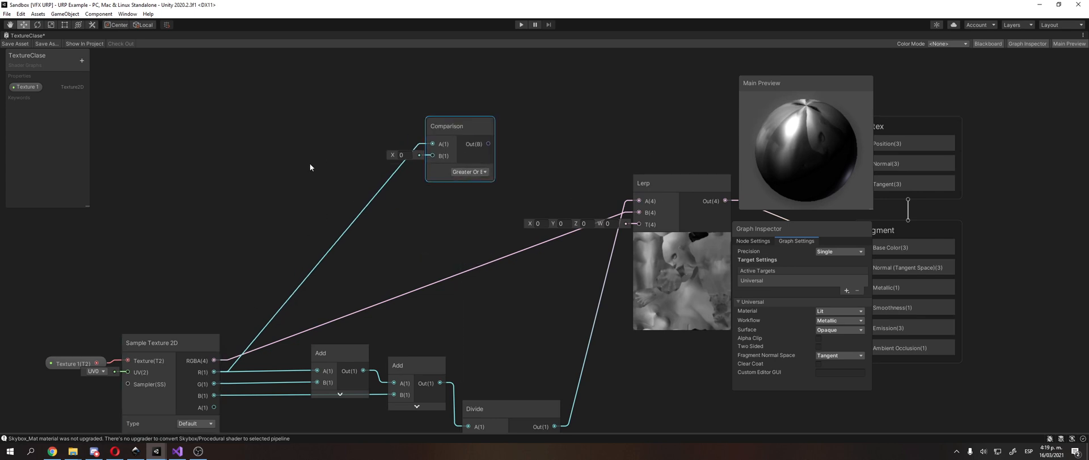
right_click(438, 229)
left_click(484, 240)
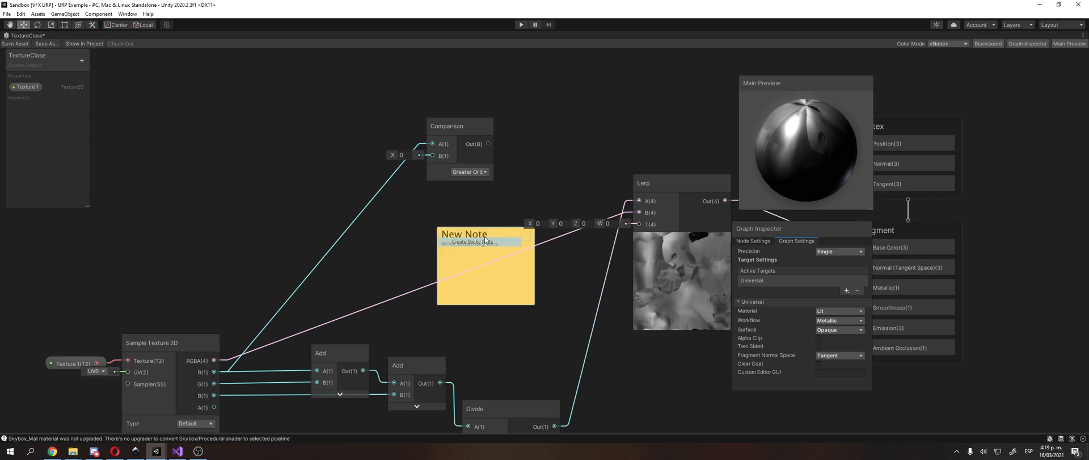
key("Delete")
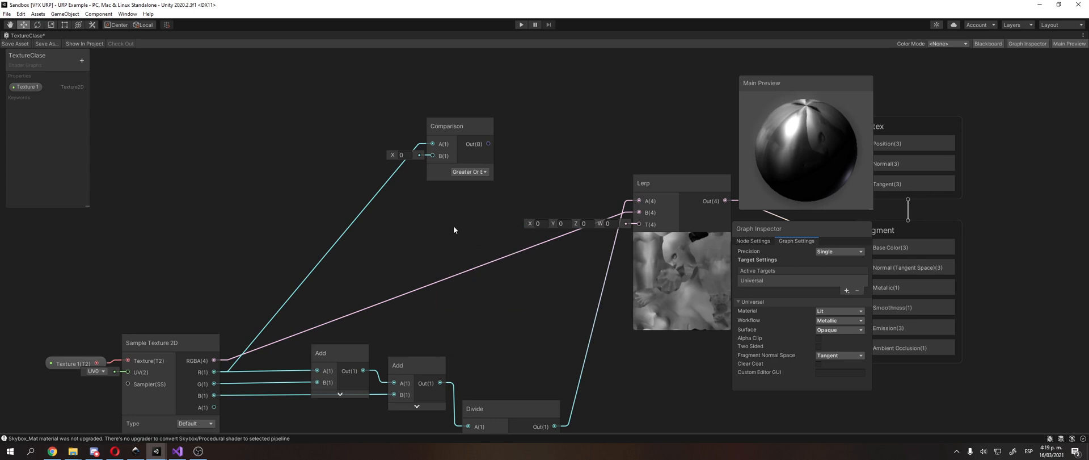
Step: Create a Multiply node near Comparison, feed Sample Texture 2D's R output into its A input, and collapse its preview
right_click(417, 222)
left_click(432, 223)
type("mul")
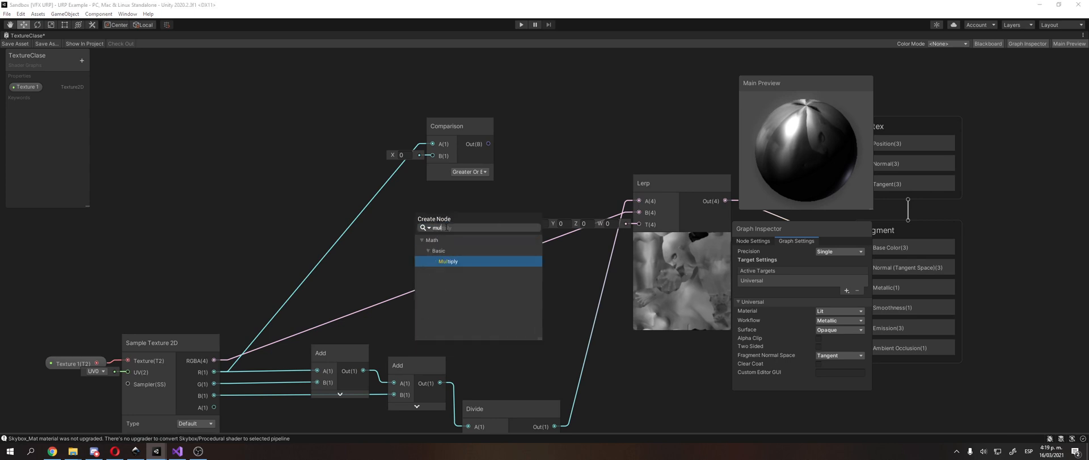
key("Return")
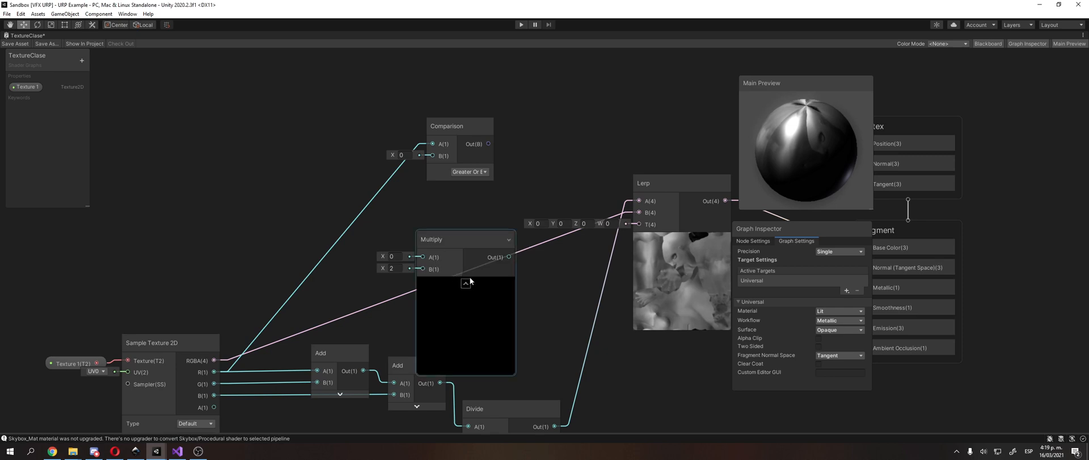
left_click(134, 346)
left_click_drag(216, 374, 422, 257)
left_click_drag(465, 280, 399, 236)
left_click(400, 237)
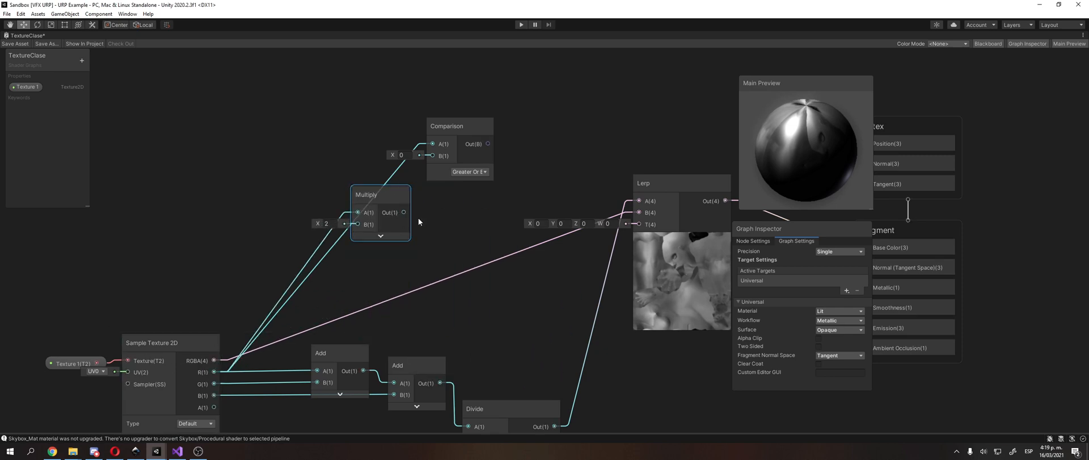
Step: Connect Multiply's output to Comparison's B input and place Multiply just before Comparison
left_click_drag(448, 126, 484, 115)
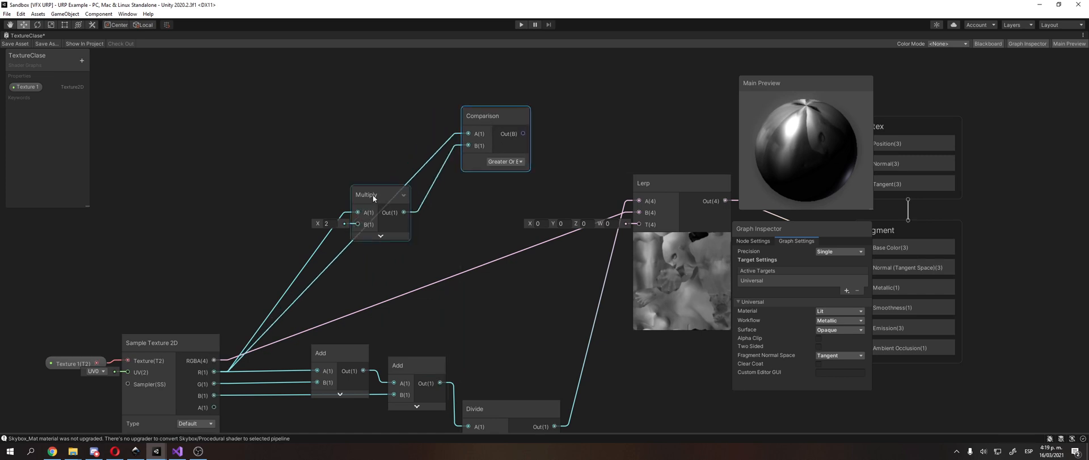
left_click_drag(373, 195, 348, 127)
middle_click_drag(346, 125, 326, 117)
left_click(325, 102)
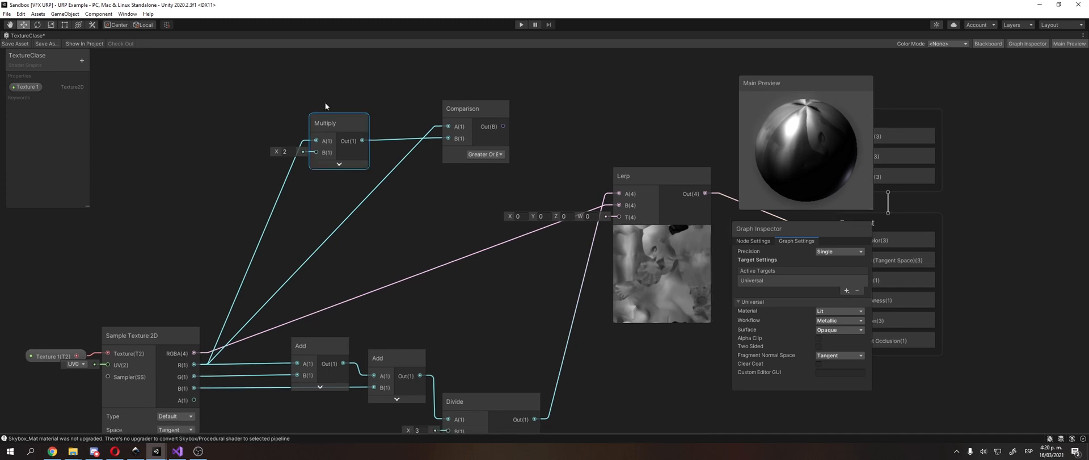
right_click(239, 146)
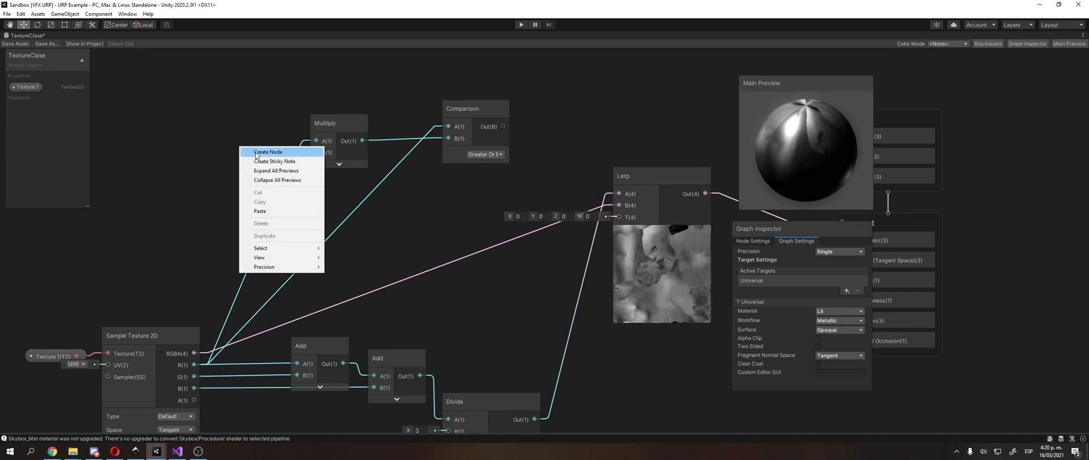
left_click(272, 95)
middle_click_drag(338, 112, 327, 159)
right_click(317, 107)
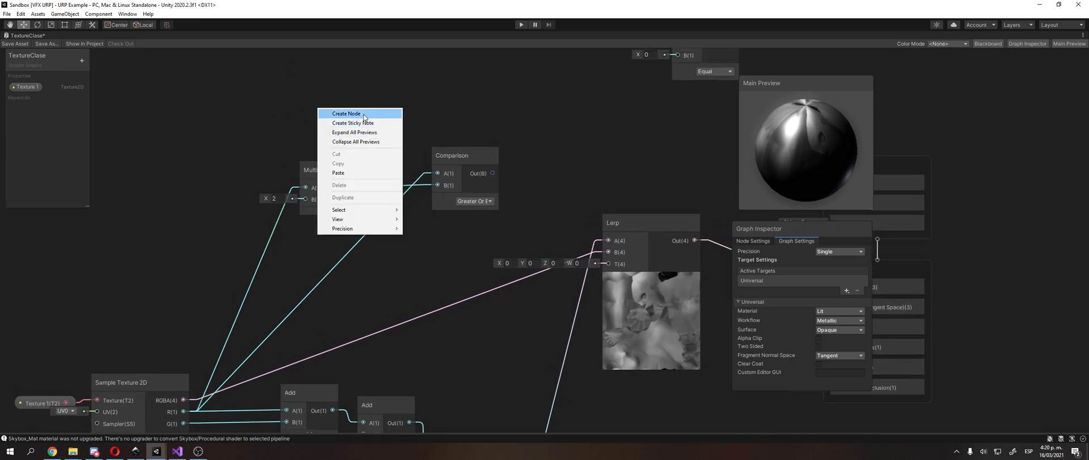
left_click(283, 132)
Step: Replace the R link into Multiply's A input with Sample Texture 2D's G output, and reposition Multiply below Comparison
left_click_drag(338, 165, 404, 223)
middle_click_drag(270, 265, 295, 211)
left_click(288, 282)
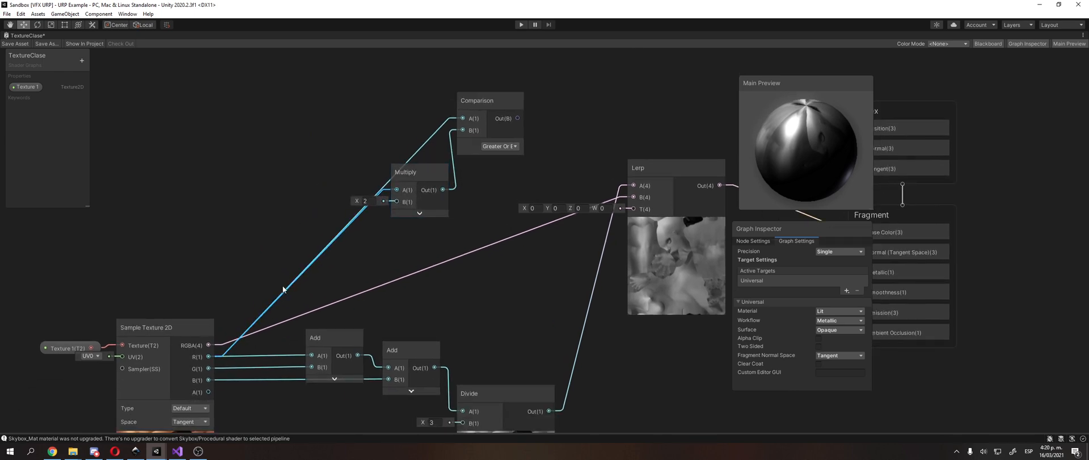
key("Delete")
left_click(284, 290)
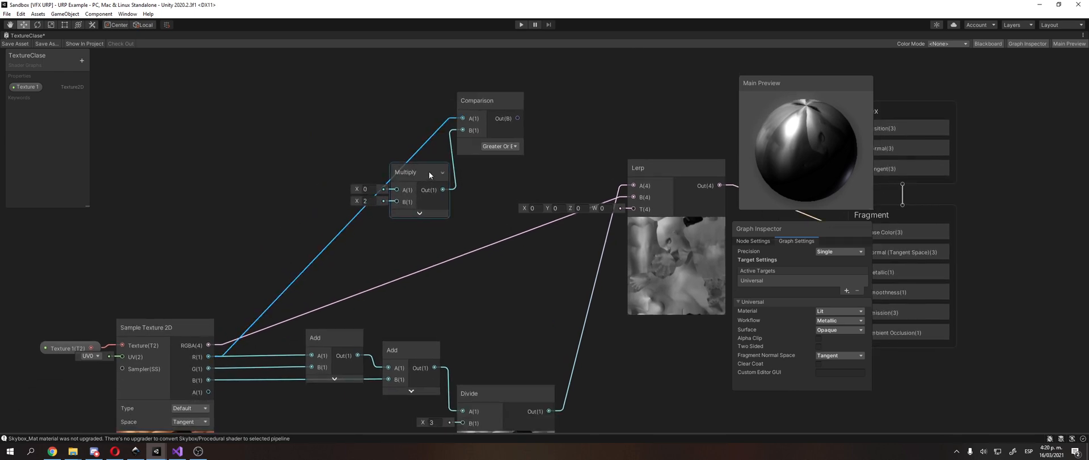
left_click_drag(429, 171, 440, 194)
left_click_drag(209, 368, 409, 216)
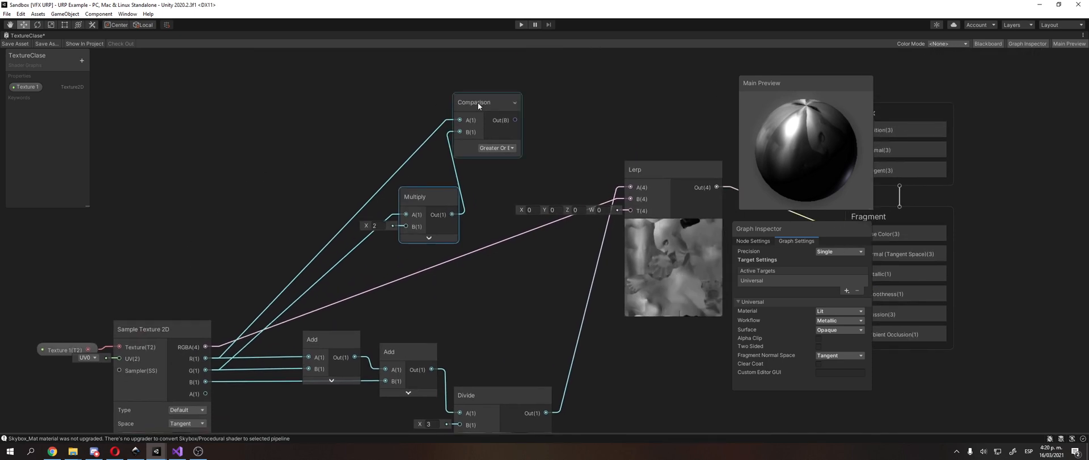
left_click_drag(477, 102, 505, 132)
left_click_drag(429, 223, 418, 214)
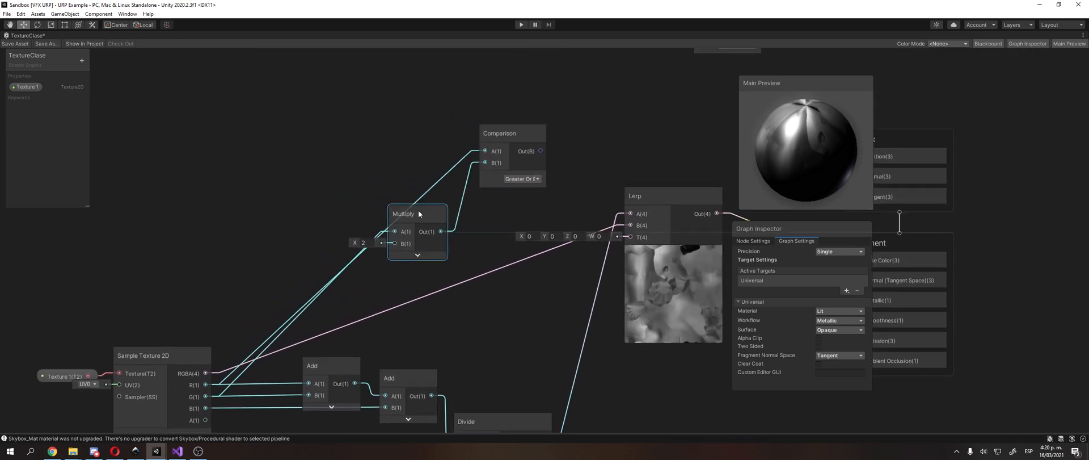
Step: Add a sticky note titled "Coparaciones" above the Comparison node and realign Multiply beside Comparison
right_click(385, 126)
left_click(434, 142)
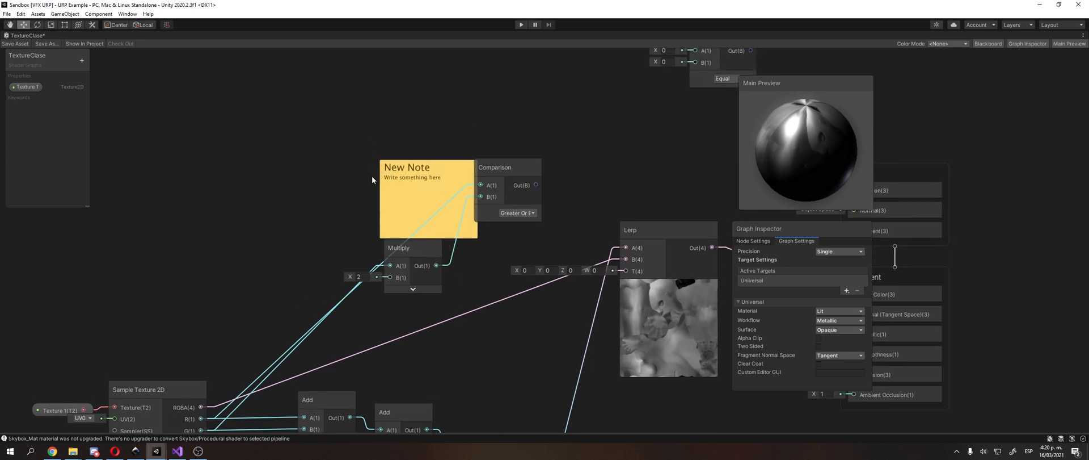
double_click(427, 166)
type("Coparaciones")
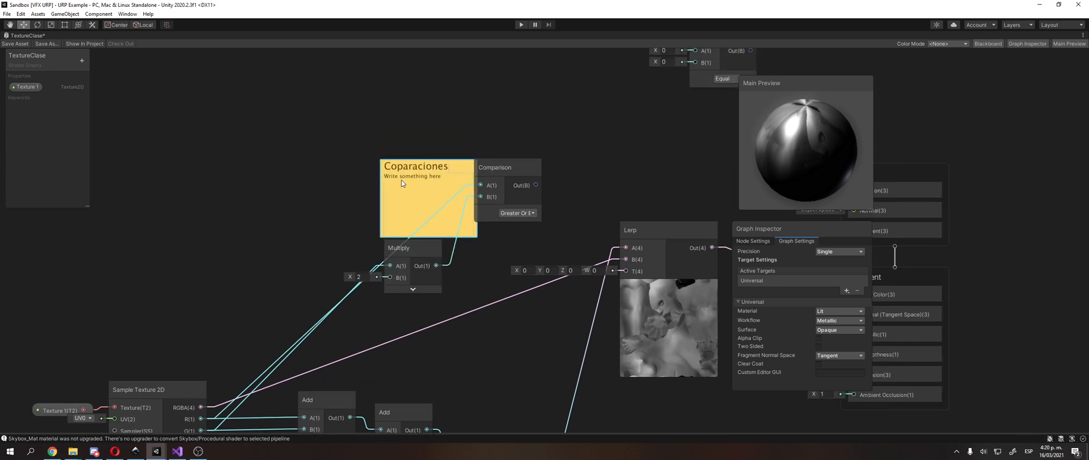
left_click_drag(458, 169, 449, 94)
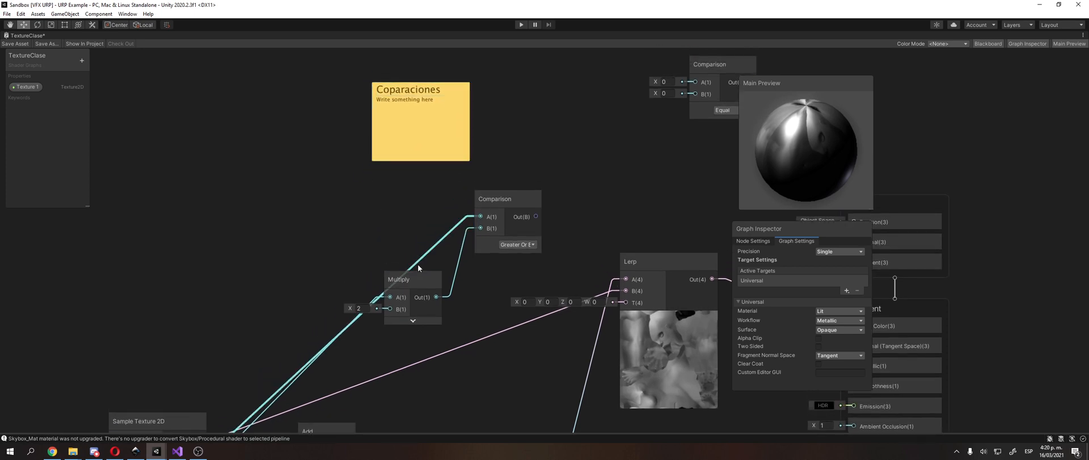
left_click_drag(423, 279, 416, 210)
middle_click_drag(526, 214, 468, 168)
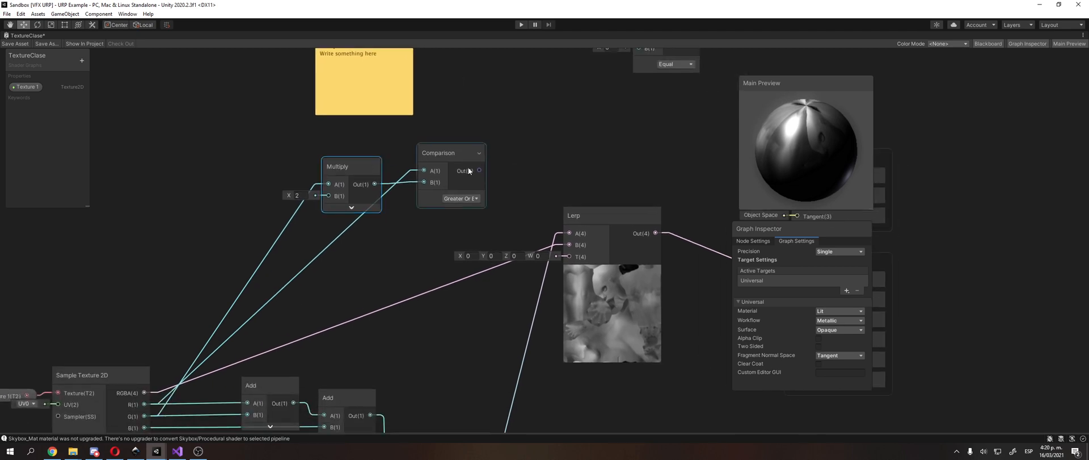
Step: Create a second Multiply node below the first, feed Sample Texture 2D's B output into its A input, and collapse its preview
right_click(366, 260)
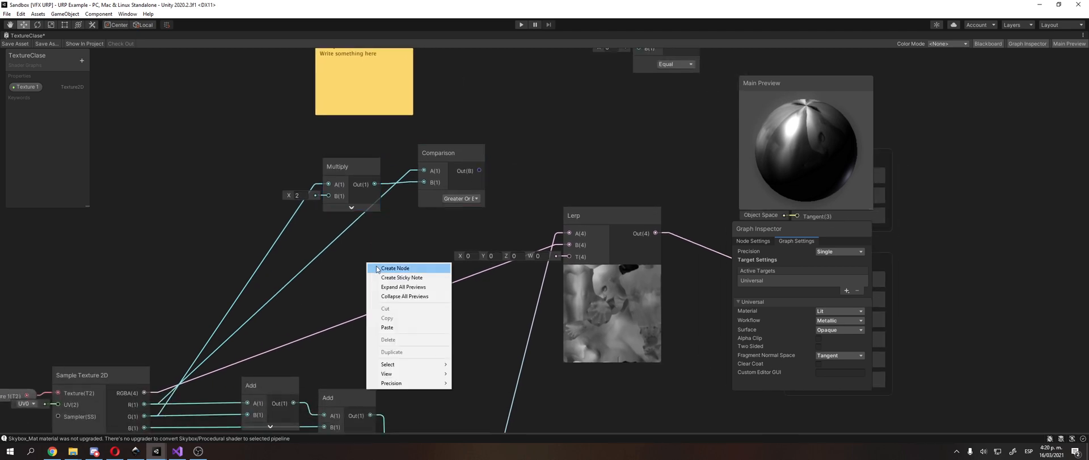
left_click(379, 269)
type("multiply")
key("Return")
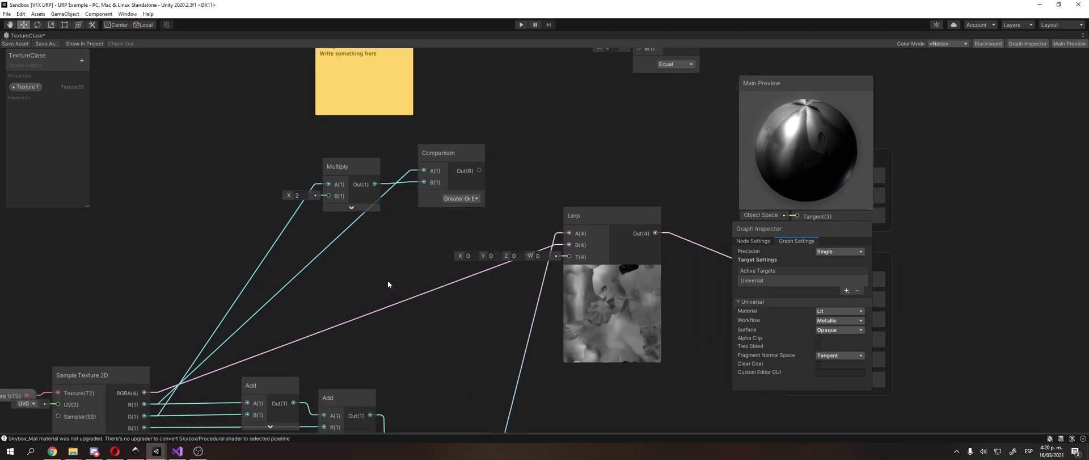
middle_click_drag(387, 280, 503, 199)
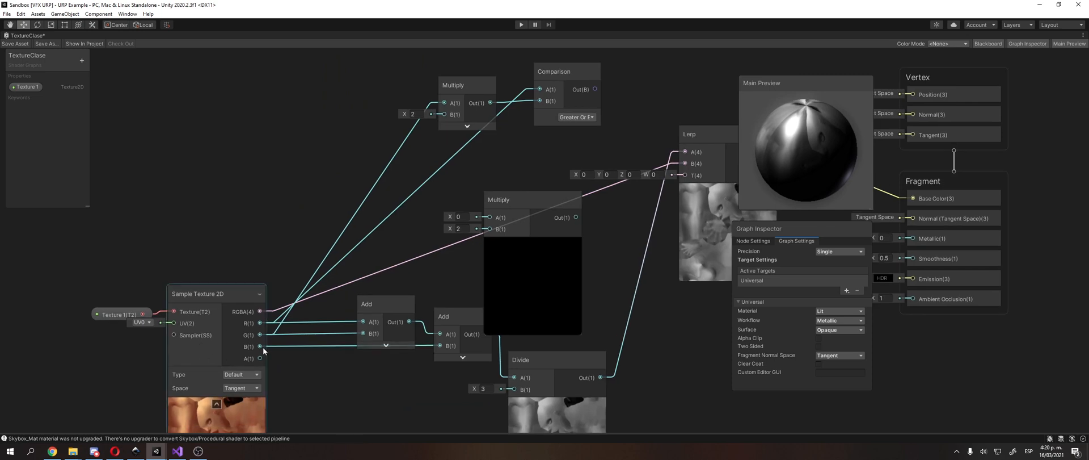
left_click_drag(261, 346, 487, 160)
left_click(468, 199)
Step: Duplicate the Greater Or Equal Comparison node and place the copy below the original
middle_click_drag(562, 85, 509, 139)
left_click(526, 121)
key("ctrl+d")
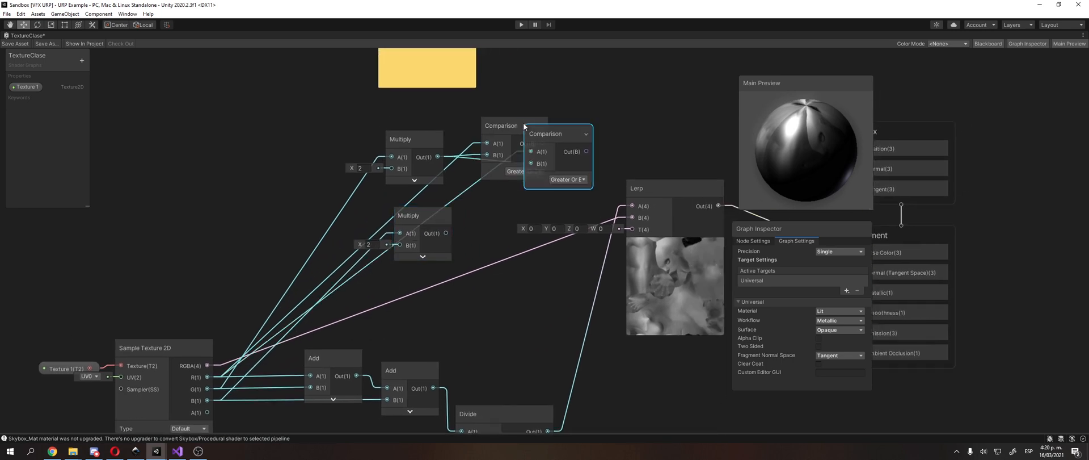
left_click_drag(549, 134, 516, 202)
Step: Replace the first Multiply's link into the second Comparison's B input with the second Multiply's output
left_click(464, 232)
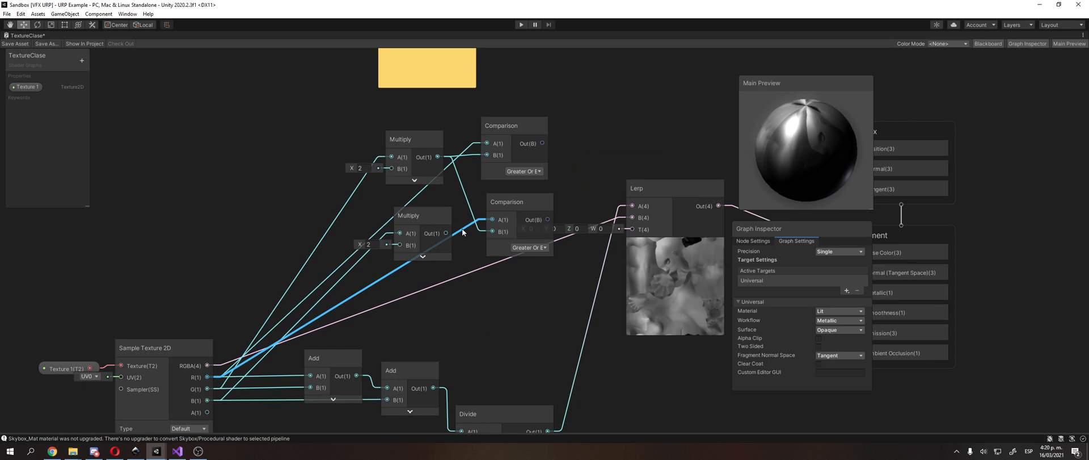
middle_click_drag(356, 244, 396, 226)
left_click_drag(458, 121, 419, 116)
left_click_drag(471, 197, 414, 189)
left_click(497, 187)
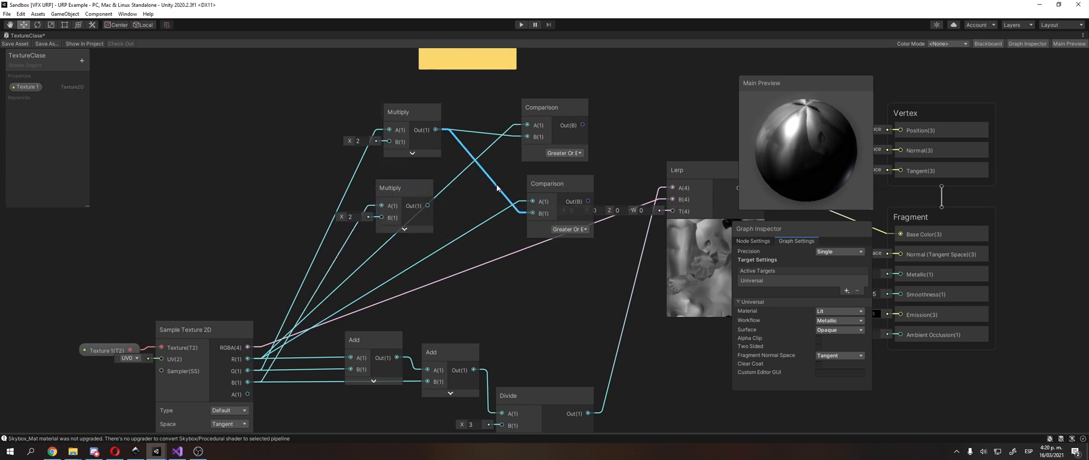
left_click_drag(429, 206, 532, 214)
left_click(469, 230)
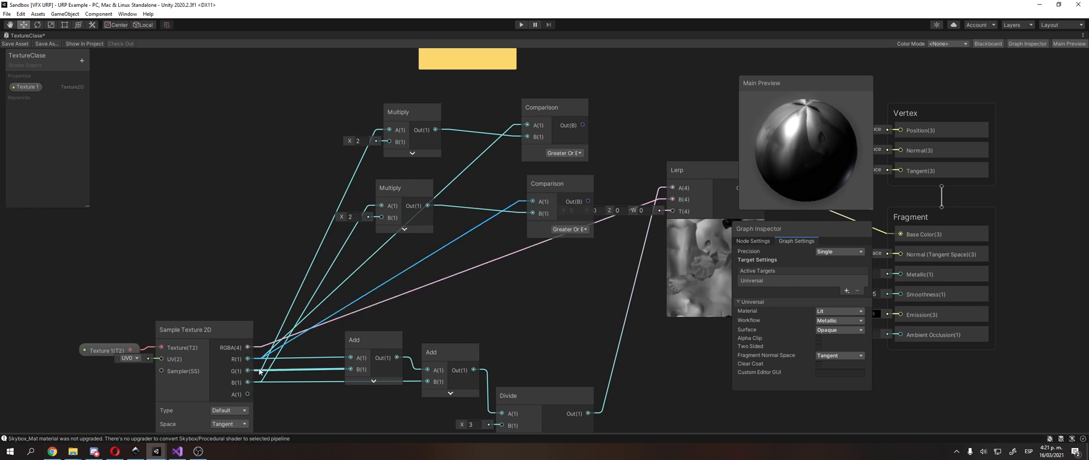
Step: Align the two Multiply nodes in one column and the two Comparison nodes in another
left_click_drag(407, 187, 414, 201)
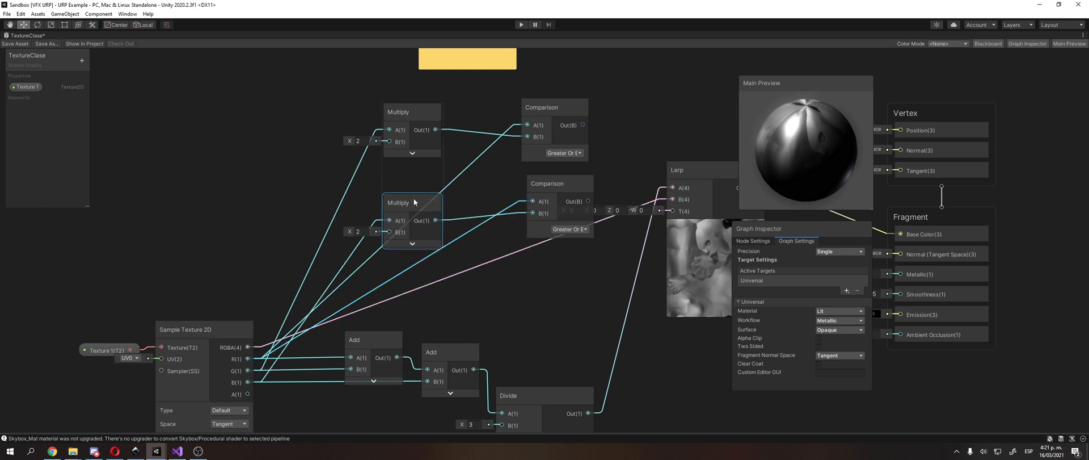
middle_click_drag(417, 205, 366, 245)
left_click_drag(519, 229, 500, 223)
left_click_drag(526, 147, 500, 141)
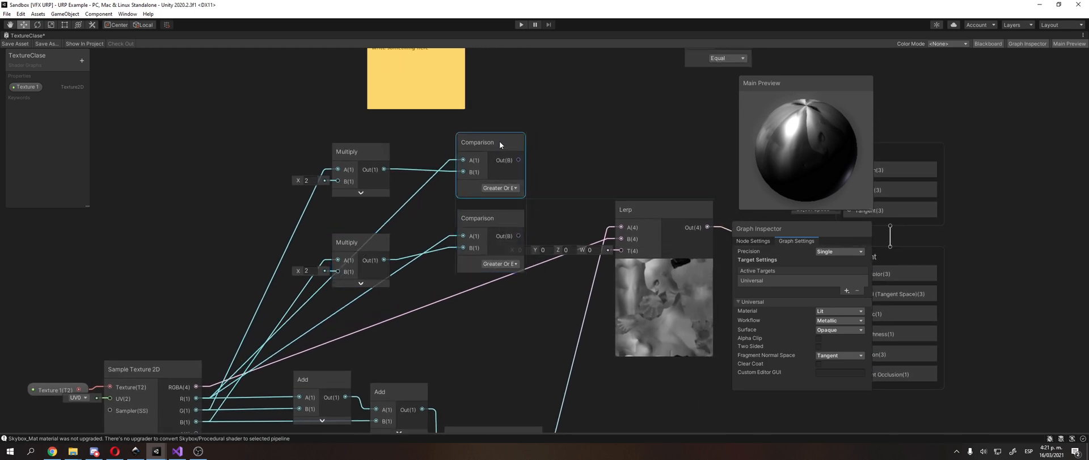
Step: Add an And node beside the two Comparison nodes and feed their outputs into its A and B inputs
right_click(603, 125)
left_click(624, 131)
type("and")
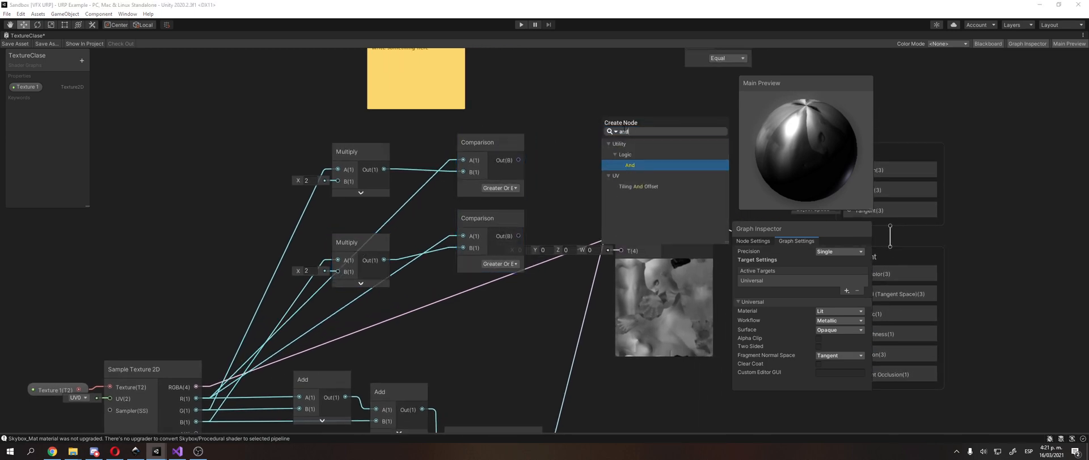
key("Return")
left_click_drag(620, 134, 594, 150)
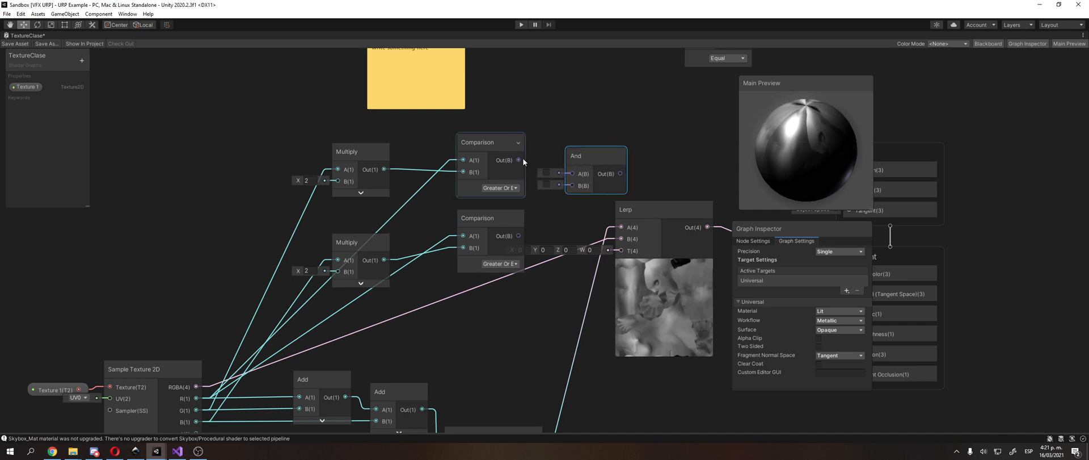
left_click_drag(519, 160, 572, 173)
left_click_drag(518, 234, 573, 184)
Step: Try to connect the And node's output to the Lerp node's T input
middle_click_drag(627, 171, 558, 153)
left_click_drag(524, 230, 548, 232)
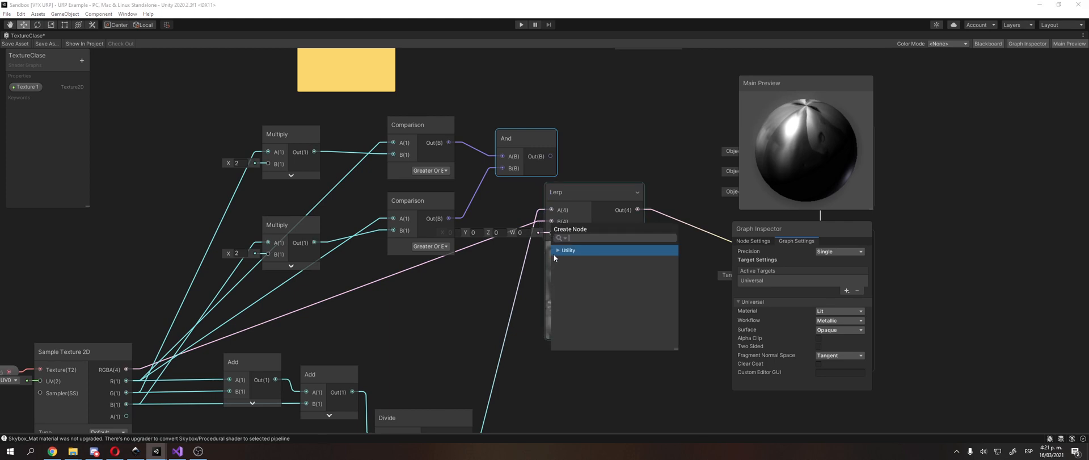
left_click(632, 145)
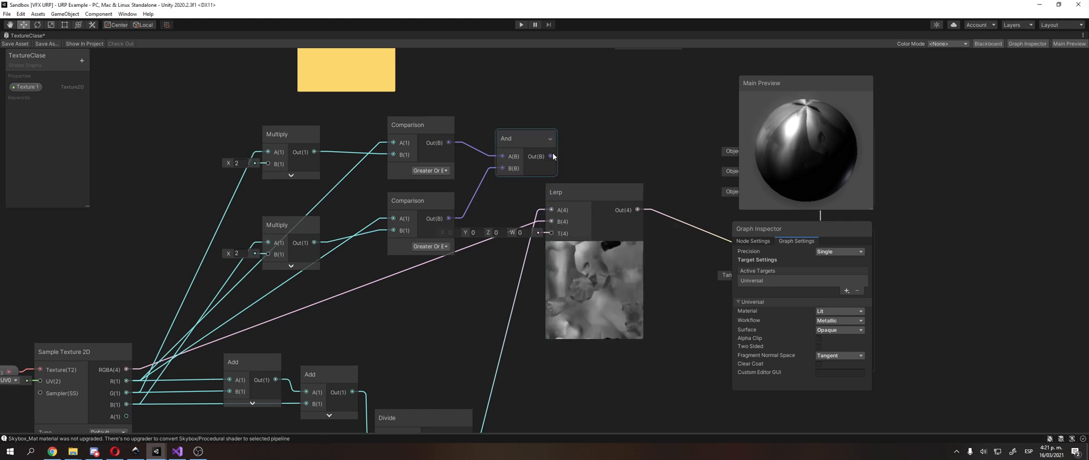
left_click_drag(553, 235, 552, 235)
left_click(596, 134)
Step: Delete the unconnected Equal Comparison node and move the Lerp node further down, away from the And node
left_click_drag(529, 129, 517, 134)
middle_click_drag(518, 130, 496, 211)
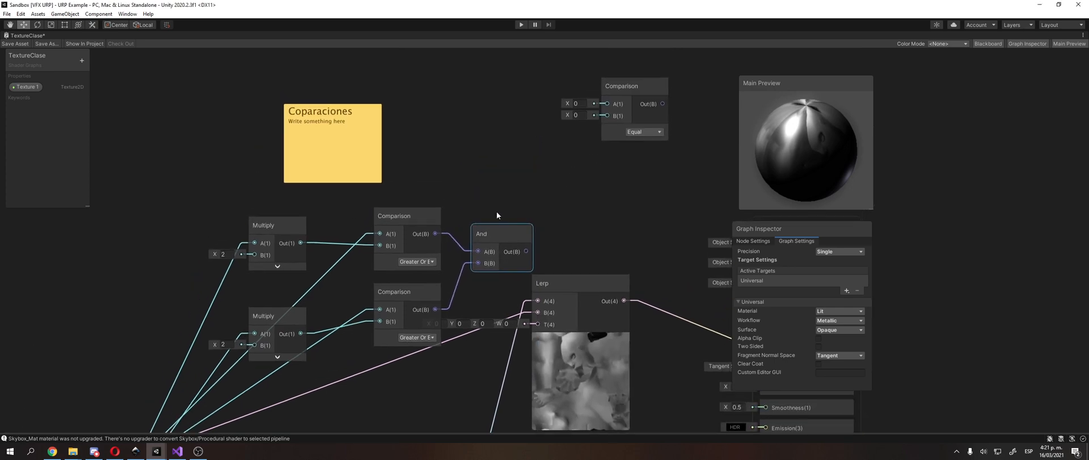
middle_click_drag(562, 186, 457, 117)
left_click(536, 76)
key("Delete")
left_click_drag(439, 209, 465, 304)
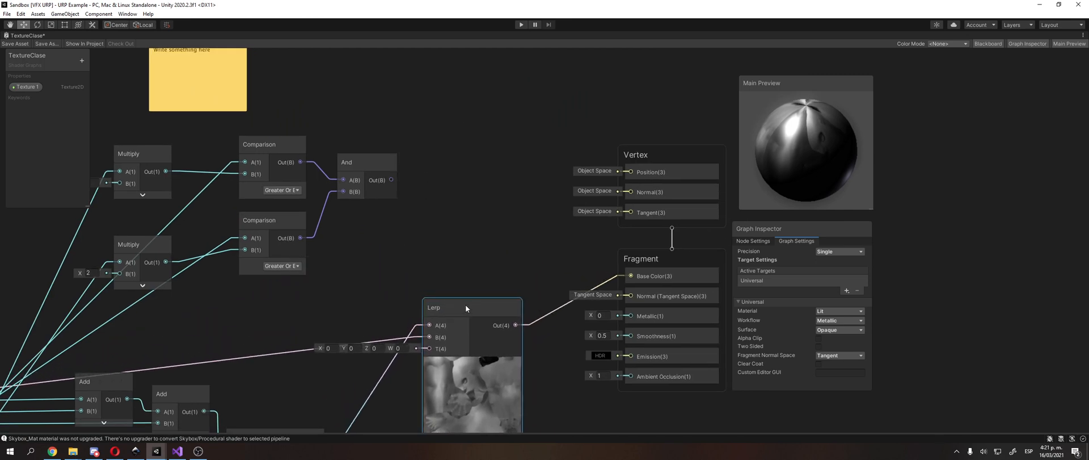
Step: Try converting the And result by creating an Integer node and linking the And output to it, and delete the Integer node
right_click(453, 155)
left_click(478, 162)
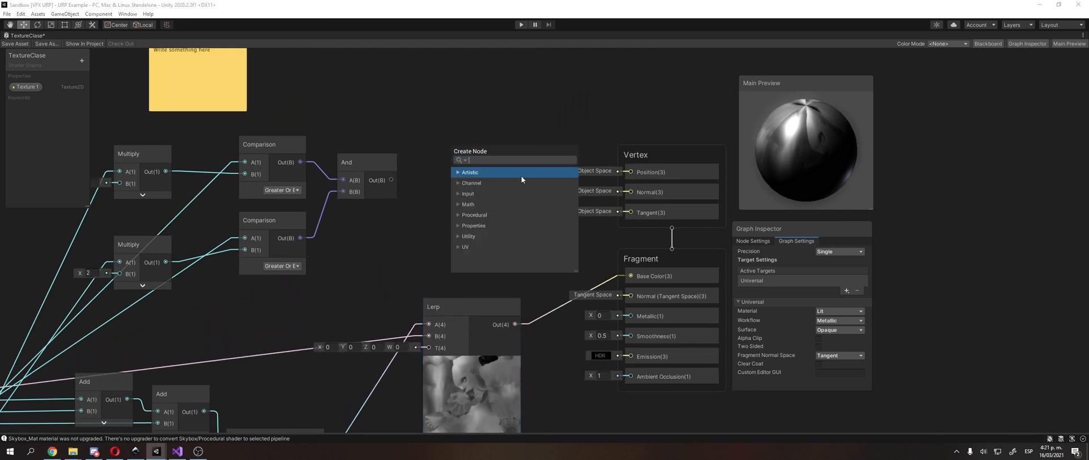
type("int")
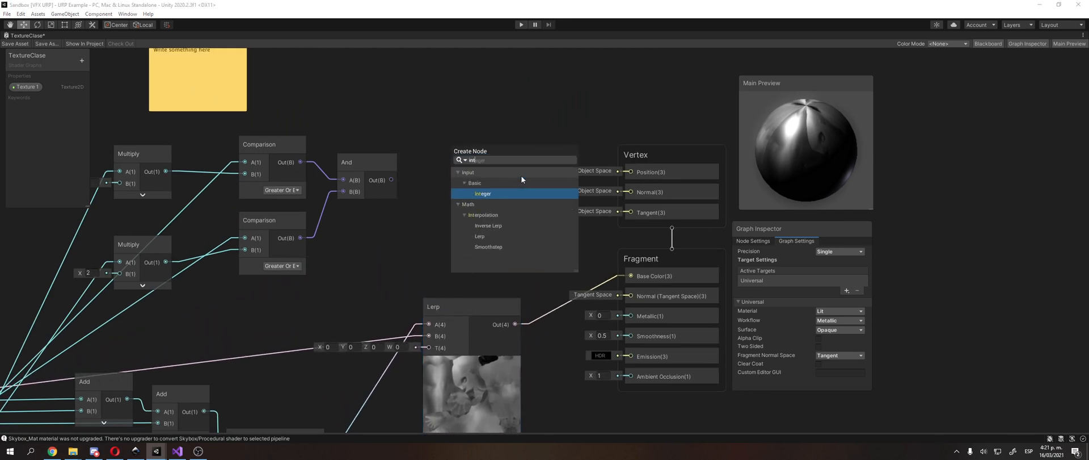
key("Return")
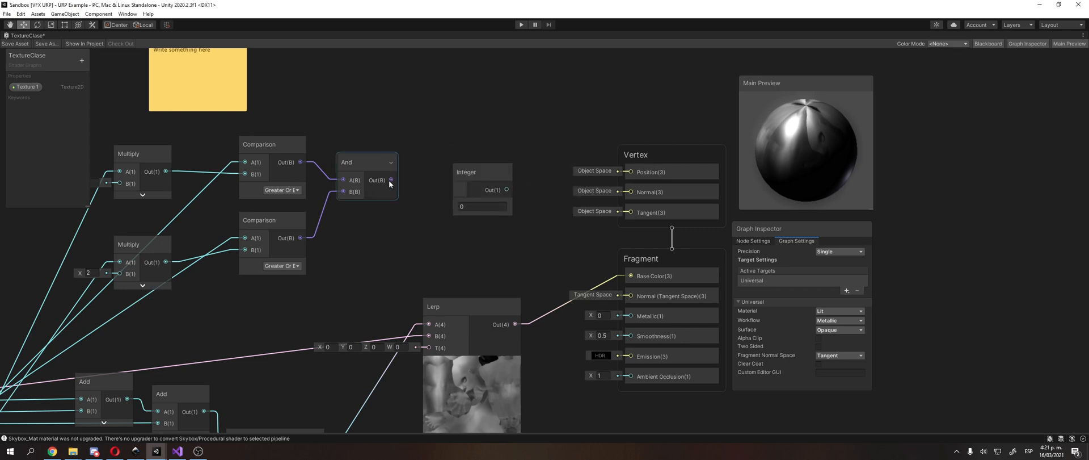
left_click_drag(389, 181, 505, 187)
left_click(477, 165)
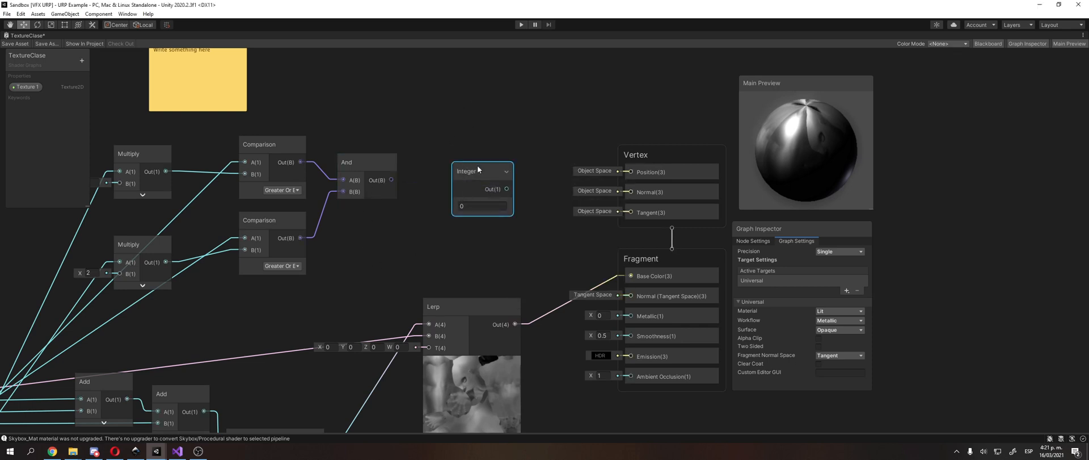
key("Delete")
Step: Switch to the web browser, search for "bool to int shadergraph" and read the Unity manual's Boolean Node page
left_click(115, 451)
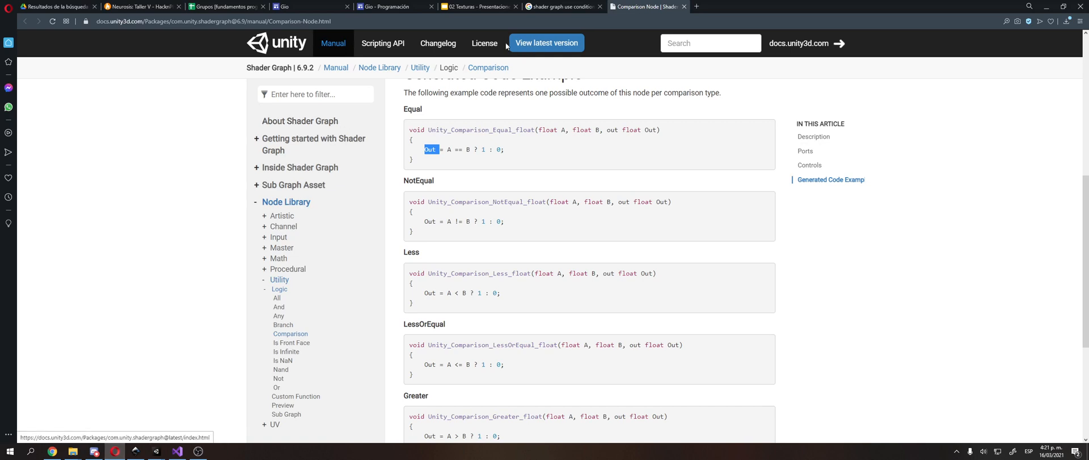
left_click(613, 21)
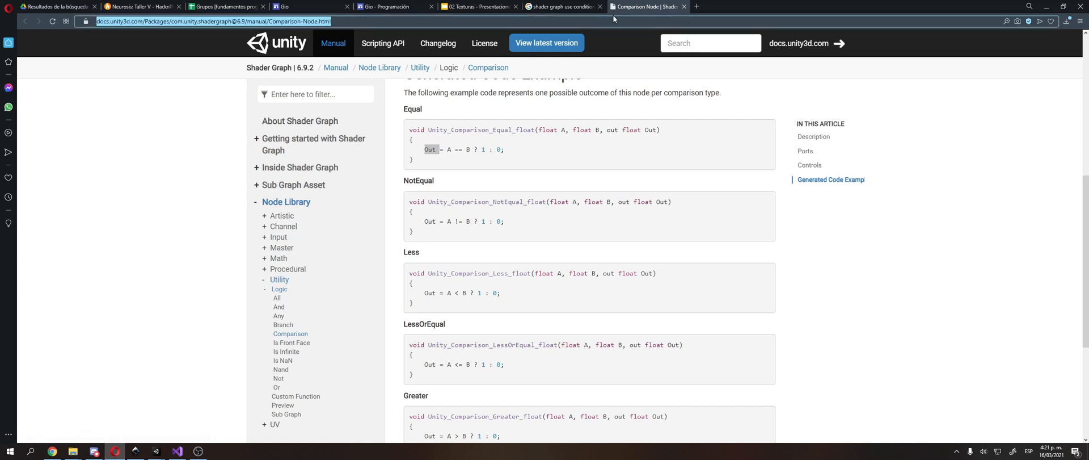
type("bool t")
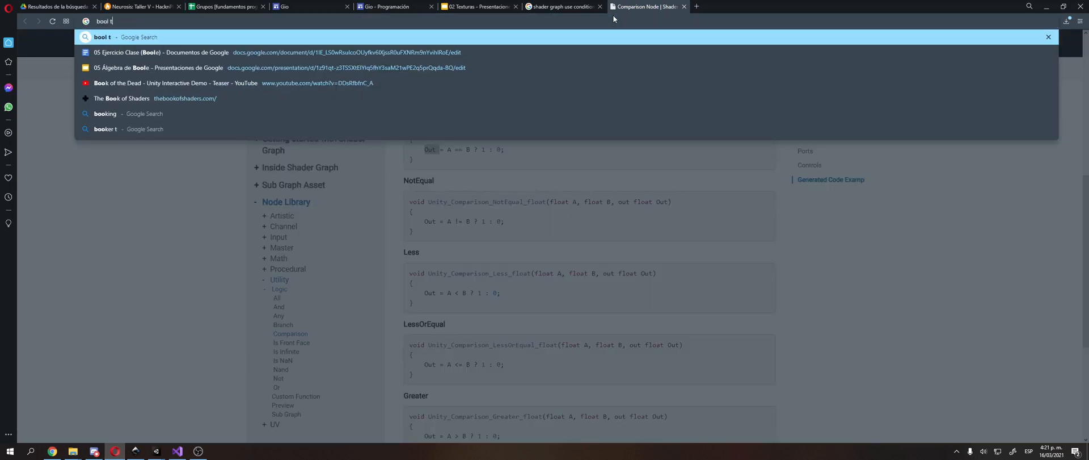
type("o int shadergraph")
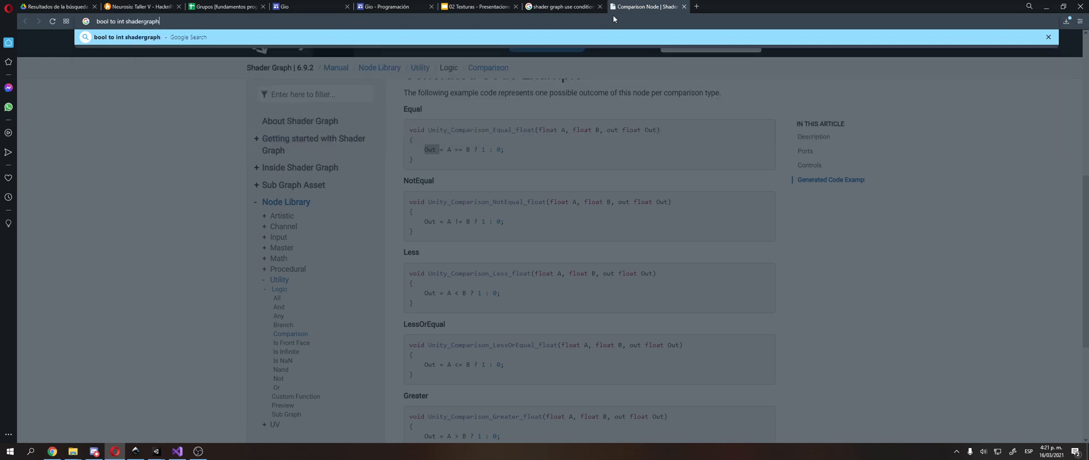
key("Return")
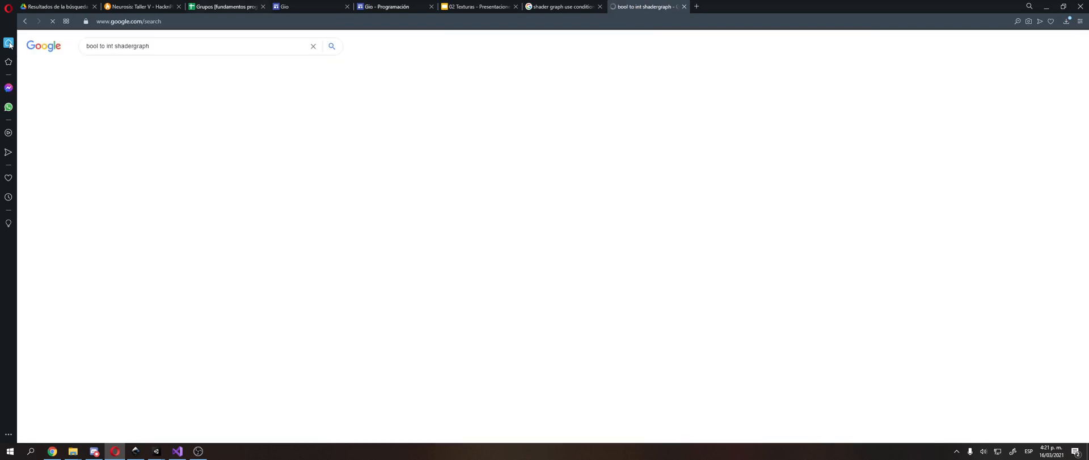
left_click(149, 127)
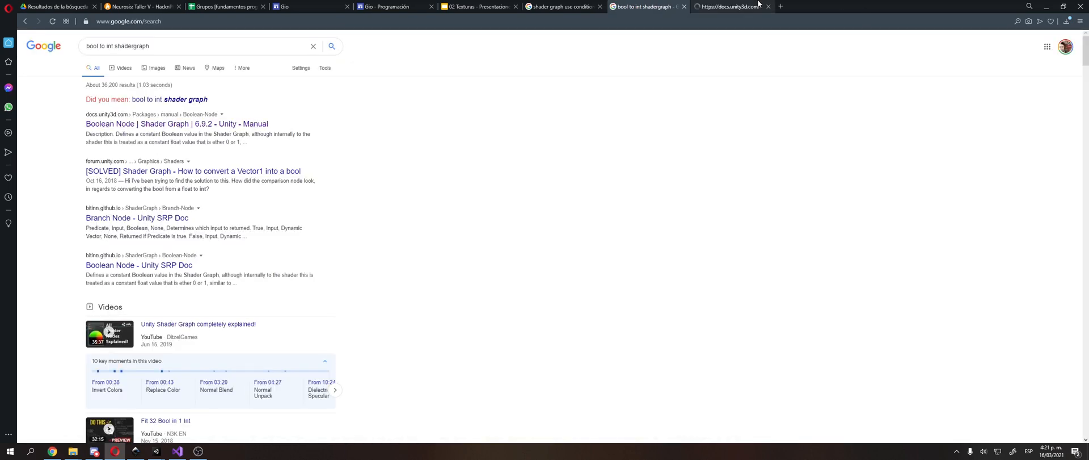
scroll(655, 224, "up", 2)
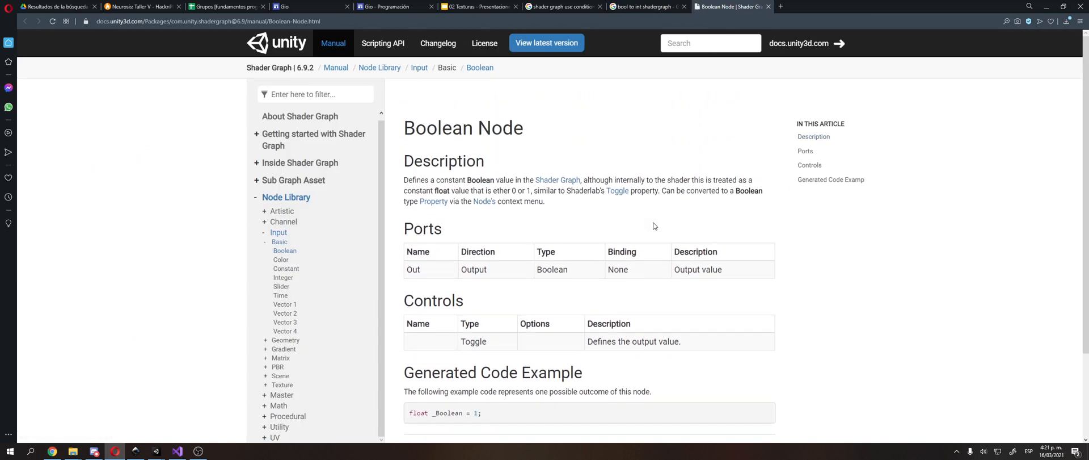
scroll(618, 237, "down", 3)
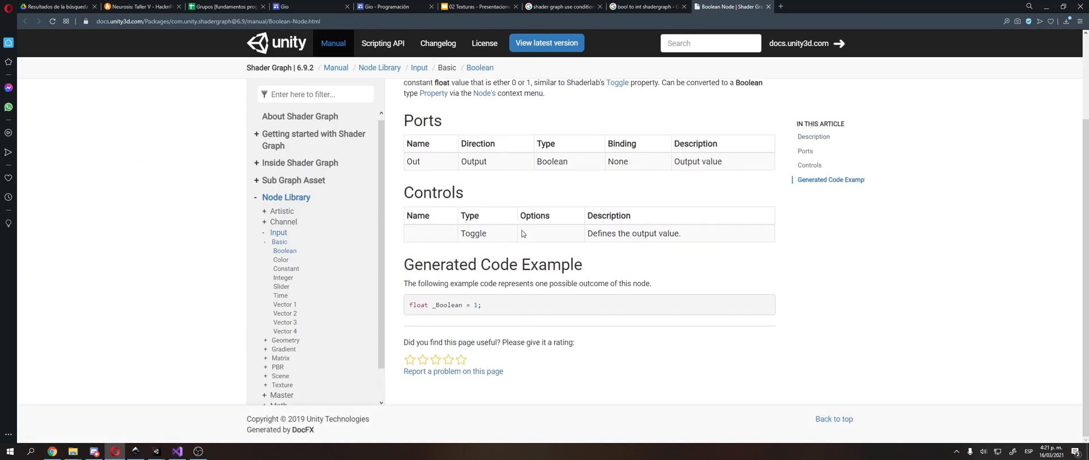
scroll(464, 329, "up", 2)
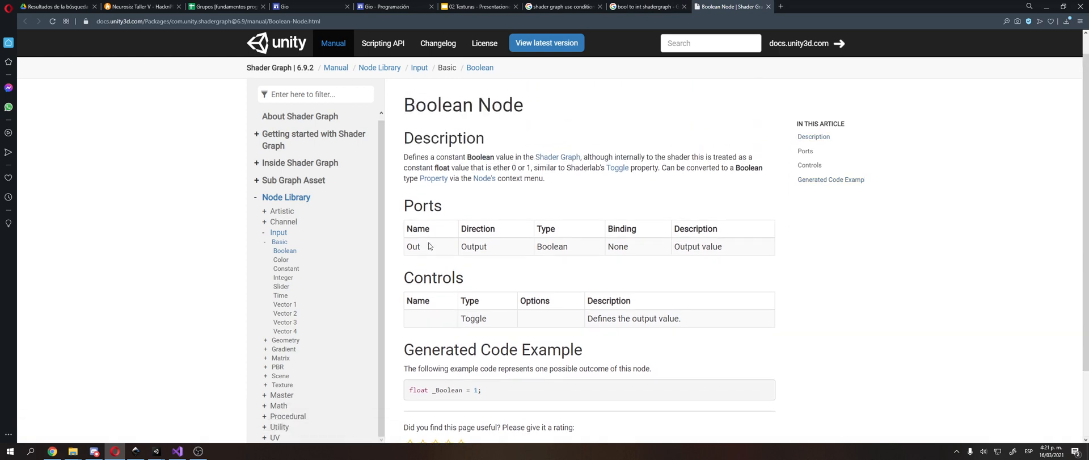
Step: Switch back to Unity, try linking the And output to a new Boolean node, and delete the Boolean node
key("alt+Tab")
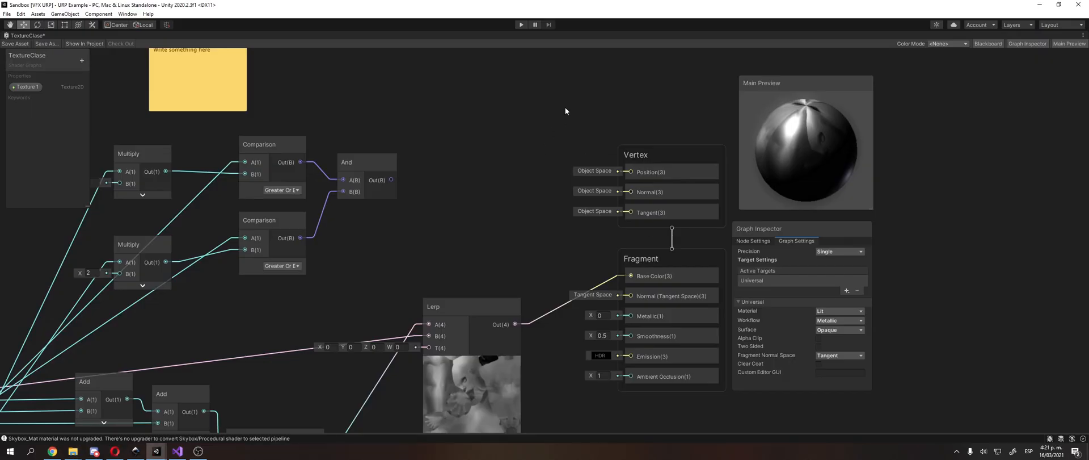
right_click(566, 107)
left_click(577, 113)
type("boolean")
key("Return")
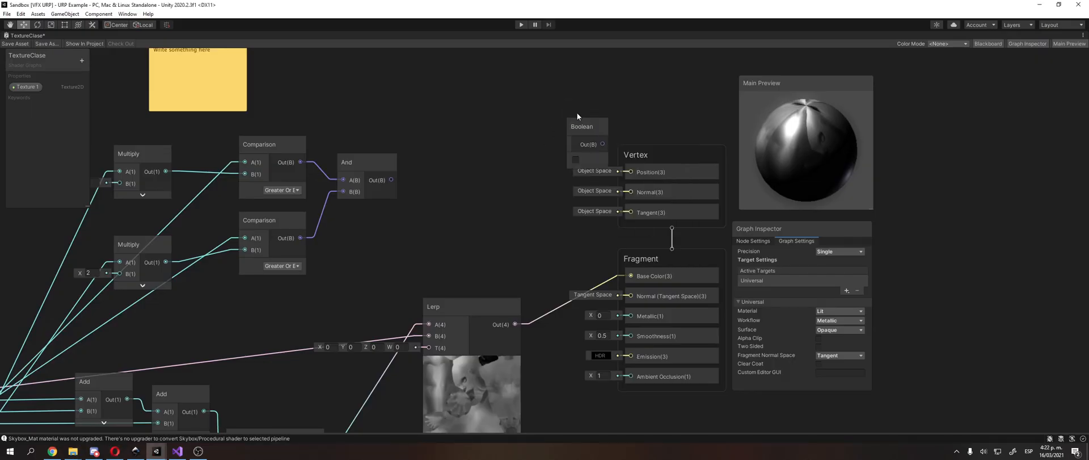
left_click_drag(583, 125, 421, 203)
left_click(505, 171)
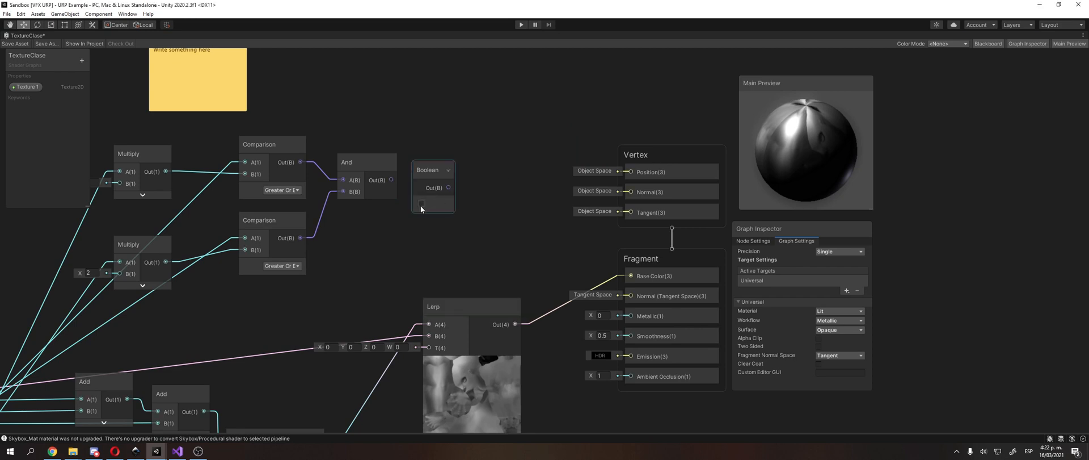
left_click_drag(391, 179, 424, 206)
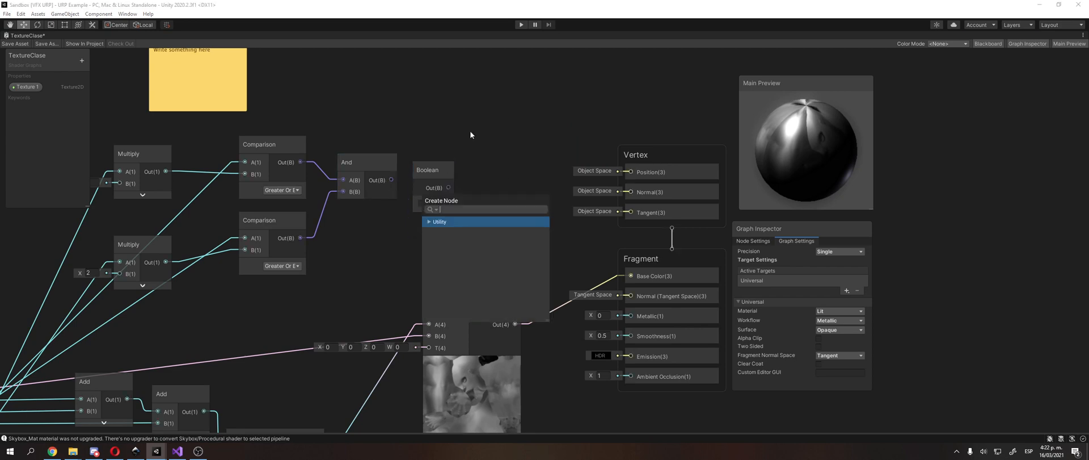
left_click(469, 131)
left_click(437, 165)
key("Delete")
Step: Switch to the browser's search results and read the Unity forum thread on converting a Vector1 into a bool
key("alt+Tab")
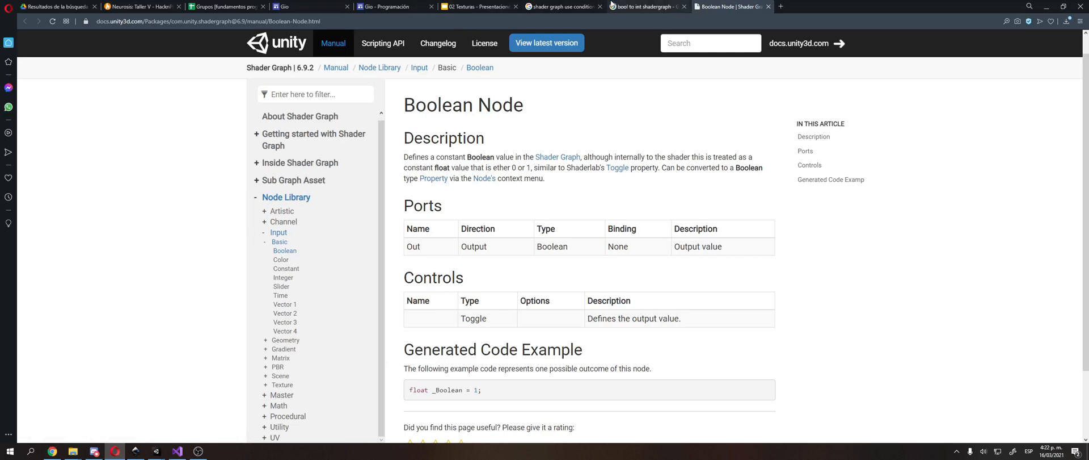
left_click(644, 6)
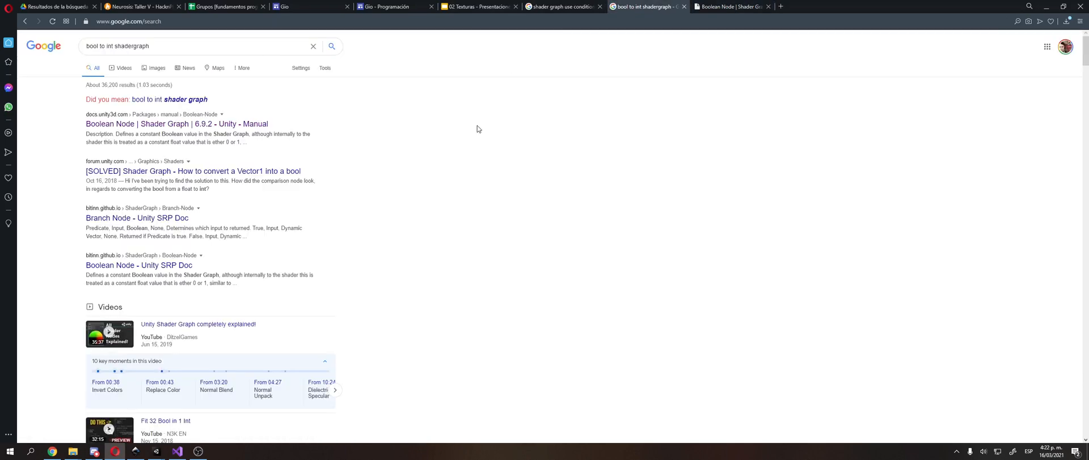
left_click(241, 171)
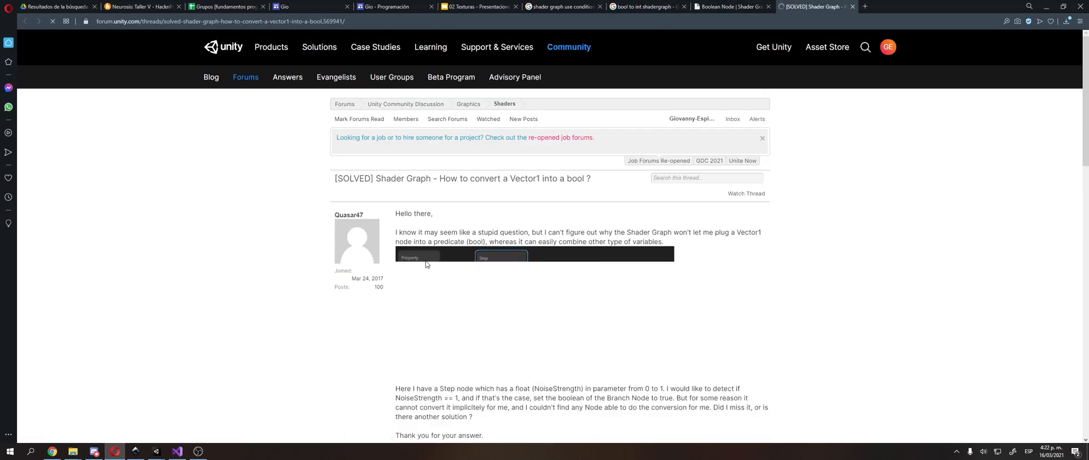
scroll(438, 181, "down", 3)
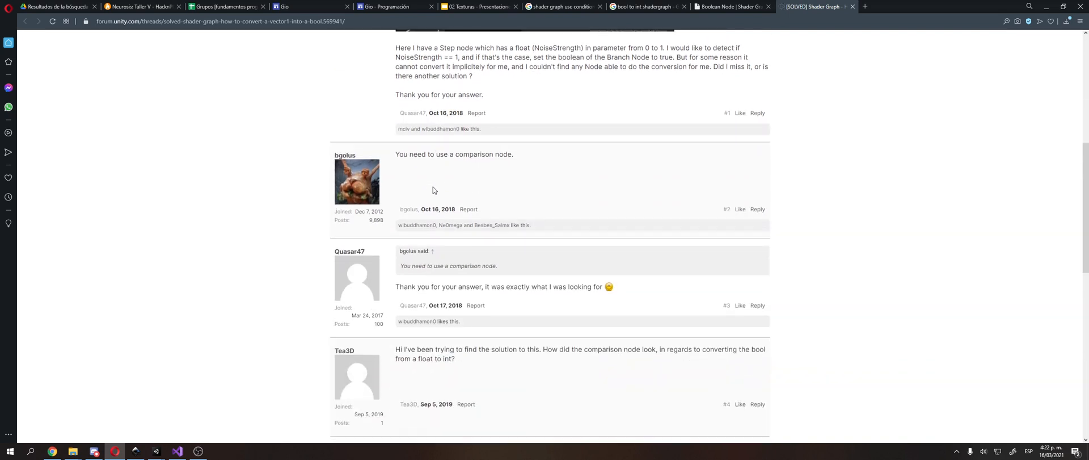
scroll(437, 182, "down", 2)
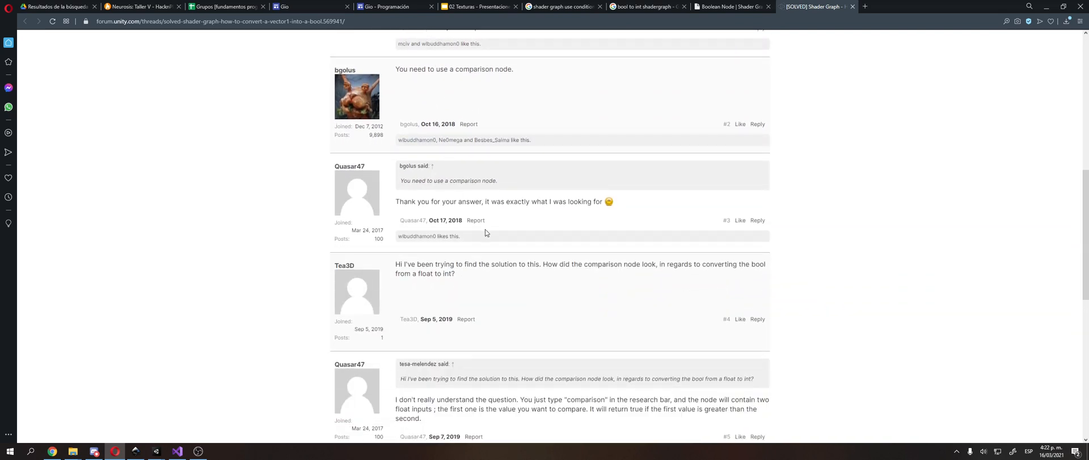
Step: Switch back to Unity, create a new Comparison node and place it beside the And node
key("alt+Tab")
middle_click_drag(350, 152, 404, 160)
right_click(489, 149)
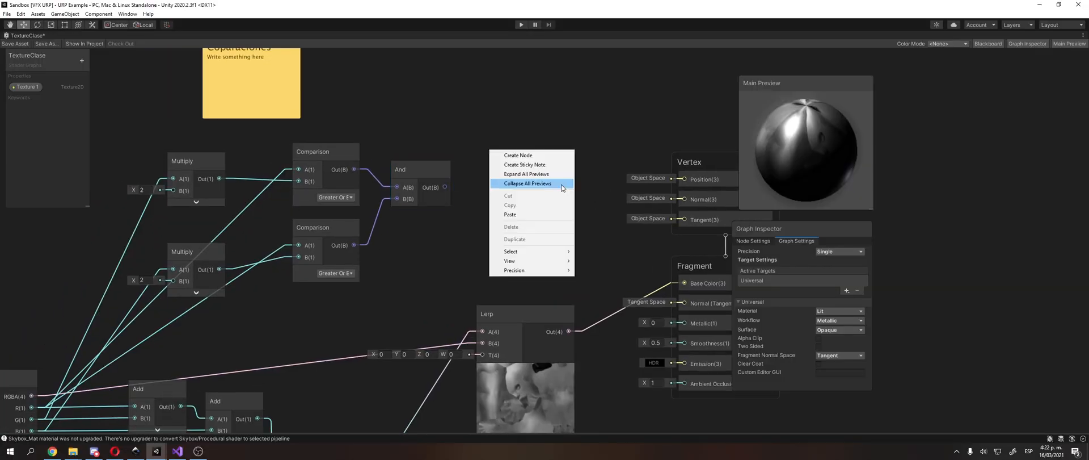
left_click(562, 155)
type("comp")
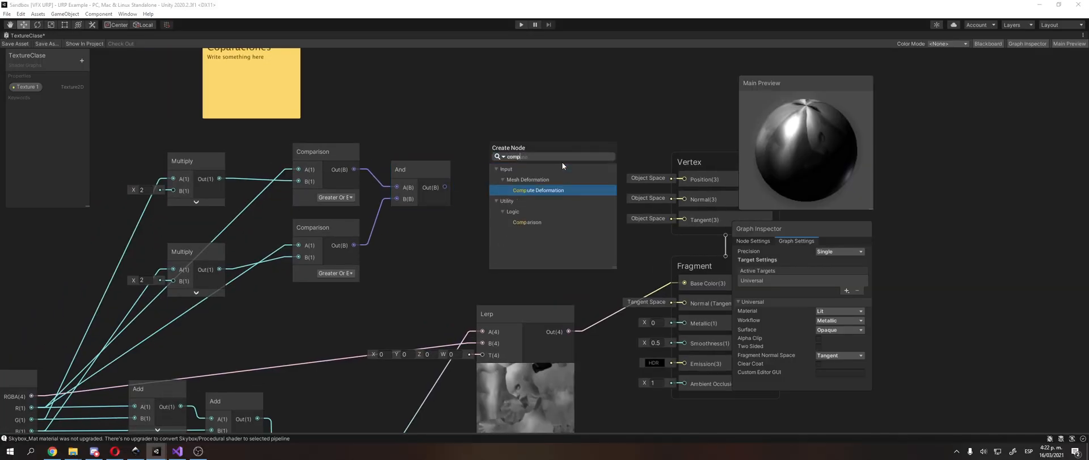
key("Down")
key("Down")
key("Down")
key("Return")
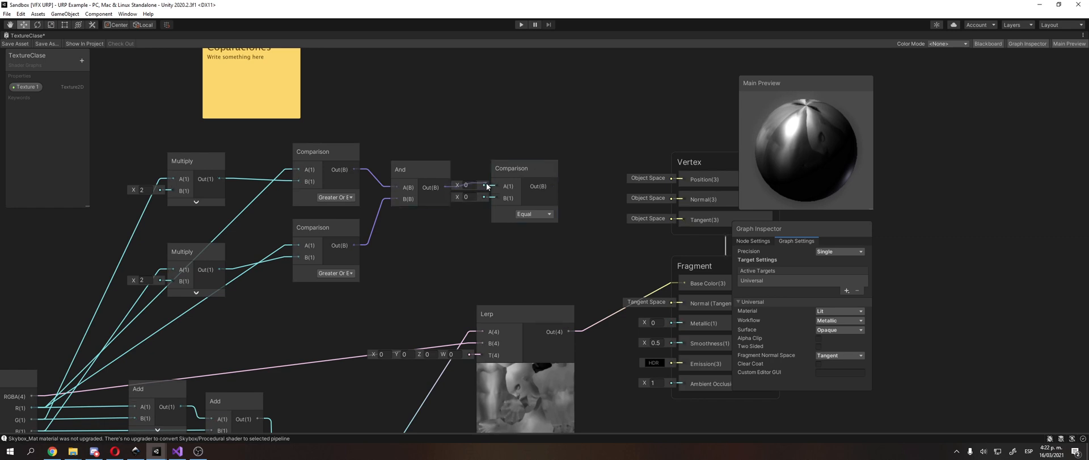
left_click_drag(499, 191, 549, 185)
left_click(536, 173)
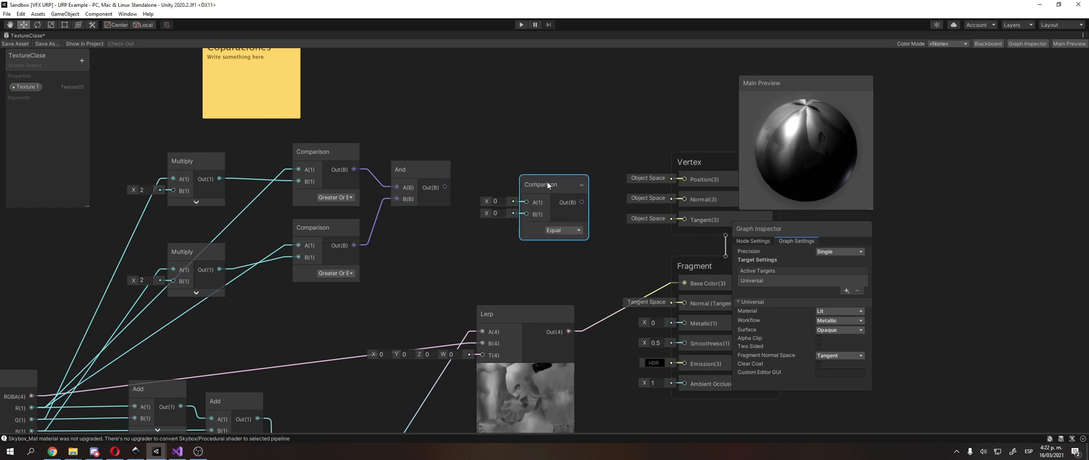
Step: View the new Comparison node's comparison types and try to connect the And output to its A input
left_click(550, 230)
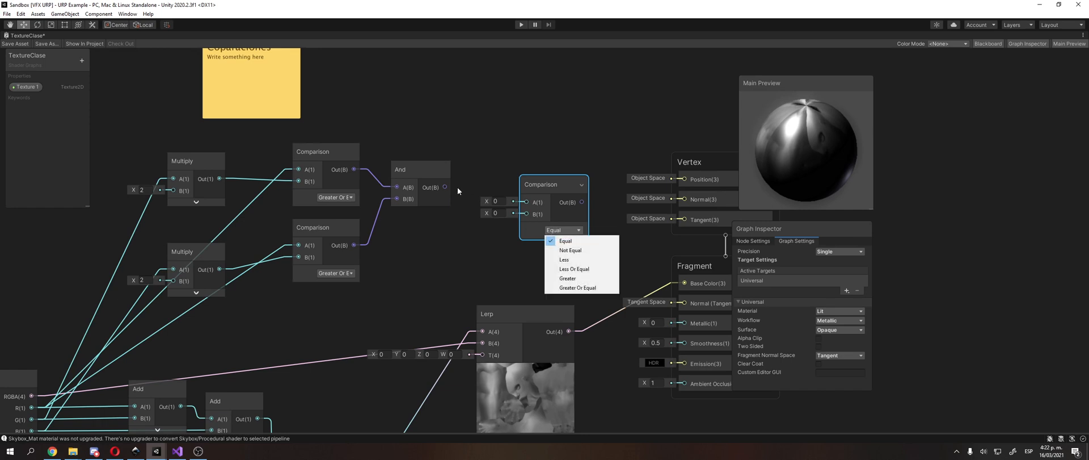
left_click_drag(446, 187, 526, 199)
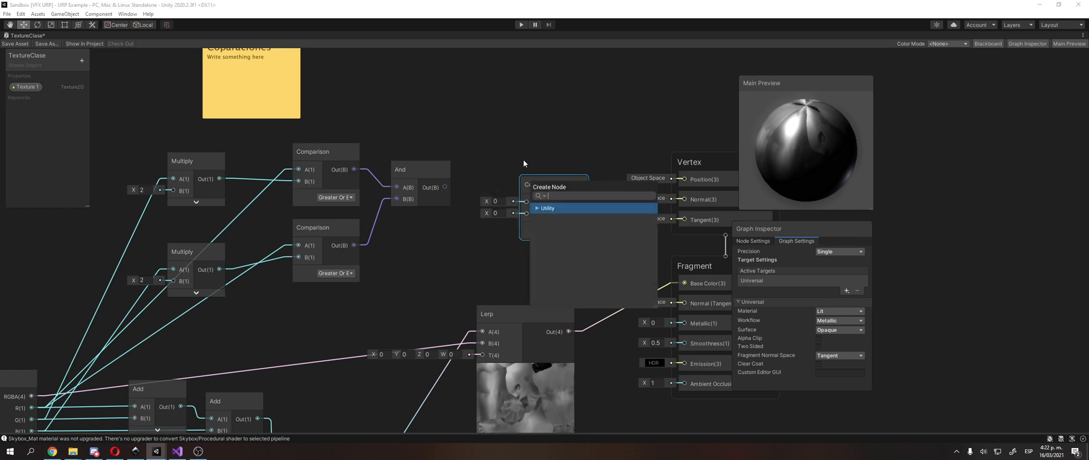
left_click(524, 159)
Step: Switch to the browser, look through the "bool to int shadergraph" search results and open the Boolean Node 10.3.1 documentation
key("alt+Tab")
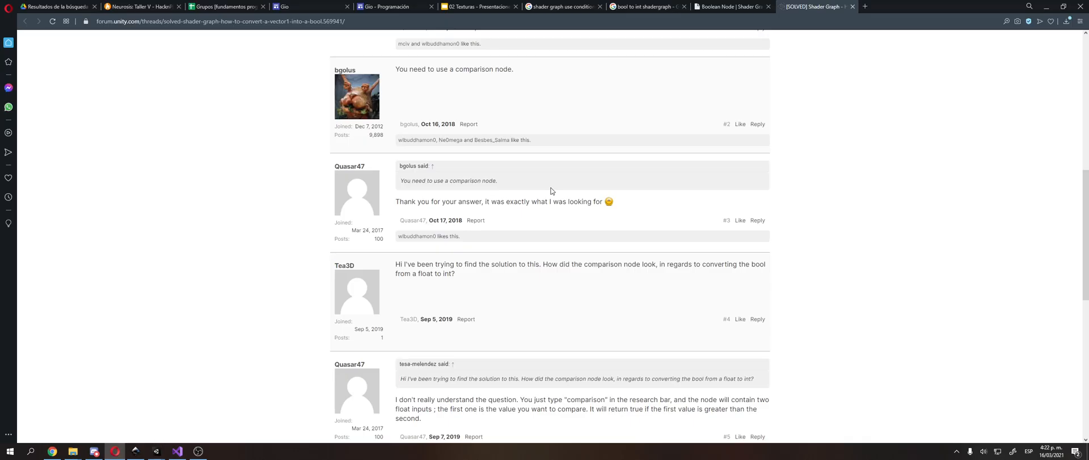
left_click(647, 7)
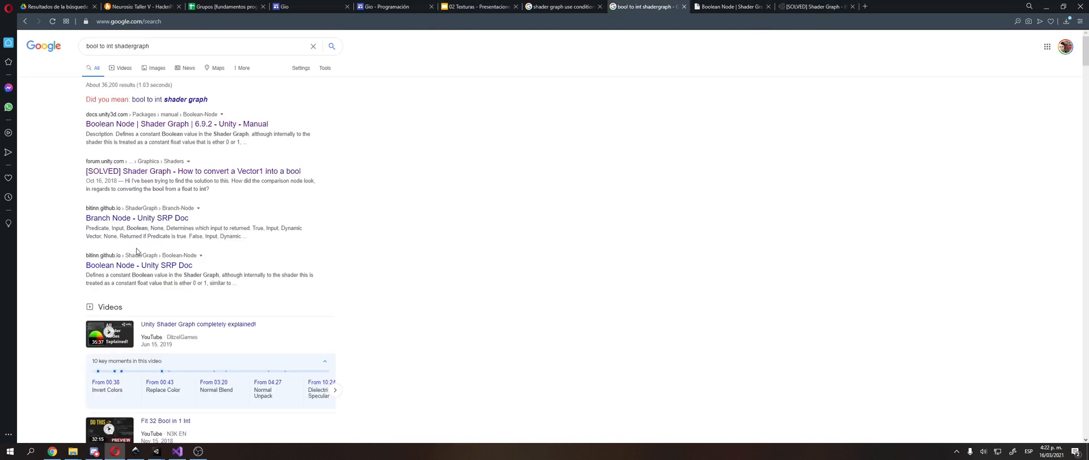
scroll(169, 232, "down", 3)
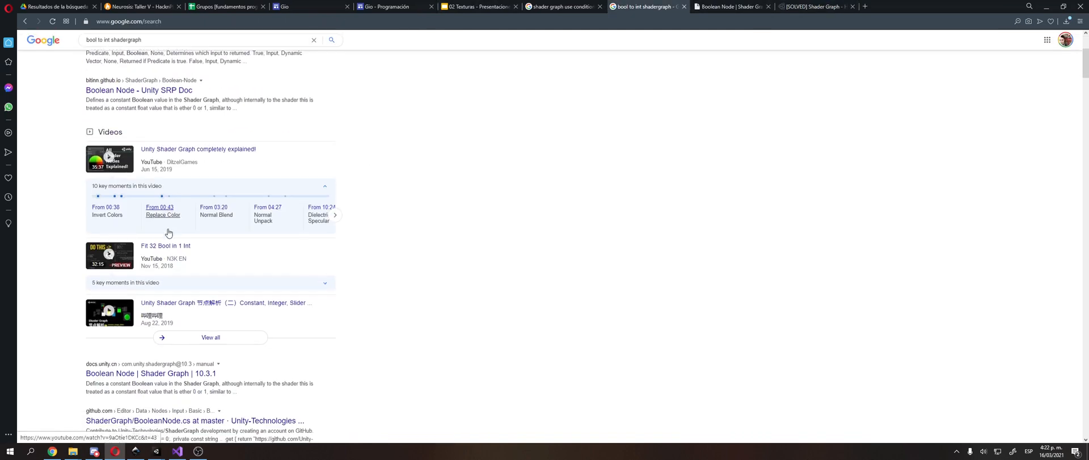
scroll(168, 233, "down", 2)
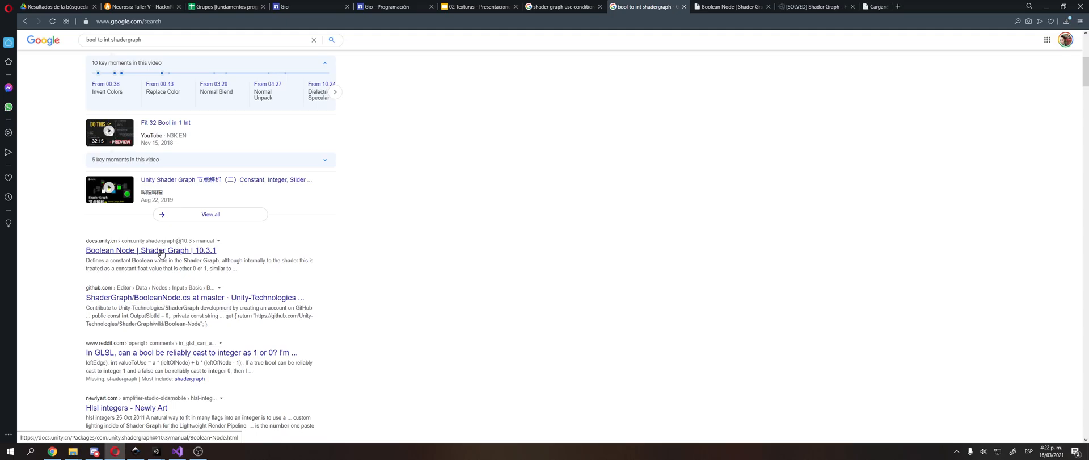
Step: Switch back to Unity and delete the And node that joins the two Comparison nodes
key("alt+Tab")
middle_click_drag(432, 262, 495, 253)
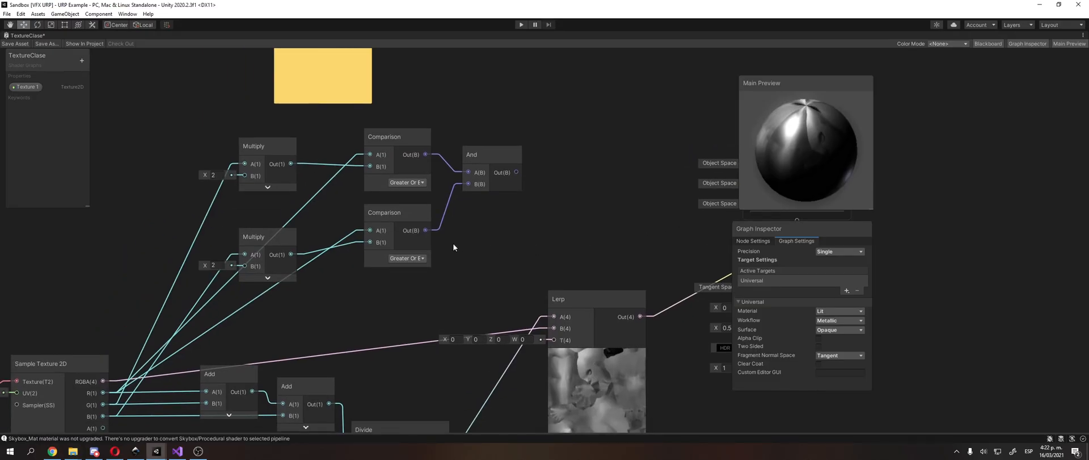
left_click(421, 169)
left_click(398, 236)
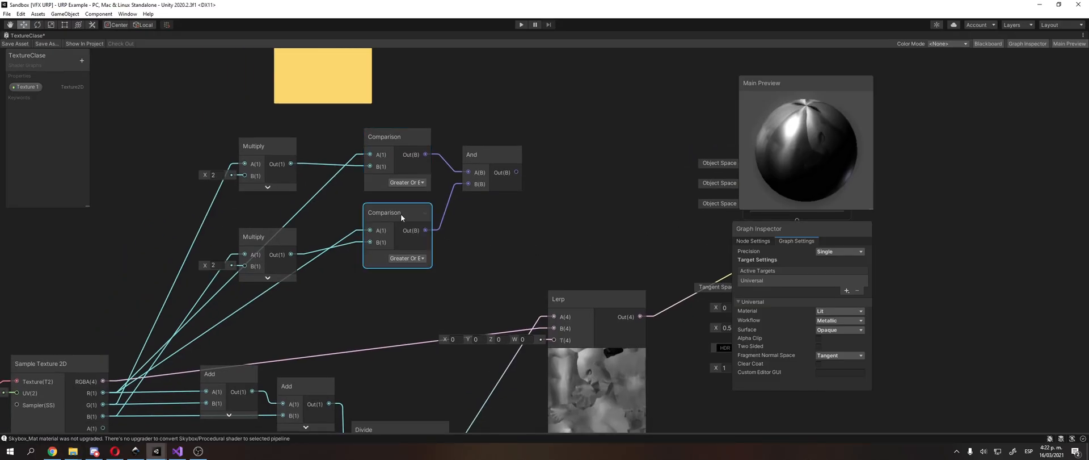
left_click(402, 173)
left_click(404, 219)
left_click(480, 146)
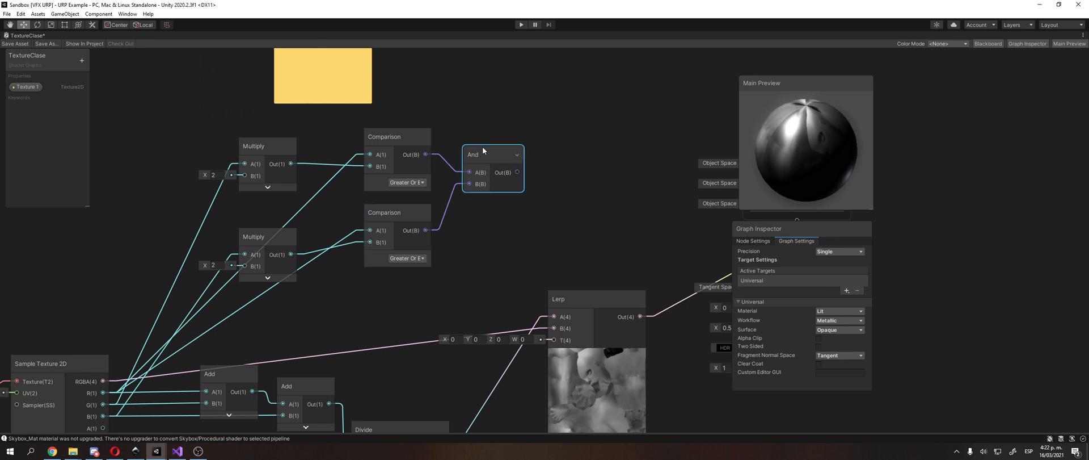
key("Delete")
Step: Create a Multiply node and try to connect the upper Comparison node's output to its A input
middle_click_drag(534, 137, 452, 177)
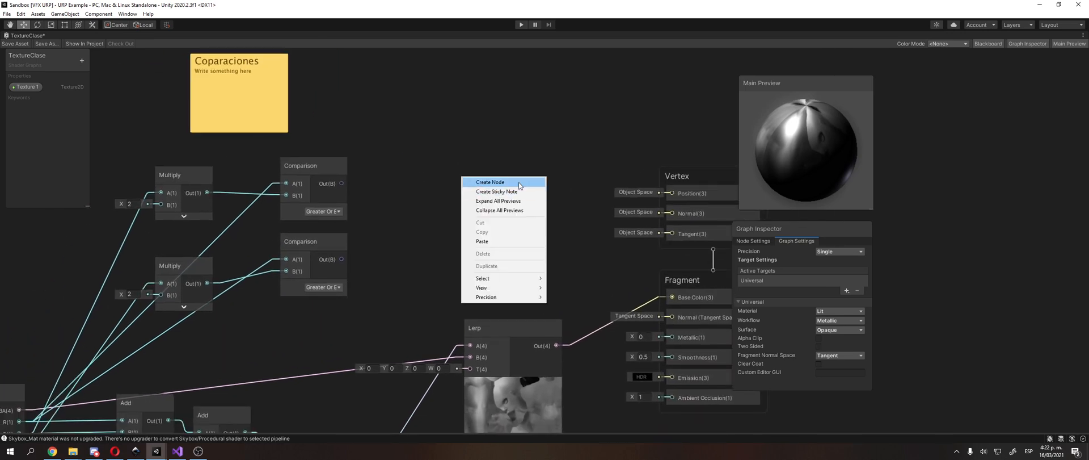
left_click(519, 182)
type("and")
key("Return")
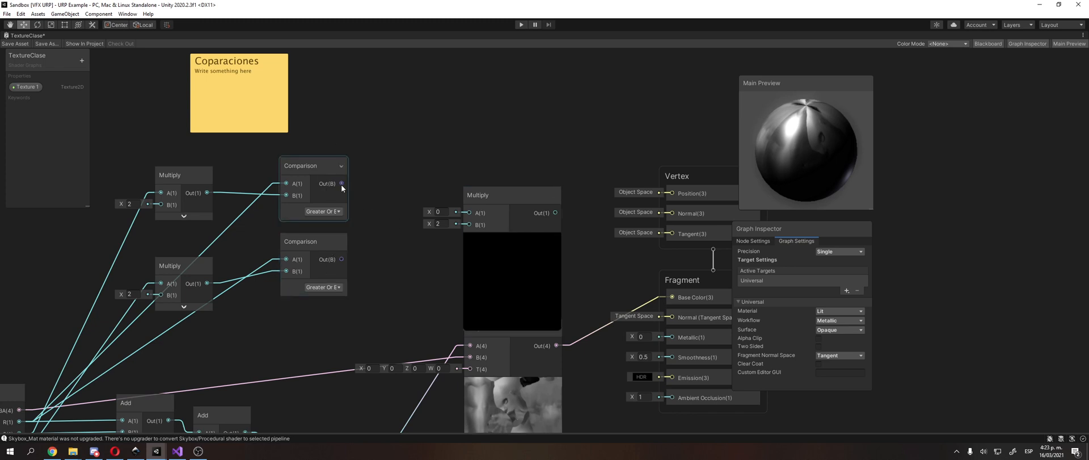
left_click_drag(342, 185, 468, 211)
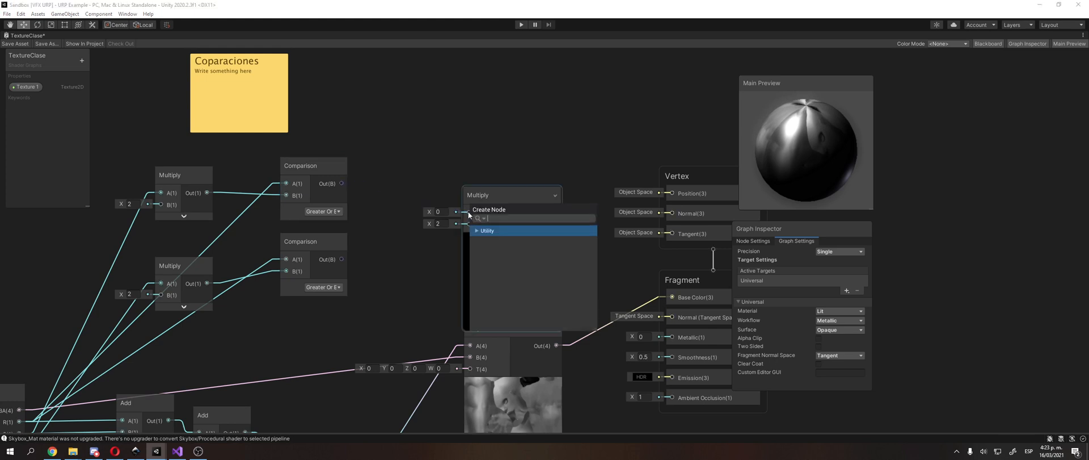
left_click(352, 268)
Step: Place the new Multiply node beside the upper Comparison node and collapse its preview
middle_click_drag(259, 169, 287, 150)
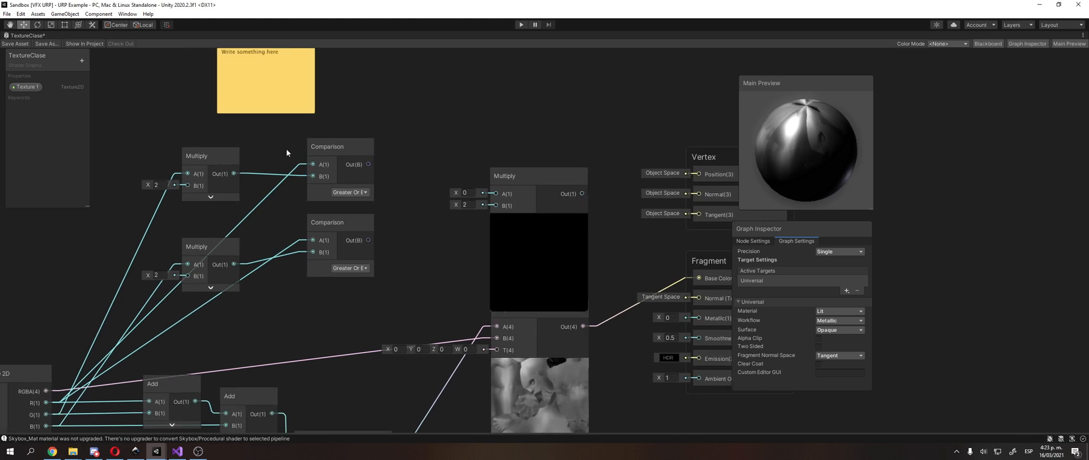
left_click_drag(369, 164, 477, 143)
left_click(486, 134)
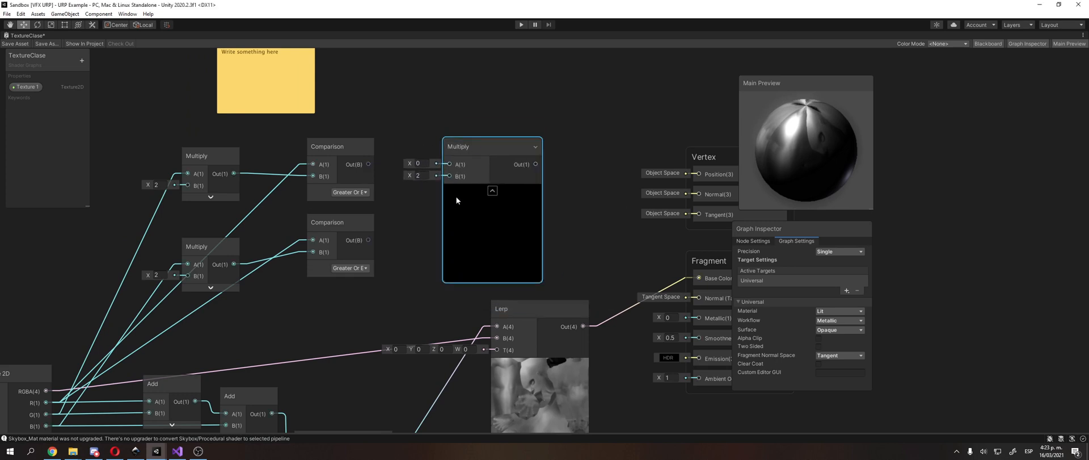
left_click(492, 192)
scroll(397, 238, "up", 3)
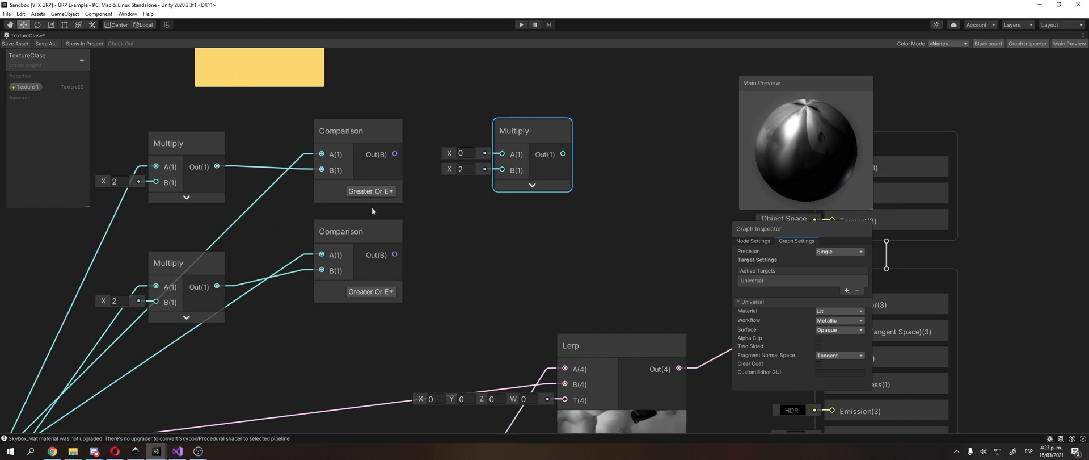
Step: Try again to link the upper Comparison node's output to the collapsed Multiply node's A input
left_click(375, 155)
left_click_drag(395, 155, 504, 152)
left_click(414, 122)
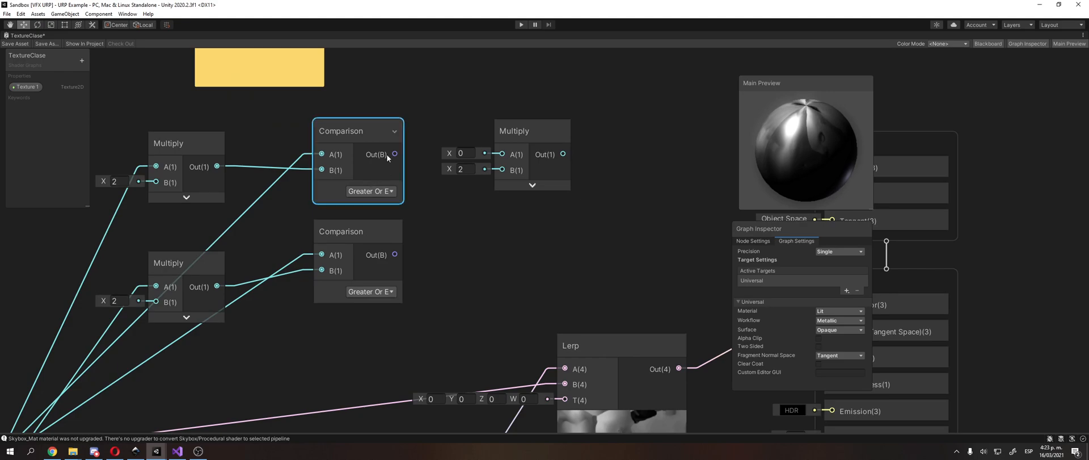
Step: Switch to the browser to view the Boolean Node documentation page, and return to the graph in Unity
key("alt+Tab")
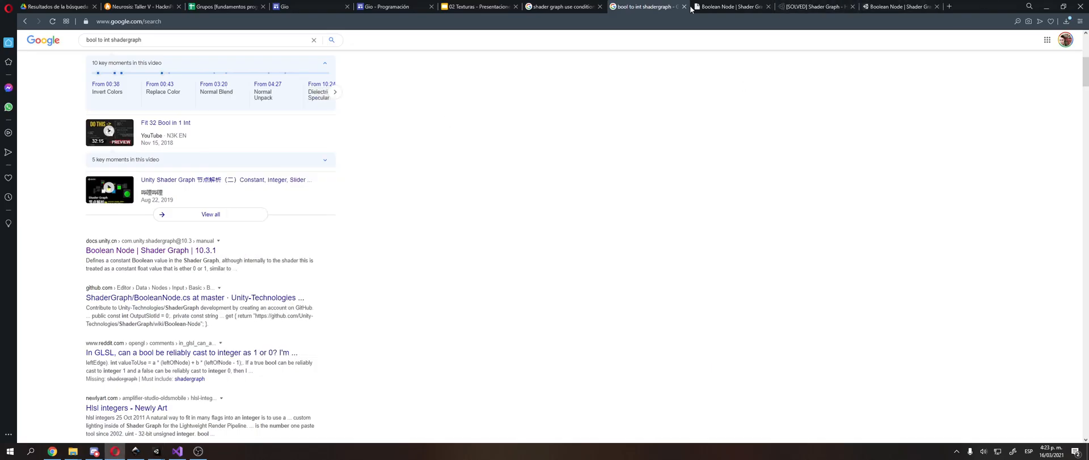
left_click(804, 13)
left_click(904, 6)
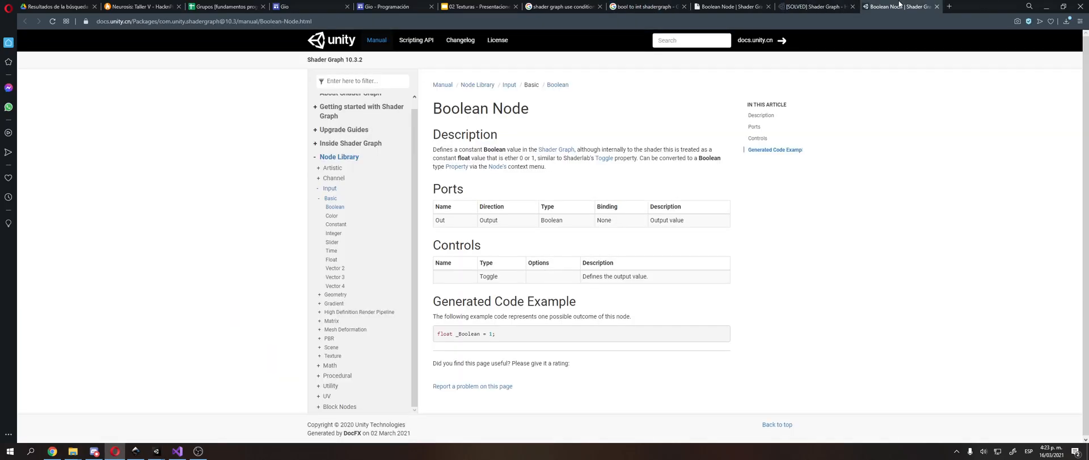
key("alt+Tab")
left_click(358, 147)
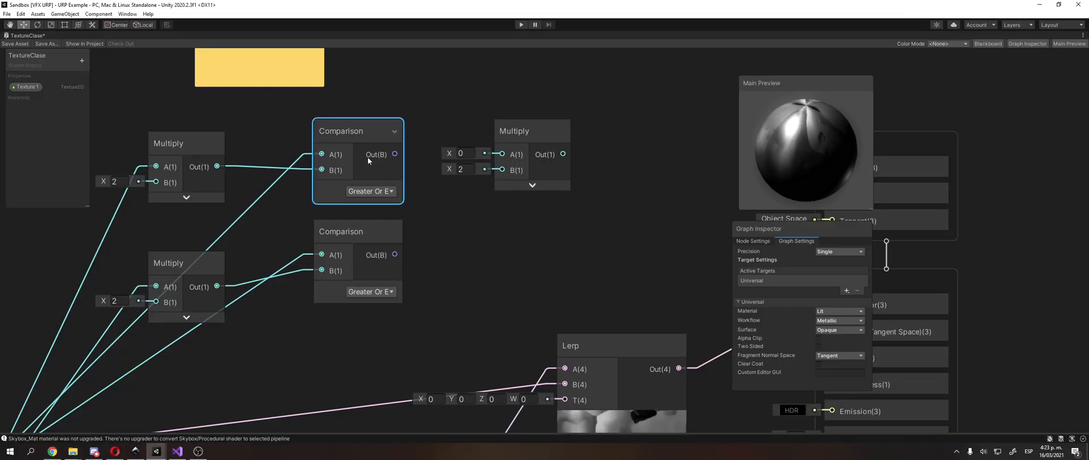
Step: Switch to the browser and open the Comparison Node manual page from the "shader graph use conditionals" results
key("alt+Tab")
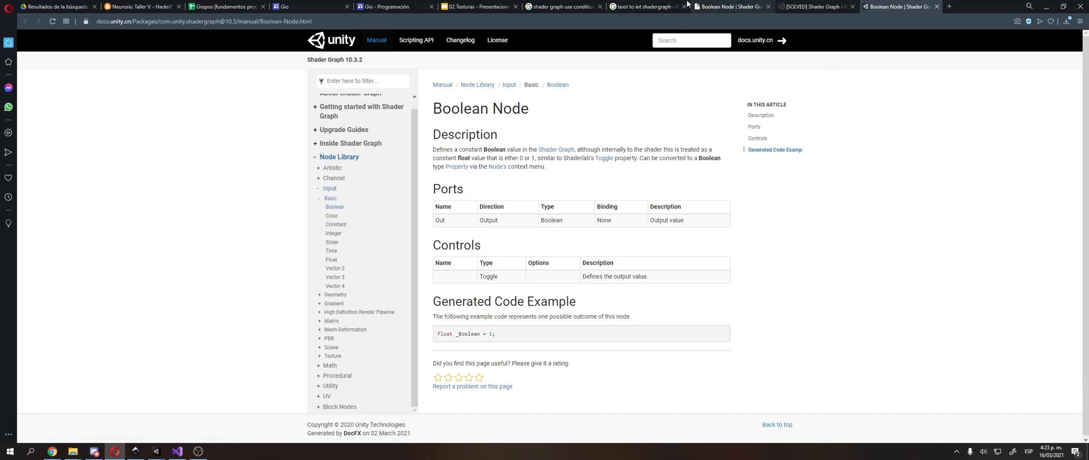
left_click(652, 5)
left_click(562, 6)
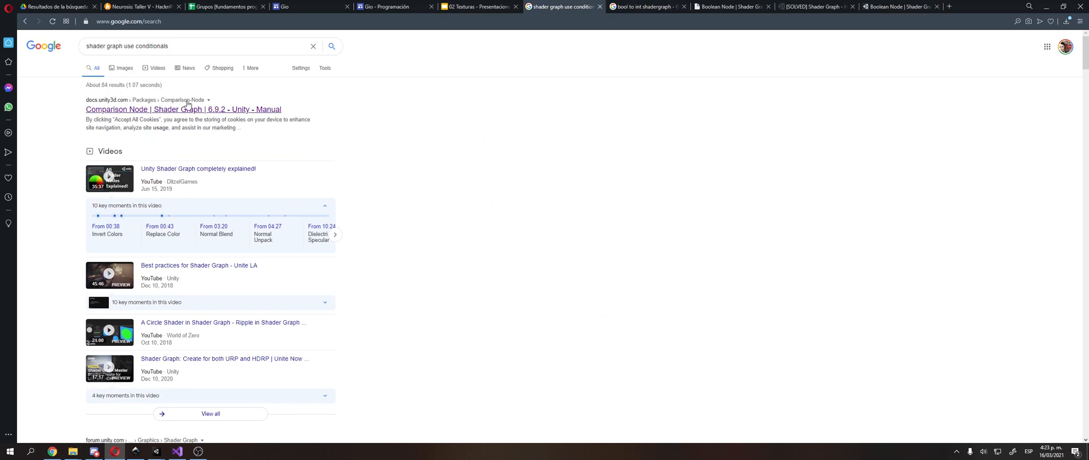
middle_click(120, 108)
left_click(627, 5)
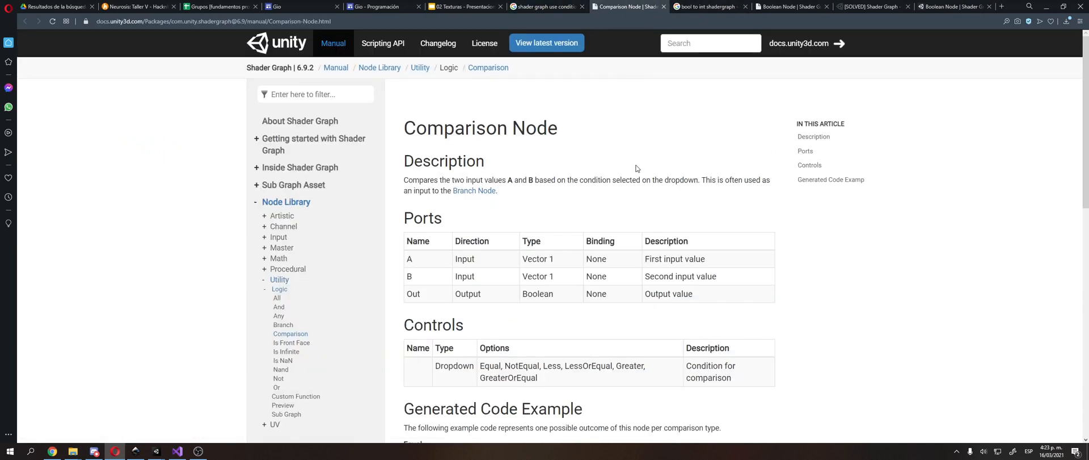
Step: Examine the Comparison Node's output port type and the float outputs in its generated code examples
scroll(631, 182, "down", 2)
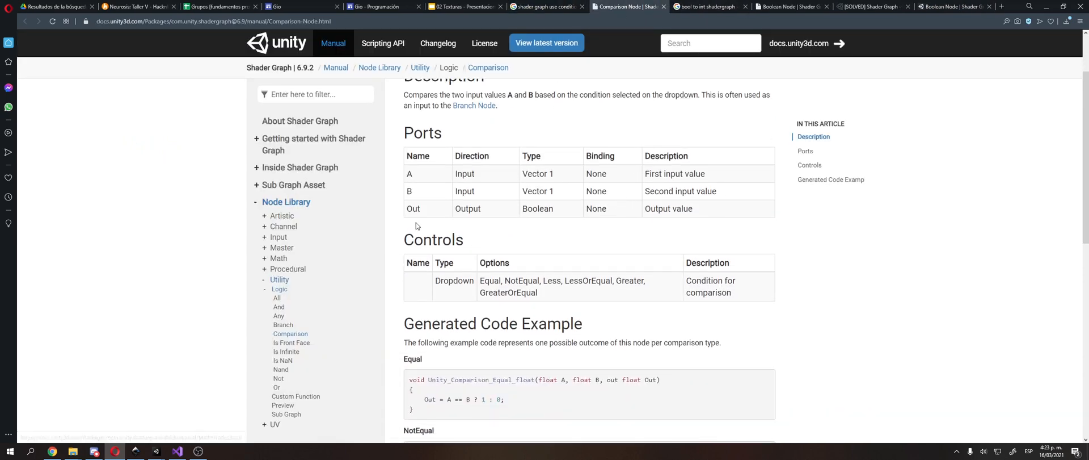
double_click(540, 210)
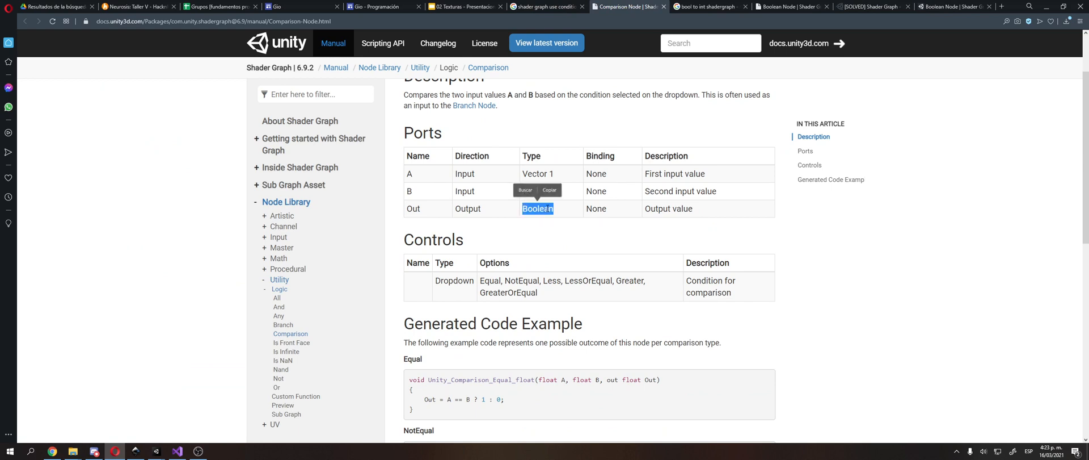
scroll(542, 210, "down", 3)
double_click(432, 272)
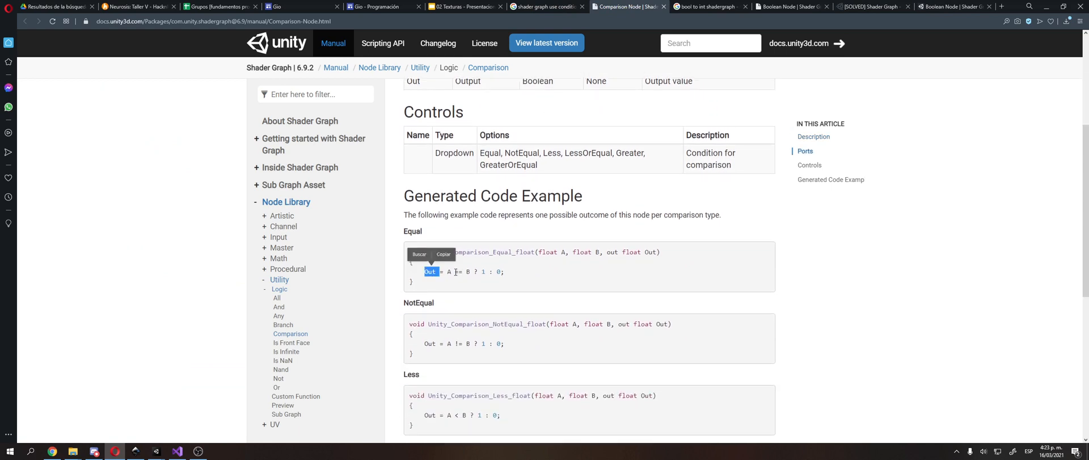
double_click(484, 272)
scroll(567, 261, "down", 2)
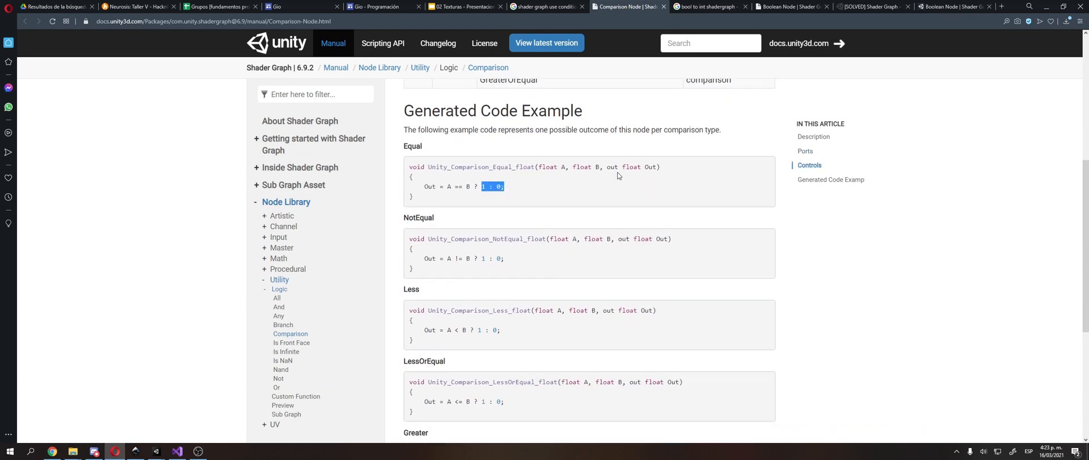
double_click(631, 167)
scroll(610, 192, "down", 2)
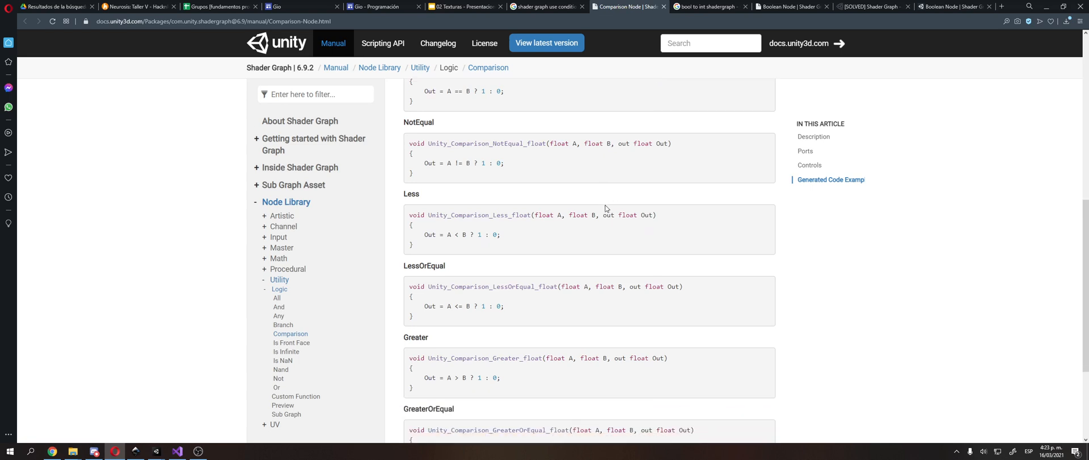
scroll(606, 208, "down", 1)
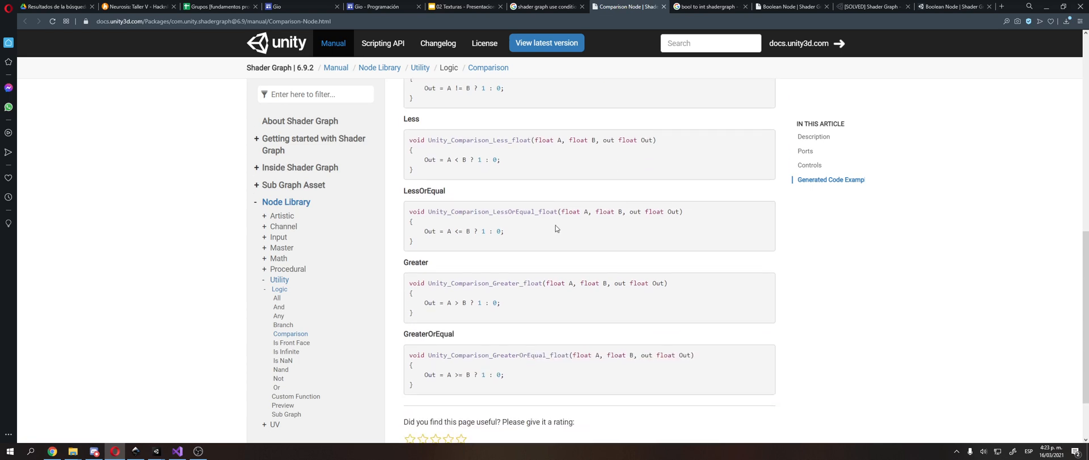
double_click(480, 304)
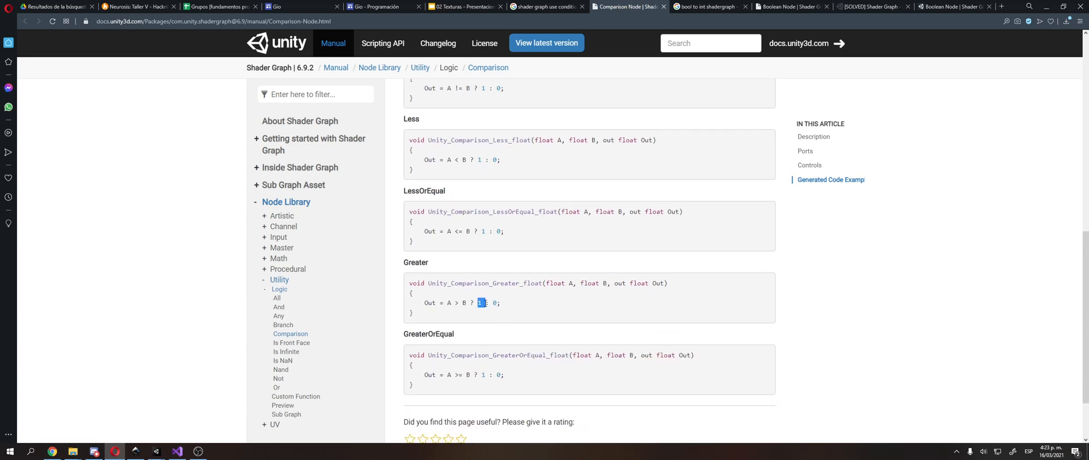
double_click(643, 284)
Step: Switch back to Unity and move the unconnected Multiply node farther from the Comparison nodes
key("alt+Tab")
left_click(456, 121)
middle_click_drag(435, 115, 483, 129)
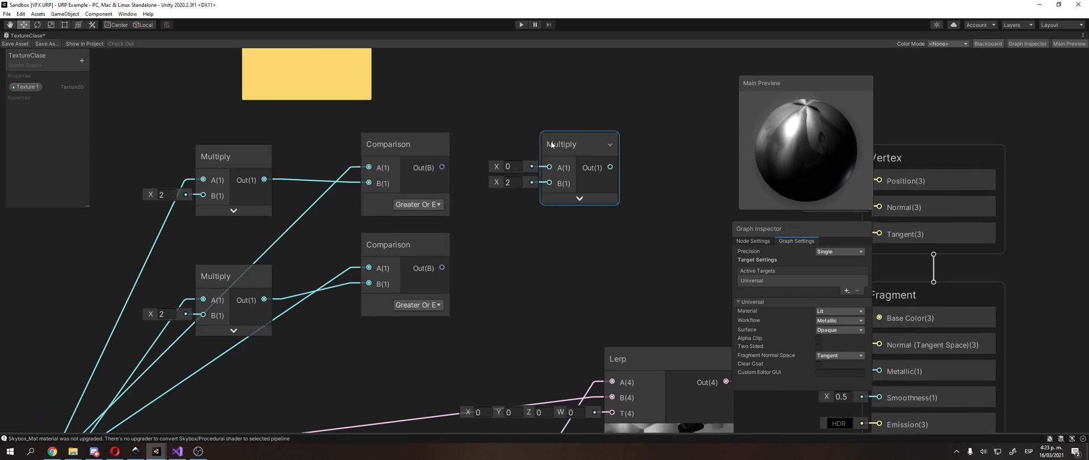
left_click_drag(551, 140, 606, 126)
Step: Delete the upper Comparison node and create a new Comparison node
left_click(424, 166)
key("Delete")
right_click(428, 156)
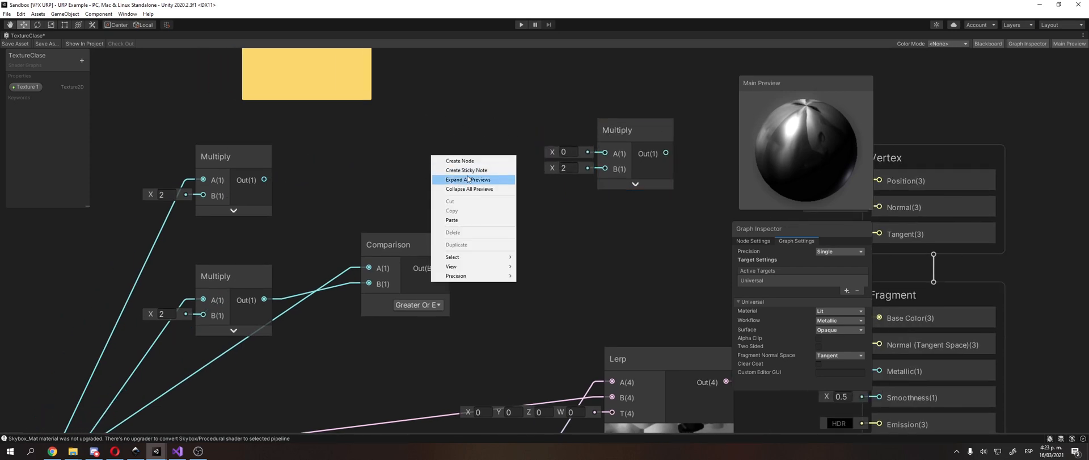
left_click(448, 159)
type("comp")
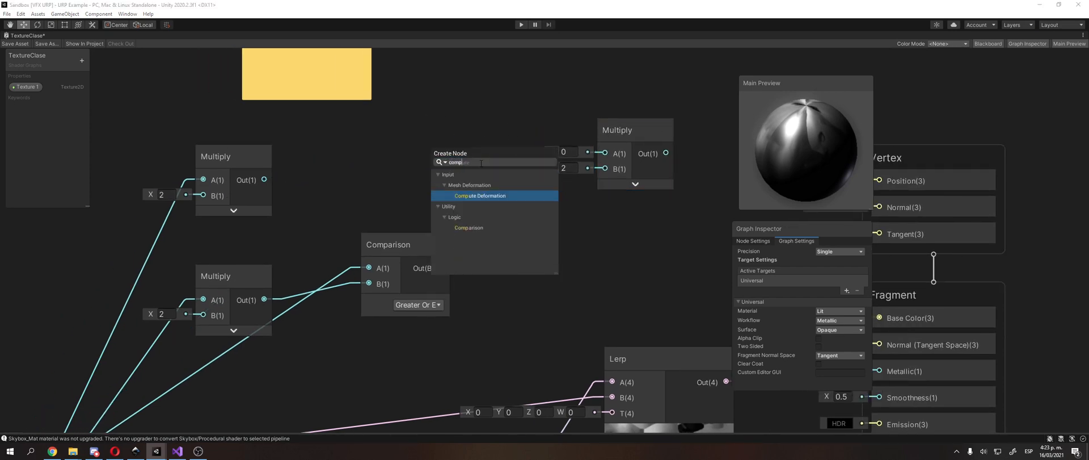
key("Down")
key("Down")
key("Down")
key("Return")
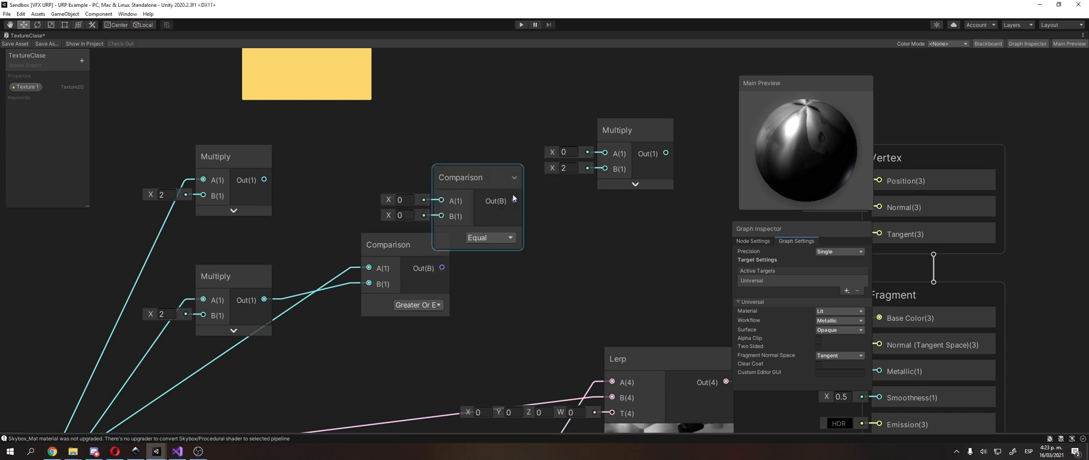
Step: Try to connect the new Comparison node's output to the Multiply node, and undo the Comparison node's replacement
left_click_drag(514, 199, 562, 145)
left_click(537, 132)
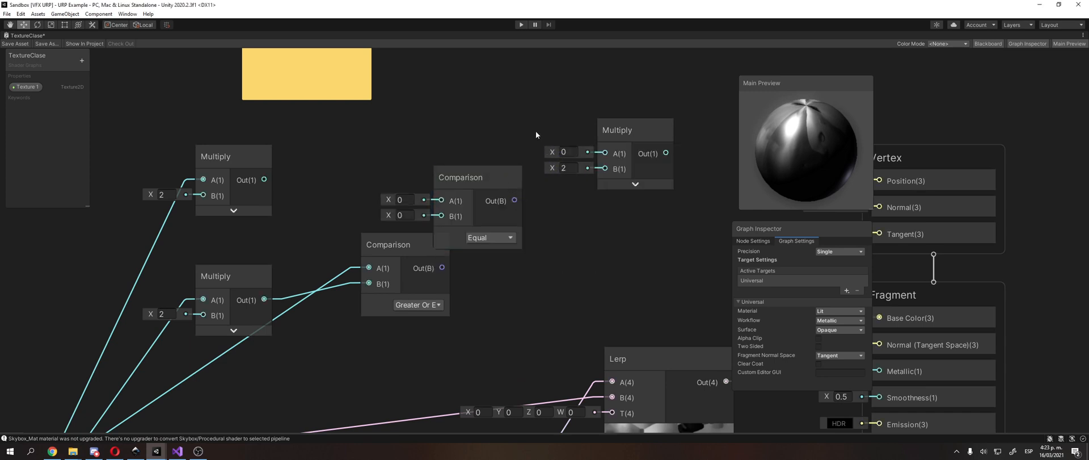
key("ctrl+z")
key("ctrl+z")
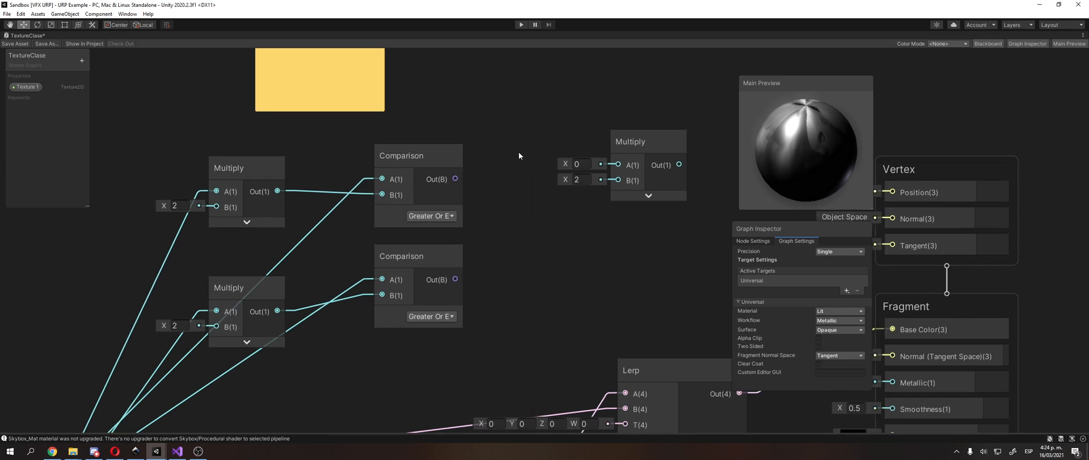
Step: Delete the Lerp node and select the unconnected Multiply node
middle_click_drag(517, 155, 331, 118)
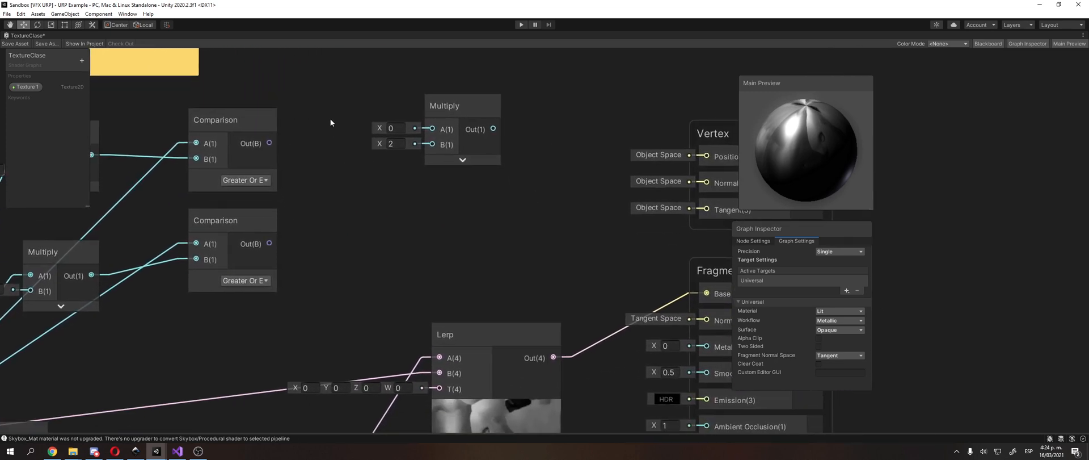
scroll(340, 125, "down", 4)
left_click(510, 268)
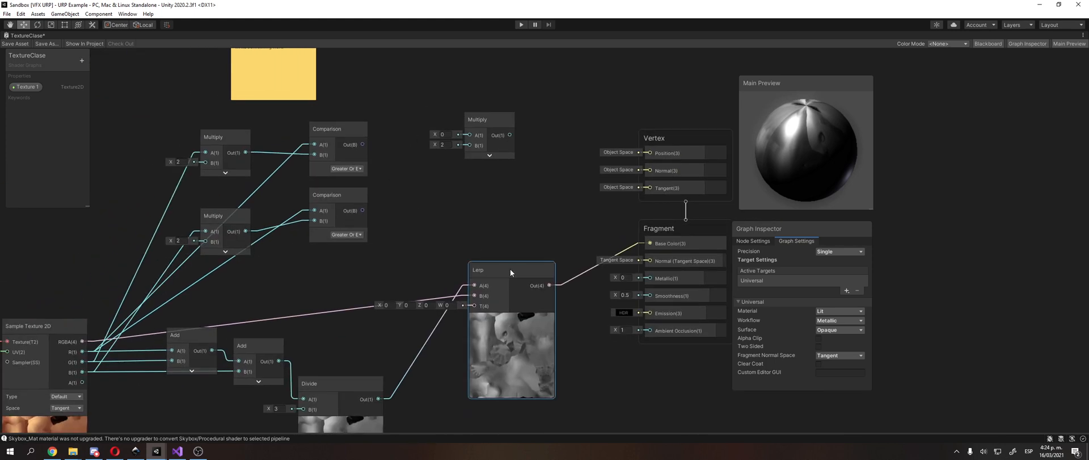
key("Delete")
left_click(513, 125)
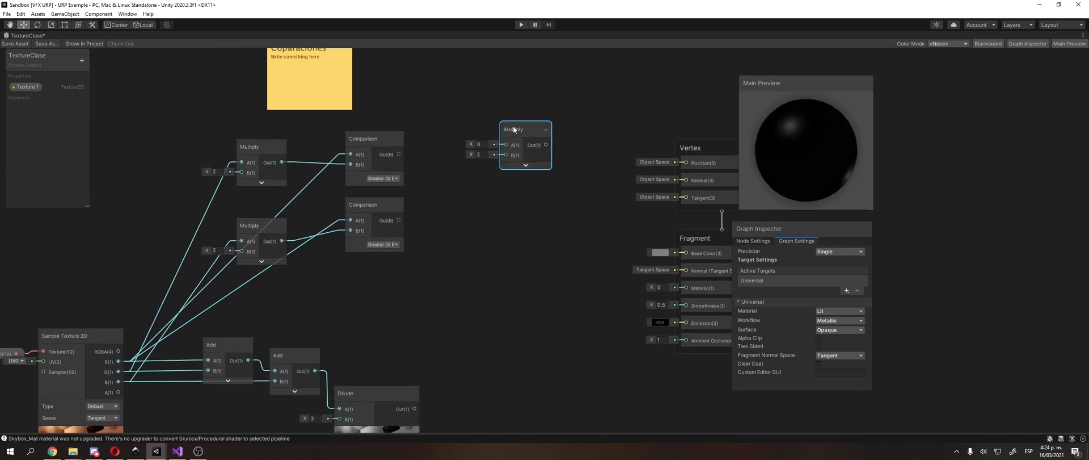
Step: Delete the unconnected Multiply node and create an And node beside the Comparison nodes
key("Delete")
right_click(468, 142)
left_click(482, 147)
type("and")
key("Return")
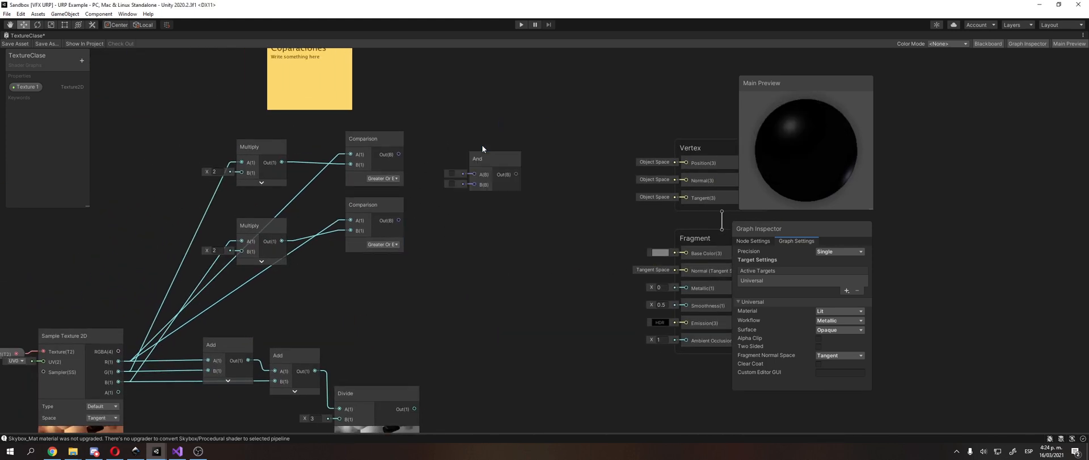
Step: Connect the upper Comparison output to the And node's A and the lower one to B, and move the And node closer to them
scroll(409, 141, "up", 3)
left_click_drag(395, 158, 494, 185)
left_click(361, 287)
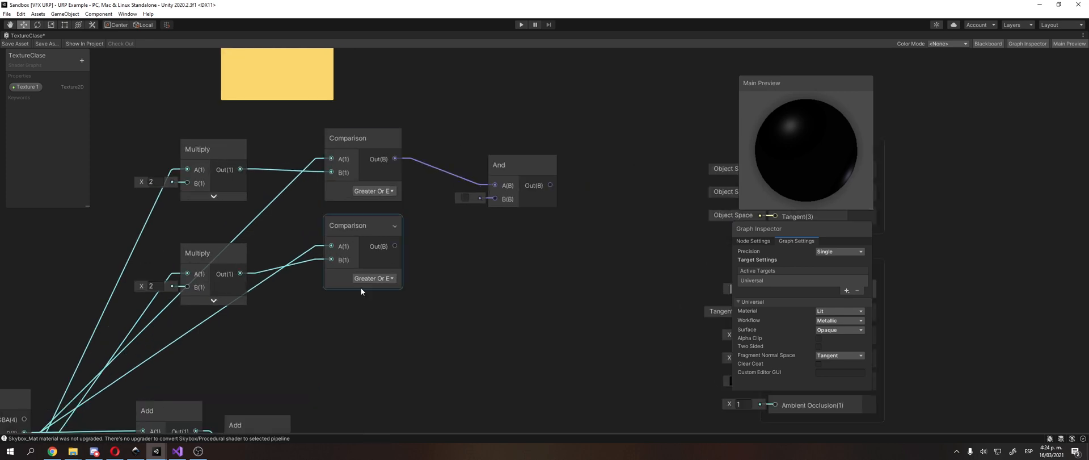
left_click_drag(395, 246, 494, 198)
left_click_drag(521, 162, 489, 209)
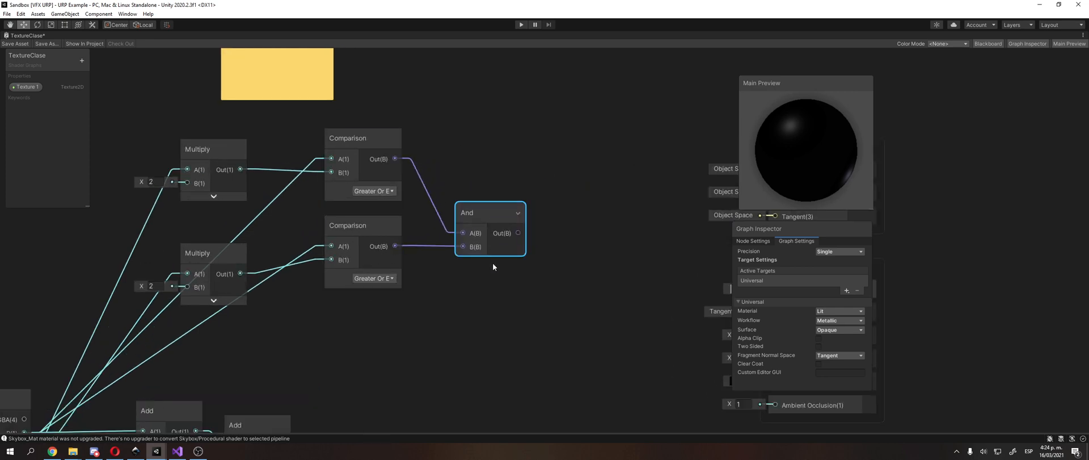
left_click(473, 192)
middle_click_drag(480, 361, 455, 188)
left_click_drag(482, 105, 488, 94)
middle_click_drag(426, 214, 485, 147)
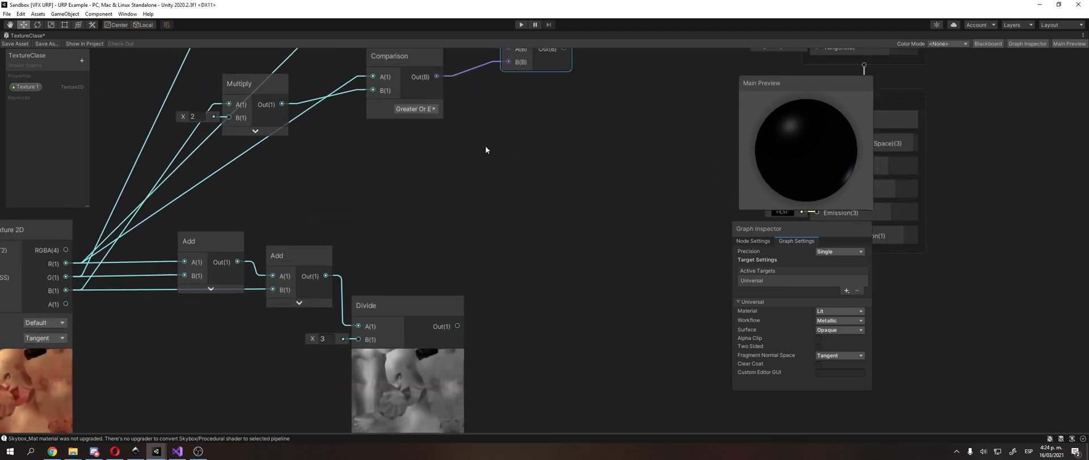
middle_click_drag(403, 273, 408, 328)
middle_click_drag(489, 230, 450, 248)
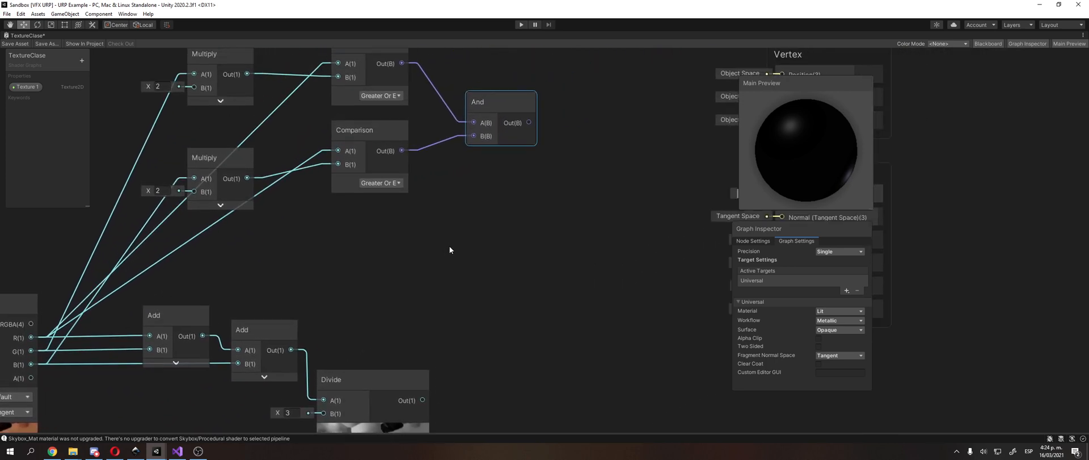
left_click(450, 247)
right_click(481, 227)
left_click(511, 233)
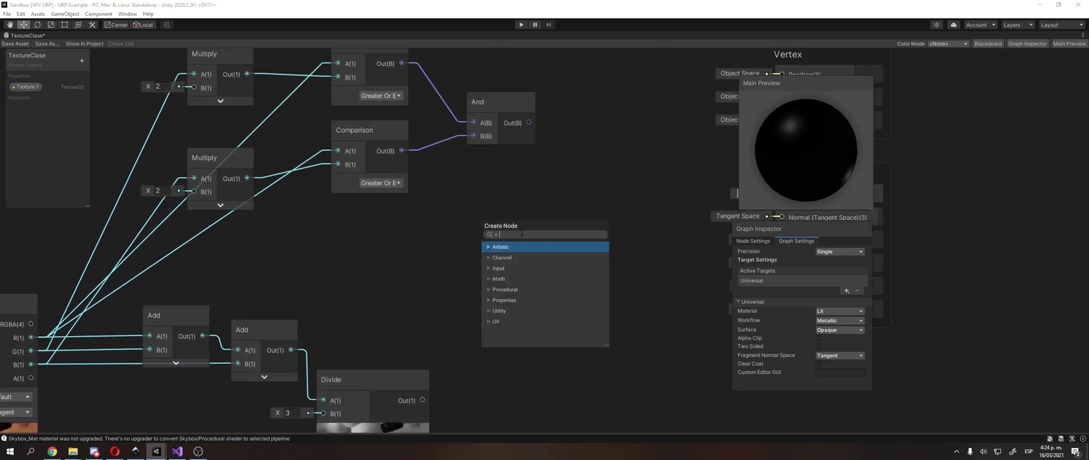
type("com")
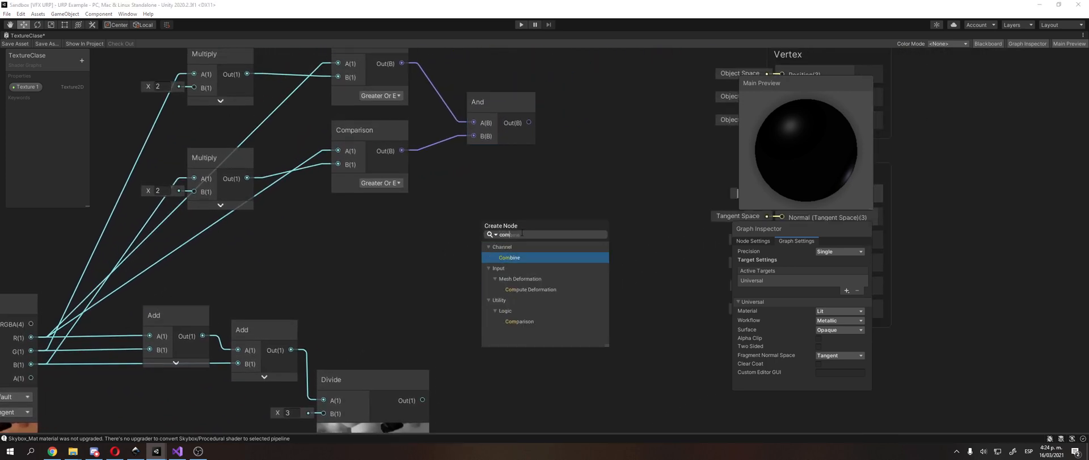
key("Down")
key("Down")
key("Down")
key("Down")
key("Down")
key("Down")
key("Return")
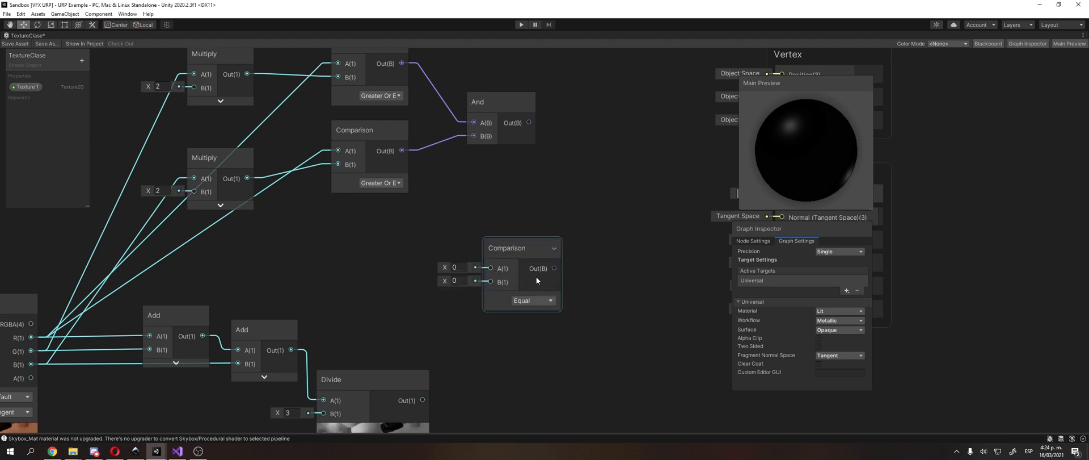
left_click(528, 301)
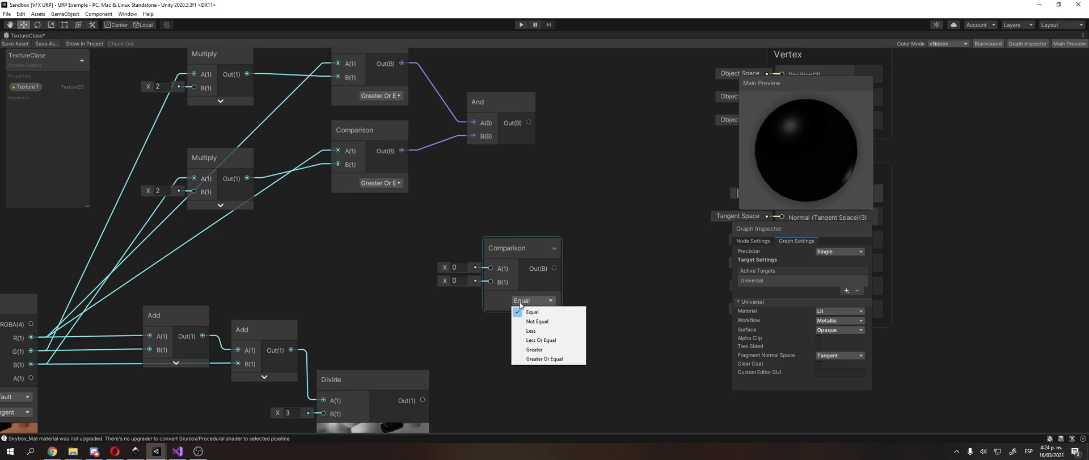
left_click(530, 243)
key("Delete")
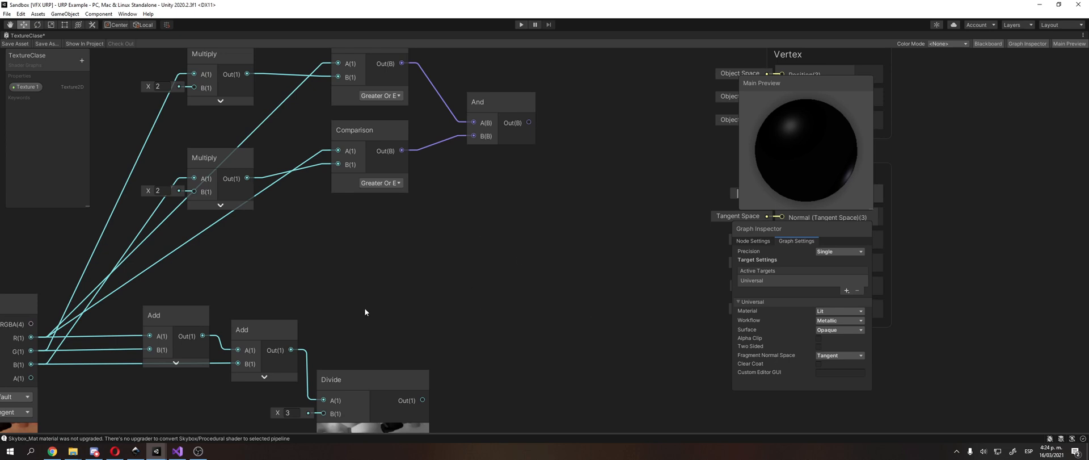
Step: Switch to the browser and search Google for "shader graph lerp using boolean"
left_click(115, 451)
scroll(567, 227, "up", 5)
left_click(570, 5)
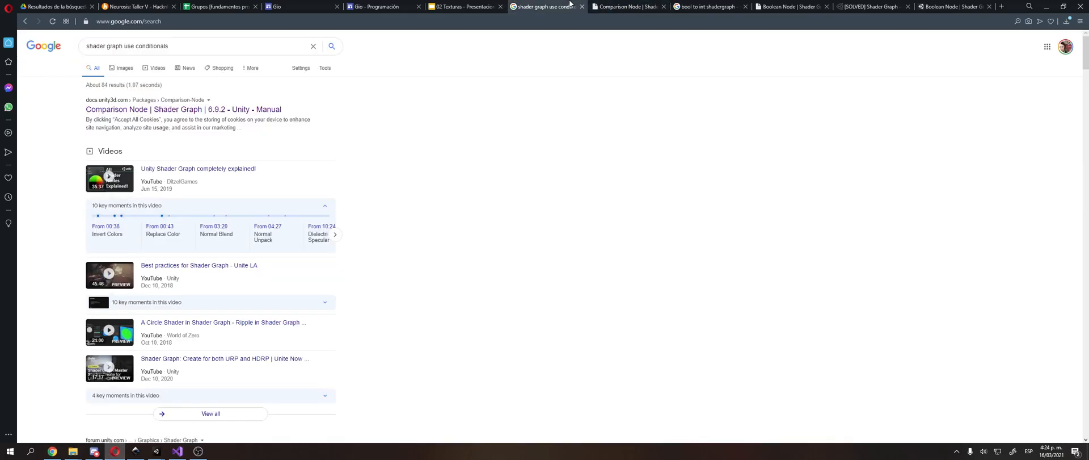
scroll(170, 108, "down", 7)
scroll(151, 76, "up", 7)
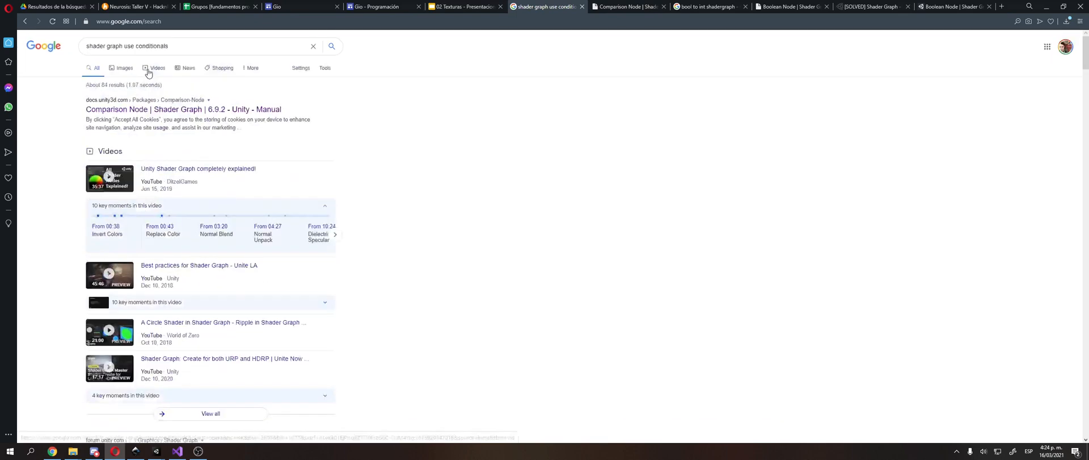
left_click_drag(123, 46, 210, 59)
key("BackSpace")
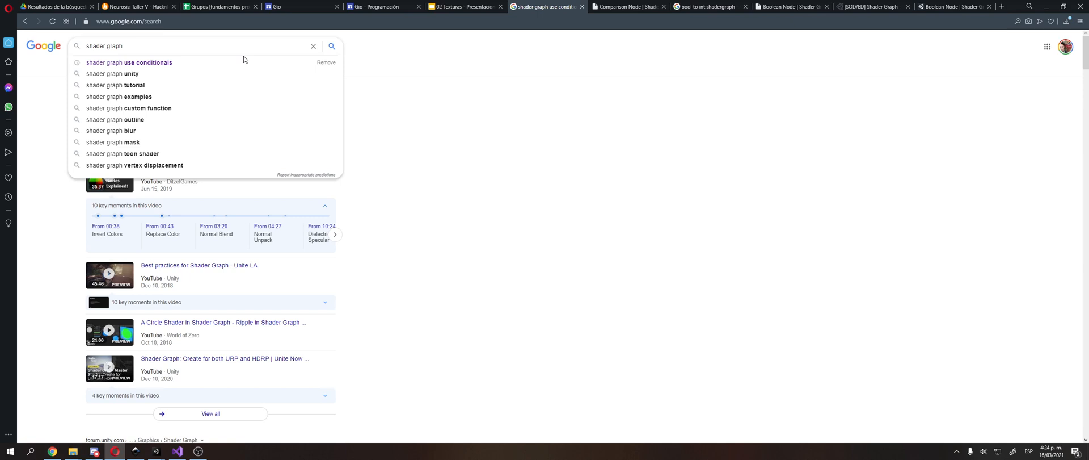
type("lerp using ")
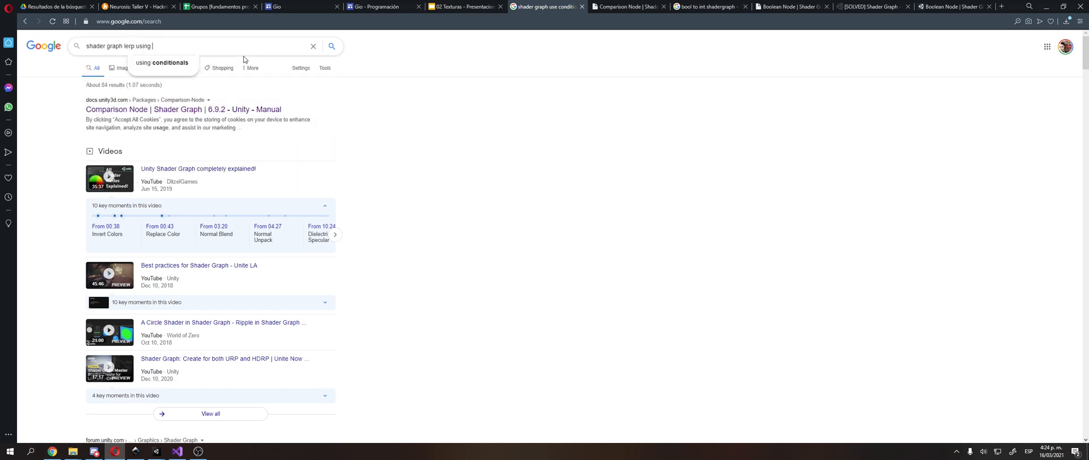
type("boolean")
key("Return")
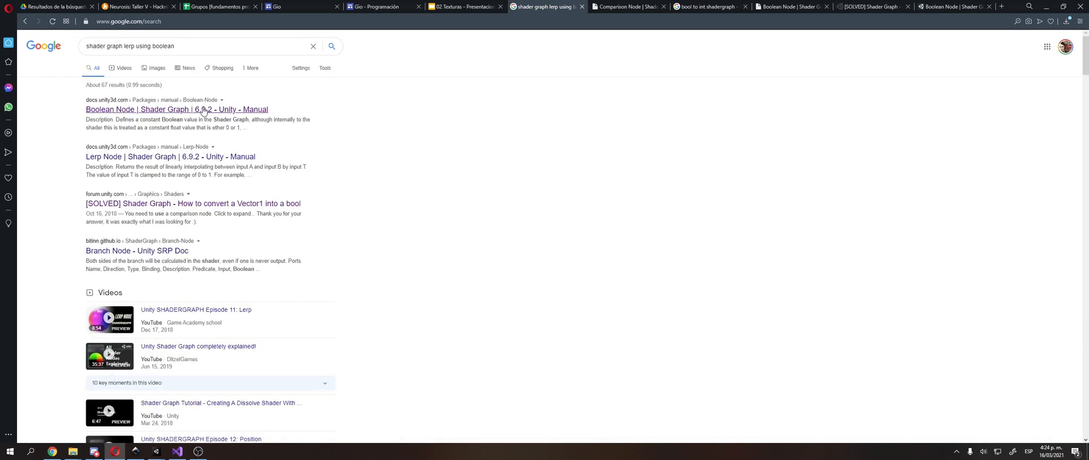
Step: Open the Lerp Node manual result in a new tab and look through the remaining search results
middle_click(192, 152)
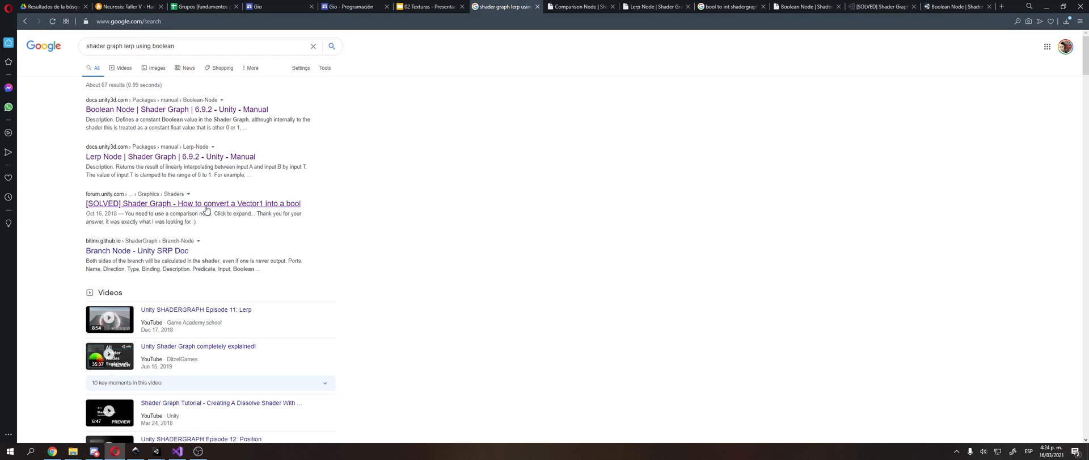
scroll(193, 258, "down", 5)
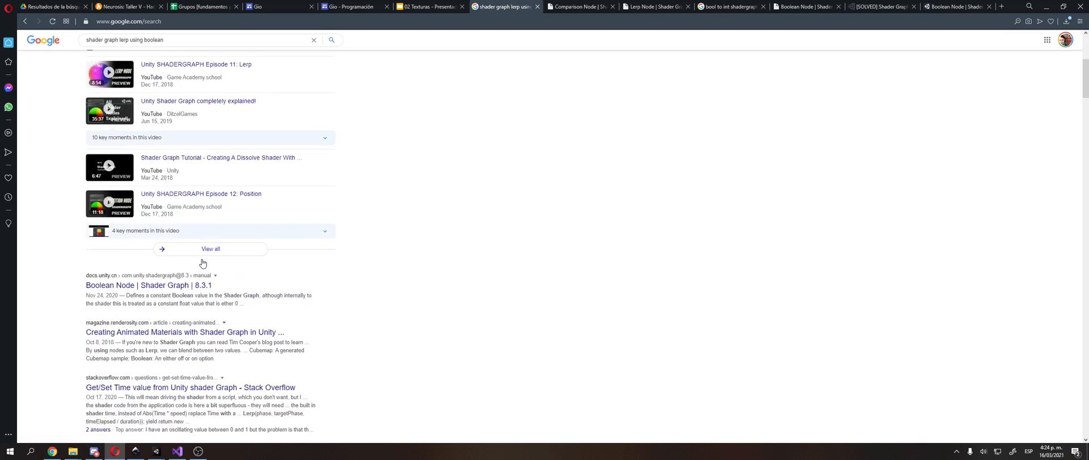
scroll(202, 263, "down", 1)
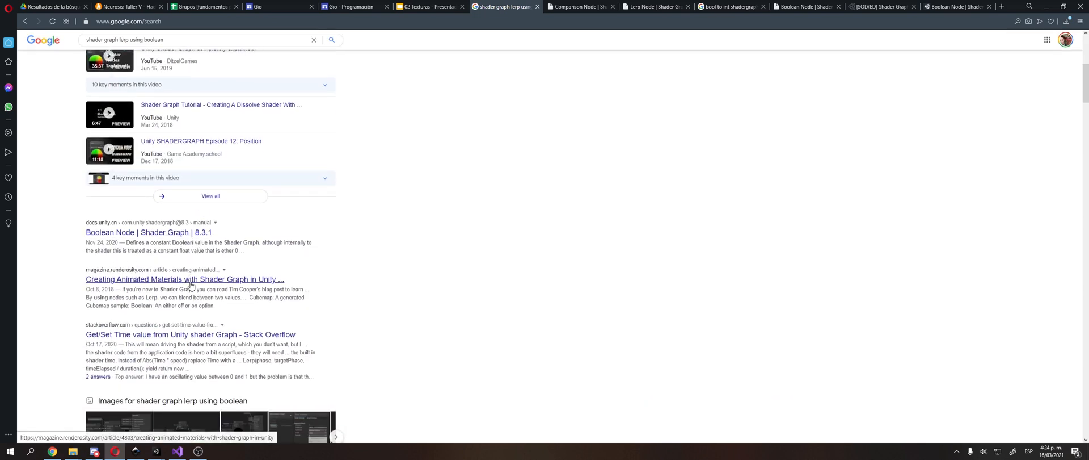
Step: Examine the description, ports and controls on the Comparison Node manual page
left_click(579, 6)
scroll(616, 250, "down", 1)
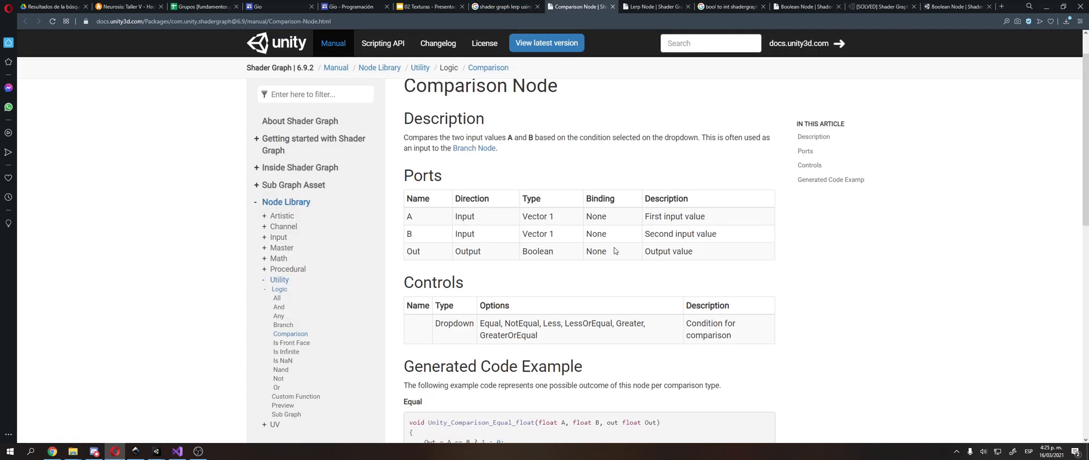
scroll(616, 250, "down", 1)
scroll(588, 269, "up", 2)
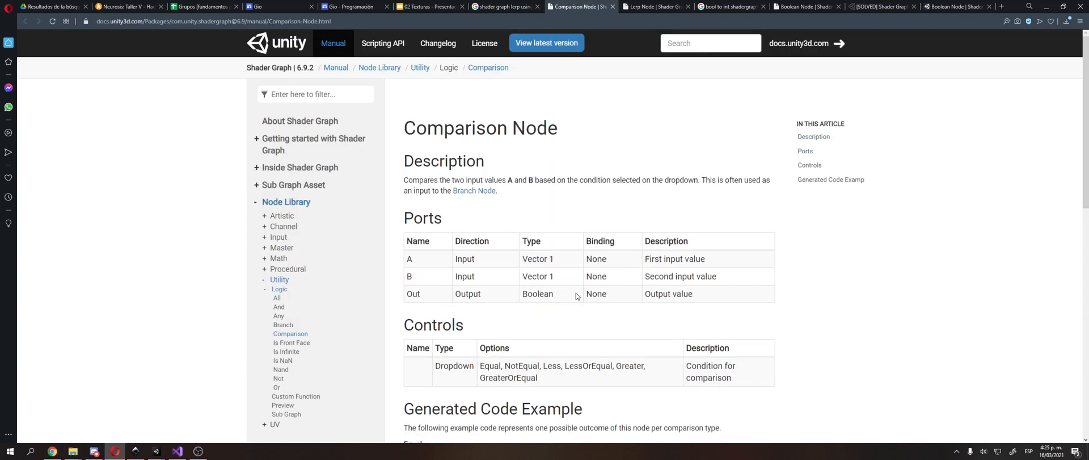
scroll(577, 295, "down", 5)
Step: Examine the description, ports and code example on the Lerp Node manual page
left_click(658, 6)
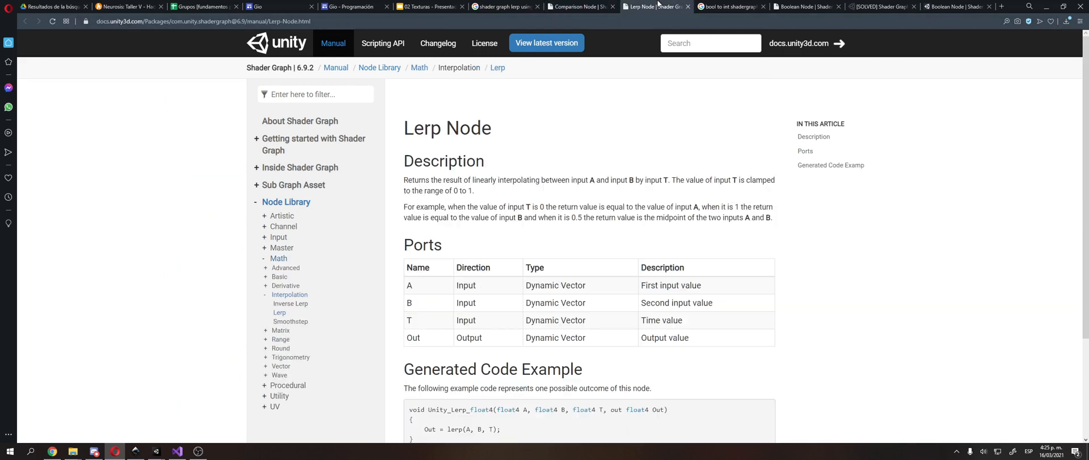
scroll(529, 297, "down", 2)
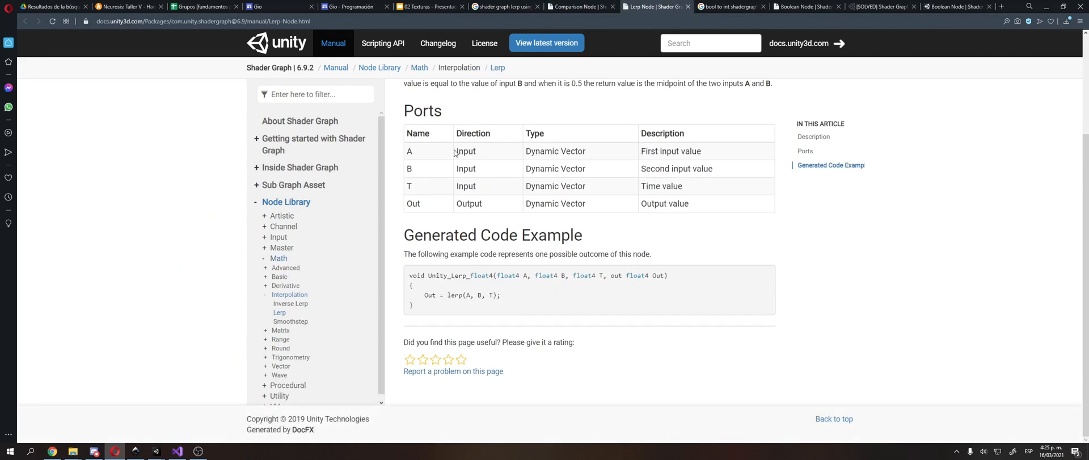
scroll(451, 251, "up", 2)
scroll(451, 251, "down", 2)
scroll(451, 251, "up", 2)
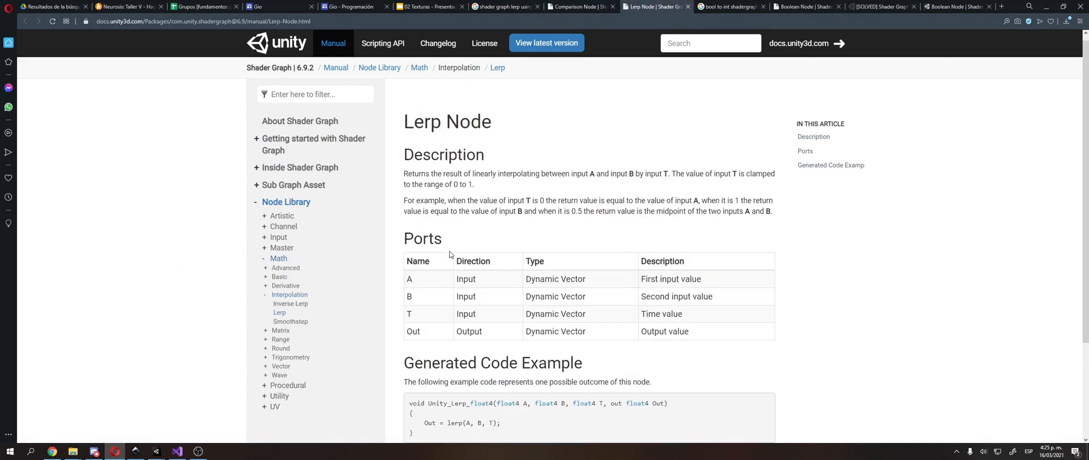
Step: Close the bool-to-int search tab and examine the Boolean Node manual page
left_click(715, 3)
key("ctrl+w")
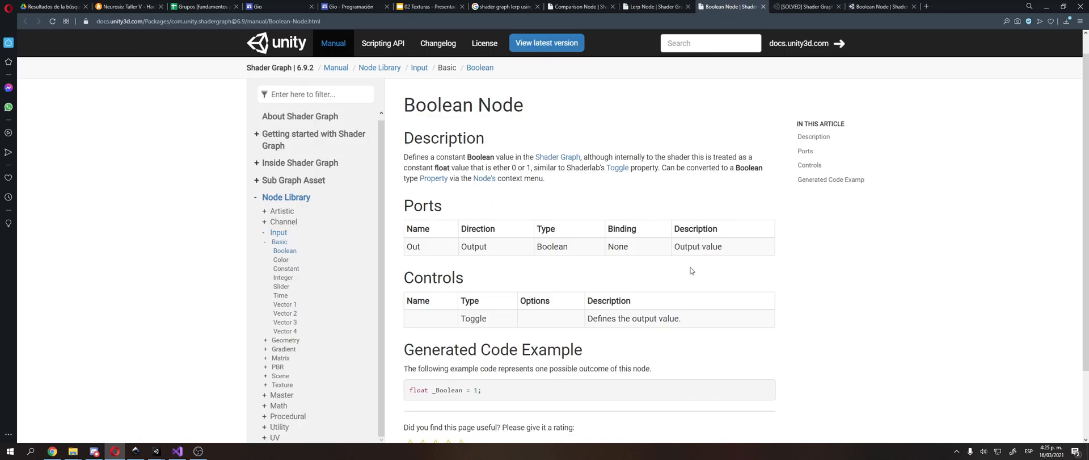
scroll(692, 270, "down", 2)
scroll(691, 270, "up", 2)
Step: Read the forum thread about converting a Vector1 into a bool, including its node graph image, and leave it for the Boolean Node page
left_click(794, 5)
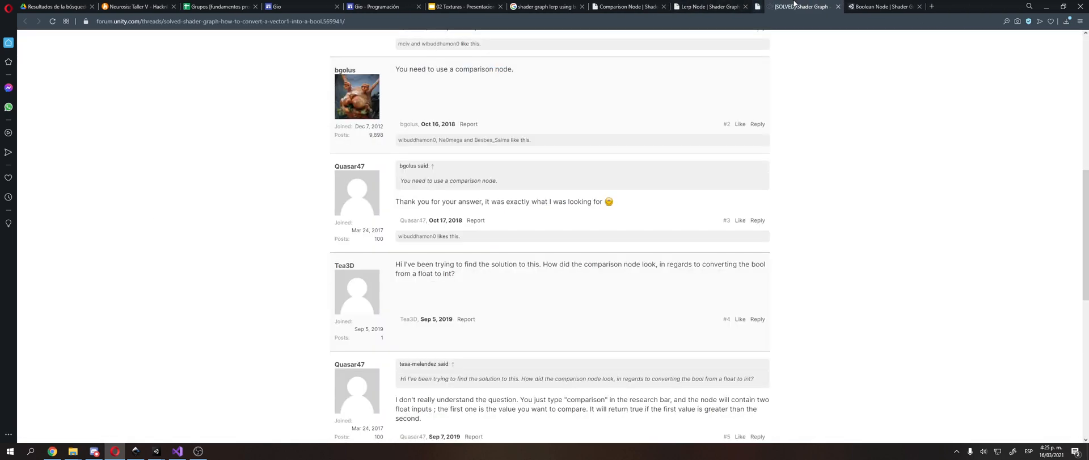
scroll(649, 219, "down", 4)
scroll(596, 296, "up", 10)
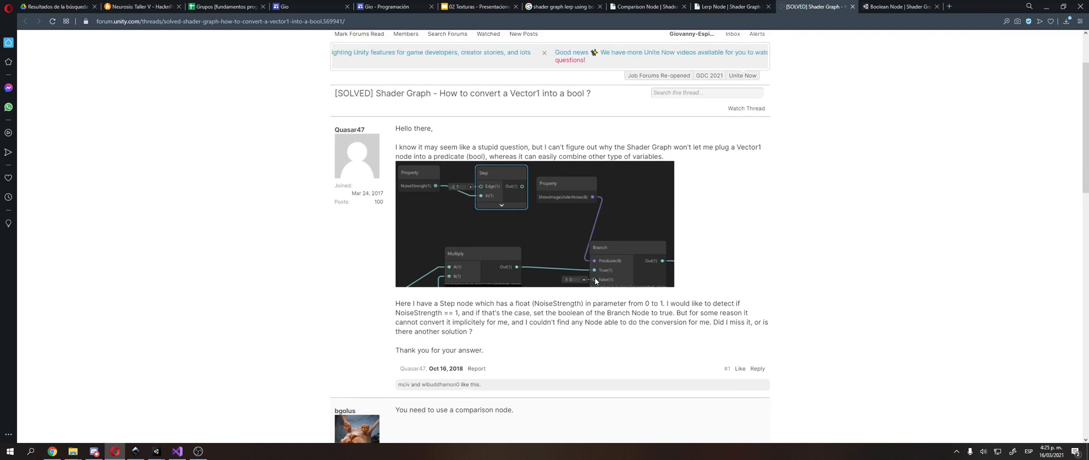
scroll(569, 300, "down", 1)
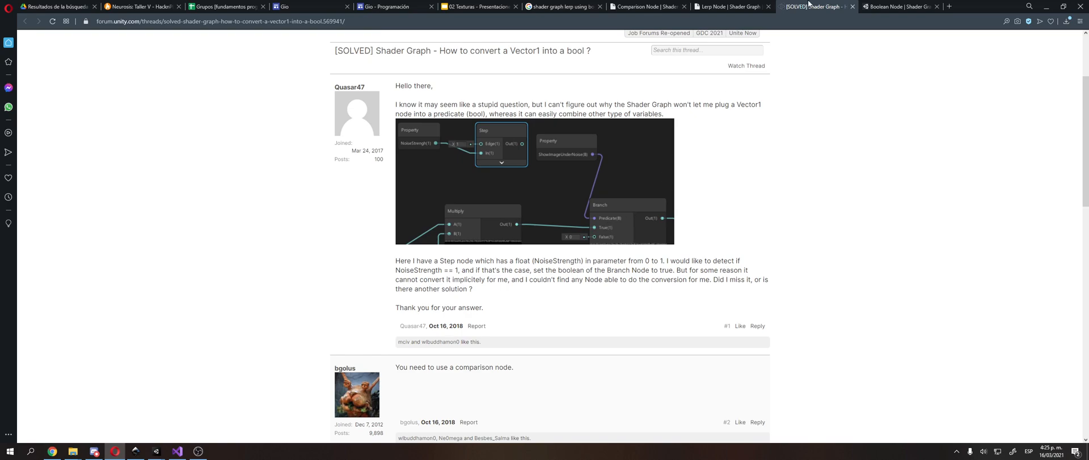
key("ctrl+Tab")
Step: Switch back to Unity and create a Branch node in the free space beyond the And node
left_click(181, 451)
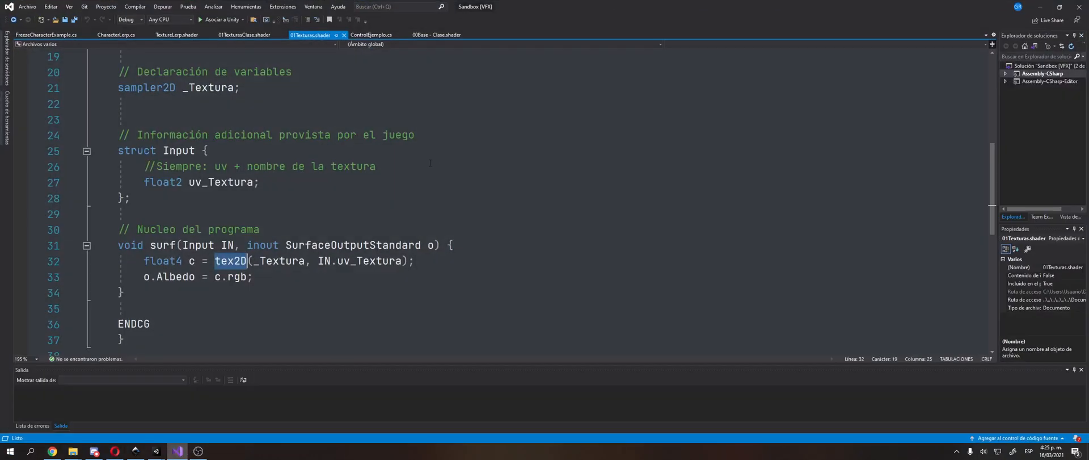
left_click(183, 452)
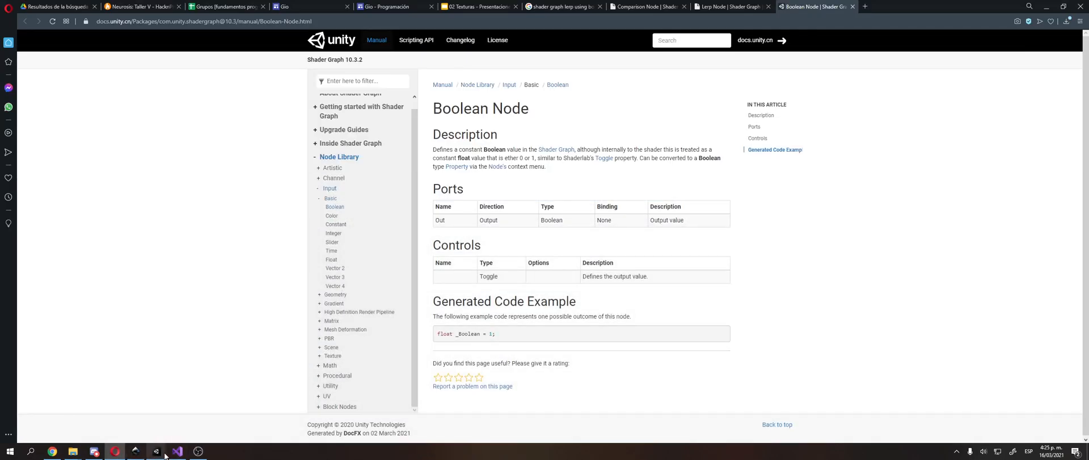
mouse_move(157, 457)
left_click(122, 419)
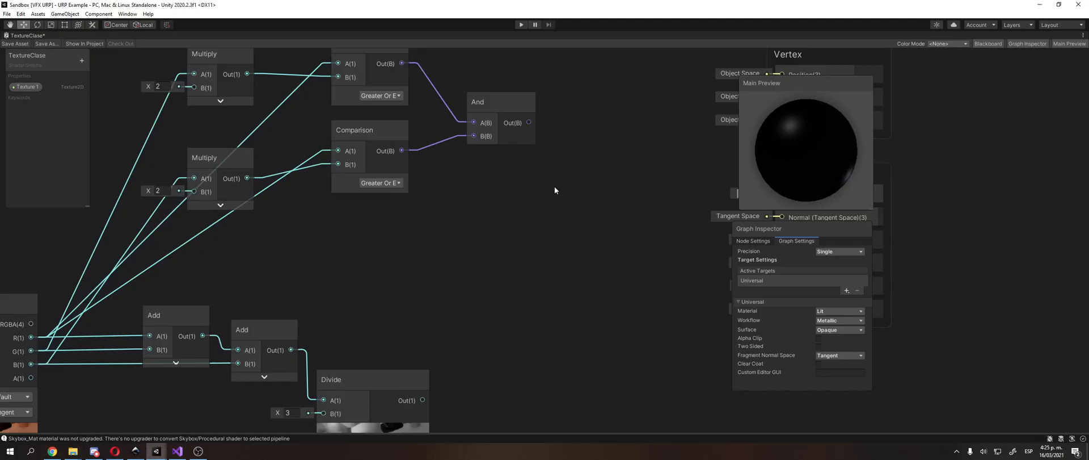
right_click(553, 191)
left_click(571, 206)
key("ctrl+z")
right_click(578, 171)
left_click(598, 173)
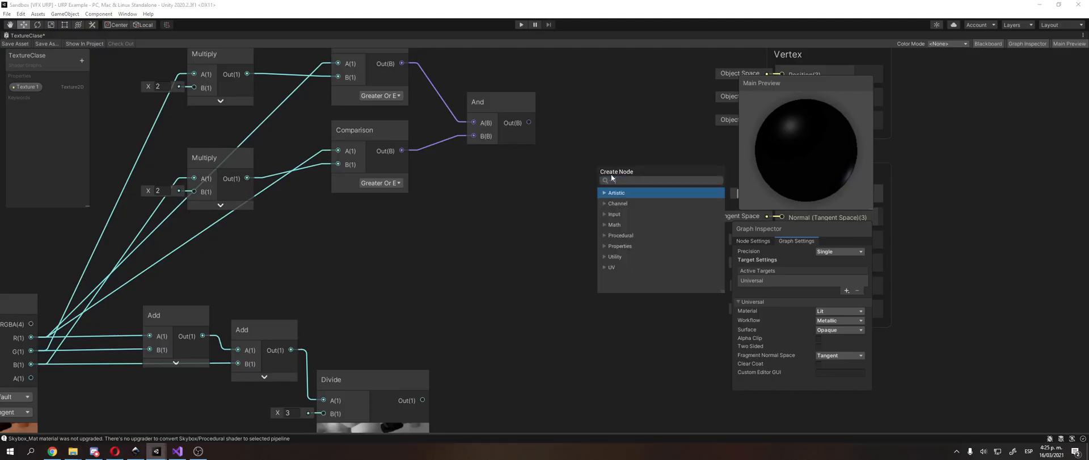
type("branch")
key("Return")
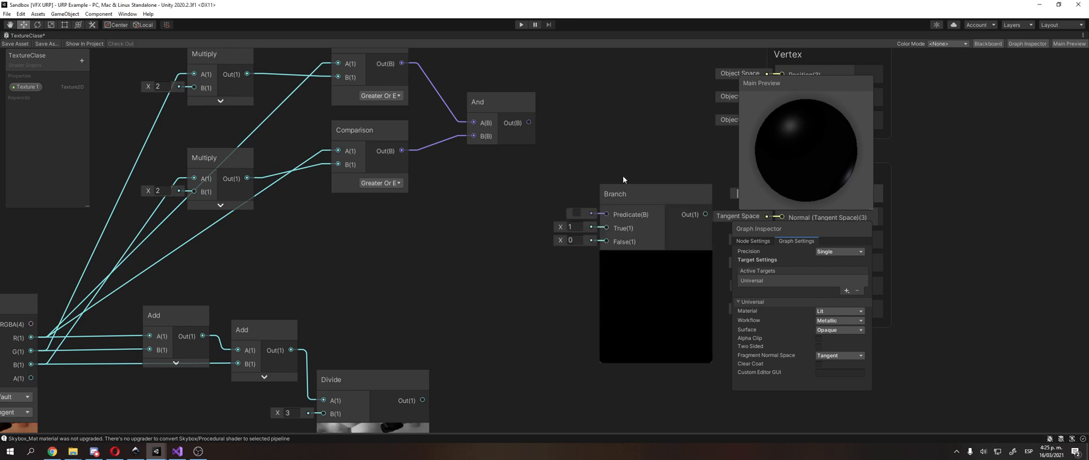
Step: Connect the And node's output to the Branch node's Predicate and position the Branch node closer to the And node
left_click_drag(643, 190, 588, 203)
left_click_drag(529, 123, 548, 228)
left_click_drag(593, 207, 603, 187)
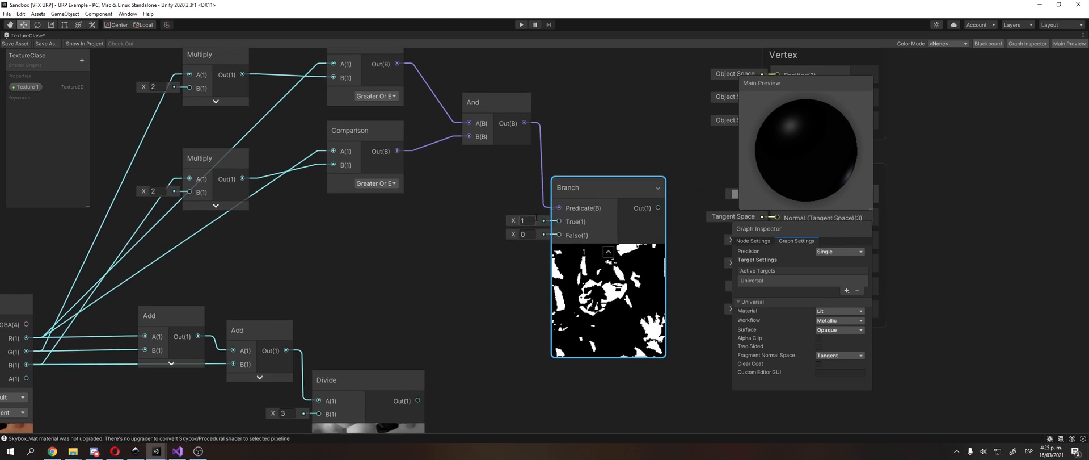
Step: Connect the Branch node's output to Base Color in the Fragment block
middle_click_drag(508, 207, 437, 193)
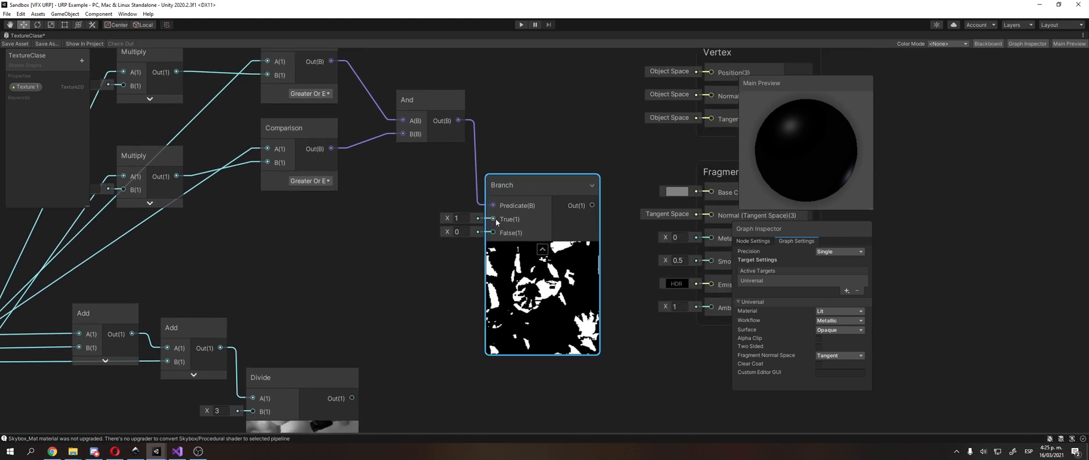
middle_click_drag(593, 206, 561, 211)
left_click_drag(560, 211, 674, 198)
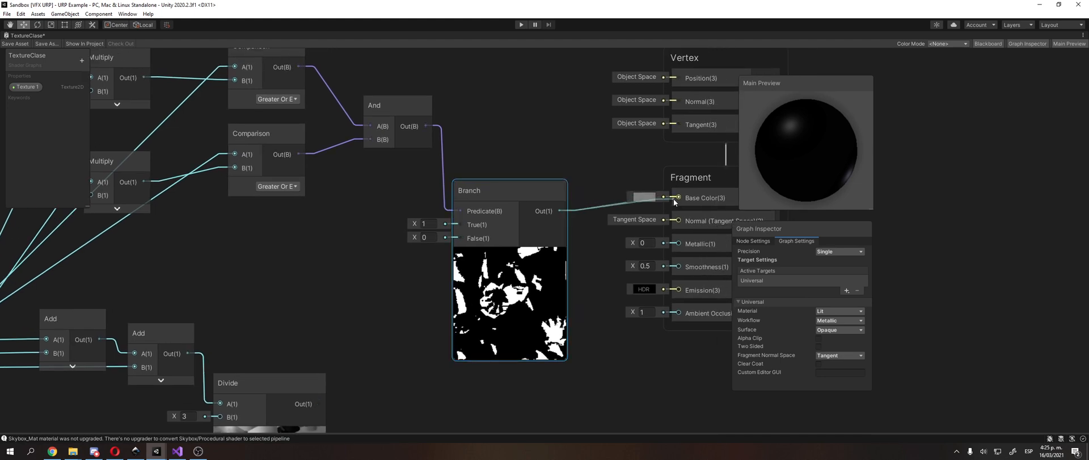
Step: Connect the Divide output to the Branch node's False input and the Sample Texture 2D RGBA output to its True input
scroll(366, 212, "down", 4)
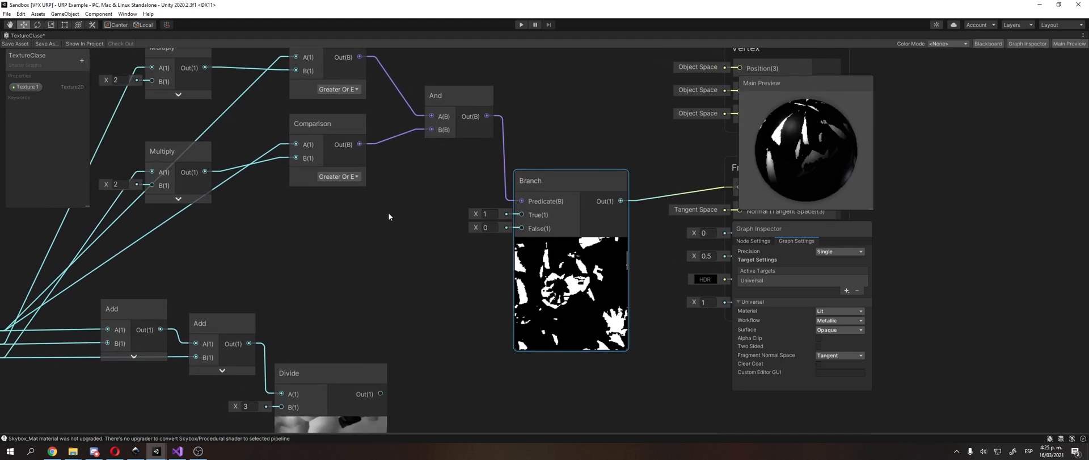
left_click_drag(384, 349, 489, 224)
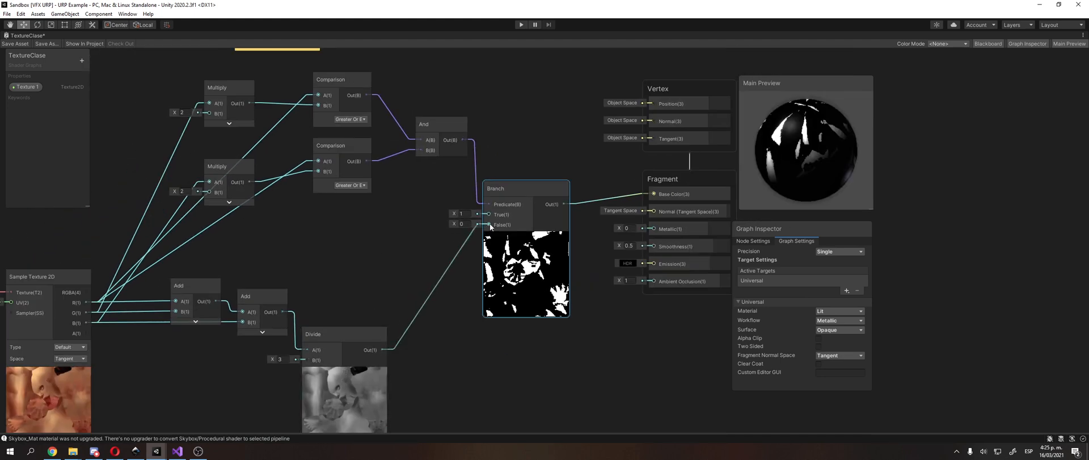
middle_click_drag(295, 203, 348, 205)
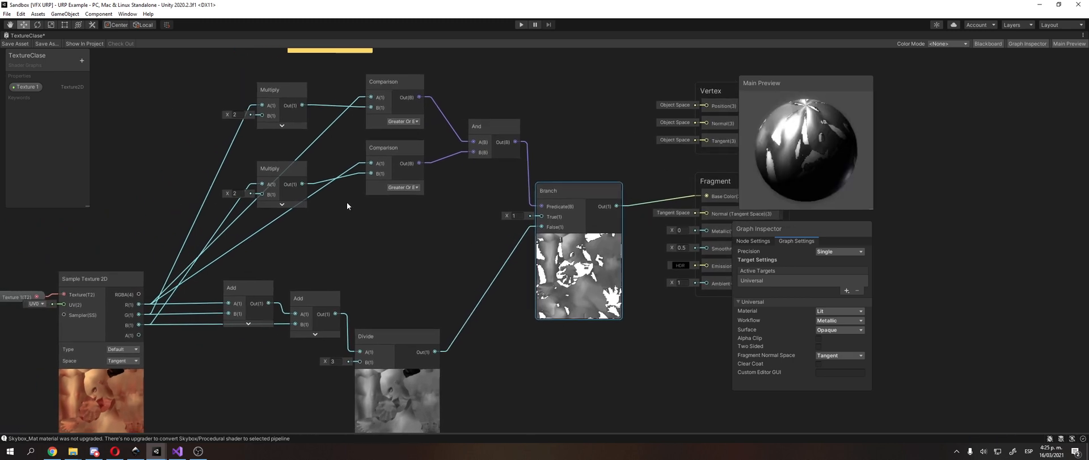
left_click_drag(139, 294, 541, 216)
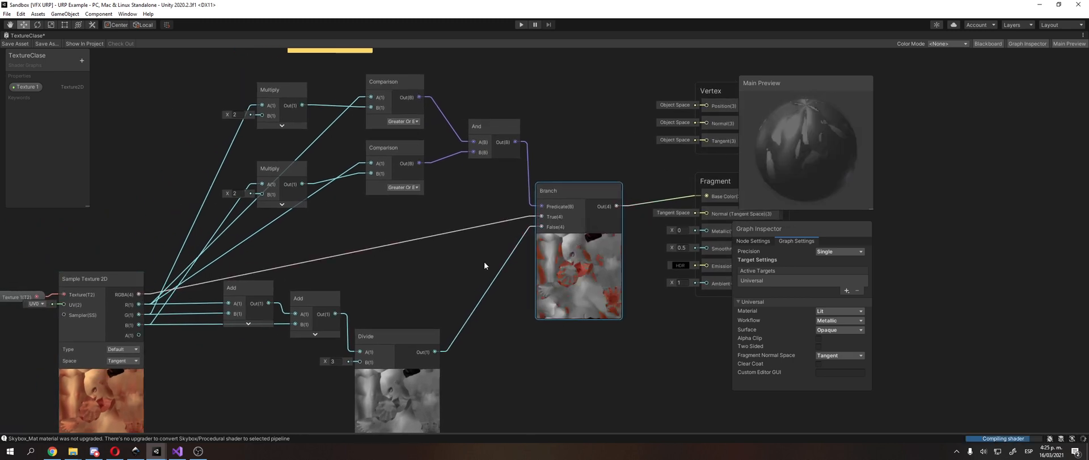
Step: Examine the Branch node's Predicate, True and False connections and its effect on the preview sphere
middle_click_drag(441, 256, 404, 267)
left_click_drag(815, 199, 774, 114)
left_click(529, 156)
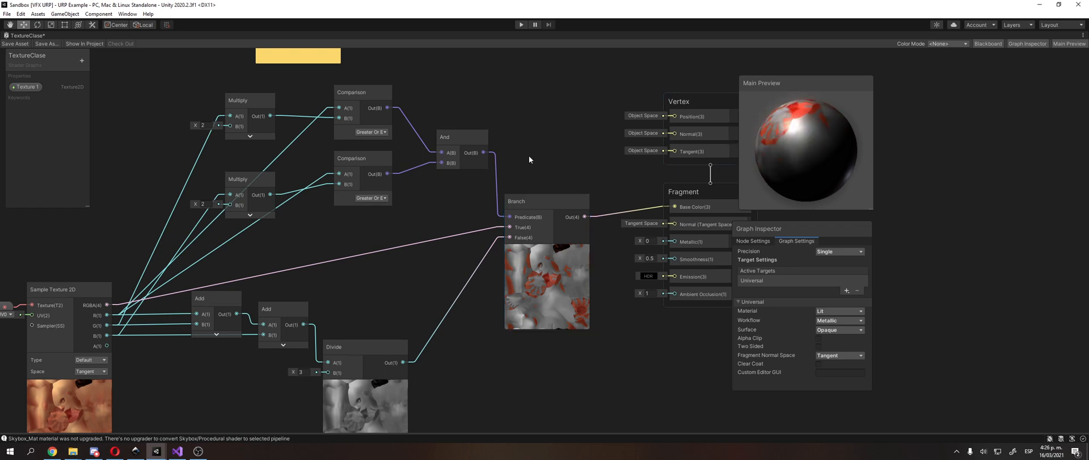
middle_click_drag(529, 155, 568, 162)
left_click(567, 213)
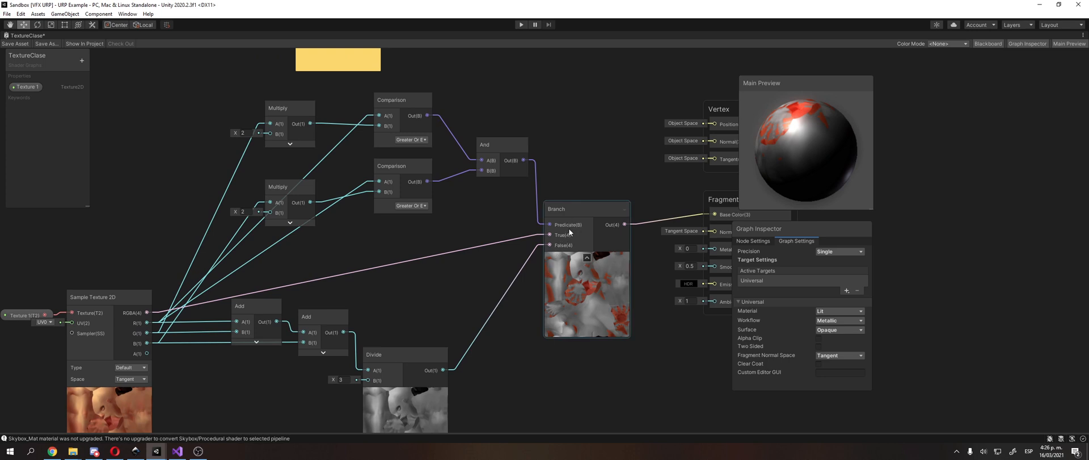
scroll(553, 253, "up", 2)
left_click_drag(574, 198, 588, 178)
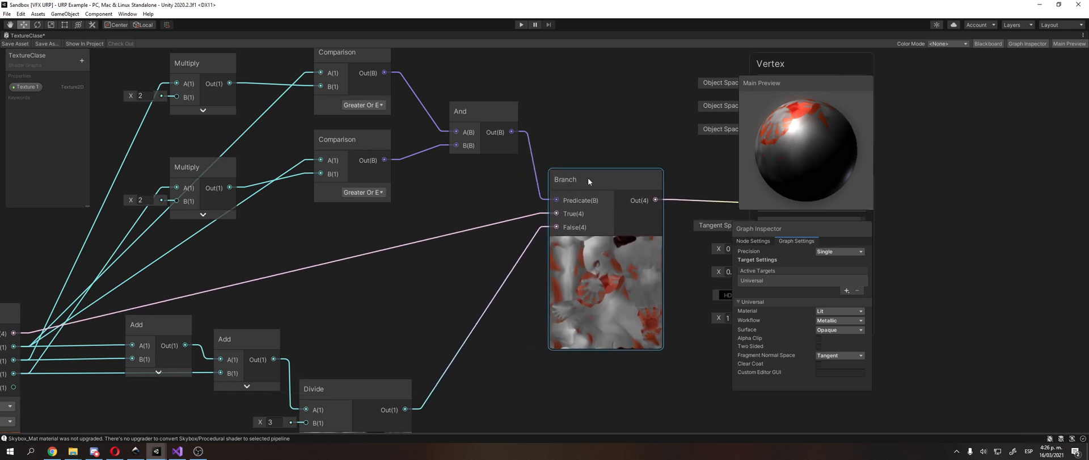
middle_click_drag(588, 179, 417, 196)
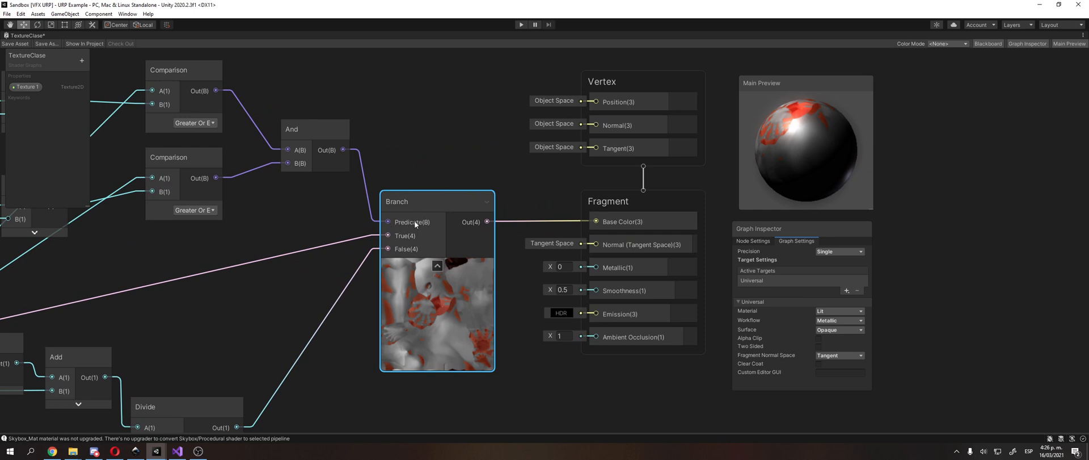
left_click(340, 243)
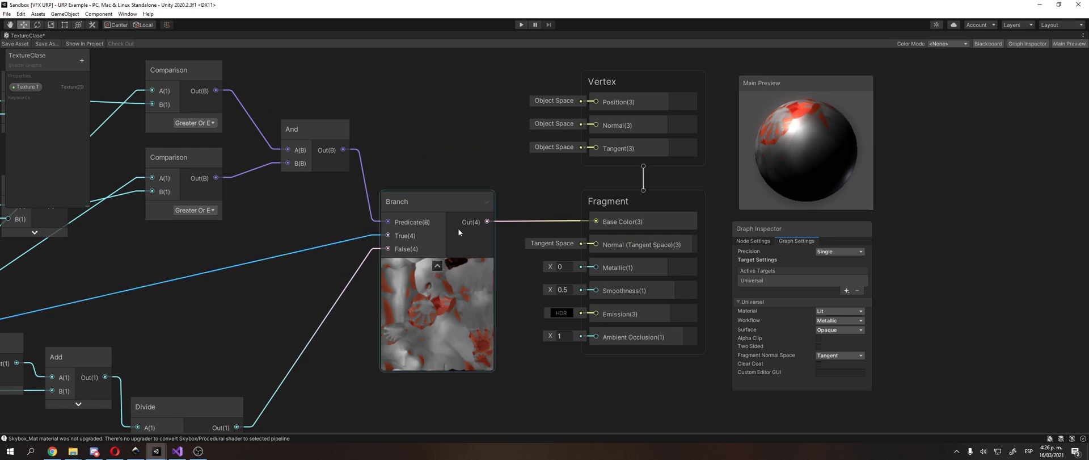
left_click(406, 223)
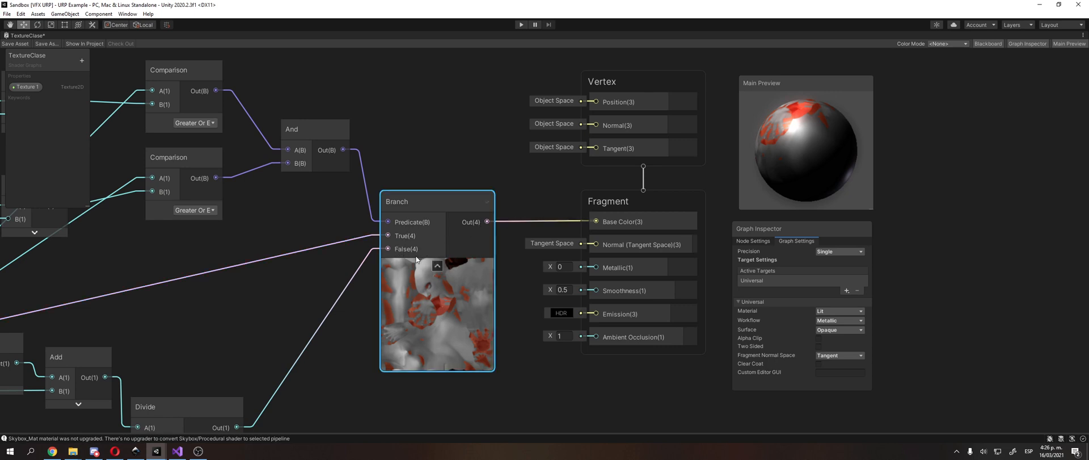
Step: Trace the graph from the Multiply nodes through the Comparison and And nodes to the Branch node
scroll(444, 134, "down", 3)
middle_click_drag(286, 131, 407, 141)
scroll(405, 157, "up", 2)
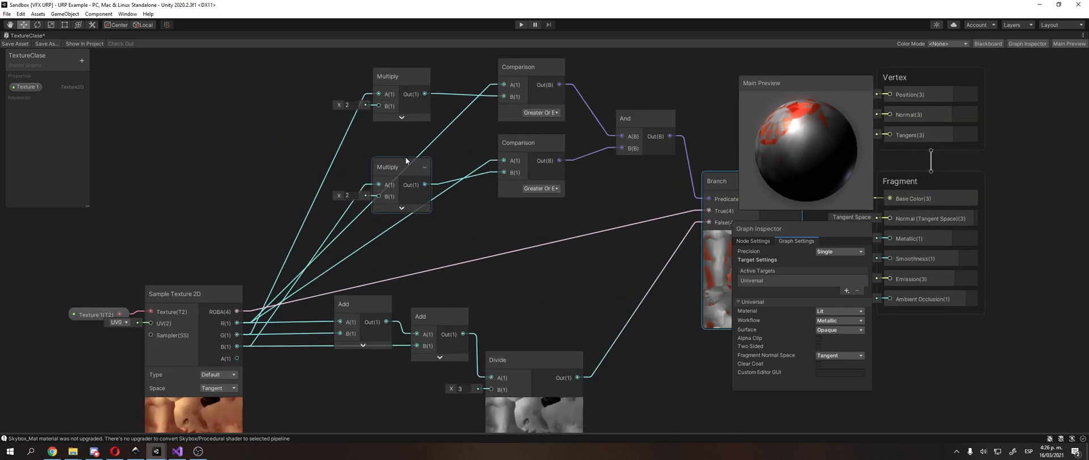
middle_click_drag(386, 169, 320, 205)
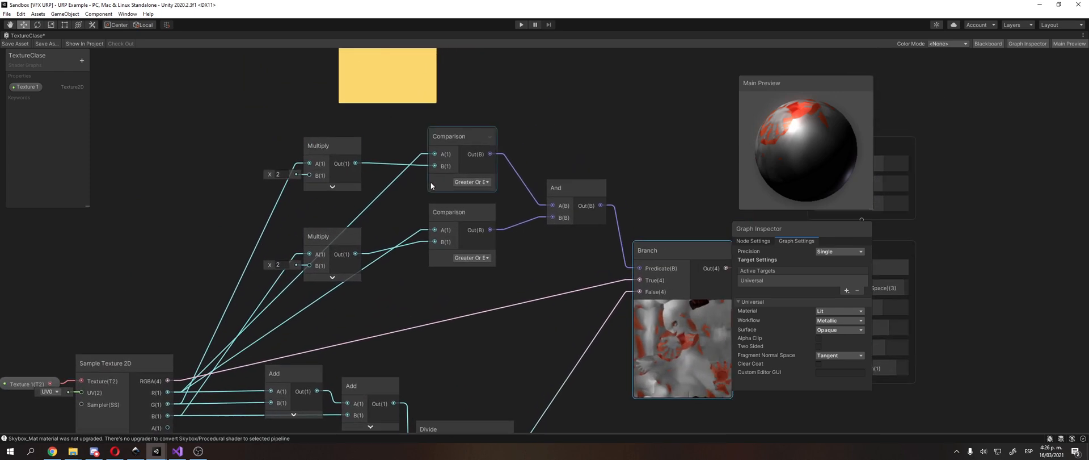
left_click(468, 142)
left_click(314, 147)
middle_click_drag(313, 146, 404, 107)
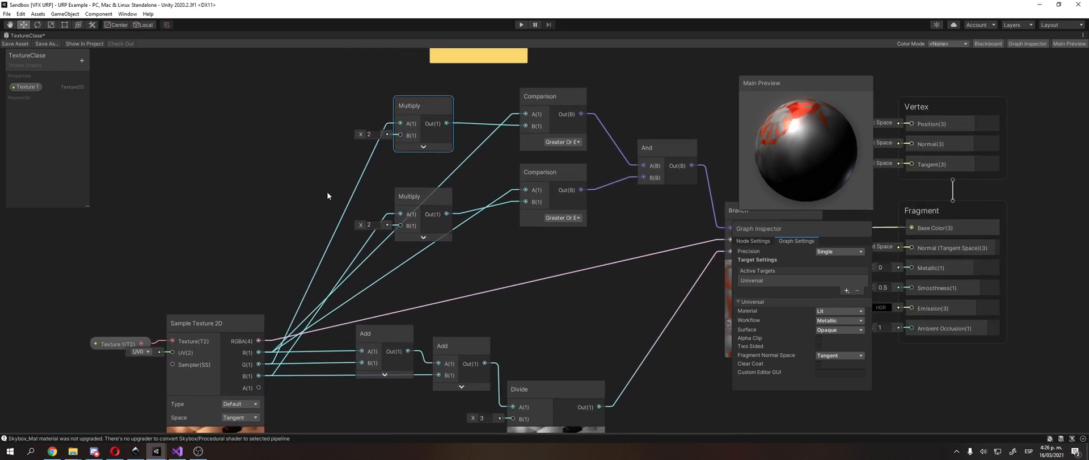
middle_click_drag(408, 168, 319, 152)
left_click(470, 158)
left_click(327, 181)
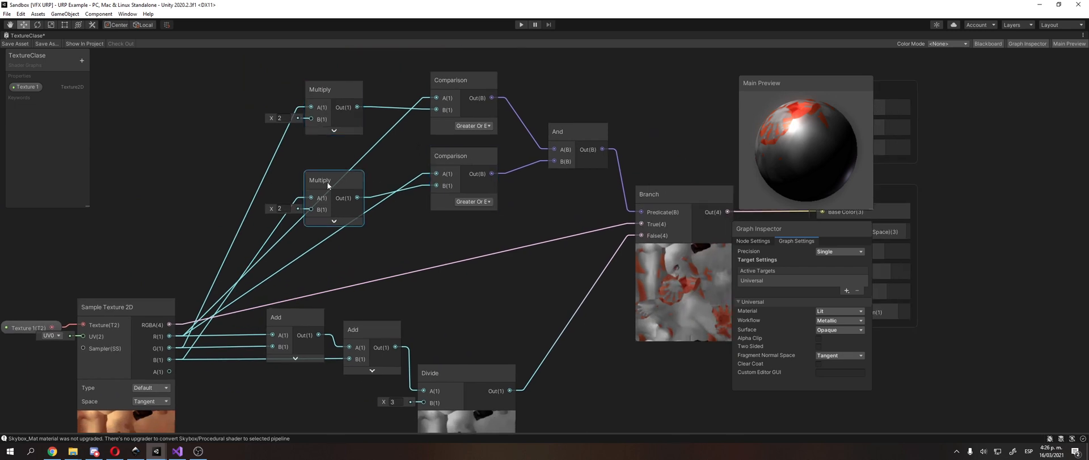
left_click(647, 86)
middle_click_drag(647, 87, 584, 105)
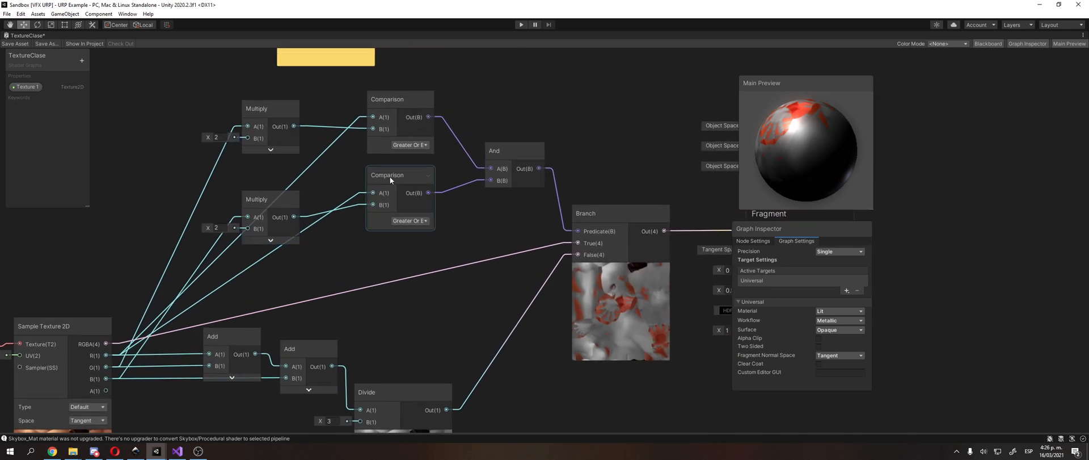
left_click(526, 152)
middle_click_drag(550, 194, 439, 196)
left_click(492, 207)
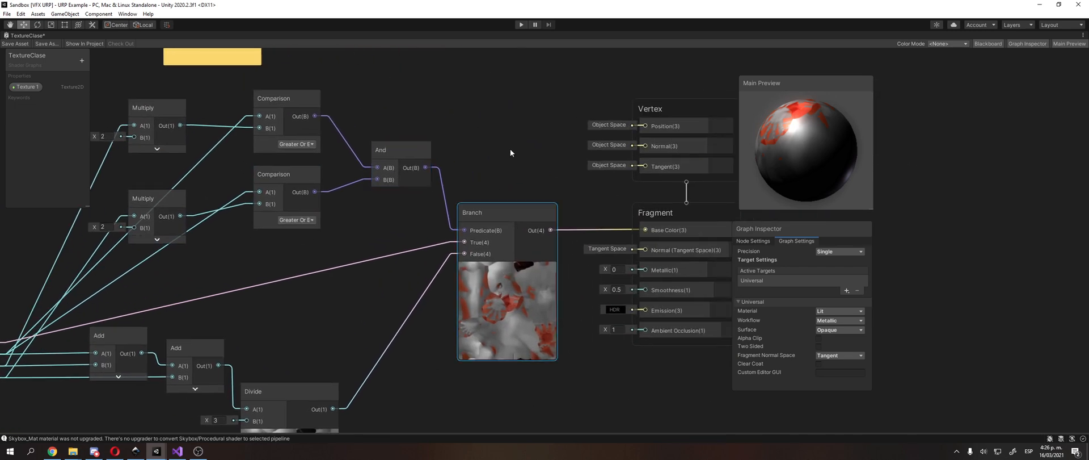
Step: Save the TextureClase shader graph asset
middle_click_drag(509, 148, 499, 108)
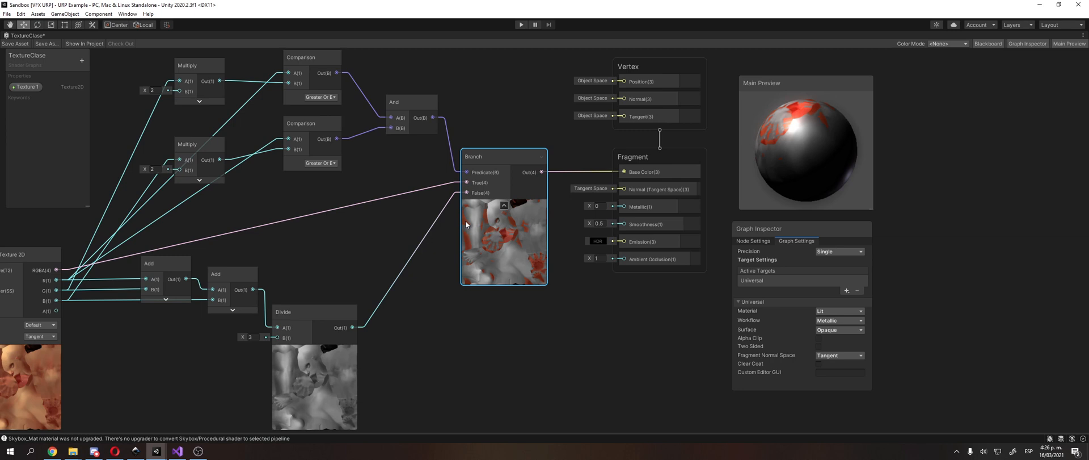
scroll(465, 220, "down", 3)
scroll(405, 251, "up", 2)
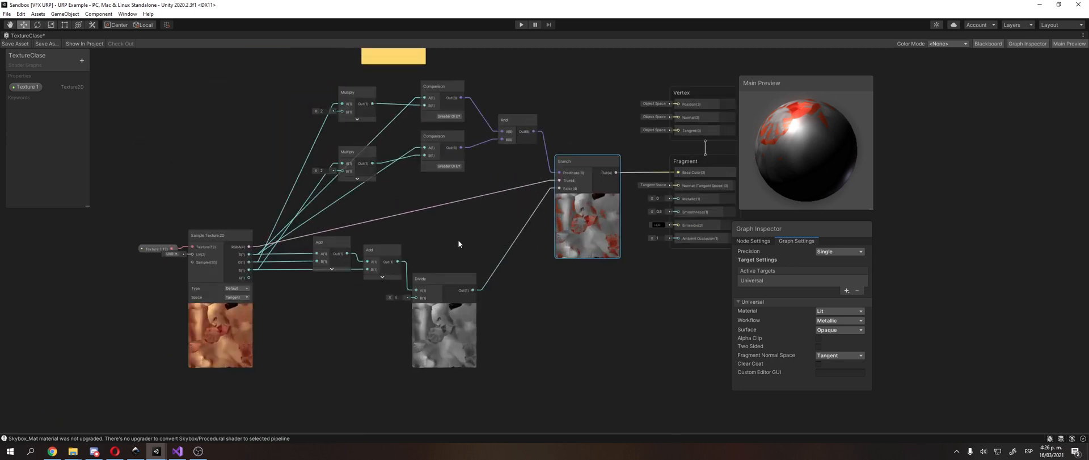
middle_click_drag(458, 240, 466, 272)
middle_click_drag(369, 207, 384, 166)
middle_click_drag(383, 209, 378, 262)
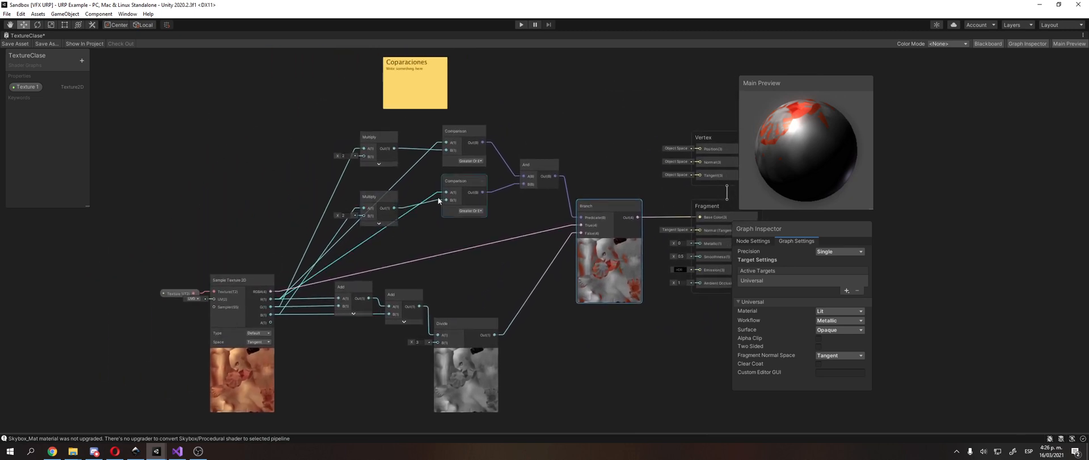
middle_click_drag(595, 147, 502, 170)
scroll(489, 170, "up", 3)
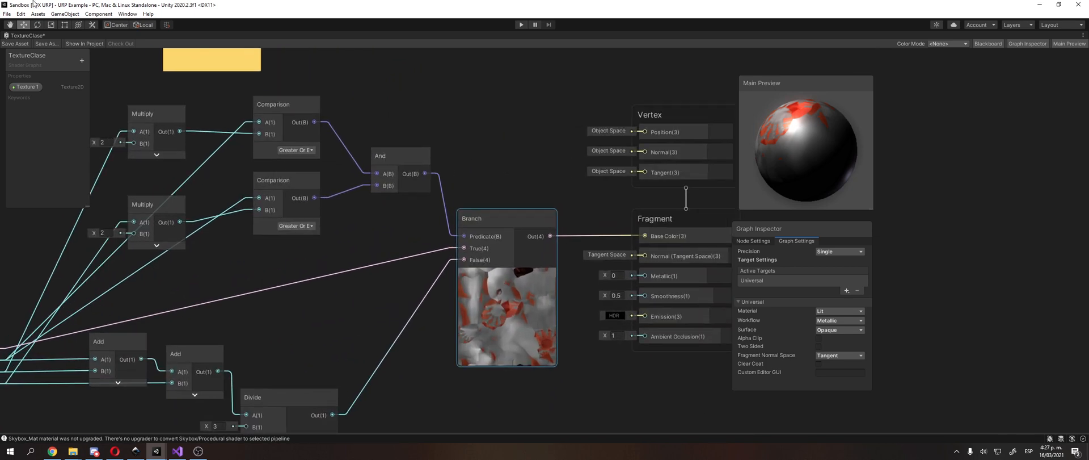
left_click(22, 43)
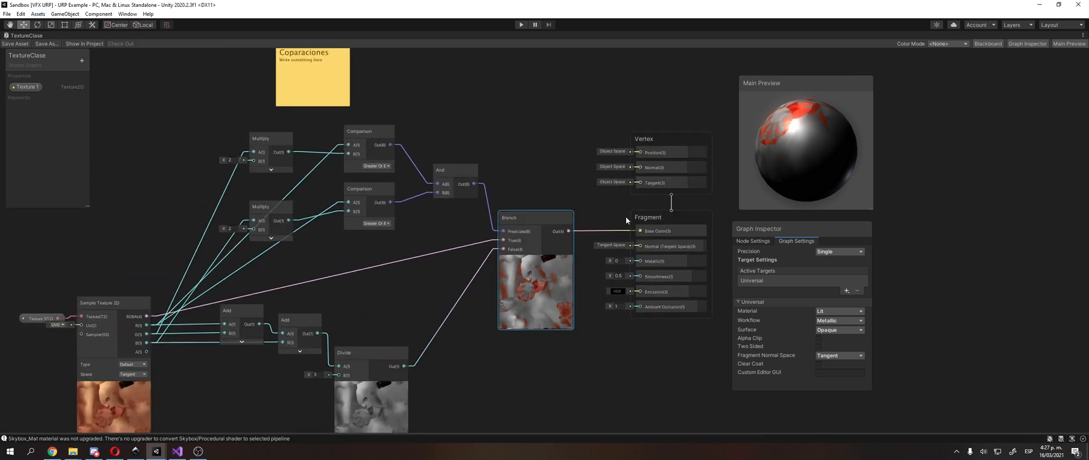
Step: Restore the maximized TextureClase graph window to the regular editor layout
mouse_move(417, 156)
middle_mouse_down()
mouse_move(557, 86)
mouse_move(519, 99)
middle_mouse_up()
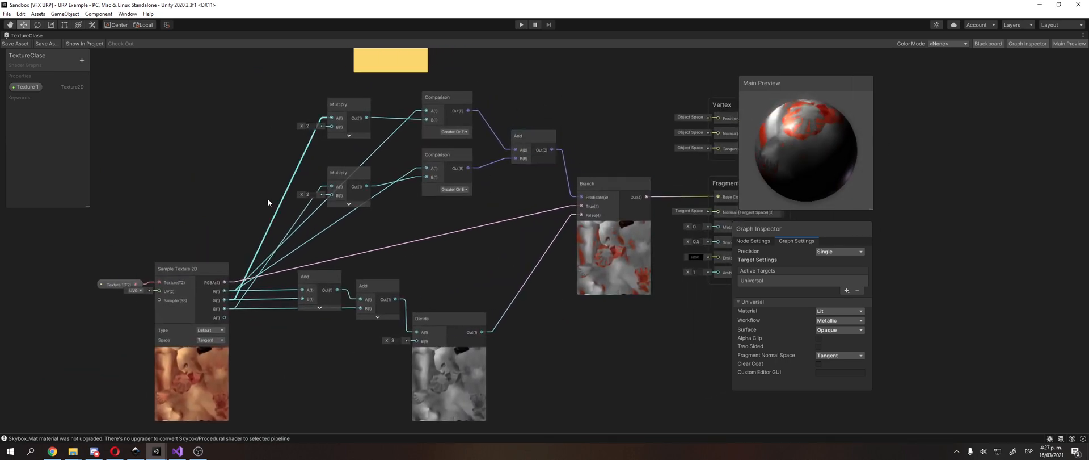
middle_click_drag(551, 238, 394, 241)
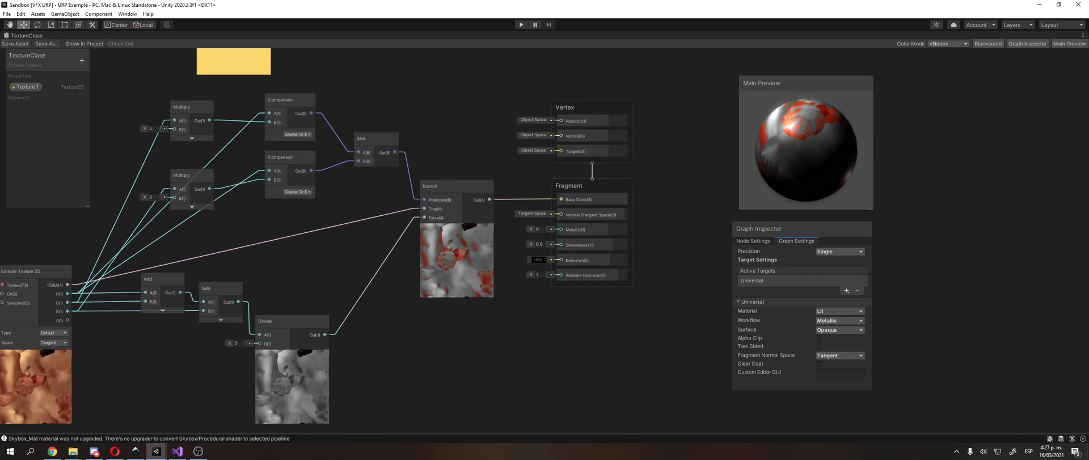
left_click(1083, 35)
left_click(1065, 44)
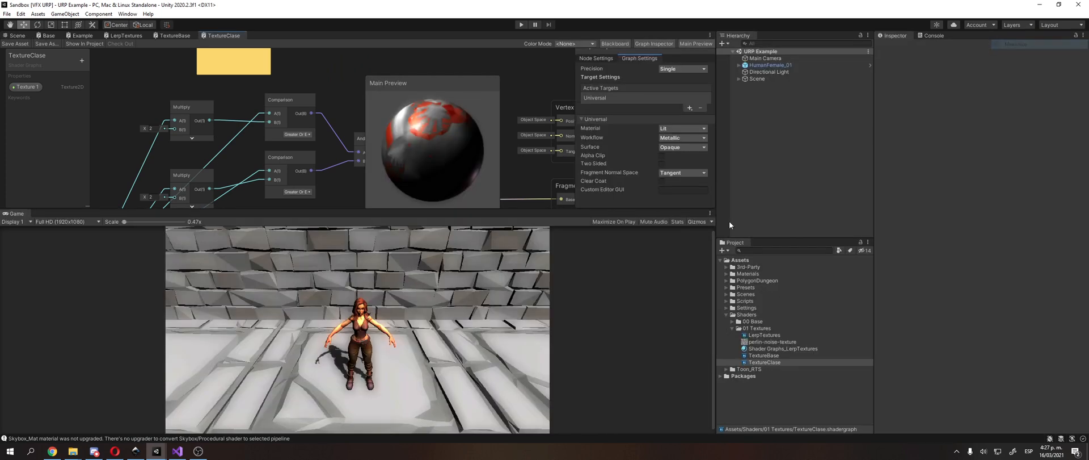
Step: Duplicate the TextureBase shader graph in the 01 Textures folder and name the copy TextureLerp
left_click(775, 353)
key("ctrl+d")
key("F2")
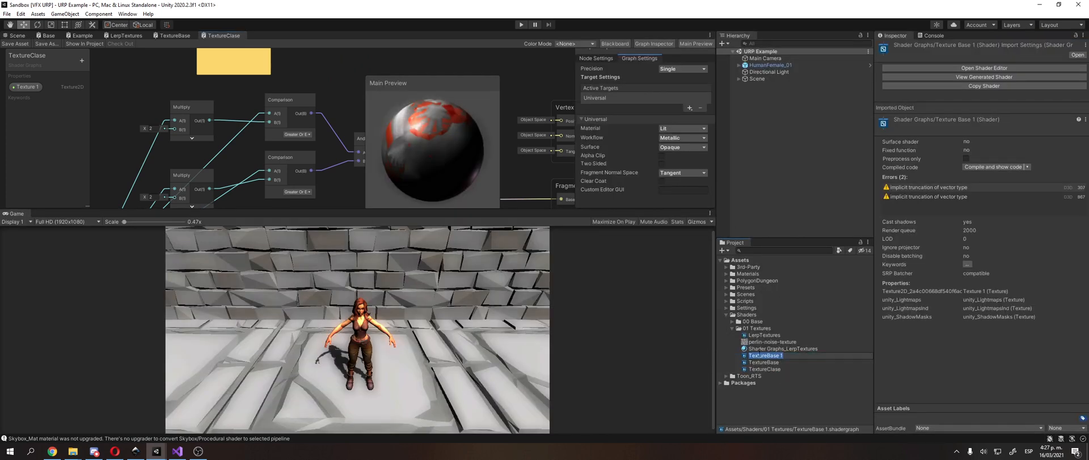
key("Home")
key("shift+End")
type("Lerp")
key("Return")
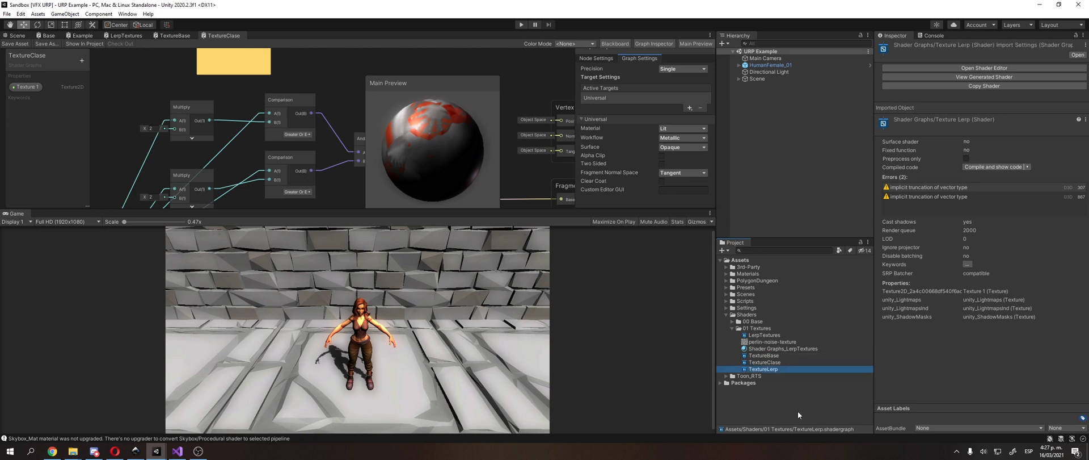
Step: Open the TextureLerp shader graph maximized and move its texture nodes farther away from the Vertex and Fragment blocks
double_click(771, 369)
left_click(709, 35)
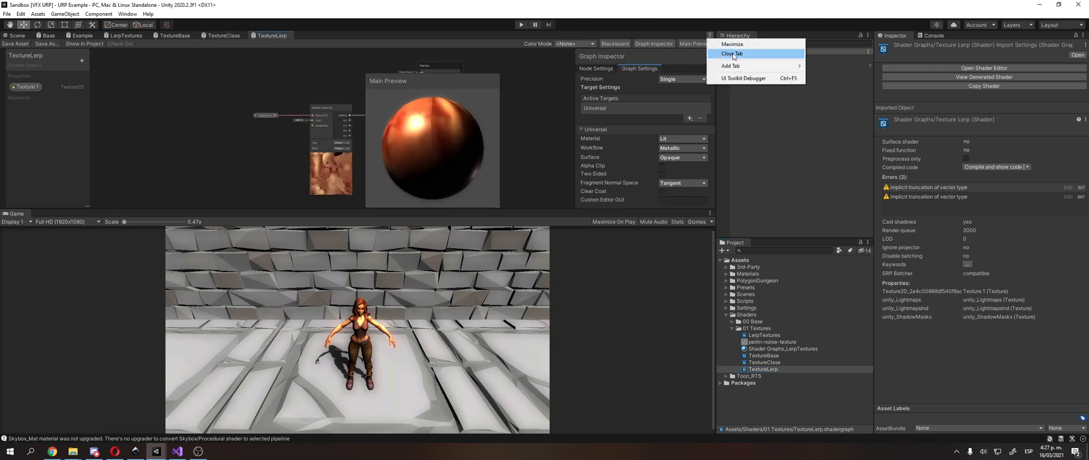
left_click(733, 44)
middle_click_drag(333, 194, 518, 318)
left_click_drag(588, 206, 494, 235)
left_click_drag(471, 203, 348, 206)
left_click_drag(463, 227, 414, 192)
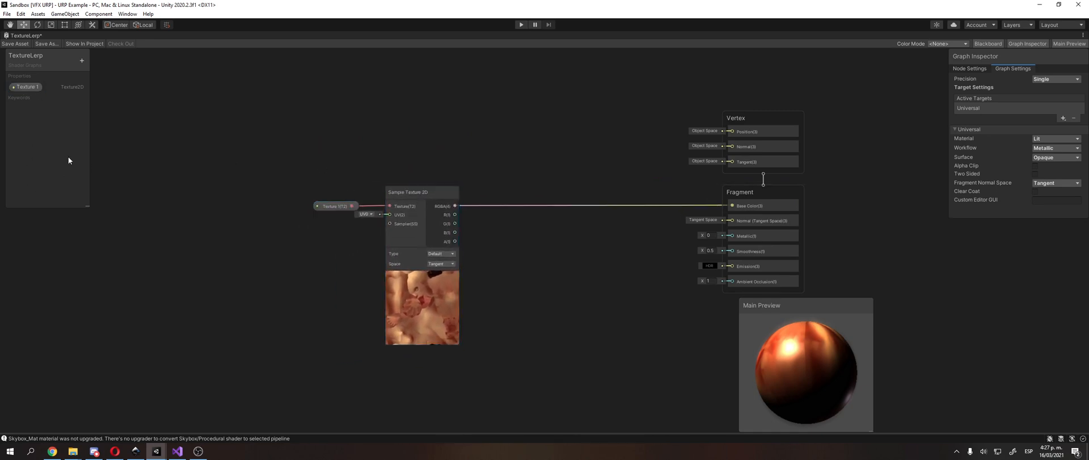
Step: Create a Texture 2D Asset node and place it below the Texture 1 property node
left_click(83, 60)
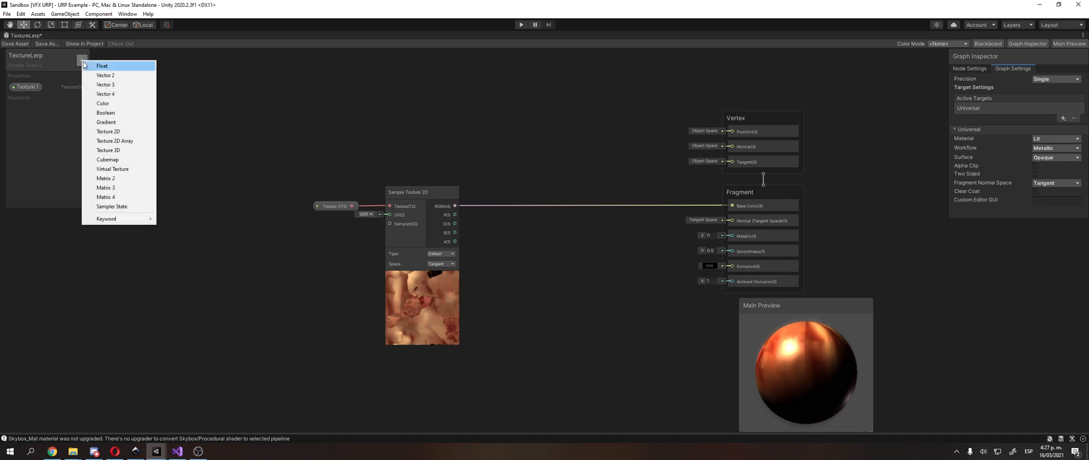
left_click(89, 64)
middle_click_drag(217, 133, 251, 106)
scroll(252, 107, "up", 1)
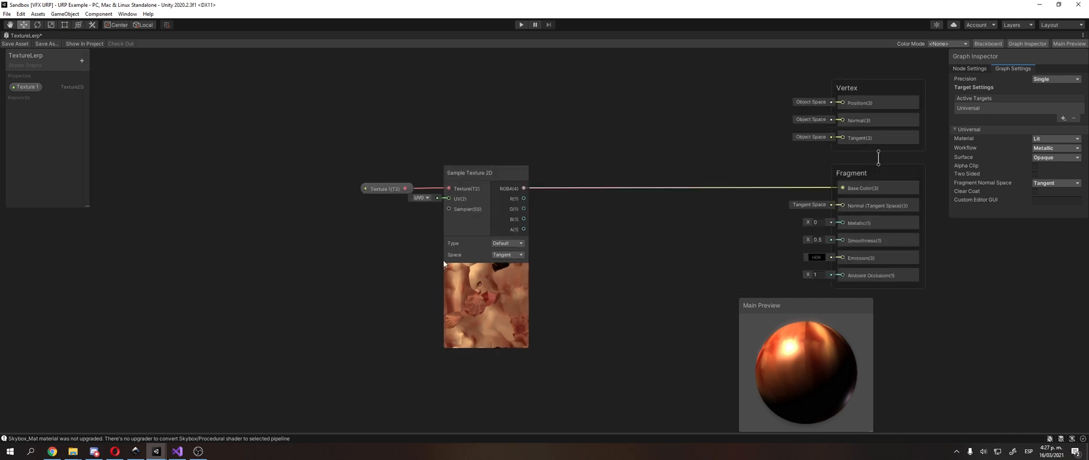
right_click(367, 157)
left_click(381, 162)
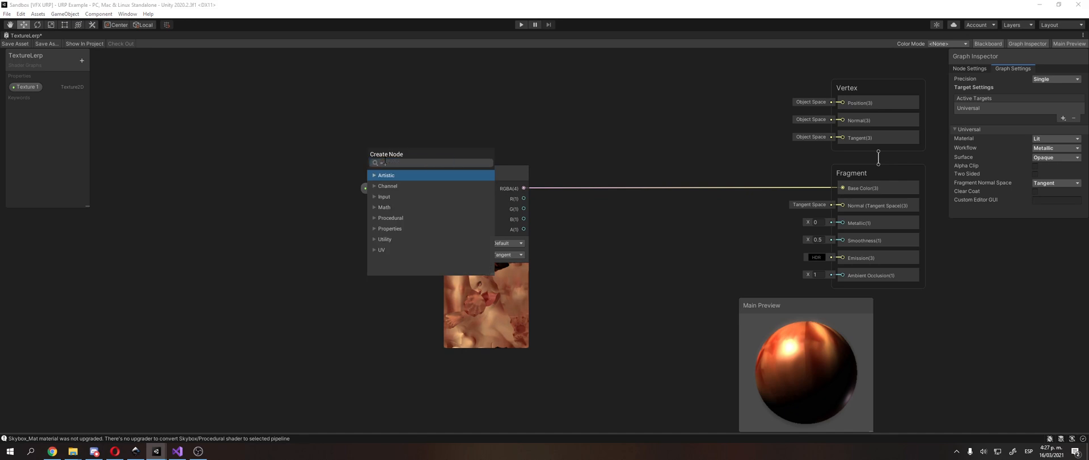
type("tex")
scroll(404, 263, "down", 3)
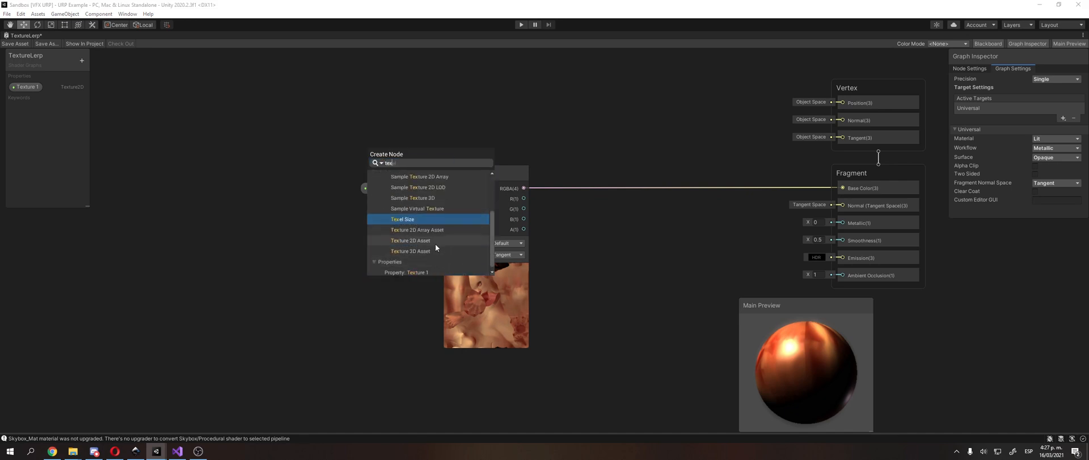
left_click(437, 240)
left_click_drag(419, 180, 407, 374)
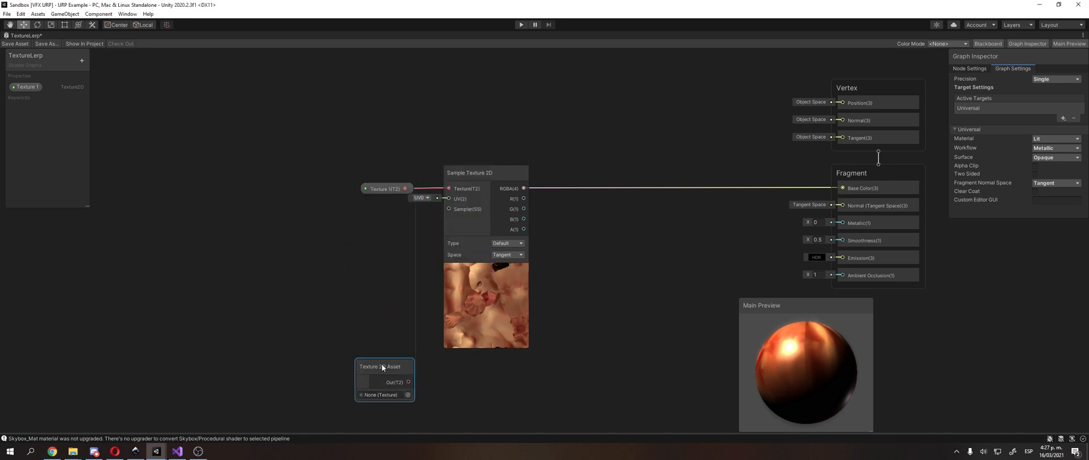
Step: Convert the Texture 2D Asset node into a graph property
right_click(381, 231)
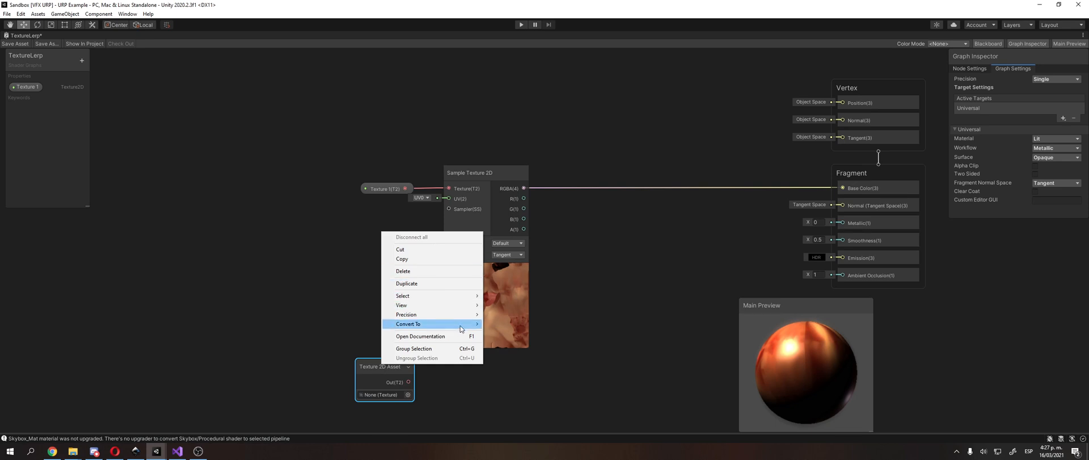
mouse_move(462, 326)
left_click(510, 342)
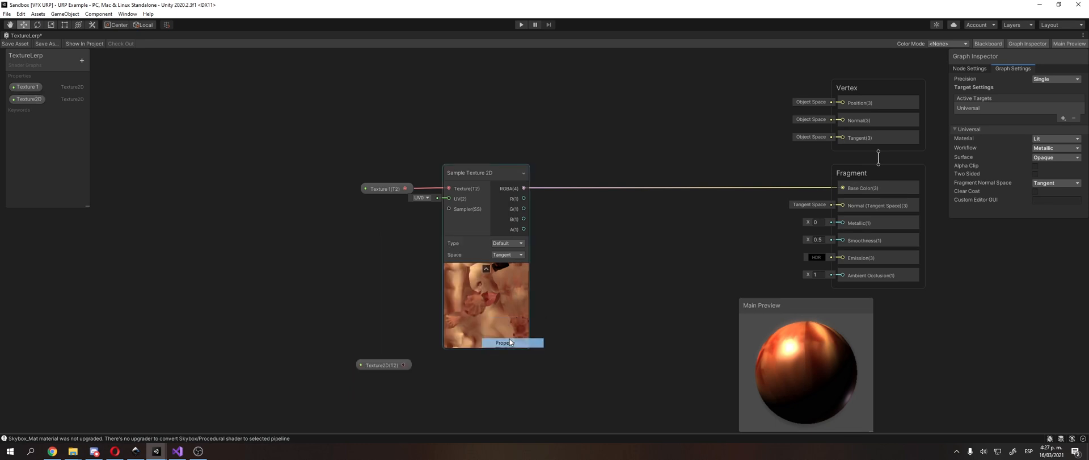
Step: Rename the new Texture2D property to Texture 2
double_click(40, 97)
key("Right")
key("BackSpace")
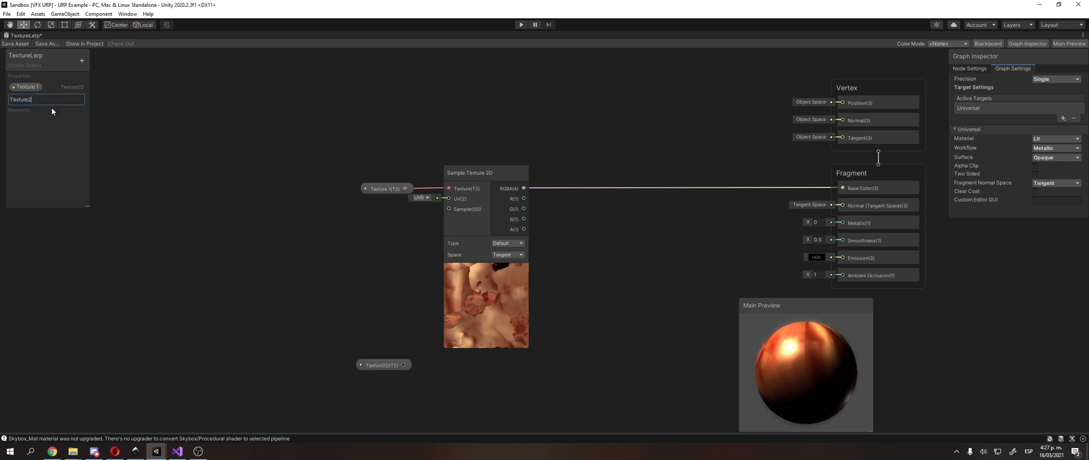
type("2")
key("Return")
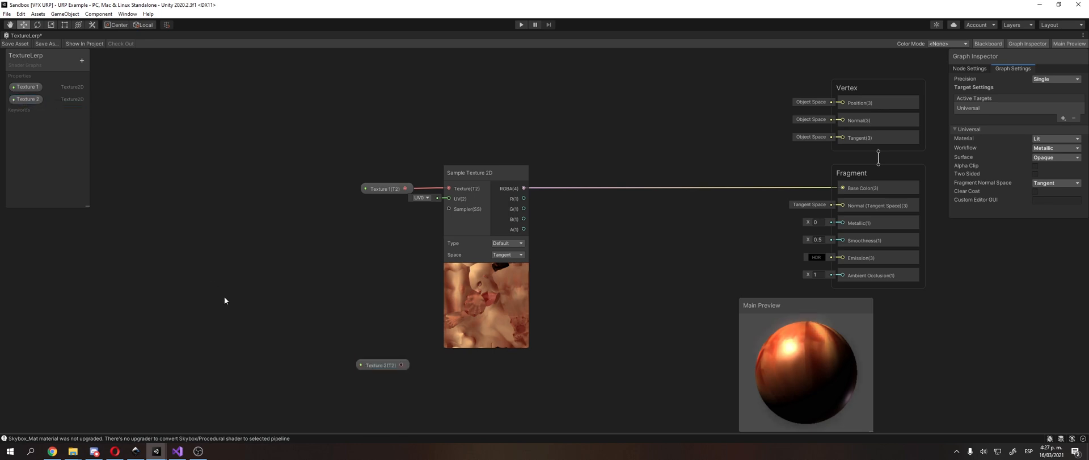
Step: Move the Texture 2 node closer, duplicate the Sample Texture 2D node, and delete the copy's connection to Texture 1
middle_click_drag(265, 336, 260, 248)
left_click_drag(383, 277, 388, 285)
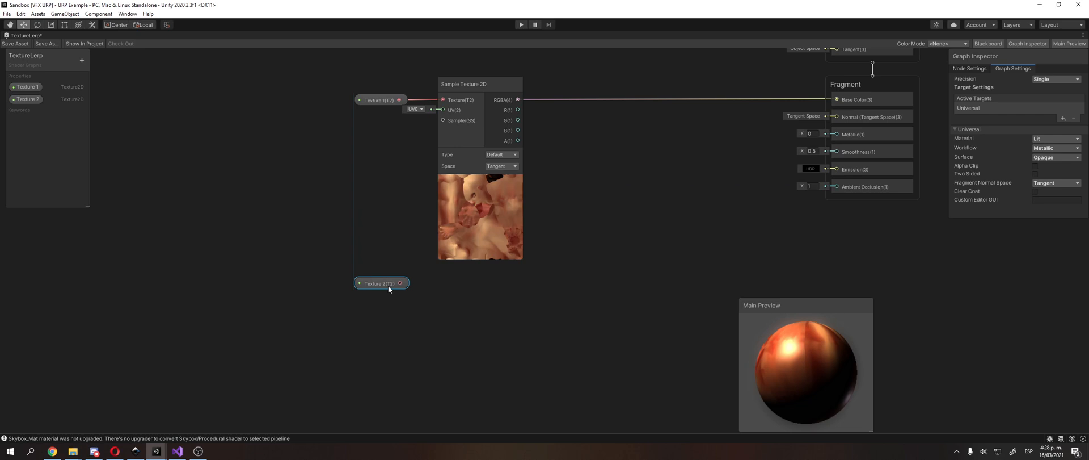
right_click(452, 308)
left_click(497, 85)
key("ctrl+d")
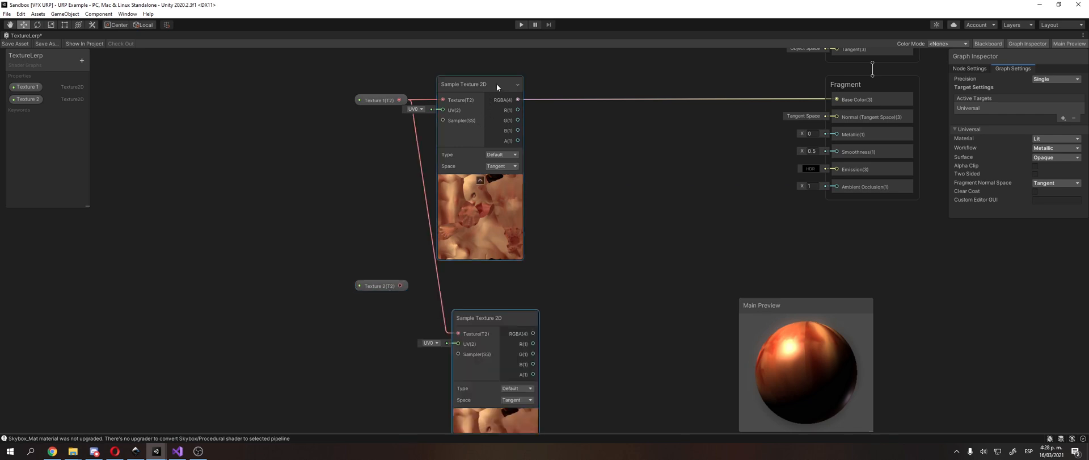
left_click(438, 256)
key("Delete")
Step: Align the duplicated Sample Texture 2D node beneath the original and connect Texture 2 to its Texture input
left_click_drag(490, 319, 475, 281)
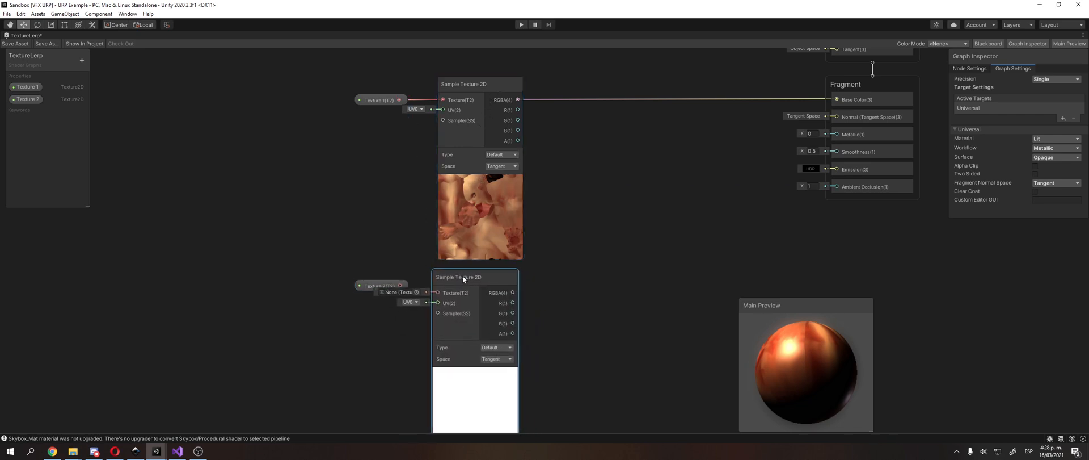
left_click_drag(400, 286, 443, 295)
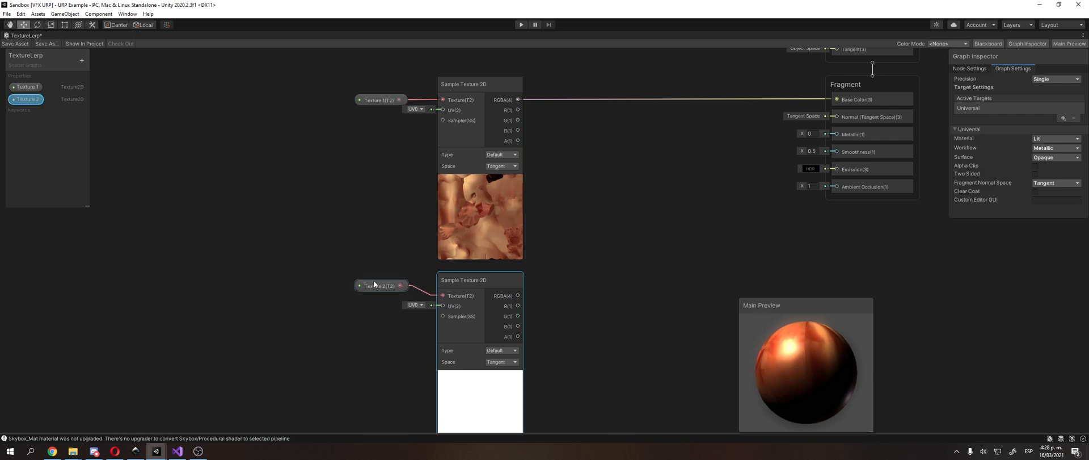
left_click_drag(374, 281, 369, 293)
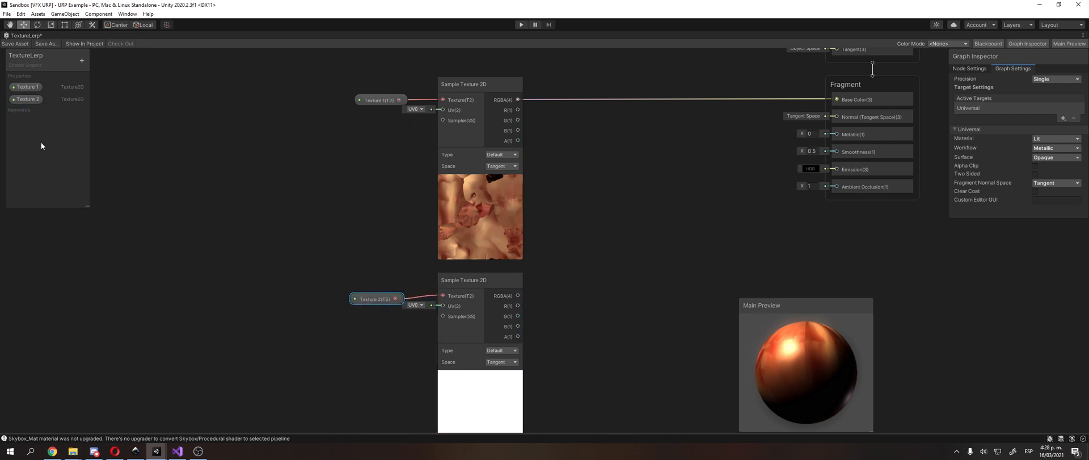
Step: Open the texture selection for the Texture 2 property's default
left_click(32, 100)
left_click(968, 68)
left_click(1076, 112)
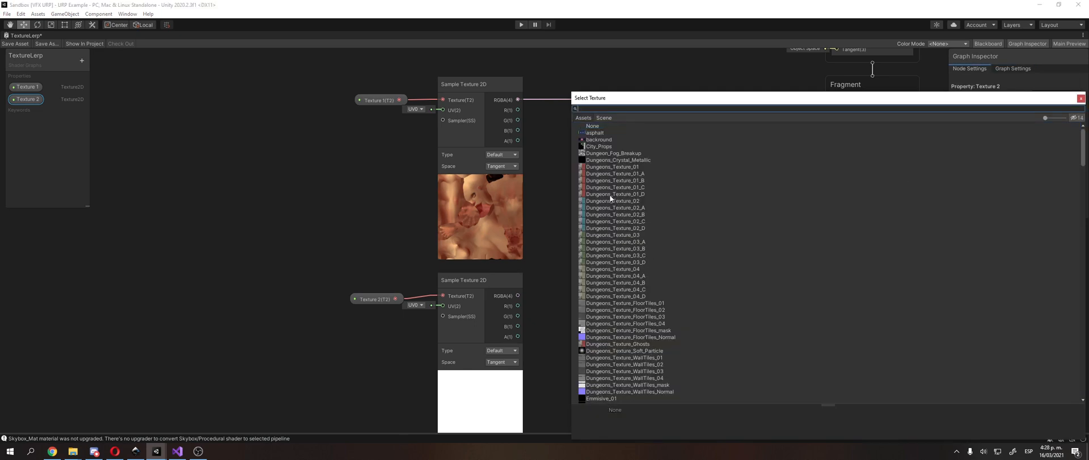
Step: Try several Dungeons and Emmisive textures as the default of Texture 2, ending on Dungeons_Texture_WallTiles_04
left_click(604, 167)
left_click(602, 180)
scroll(628, 257, "down", 5)
left_click(627, 258)
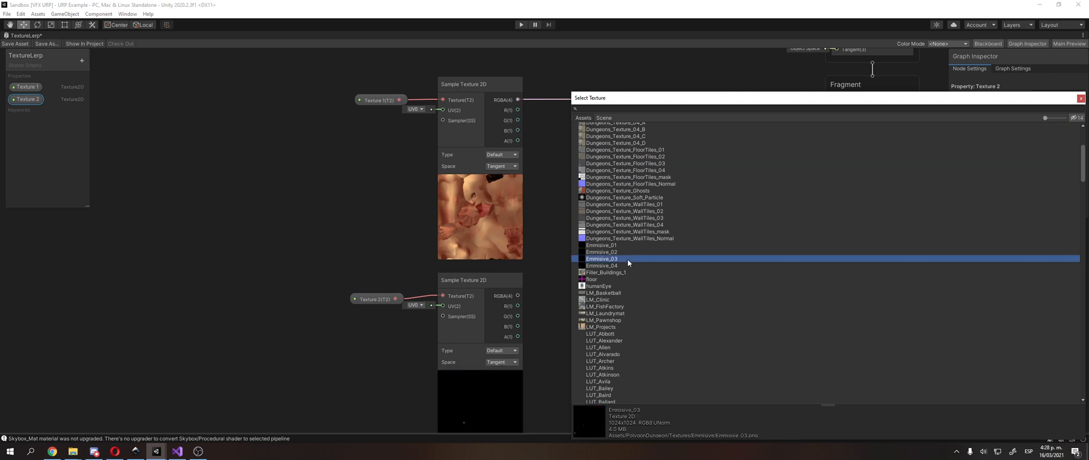
key("Up")
key("Up")
key("Up")
key("Up")
key("Up")
key("Up")
key("Up")
key("Up")
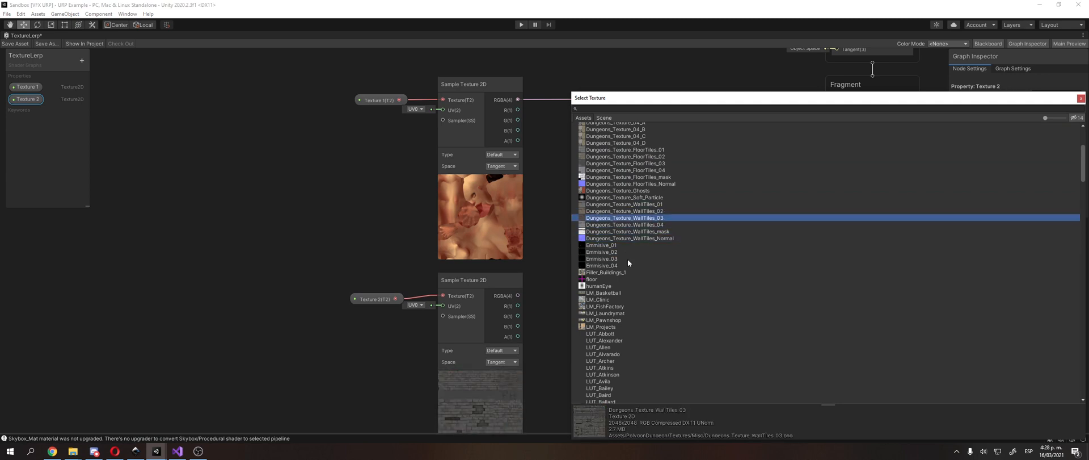
key("Up")
key("Up")
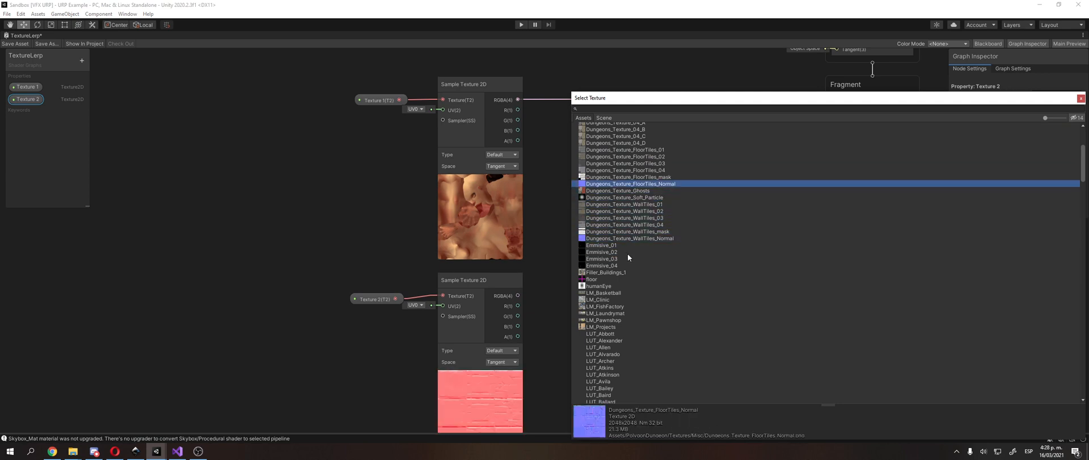
left_click(617, 231)
key("Up")
key("Up")
key("Down")
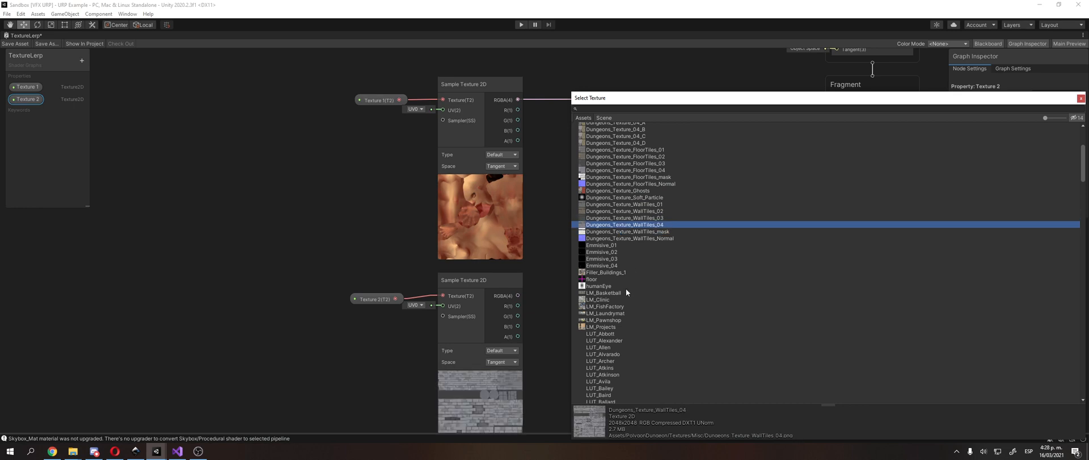
Step: Set the default texture of Texture 2 to LM_Clinic and align its node with the second sampler's Texture input
scroll(624, 288, "down", 7)
scroll(612, 292, "up", 5)
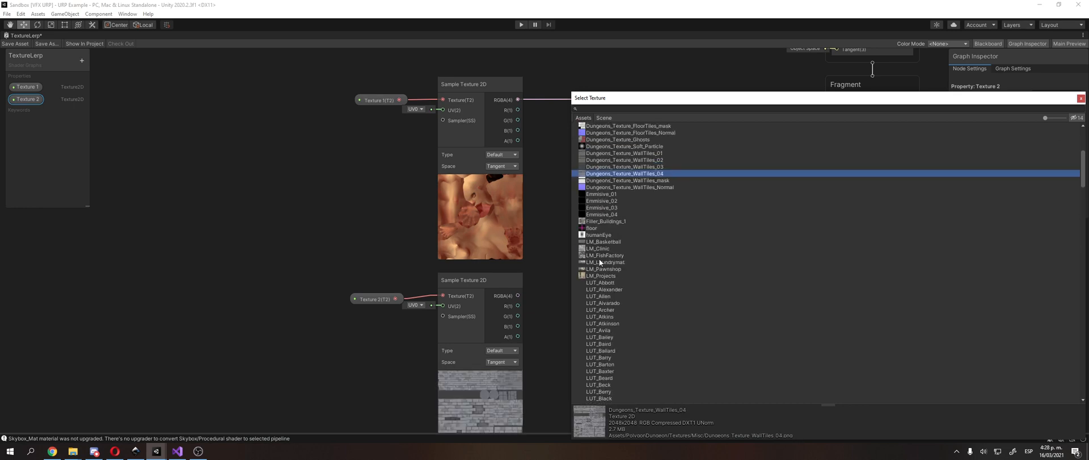
left_click(598, 242)
key("Down")
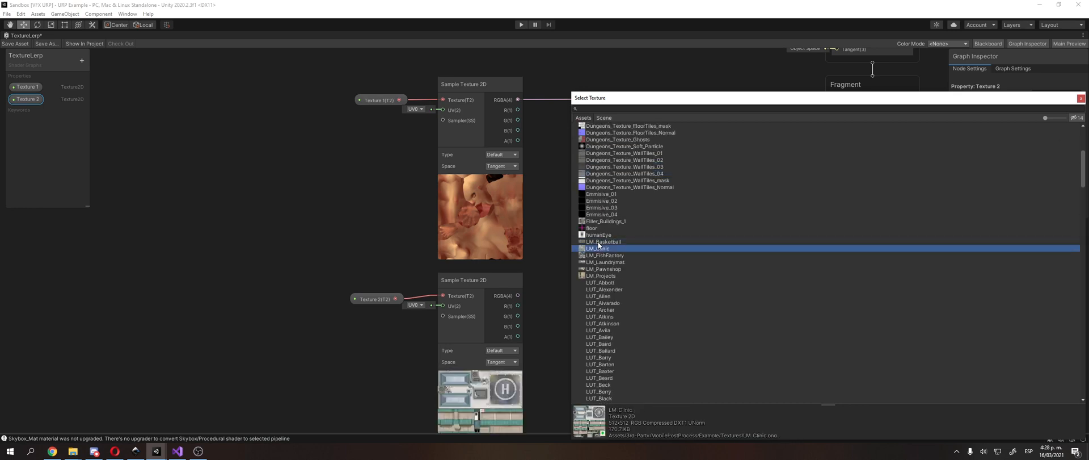
double_click(608, 248)
middle_click_drag(608, 249, 598, 219)
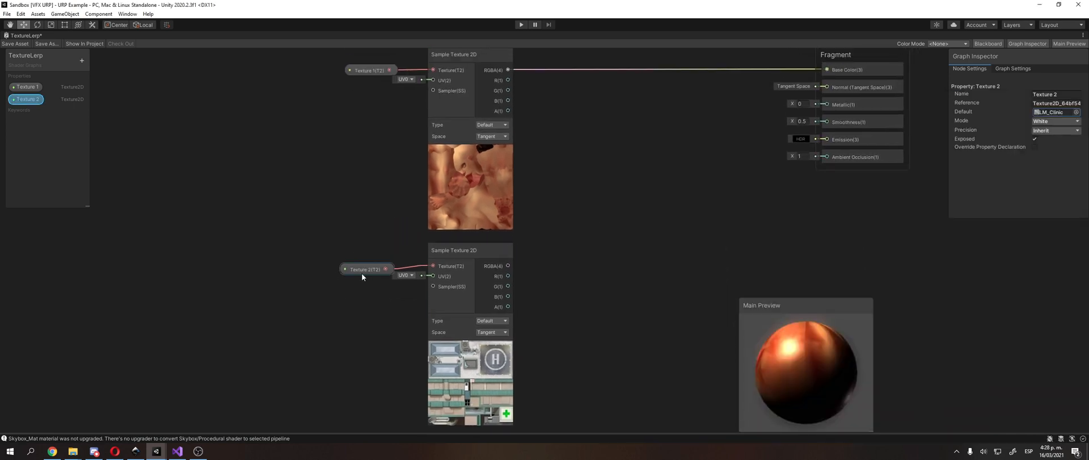
left_click_drag(362, 273, 359, 269)
left_click(650, 254)
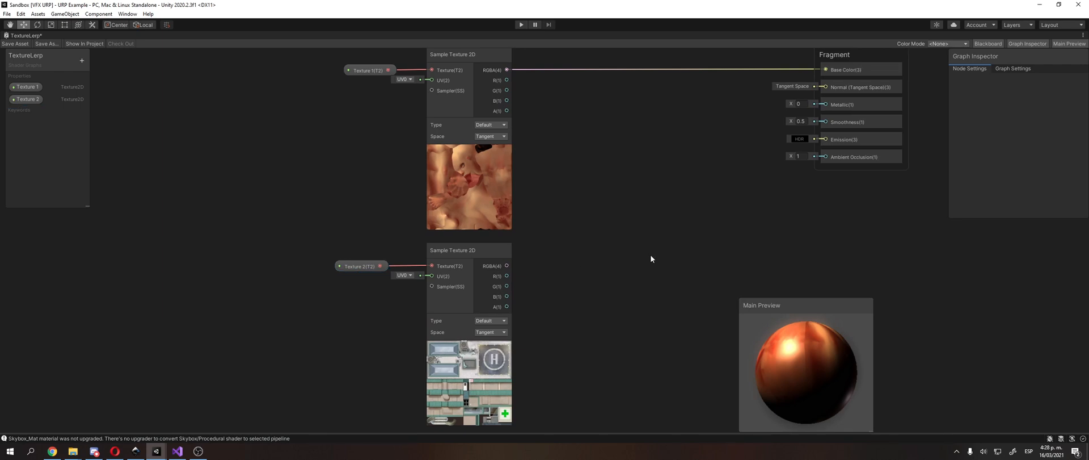
Step: Delete the connection between the first Sample Texture 2D node and the Fragment's Base Color
middle_click_drag(617, 246, 557, 273)
left_click(617, 97)
key("Delete")
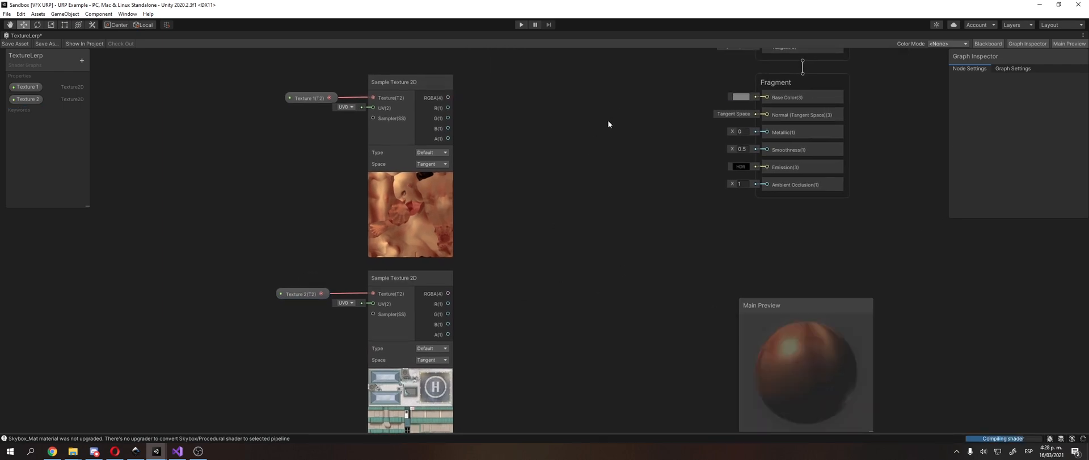
Step: Create a Lerp node and place it between the two Sample Texture 2D nodes and the Fragment block
right_click(608, 121)
left_click(624, 124)
type("lerp")
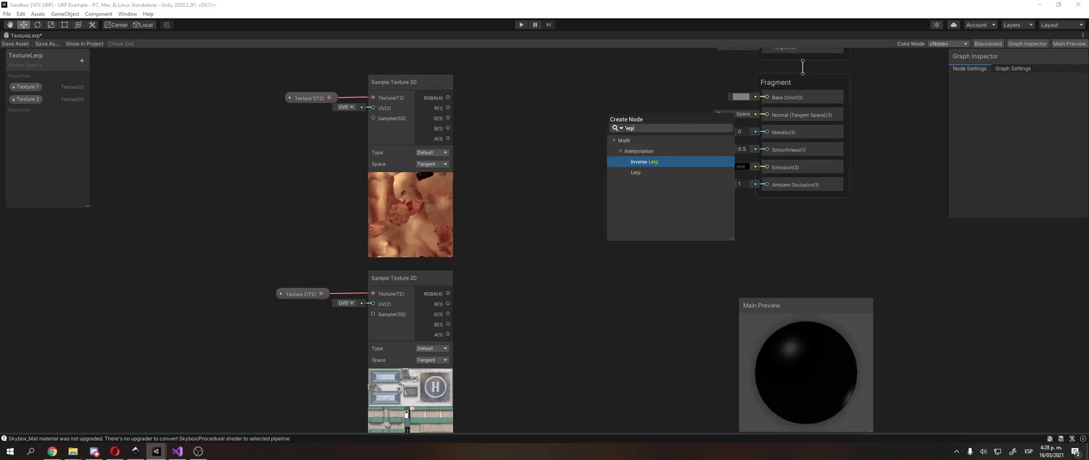
key("Down")
key("Return")
left_click_drag(648, 139, 606, 151)
Step: Connect the first and second samplers' RGBA outputs to Lerp inputs A and B, and the Lerp output to Base Color
left_click_drag(450, 98, 572, 166)
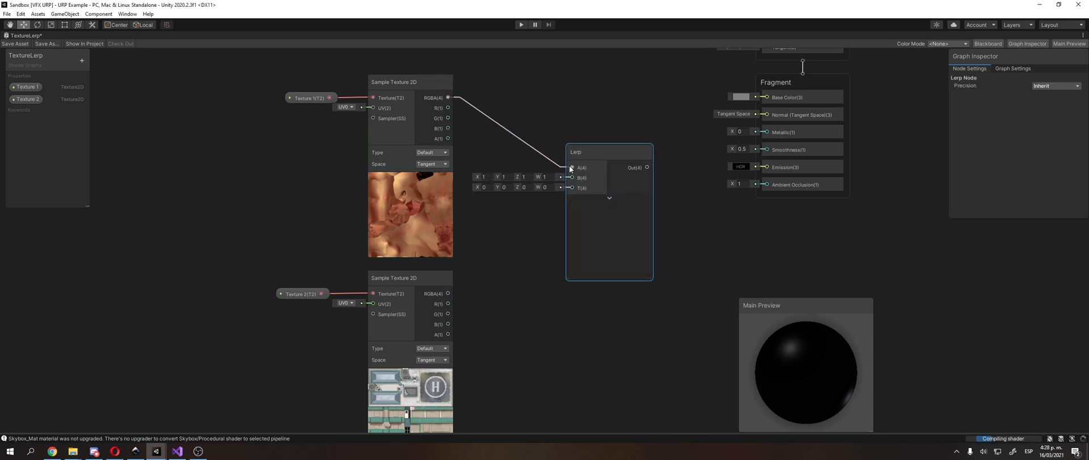
left_click_drag(450, 293, 573, 178)
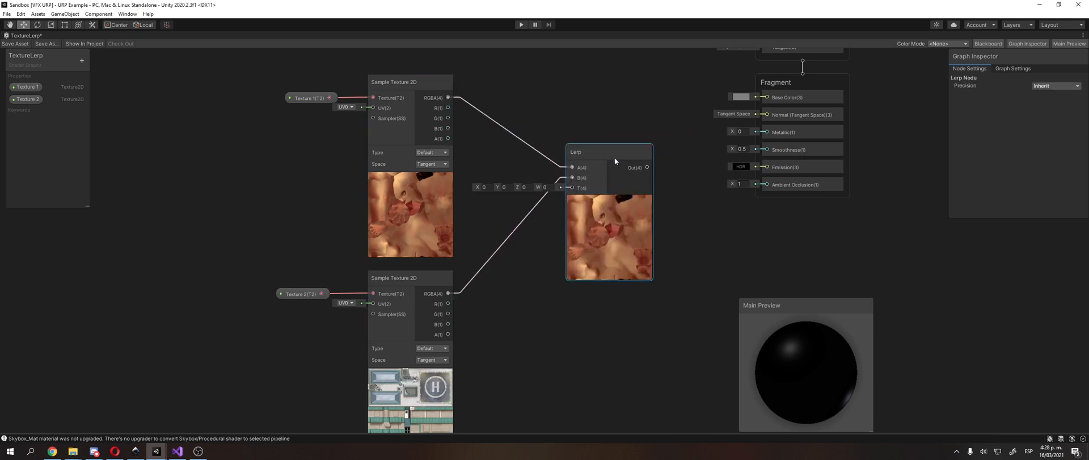
left_click_drag(651, 167, 766, 98)
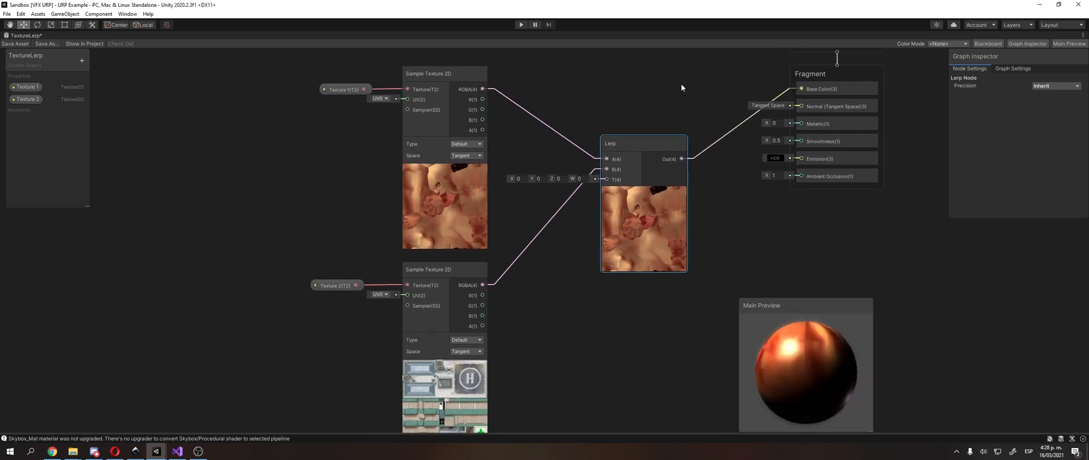
Step: Create a Float node, place it in front of the Lerp node, and connect its output to the T input
left_click(561, 289)
right_click(561, 288)
left_click(607, 292)
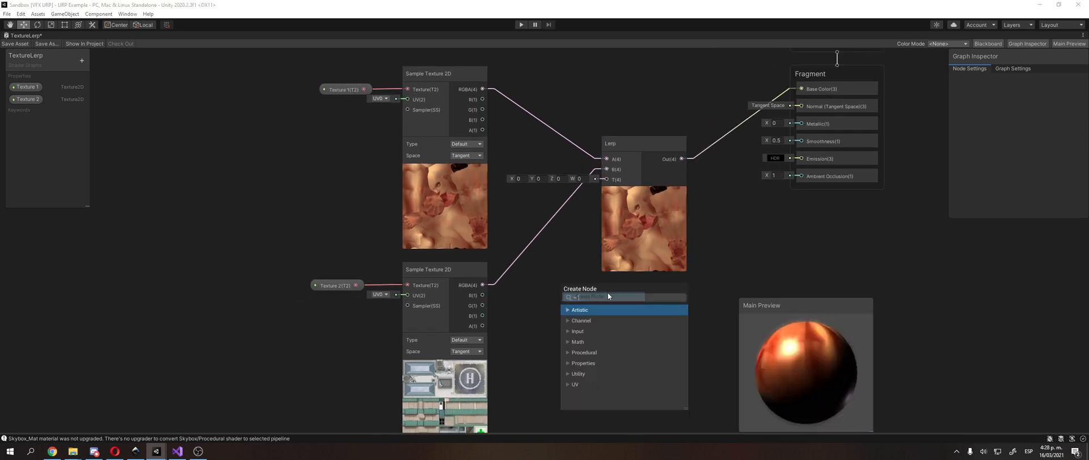
type("float")
key("Return")
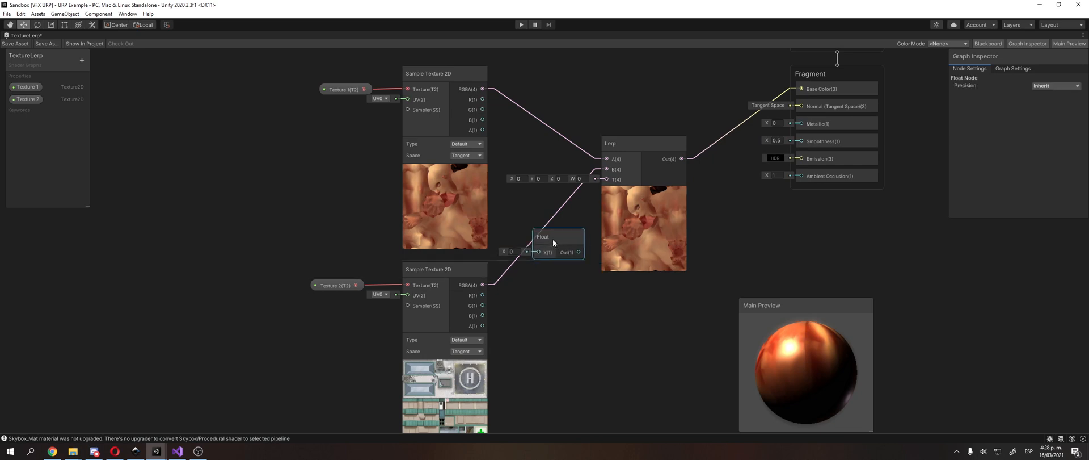
left_click_drag(563, 225, 607, 180)
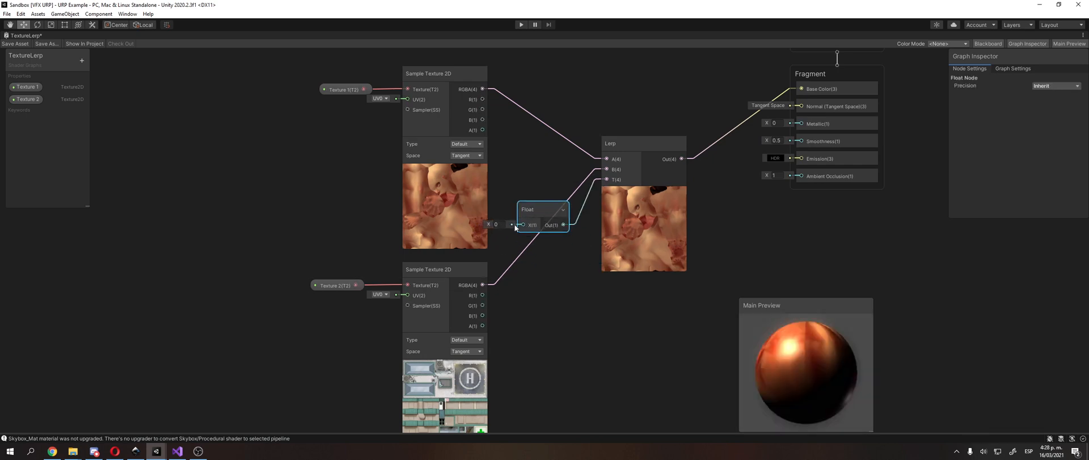
Step: Test the texture blend with the Float node's X value raised to 0.87, then set the value back to 0
left_click_drag(488, 225, 509, 225)
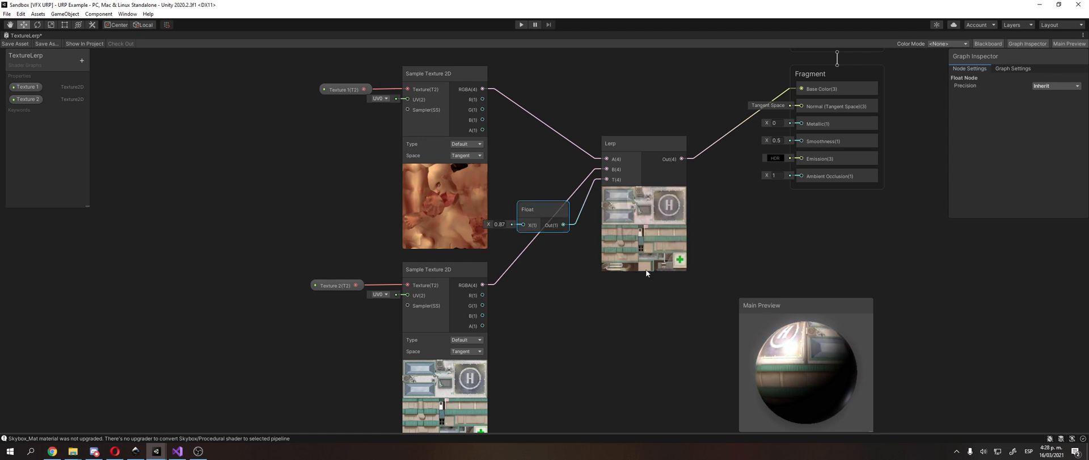
left_click_drag(784, 344, 820, 363)
middle_click_drag(585, 227, 608, 171)
left_click(522, 169)
type("0.03")
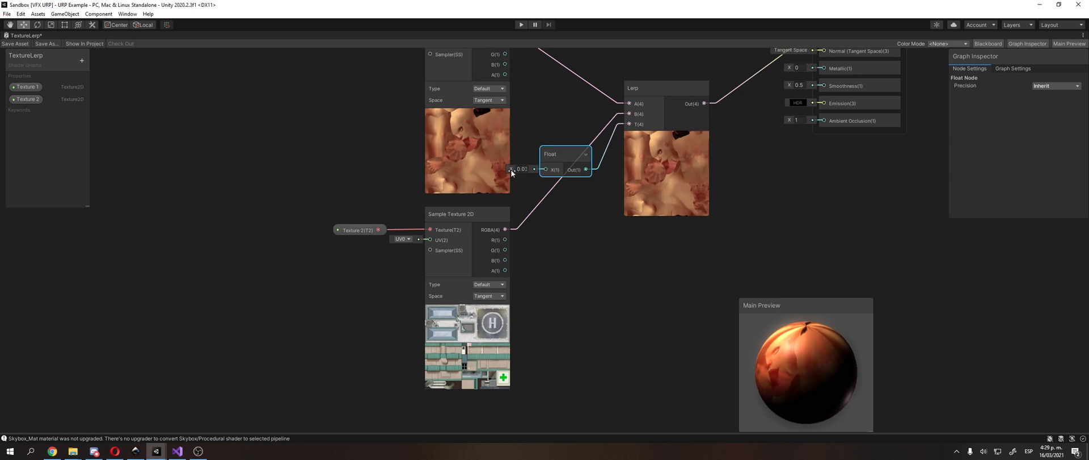
left_click_drag(511, 169, 523, 174)
type("0")
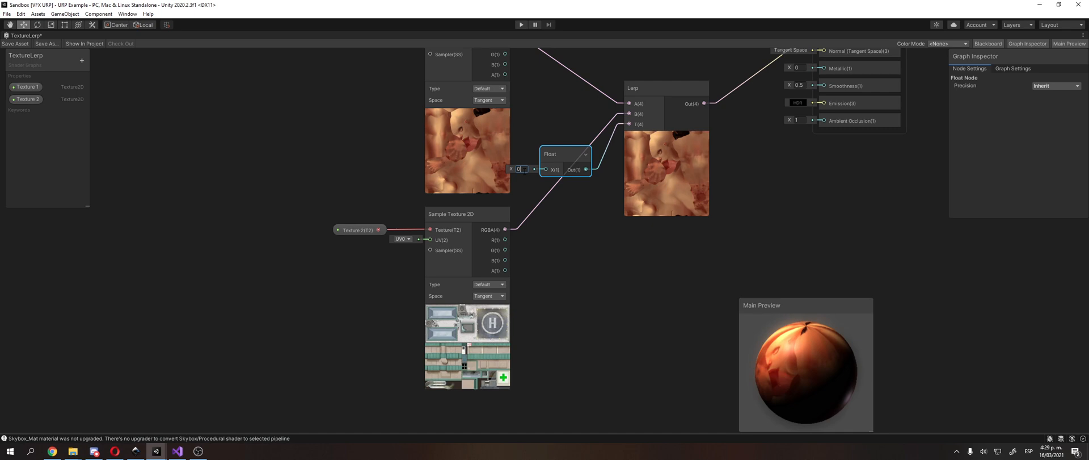
Step: Switch to the Sandbox [VFX] project, select the character's Body mesh and expand its Lerp Character material settings
middle_click_drag(525, 169, 423, 253)
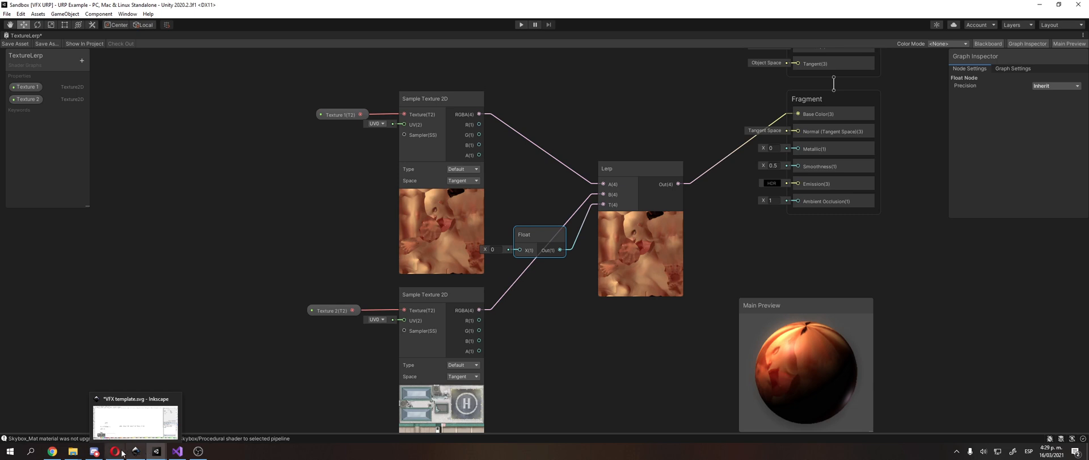
mouse_move(123, 452)
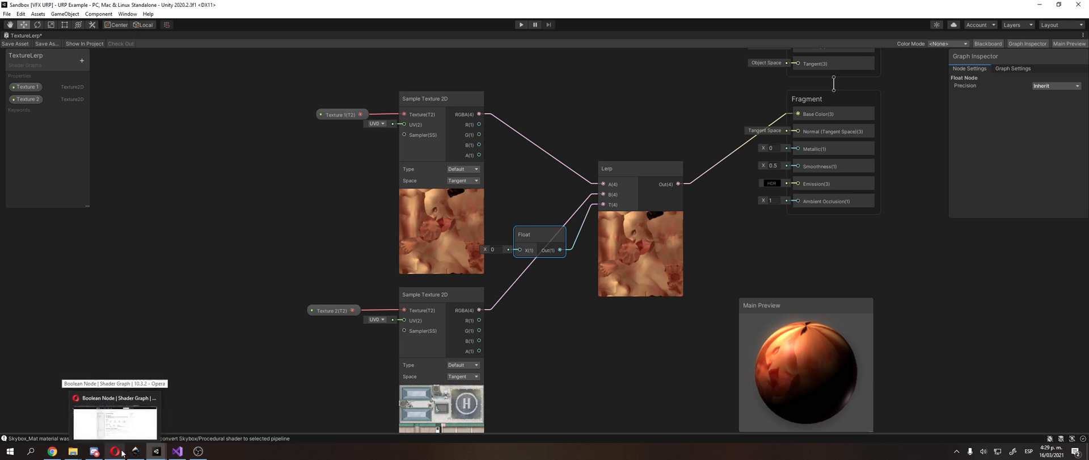
mouse_move(159, 452)
left_click(196, 422)
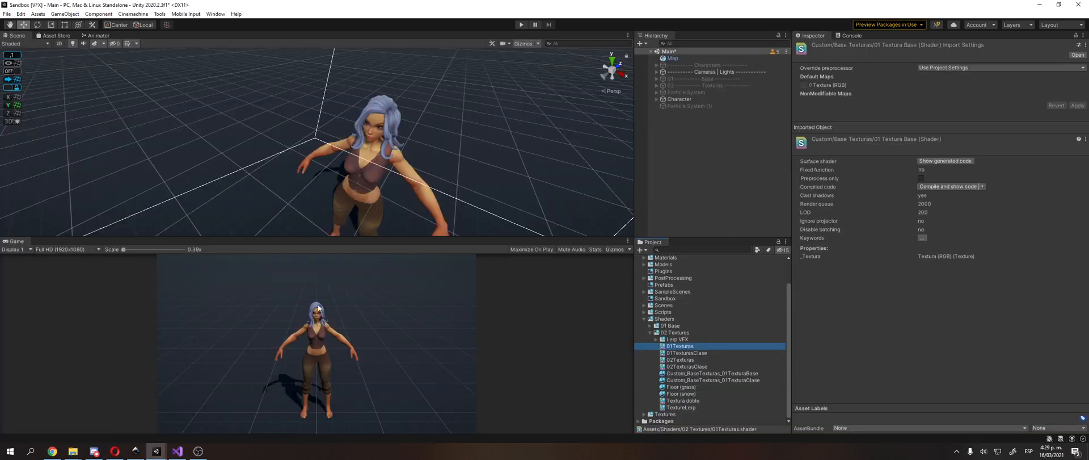
left_click(403, 164)
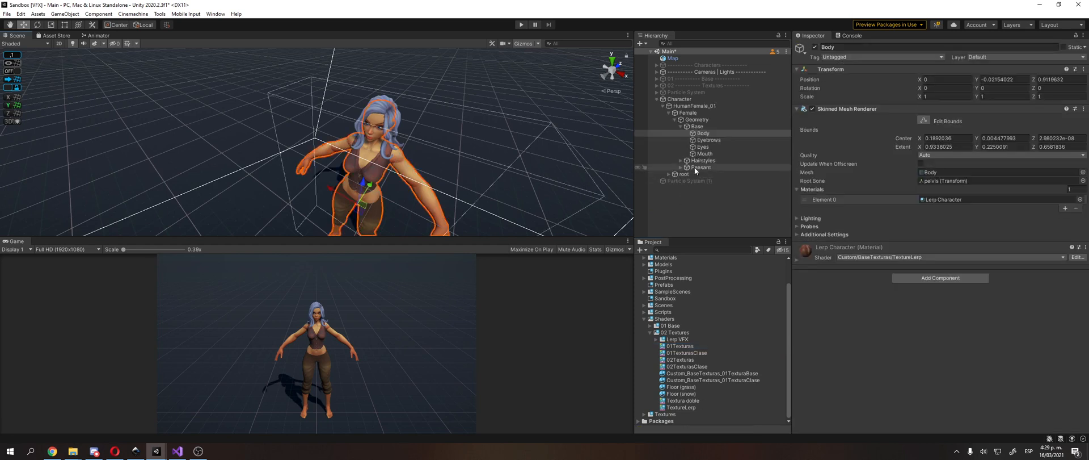
left_click(816, 254)
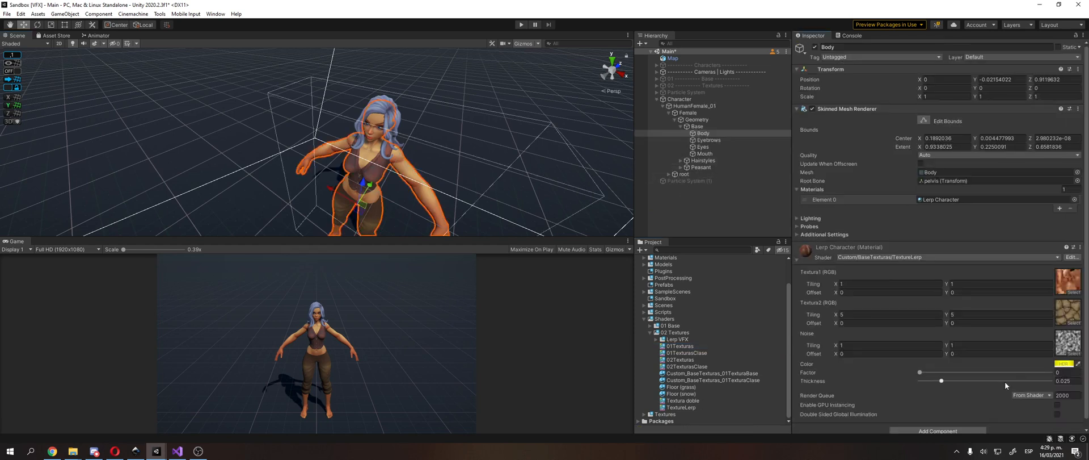
Step: Test the dissolve effect on the character with the material's Factor raised to 0.585, then set it back to 0
left_click_drag(920, 373, 997, 379)
scroll(441, 117, "up", 6)
middle_click_drag(441, 118, 421, 117)
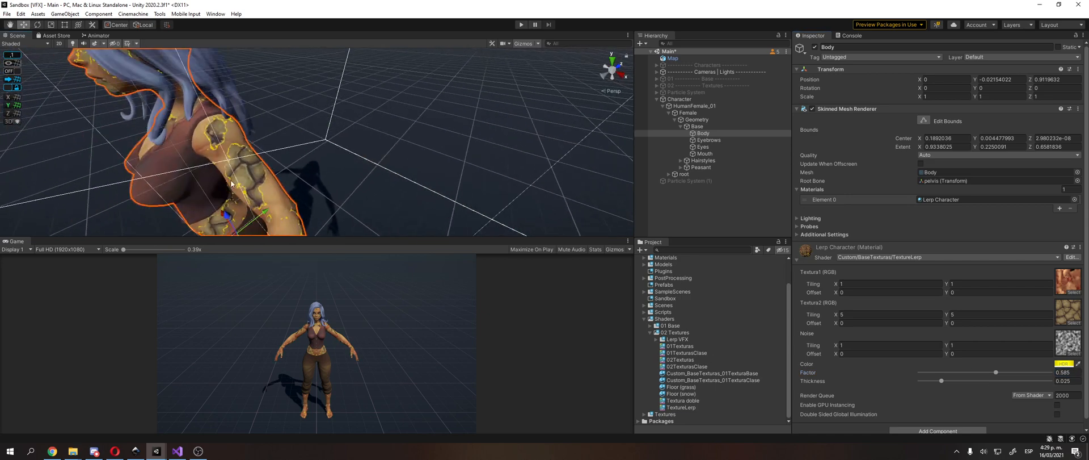
left_click_drag(995, 376, 912, 377)
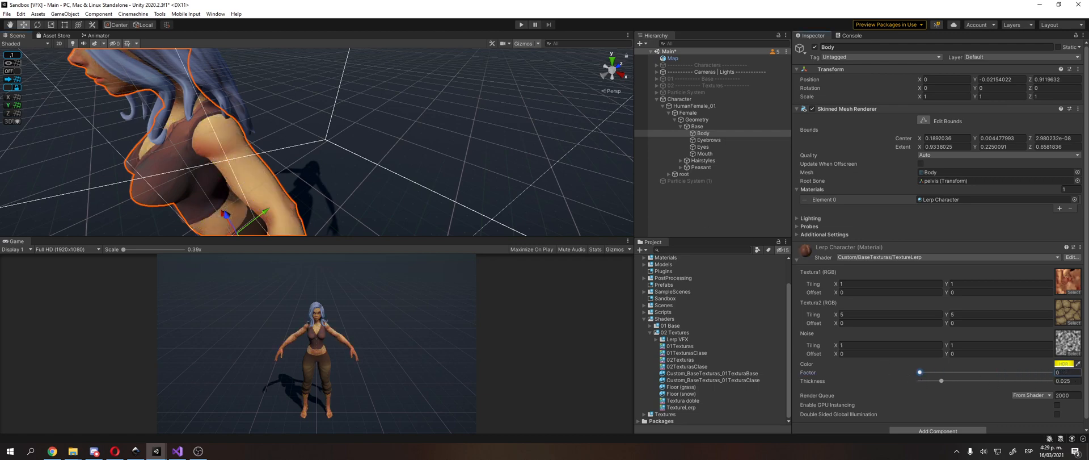
Step: Locate the Summer_Mud_A texture assigned to the material's Textura2 and show its file in Windows Explorer
left_click(1057, 312)
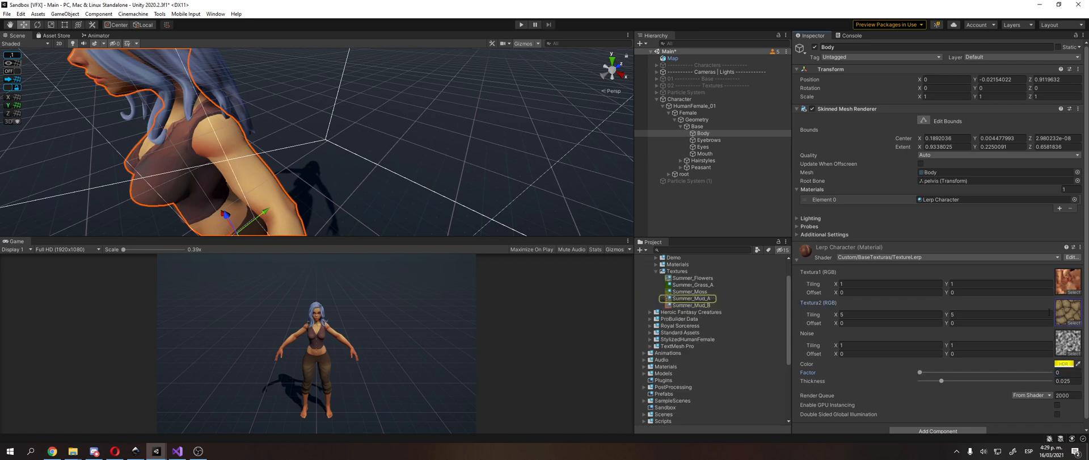
left_click(696, 299)
right_click(697, 298)
left_click(727, 75)
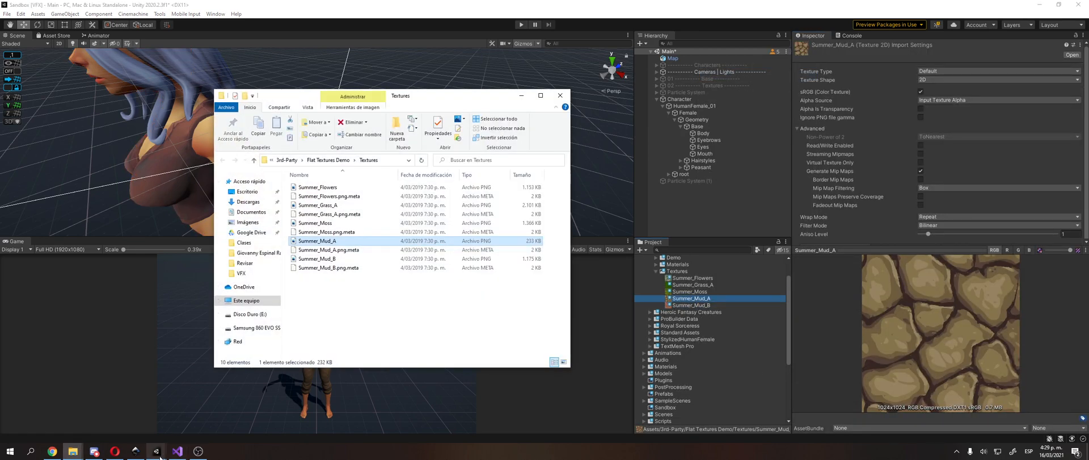
Step: Switch to the VFX URP project, restore the maximized graph window and copy Summer_Mud_A into the Shaders/01 Textures folder
mouse_move(157, 451)
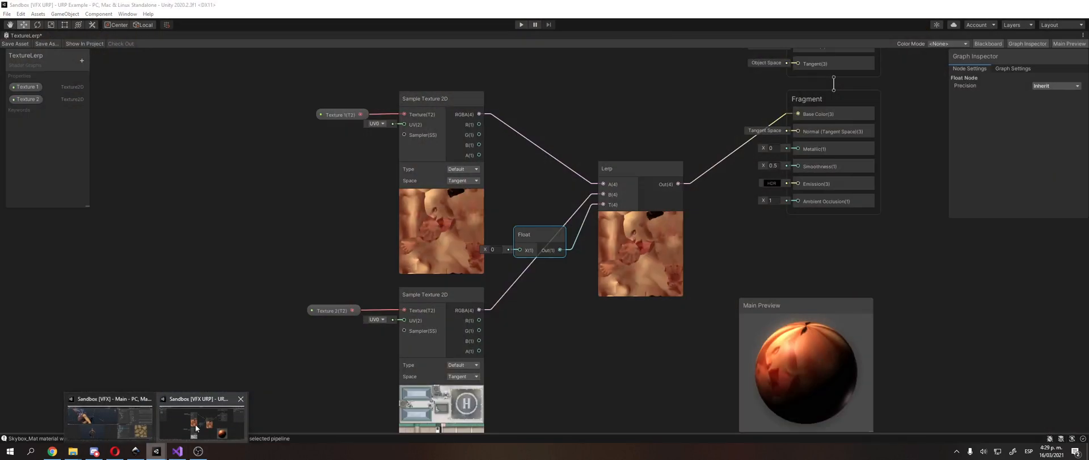
left_click(196, 428)
left_click(1083, 35)
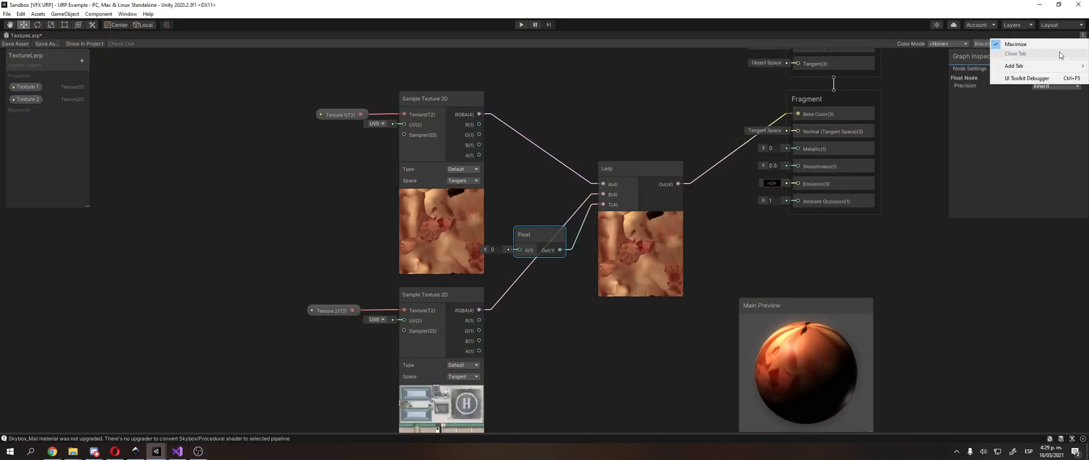
left_click(1052, 44)
key("alt+Tab")
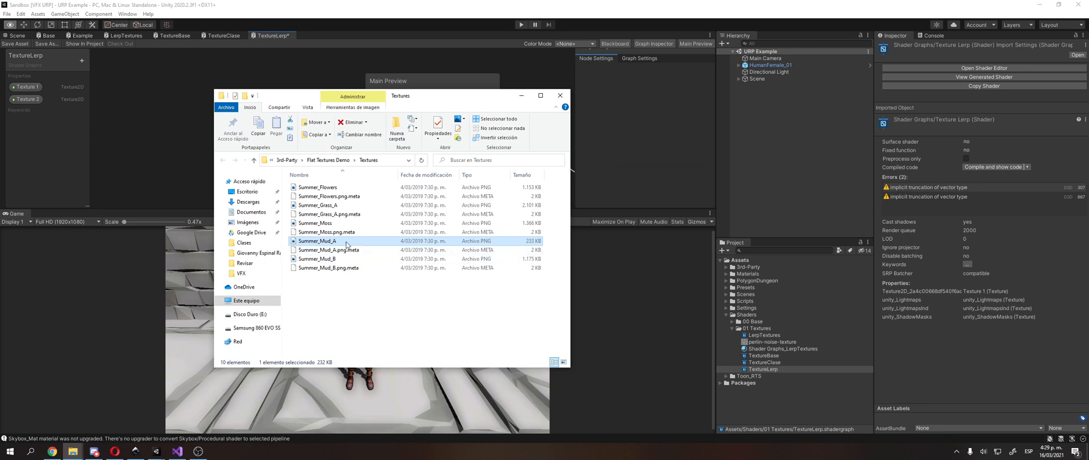
left_click_drag(347, 242, 770, 336)
Step: Maximize the TextureLerp graph again and set the Texture 2 property's default texture to Summer_Mud_A
left_click(400, 66)
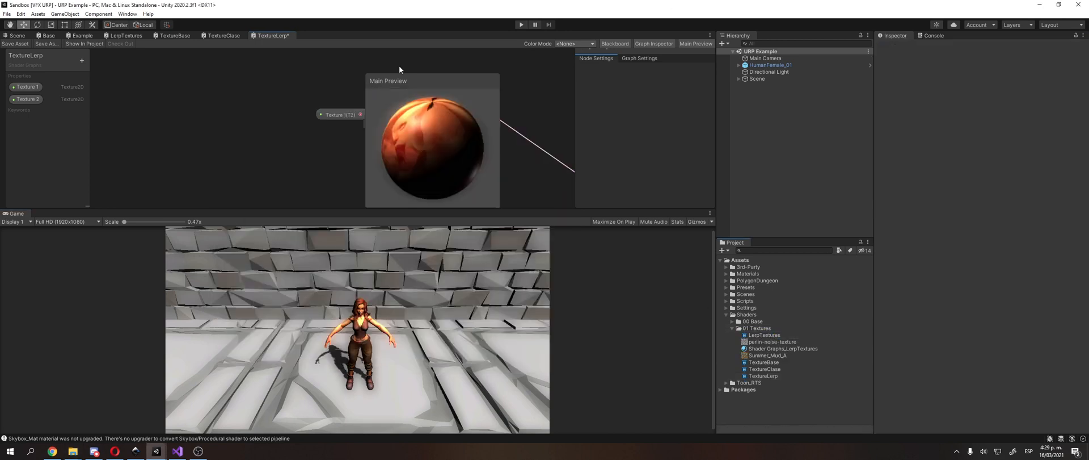
left_click(712, 35)
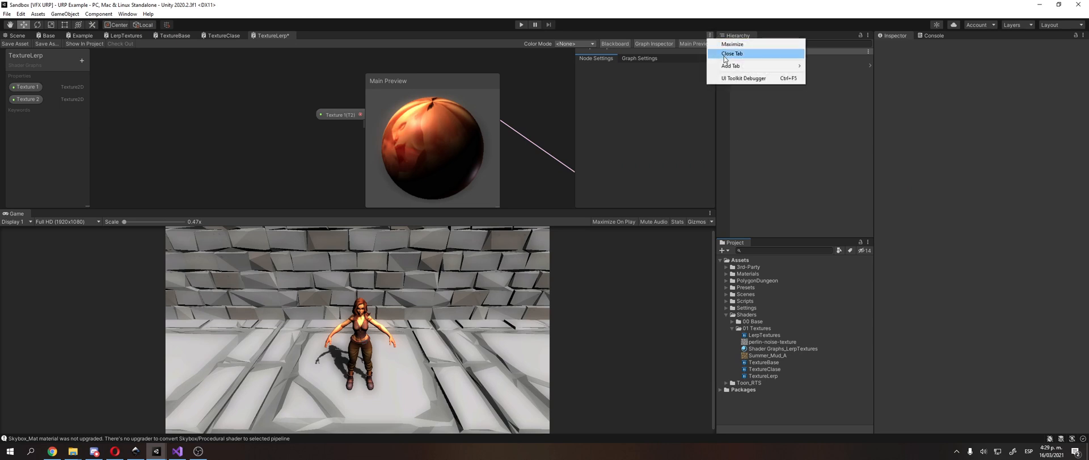
left_click(732, 44)
left_click(27, 99)
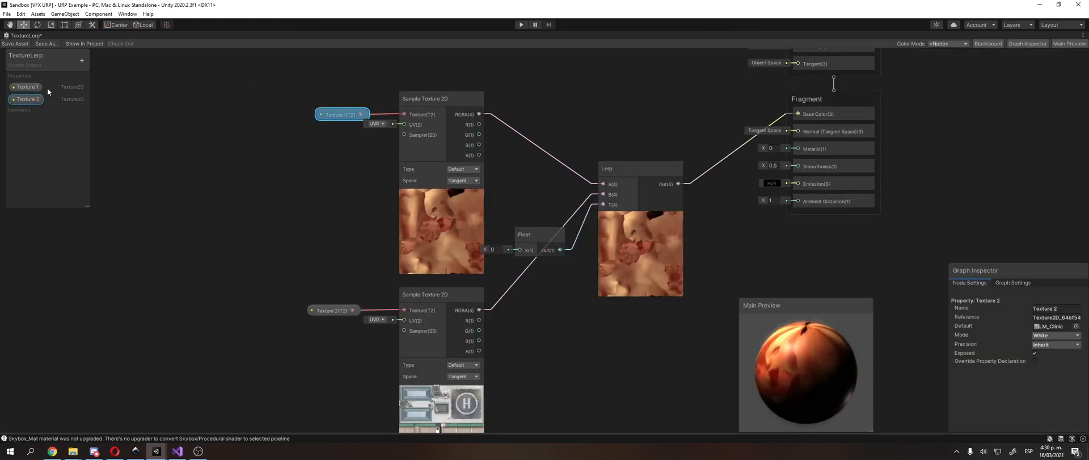
left_click(1076, 326)
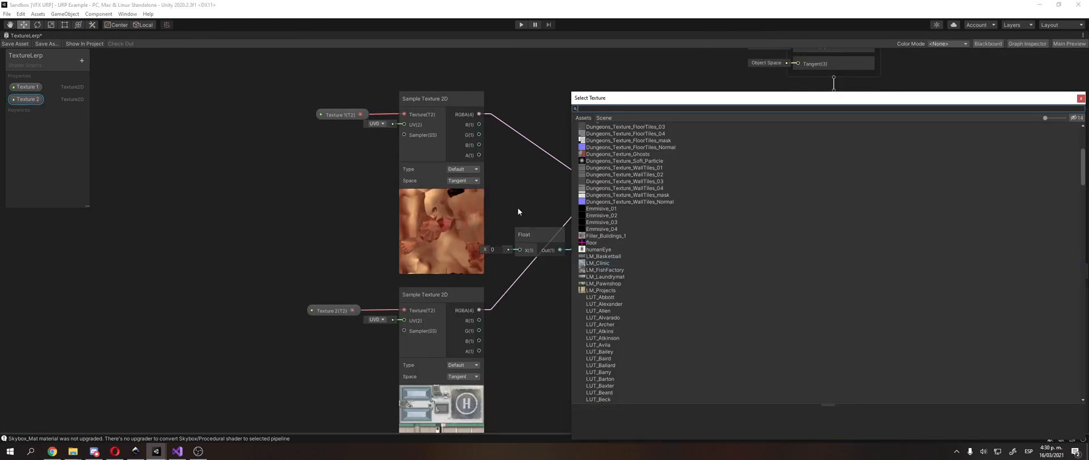
type("mud")
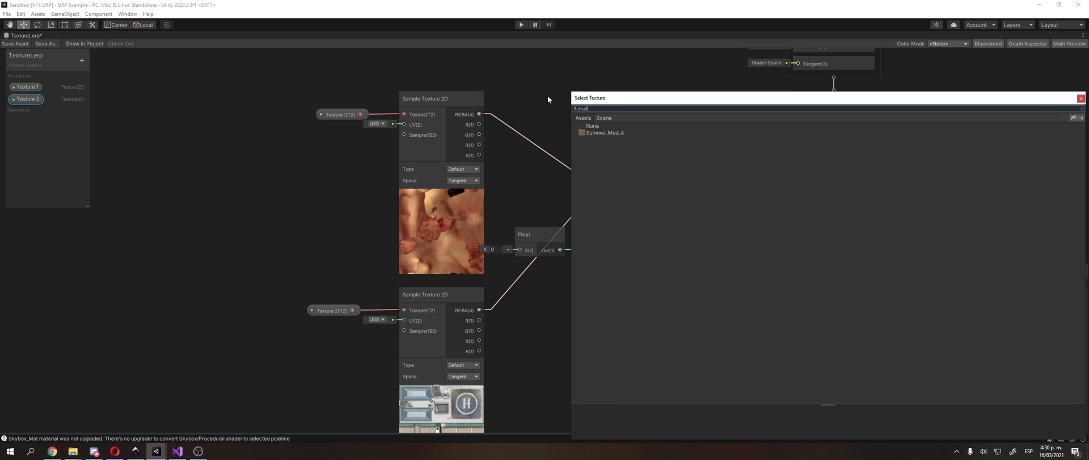
double_click(596, 132)
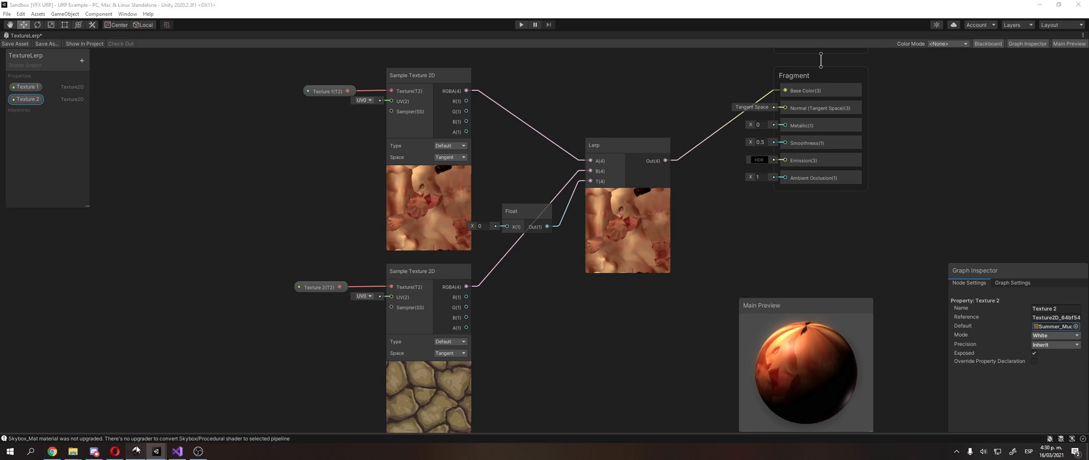
Step: Switch to the VFX template drawing in Inkscape and delete the range and Noise formula notes above the Noise image
left_click(135, 450)
scroll(357, 315, "down", 3, "ctrl")
scroll(349, 264, "up", 3, "ctrl")
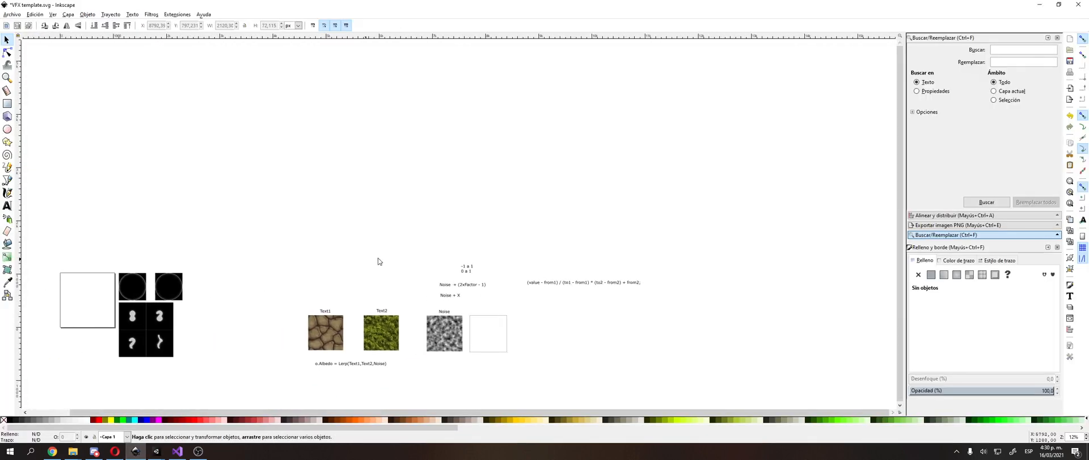
left_click_drag(404, 258, 538, 315)
key("Delete")
middle_click_drag(480, 281, 489, 178)
scroll(397, 226, "up", 3, "ctrl")
middle_click_drag(328, 315, 359, 344)
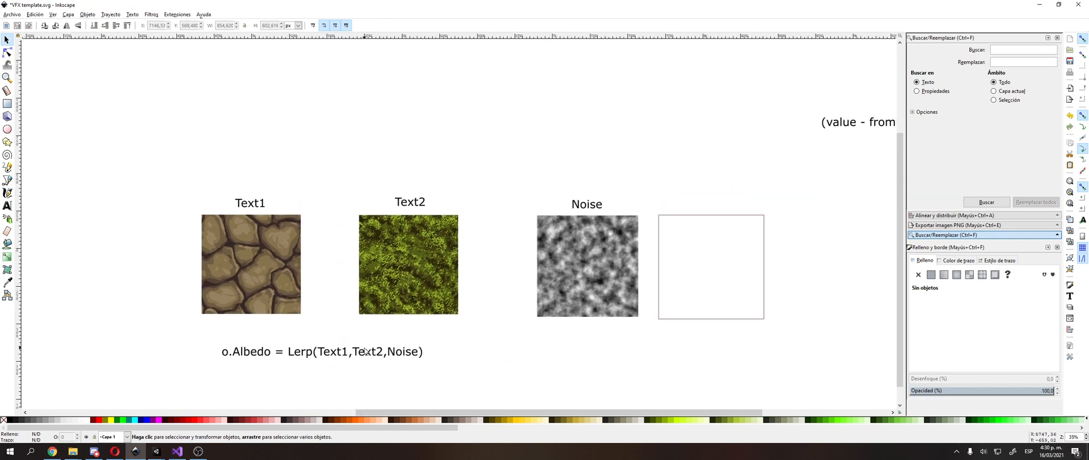
left_click(365, 352)
middle_click_drag(695, 275, 590, 302)
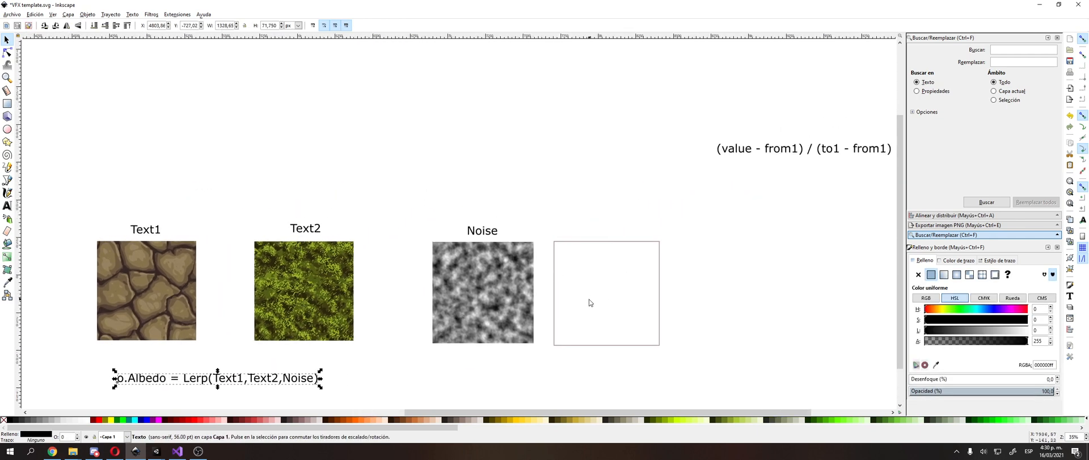
left_click(589, 300)
middle_click_drag(676, 224, 620, 221)
middle_click_drag(560, 192, 766, 92)
left_click(721, 103)
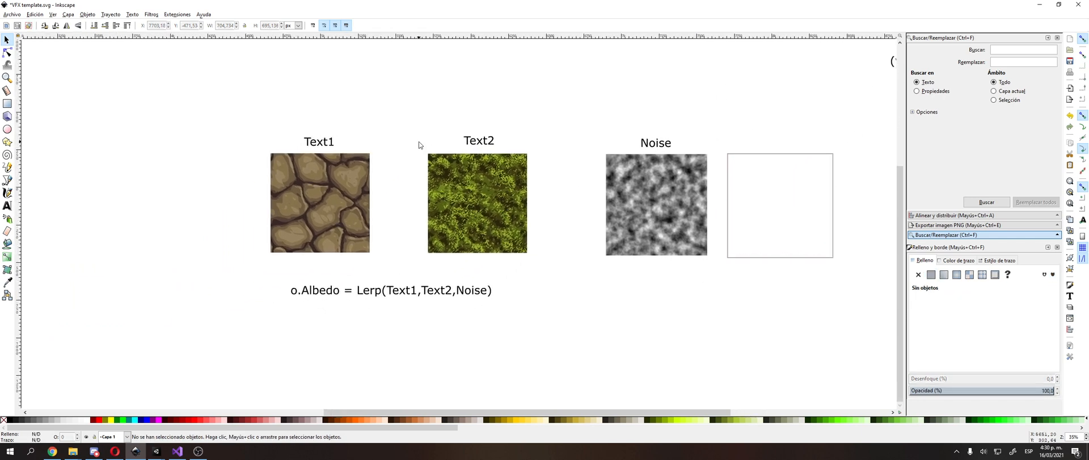
Step: Nudge the stone, grass and noise images slightly and raise the o.Albedo Lerp formula a little closer to them
left_click_drag(319, 199, 316, 199)
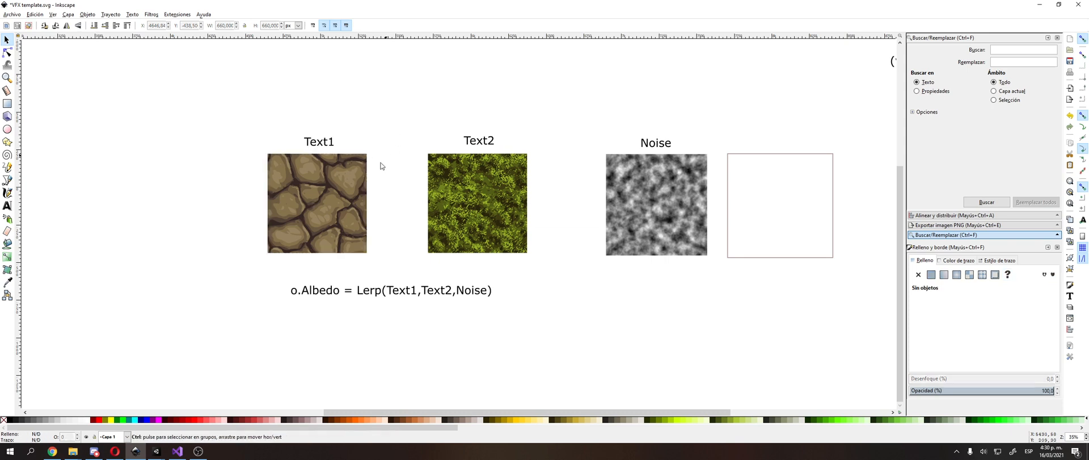
scroll(381, 166, "up", 1, "ctrl")
left_click(293, 189)
left_click_drag(479, 195, 487, 194)
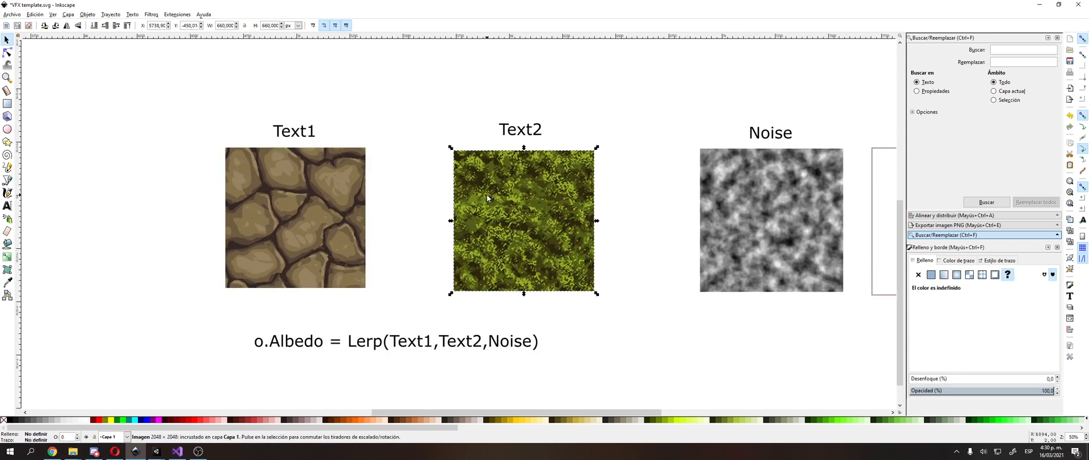
left_click_drag(771, 184, 771, 189)
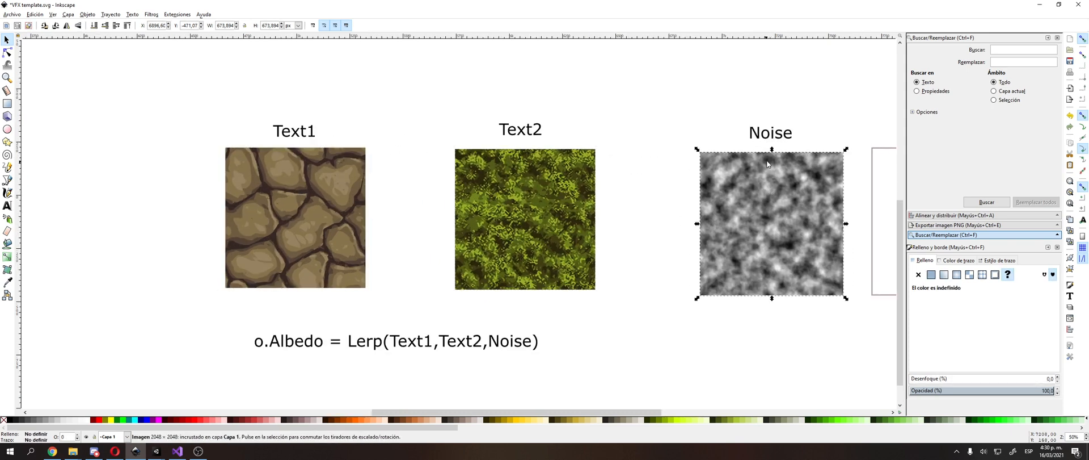
left_click_drag(361, 345, 362, 337)
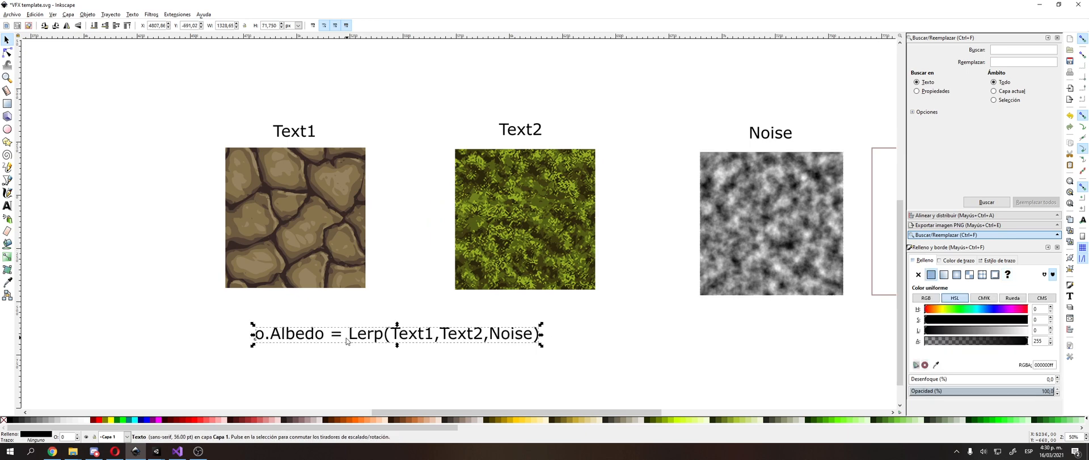
Step: Shift the stone, grass and noise images and the empty rectangle slightly upward under their labels
mouse_move(243, 231)
left_mouse_down()
mouse_move(261, 237)
mouse_move(257, 227)
left_mouse_up()
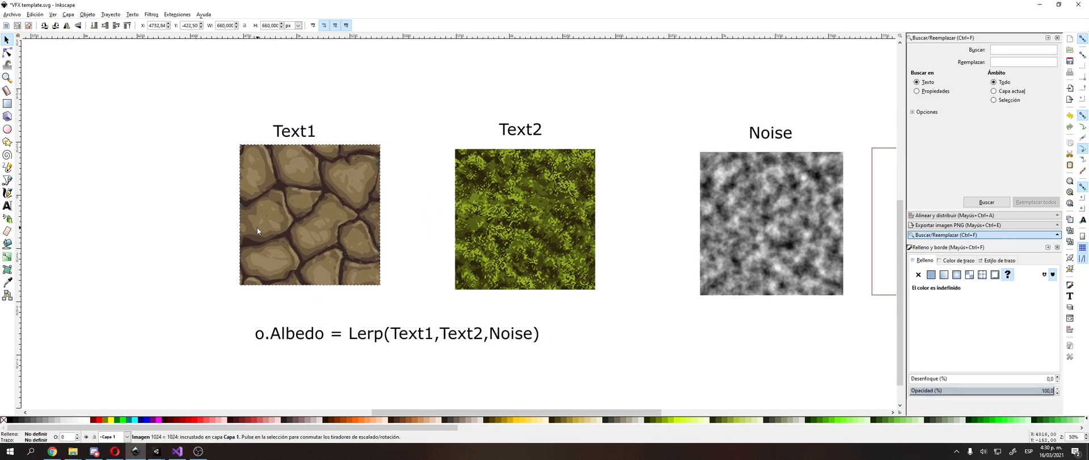
mouse_move(529, 246)
left_mouse_down()
mouse_move(517, 250)
mouse_move(539, 239)
left_mouse_up()
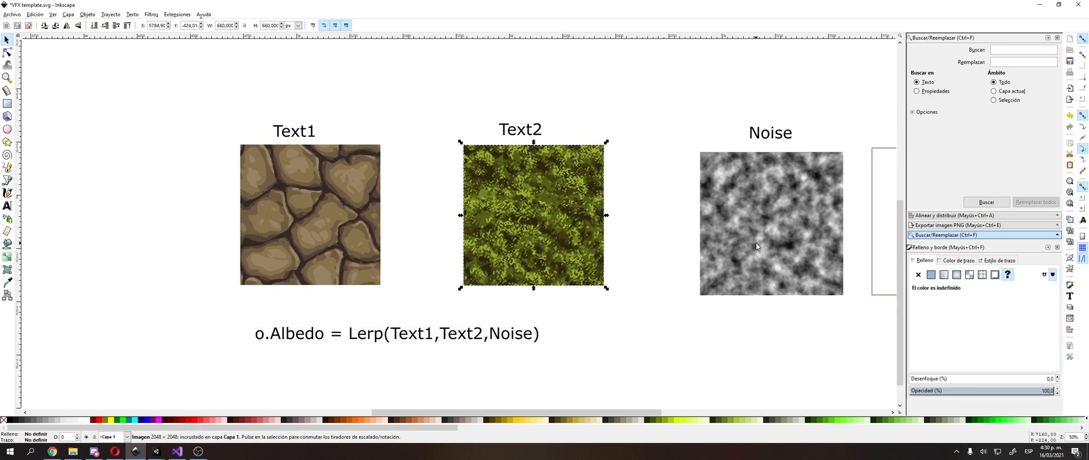
left_click_drag(757, 243, 759, 238)
left_click(644, 147)
scroll(670, 162, "right", 4, "shift")
left_click(815, 217)
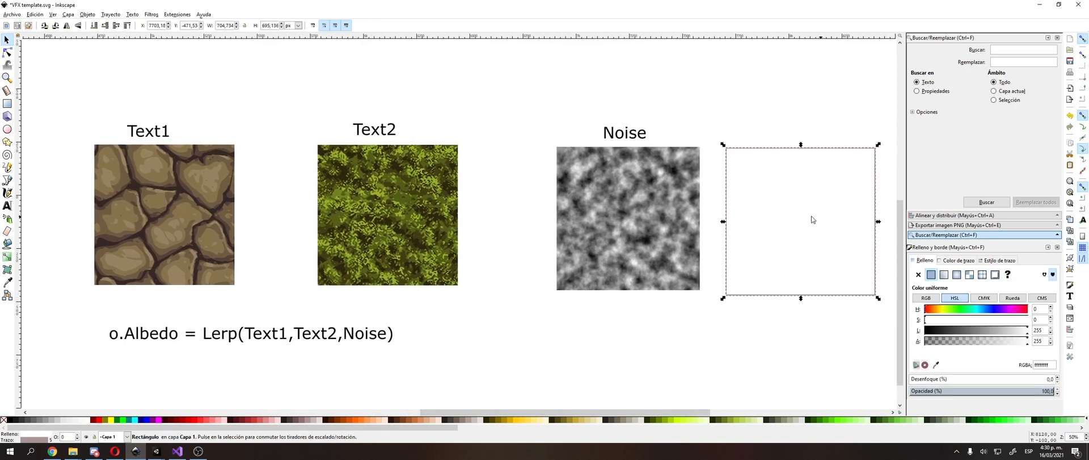
mouse_move(812, 219)
left_mouse_down()
mouse_move(802, 215)
mouse_move(814, 215)
left_mouse_up()
Step: Move the o.Albedo Lerp formula slightly up and left, and lower the stone and grass images a little
left_click_drag(210, 331, 208, 333)
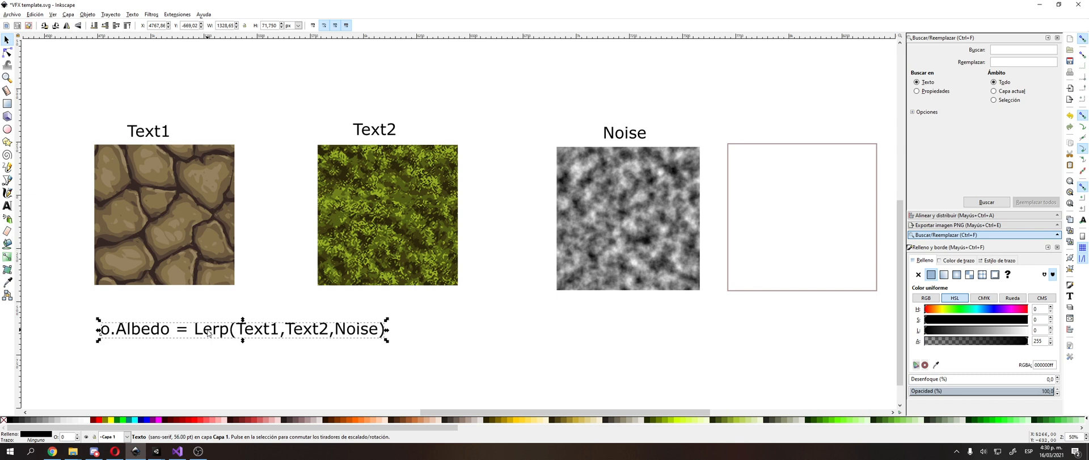
left_click_drag(106, 196, 125, 205)
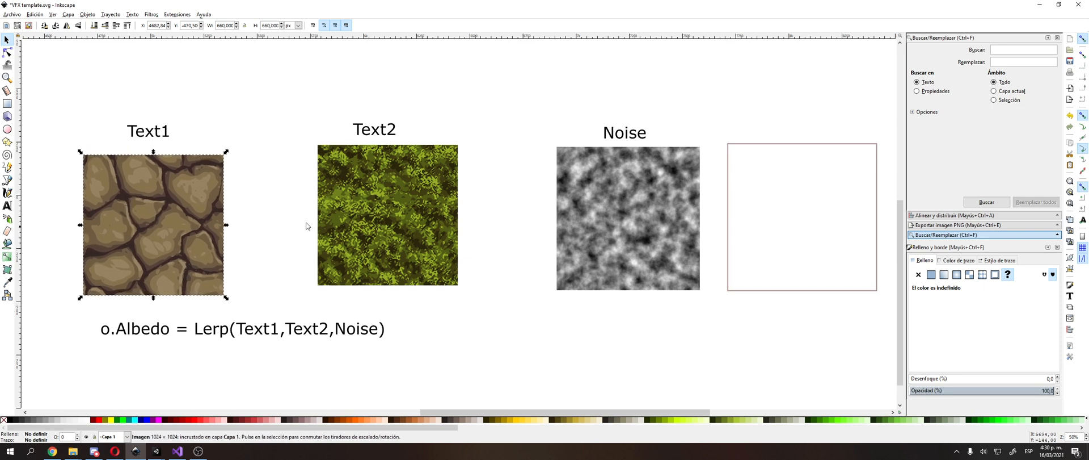
mouse_move(343, 224)
left_mouse_down()
mouse_move(331, 235)
mouse_move(346, 227)
left_mouse_up()
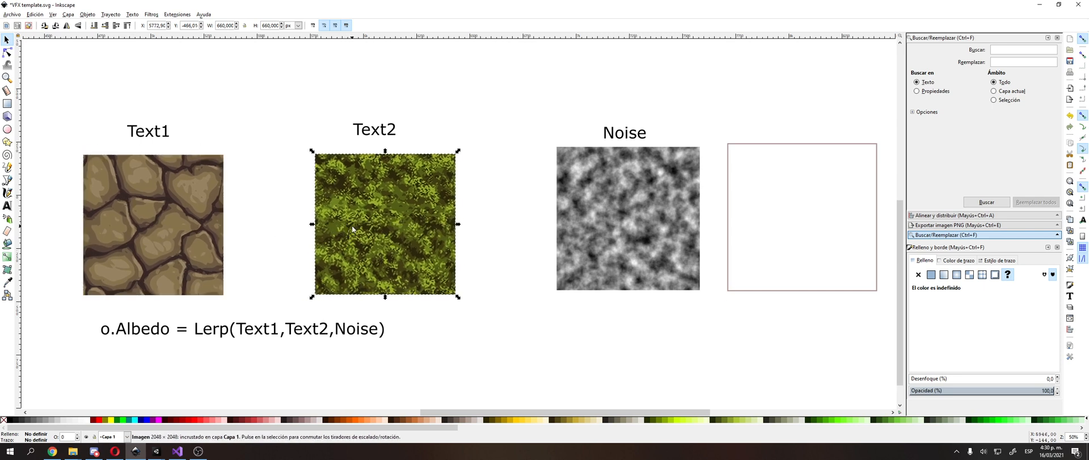
left_click(503, 123)
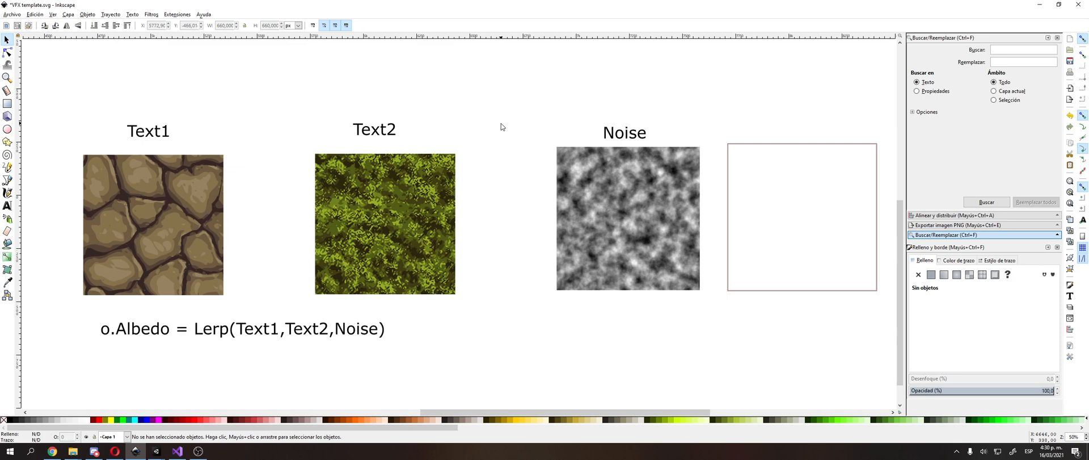
Step: Duplicate the Noise image and place the copy in the empty area above the Text2 and Noise images
middle_click_drag(502, 123, 517, 163)
left_click(582, 193)
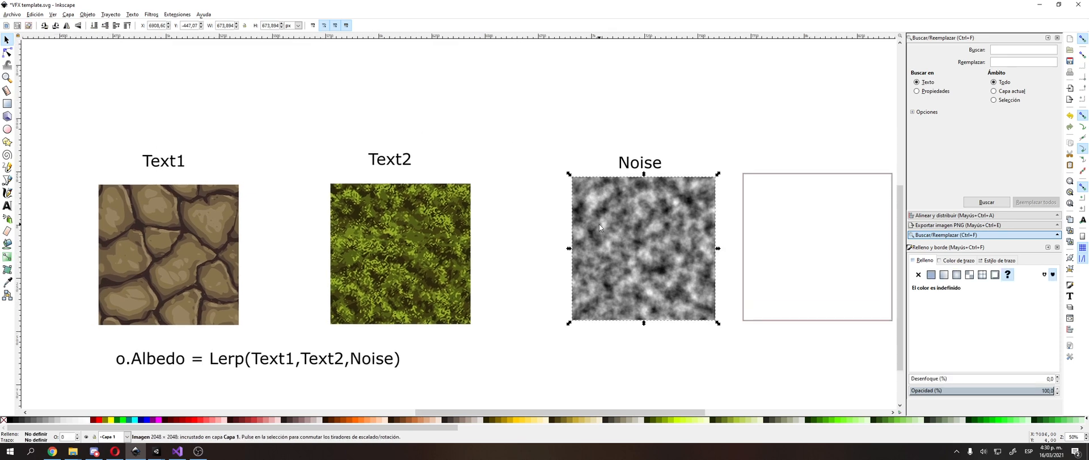
key("ctrl+d")
left_click_drag(600, 223, 440, 65)
middle_click_drag(439, 65, 441, 180)
left_click_drag(441, 180, 454, 133)
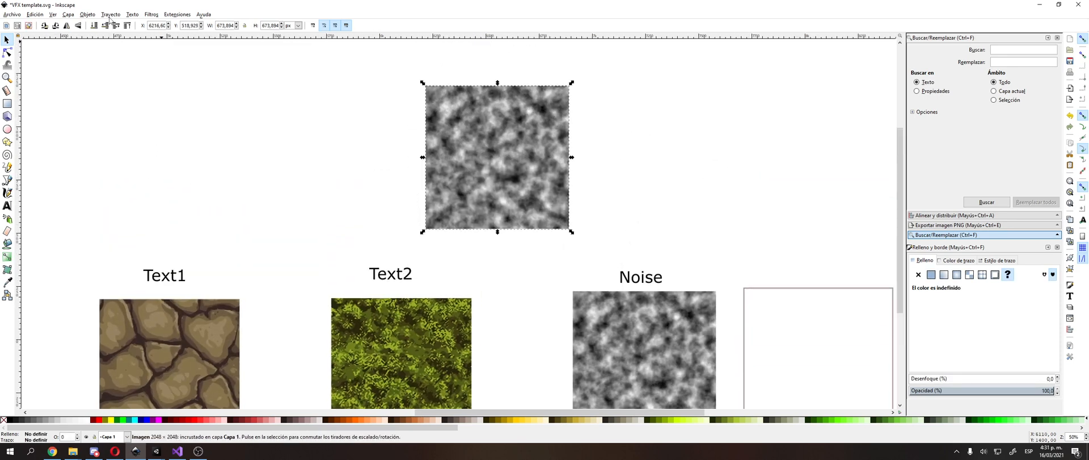
Step: Trace the upper Noise copy as a bitmap in greys (Grises) with 2 scans and close the tracing dialog
left_click(154, 16)
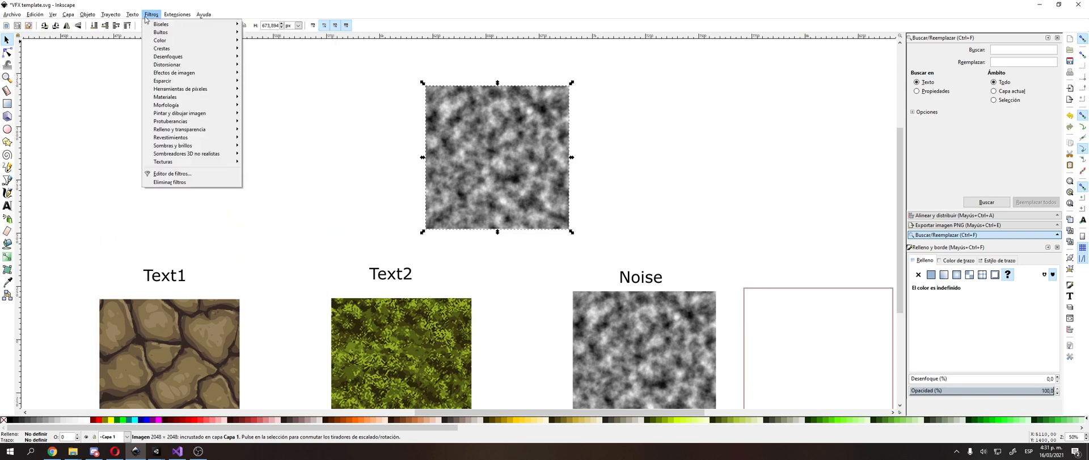
mouse_move(111, 14)
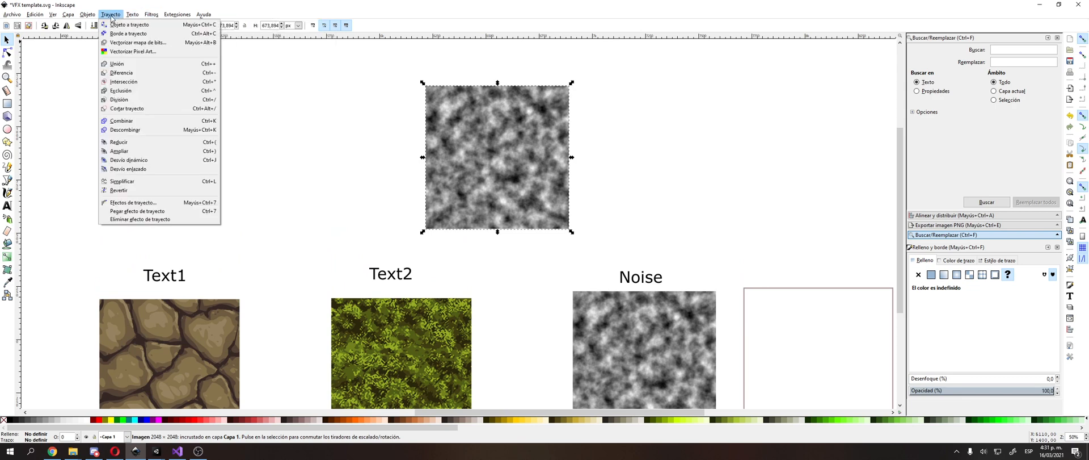
left_click(136, 42)
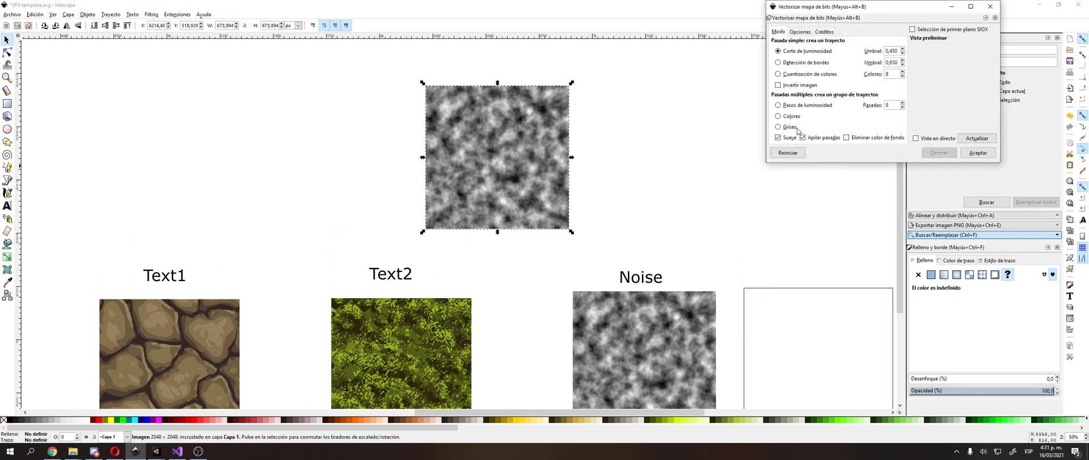
left_click(790, 127)
left_click(978, 139)
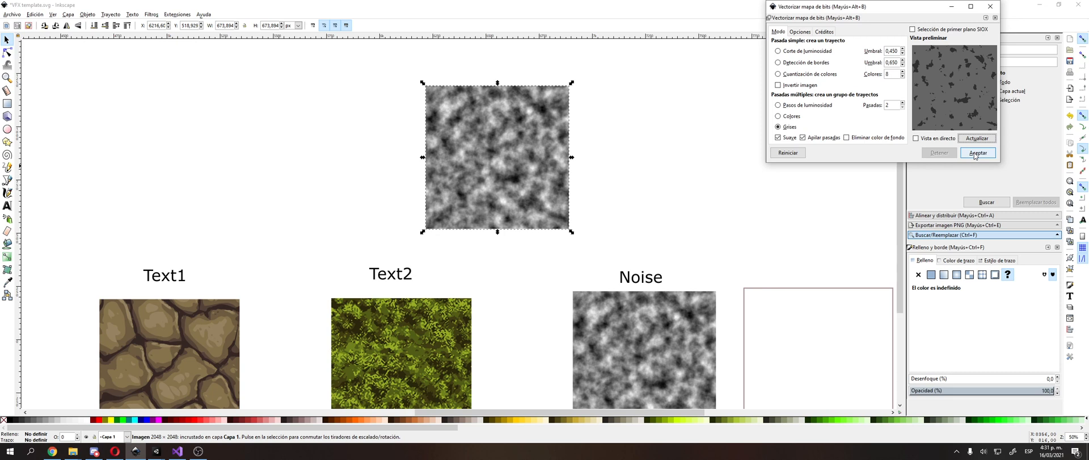
left_click(976, 154)
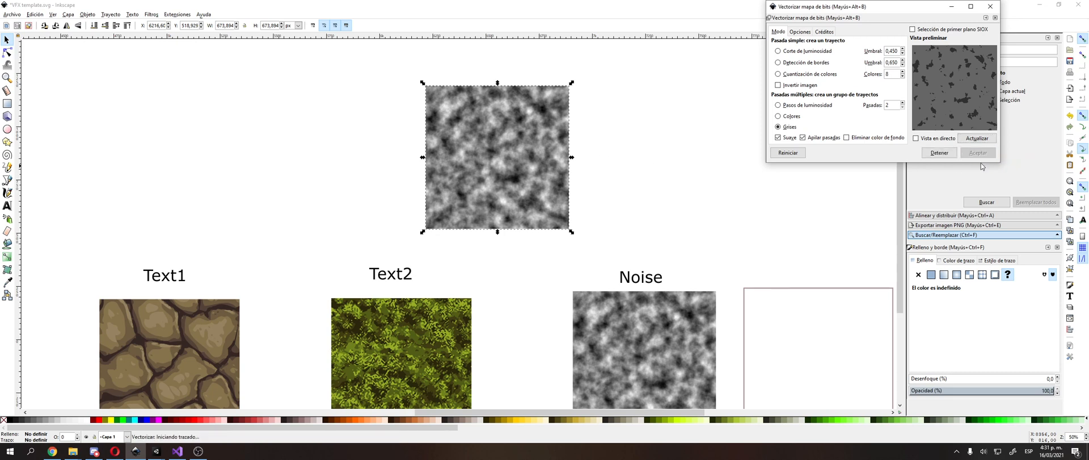
left_click(991, 7)
Step: Move the traced group clear of the upper Noise copy and delete that bitmap copy
left_click_drag(493, 135, 685, 130)
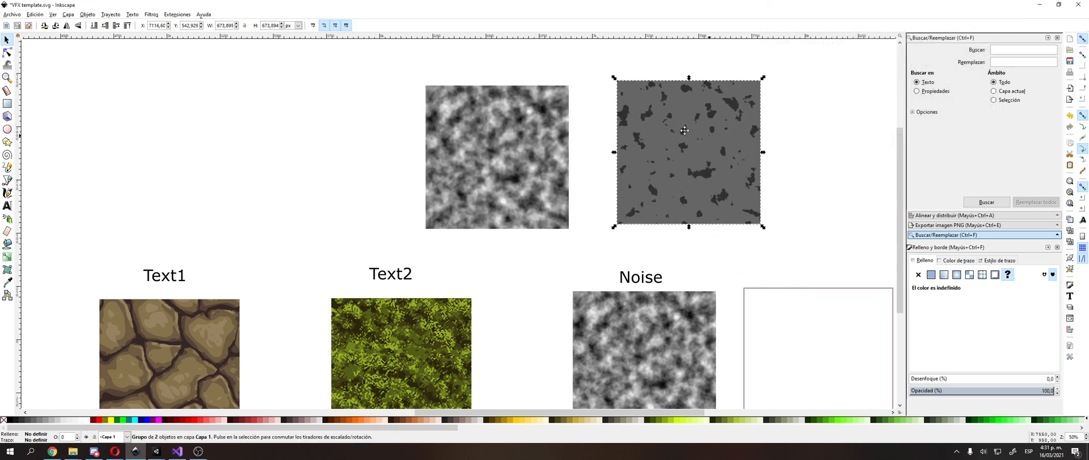
middle_click_drag(685, 130, 600, 120)
left_click(452, 125)
key("Delete")
Step: Ungroup the trace, separate the plain grey square from the dark specks, and delete the square
left_click(577, 139)
key("ctrl+shift+g")
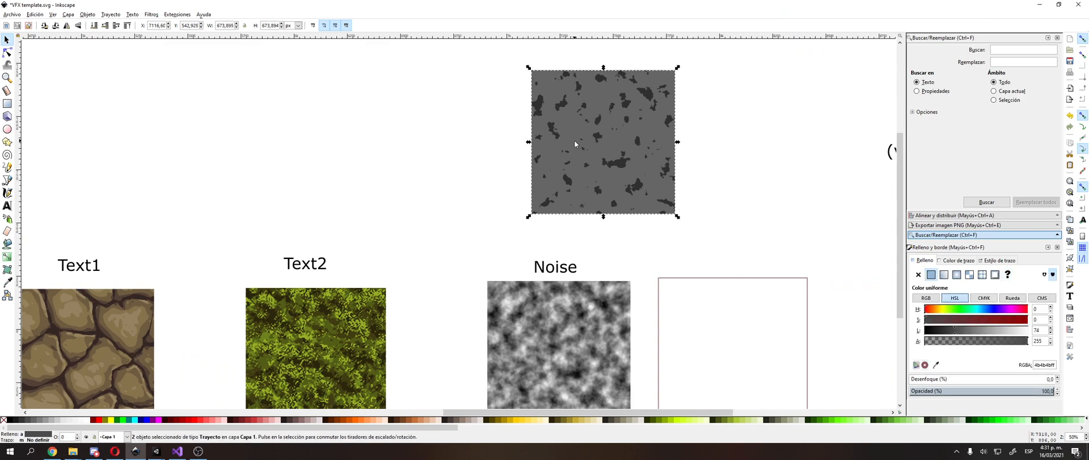
mouse_move(574, 141)
left_mouse_down()
mouse_move(438, 163)
mouse_move(381, 148)
left_mouse_up()
left_click(600, 127)
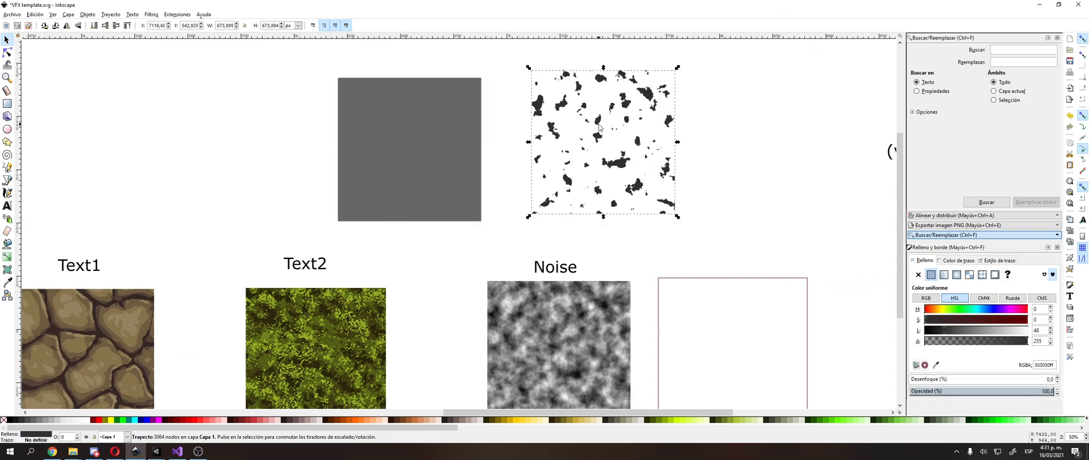
left_click(449, 151)
key("Delete")
left_click(597, 120)
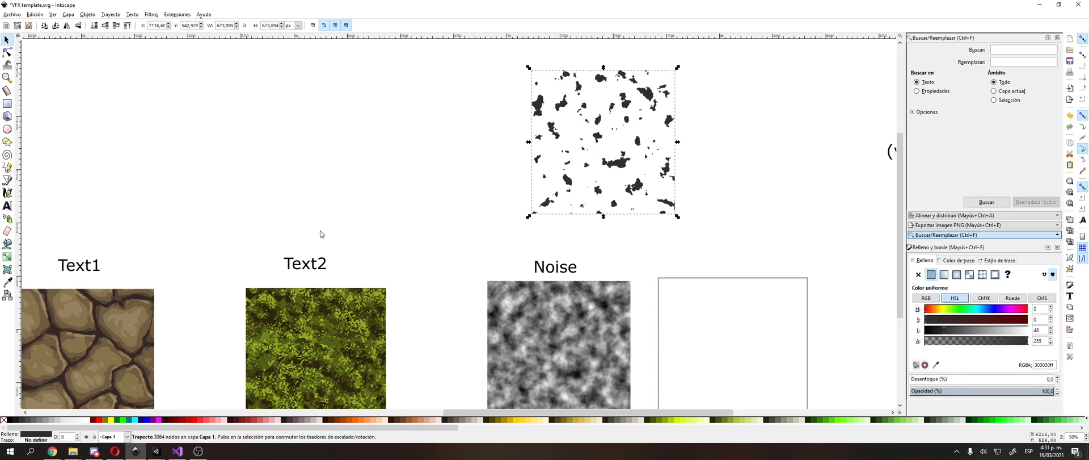
Step: Duplicate the Text1 stone image, place the copy over the dark specks, and send it behind them
left_click(117, 315)
key("ctrl+d")
left_click_drag(117, 316, 641, 110)
left_click(95, 26)
left_click(458, 190)
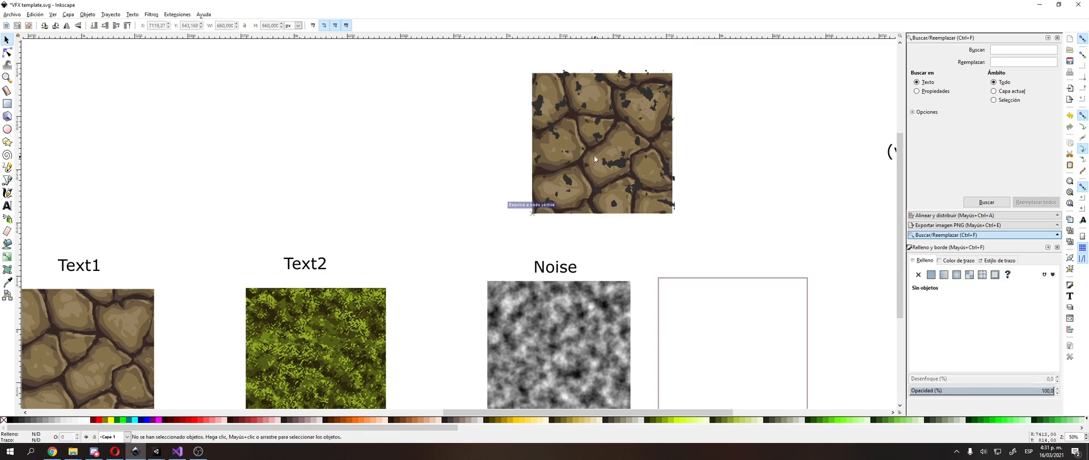
Step: Move the dark specks off the stone copy into the empty space to its right
middle_click_drag(553, 157, 594, 83)
scroll(558, 112, "down", 1, "ctrl")
middle_click_drag(549, 119, 497, 209)
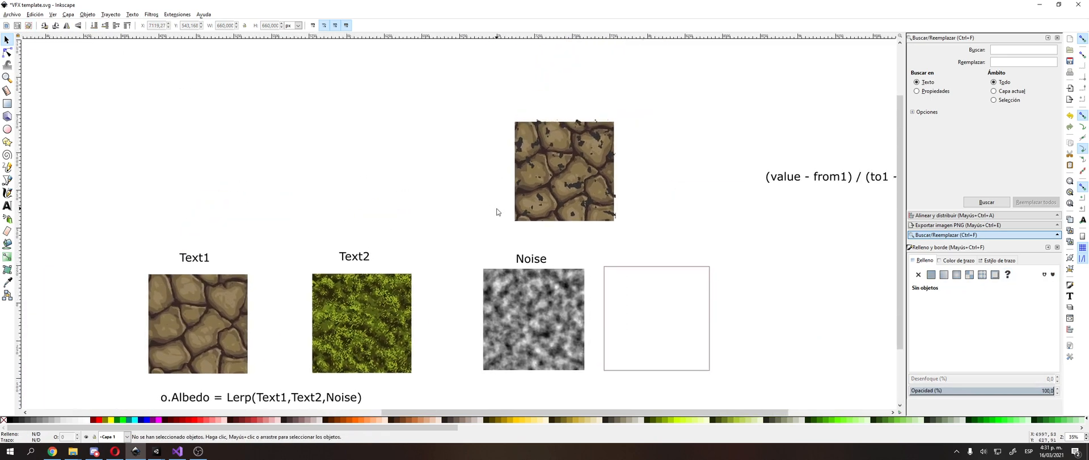
scroll(510, 196, "up", 1, "ctrl")
middle_click_drag(584, 170, 594, 152)
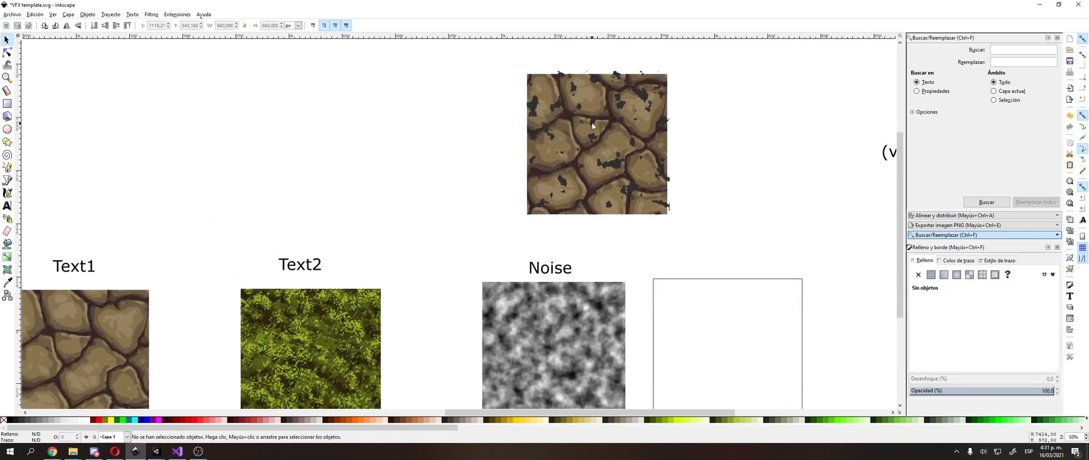
left_click_drag(593, 124, 767, 129)
left_click_drag(603, 137, 498, 144)
Step: Duplicate the Text2 grass image beneath the dark specks and align both objects' right edges relative to the first selected
left_click_drag(311, 345, 773, 134)
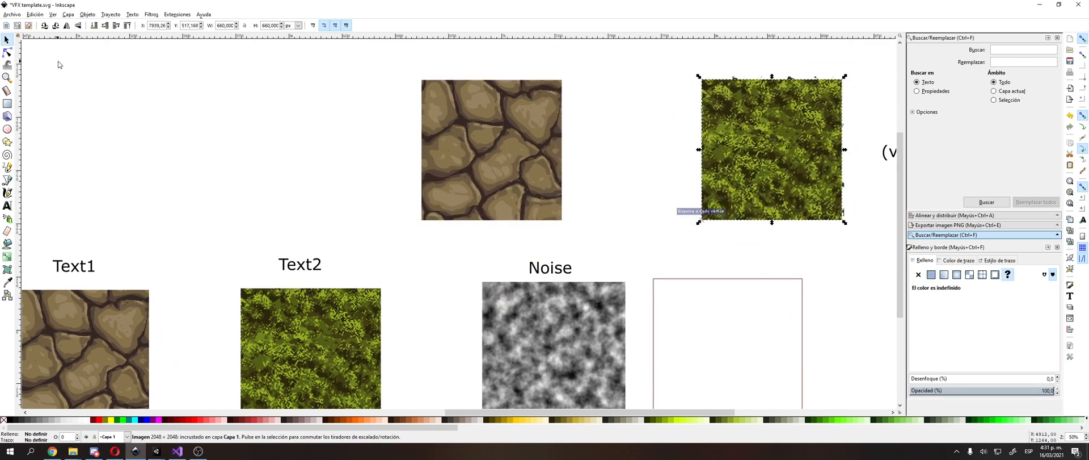
left_click(95, 25)
left_click(332, 150)
middle_click_drag(333, 150, 174, 147)
left_click_drag(514, 54, 687, 221)
left_click(956, 215)
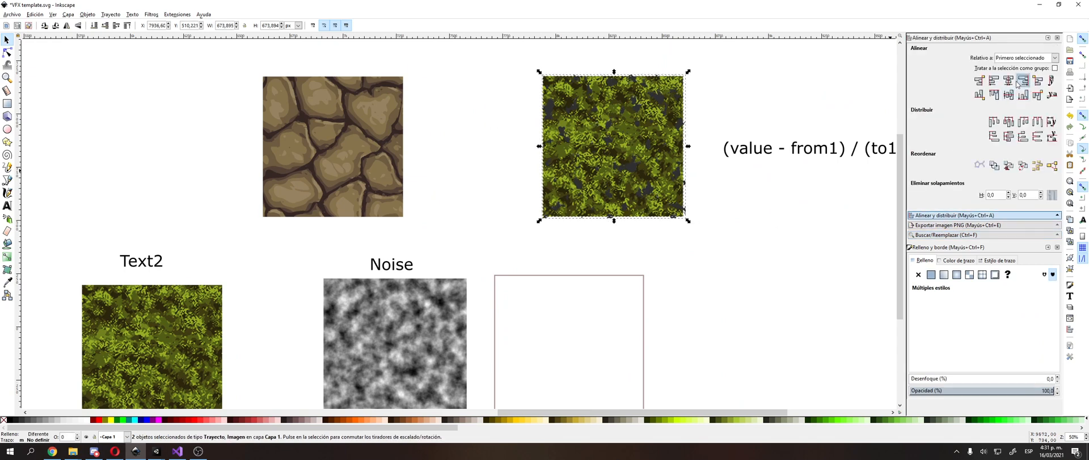
left_click(1019, 82)
Step: Clip the grass copy to the speck shapes and place the clipped grass over the stone copy
left_click(87, 14)
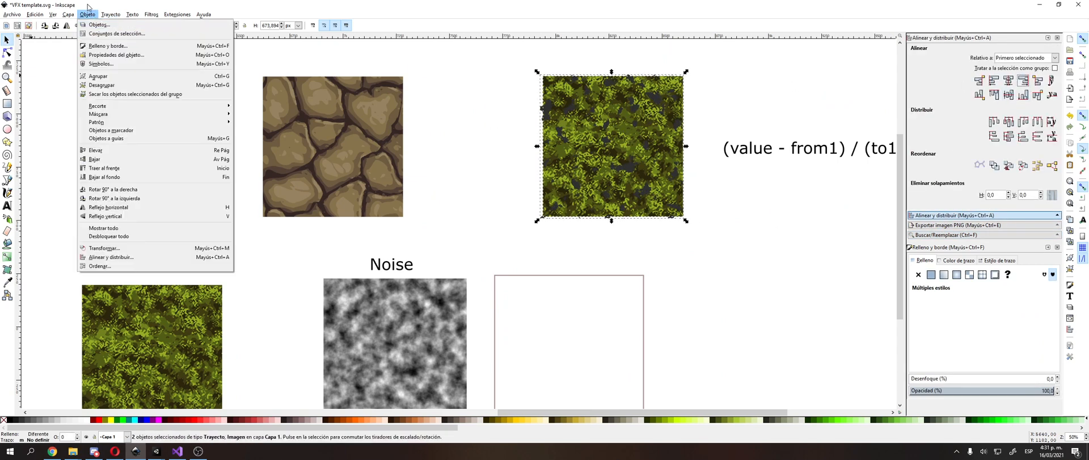
mouse_move(160, 106)
left_click(250, 105)
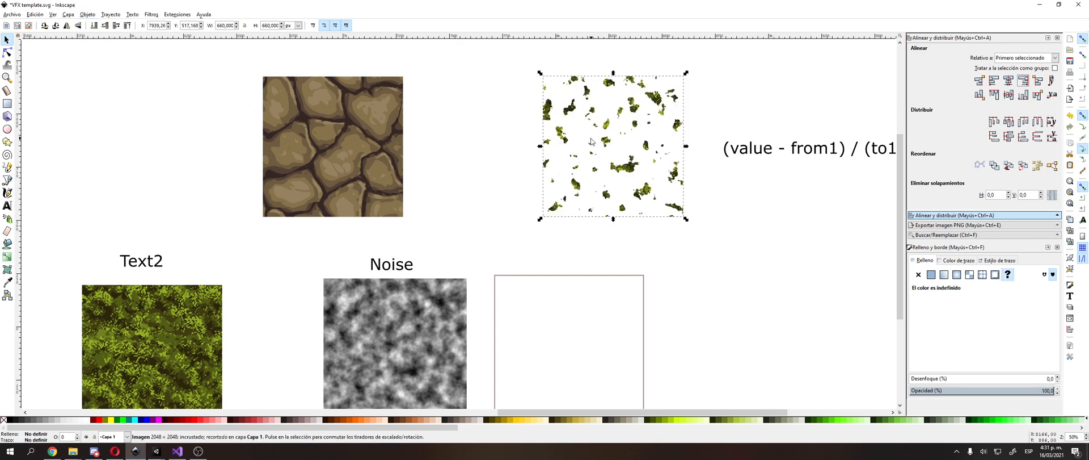
left_click_drag(591, 142, 322, 129)
left_click(166, 131)
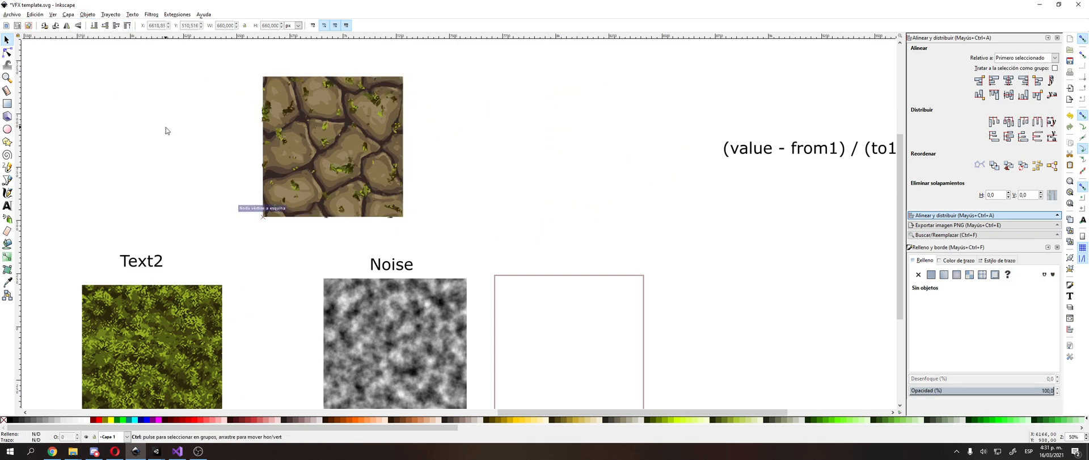
Step: Examine the blended stone-and-grass image against the Text1, Text2 and Noise images and the o.Albedo Lerp formula
scroll(166, 127, "up", 1, "ctrl")
scroll(165, 127, "down", 1, "ctrl")
middle_click_drag(166, 127, 322, 99)
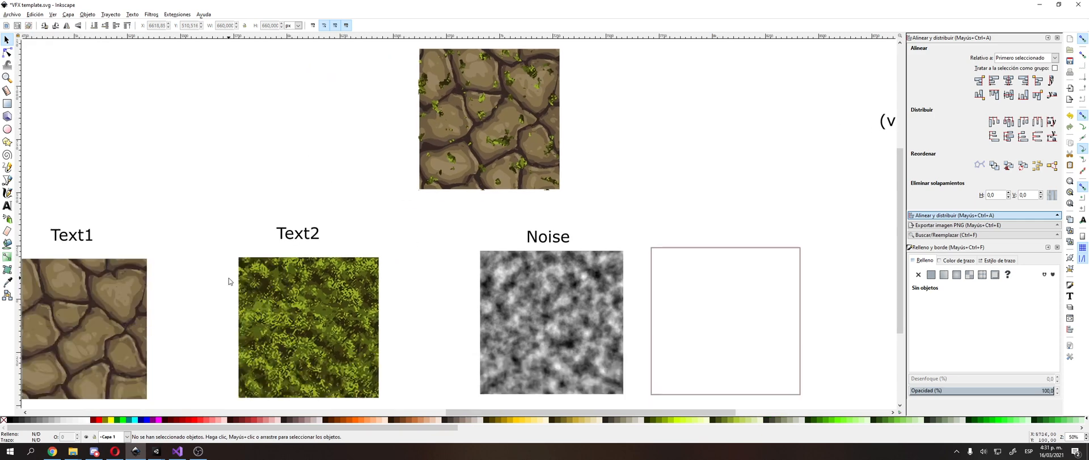
left_click(265, 282)
left_click(277, 154)
middle_click_drag(278, 153, 414, 114)
left_click(274, 288)
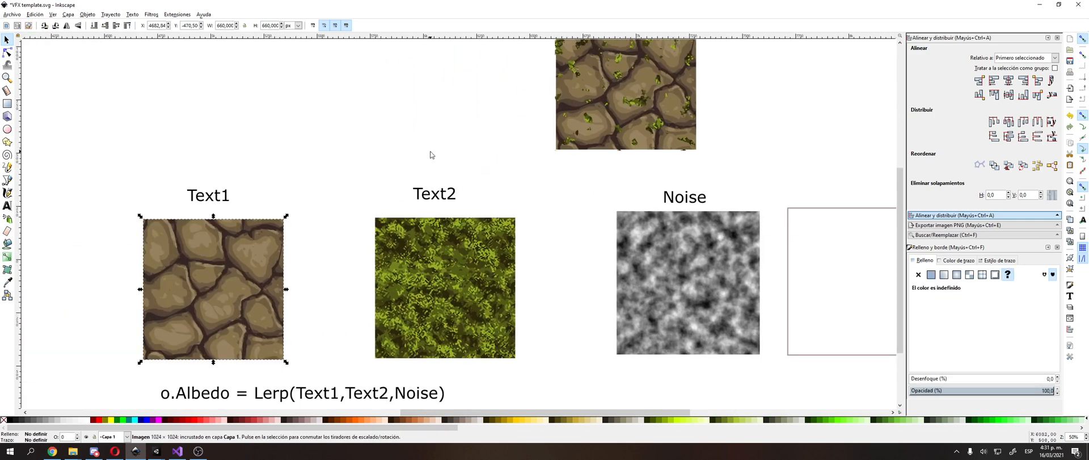
left_click(431, 153)
middle_click_drag(433, 155, 322, 254)
middle_click_drag(495, 186, 629, 14)
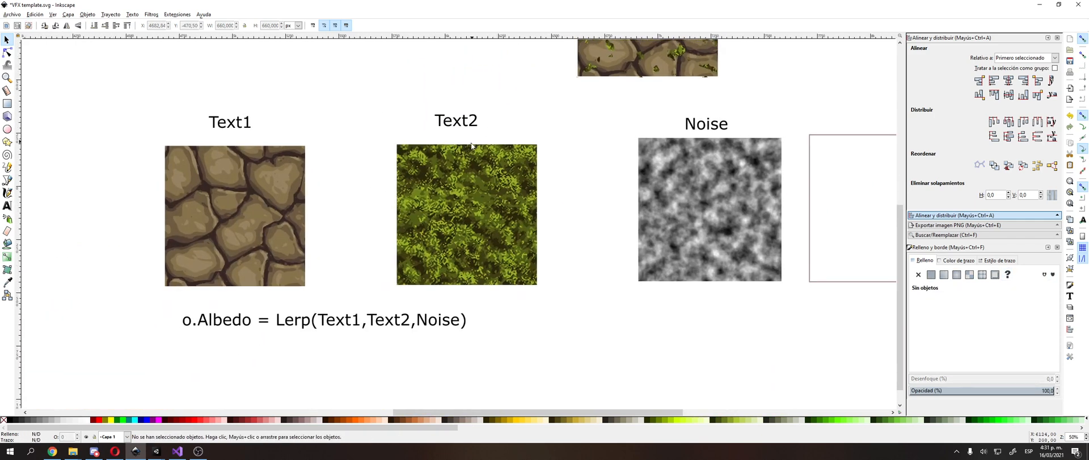
scroll(428, 251, "down", 1, "ctrl")
scroll(402, 277, "up", 1, "ctrl")
middle_click_drag(297, 309, 319, 285)
scroll(319, 285, "up", 1, "ctrl")
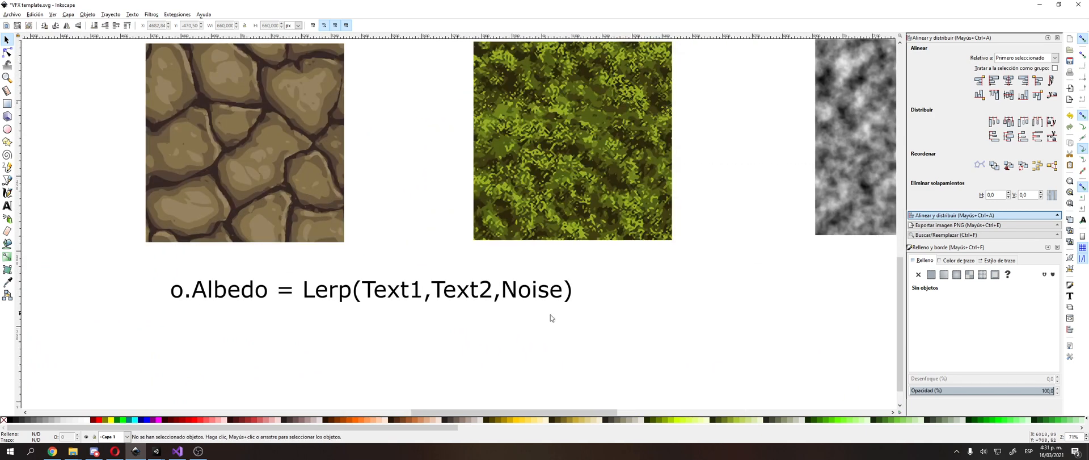
left_click(536, 290)
scroll(527, 285, "down", 2, "ctrl")
middle_click_drag(608, 167, 545, 246)
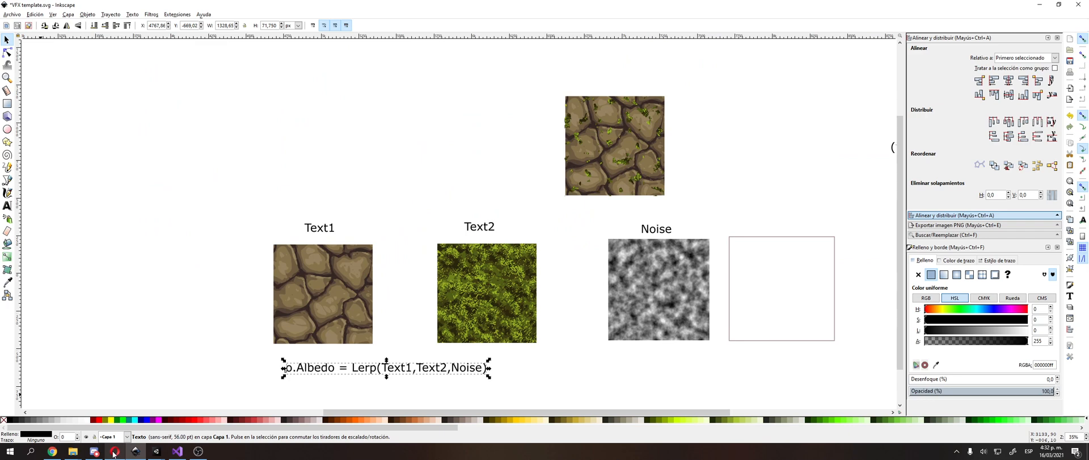
Step: Switch to the Unity Sandbox [VFX] project, select the character's Body object, and try its Lerp Character material's Factor slider
mouse_move(156, 451)
left_click(135, 422)
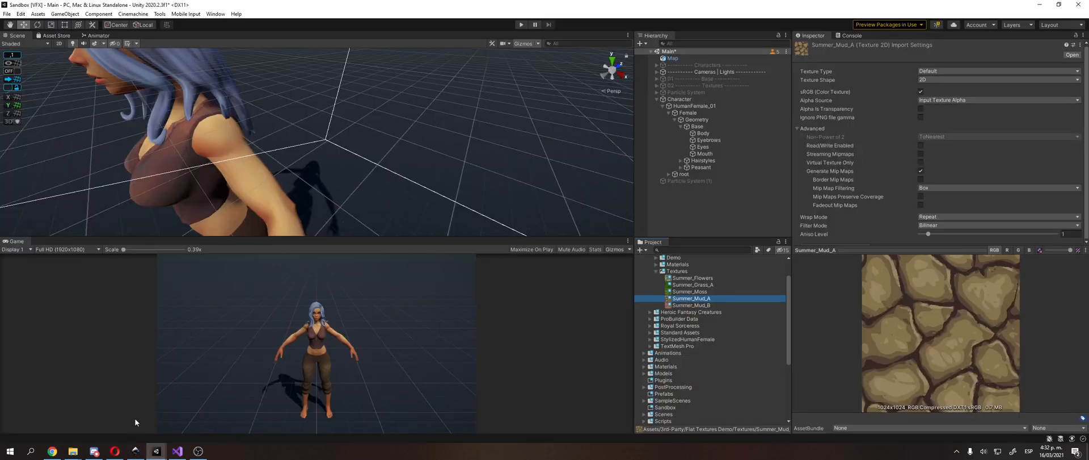
left_click(720, 132)
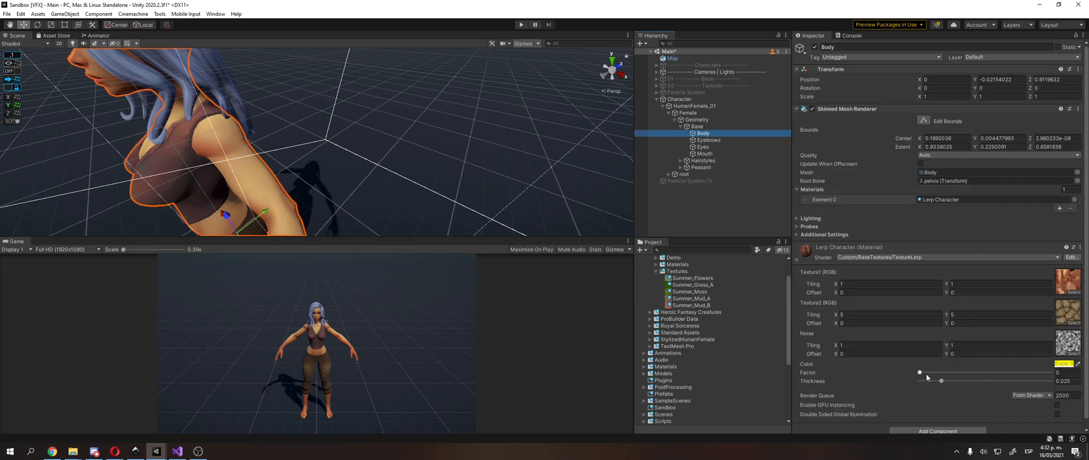
left_click_drag(921, 373, 790, 386)
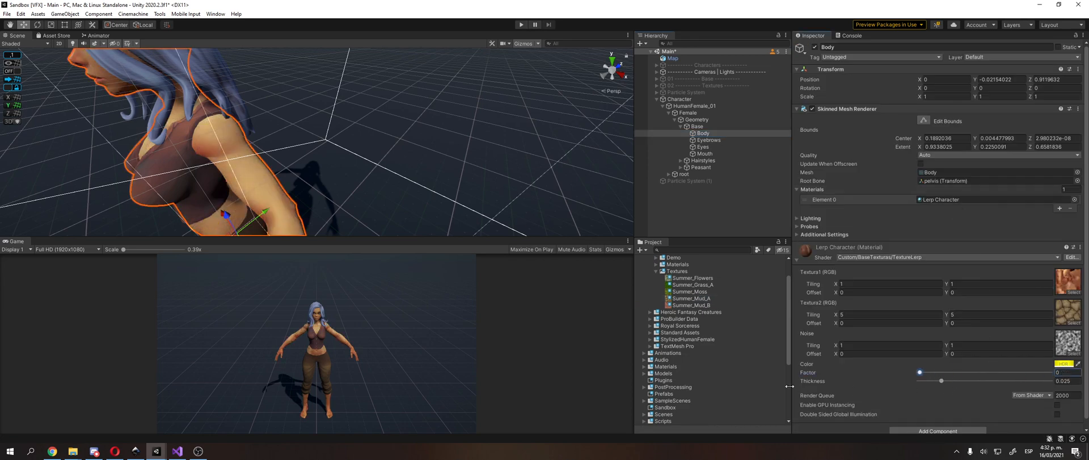
Step: Return to Inkscape and review how the Noise image drives the Text1 and Text2 blend in the diagram
key("alt+Tab")
left_click(619, 149)
middle_click_drag(482, 346, 498, 260)
left_click(441, 337)
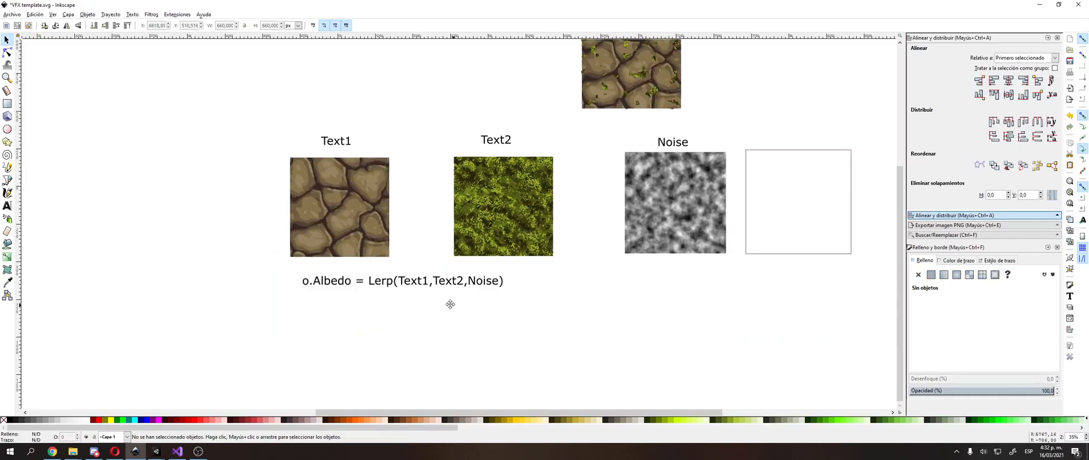
middle_click_drag(450, 304, 438, 305)
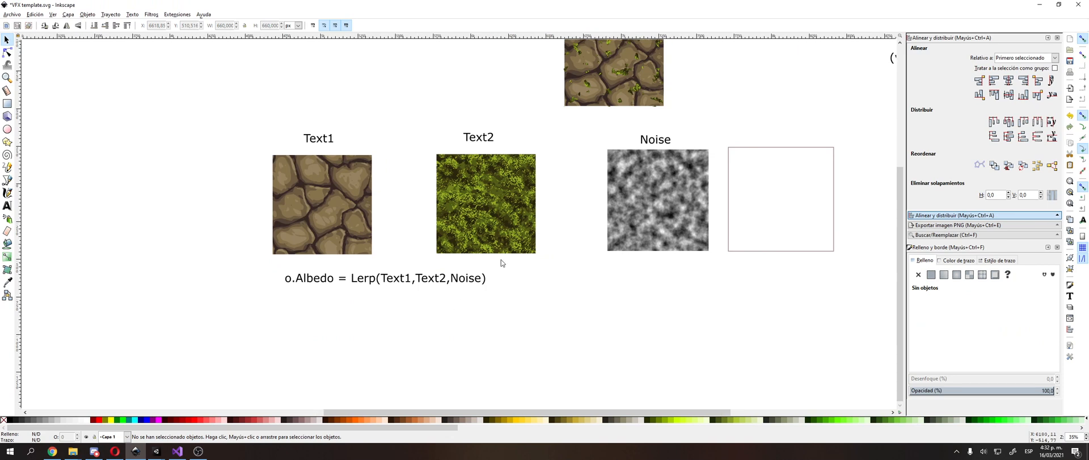
middle_click_drag(499, 266, 456, 348)
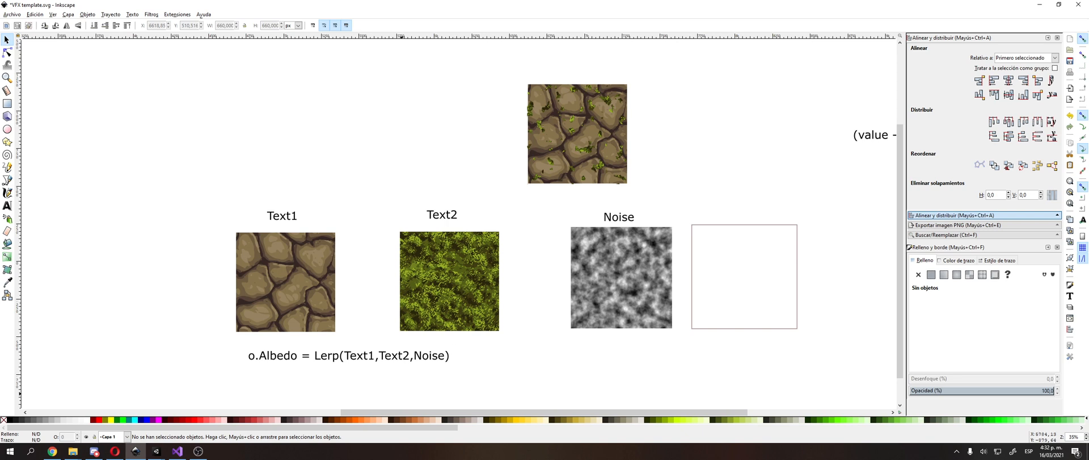
left_click(578, 260)
middle_click_drag(578, 260, 577, 239)
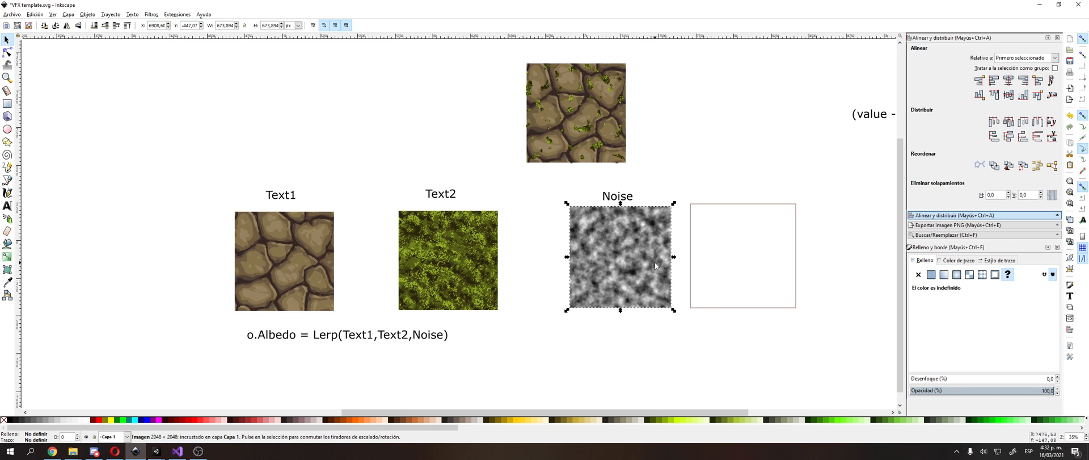
scroll(592, 237, "down", 1)
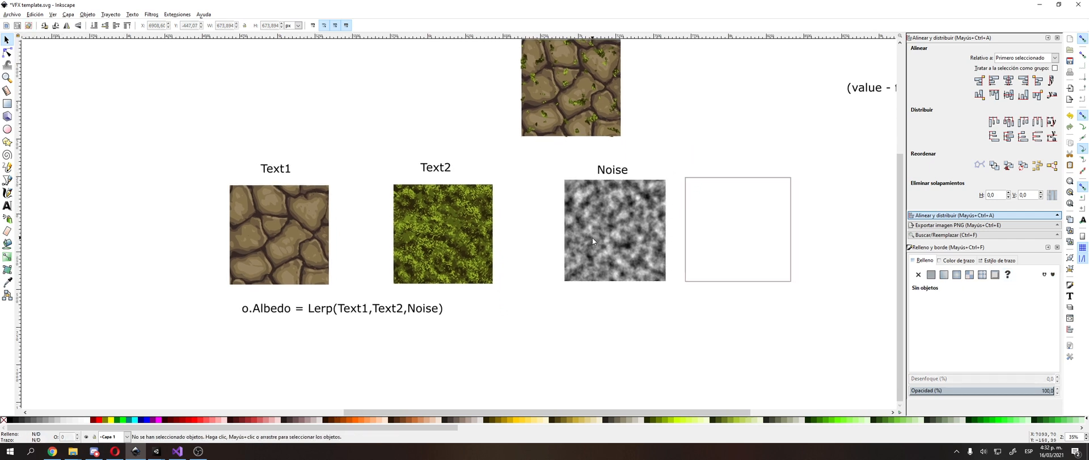
left_click(544, 169)
Step: Switch to the Unity Sandbox [VFX URP] project and add a Texture 2D property named Noise to the TextureLerp graph
left_click(157, 450)
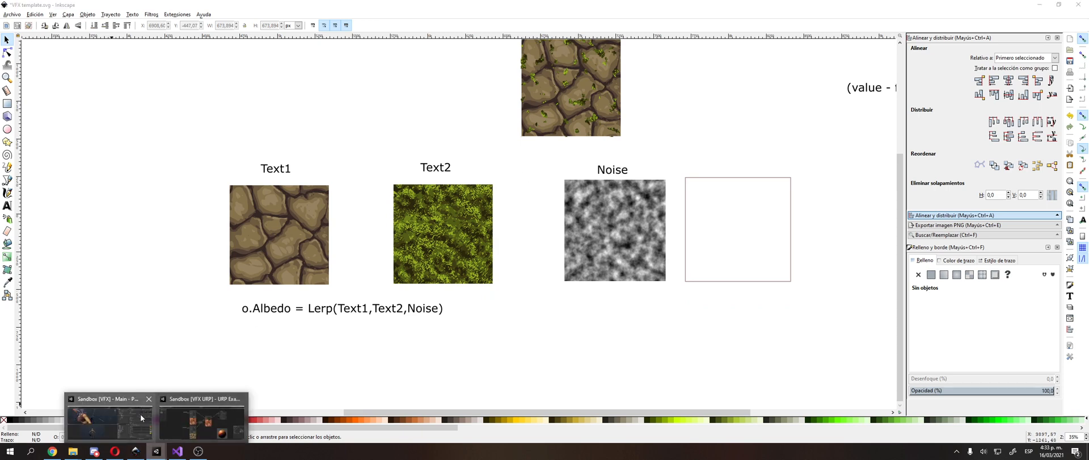
left_click(201, 419)
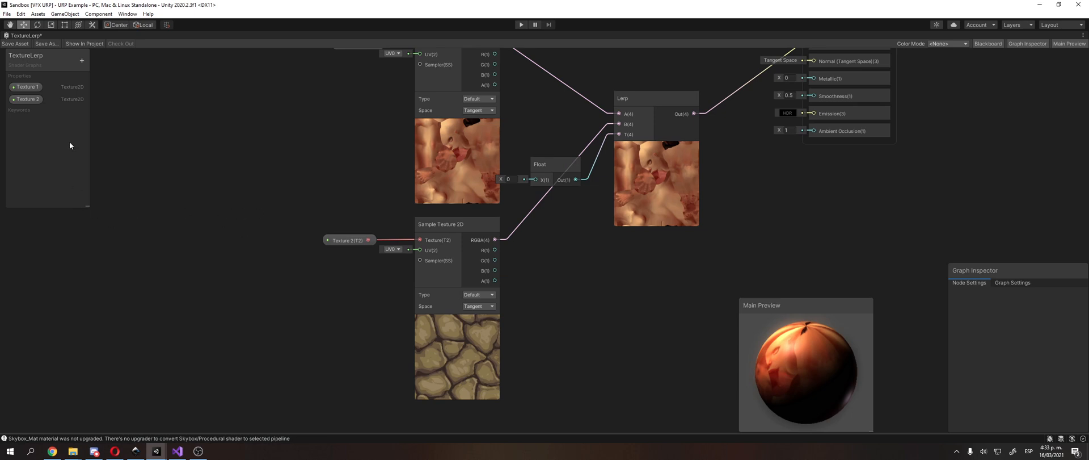
left_click(82, 61)
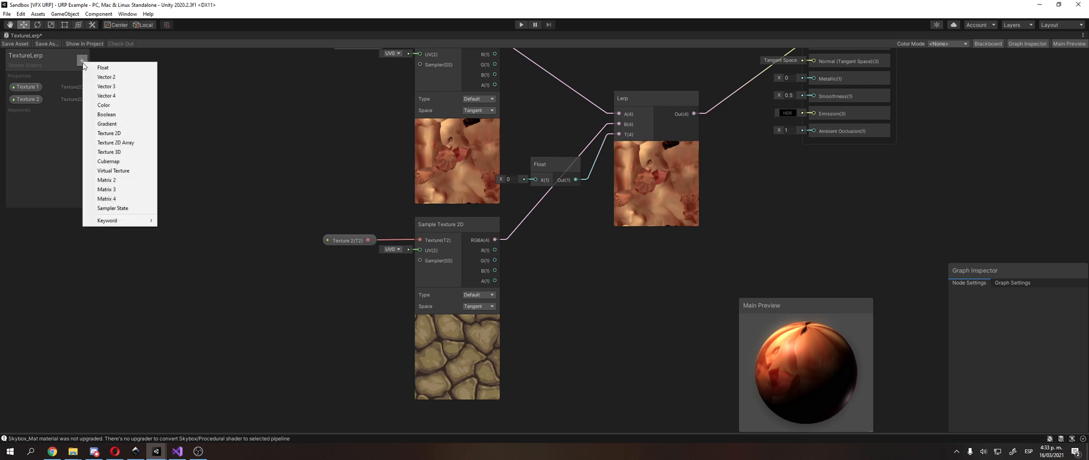
left_click(135, 137)
type("Noise")
key("Return")
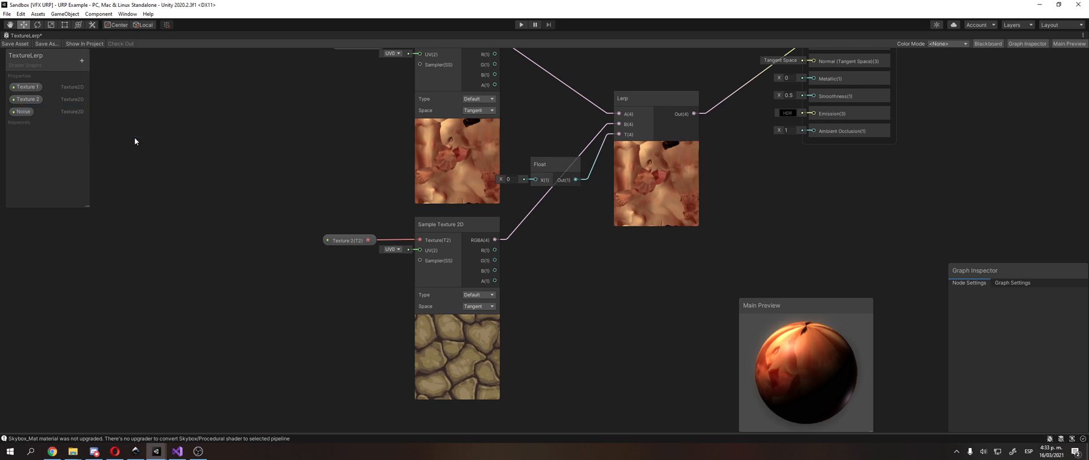
double_click(23, 112)
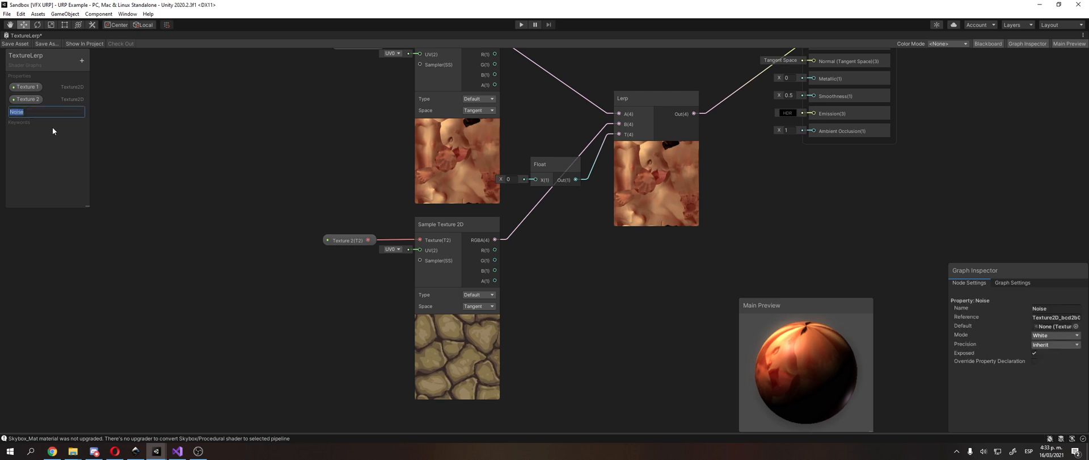
left_click(133, 168)
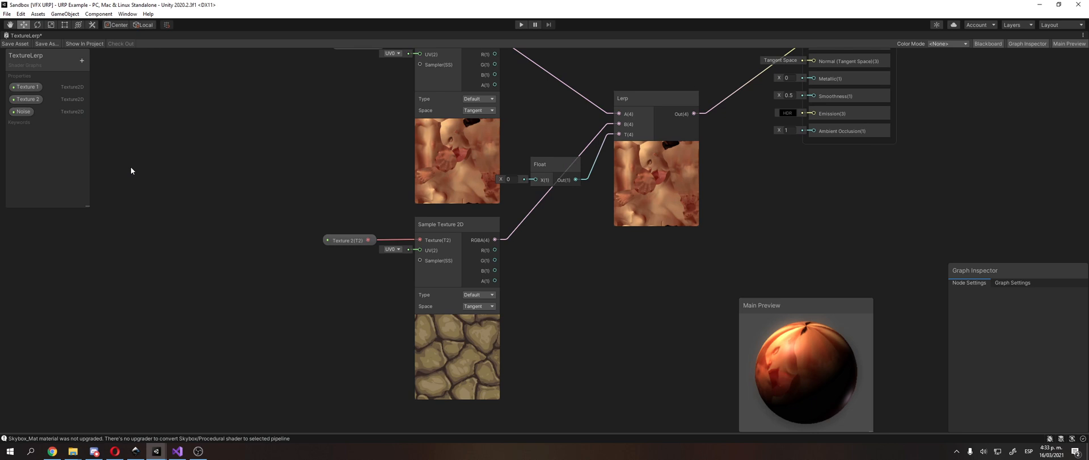
Step: Set the Noise property's default texture to perlin-noise-texture
middle_click_drag(131, 168, 148, 172)
double_click(22, 112)
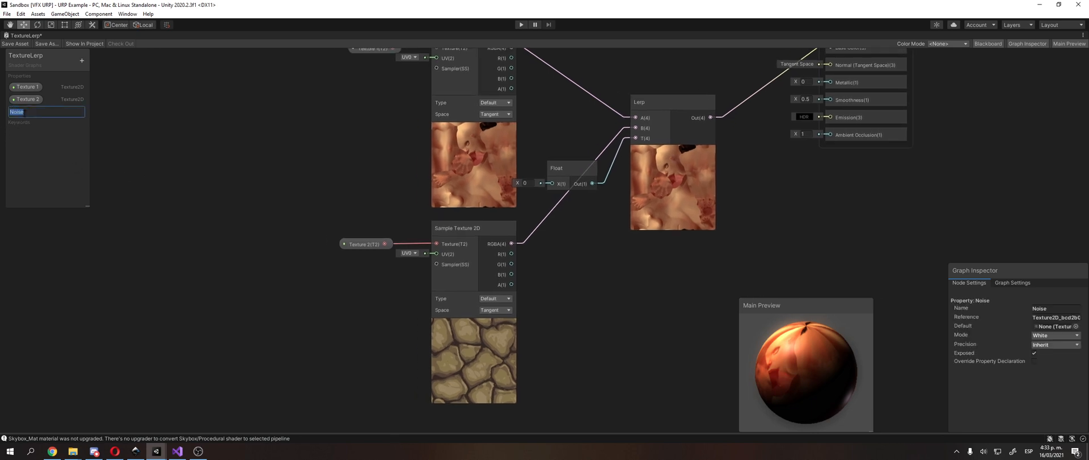
left_click(138, 115)
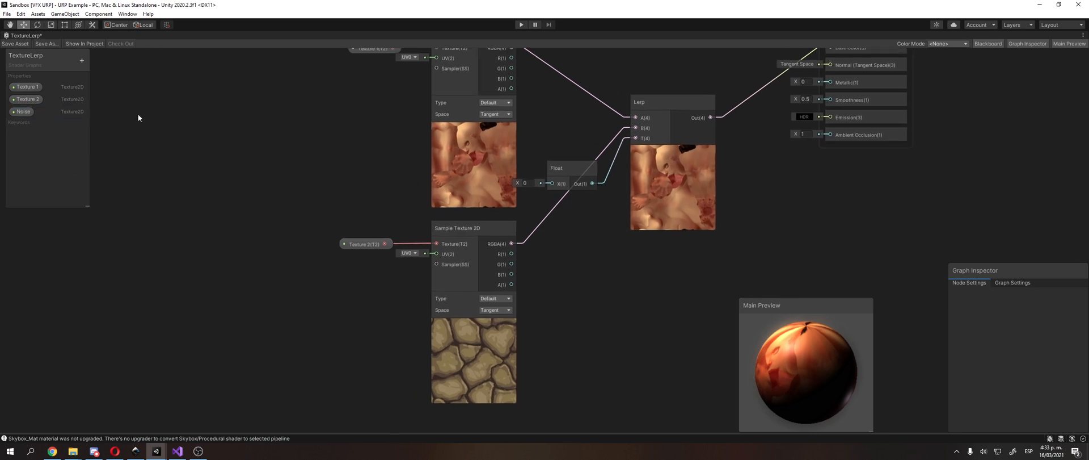
left_click(17, 114)
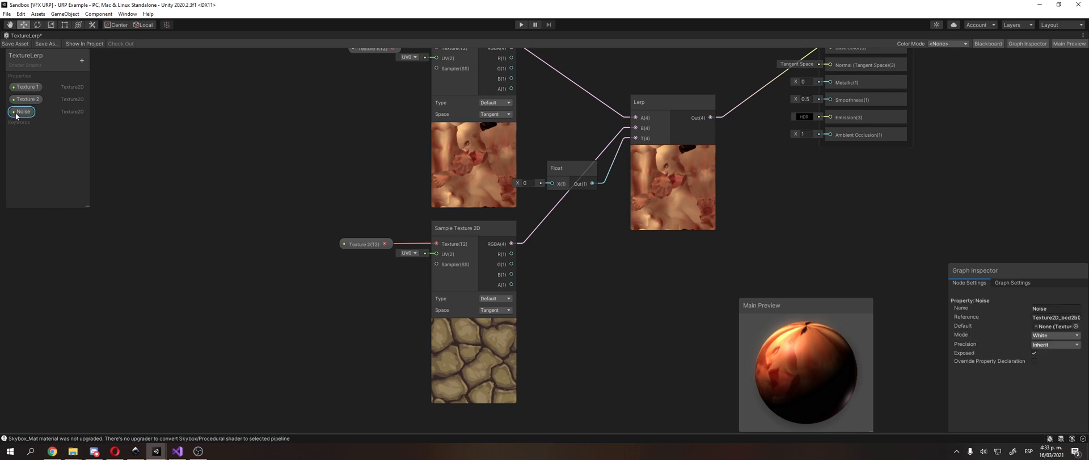
left_click(1076, 326)
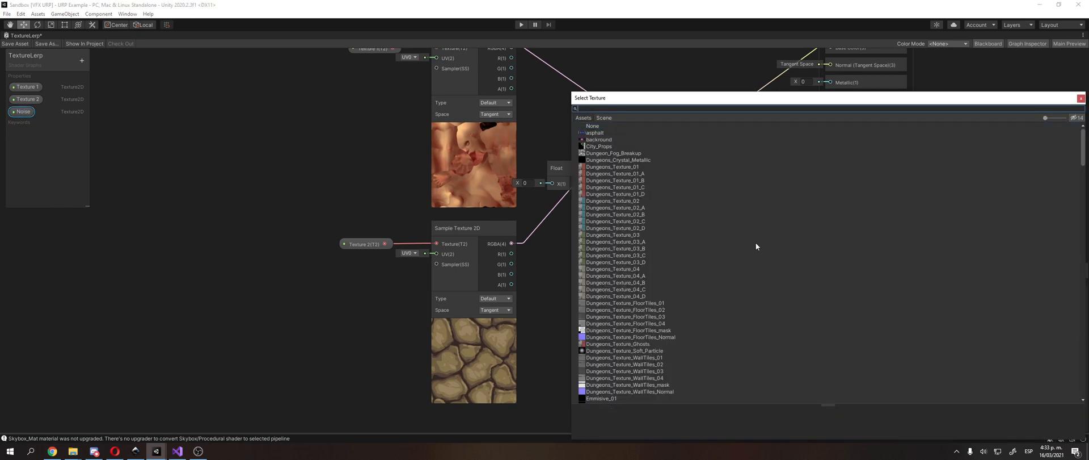
type("noise")
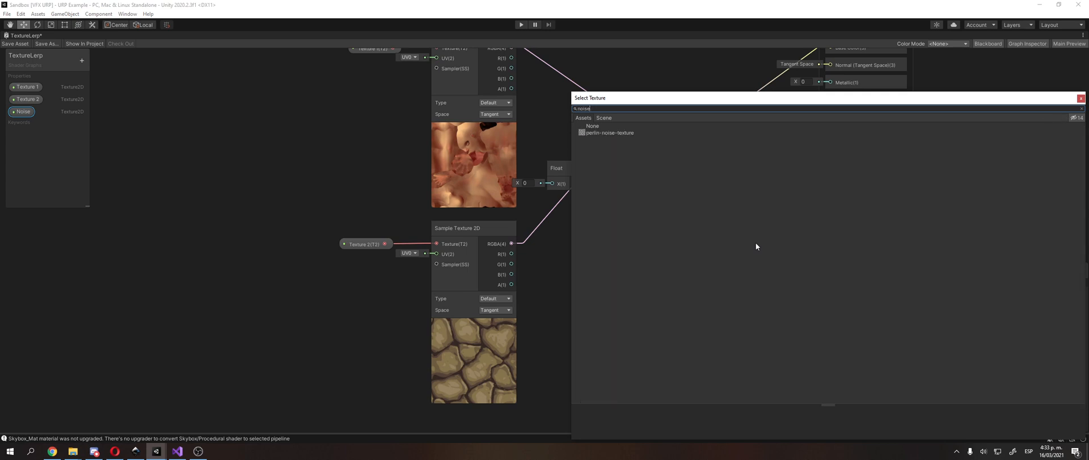
double_click(631, 131)
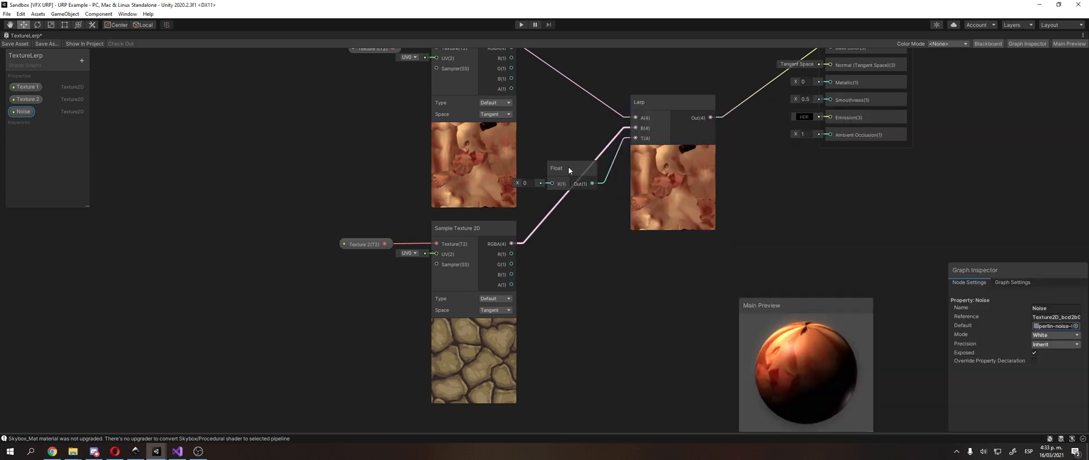
Step: Add a Noise property node to the graph and place it below the Texture 2 node
left_click(316, 215)
middle_click_drag(337, 228, 308, 203)
right_click(261, 214)
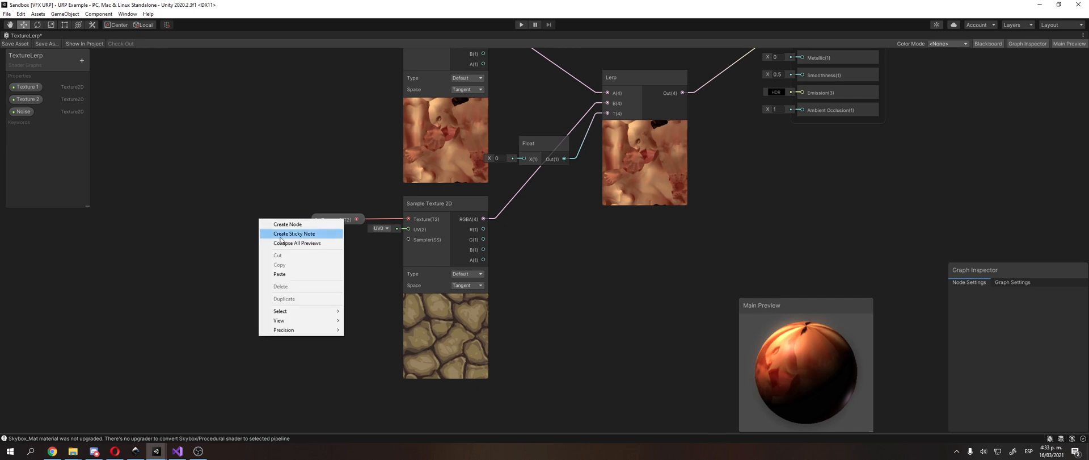
left_click(278, 224)
type("prop")
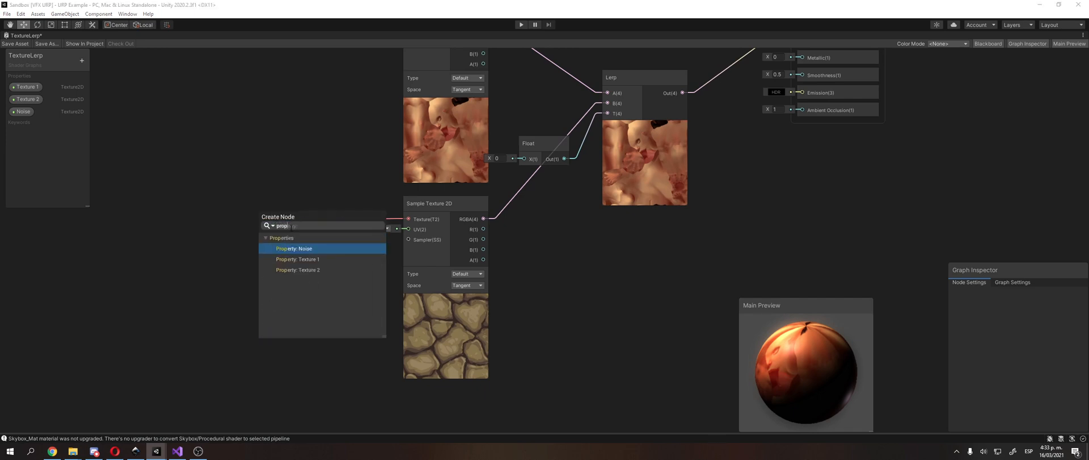
key("Return")
left_click_drag(290, 231, 244, 373)
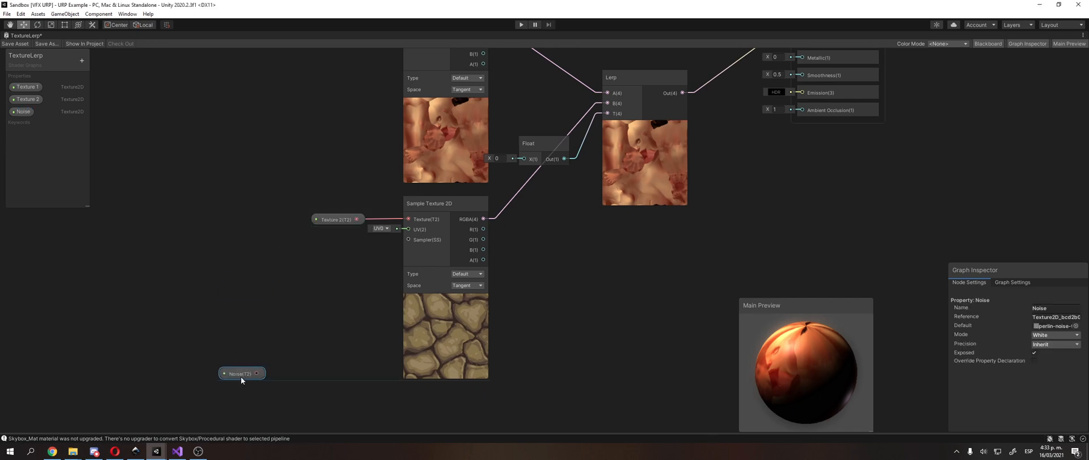
Step: Collapse the previews of the Sample Texture 2D nodes for Texture 1 and Texture 2
middle_click_drag(262, 348, 225, 321)
left_click(401, 269)
middle_click_drag(400, 270, 392, 332)
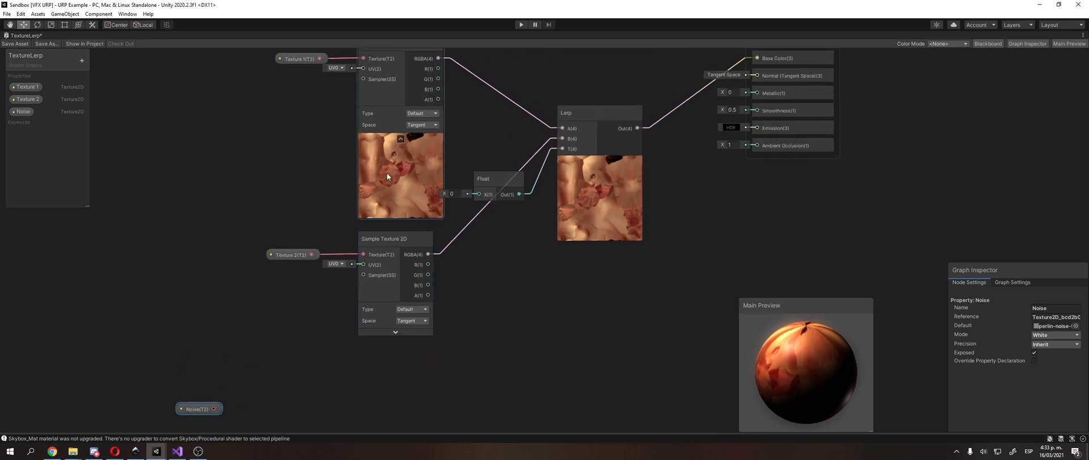
left_click(400, 139)
Step: Duplicate Texture 2's Sample Texture 2D node, place the copy below it, and connect the Noise node to the copy's Texture input
left_click(384, 192)
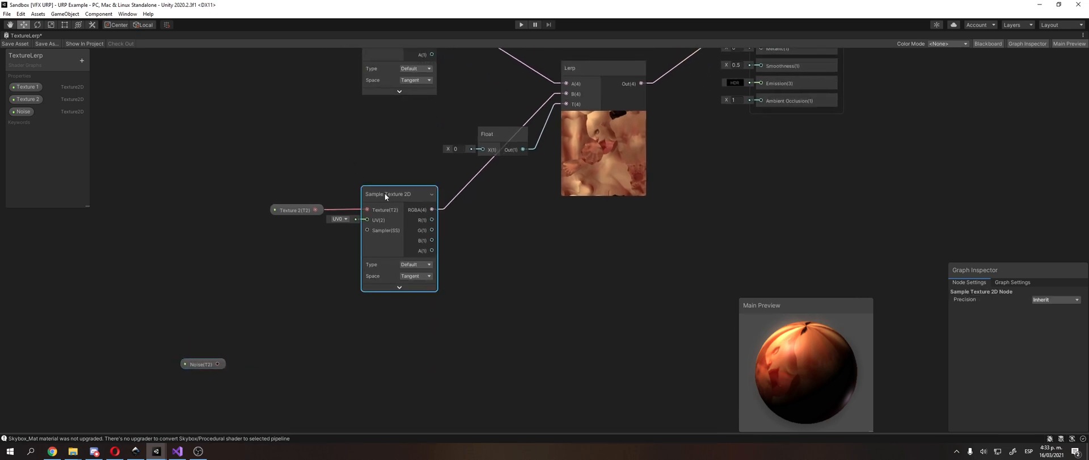
key("ctrl+d")
left_click_drag(396, 203, 373, 338)
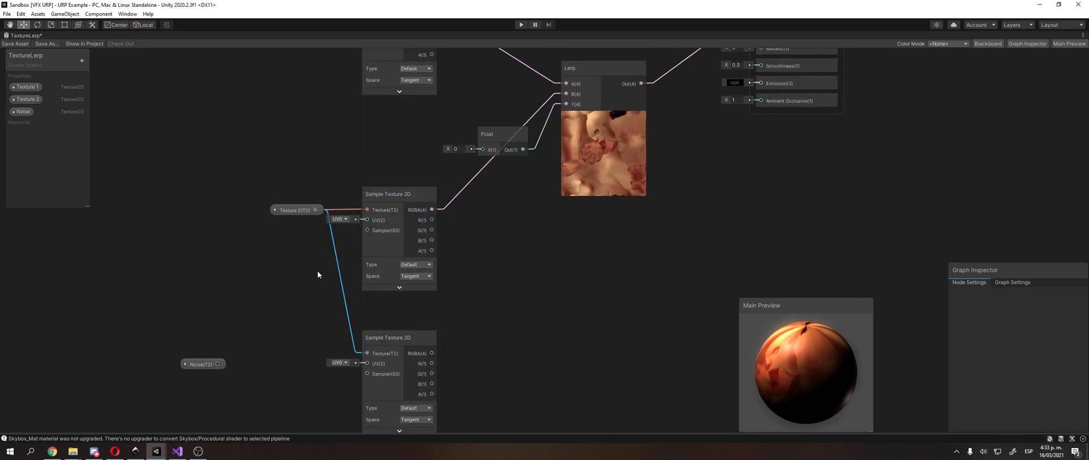
left_click(211, 363)
left_click_drag(211, 363, 369, 350)
middle_click_drag(379, 299, 339, 273)
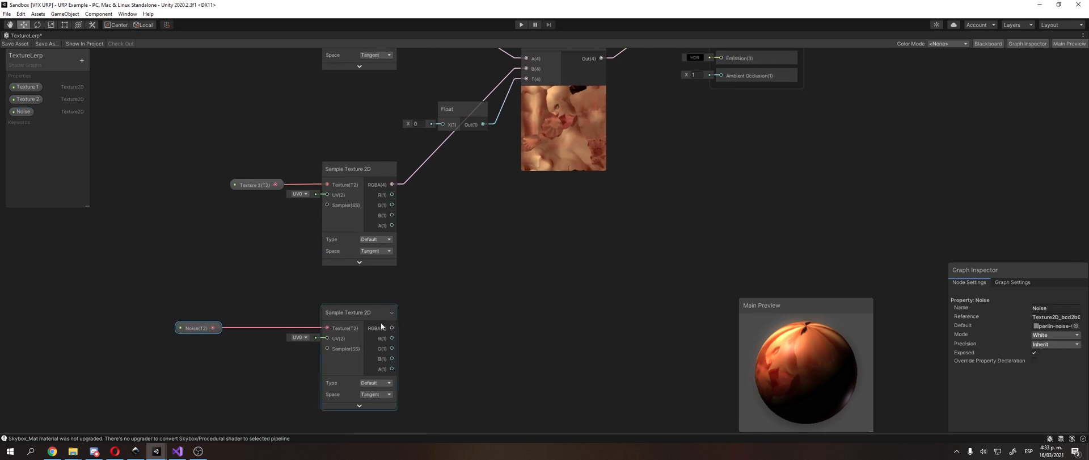
Step: Expand the noise sample's preview and connect its RGBA output to the Lerp's T input, deleting the Float node
left_click(360, 405)
middle_click_drag(463, 295, 422, 342)
scroll(471, 242, "down", 1)
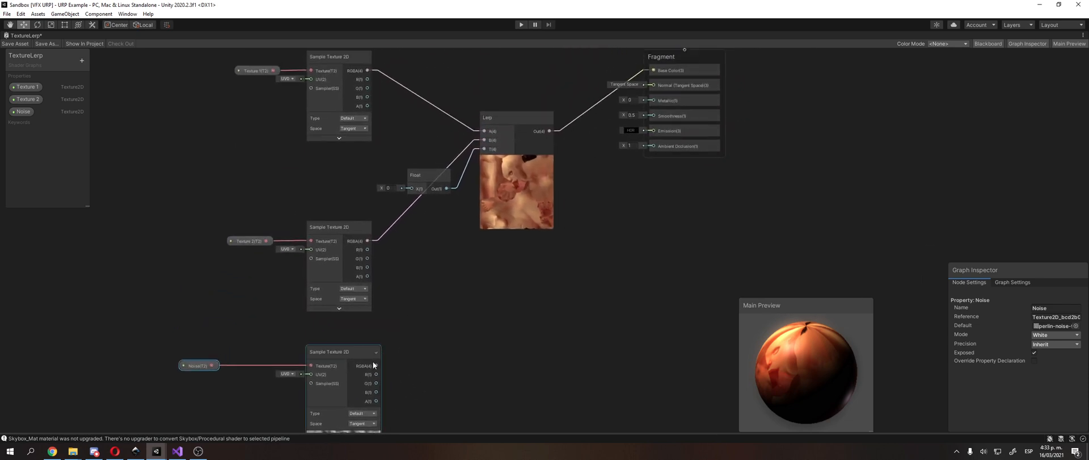
left_click_drag(377, 366, 485, 148)
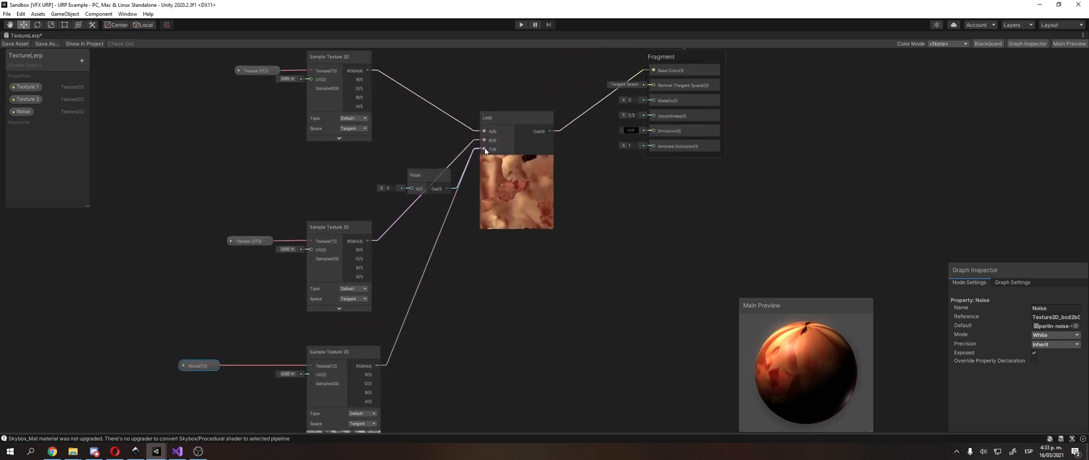
left_click(431, 175)
key("Delete")
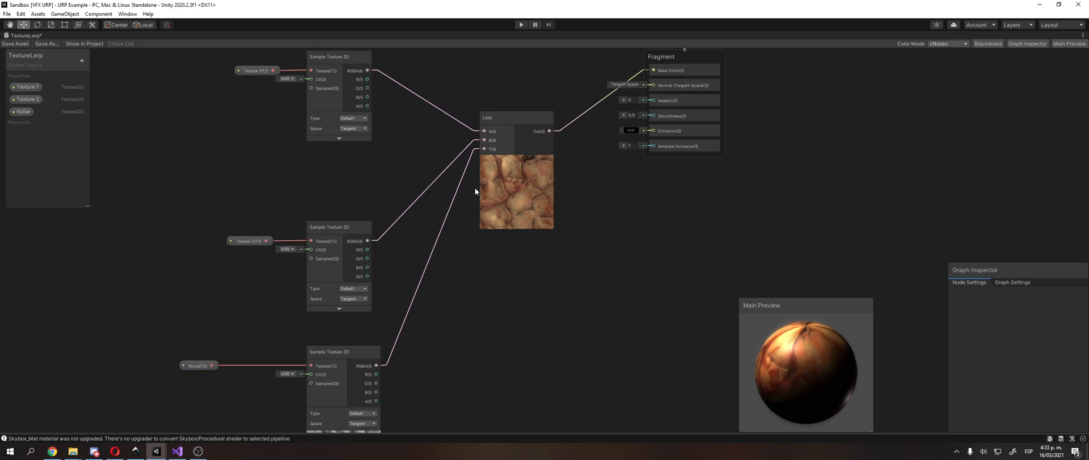
Step: Remove the connection between the noise sample's RGBA output and the Lerp's T input
scroll(475, 188, "up", 2)
scroll(489, 192, "up", 1)
middle_click_drag(446, 197, 502, 186)
scroll(484, 197, "down", 2)
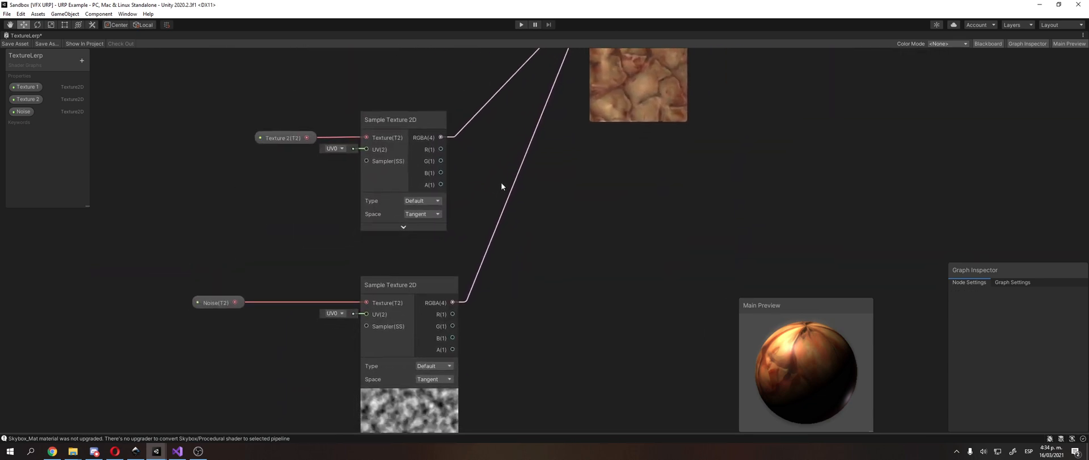
left_click(487, 249)
key("Delete")
Step: Add a Multiply node beside the noise sample and connect the sample's RGBA output to its A input
right_click(491, 247)
left_click(504, 246)
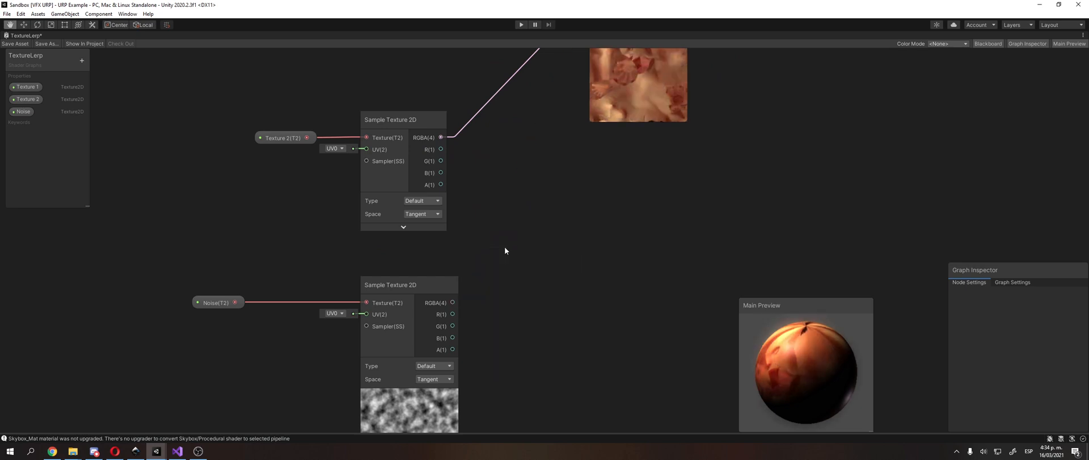
right_click(511, 248)
left_click(548, 253)
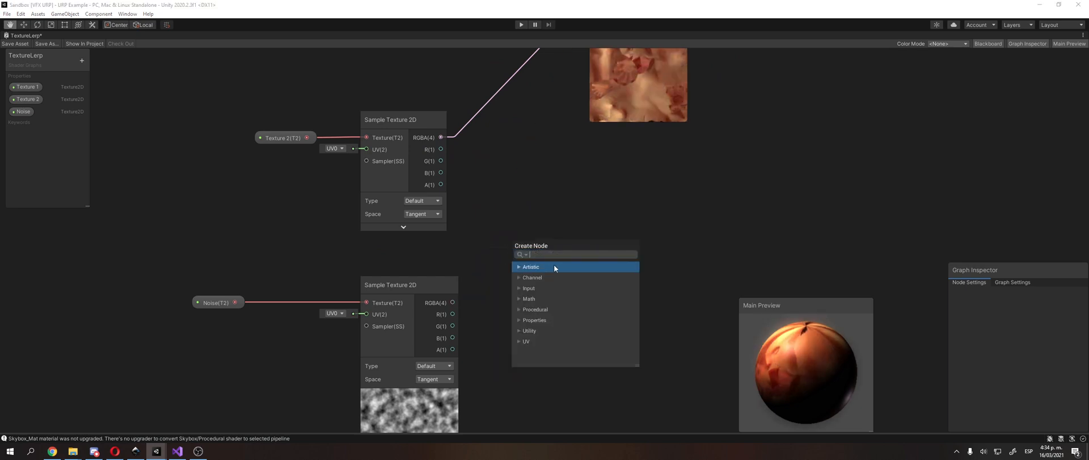
type("m")
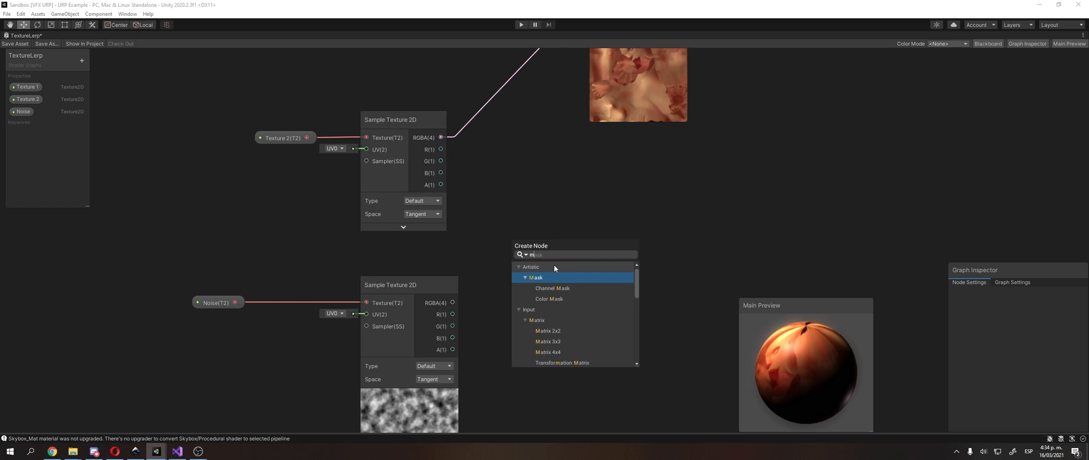
type("ultiply")
key("Return")
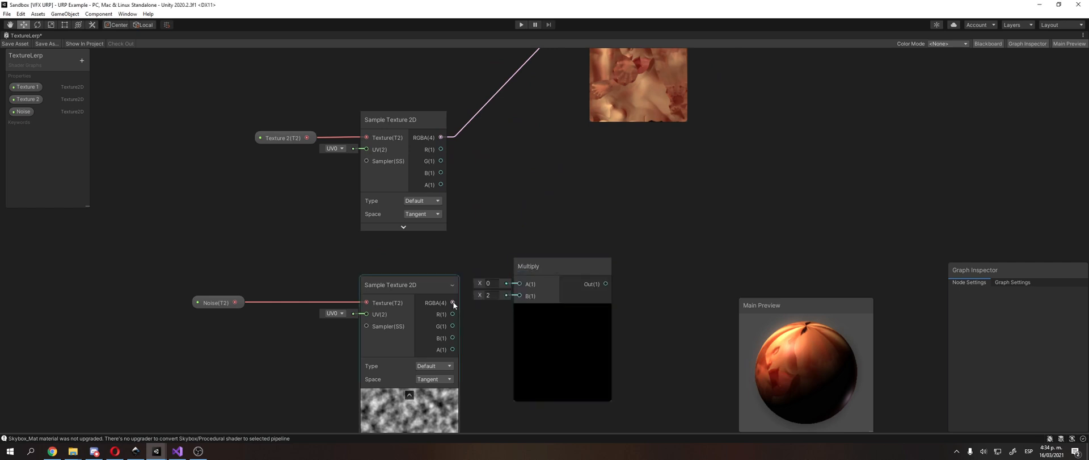
left_click_drag(453, 303, 520, 283)
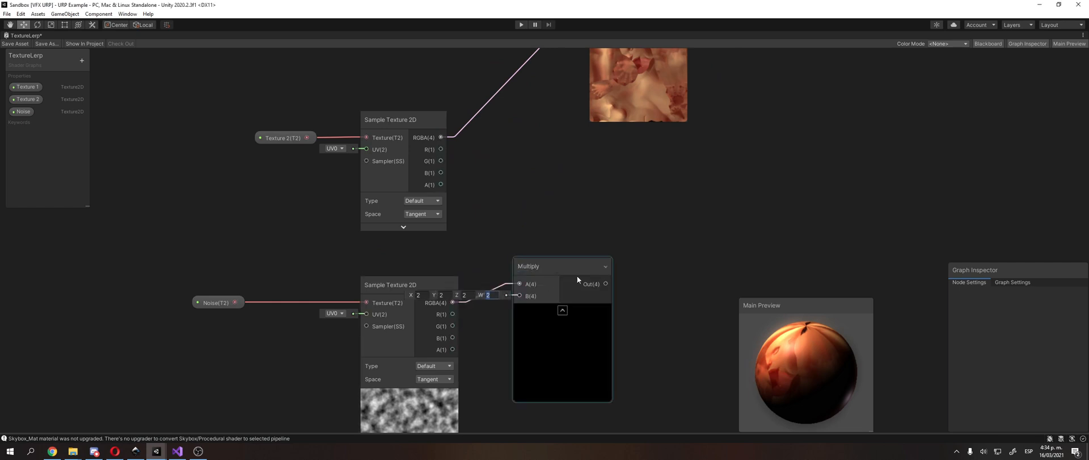
left_click_drag(570, 265, 611, 290)
right_click(595, 254)
left_click(610, 261)
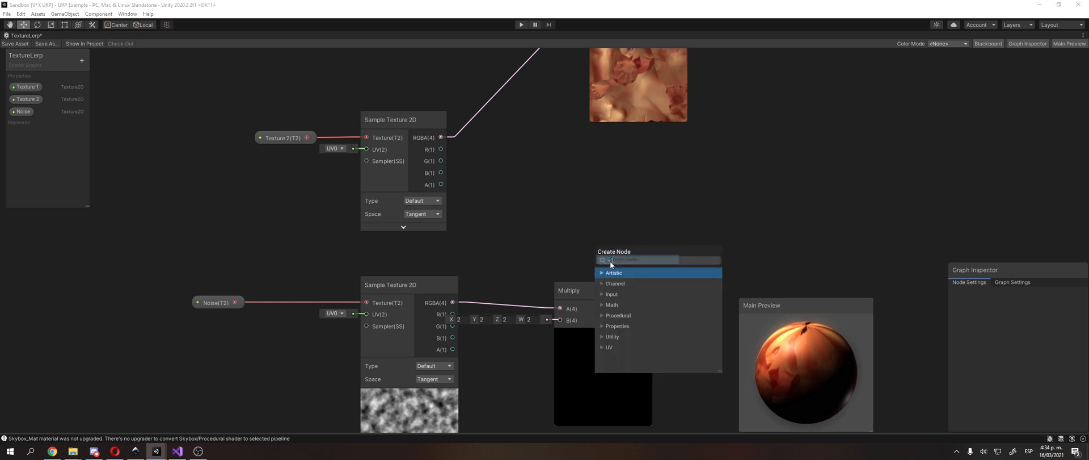
key("Escape")
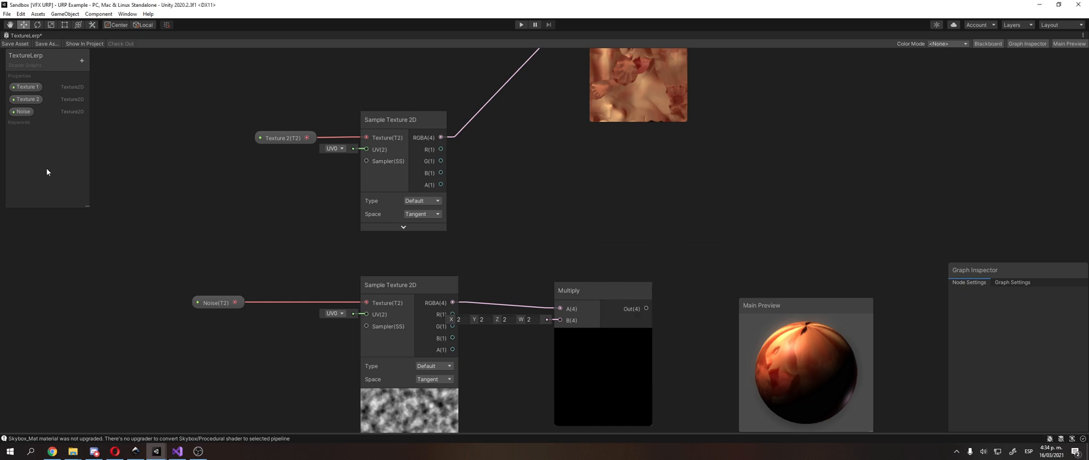
Step: Add a Float property named Factor to the TextureLerp graph
left_click(82, 61)
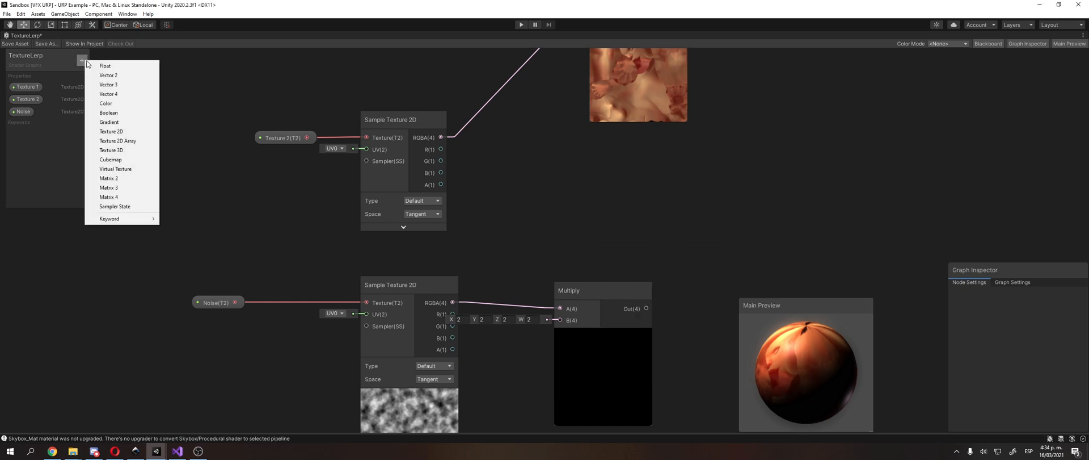
left_click(105, 65)
type("Factor")
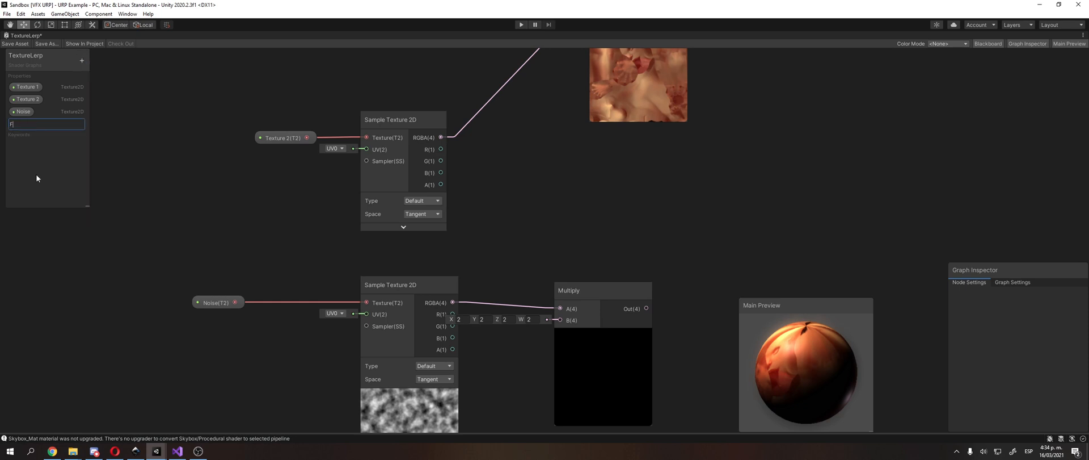
key("Return")
Step: Add a Factor property node and connect it to the Multiply node's B input
right_click(550, 182)
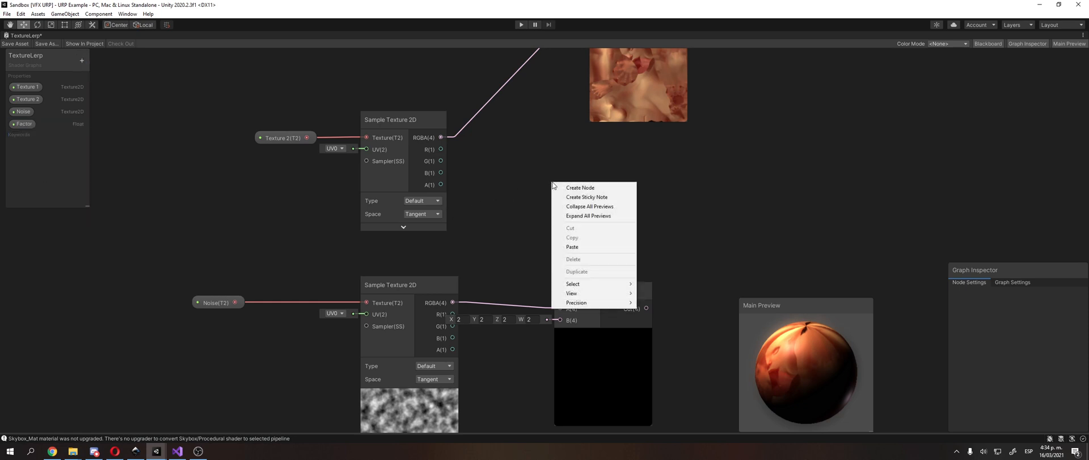
left_click(562, 188)
type("pr")
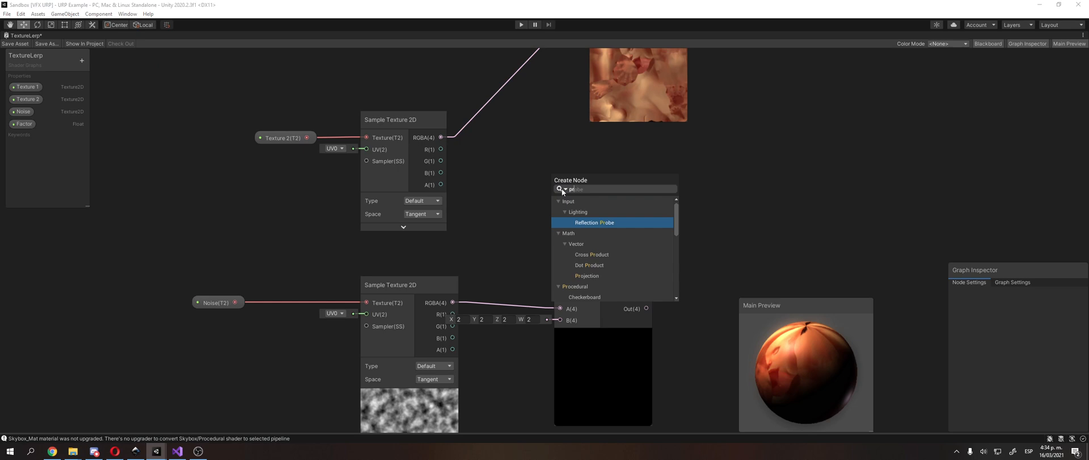
type("op")
key("Return")
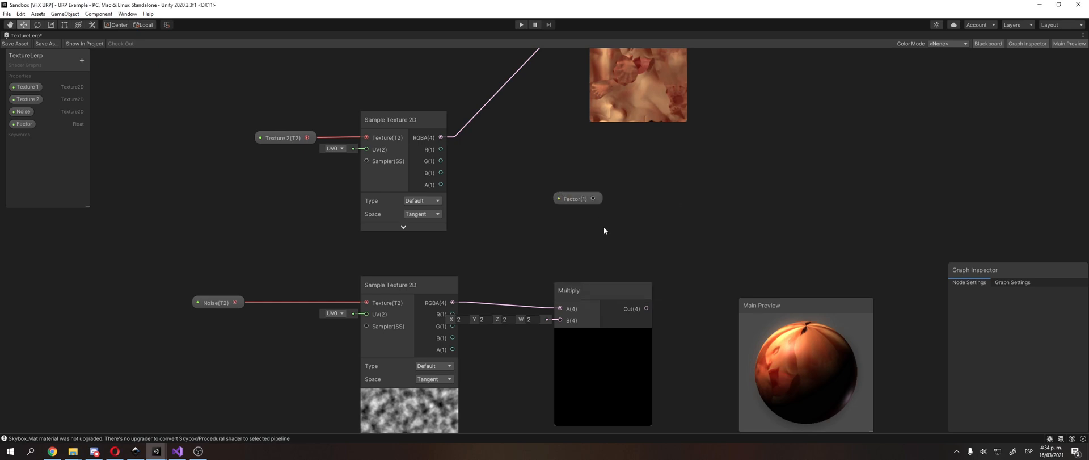
left_click_drag(593, 291, 616, 257)
left_click_drag(593, 198, 526, 346)
Step: Connect the Multiply node's output to the Lerp's T input
left_click_drag(637, 250, 629, 273)
middle_click_drag(623, 271, 607, 307)
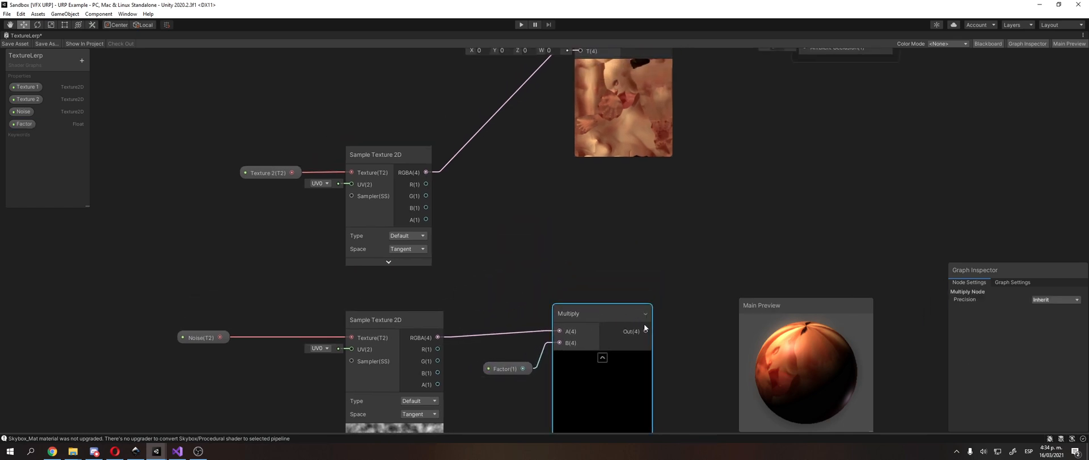
left_click_drag(645, 327, 580, 132)
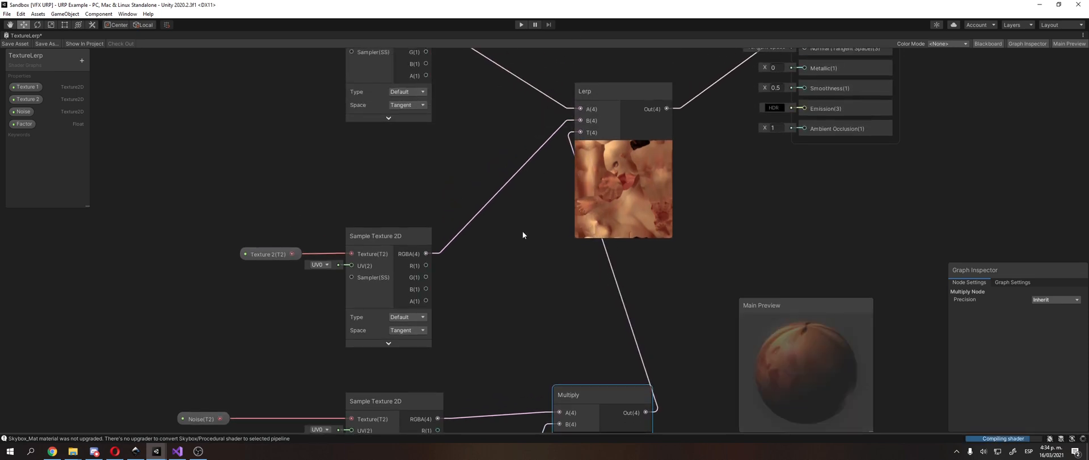
Step: Try a default value of 10 for the Factor property and reduce it to 1
middle_click_drag(522, 232, 553, 127)
left_click(31, 122)
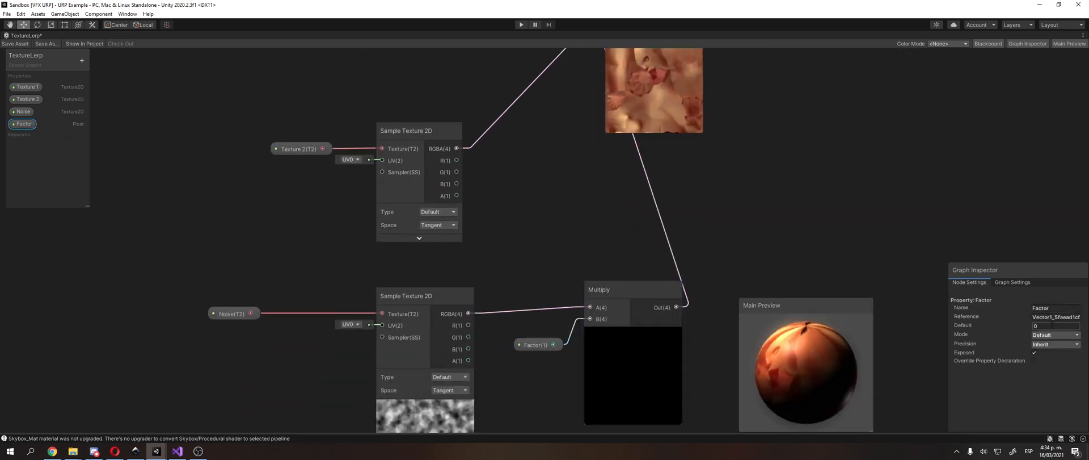
left_click(1053, 326)
middle_click_drag(664, 134, 629, 151)
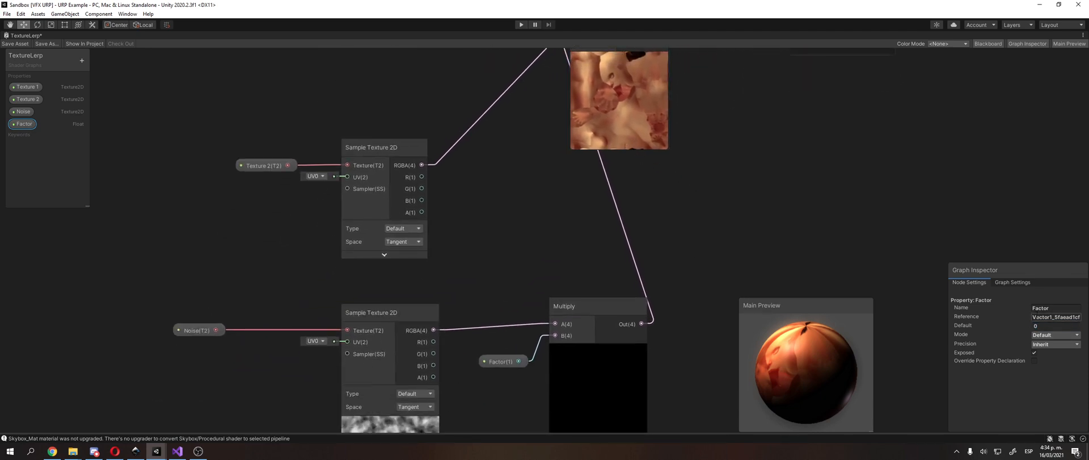
left_click(1047, 327)
type("10")
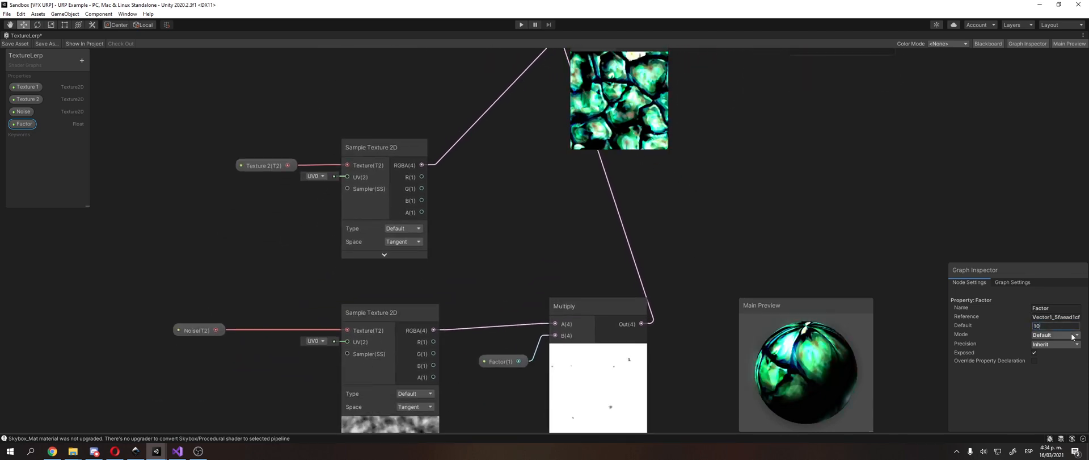
key("BackSpace")
middle_click_drag(629, 69, 591, 148)
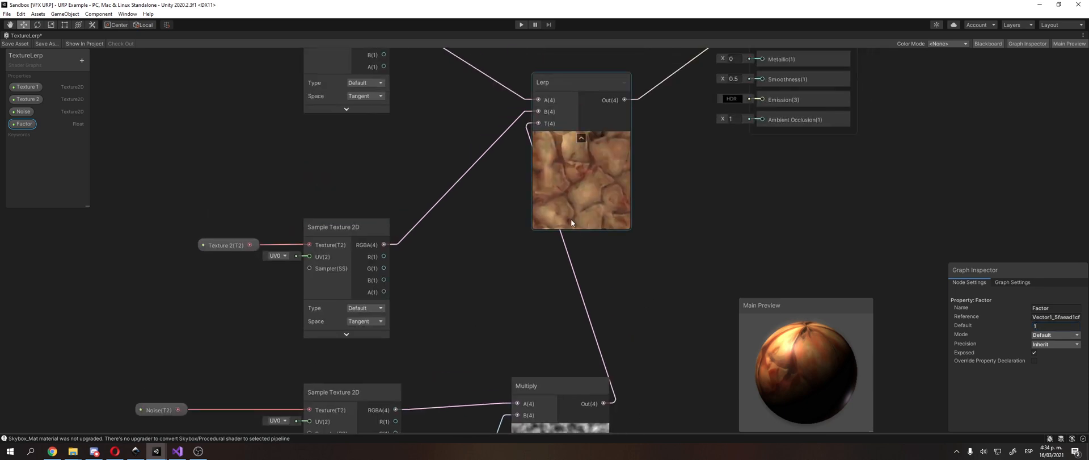
Step: Set the Factor property's default value to 0
middle_click_drag(582, 207, 559, 148)
left_click(1070, 325)
type("0")
middle_click_drag(500, 167, 495, 255)
Step: Expand the previews of the Sample Texture 2D nodes fed by Texture 1 and Texture 2
left_click(345, 154)
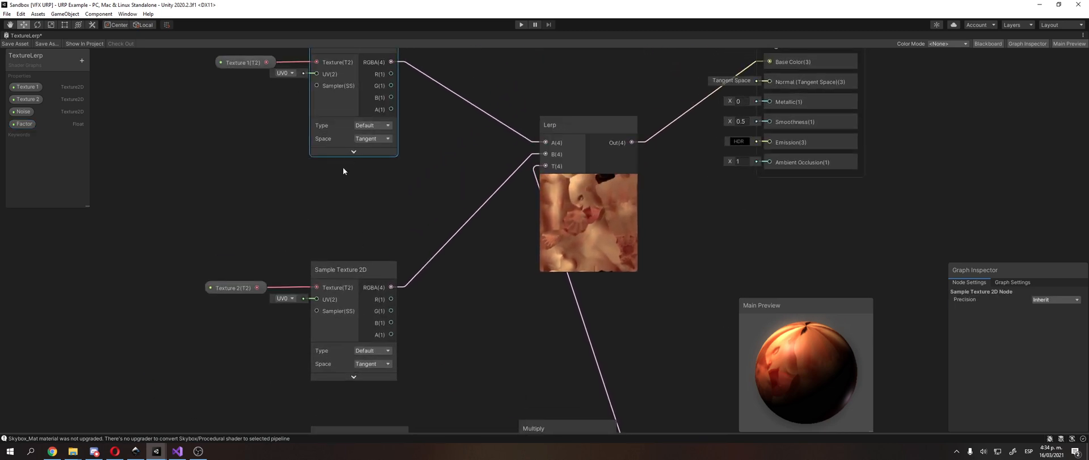
left_click(352, 154)
middle_click_drag(329, 185, 350, 137)
left_click(373, 329)
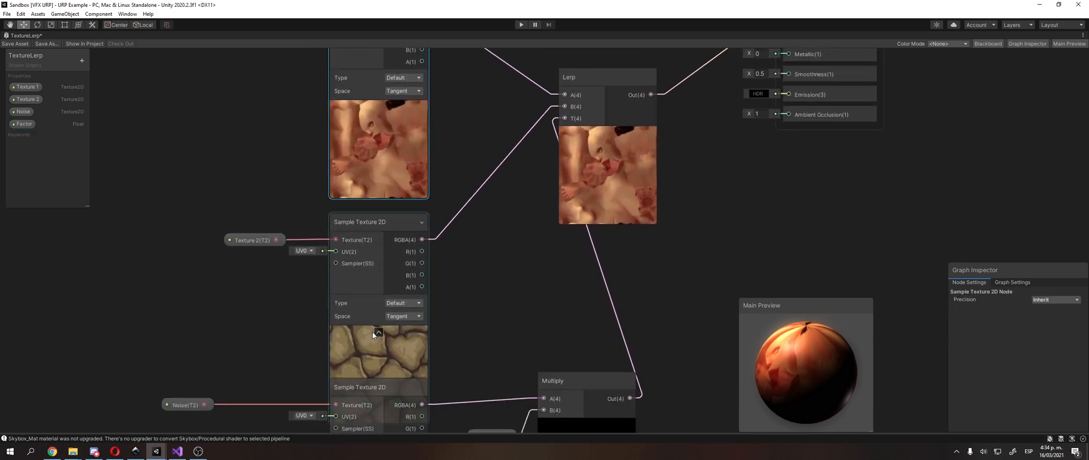
middle_click_drag(372, 332, 366, 217)
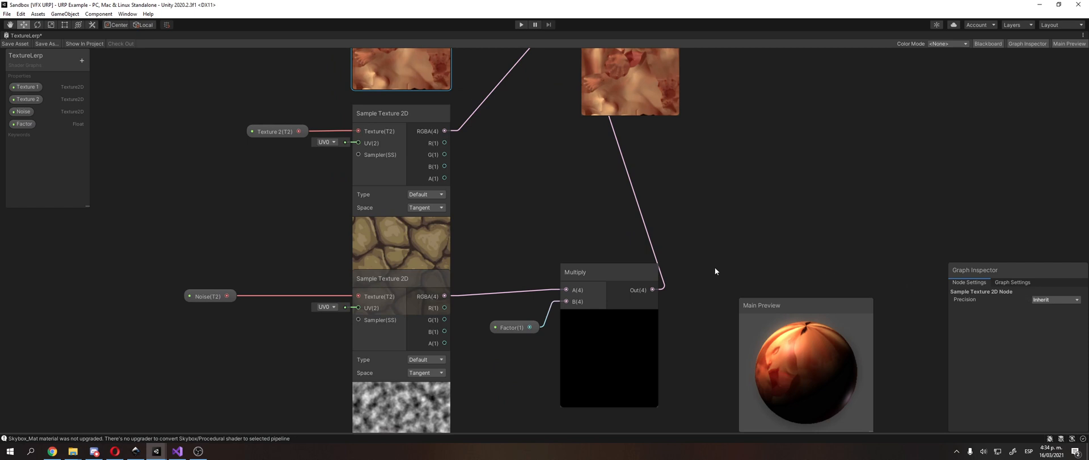
Step: Set the Factor property's default value to 1
left_click(500, 326)
left_click(1056, 325)
type("1")
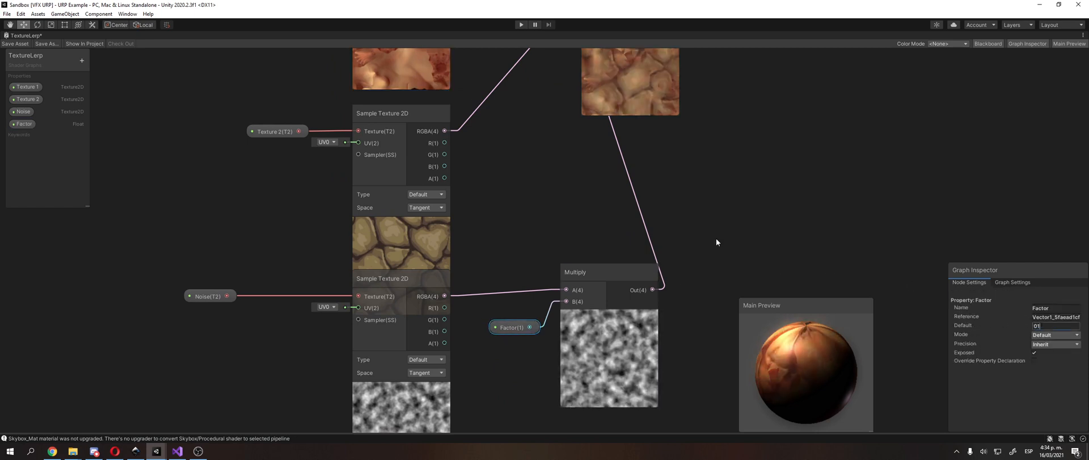
middle_click_drag(648, 200, 637, 248)
Step: Move the noise Sample Texture 2D node below the Texture 2 preview and place the Noise property node beside its texture input
middle_click_drag(472, 297, 505, 248)
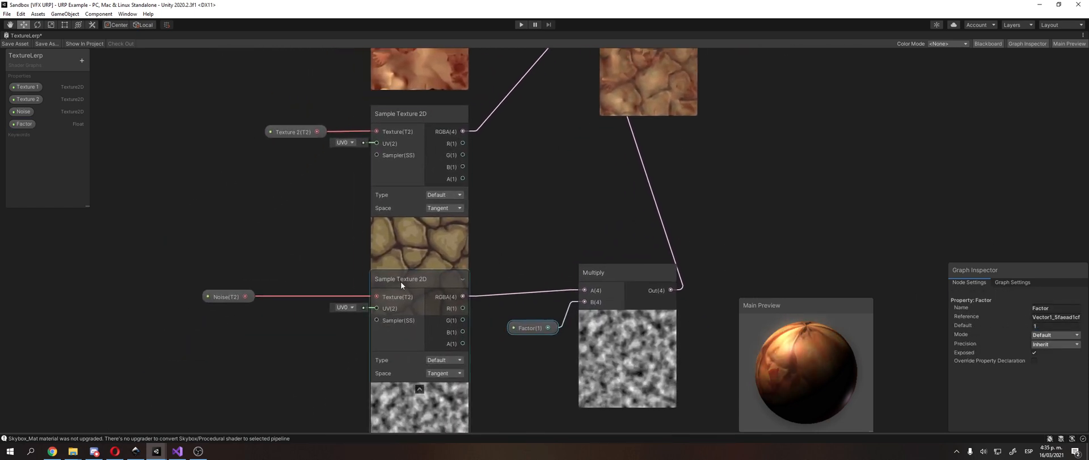
left_click_drag(401, 281, 397, 344)
middle_click_drag(239, 347, 239, 257)
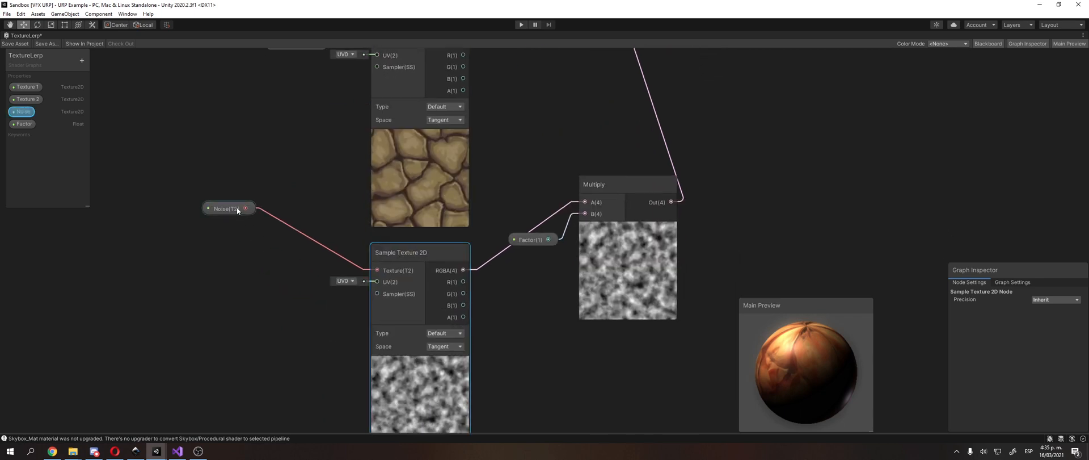
left_click_drag(237, 207, 315, 268)
middle_click_drag(510, 218, 475, 254)
Step: Line up the Multiply node with the noise Sample Texture 2D node and place the Factor node between them at the B input
left_click(585, 229)
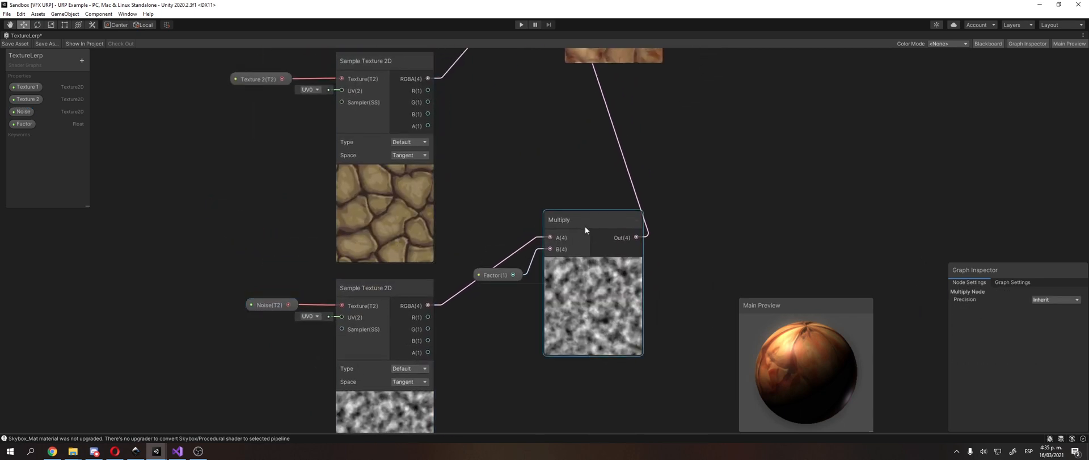
left_click_drag(586, 229, 589, 296)
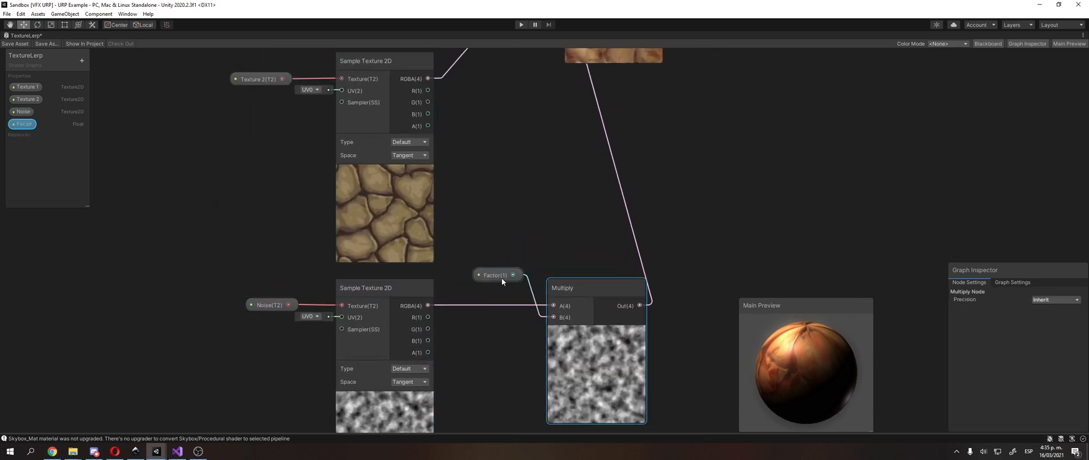
left_click_drag(502, 280, 479, 315)
middle_click_drag(573, 171, 504, 254)
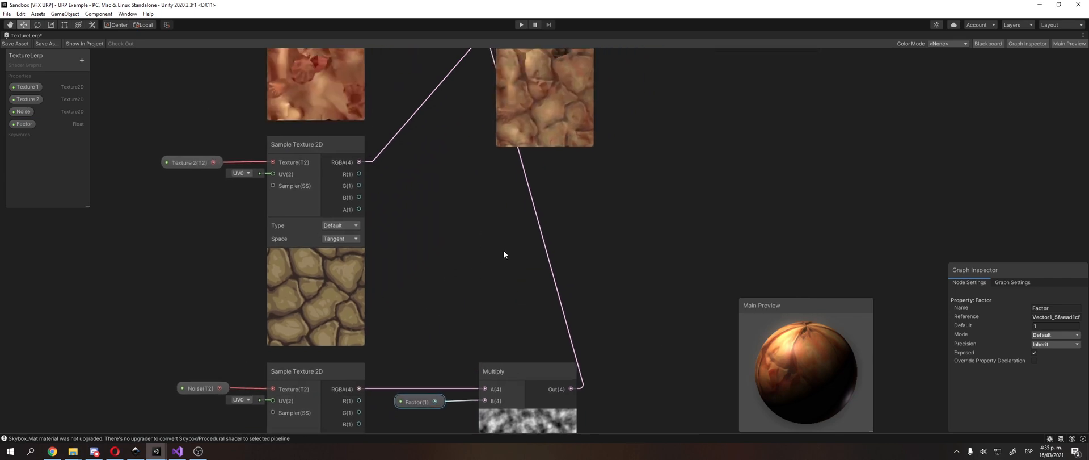
scroll(504, 254, "down", 1)
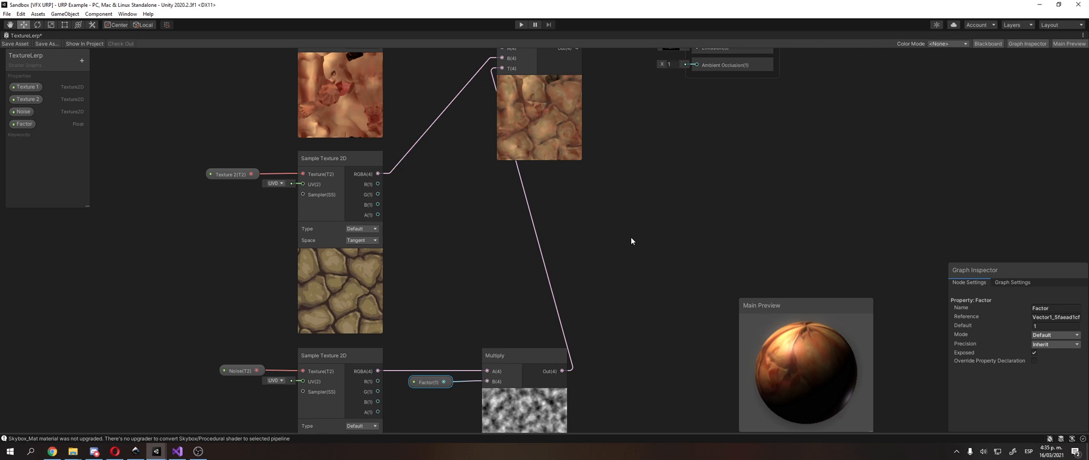
middle_click_drag(637, 236, 652, 165)
left_click(508, 365)
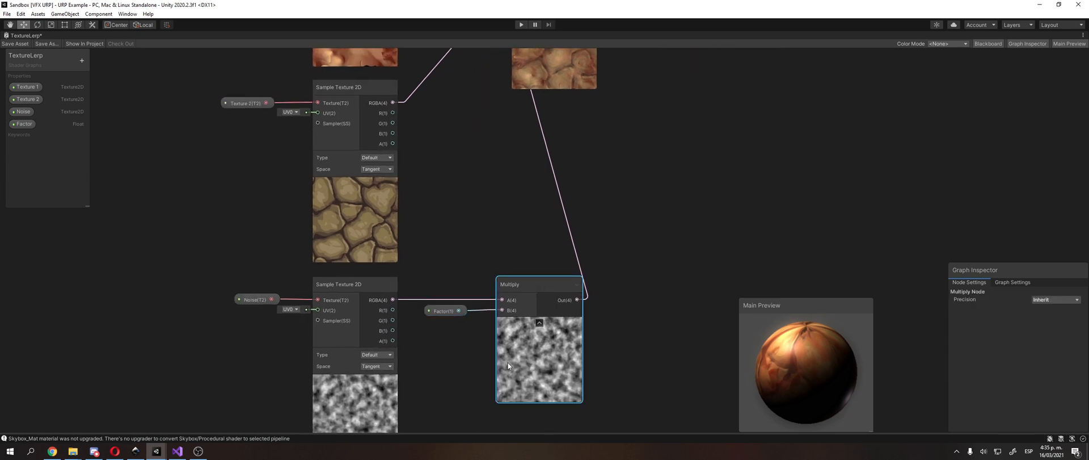
left_click_drag(508, 366, 541, 338)
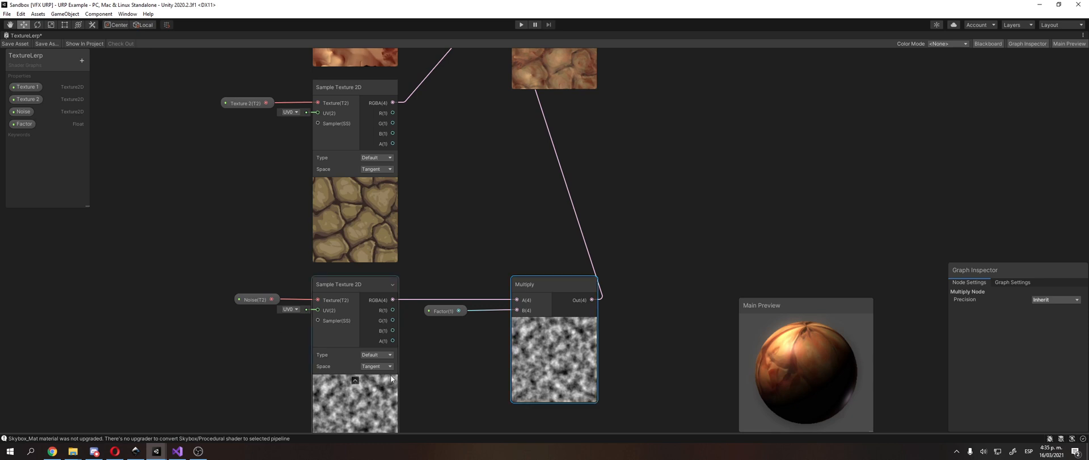
Step: Switch the Factor default repeatedly between 0 and 1 to compare the blend, ending on 1
left_click(441, 311)
left_click(441, 312)
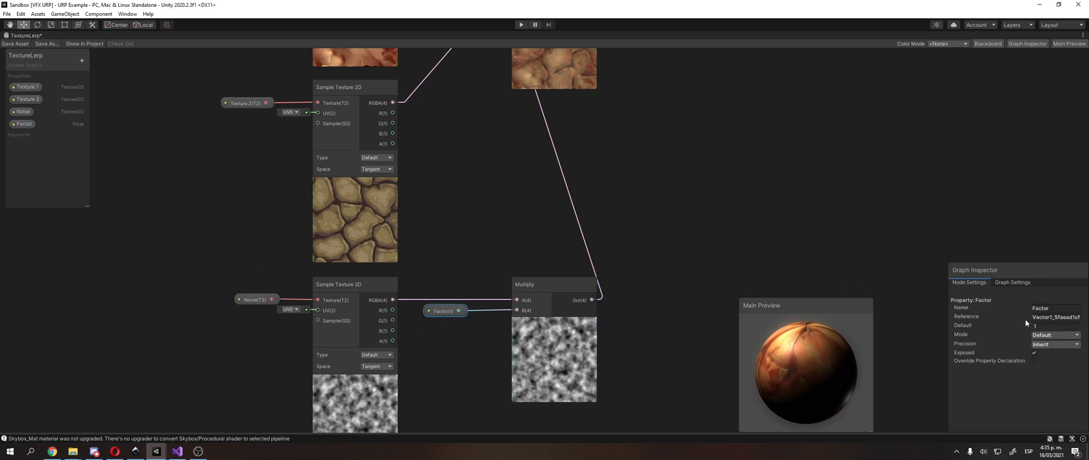
left_click(1041, 326)
type("0")
key("BackSpace")
type("1")
key("BackSpace")
type("0")
key("BackSpace")
type("1")
key("BackSpace")
type("0")
key("BackSpace")
type("1")
key("BackSpace")
type("01")
middle_click_drag(781, 184, 831, 280)
middle_click_drag(580, 340, 443, 366)
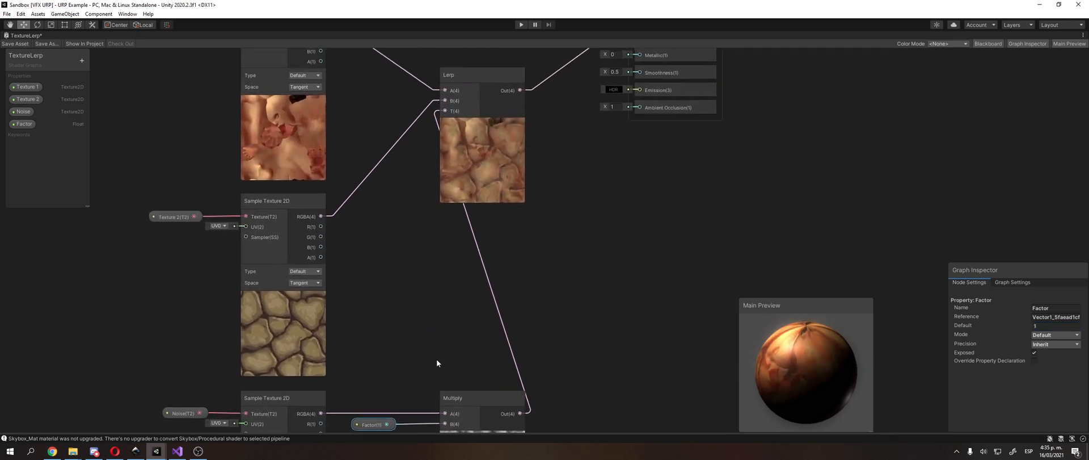
Step: Space the Multiply node farther from the noise Sample Texture 2D node and reposition the Factor node between them
middle_click_drag(464, 280, 504, 220)
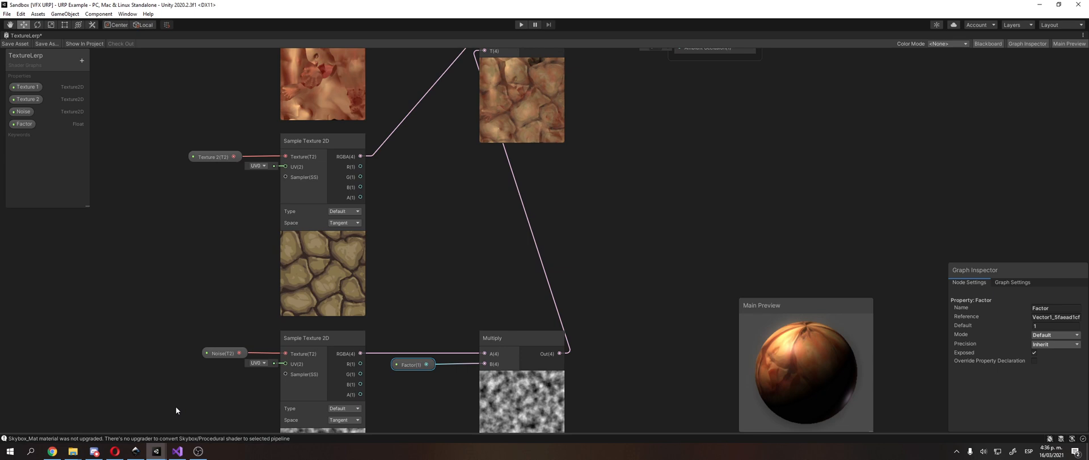
middle_click_drag(425, 286, 435, 273)
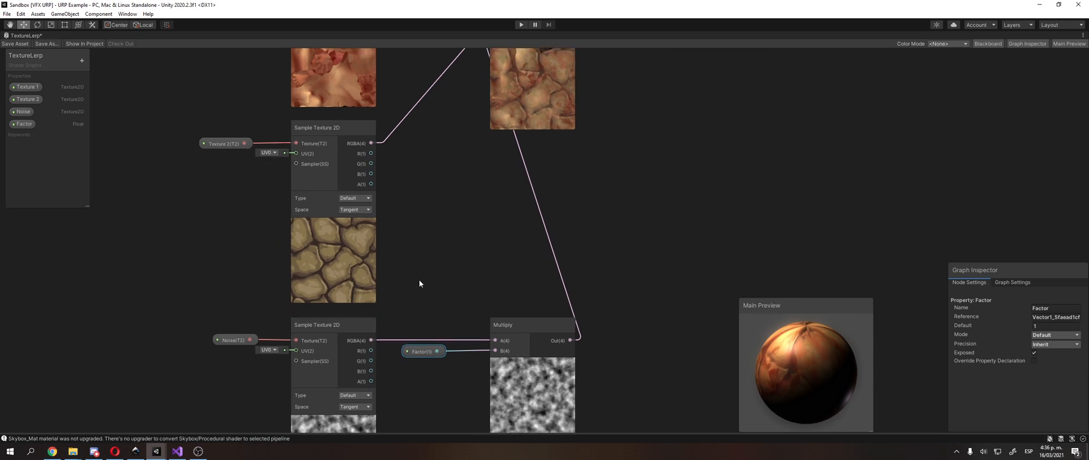
left_click_drag(530, 325, 567, 328)
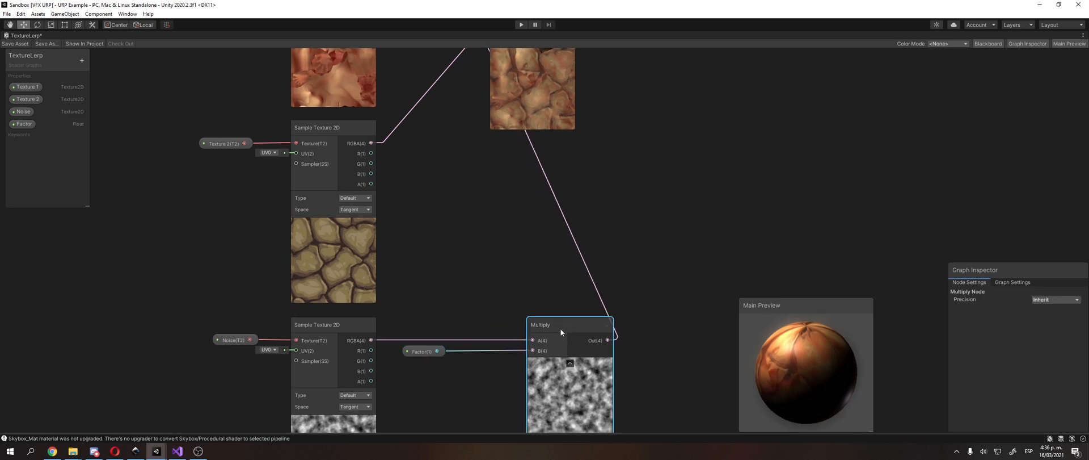
left_click_drag(423, 350, 438, 354)
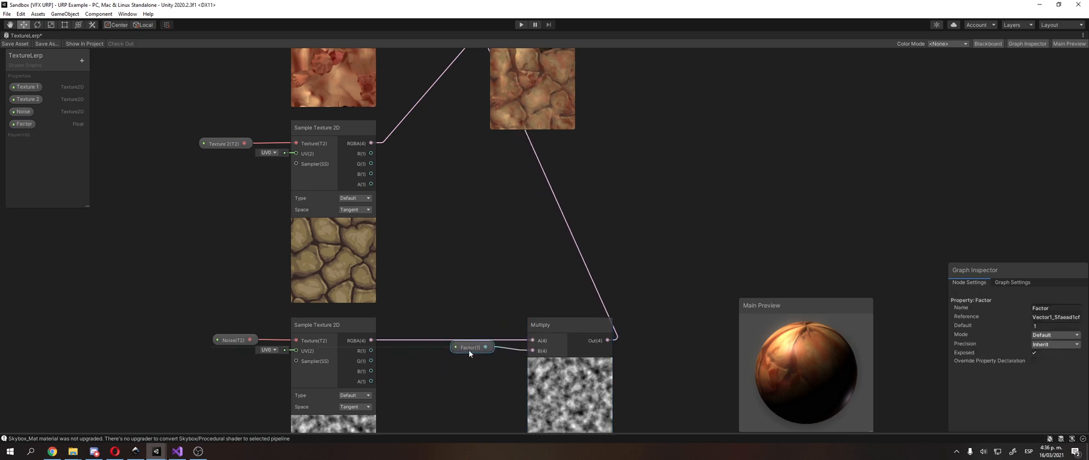
left_click_drag(473, 351, 481, 354)
left_click(477, 283)
middle_click_drag(476, 284, 502, 247)
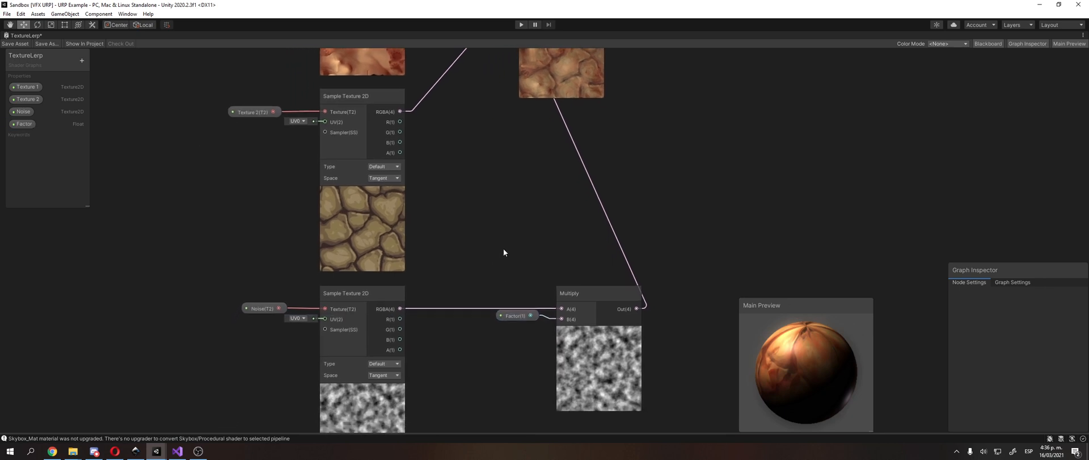
scroll(505, 250, "up", 2)
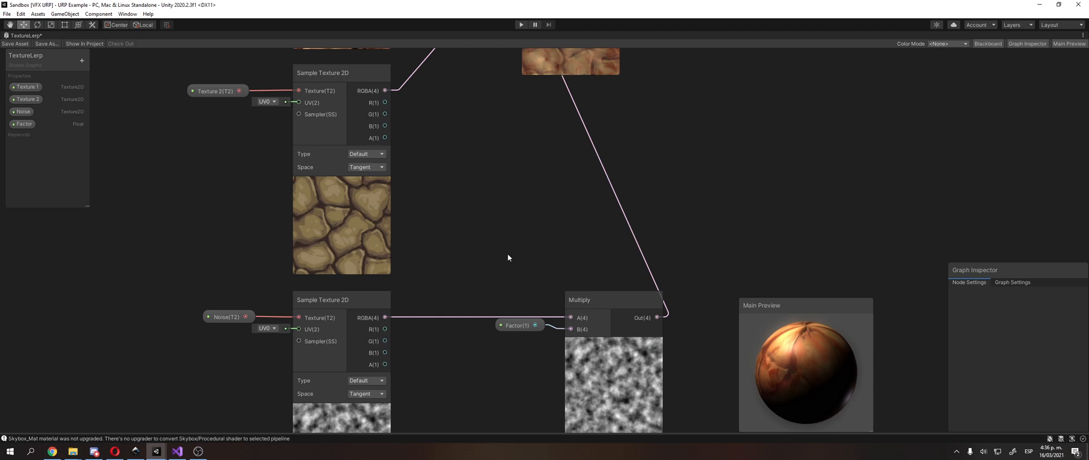
middle_click_drag(492, 261, 484, 257)
left_click_drag(511, 322, 457, 331)
Step: Replace the Multiply node with a new Add node lined up with the noise Sample Texture 2D node
left_click(586, 295)
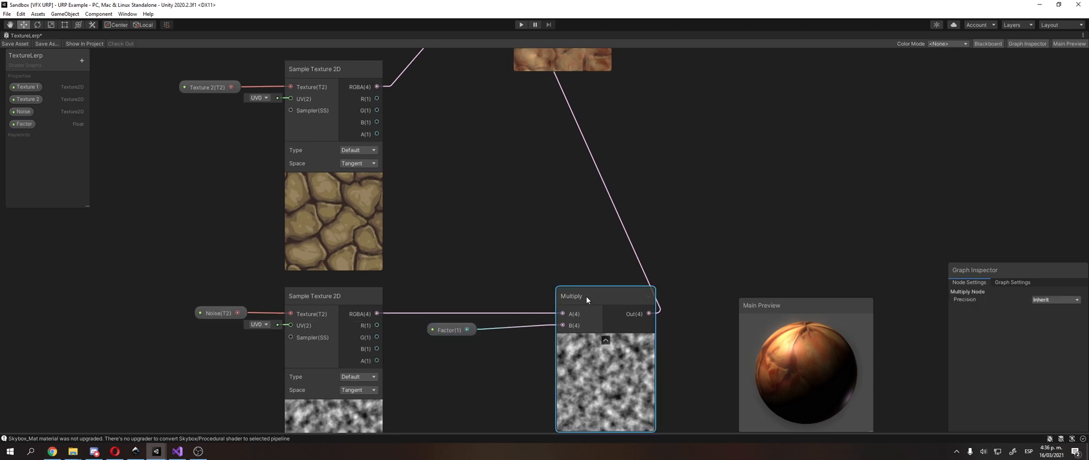
key("Delete")
right_click(536, 241)
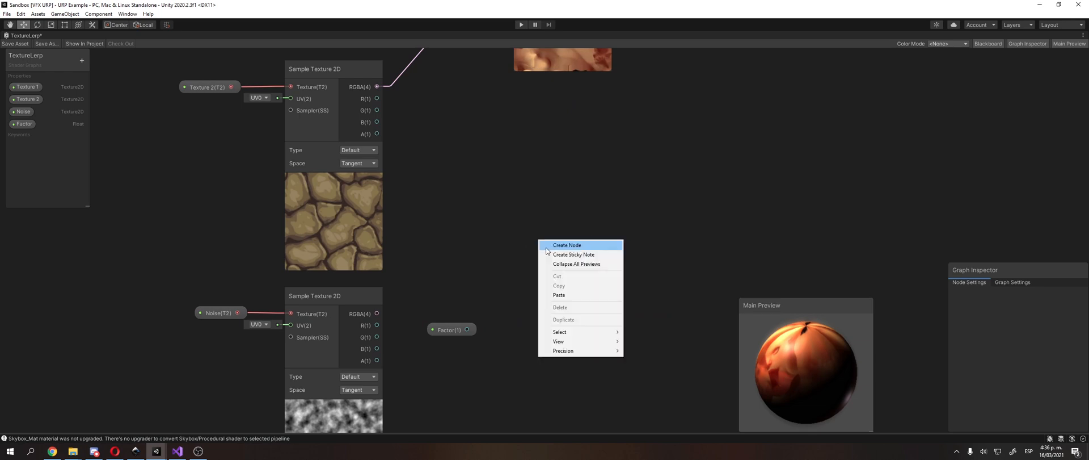
left_click(545, 243)
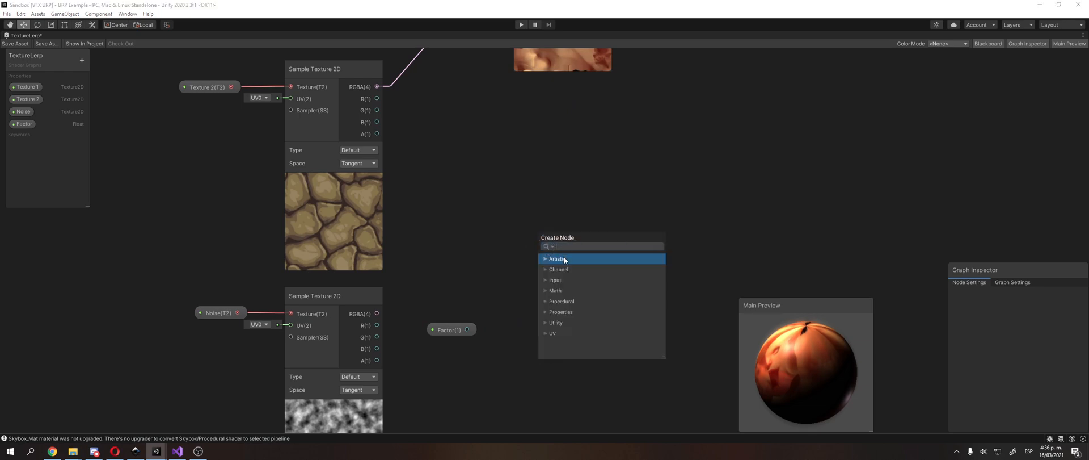
type("add")
key("Return")
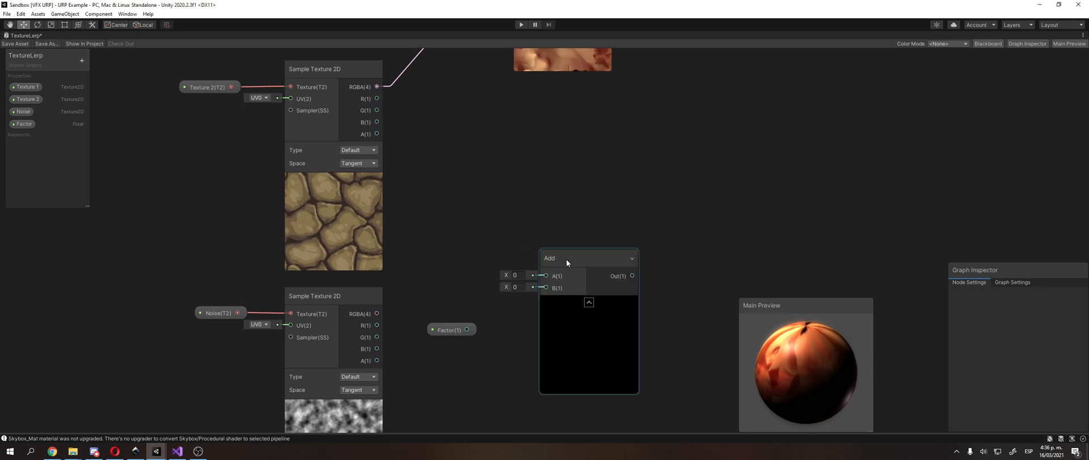
left_click_drag(567, 259, 548, 297)
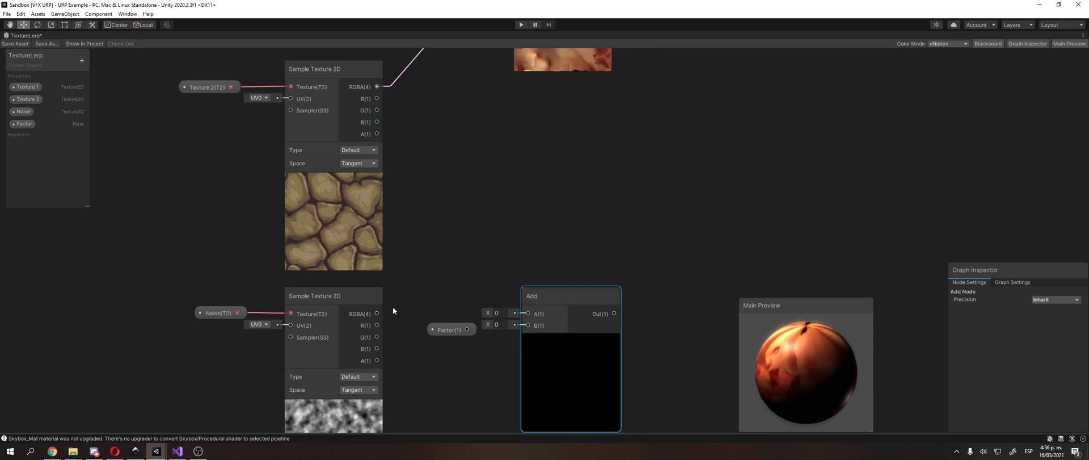
Step: Connect the noise texture's RGBA output to the Add node's A input and the Factor node to its B input
left_click_drag(378, 313, 522, 316)
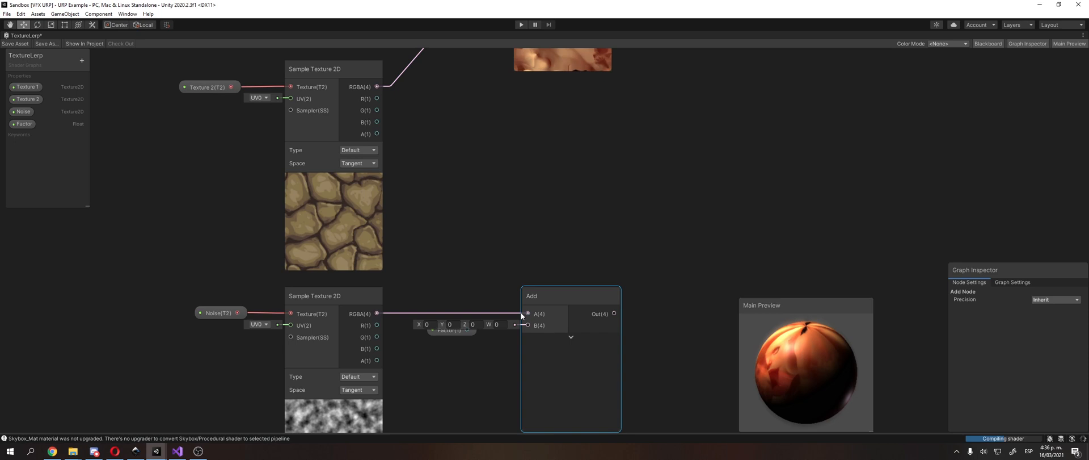
left_click(454, 340)
left_click_drag(452, 344, 452, 344)
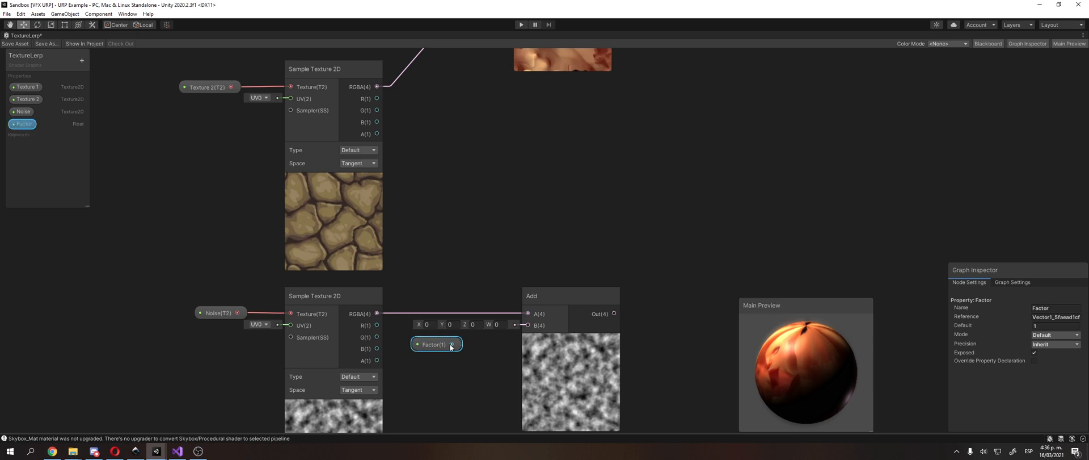
left_click_drag(452, 344, 528, 325)
left_click_drag(453, 344, 459, 329)
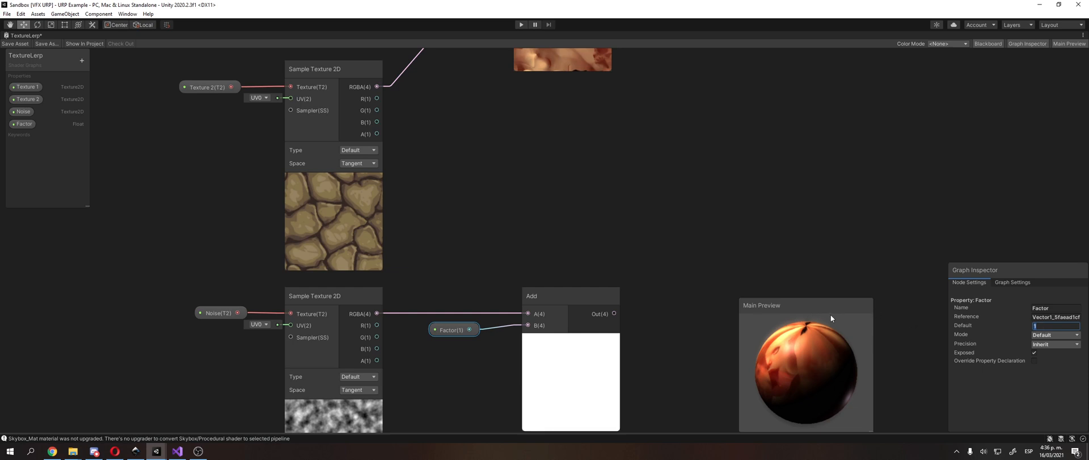
Step: Move the Factor node level with the Add node's B input and select the connection between them
left_click(598, 254)
middle_click_drag(598, 254, 599, 243)
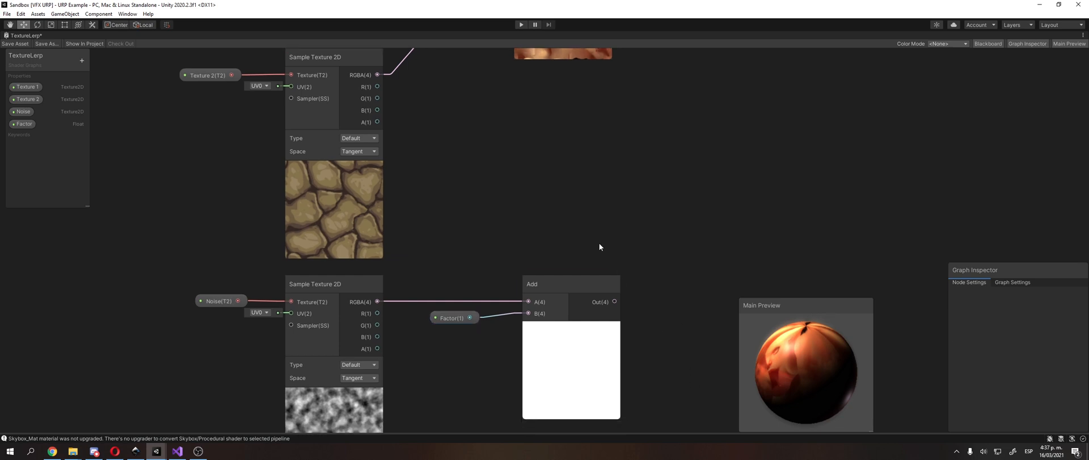
left_click(534, 282)
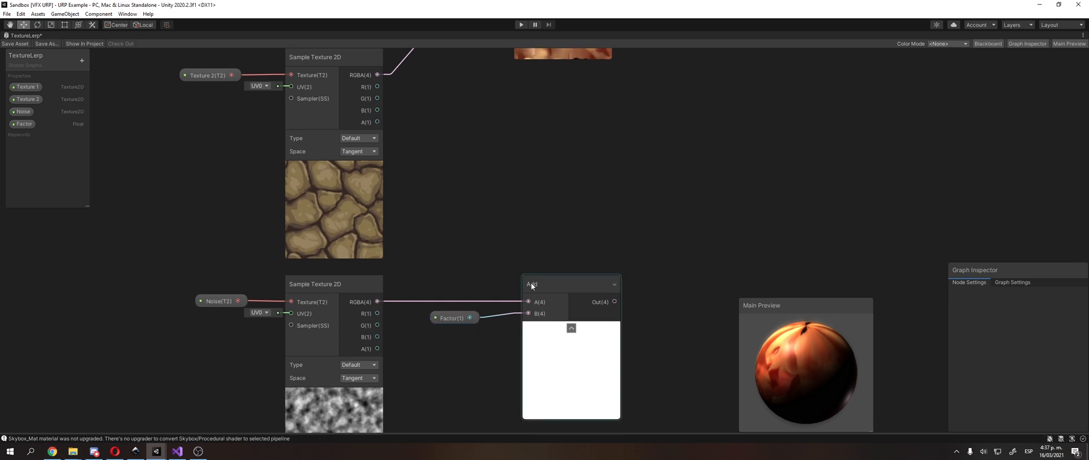
left_click(497, 315)
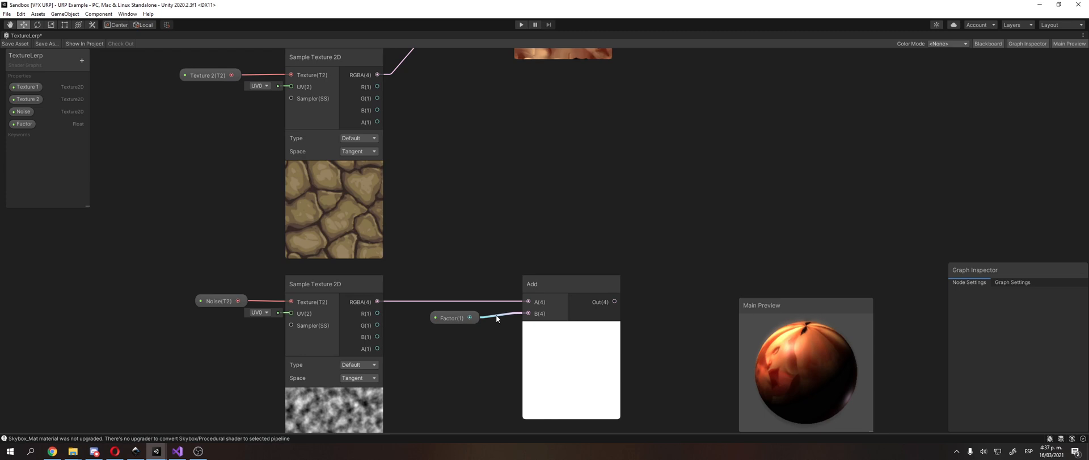
left_click_drag(463, 320, 439, 315)
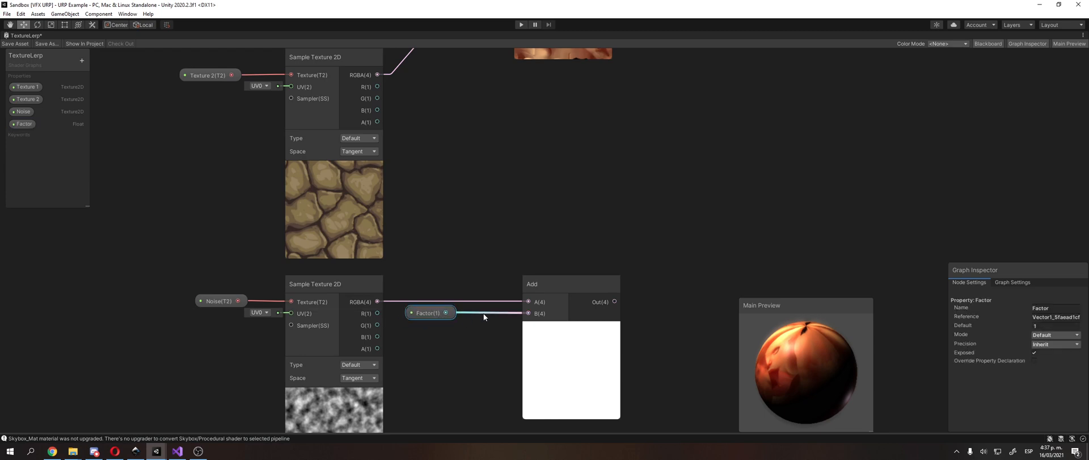
left_click(484, 313)
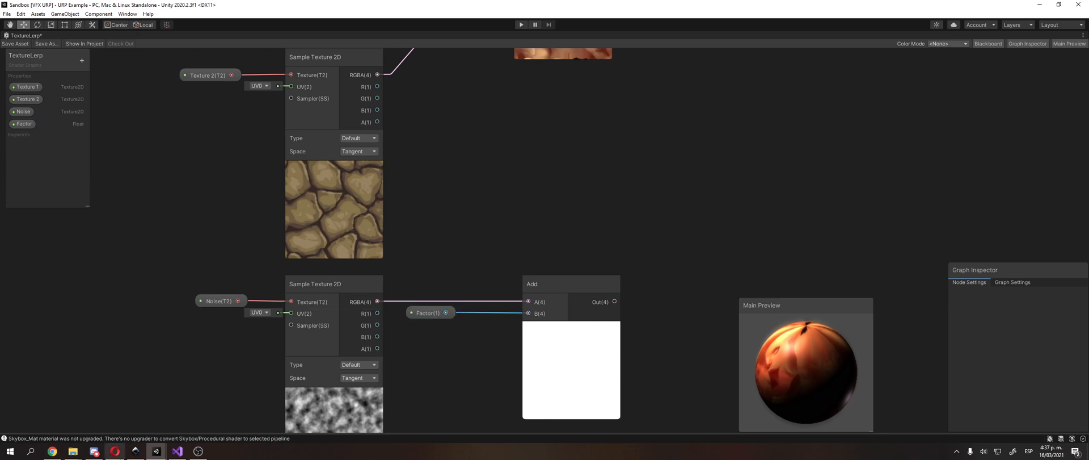
Step: Switch to Inkscape and draw a rectangle about 448 by 438 px below the o.Albedo formula
left_click(135, 451)
scroll(295, 287, "down", 3)
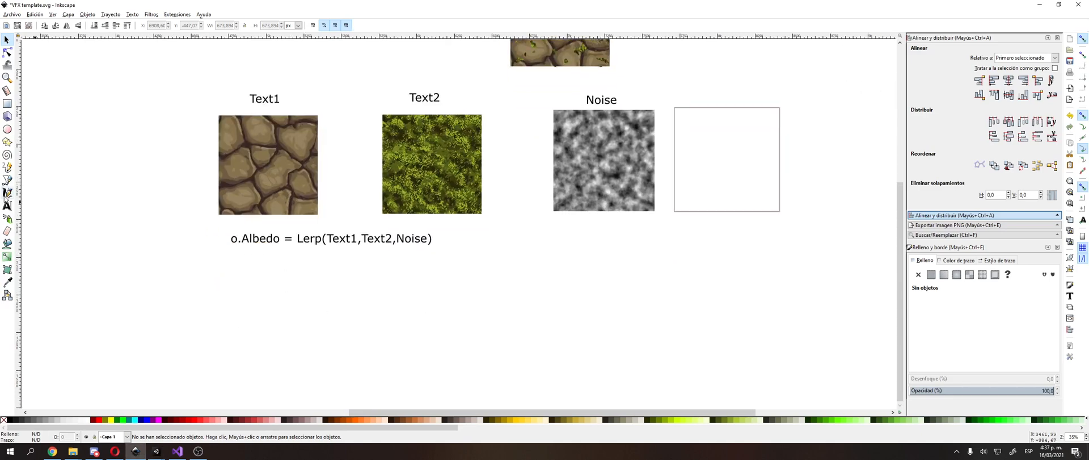
left_click(6, 205)
scroll(268, 260, "up", 2, "ctrl")
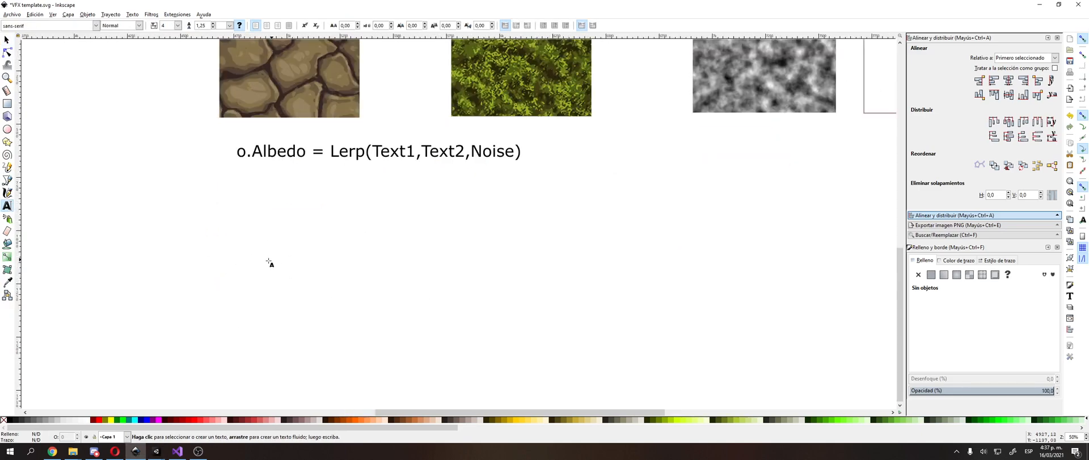
left_click(8, 103)
left_click_drag(156, 162, 292, 294)
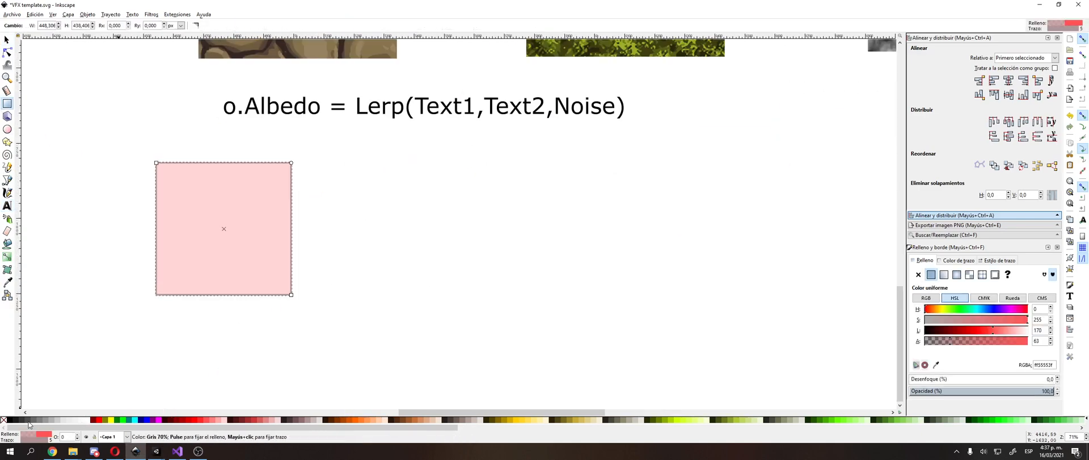
Step: Fill the new square with fully opaque black
left_click(10, 420)
key("Escape")
key("F1")
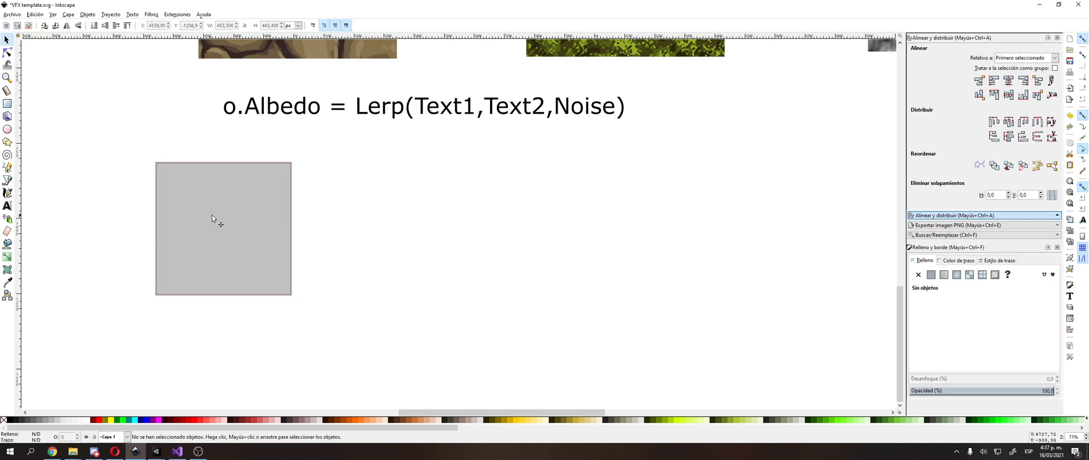
left_click(213, 216)
left_click_drag(1002, 340, 1032, 329)
left_click(105, 218)
Step: Duplicate the black square, place the copy beside it and set the copy's fill lightness to 50
left_click(184, 211)
key("ctrl+d")
left_click_drag(183, 209, 352, 209)
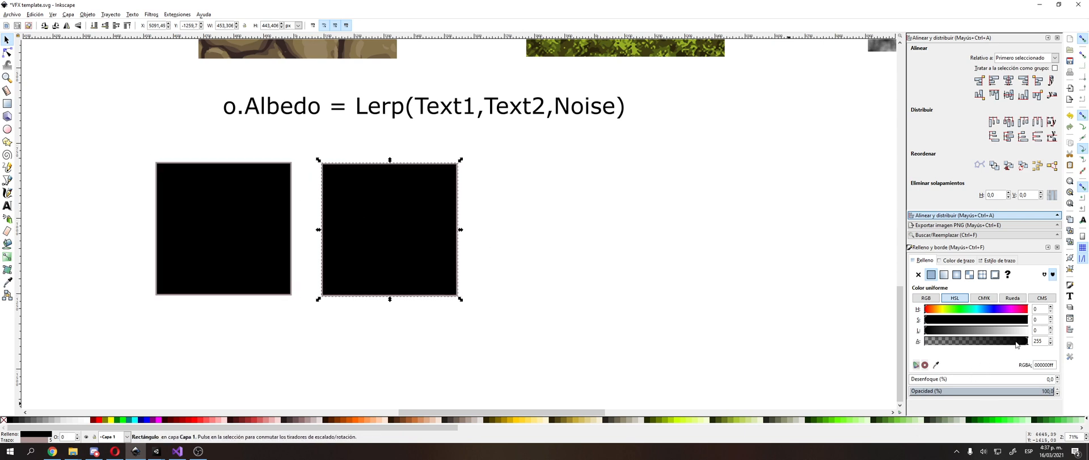
type("10")
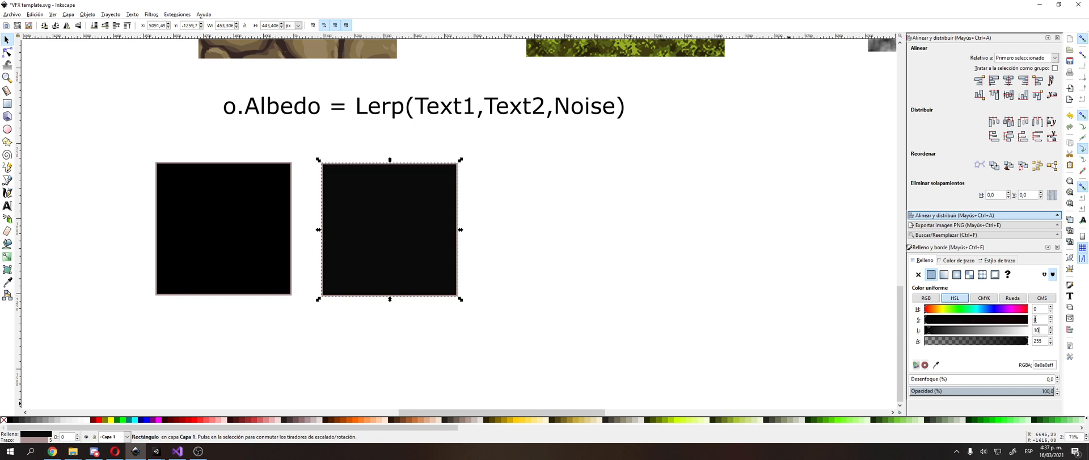
type("20")
key("Return")
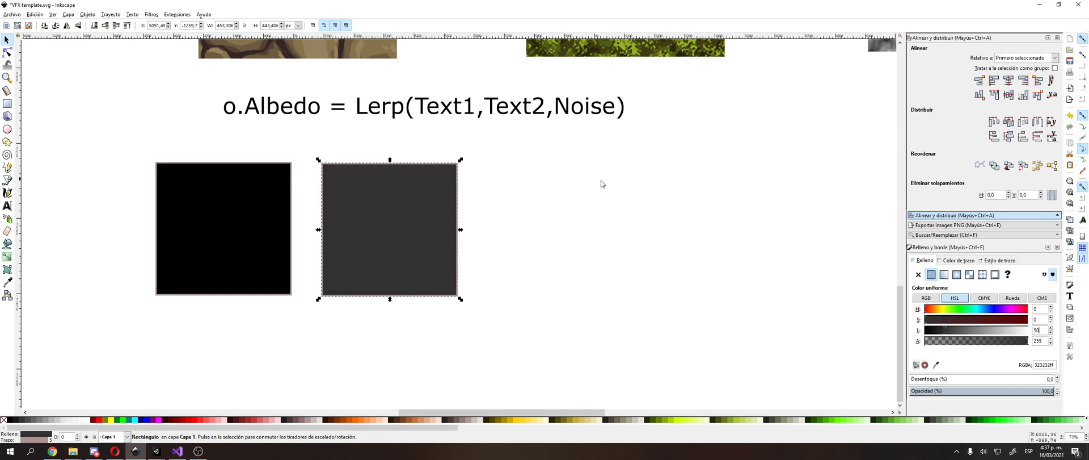
Step: Shift the dark grey square slightly farther from the black square
left_click_drag(232, 221, 224, 232)
mouse_move(163, 244)
left_mouse_down()
mouse_move(197, 227)
mouse_move(172, 237)
left_mouse_up()
mouse_move(391, 226)
left_mouse_down()
mouse_move(364, 214)
mouse_move(231, 228)
mouse_move(419, 204)
mouse_move(397, 225)
mouse_move(437, 231)
mouse_move(370, 251)
mouse_move(382, 231)
mouse_move(463, 211)
mouse_move(510, 223)
mouse_move(391, 234)
left_mouse_up()
mouse_move(249, 203)
left_mouse_down()
mouse_move(261, 209)
mouse_move(246, 209)
mouse_move(252, 197)
left_mouse_up()
left_click_drag(368, 209, 364, 208)
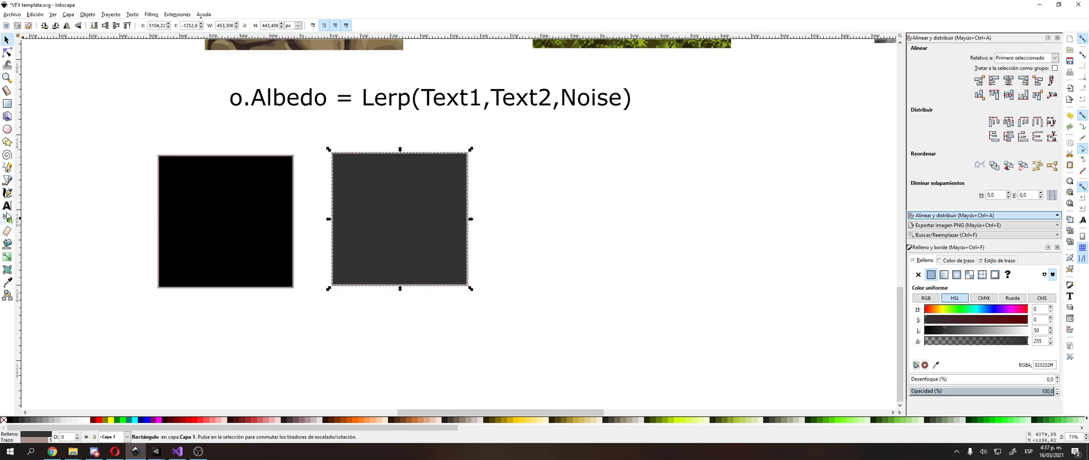
middle_click_drag(249, 209, 268, 226)
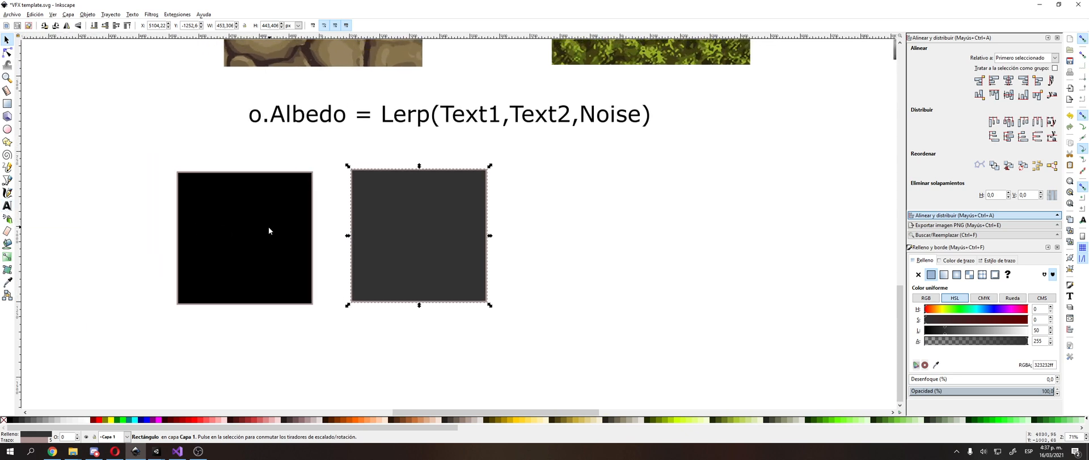
left_click(257, 236)
left_click(396, 247)
left_click(501, 236)
left_click(251, 233)
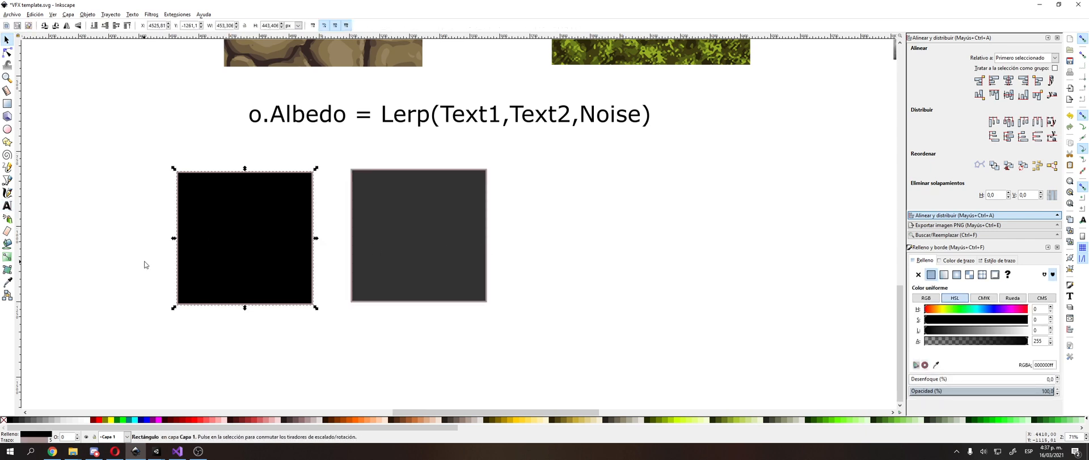
Step: Add the text label "NOISE" above the black square
middle_click_drag(146, 265, 174, 248)
left_click(7, 205)
left_click(228, 152)
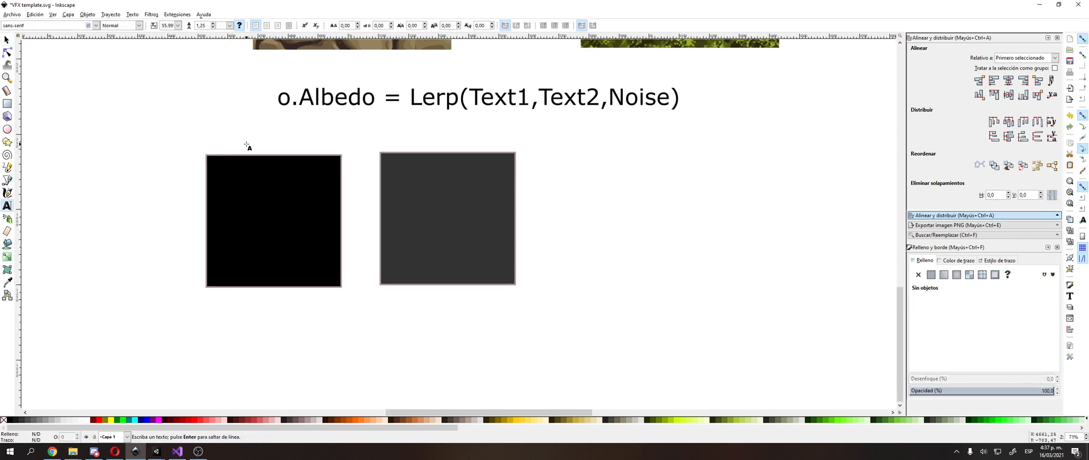
type("NOISE")
key("F1")
Step: Duplicate the NOISE label, change the copy's text to "Factor" and place it above the dark grey square
key("ctrl+d")
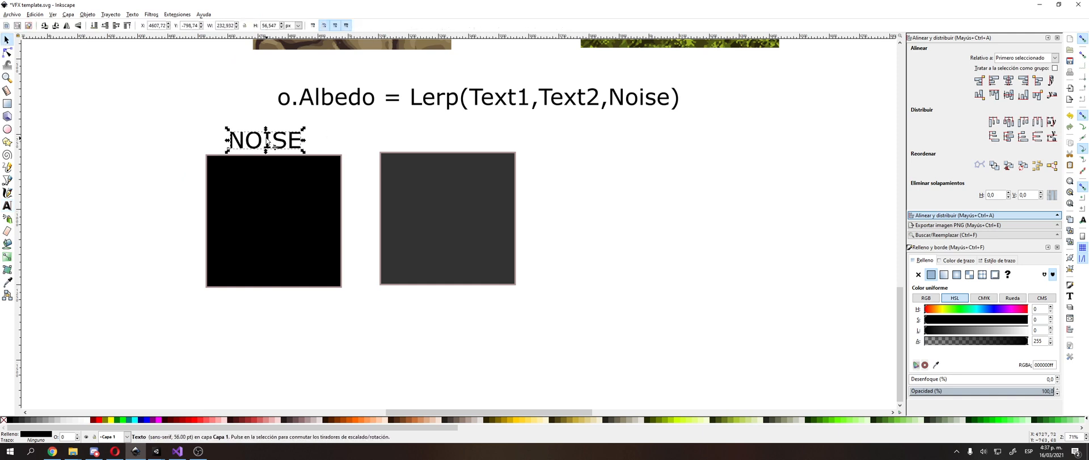
left_click_drag(268, 140, 591, 173)
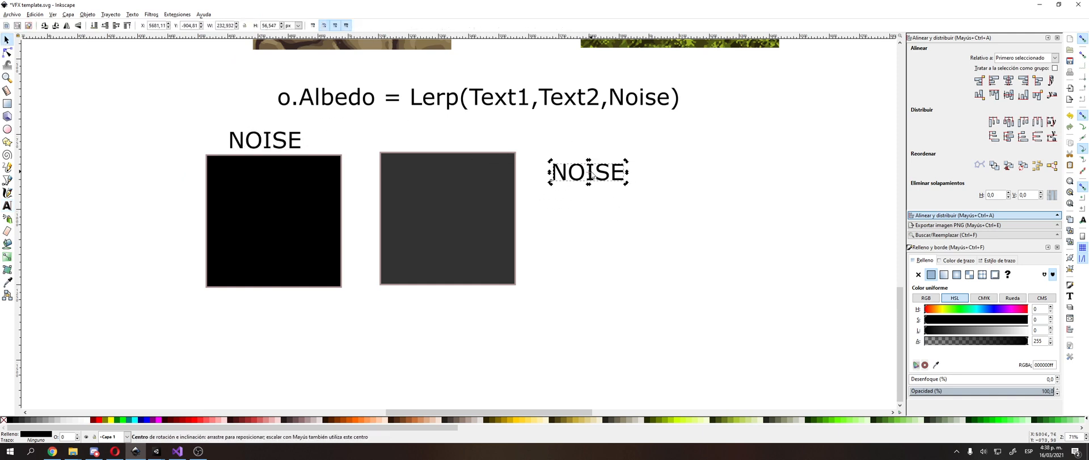
double_click(606, 172)
key("ctrl+a")
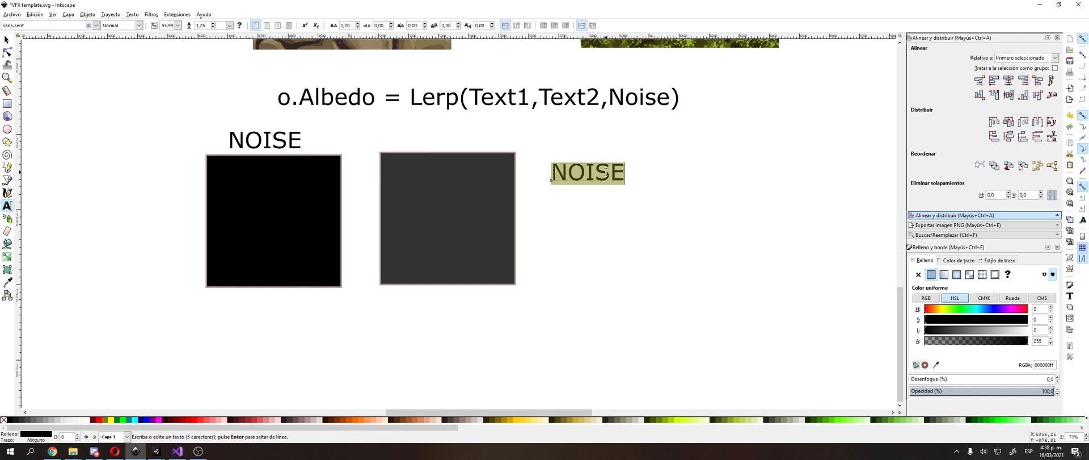
type("Factor")
key("F1")
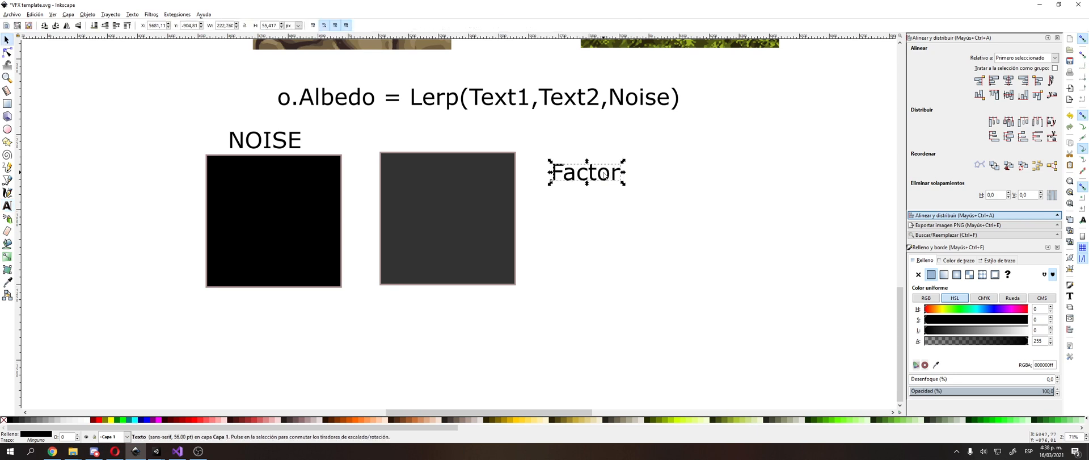
left_click_drag(605, 176, 454, 135)
Step: Put a copy of the Factor label to its right and change the label above the grey square to "Blanca"
key("ctrl+d")
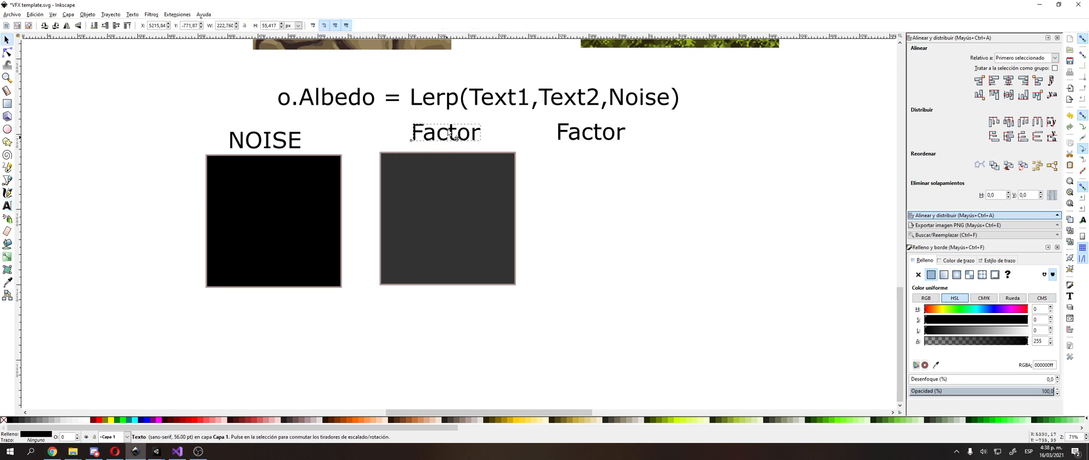
key("t")
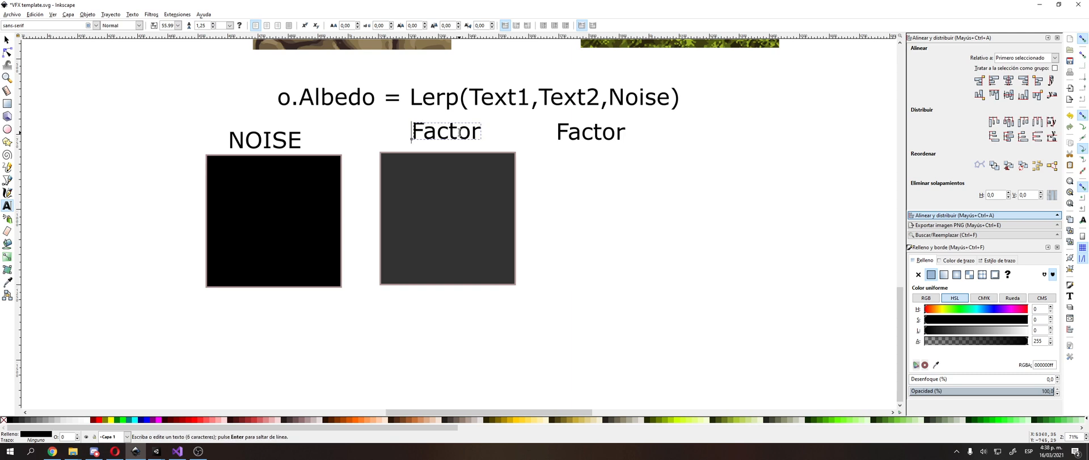
key("ctrl+a")
type("Blanca")
key("F1")
Step: Place a copy of the dark grey square under the Factor label and fill the square under Blanca with white
left_click(454, 219)
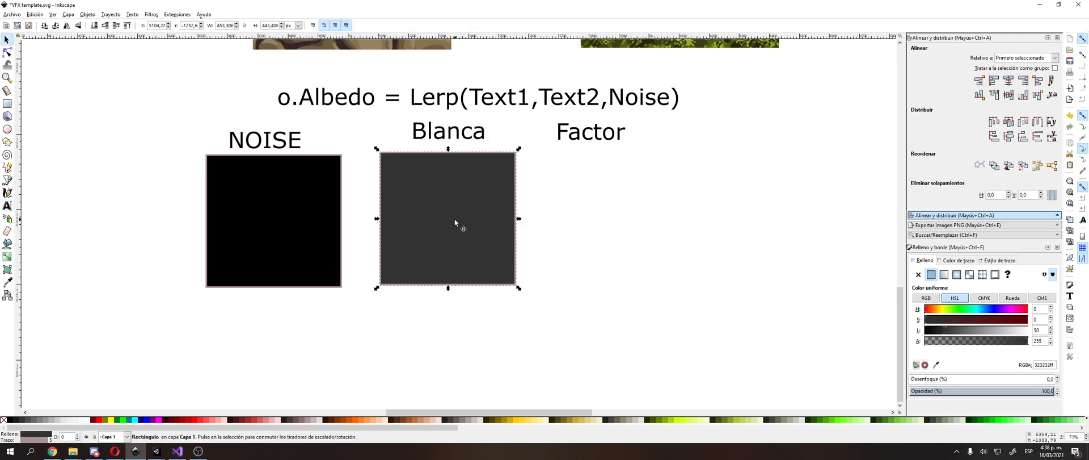
key("ctrl+d")
left_click_drag(455, 219, 609, 214)
left_click(465, 215)
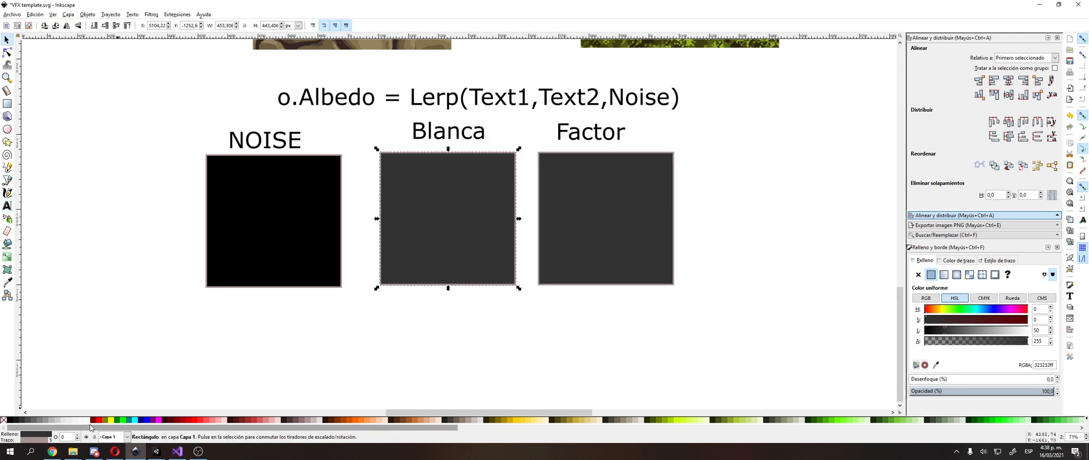
left_click(86, 420)
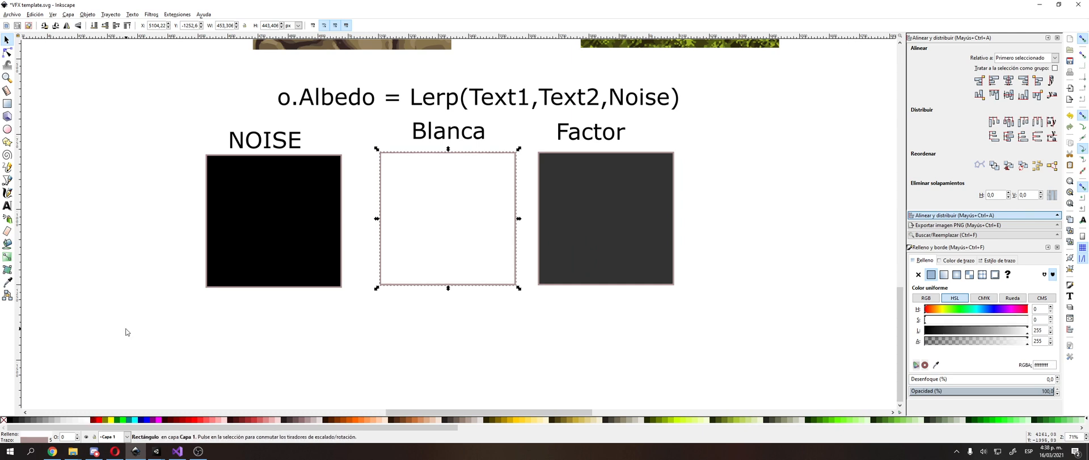
left_click(126, 332)
Step: Add a "+" text sign between the black square and the white square
left_click(7, 205)
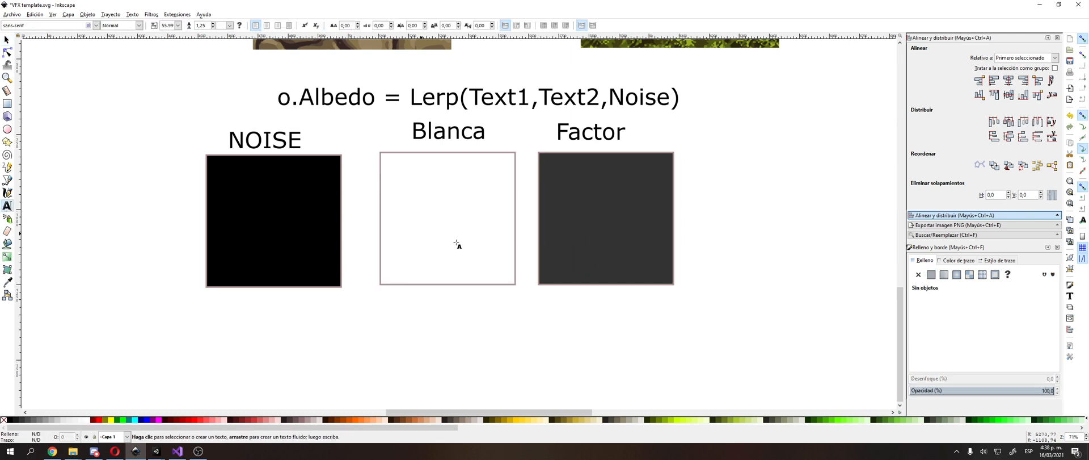
left_click(353, 217)
key("KP_Add")
type("+")
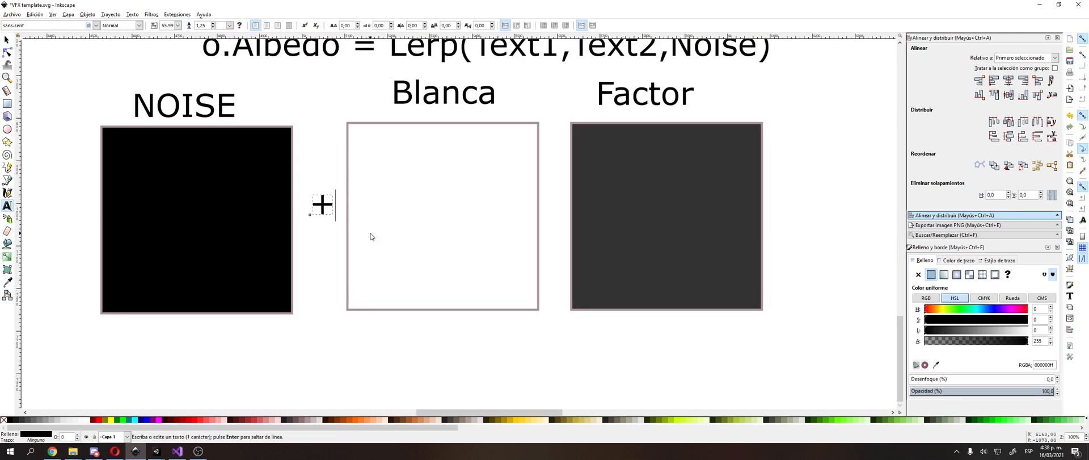
key("F1")
Step: Duplicate the noise texture image and place the copy over the black square under the NOISE label
left_click(318, 120)
middle_click_drag(317, 120, 413, 175)
left_click(280, 236)
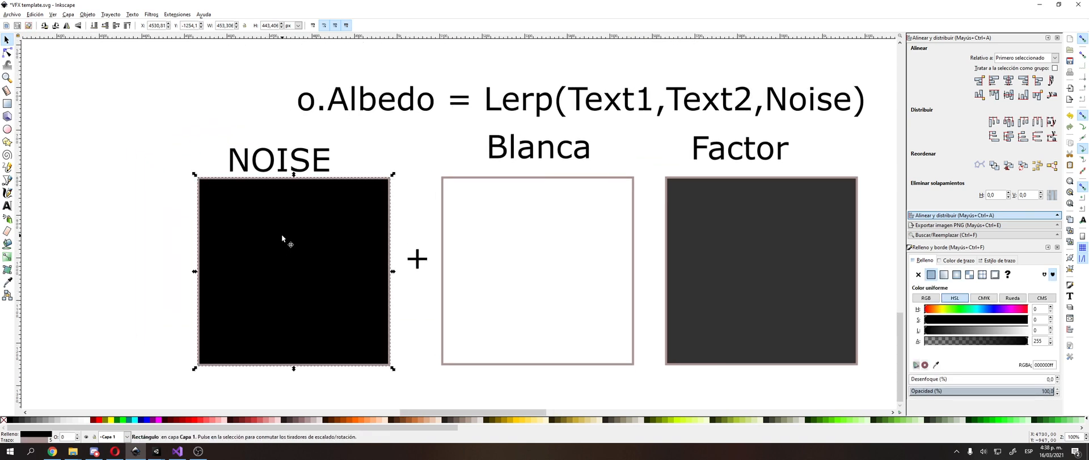
scroll(280, 233, "down", 3, "ctrl")
middle_click_drag(280, 232, 346, 285)
left_click(720, 164)
key("ctrl+d")
left_click_drag(720, 163, 356, 321)
left_click_drag(424, 374, 390, 335)
left_click(503, 239)
scroll(489, 290, "up", 3, "ctrl")
Step: Place a copy of the "+" sign between the white and grey squares and change it to "x"
left_click(396, 295)
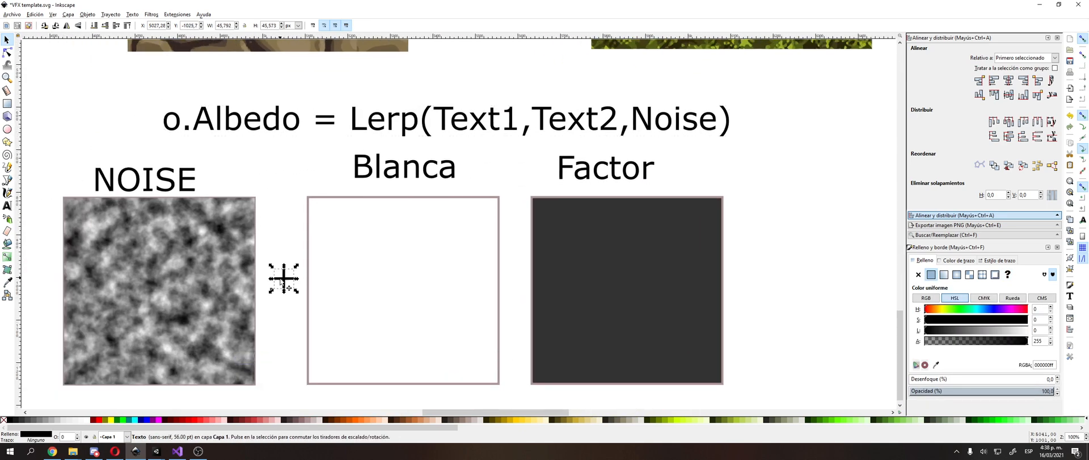
key("ctrl+d")
left_click_drag(282, 282, 513, 276)
double_click(512, 276)
left_click(513, 275)
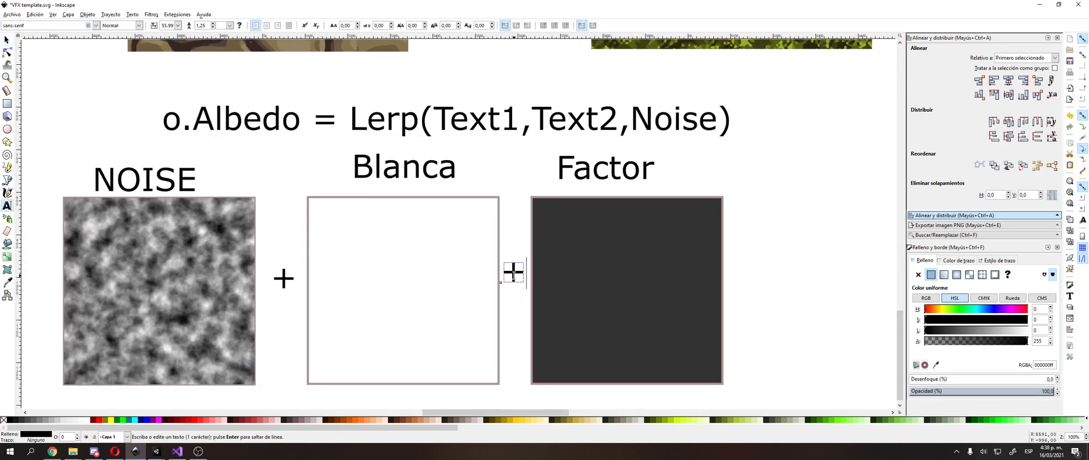
key("BackSpace")
type("x")
key("F1")
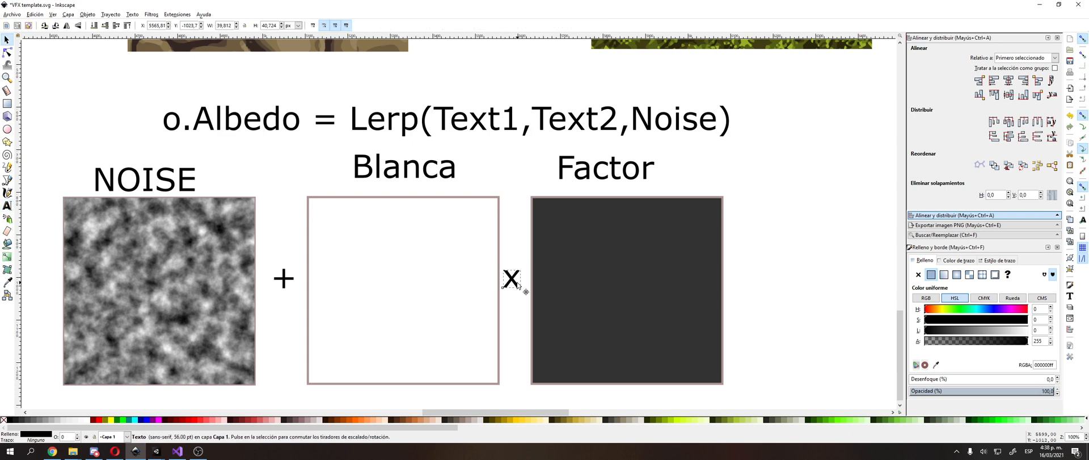
left_click_drag(517, 285, 518, 285)
left_click(445, 278)
key("Tab")
key("shift+Tab")
key("Tab")
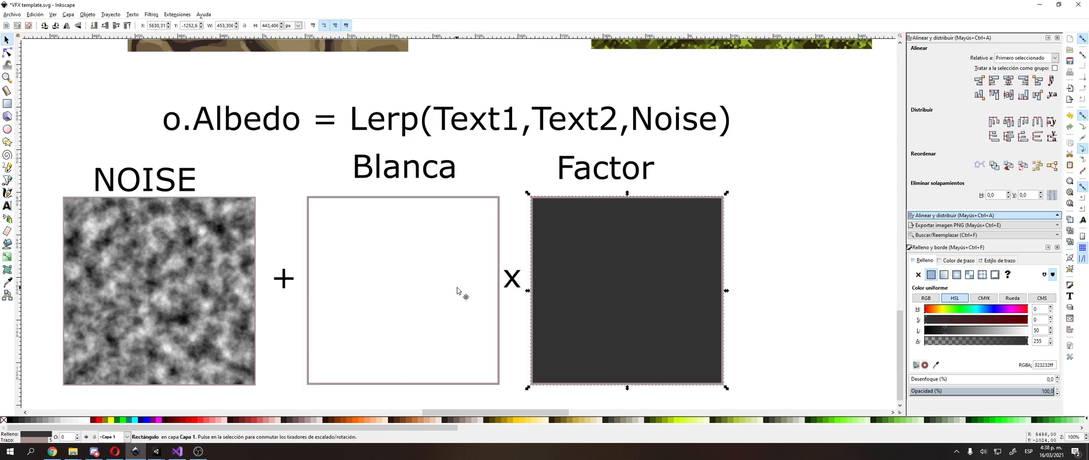
left_click_drag(447, 301, 448, 302)
left_click(570, 299)
left_click(460, 301)
left_click(579, 298)
left_click(520, 225)
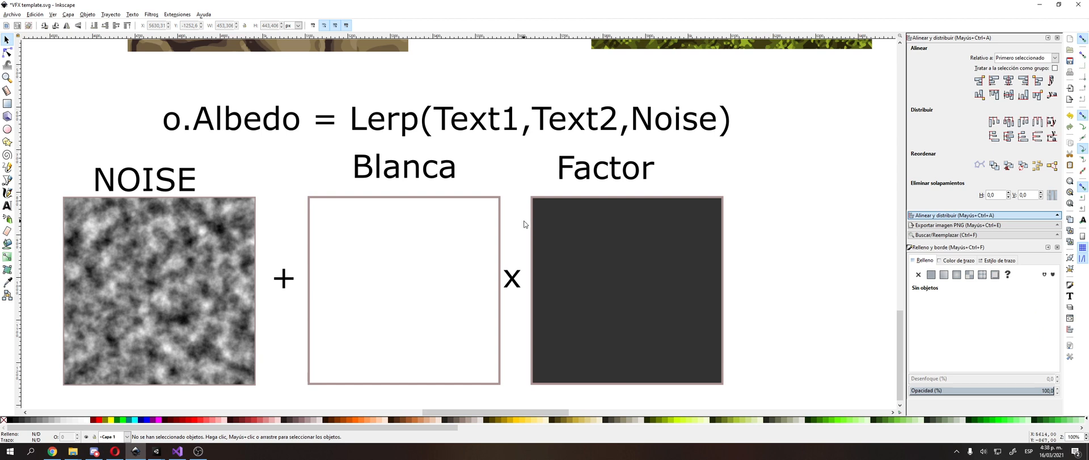
Step: Delete the white square, its Blanca label and the "x" sign
scroll(524, 224, "left", 2)
double_click(450, 181)
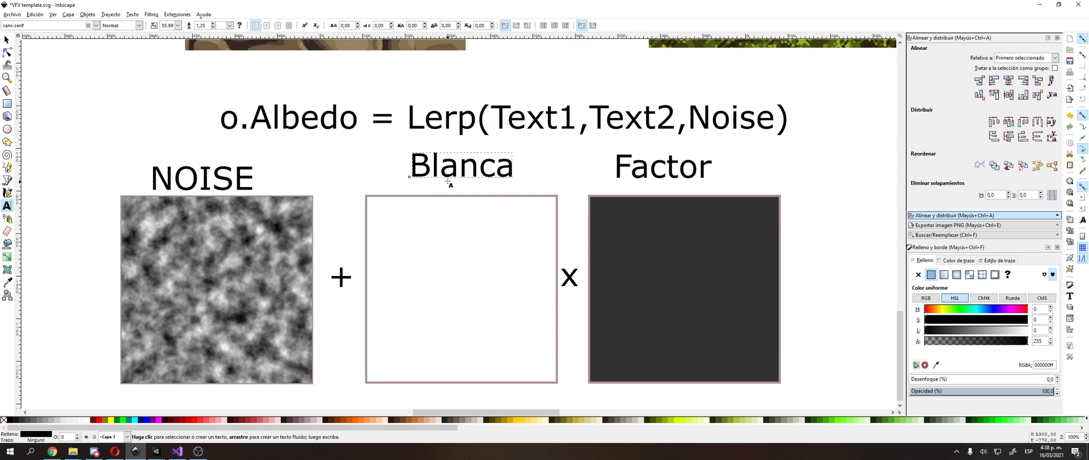
key("F1")
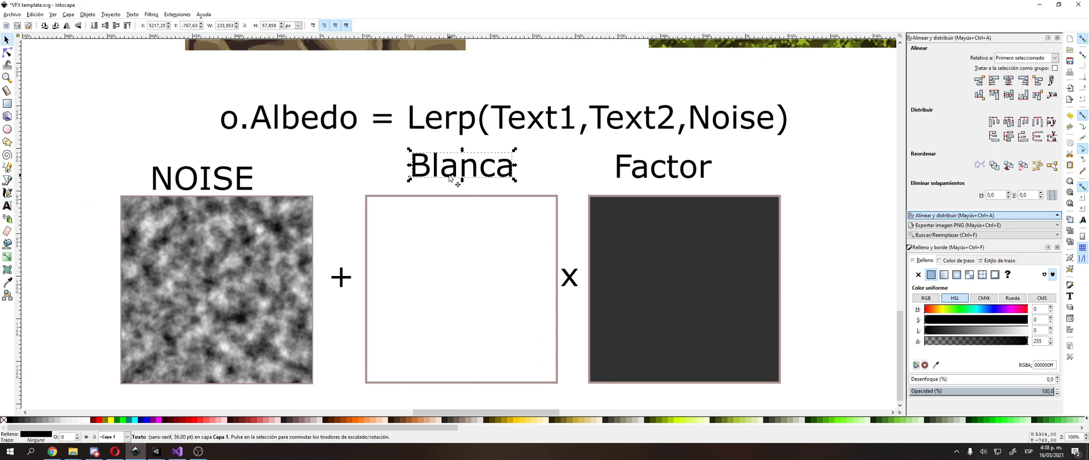
left_click(504, 282)
key("Delete")
left_click(502, 175)
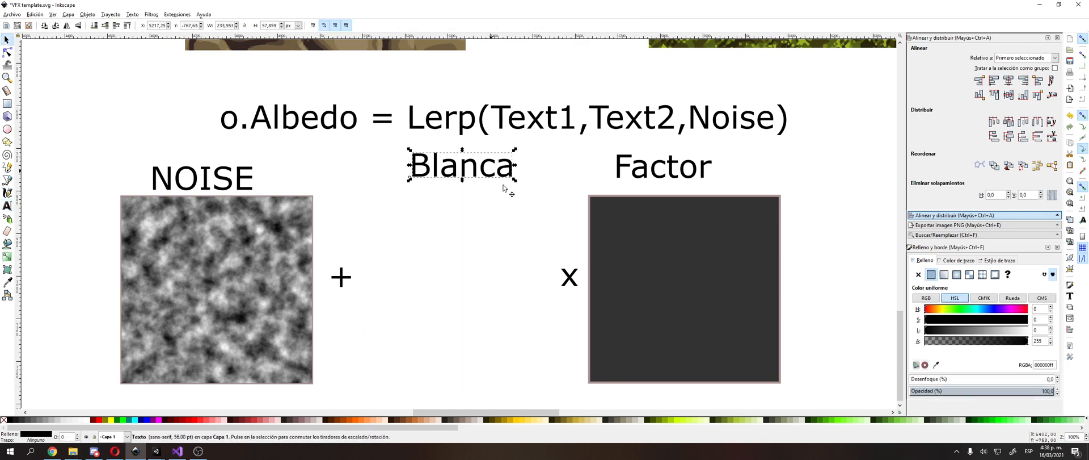
key("Delete")
left_click(572, 277)
key("Delete")
Step: Move the Factor label together with its dark grey square next to the "+" sign
left_click(595, 278)
left_click(672, 170, "shift")
left_click_drag(672, 171, 475, 170)
left_click(674, 288)
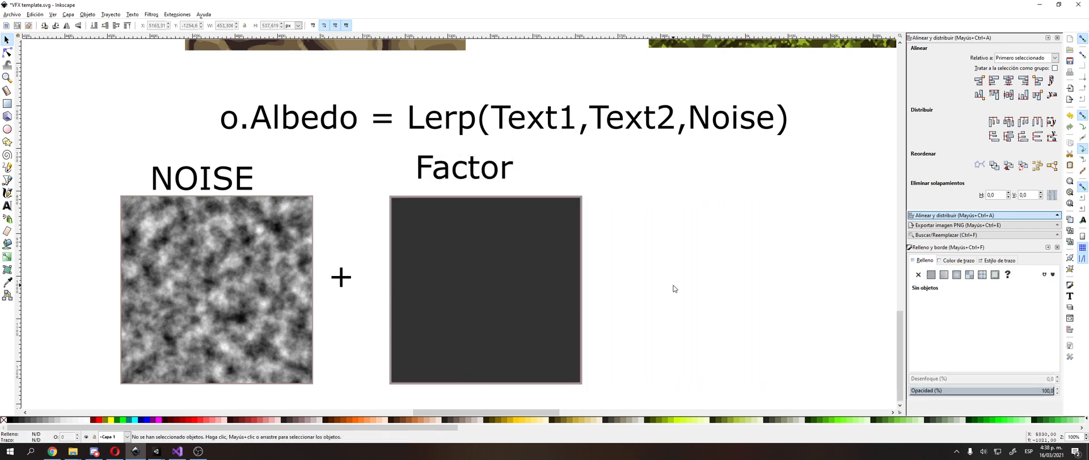
Step: Align the Factor label horizontally centred with its dark grey square
left_click(542, 264)
left_click(479, 176, "shift")
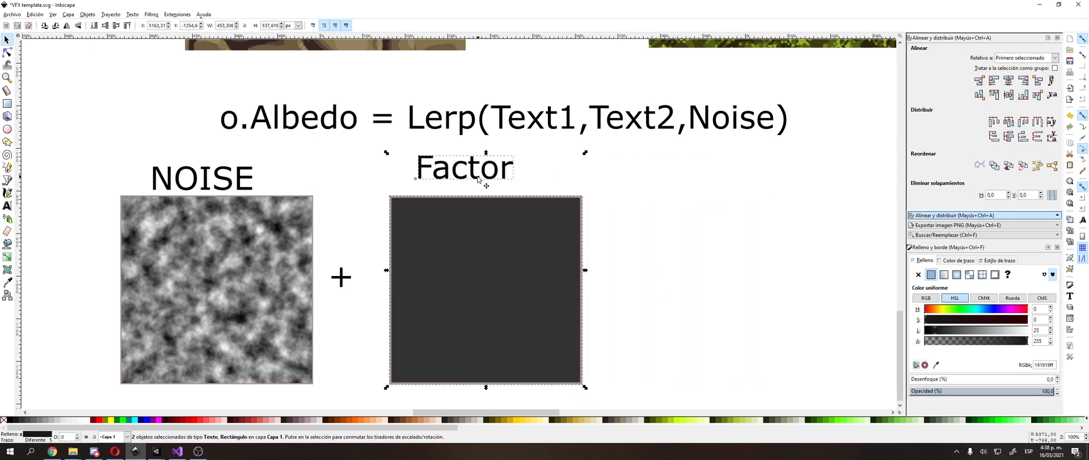
left_click(1009, 80)
left_click(629, 299)
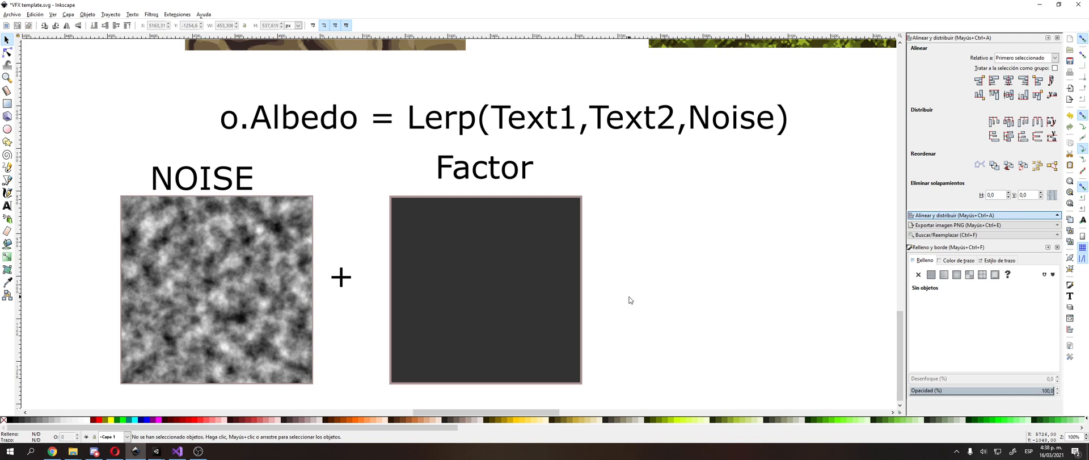
middle_click_drag(628, 245, 656, 238)
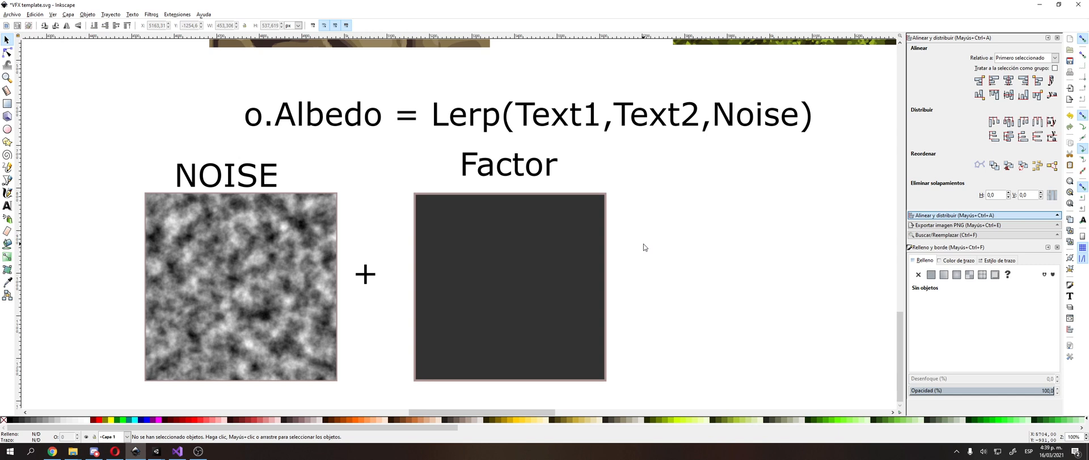
Step: Undo the recent diagram edits to bring back the white square, its Blanca label and the "x" sign
left_click(441, 216)
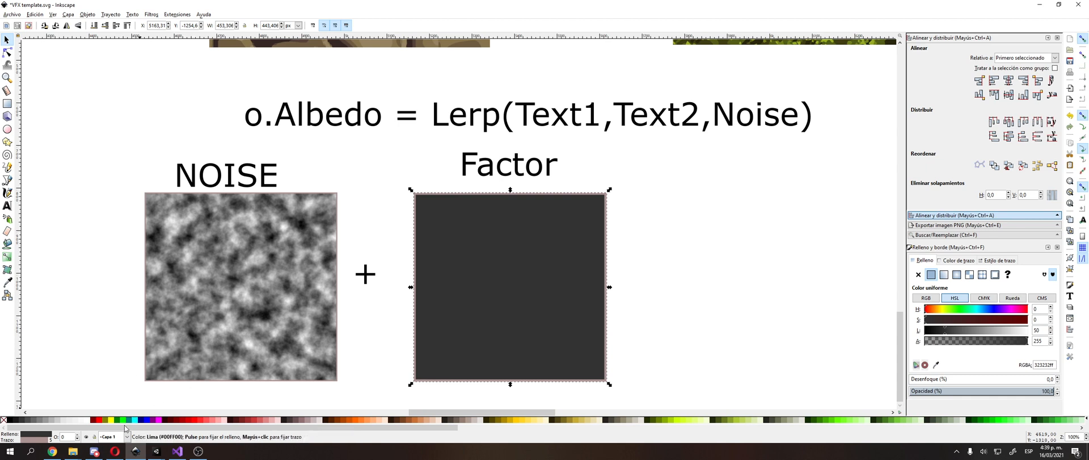
key("ctrl+z")
key("ctrl+z")
key("ctrl+z")
key("ctrl+z")
key("ctrl+z")
key("ctrl+z")
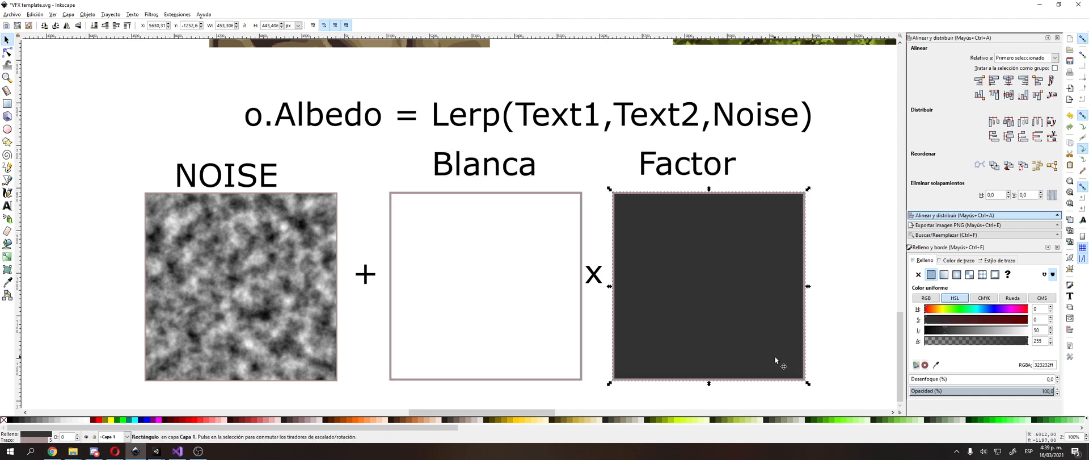
Step: Try shrinking the dark grey Factor square to about 83 × 66 px and undo the resize
left_click_drag(808, 384, 625, 220)
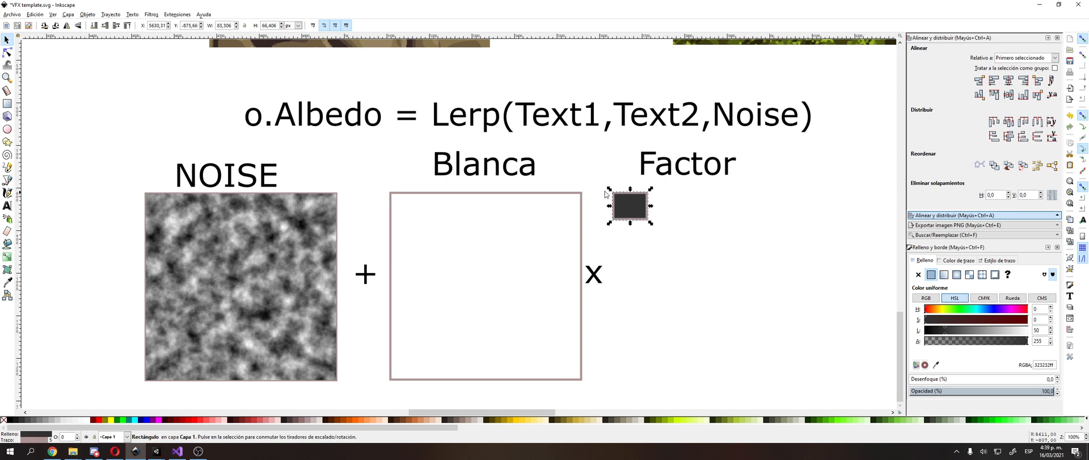
mouse_move(448, 245)
left_mouse_down()
mouse_move(434, 263)
mouse_move(437, 235)
left_mouse_up()
key("ctrl+z")
key("ctrl+z")
key("ctrl+z")
key("ctrl+z")
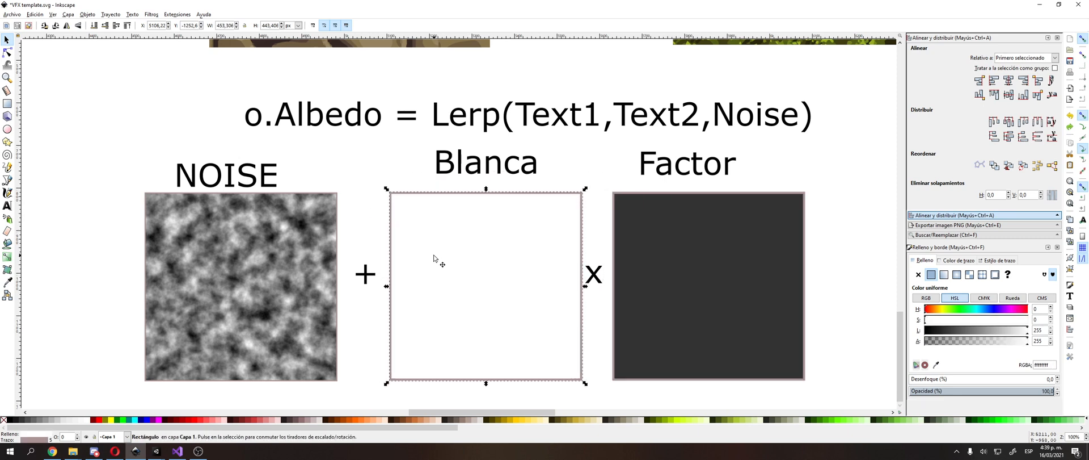
Step: Step back through the edits to before the "x" sign and delete the white square with its Blanca label
key("ctrl+z")
key("ctrl+z")
key("ctrl+z")
key("ctrl+z")
key("ctrl+z")
key("ctrl+z")
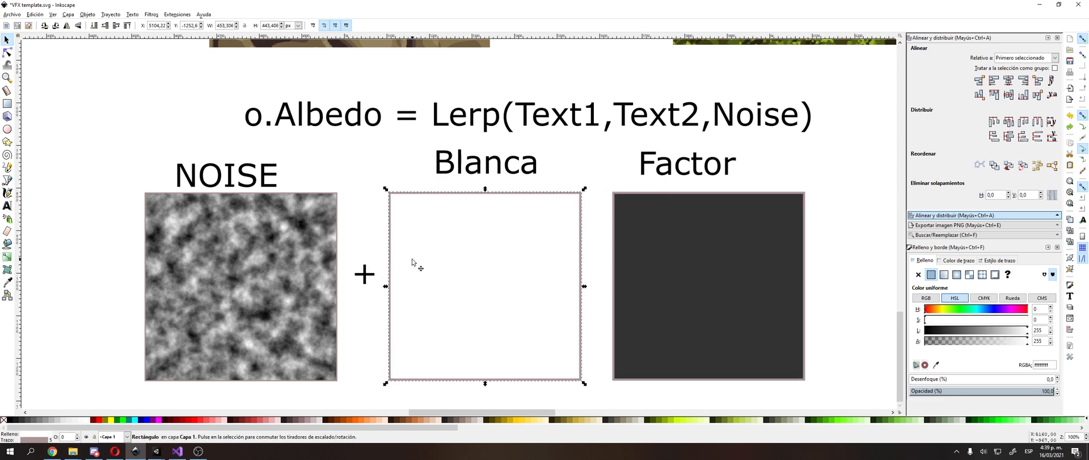
key("ctrl+shift+z")
key("ctrl+z")
key("ctrl+shift+z")
key("Delete")
left_click(500, 171)
key("Delete")
left_click(684, 231)
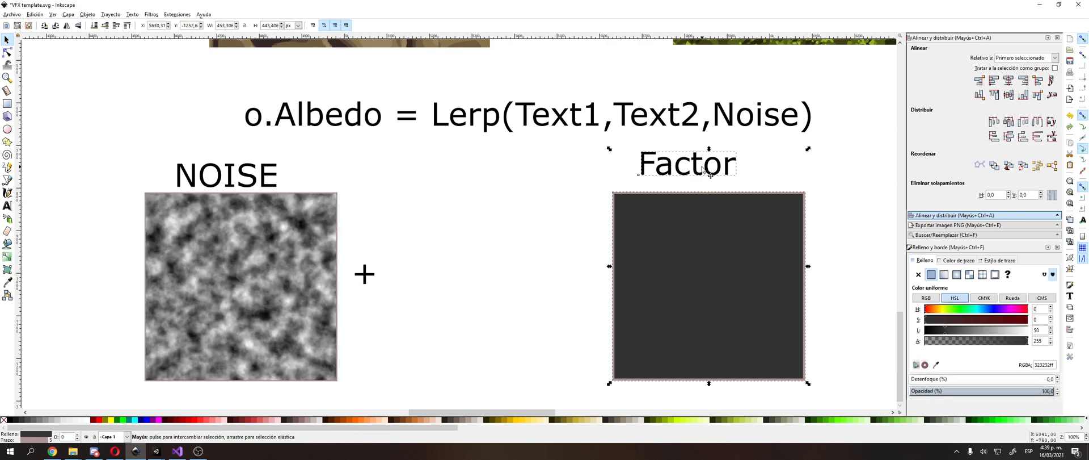
Step: Move the Factor label together with its dark grey square closer to the "+" sign beside the NOISE image
left_click(657, 168, "shift")
left_click(634, 189)
left_click(311, 226)
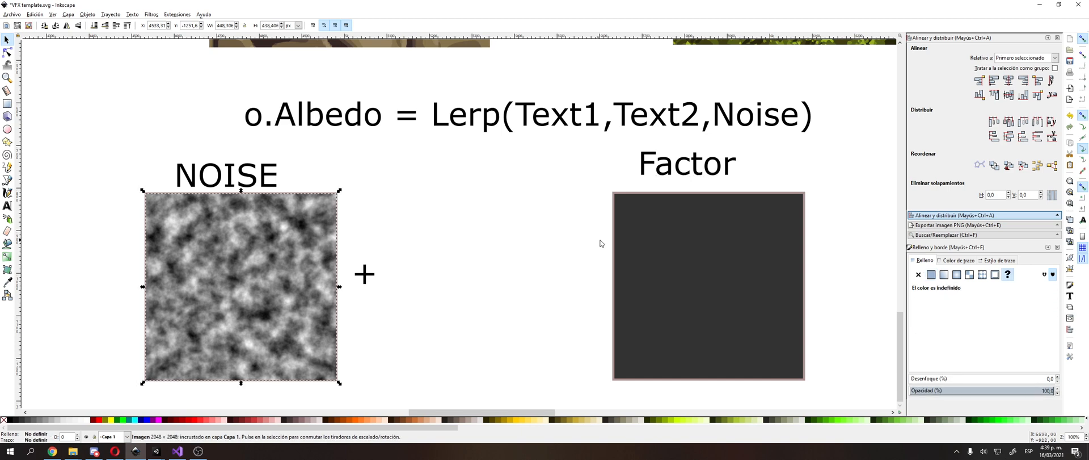
left_click(625, 221)
left_click(664, 170, "shift")
left_click_drag(662, 168, 494, 174)
left_click(665, 155)
Step: Switch to the TextureLerp graph in Unity and connect the Add node's output to the Lerp node's T input
key("alt+Tab")
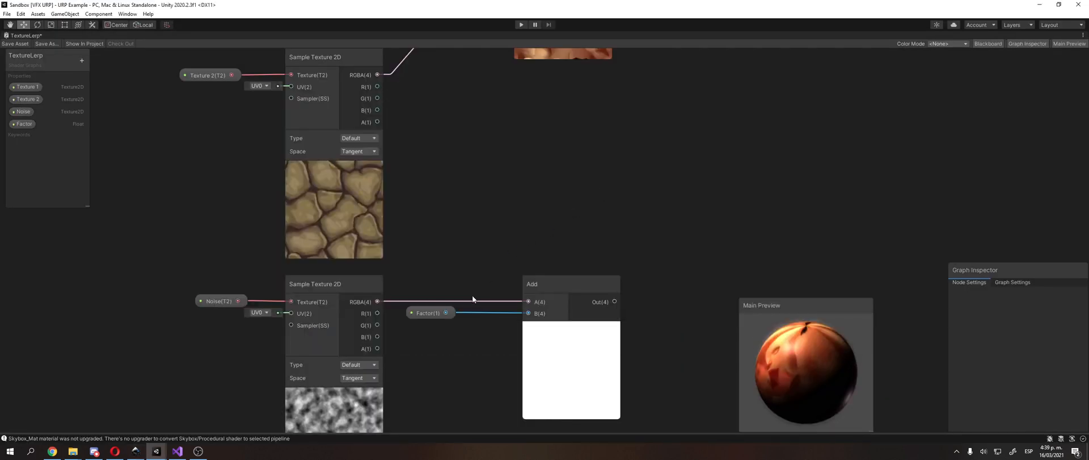
middle_click_drag(462, 302, 420, 359)
scroll(454, 274, "down", 1)
left_click_drag(543, 343, 480, 85)
middle_click_drag(435, 294, 452, 185)
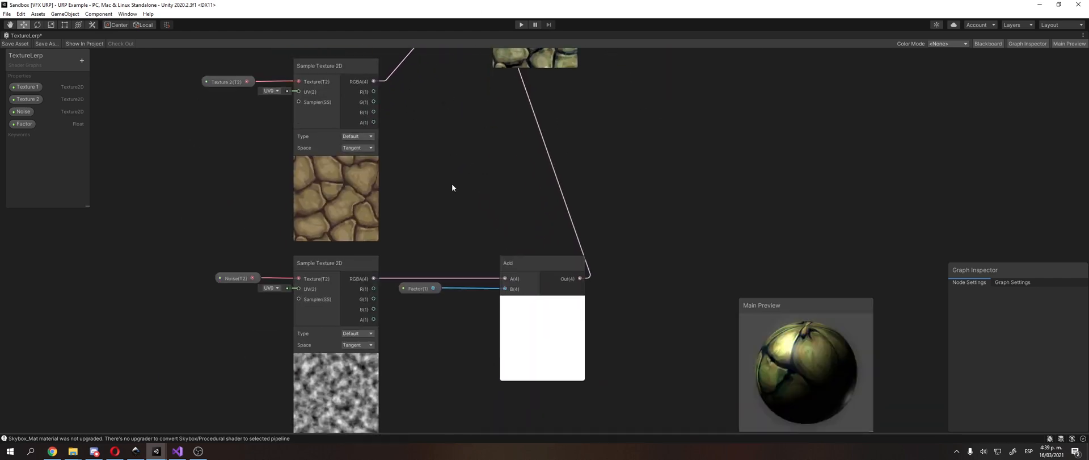
Step: Set the Factor property's default value to 0 and move the Main Preview closer to the nodes
left_click(423, 291)
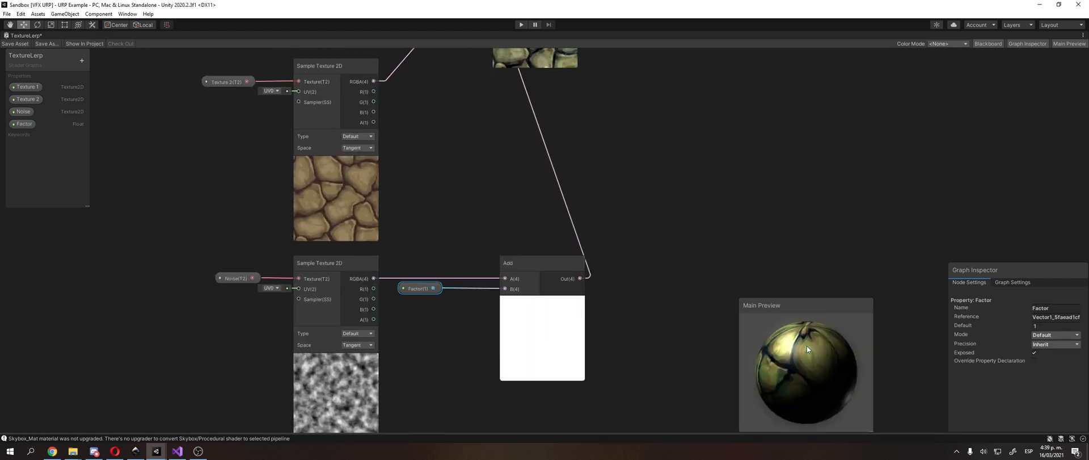
middle_click_drag(608, 99, 600, 245)
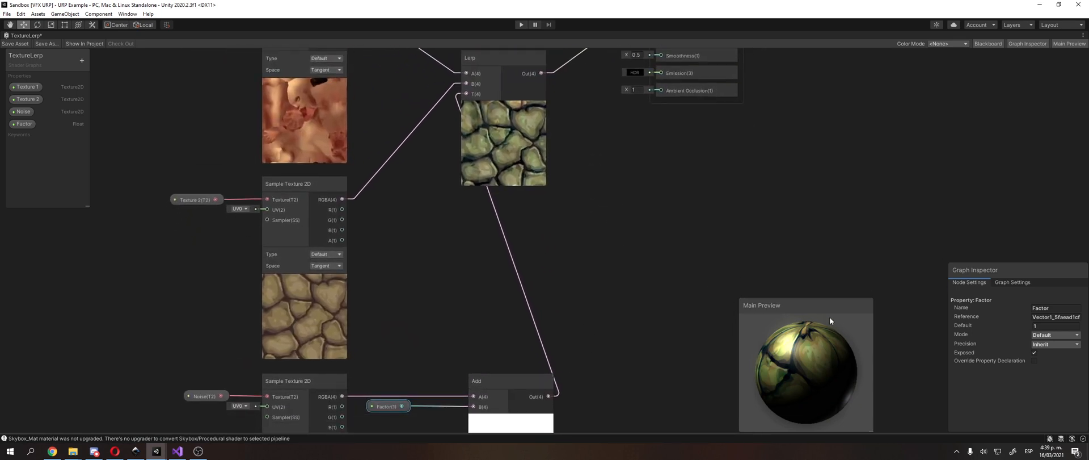
left_click_drag(817, 306, 749, 227)
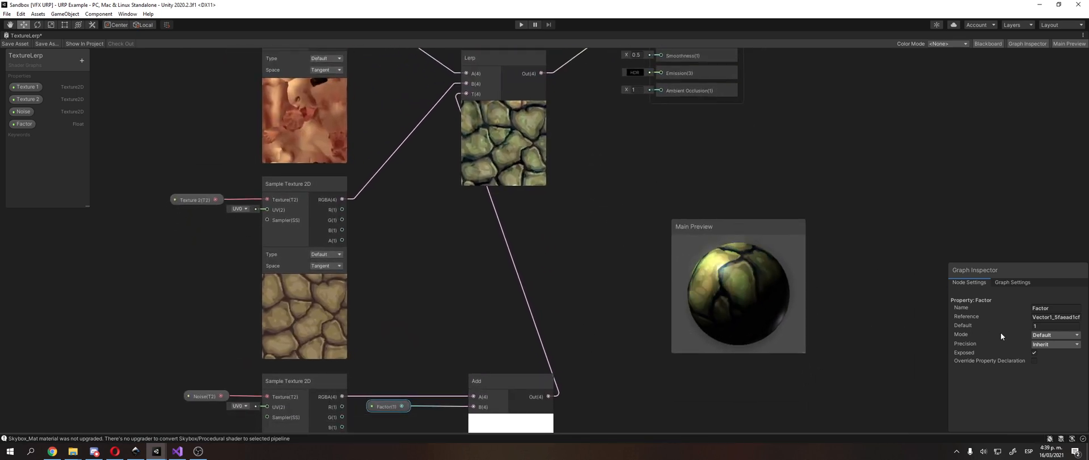
left_click(1047, 326)
type("0")
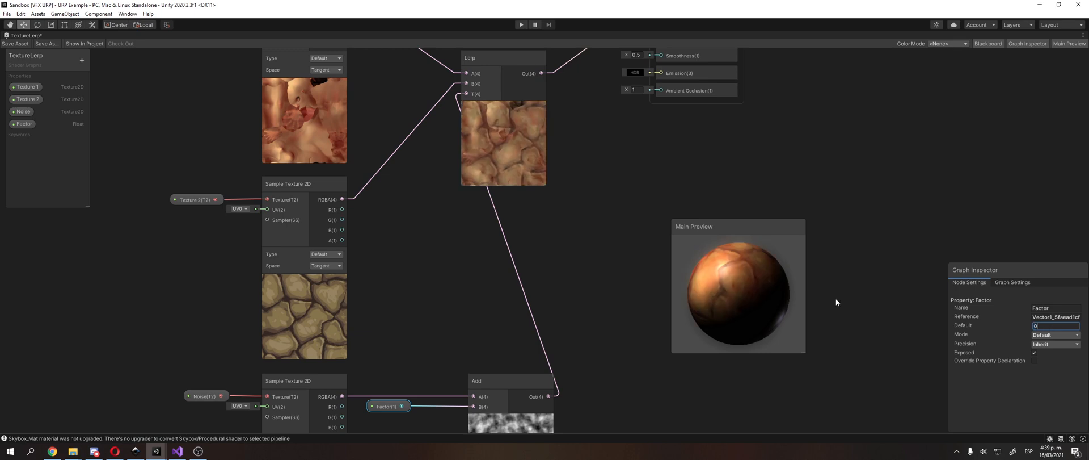
Step: Reposition the Add node higher beneath the Lerp node and rotate the Main Preview sphere
left_click_drag(746, 290, 719, 284)
middle_click_drag(604, 262, 647, 234)
left_click_drag(541, 348, 535, 312)
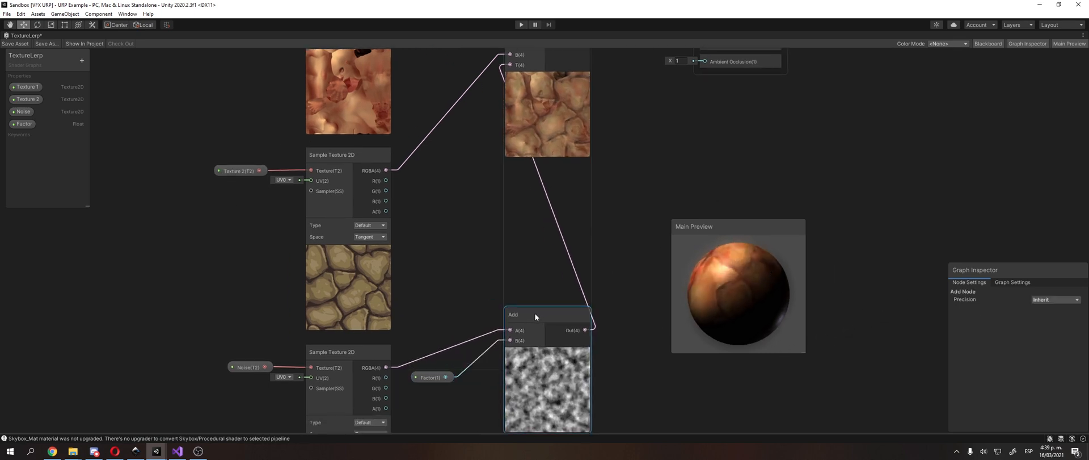
scroll(525, 257, "down", 2)
left_click(539, 170)
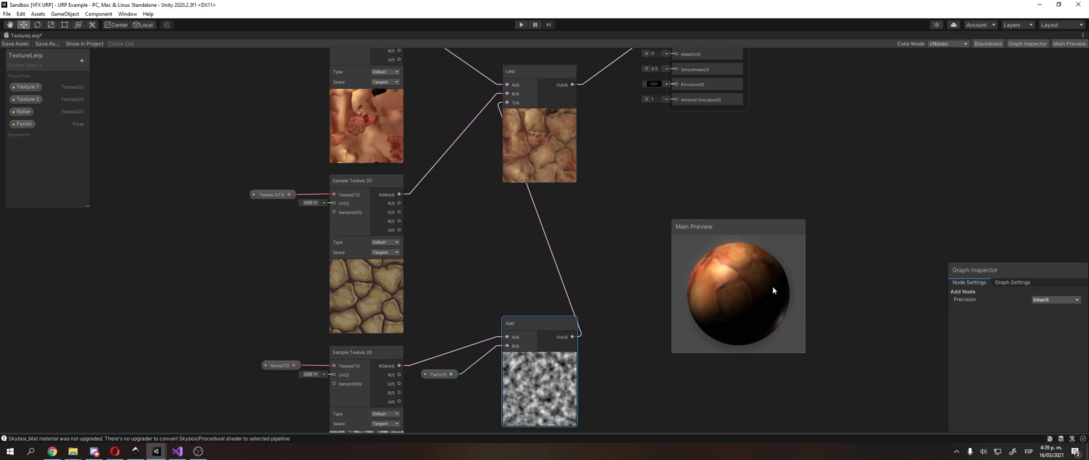
Step: Examine the blended texture on the preview sphere and Lerp node, comparing it with both Sample Texture 2D previews
left_click_drag(773, 286, 815, 325)
scroll(492, 134, "up", 4)
middle_click_drag(509, 152, 491, 218)
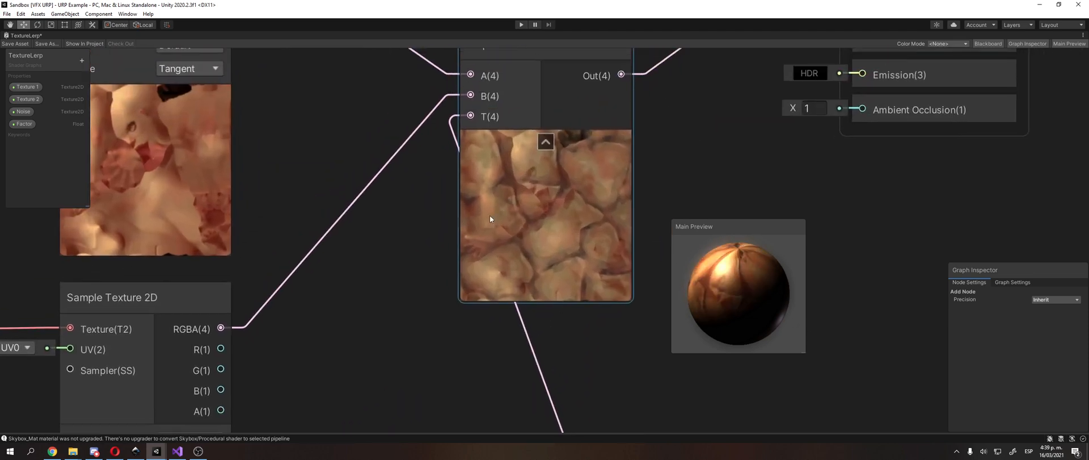
scroll(528, 198, "up", 2)
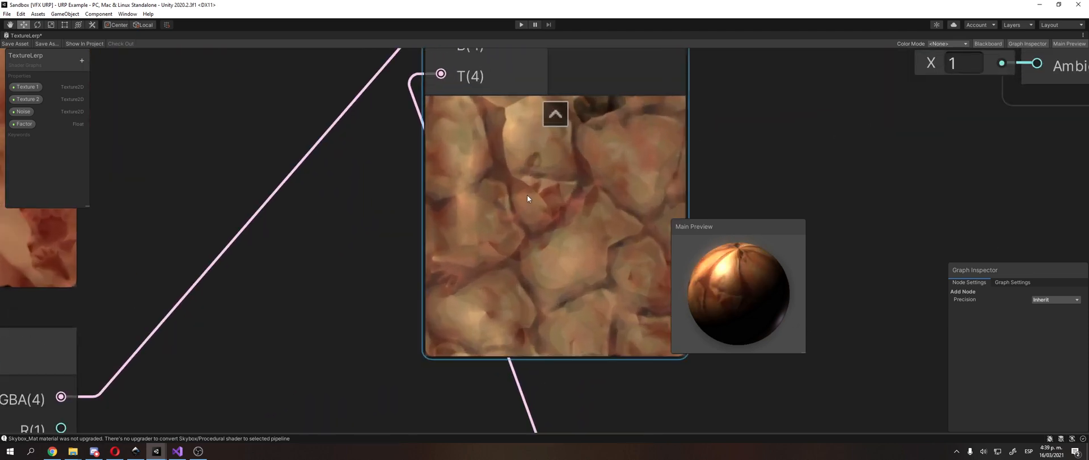
scroll(520, 204, "down", 3)
middle_click_drag(485, 206, 622, 206)
left_click(284, 172)
scroll(283, 181, "down", 3)
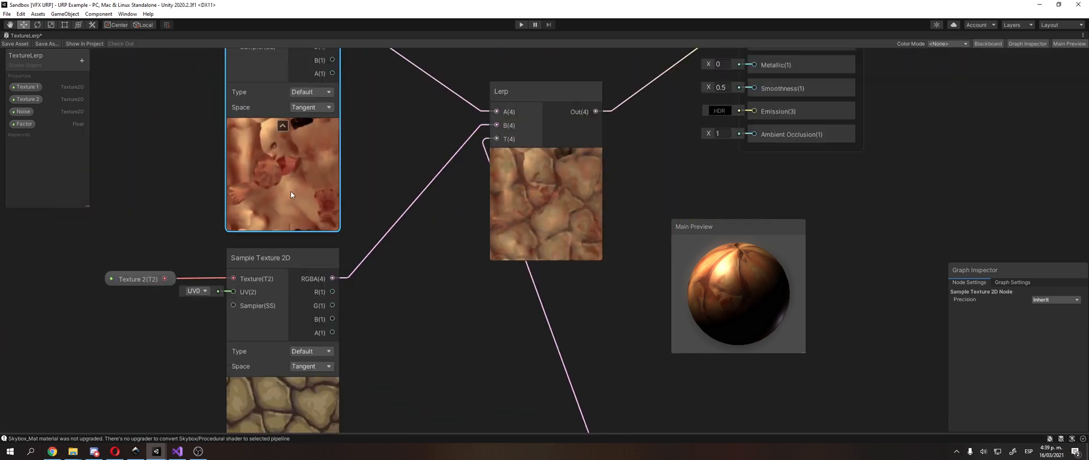
middle_click_drag(291, 191, 327, 88)
left_click(528, 152)
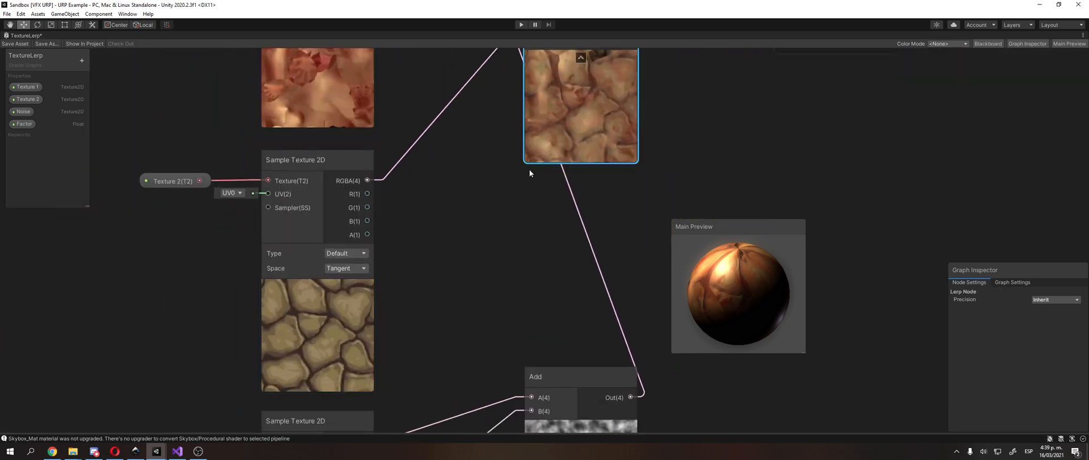
scroll(438, 221, "down", 2)
Step: Switch to the Inkscape diagram, fill the Factor square with black and bring the Text1 and Text2 images into view
key("alt+Tab")
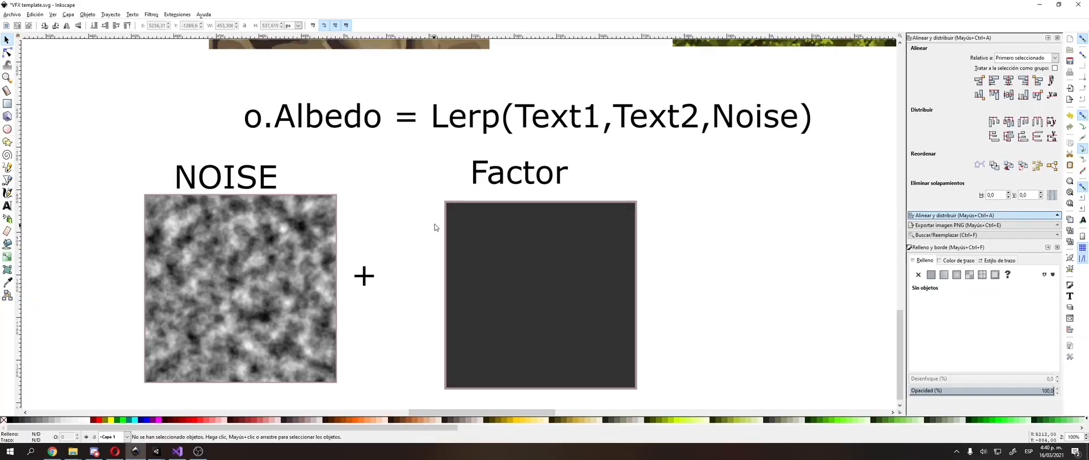
scroll(454, 221, "down", 1, "ctrl")
left_click(492, 241)
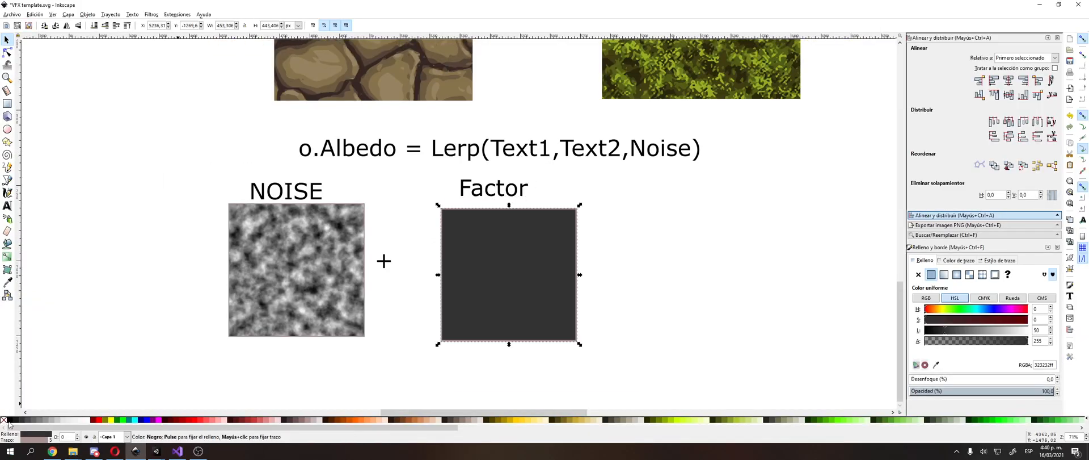
left_click(10, 420)
left_click(142, 289)
mouse_move(262, 278)
left_mouse_down()
mouse_move(298, 276)
mouse_move(262, 279)
left_mouse_up()
scroll(262, 279, "down", 2, "ctrl")
middle_click_drag(556, 152, 444, 255)
left_click_drag(485, 94, 489, 90)
left_click(296, 120)
middle_click_drag(195, 234, 316, 155)
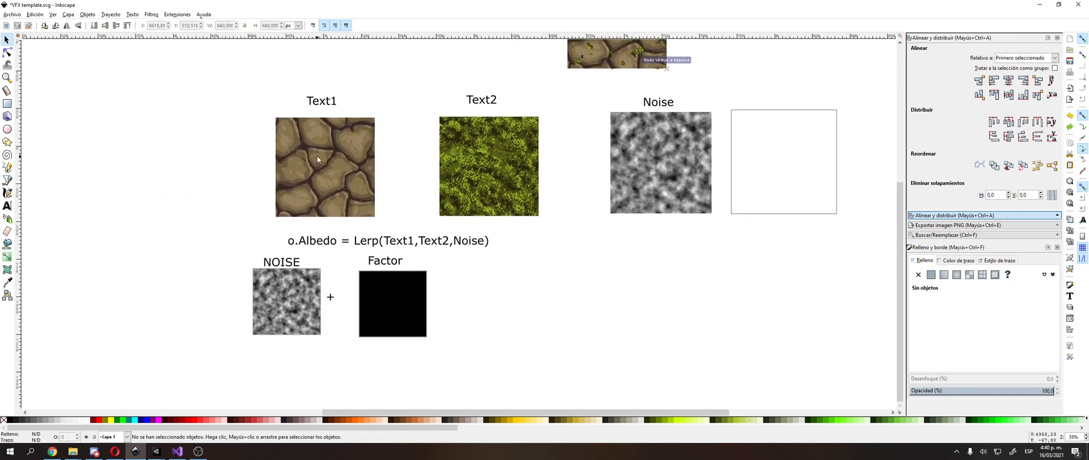
Step: Nudge the Text1 image slightly up and the Text2 image slightly up and to the right
left_click(378, 318)
mouse_move(311, 157)
left_mouse_down()
mouse_move(339, 138)
mouse_move(311, 148)
left_mouse_up()
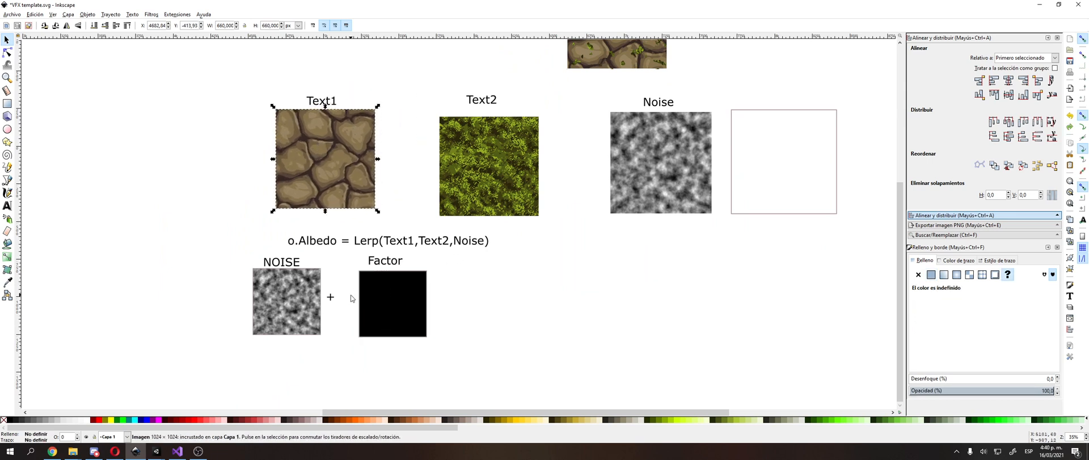
mouse_move(513, 196)
left_mouse_down()
mouse_move(492, 190)
mouse_move(521, 186)
left_mouse_up()
left_click(415, 192)
middle_click_drag(415, 189, 419, 196)
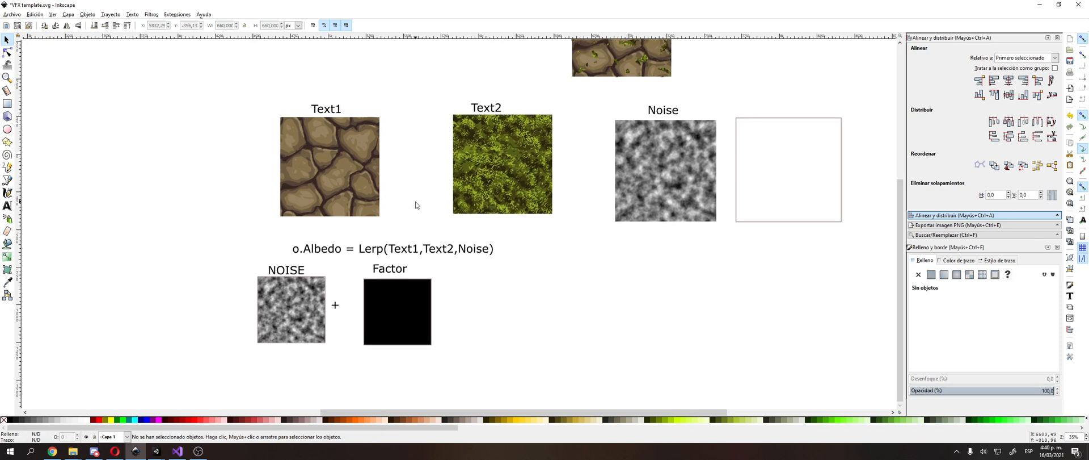
Step: Shift the Factor square slightly up and to the right, and readjust the positions of the Text2 and Text1 images
left_click(377, 298)
left_click_drag(378, 298, 383, 295)
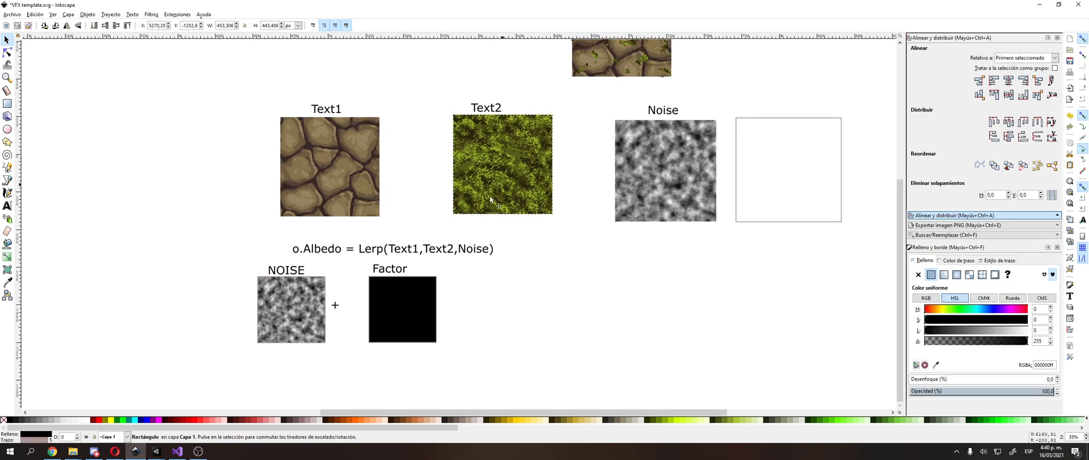
left_click_drag(489, 196, 488, 193)
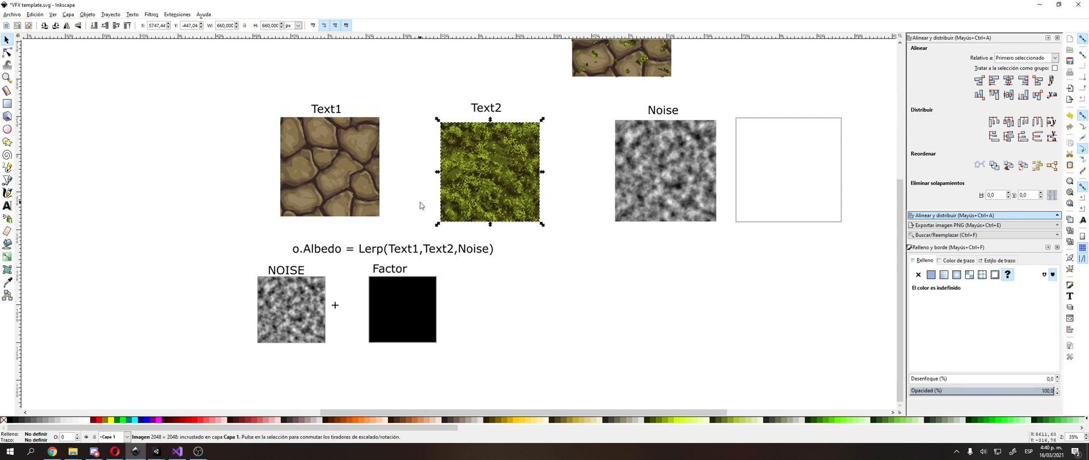
left_click(416, 207)
middle_click_drag(416, 207, 426, 204)
left_click(406, 300)
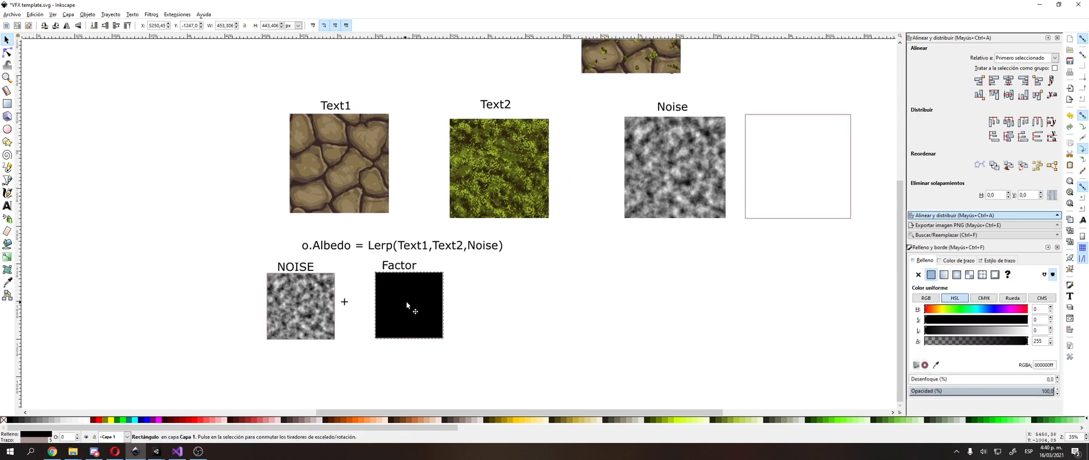
left_click_drag(372, 175, 379, 169)
Step: Switch to the Unity shader graph and set the Factor property's default value to 1
key("alt+Tab")
left_click(451, 212)
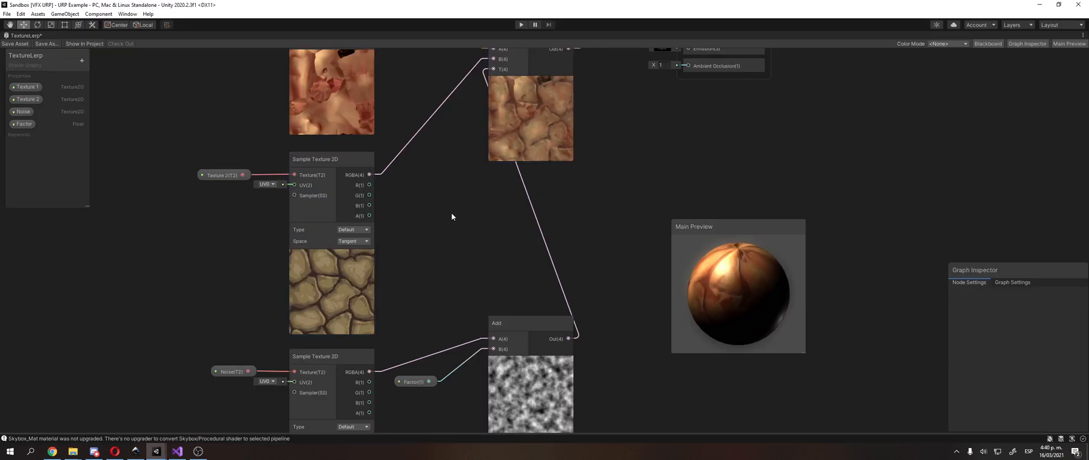
middle_click_drag(451, 213, 458, 223)
left_click(408, 389)
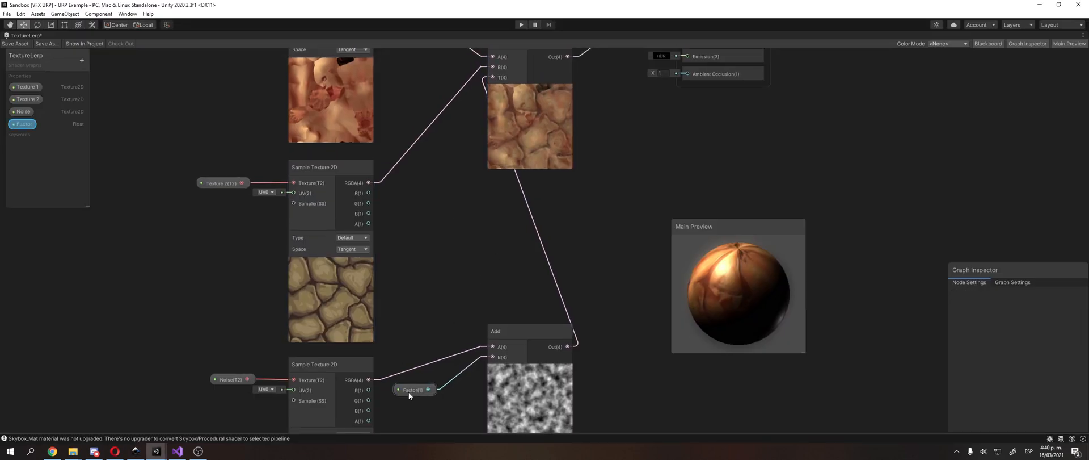
left_click(1055, 326)
type("1")
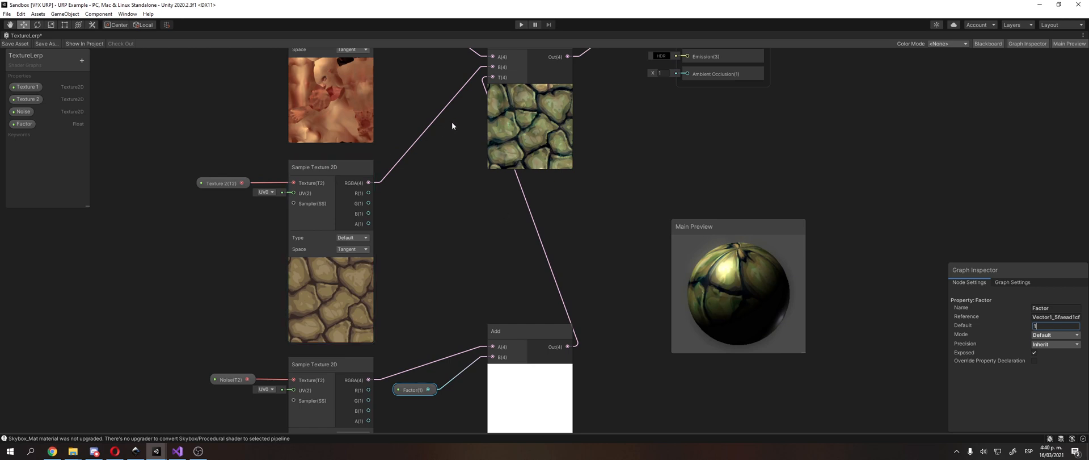
left_click(488, 189)
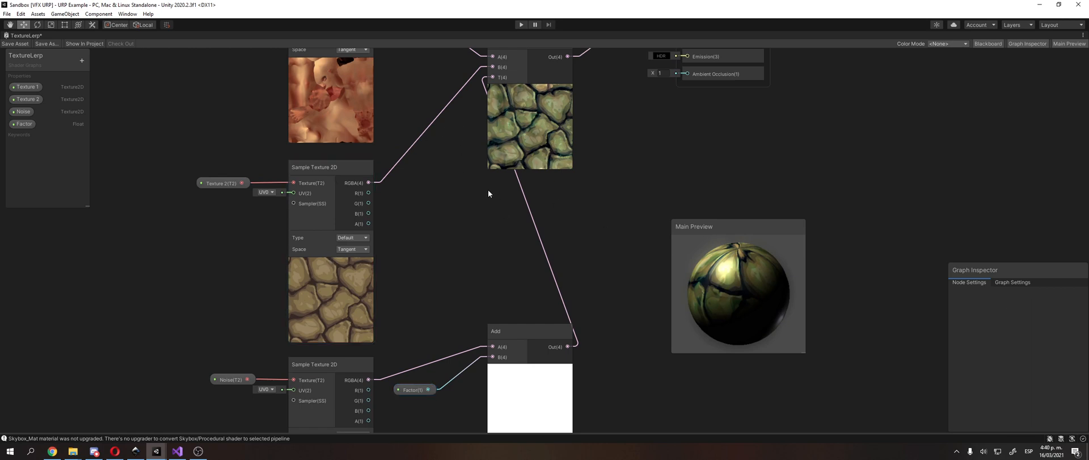
Step: Examine the Lerp node's preview up close and compare it with the sampled texture previews
middle_click_drag(488, 189, 467, 281)
scroll(467, 281, "up", 5)
left_click(448, 271)
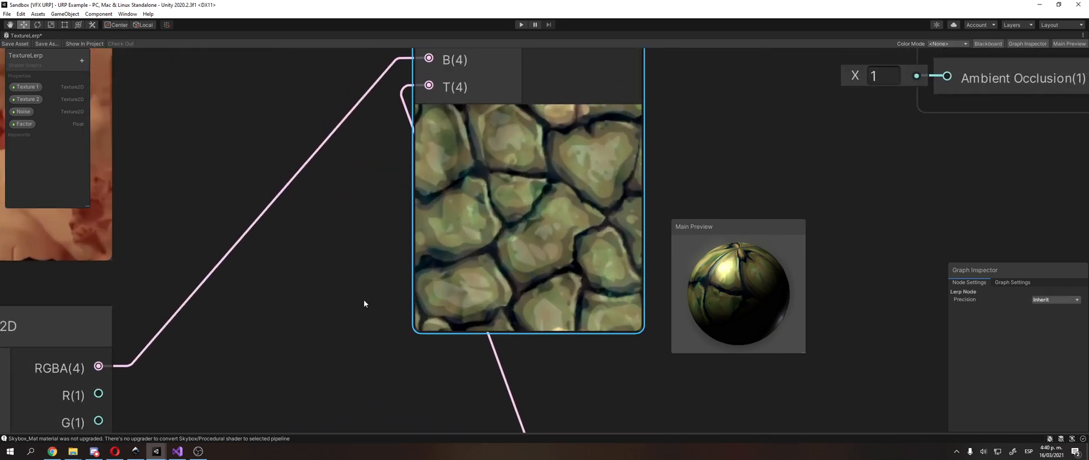
scroll(352, 309, "down", 3)
middle_click_drag(292, 373, 469, 193)
left_click(349, 317)
middle_click_drag(449, 257, 454, 350)
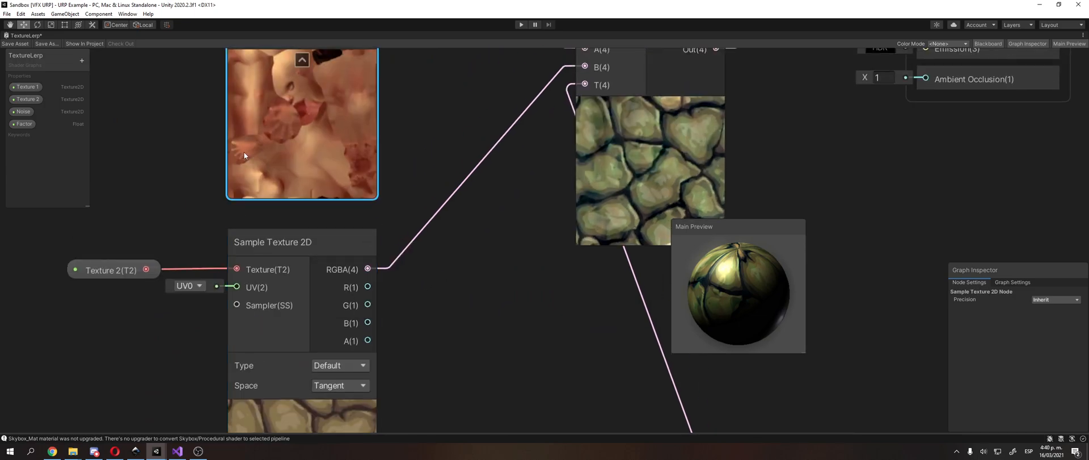
Step: Switch to the Inkscape diagram and fill the Factor square with white
key("alt+Tab")
scroll(391, 264, "up", 1, "ctrl")
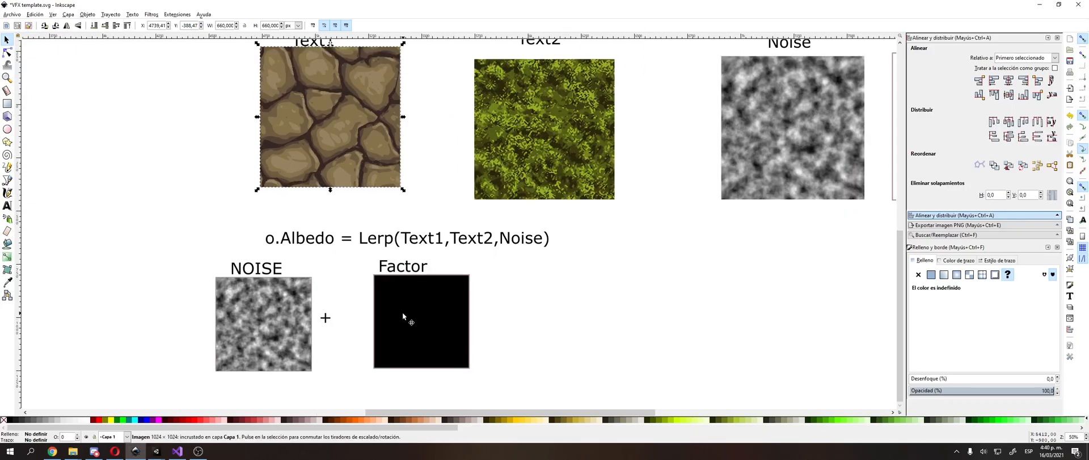
left_click(403, 313)
left_click(83, 419)
left_click(118, 340)
scroll(281, 282, "down", 1)
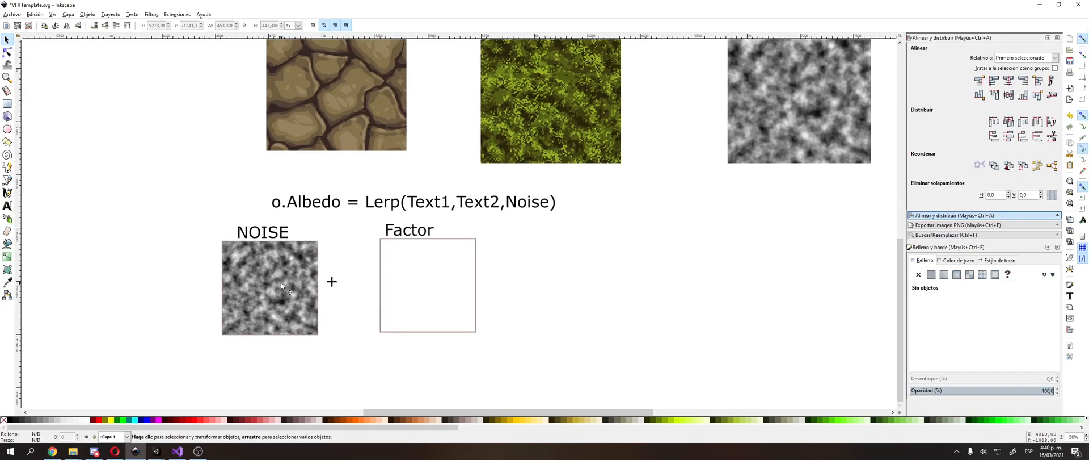
Step: Examine the NOISE image's light and dark areas up close and compare them with the white Factor square
left_click(281, 282)
scroll(282, 277, "up", 6, "ctrl")
scroll(249, 261, "down", 3, "ctrl")
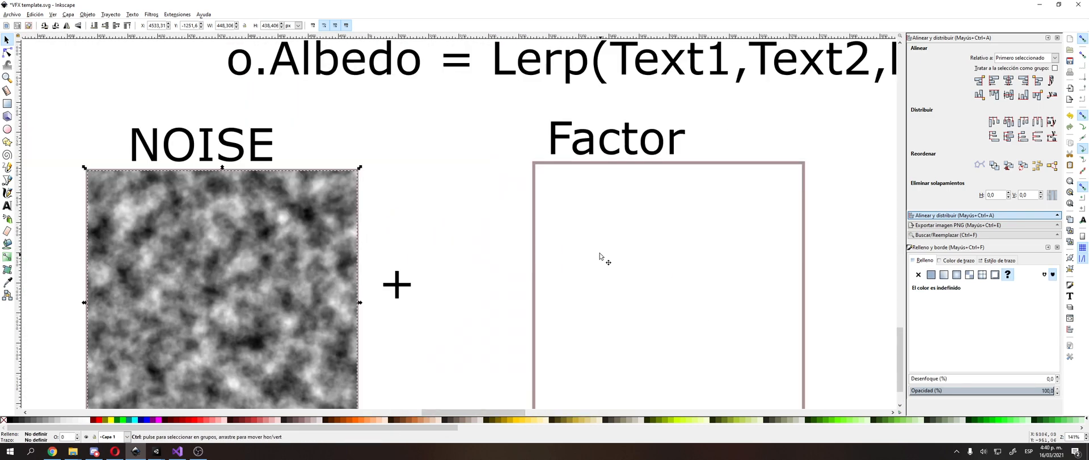
mouse_move(658, 271)
middle_mouse_down()
mouse_move(536, 260)
mouse_move(641, 275)
middle_mouse_up()
left_click(534, 260)
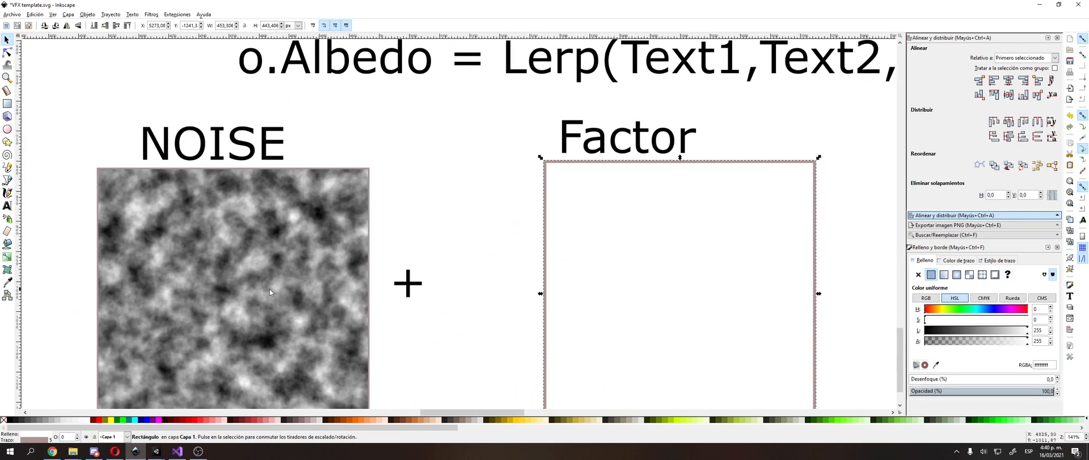
scroll(254, 277, "up", 4, "ctrl")
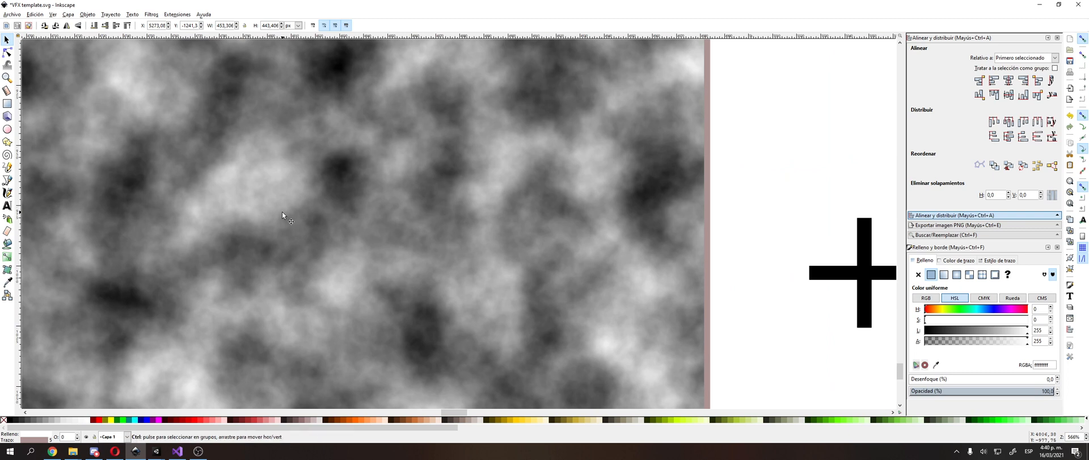
scroll(281, 212, "down", 5, "ctrl")
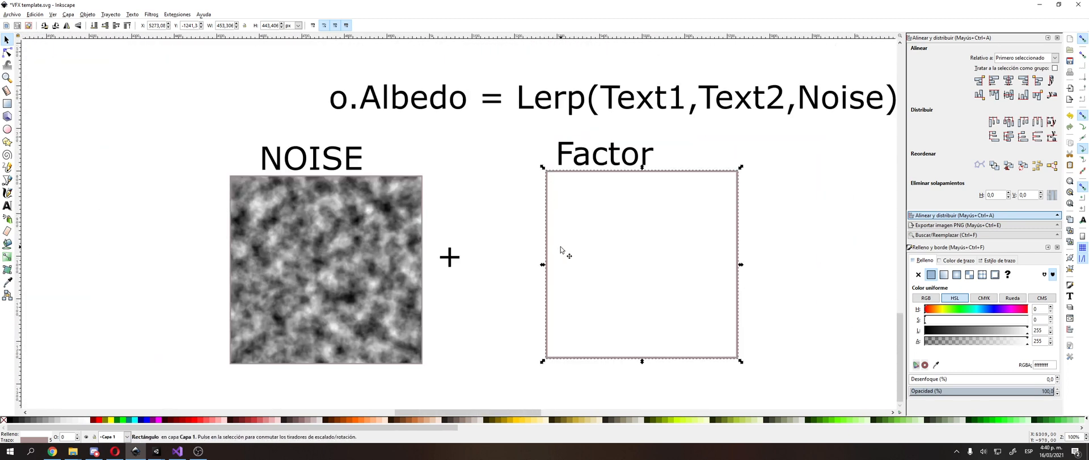
left_click(495, 229)
left_click(380, 249)
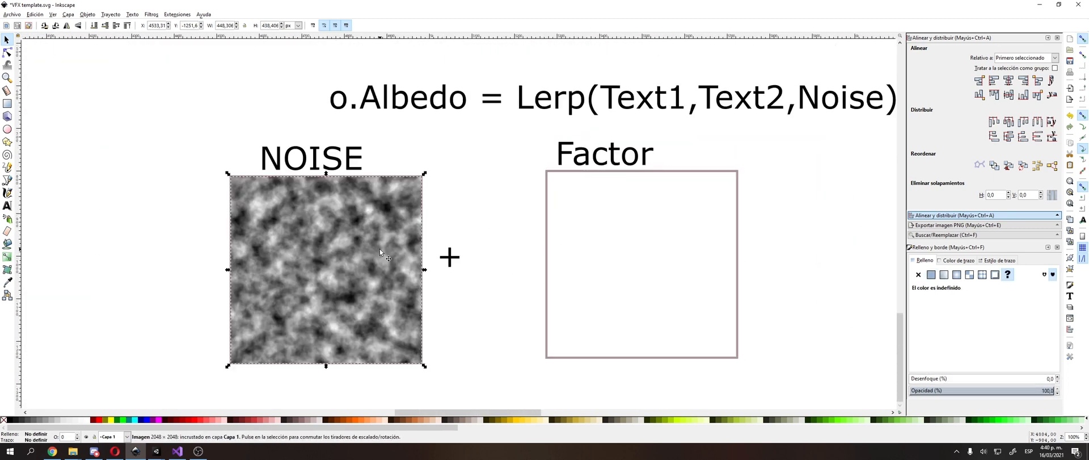
scroll(393, 242, "down", 2, "ctrl")
middle_click_drag(401, 243, 344, 272)
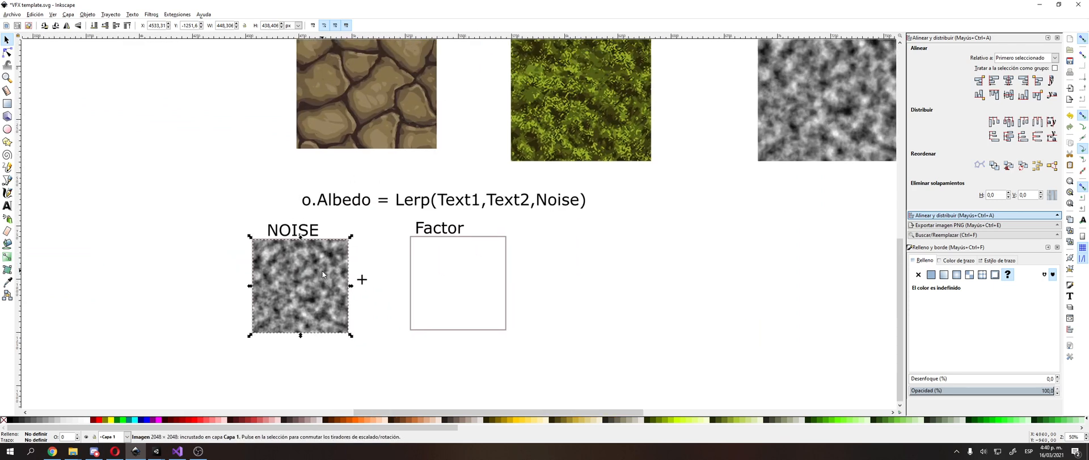
Step: Compare the Text1 and Text2 images, and shift the Text1 image slightly down and to the left beneath its label
middle_click_drag(453, 273, 394, 365)
left_click(514, 213)
left_click(341, 199)
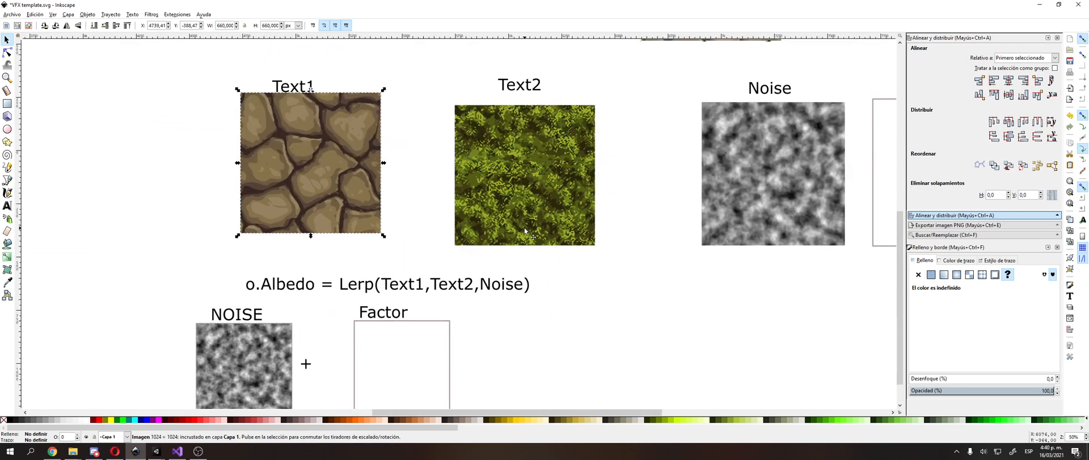
left_click(514, 216)
left_click(340, 198)
left_click(520, 218)
left_click(334, 195)
left_click_drag(335, 189, 327, 199)
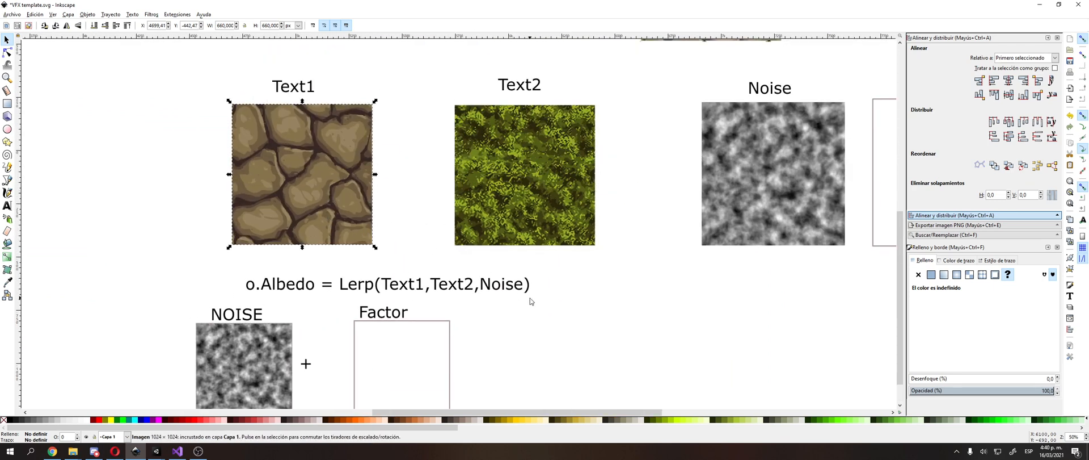
Step: Select the white Factor square, and switch to the Unity shader graph to examine the Add node combining Noise and Factor
left_click(533, 300)
middle_click_drag(346, 386, 410, 301)
left_click(469, 270)
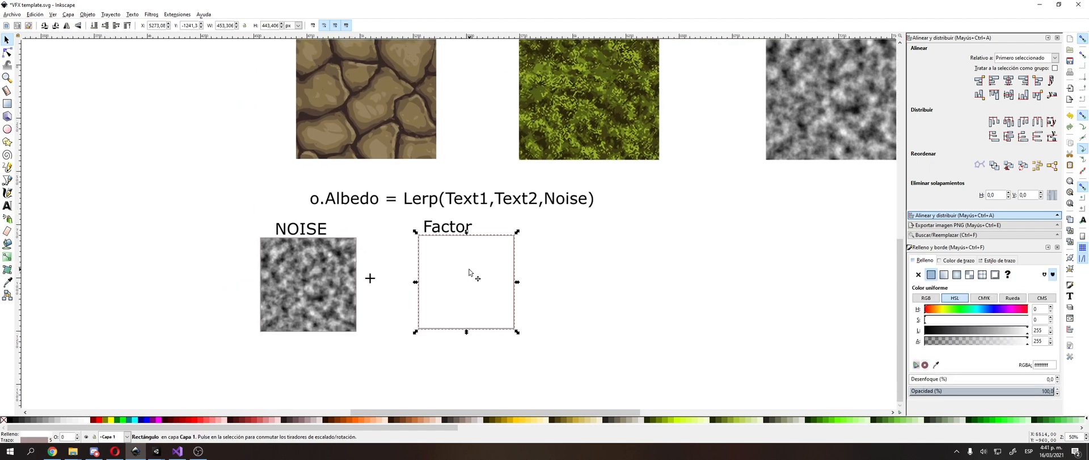
key("alt+Tab")
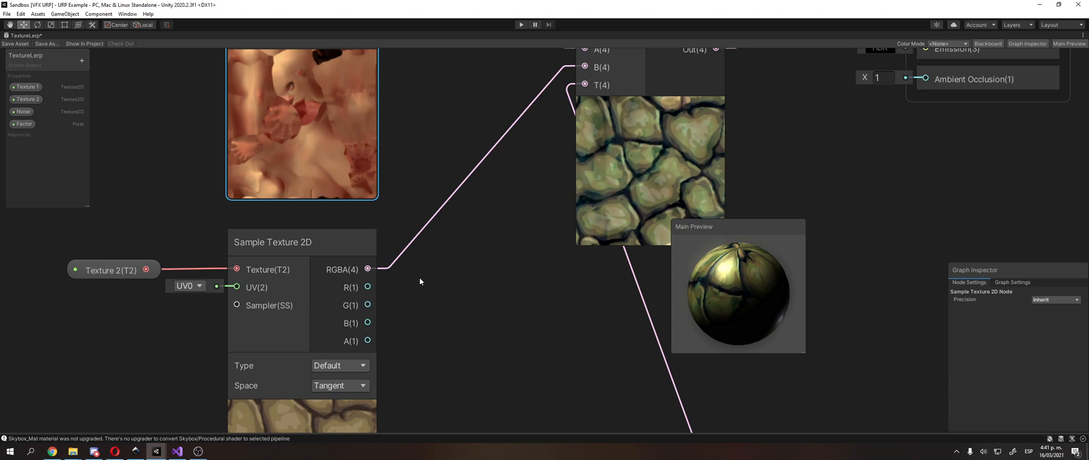
scroll(413, 304, "down", 2)
middle_click_drag(412, 305, 418, 177)
scroll(374, 207, "down", 2)
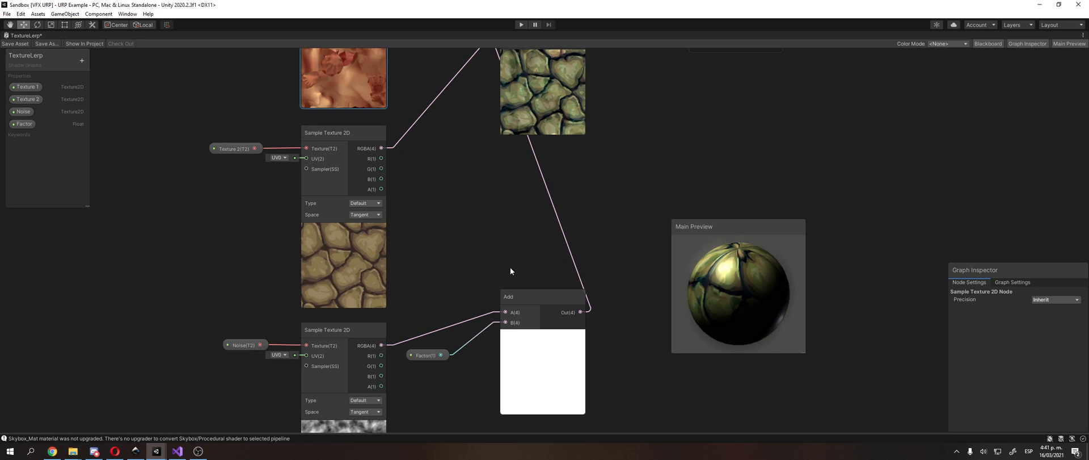
Step: Move the Add node down and to the left, level with the noise sample's output, and nudge the Factor node beneath that connection
mouse_move(480, 193)
middle_mouse_down()
mouse_move(507, 197)
mouse_move(481, 202)
middle_mouse_up()
left_click(528, 116)
middle_click_drag(528, 117, 501, 147)
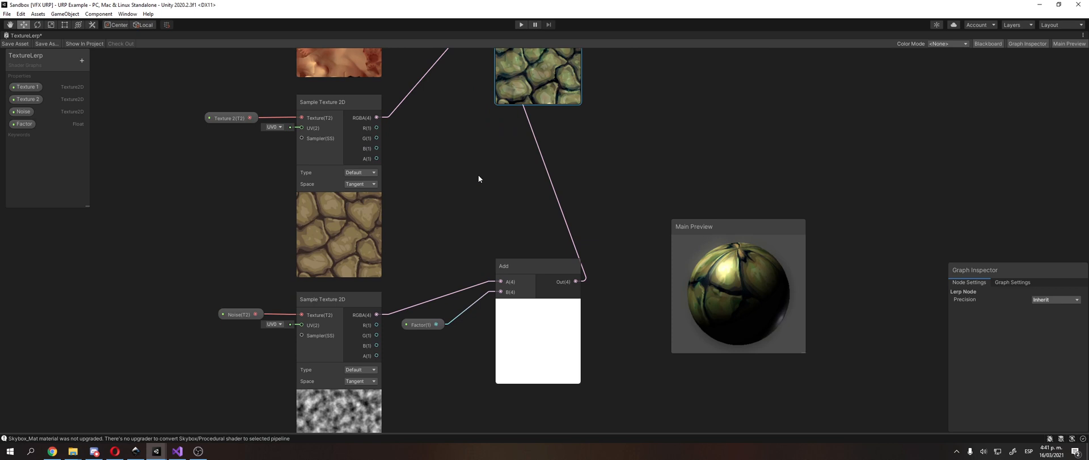
middle_click_drag(558, 114, 642, 113)
left_click_drag(407, 293, 407, 296)
middle_click_drag(487, 234, 467, 277)
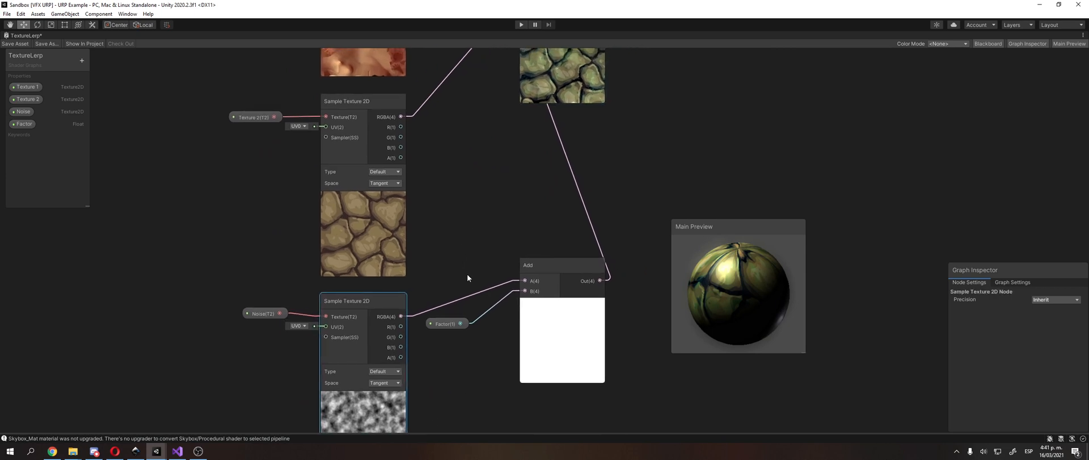
left_click_drag(538, 271, 512, 308)
left_click(456, 327)
left_click_drag(455, 327, 457, 332)
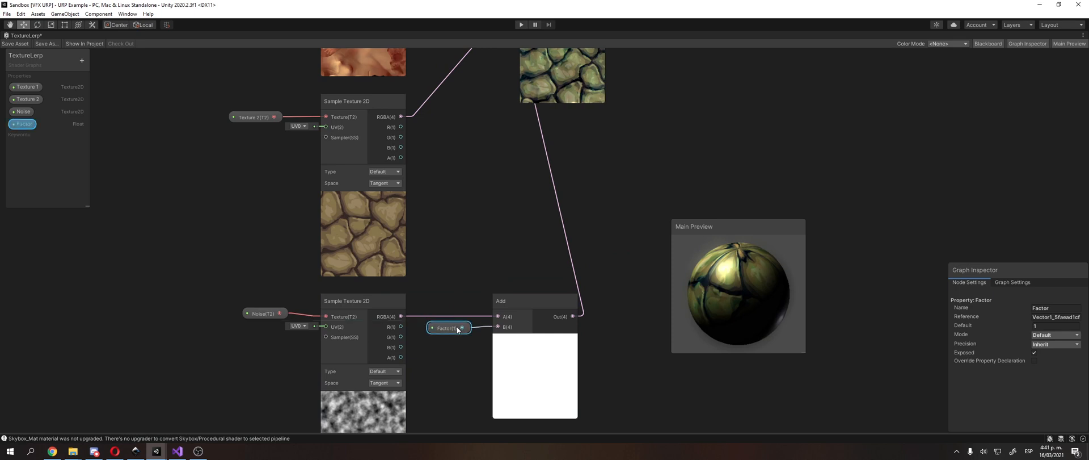
Step: Create a Clamp node in the empty area above the Add node
left_click(473, 264)
right_click(478, 241)
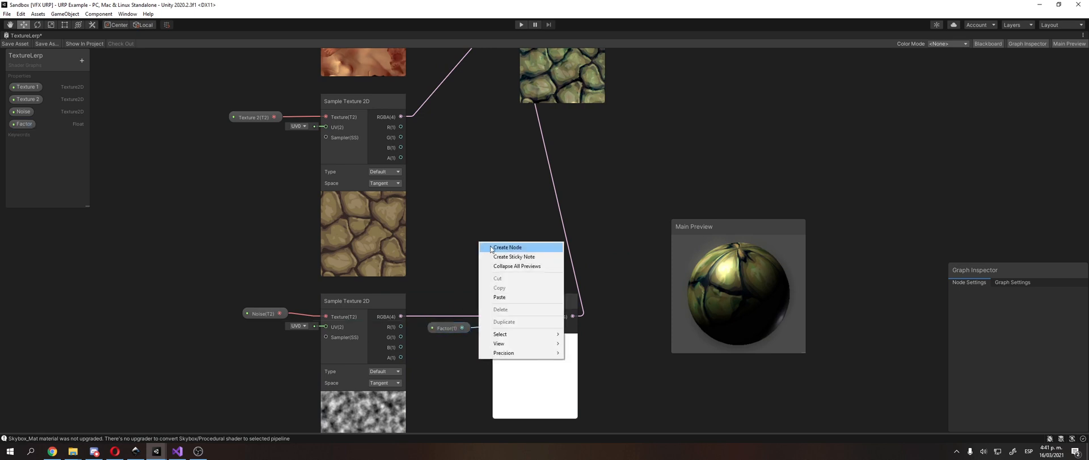
left_click(490, 247)
type("clamp")
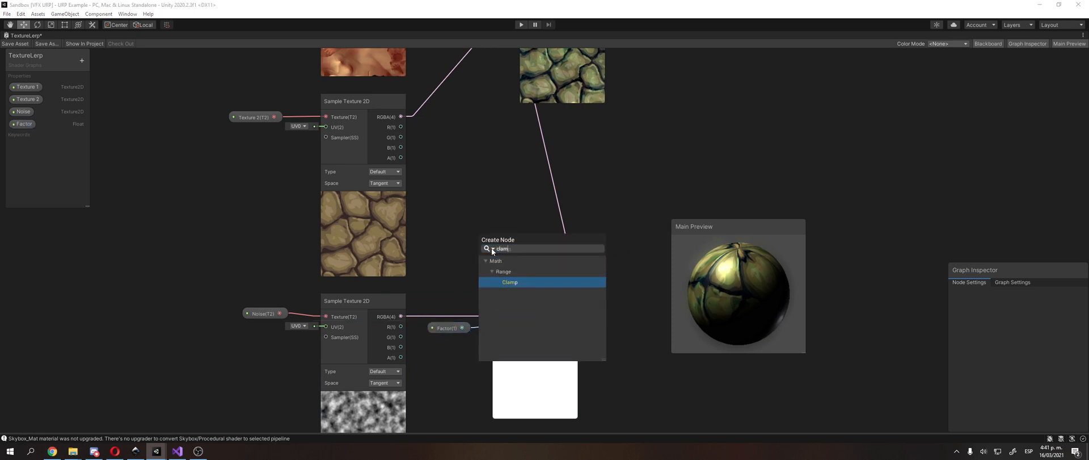
key("Return")
Step: Delete the connection from the Add node to the Lerp's T input, and move the Clamp node into the free space beneath the Lerp
left_click(547, 153)
middle_click_drag(522, 223, 448, 311)
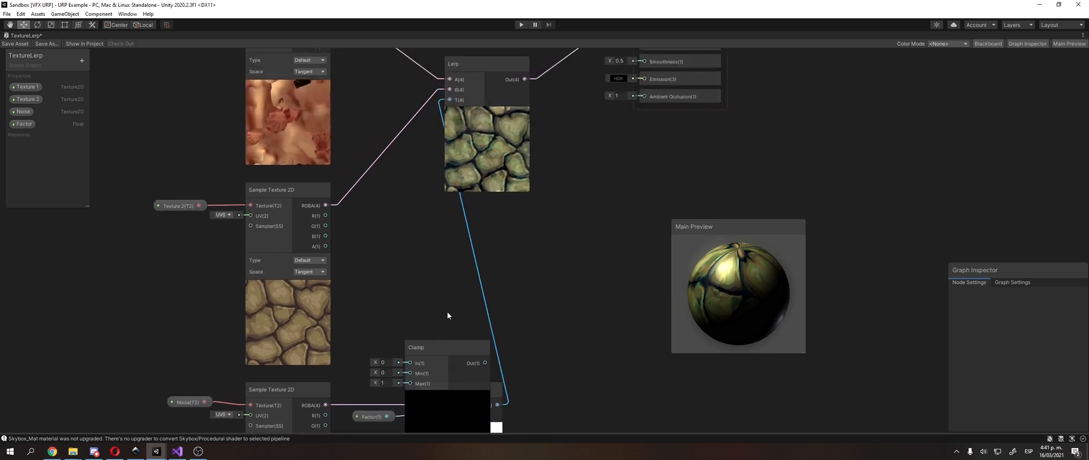
key("Delete")
left_click_drag(414, 353, 563, 230)
middle_click_drag(563, 230, 544, 177)
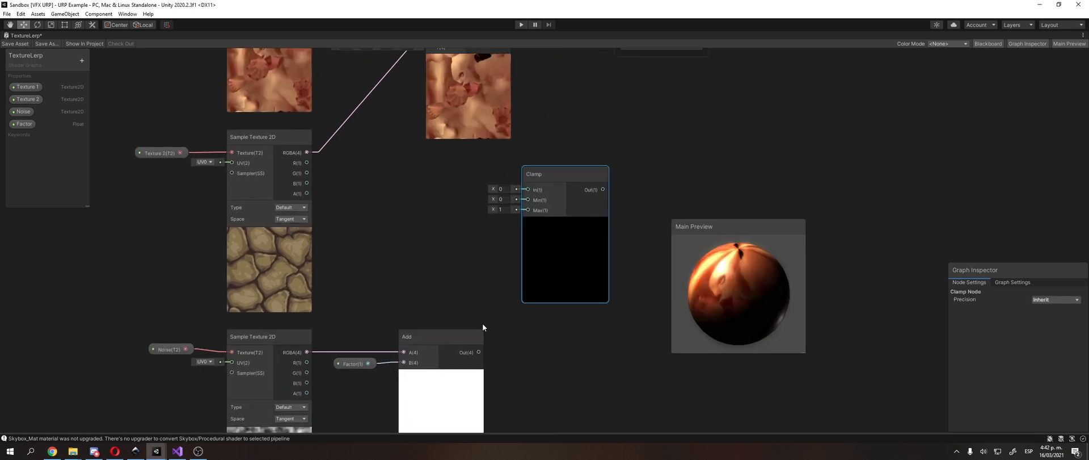
Step: Connect the Add output to the Clamp's In, and the Clamp output to the Lerp's T input
left_click_drag(479, 348, 527, 189)
middle_click_drag(536, 209, 571, 241)
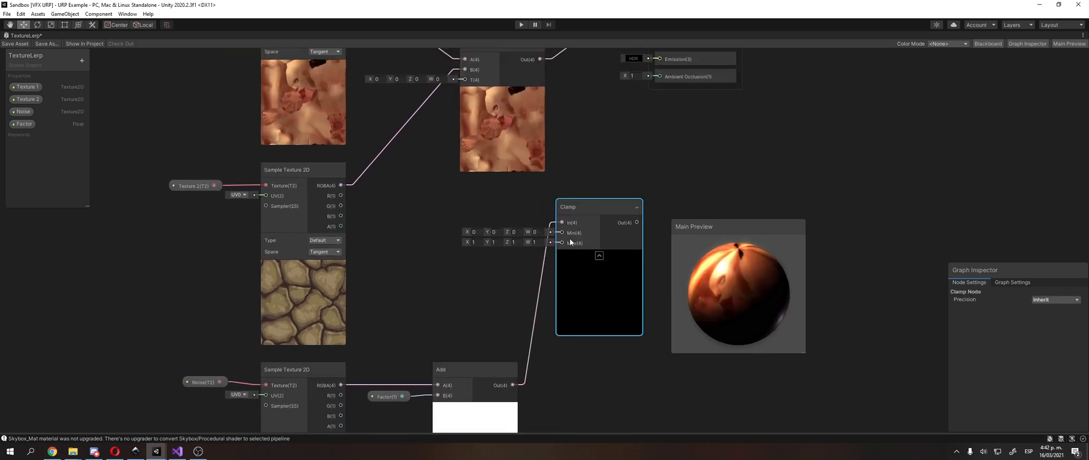
left_click_drag(588, 206, 463, 109)
middle_click_drag(467, 303, 483, 248)
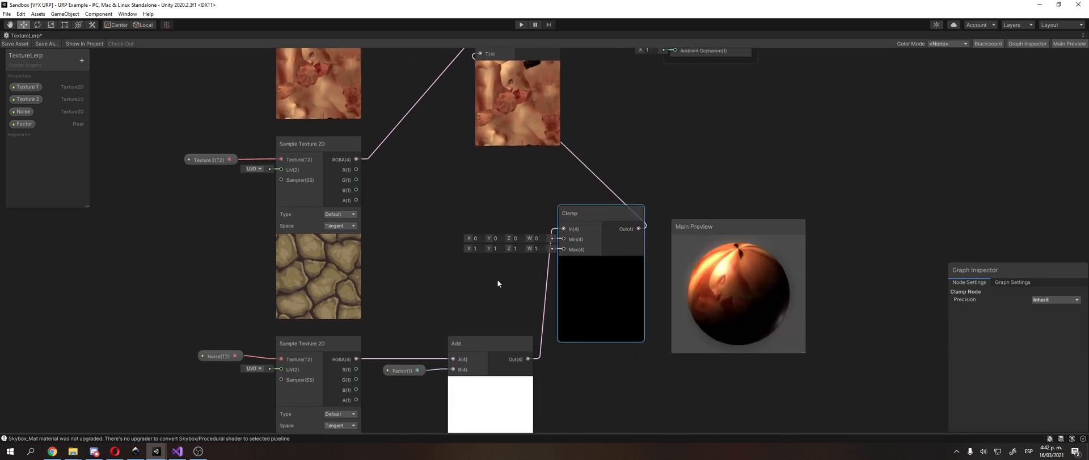
middle_click_drag(533, 315, 560, 269)
Step: Examine the Factor's default value, the Clamp's Min and Max inputs, and how the clamped sum drives the Lerp
left_click(447, 327)
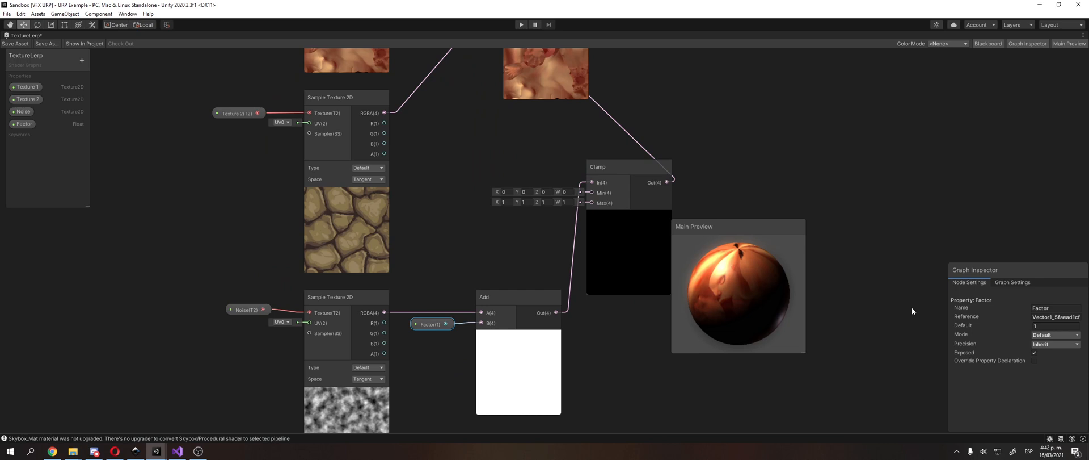
left_click(1024, 324)
middle_click_drag(655, 164, 675, 205)
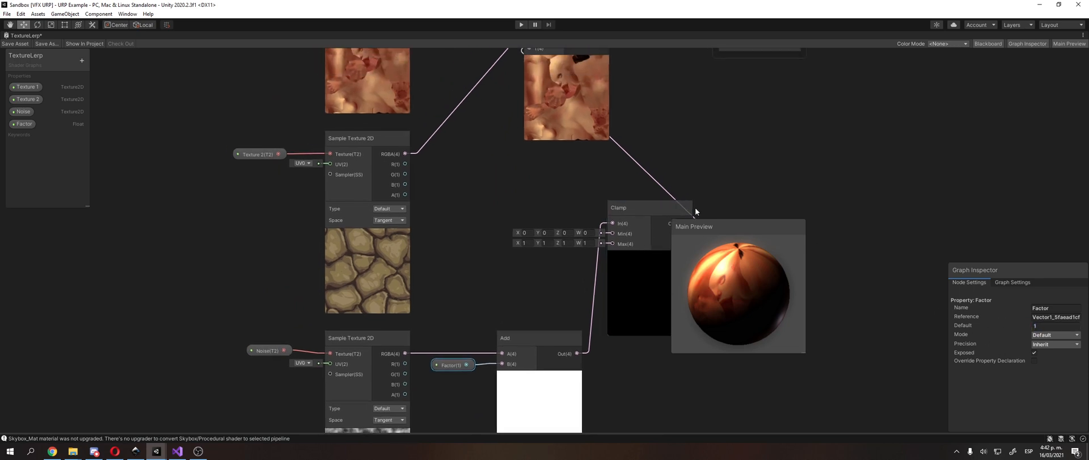
middle_click_drag(501, 316, 426, 304)
scroll(479, 238, "up", 2)
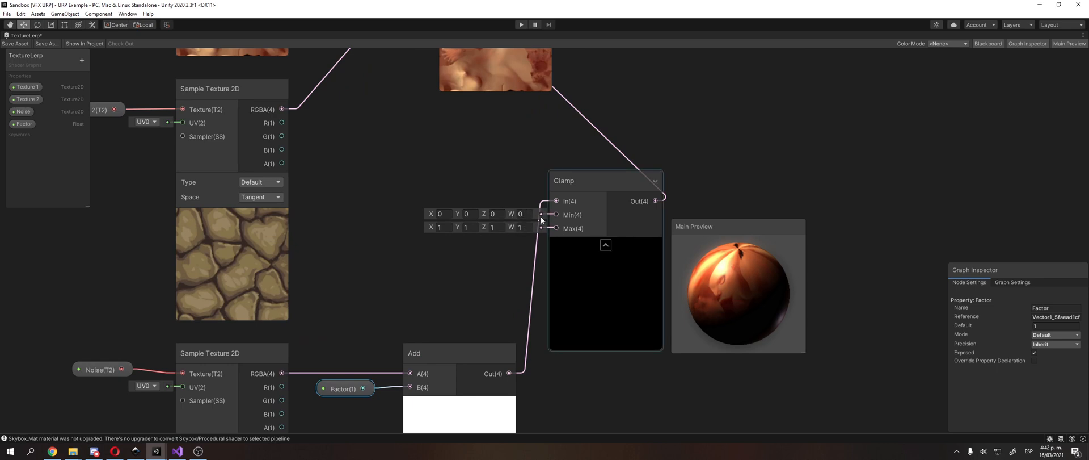
middle_click_drag(533, 227, 514, 225)
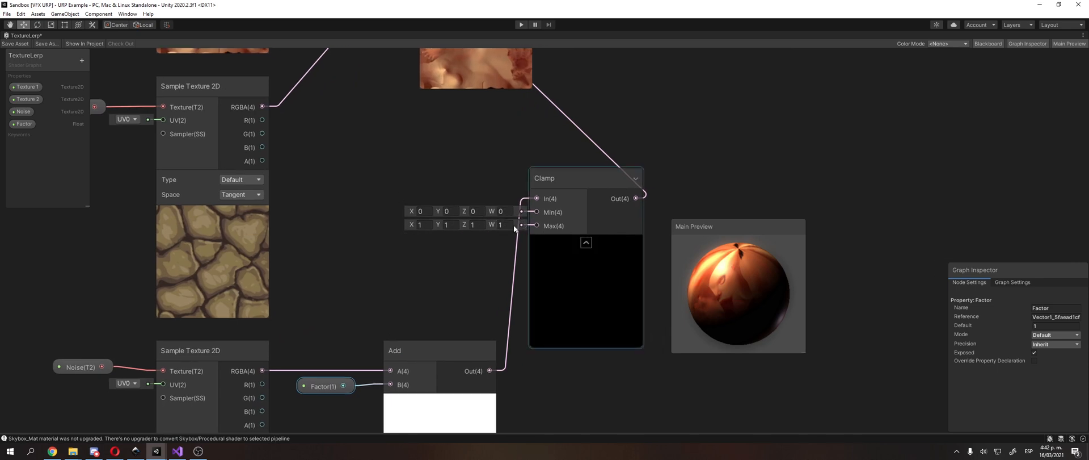
middle_click_drag(407, 278, 415, 202)
left_click(396, 332)
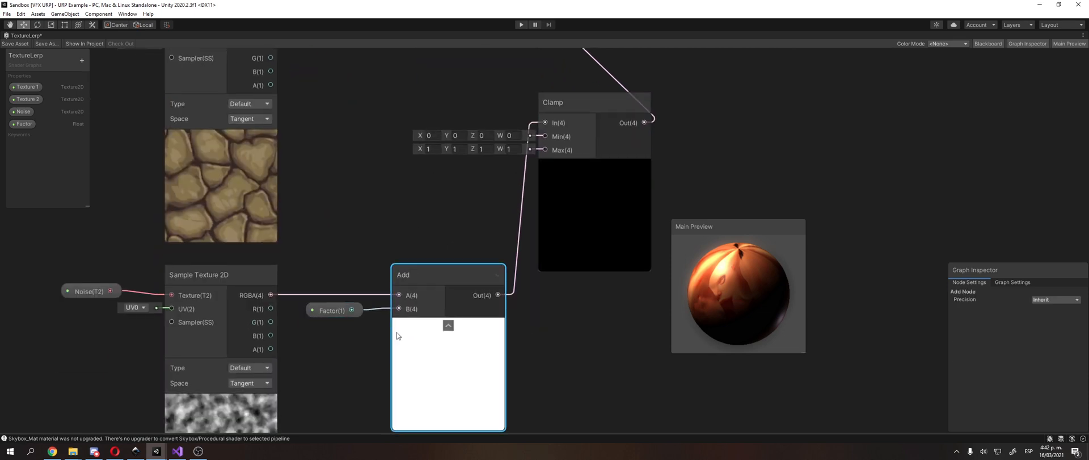
left_click(336, 311)
middle_click_drag(672, 155, 698, 307)
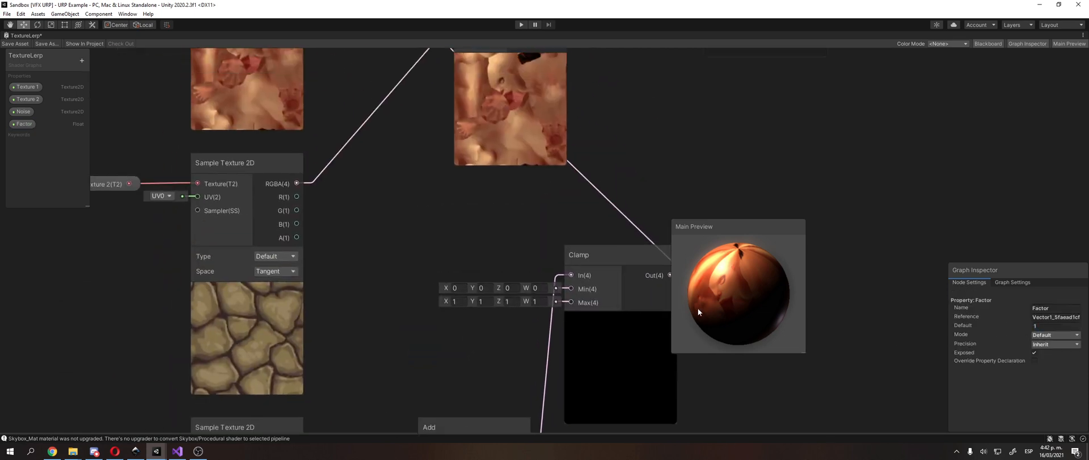
middle_click_drag(481, 174, 557, 277)
middle_click_drag(470, 146, 463, 215)
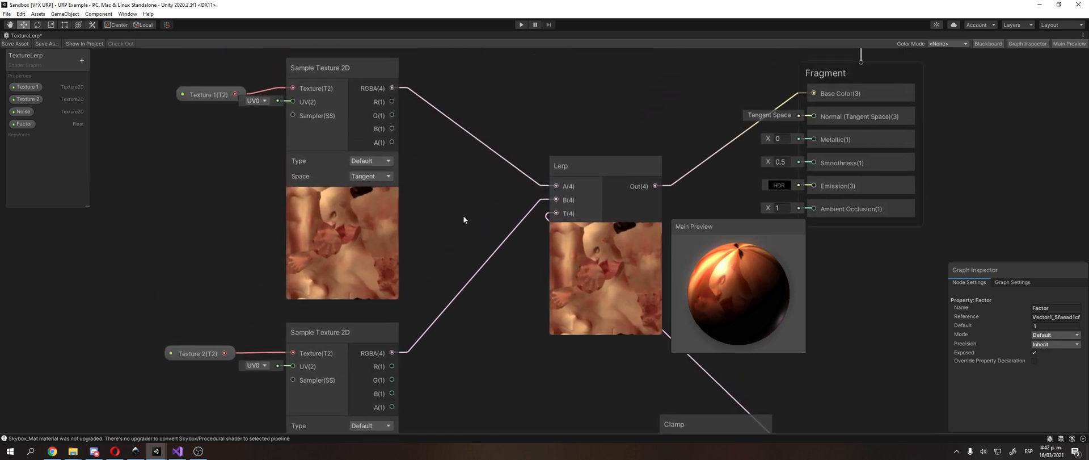
Step: Set the Factor property's default to 0, and move the Main Preview right to uncover the graph nodes
left_click(575, 197)
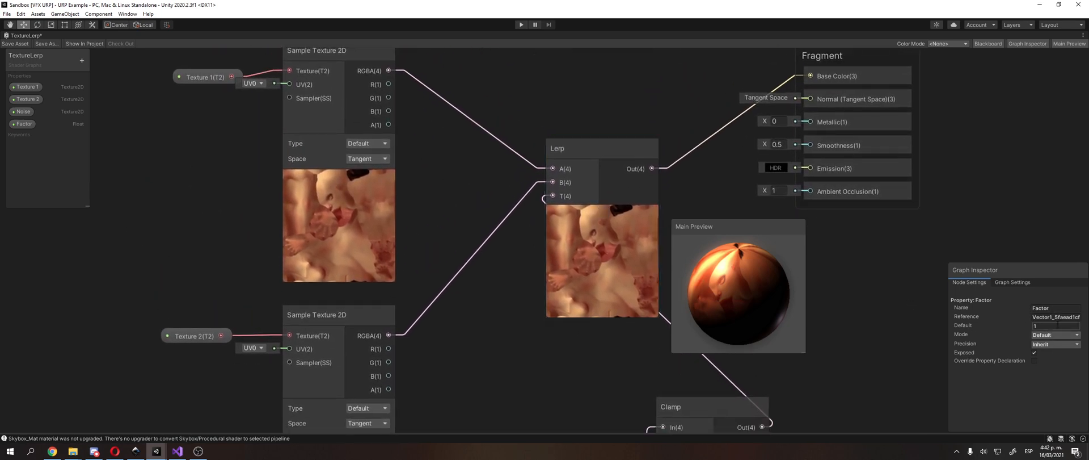
scroll(815, 278, "down", 3)
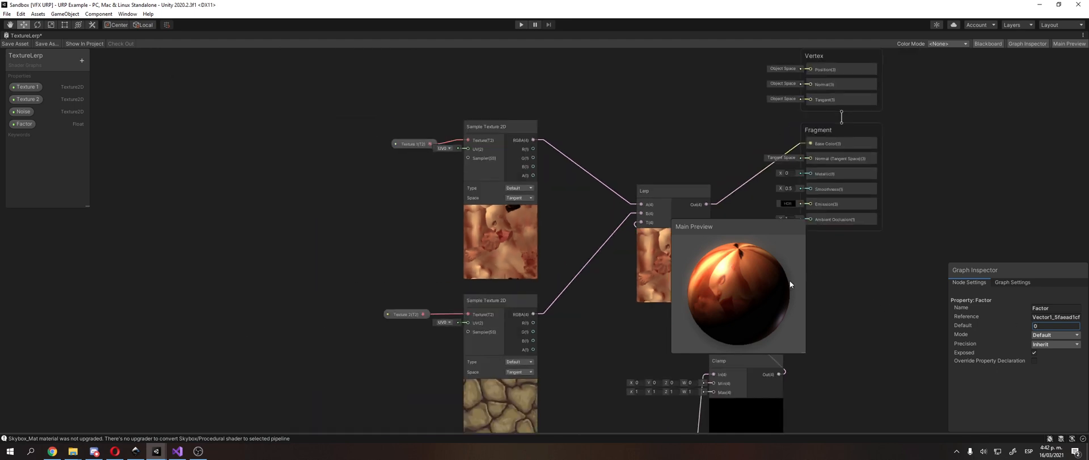
left_click_drag(790, 281, 890, 284)
Step: Nudge the Clamp node up and to the left, and move the Vertex and Fragment stacks farther right, away from the Lerp
middle_click_drag(669, 264, 672, 173)
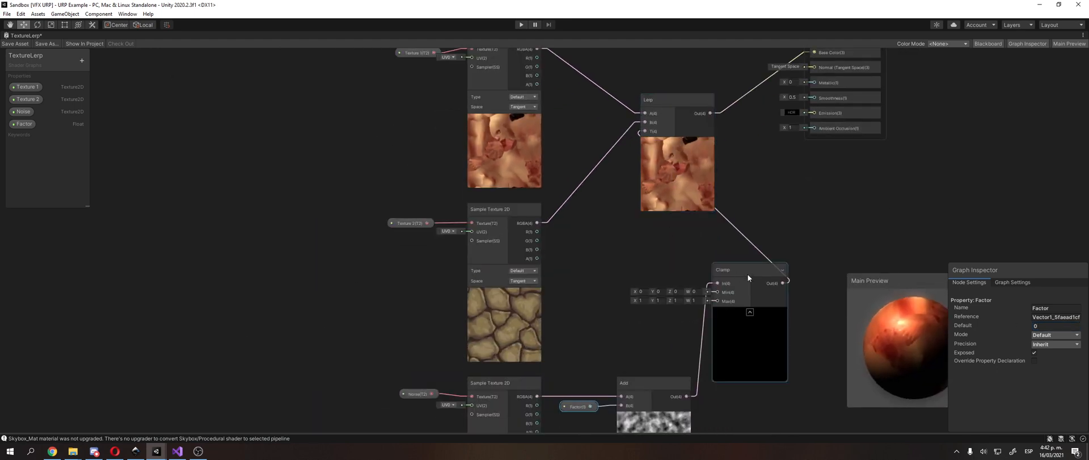
left_click_drag(745, 273, 724, 254)
middle_click_drag(722, 253, 547, 355)
middle_click_drag(682, 145, 632, 196)
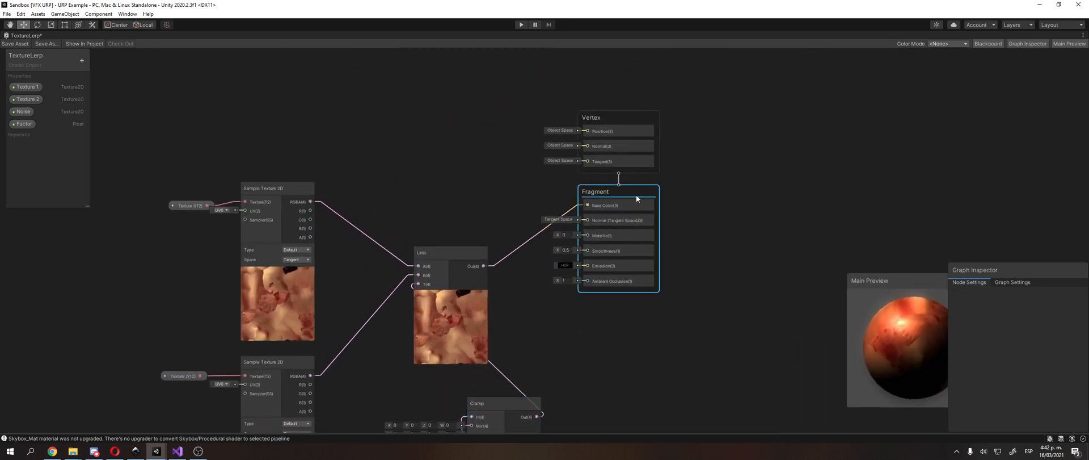
left_click_drag(635, 195, 821, 263)
left_click_drag(625, 118, 844, 152)
middle_click_drag(844, 152, 591, 91)
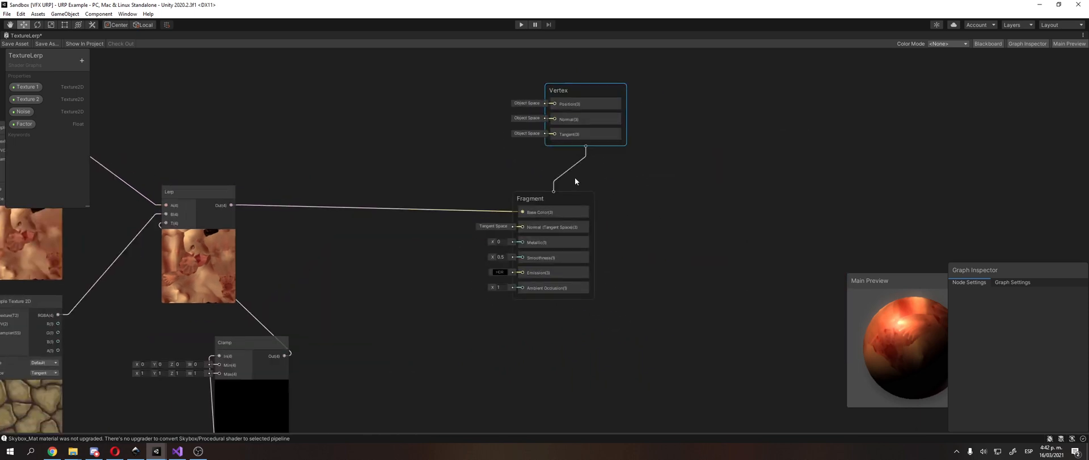
left_click_drag(575, 188, 614, 177)
left_click_drag(600, 90, 611, 108)
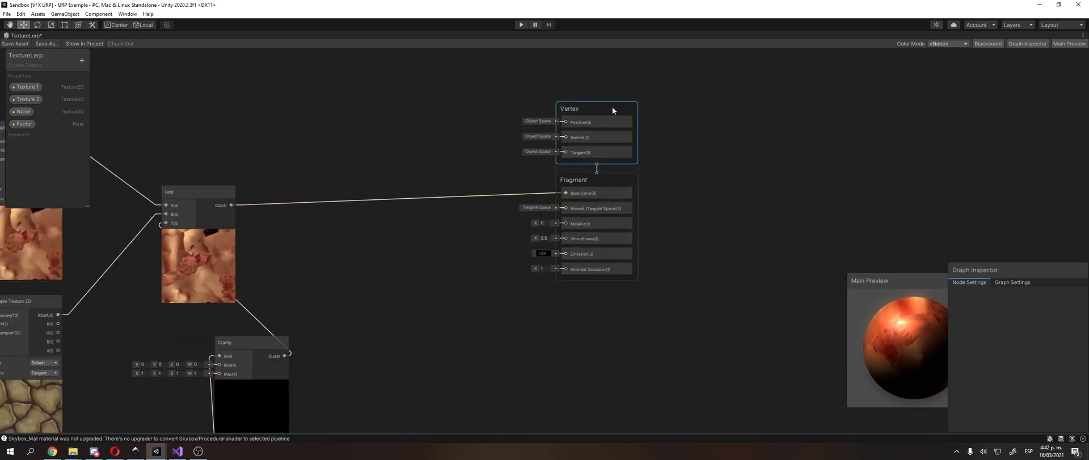
Step: Move the Lerp node to the right so it sits beside the Fragment stack's Base Color input
middle_click_drag(428, 179, 642, 101)
scroll(407, 150, "up", 2)
left_click_drag(410, 101, 749, 110)
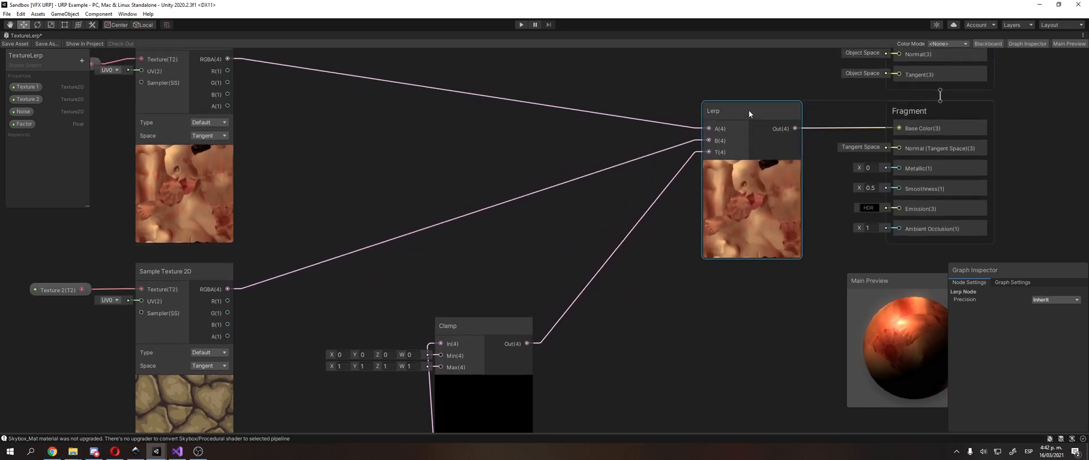
middle_click_drag(624, 160, 741, 144)
left_click(325, 259)
middle_click_drag(337, 68, 309, 118)
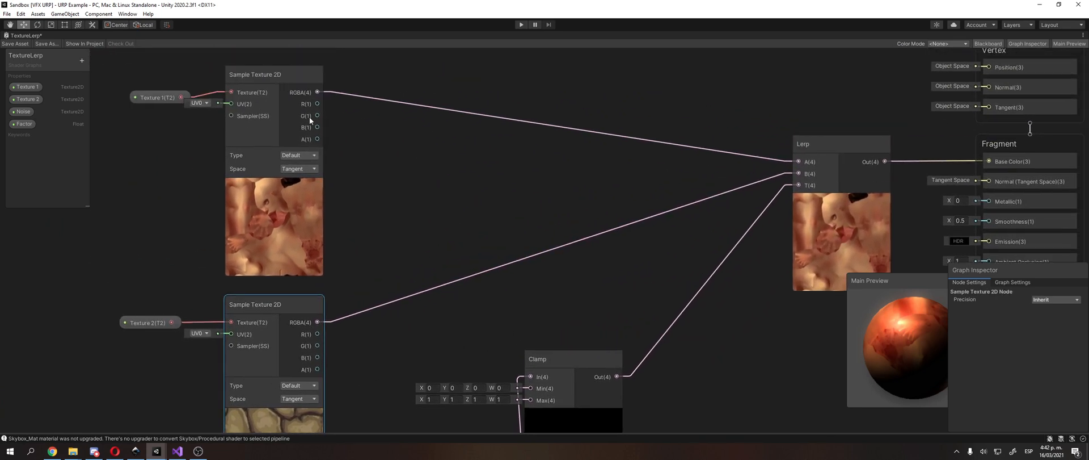
Step: Shift the Add node that combines Noise and Factor slightly downward
middle_click_drag(524, 291, 572, 163)
left_click_drag(609, 227, 660, 187)
middle_click_drag(671, 245, 682, 170)
left_click(556, 334)
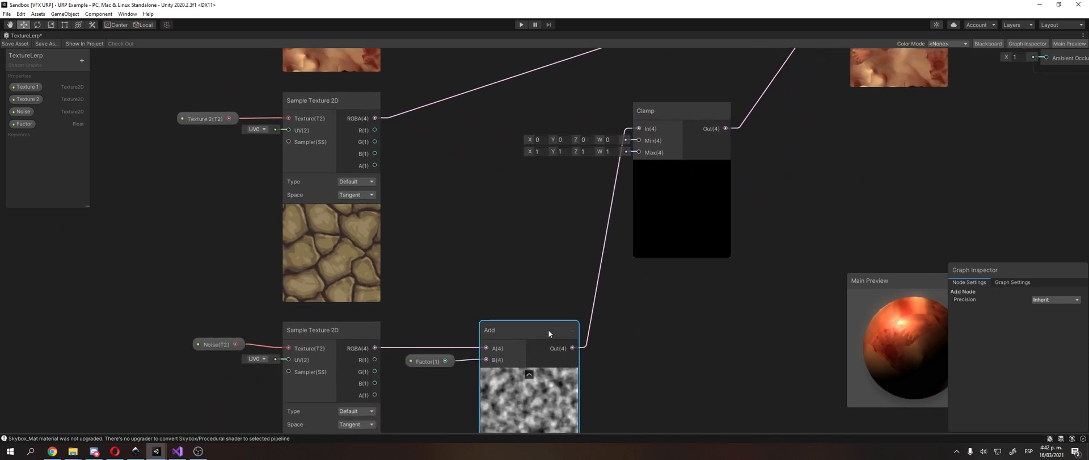
left_click_drag(498, 333, 496, 339)
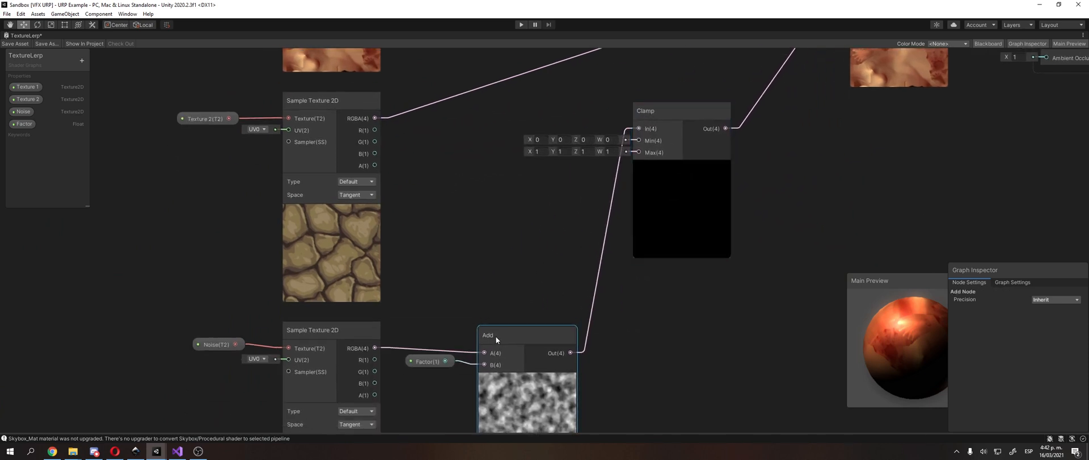
Step: Review the Factor's settings against the Clamp's Min and Max inputs, and shift the Clamp node slightly down and to the right
left_click(657, 135)
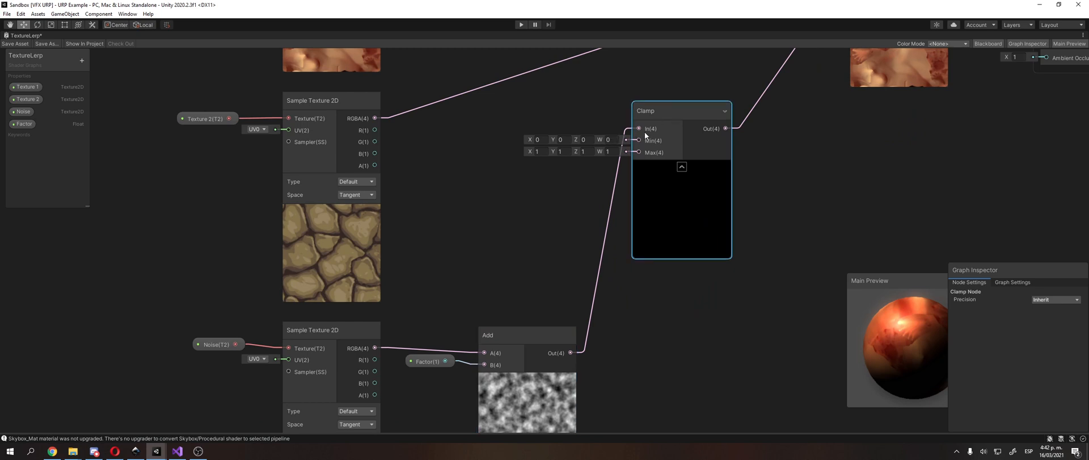
left_click(505, 303)
middle_click_drag(505, 304, 517, 283)
left_click(440, 342)
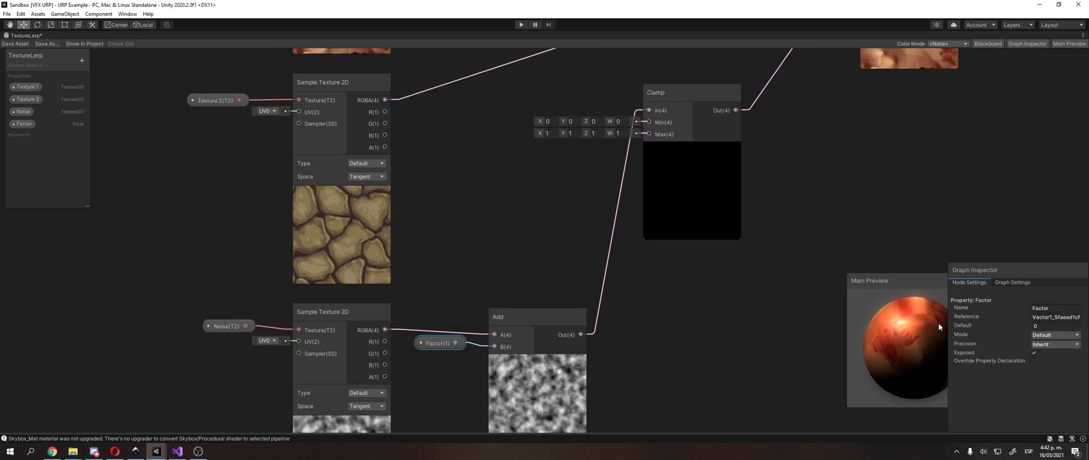
left_click(679, 98)
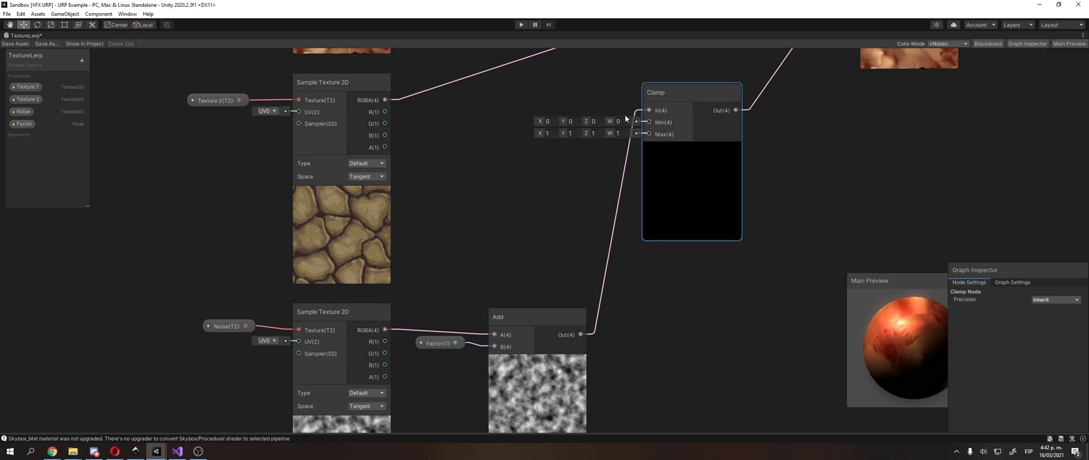
left_click(538, 145)
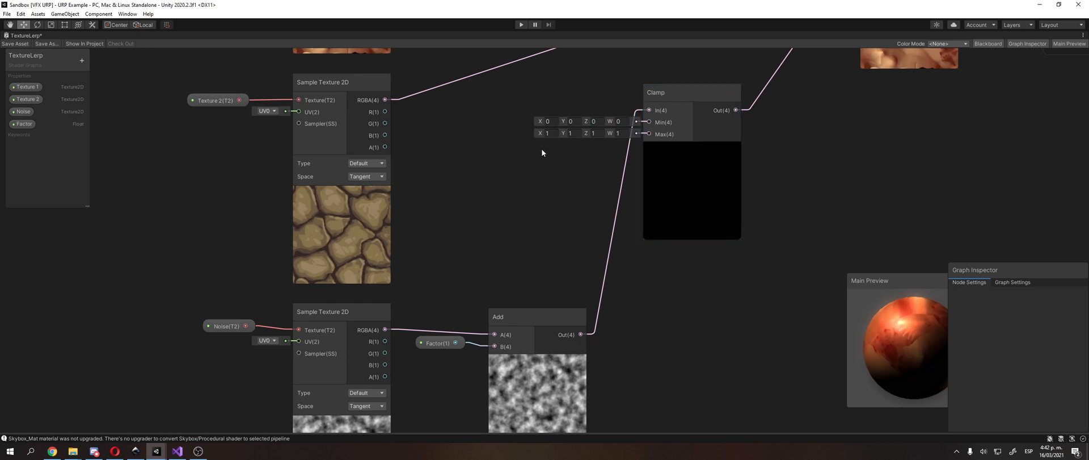
left_click_drag(679, 91, 701, 113)
middle_click_drag(680, 159, 664, 164)
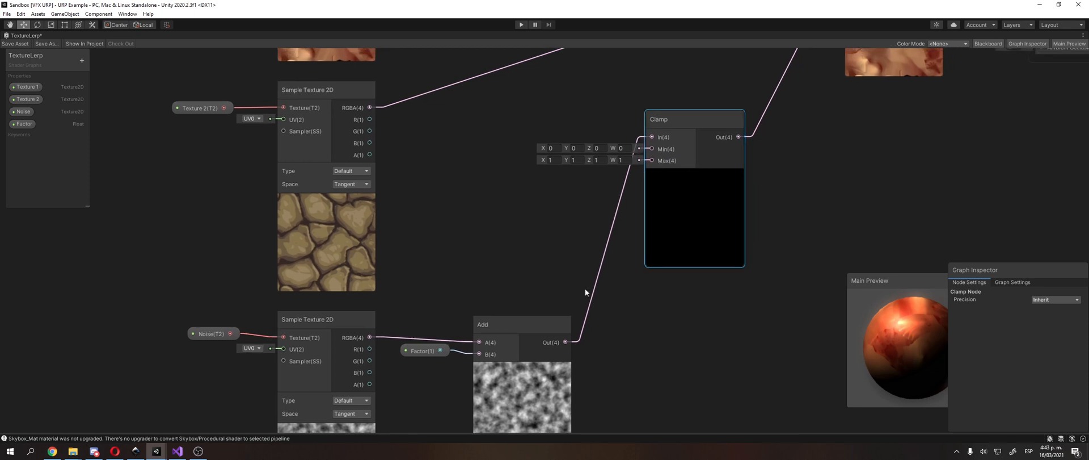
middle_click_drag(585, 289, 610, 226)
left_click(657, 260)
right_click(657, 259)
left_click(694, 267)
type("clamp")
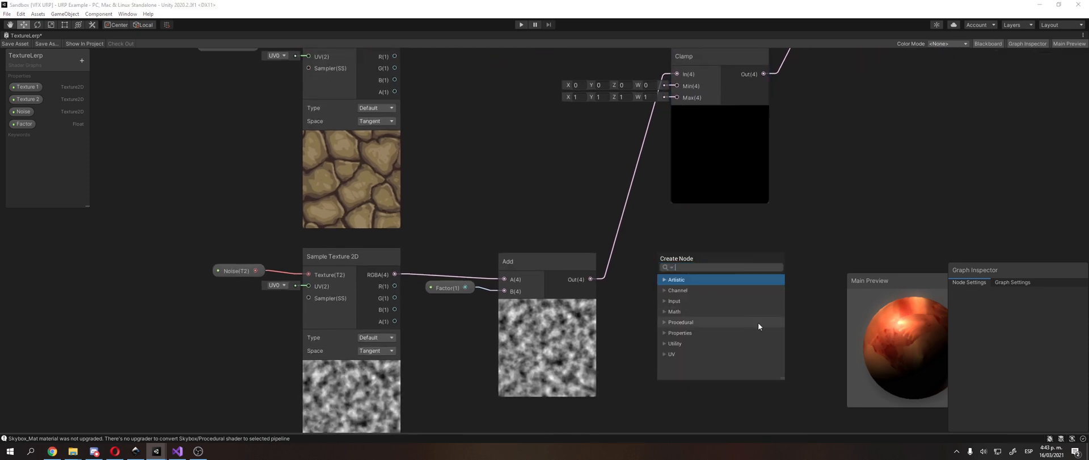
key("BackSpace")
key("BackSpace")
key("BackSpace")
key("BackSpace")
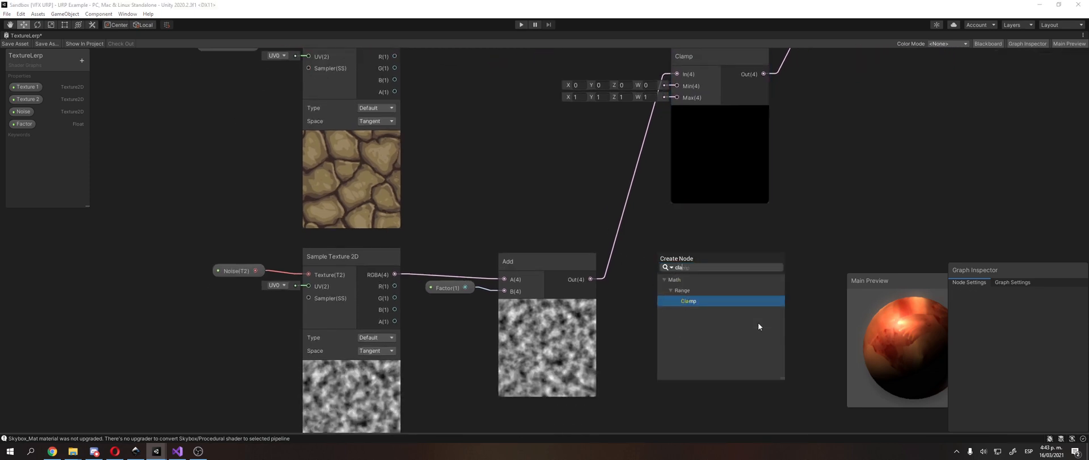
left_click(896, 129)
middle_click_drag(876, 128, 692, 292)
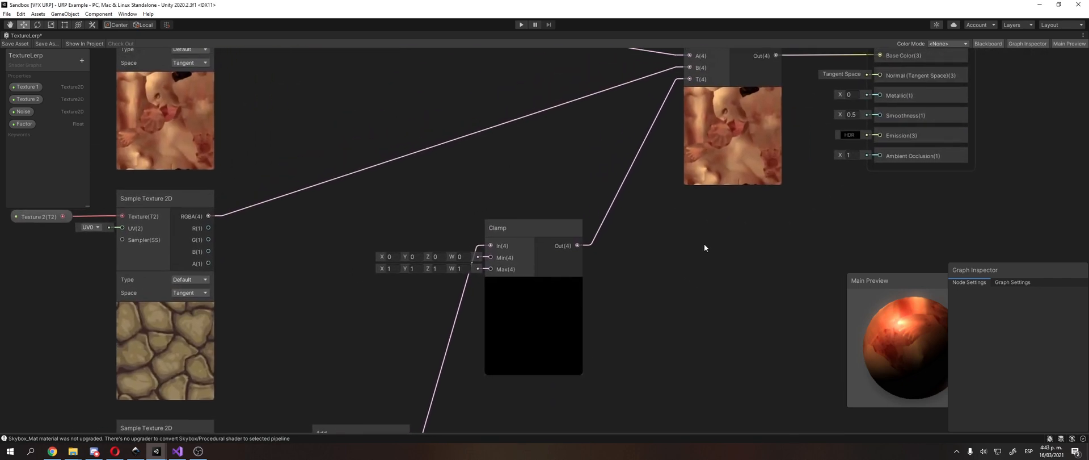
middle_click_drag(705, 243, 825, 136)
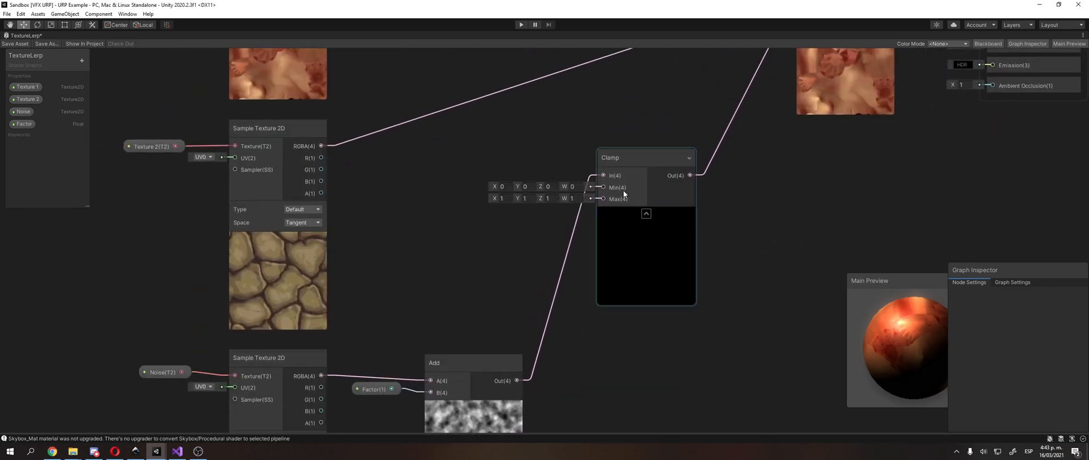
Step: Set the Factor property's default to 1 as a test, and restore it to 0
left_click(623, 189)
middle_click_drag(446, 280, 492, 195)
left_click(524, 258)
left_click_drag(523, 257, 511, 273)
left_click(440, 298)
left_click(1036, 326)
type("1")
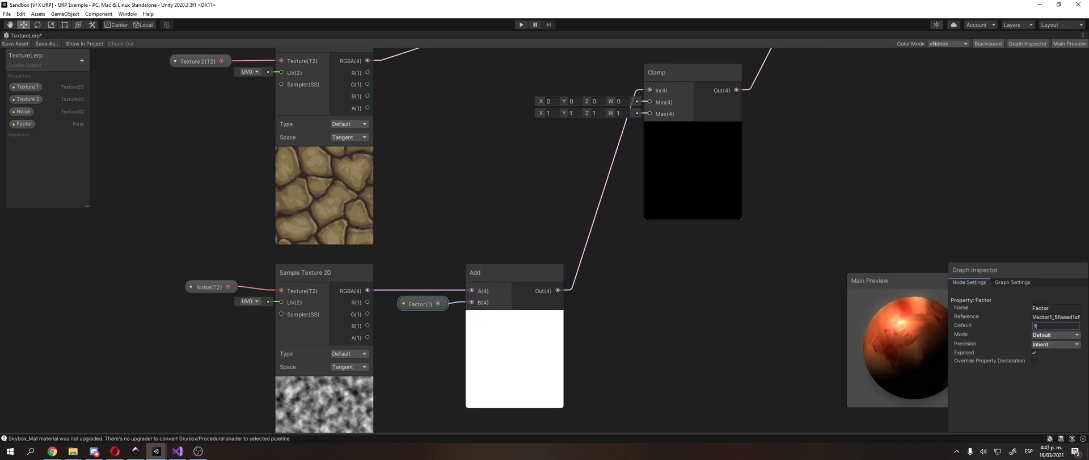
key("BackSpace")
type("0")
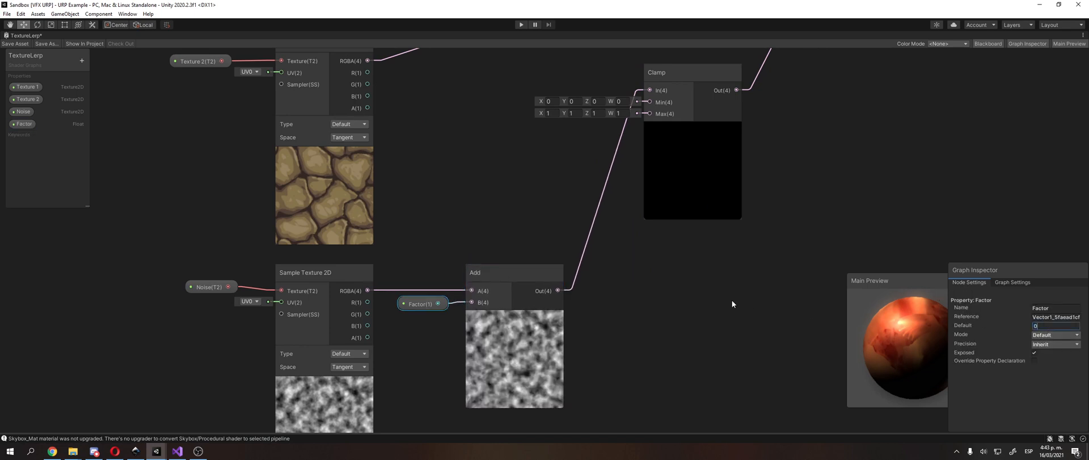
Step: Inspect the Add and Clamp nodes, and set the Factor property's default to 1
middle_click_drag(755, 289, 749, 319)
left_click(664, 183)
left_click(619, 208)
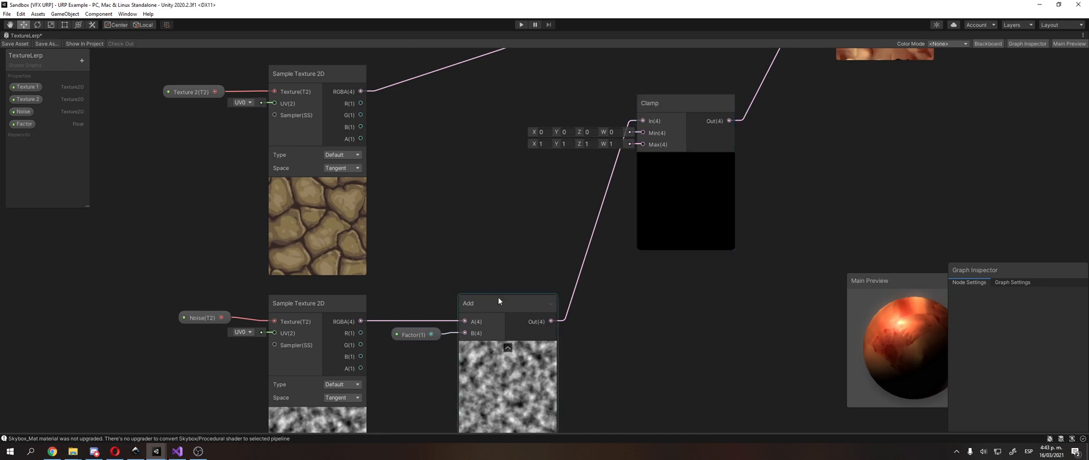
left_click(500, 299)
middle_click_drag(630, 317, 668, 315)
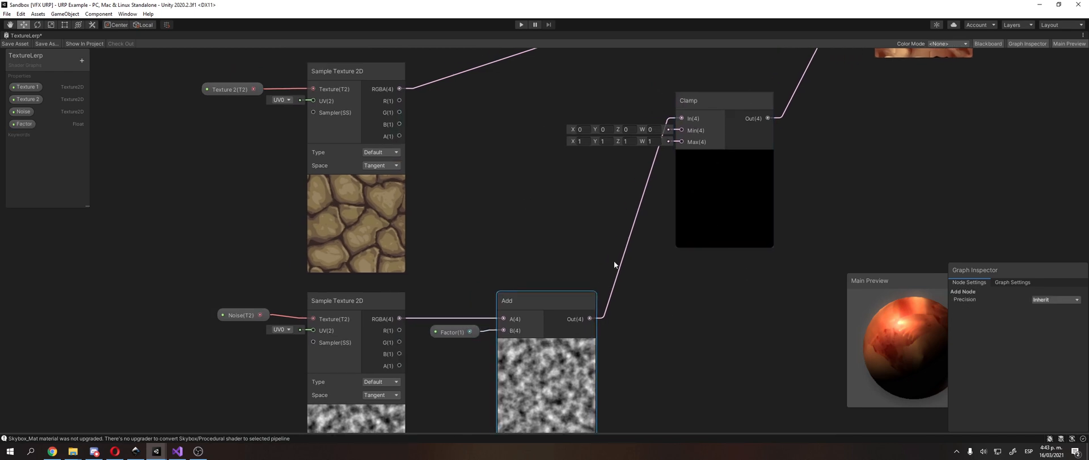
left_click(689, 219)
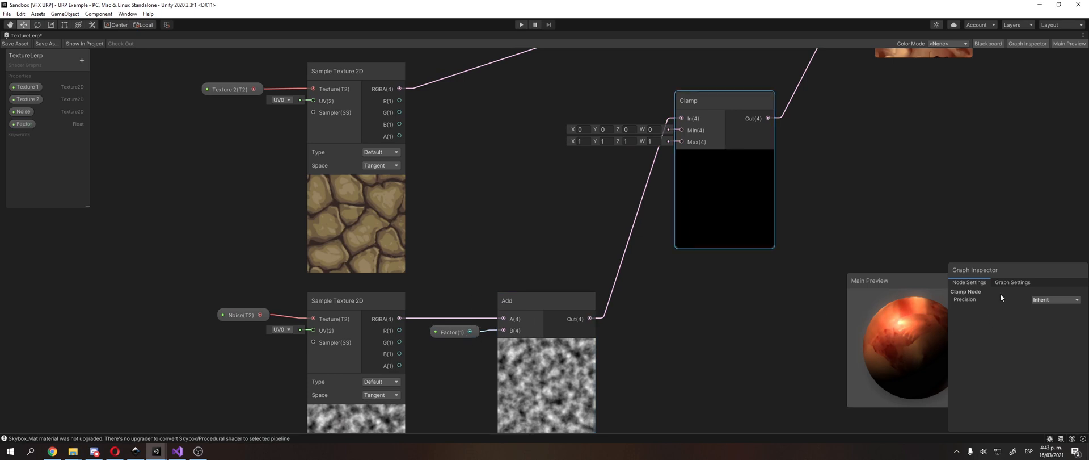
left_click(452, 331)
left_click(1055, 325)
type("1")
left_click(725, 157)
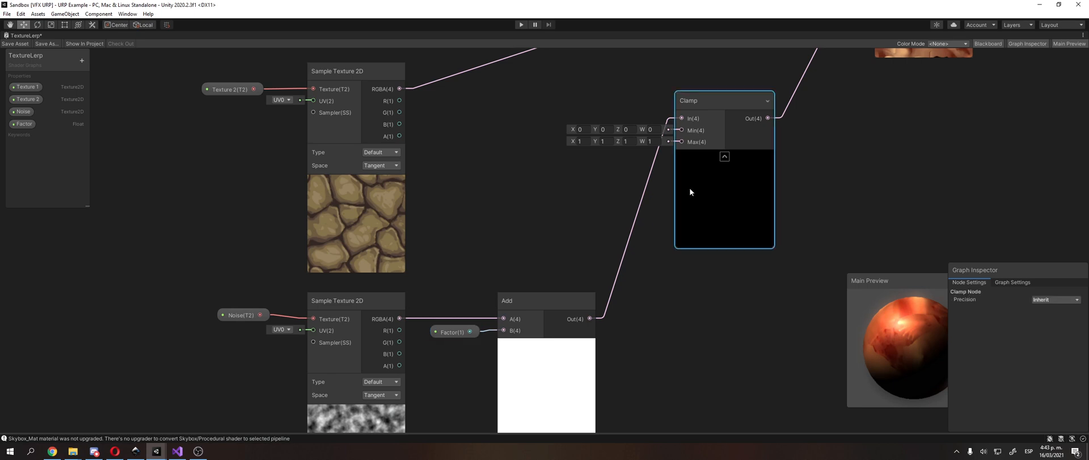
Step: Delete the connection between Add and Clamp, and reconnect Add's output to Clamp's In input
left_click(652, 180)
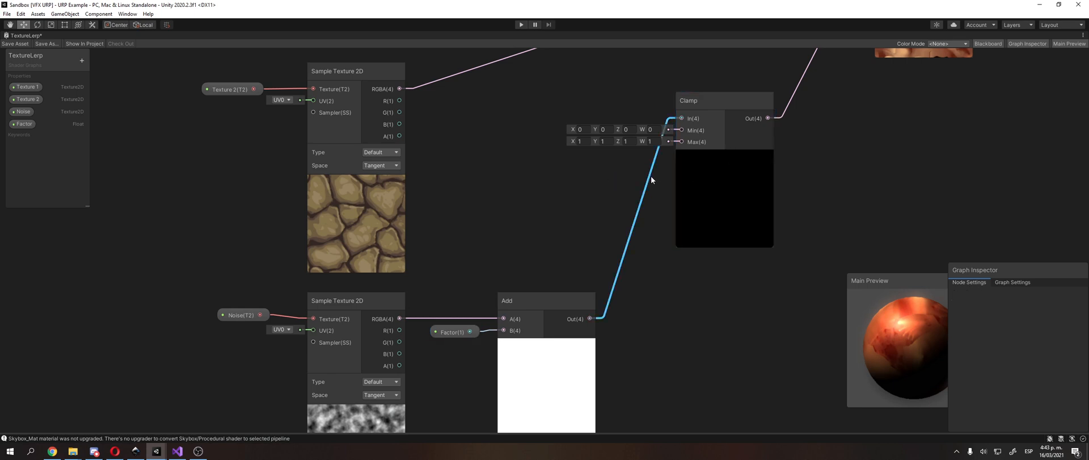
key("Delete")
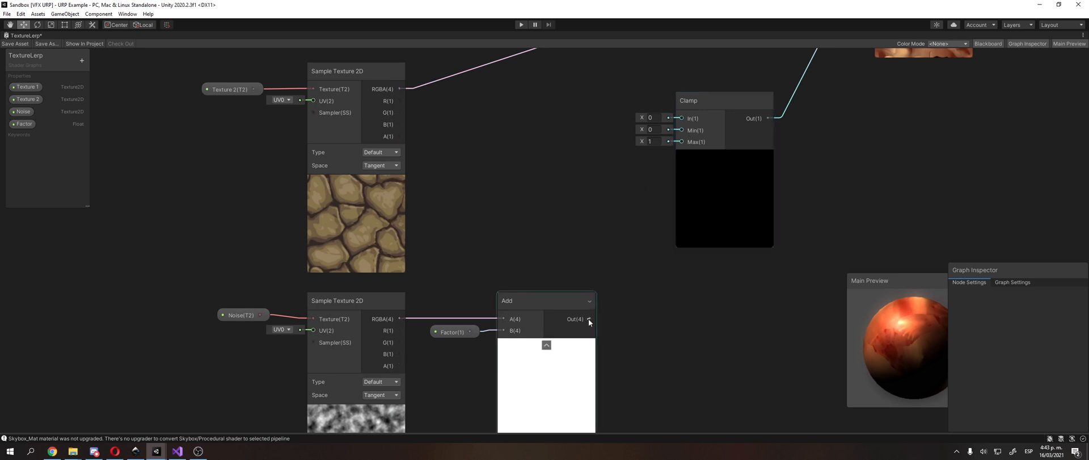
left_click_drag(590, 319, 676, 137)
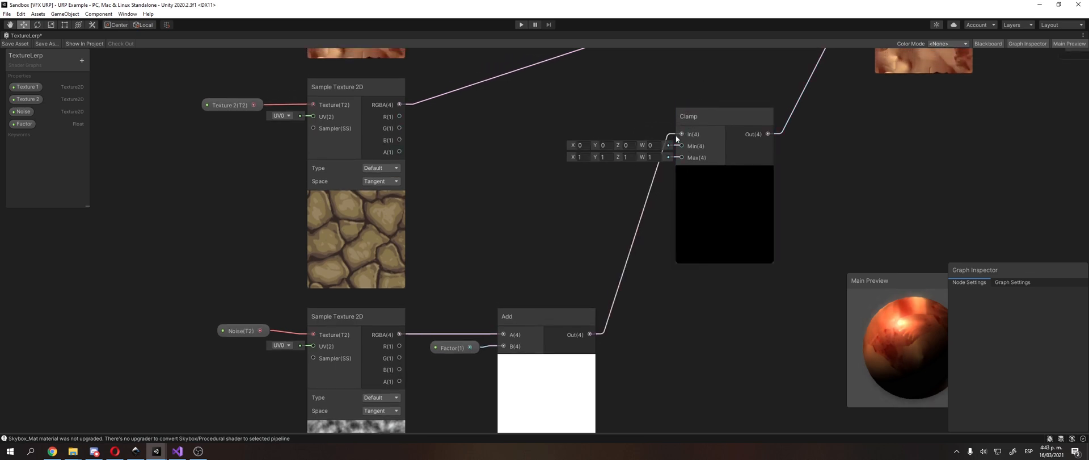
Step: Set the X component of Clamp's Min to 1 as a test, and restore it to 0
left_click(652, 157)
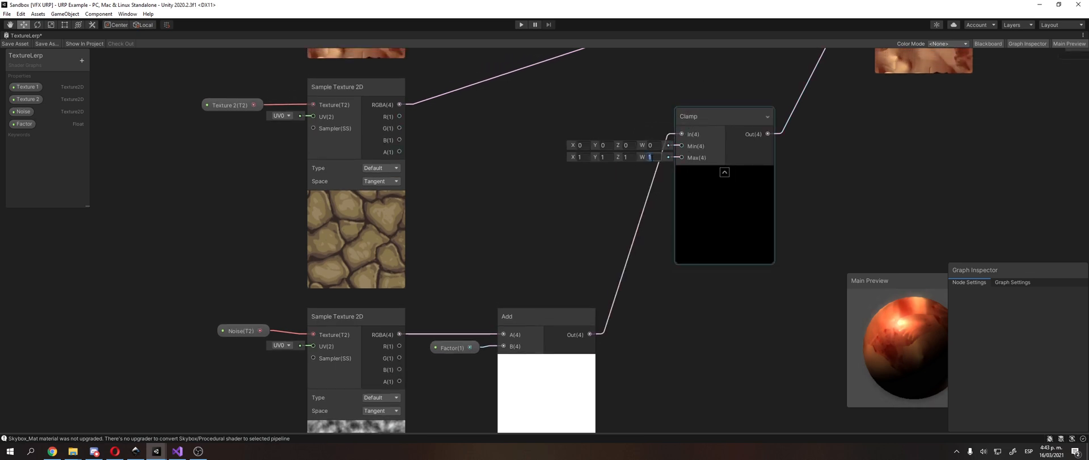
left_click(630, 146)
left_click(608, 146)
left_click(585, 146)
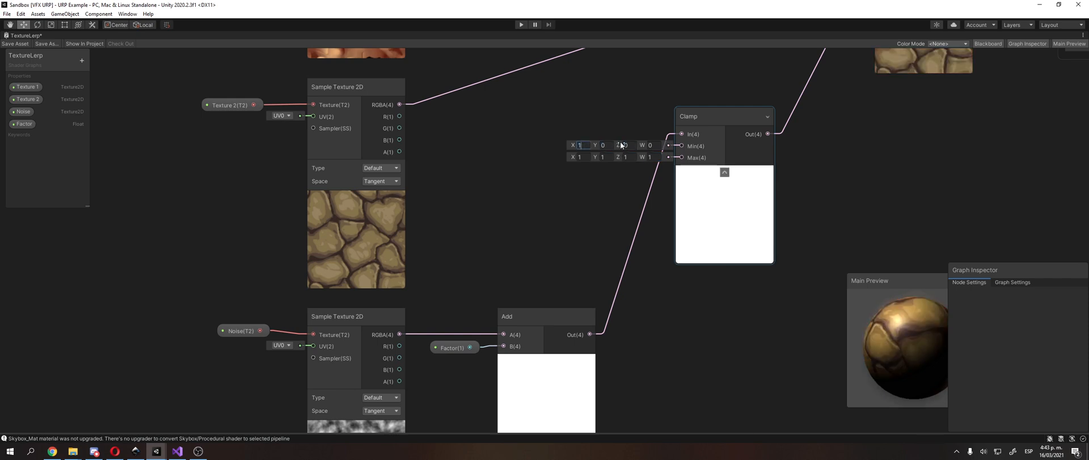
key("BackSpace")
left_click(537, 161)
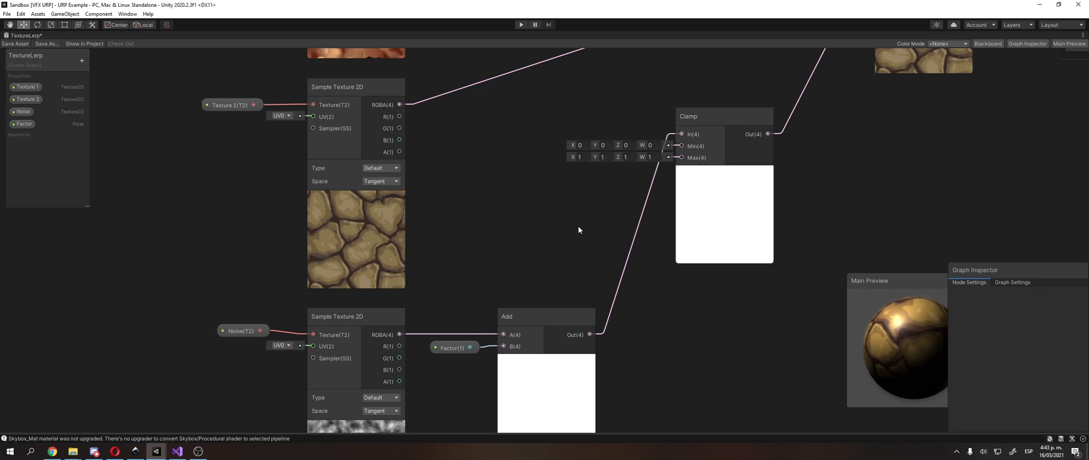
Step: Set the Factor property's default to 0 to test it through the Clamp node
middle_click_drag(579, 227, 587, 207)
left_click(486, 328)
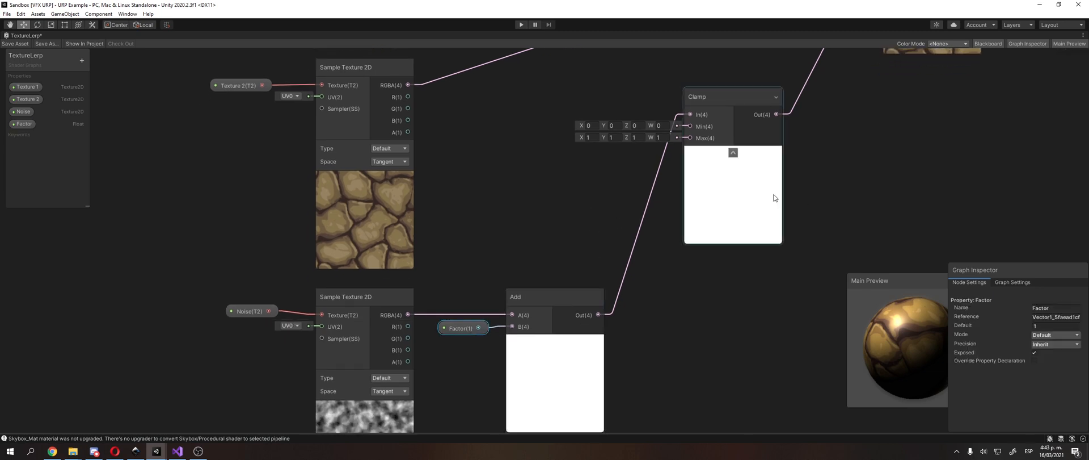
left_click(1050, 326)
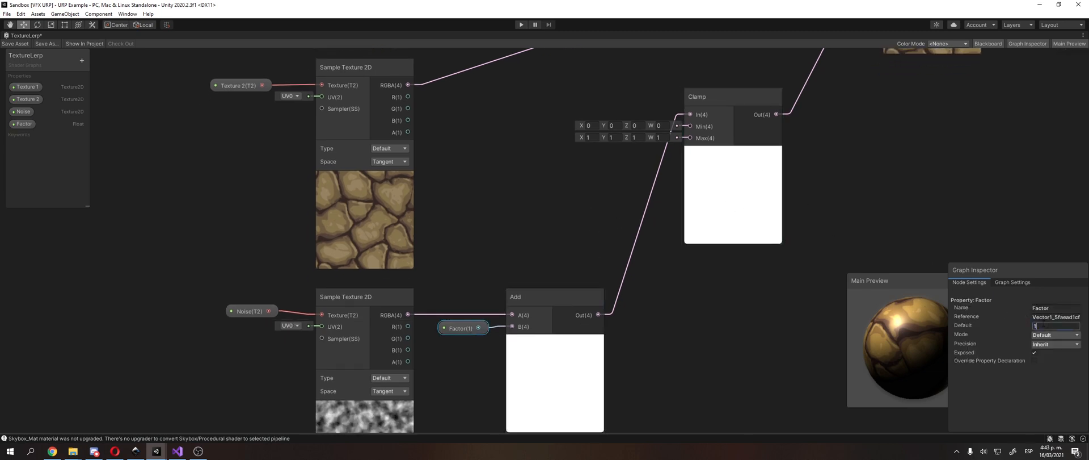
type("0")
key("BackSpace")
type("10")
Step: Switch the Factor's default to 1 and back to 0, comparing the Clamp and Lerp previews
middle_click_drag(766, 197, 635, 320)
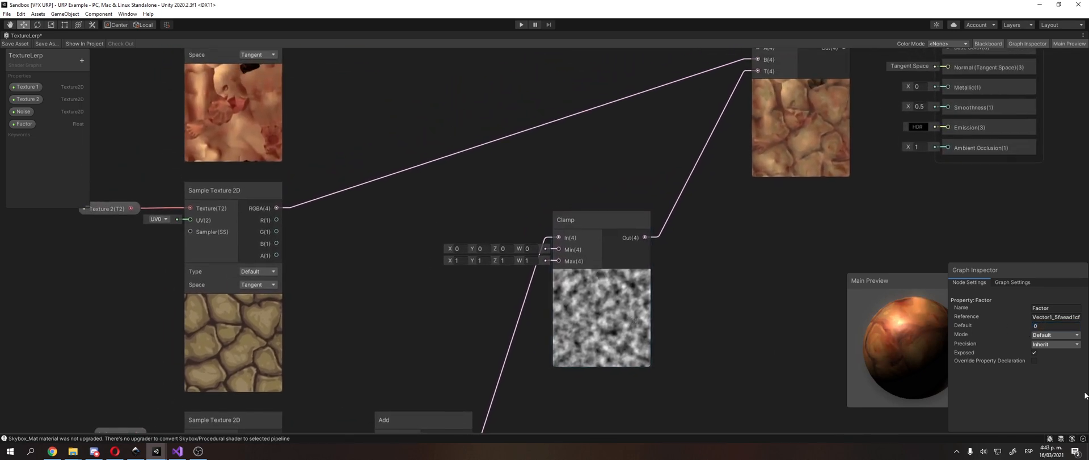
left_click(1052, 325)
type("1")
middle_click_drag(771, 130, 867, 88)
left_click(1051, 325)
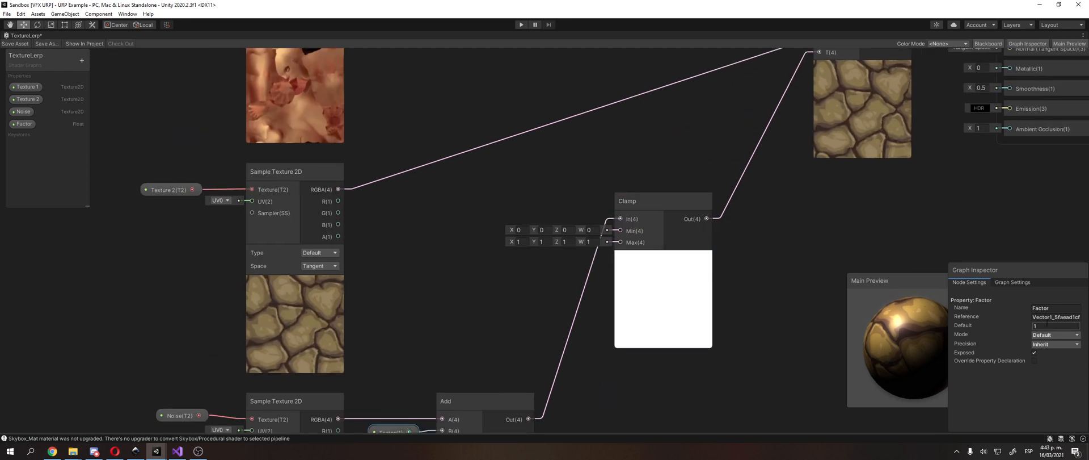
type("0")
Step: Examine the Lerp node's blended preview, and trace its inputs through Clamp, Add, Factor and the texture samples
middle_click_drag(759, 173, 671, 215)
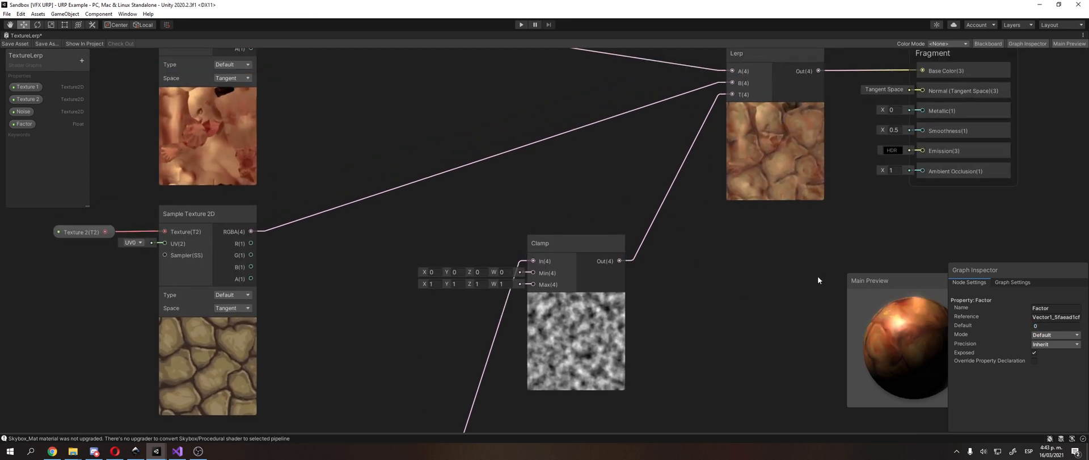
middle_click_drag(733, 192, 722, 234)
left_click(789, 190)
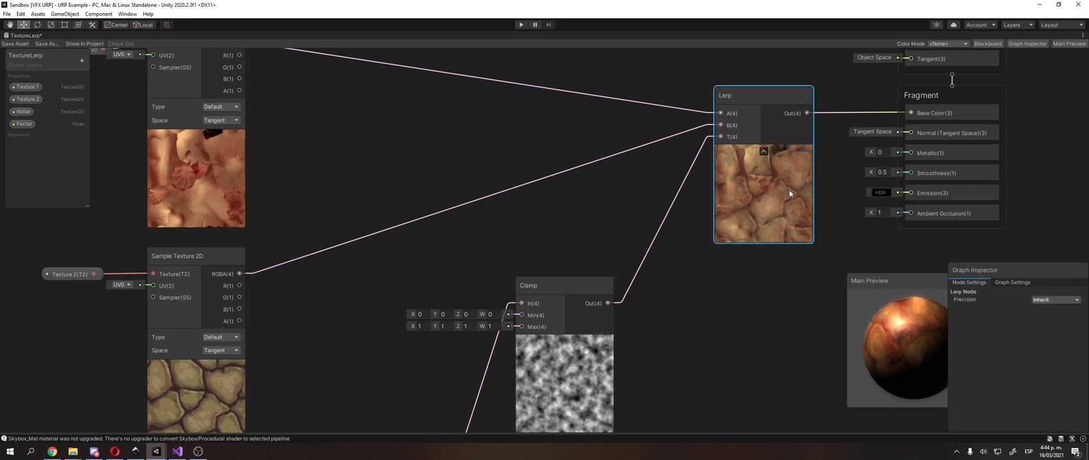
middle_click_drag(746, 264, 832, 120)
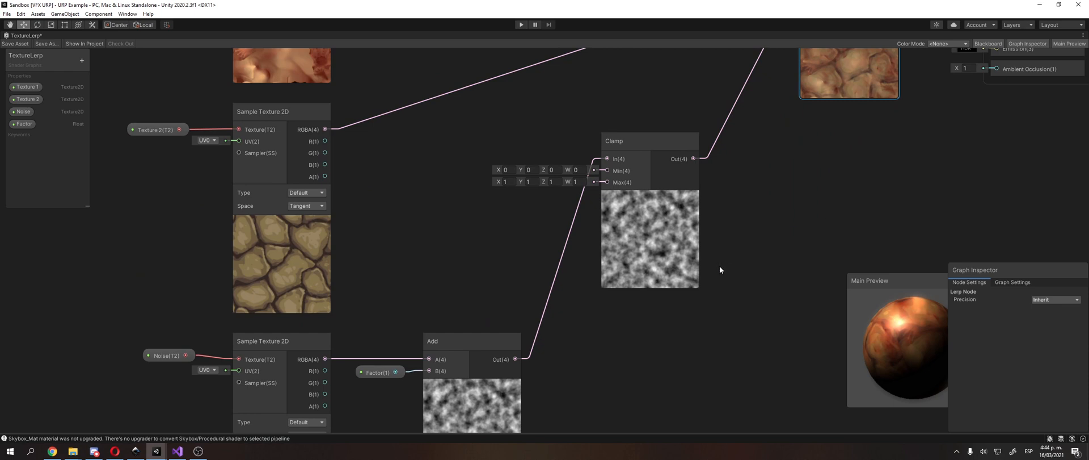
middle_click_drag(637, 279, 677, 215)
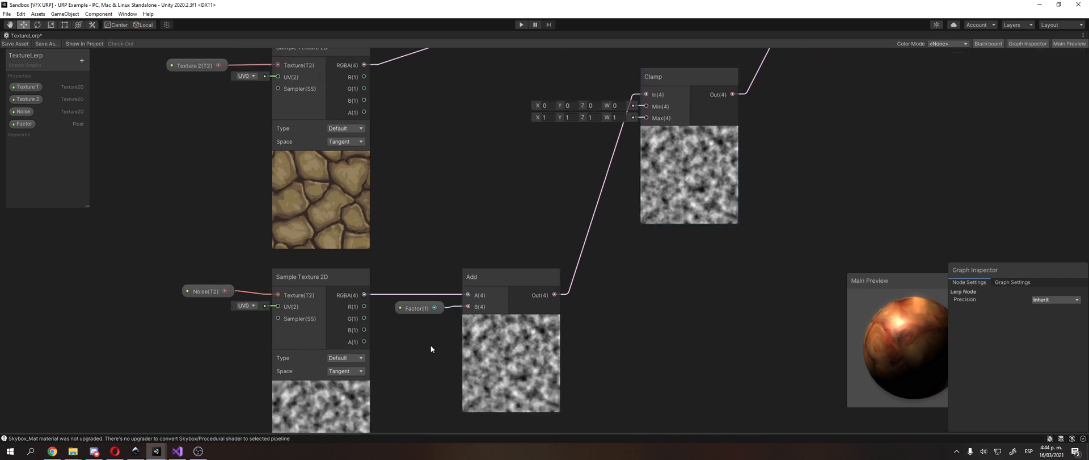
left_click(428, 314)
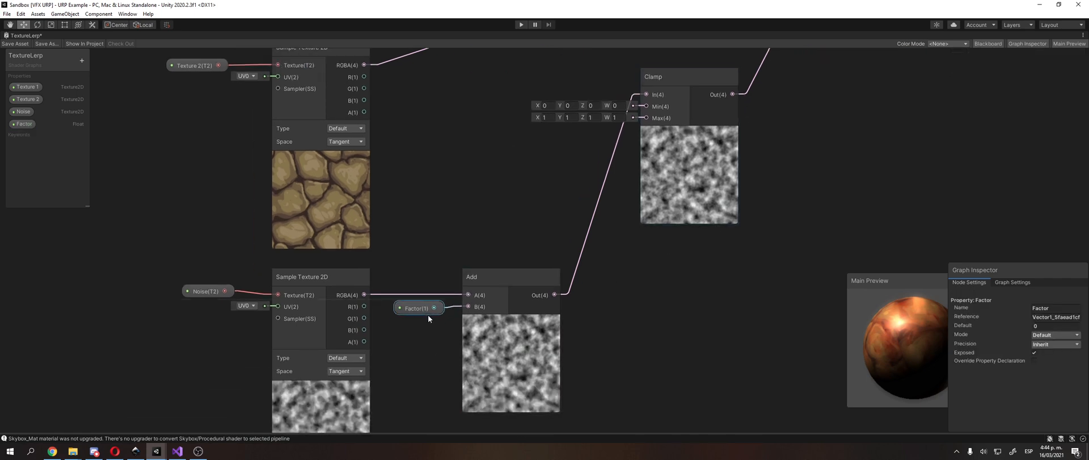
middle_click_drag(417, 247, 455, 374)
left_click(358, 114)
middle_click_drag(358, 114, 360, 155)
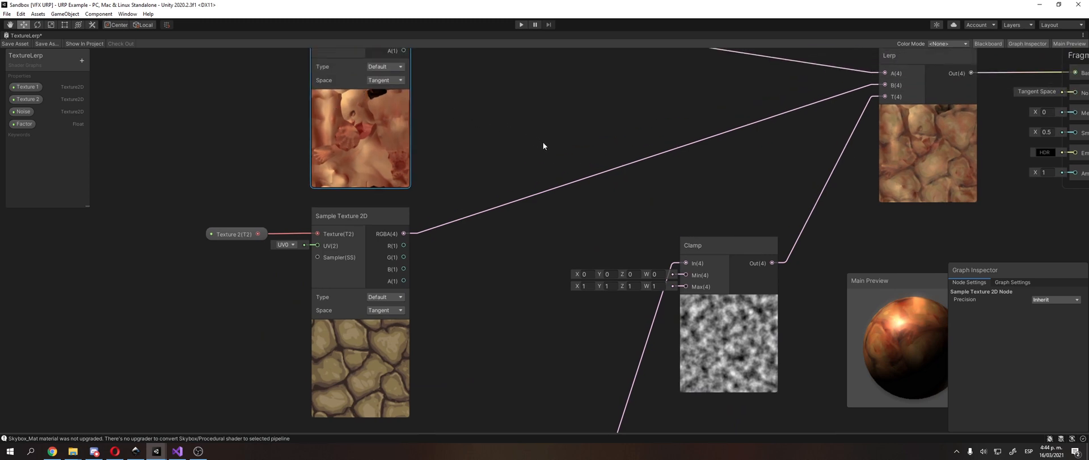
middle_click_drag(555, 159, 567, 43)
middle_click_drag(481, 225, 467, 257)
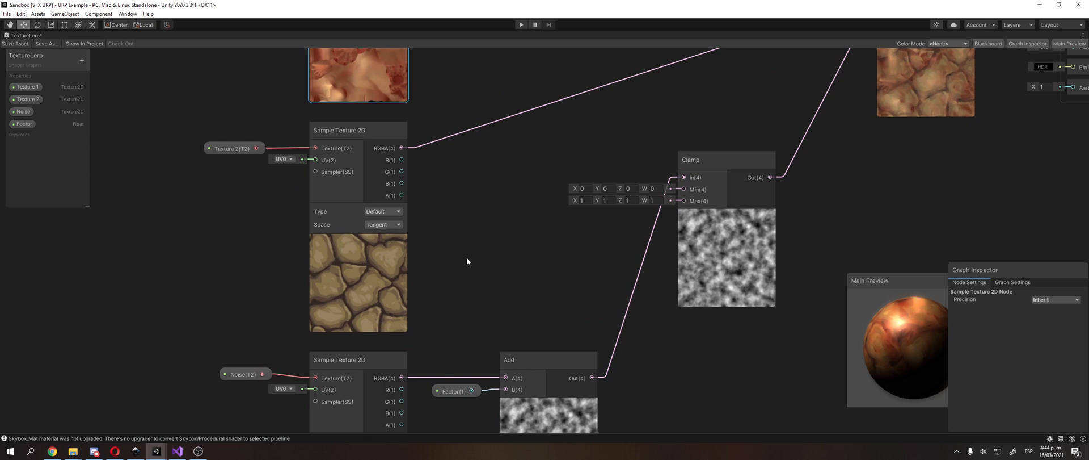
Step: Set the Factor property's default to -1
left_click(473, 394)
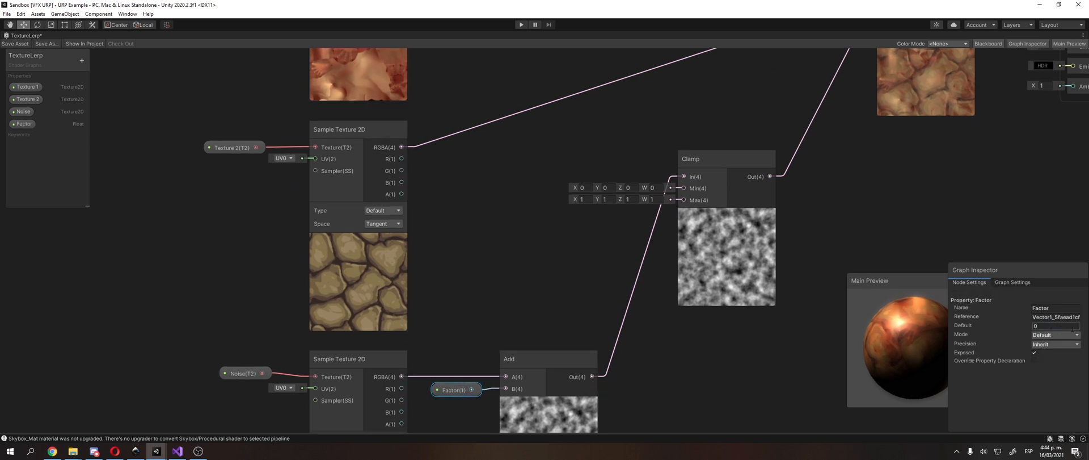
type("-1")
middle_click_drag(518, 291, 536, 220)
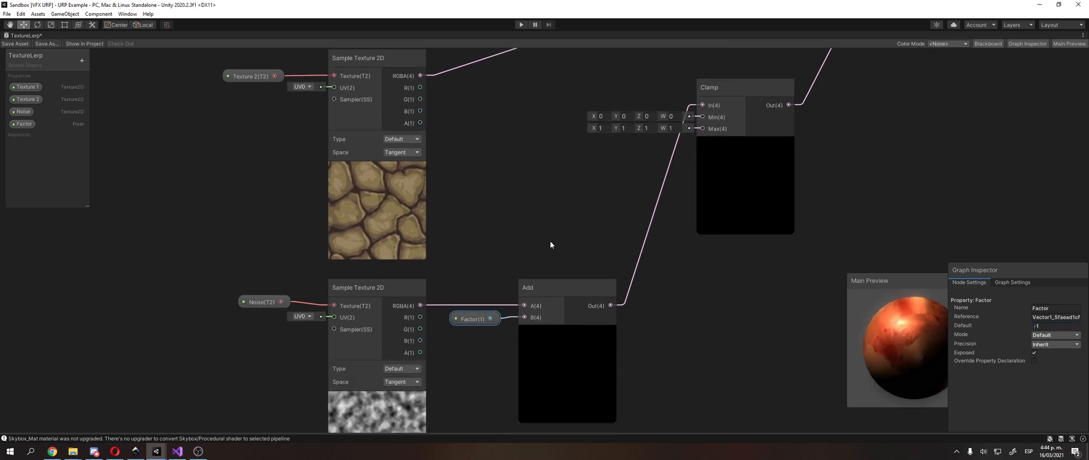
Step: Switch to Inkscape and examine the NOISE image beside the Factor square in the diagram
left_click(135, 451)
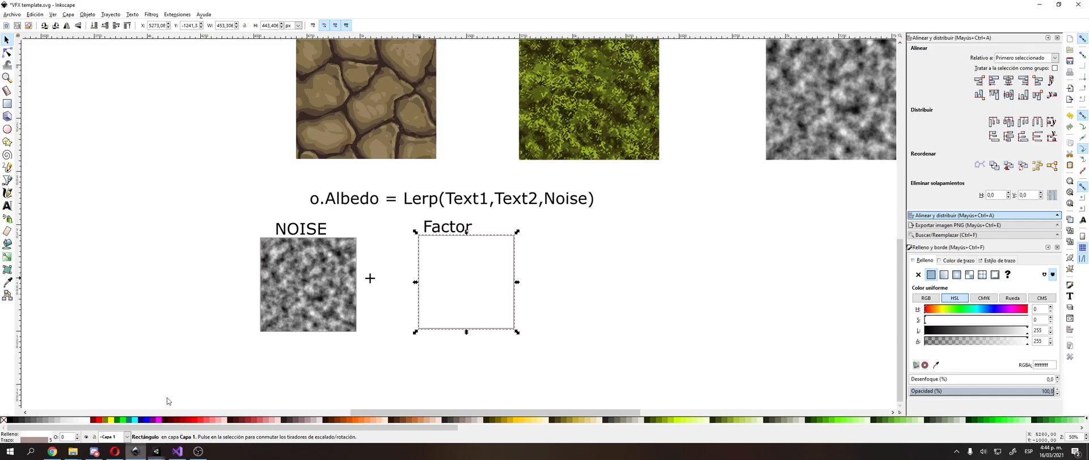
middle_click_drag(361, 260, 392, 268)
left_click_drag(352, 292, 375, 282)
scroll(347, 304, "up", 3, "ctrl")
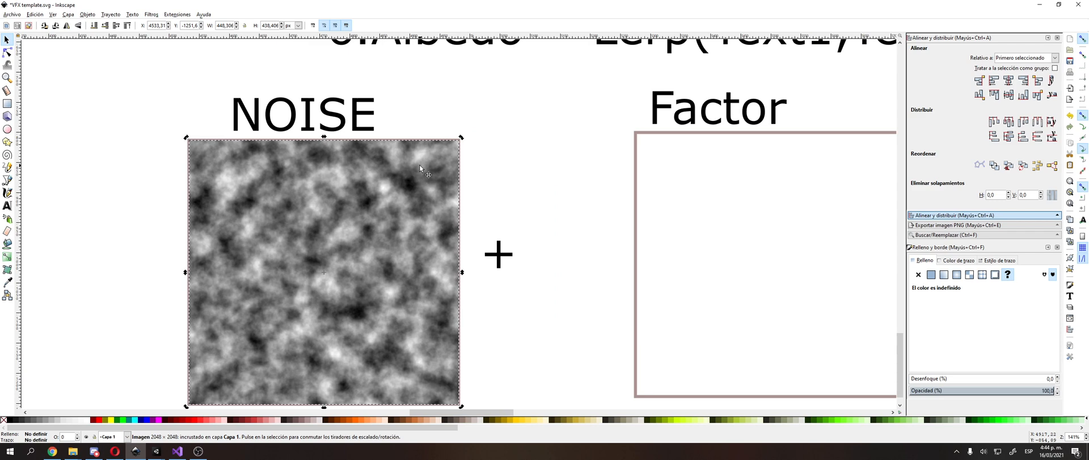
Step: Return to Unity and test the Factor's default at 0 and 1, ending with -1
key("alt+Tab")
middle_click_drag(539, 284, 552, 240)
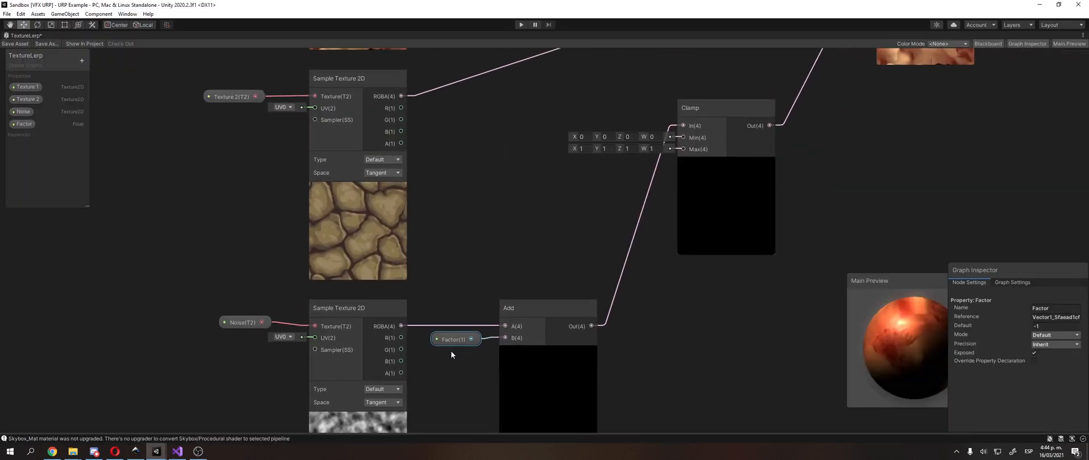
middle_click_drag(775, 268, 624, 404)
left_click(1056, 325)
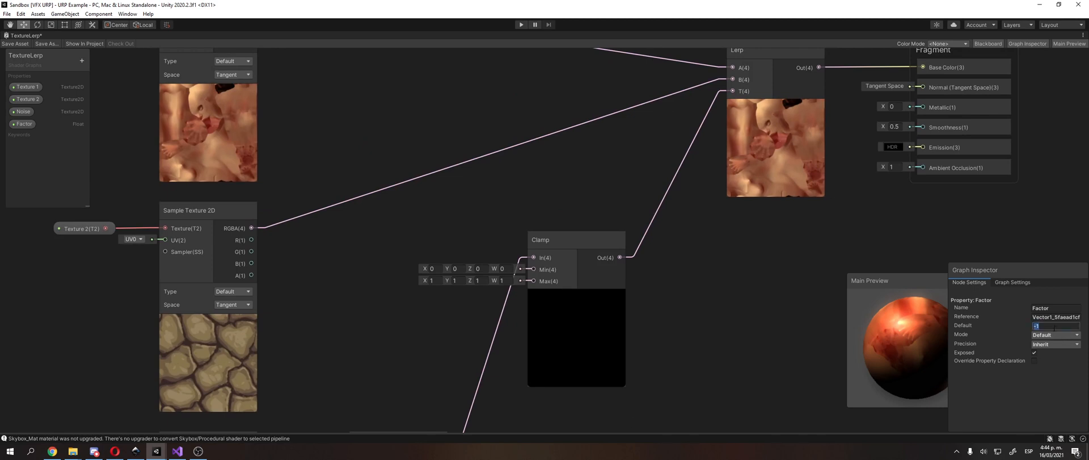
type("1")
key("BackSpace")
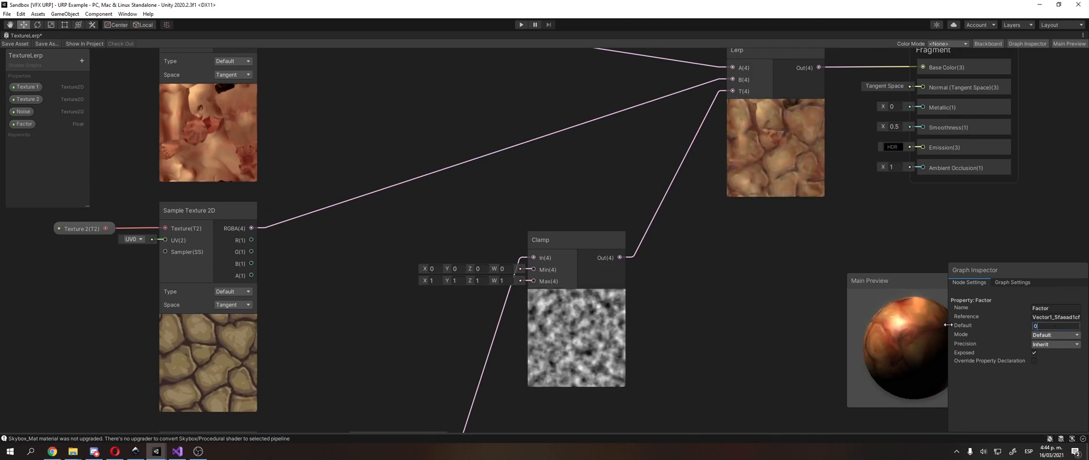
type("1")
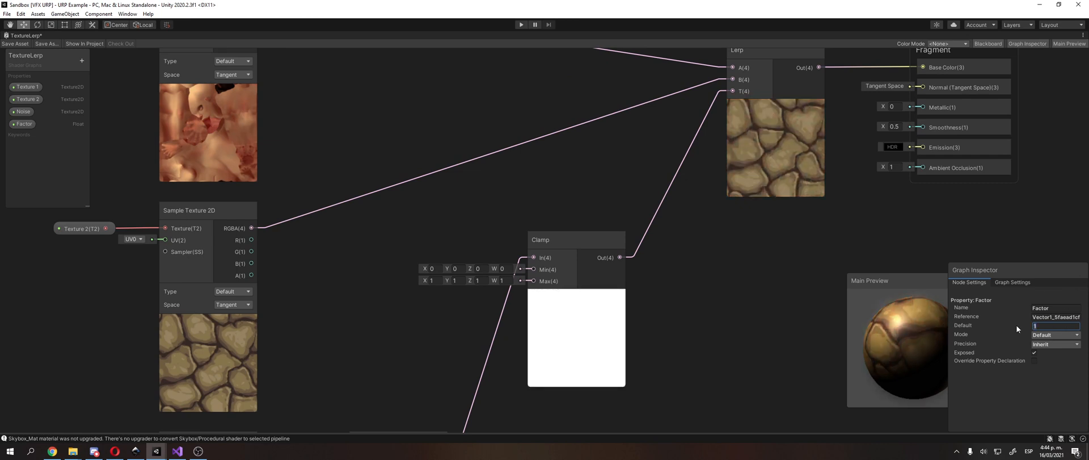
type("-")
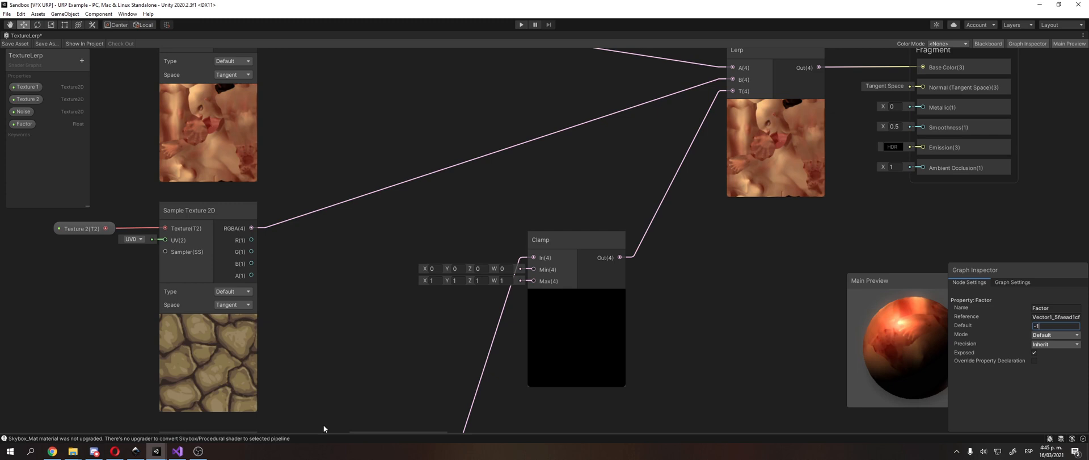
Step: Switch to Inkscape and draw a horizontal rectangle about 831 by 115 px in an empty area of the canvas, leaving it selected
left_click(135, 451)
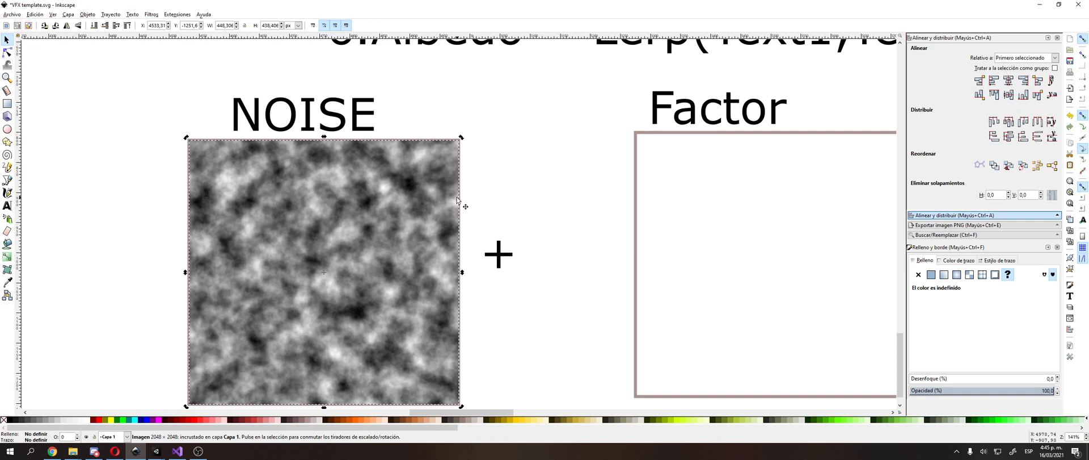
middle_click_drag(413, 244, 493, 452)
scroll(429, 196, "down", 2, "ctrl")
middle_click_drag(429, 195, 543, 457)
middle_click_drag(431, 103, 391, 303)
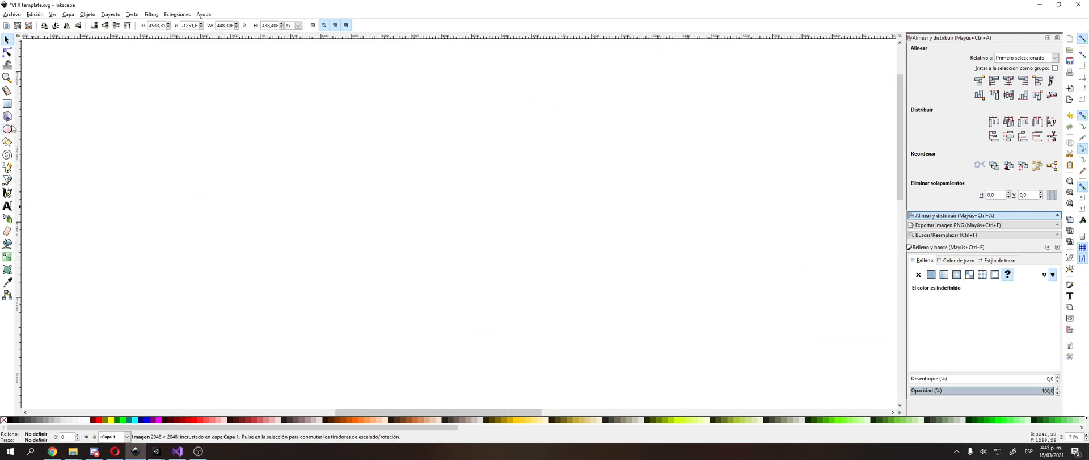
left_click(7, 104)
left_click_drag(318, 87, 508, 122)
key("s")
middle_click_drag(381, 134, 407, 220)
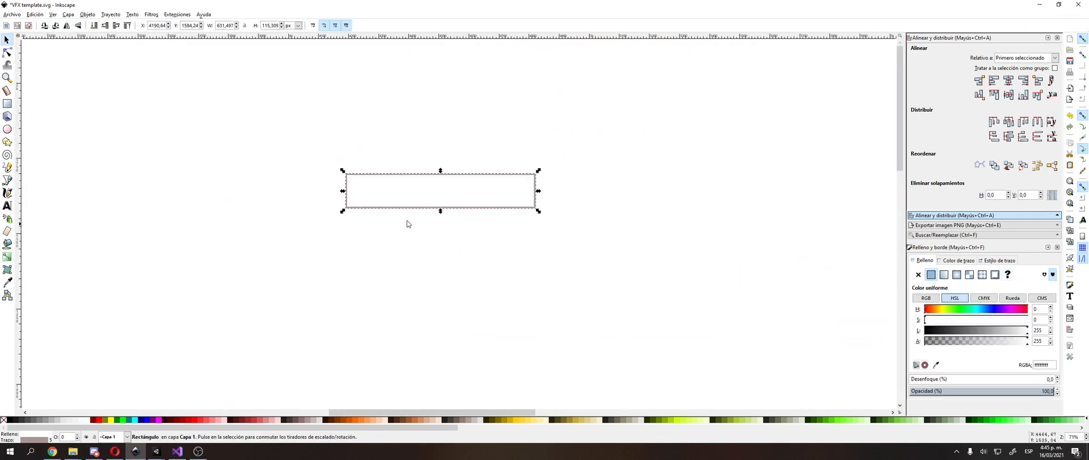
left_click(336, 179)
scroll(334, 172, "up", 2, "ctrl")
middle_click_drag(219, 164, 138, 189)
left_click(335, 211)
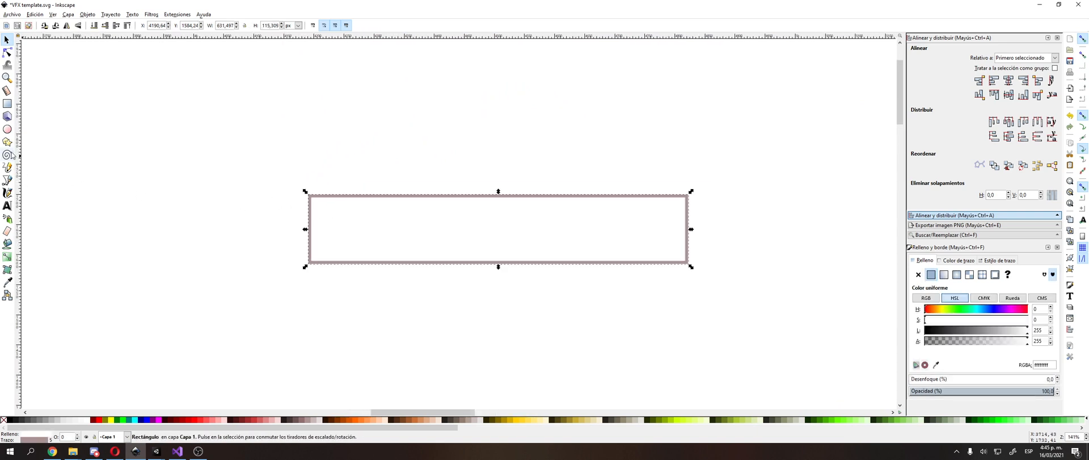
left_click(7, 205)
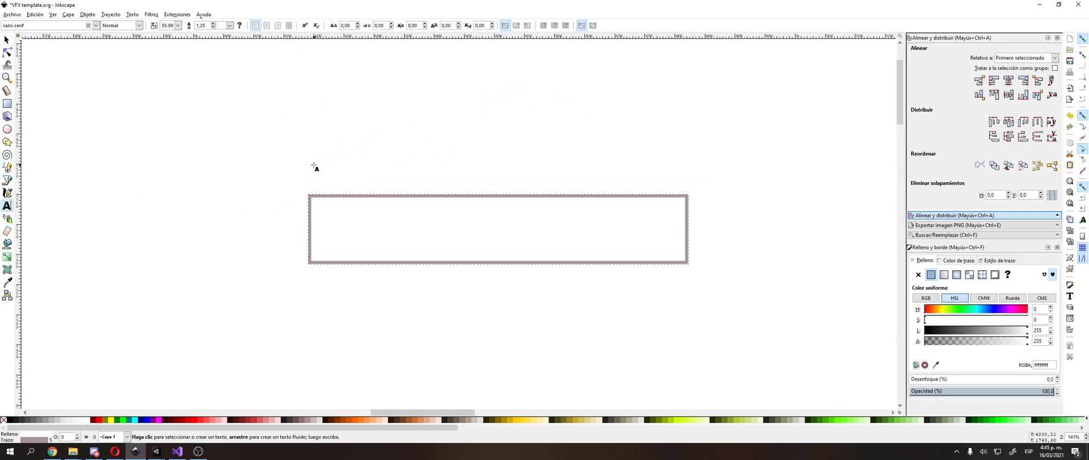
left_click(314, 169)
left_click(301, 173)
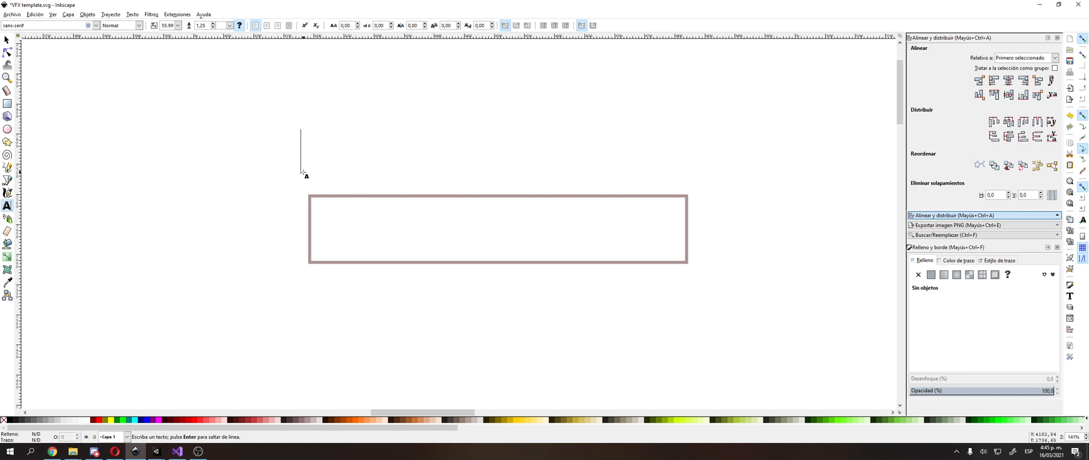
type("-")
key("F1")
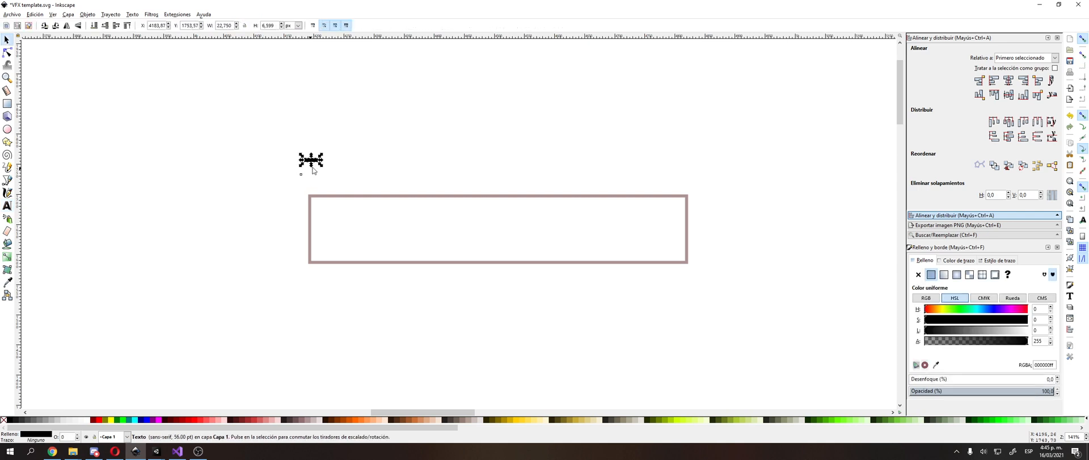
key("Escape")
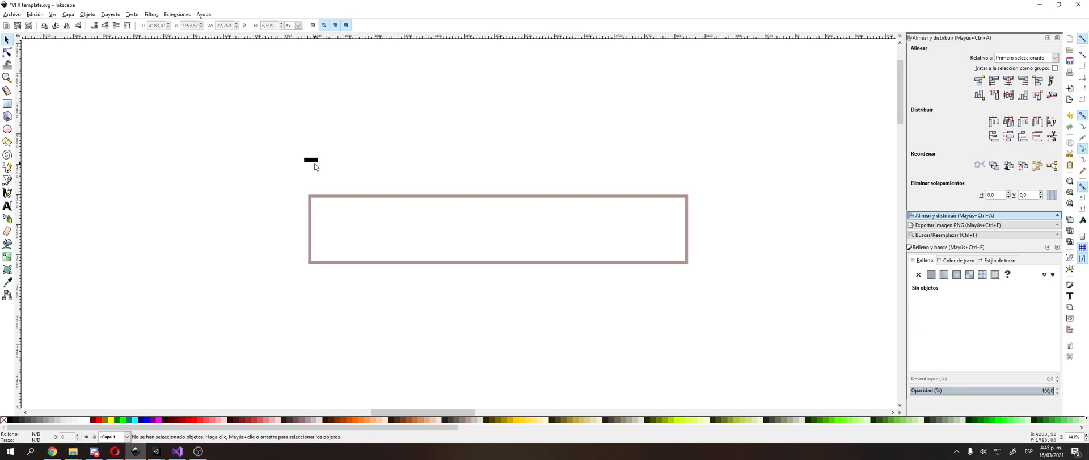
left_click(313, 160)
key("Delete")
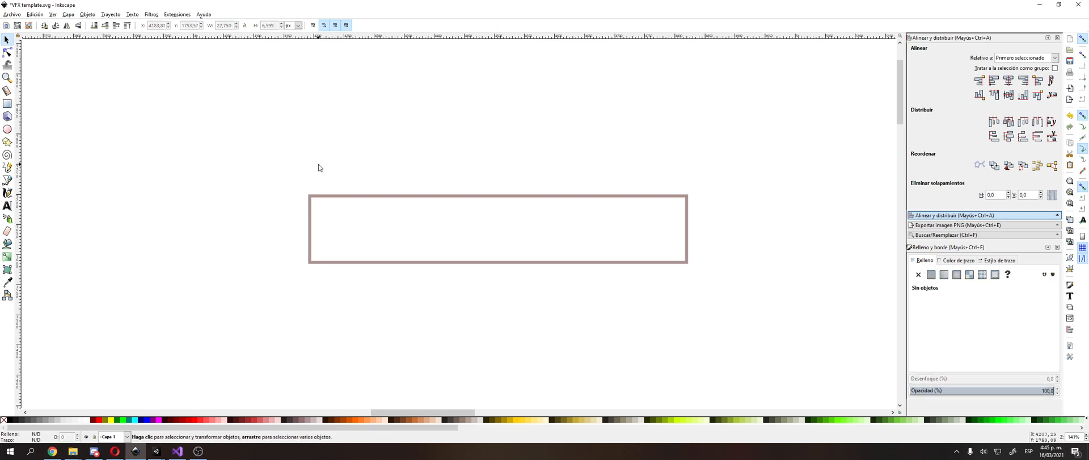
Step: Add a text label "2v" above the left end of the rectangle
left_click(6, 205)
left_click(283, 168)
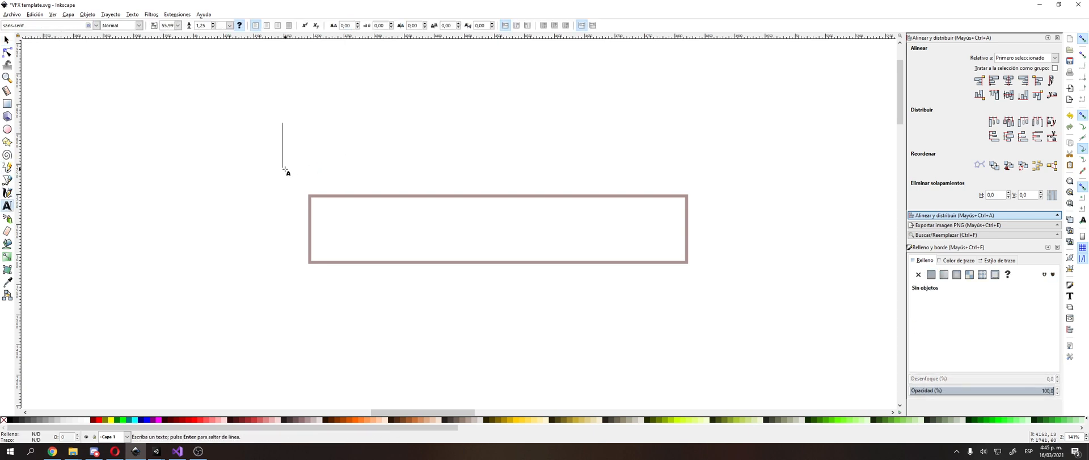
type("2v")
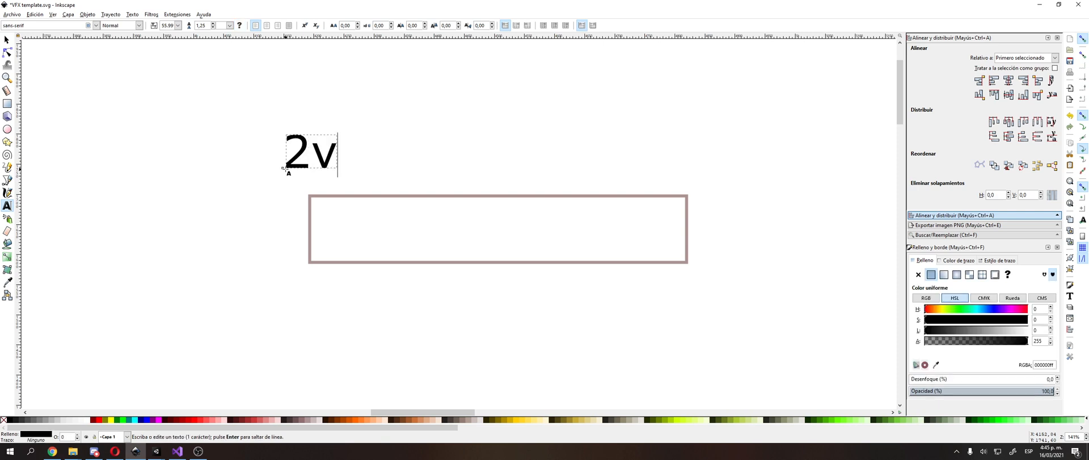
Step: Duplicate the 2v label, place the copy above the rectangle's right end and change its text to "5v"
key("F1")
key("ctrl+d")
left_click_drag(301, 153, 675, 145)
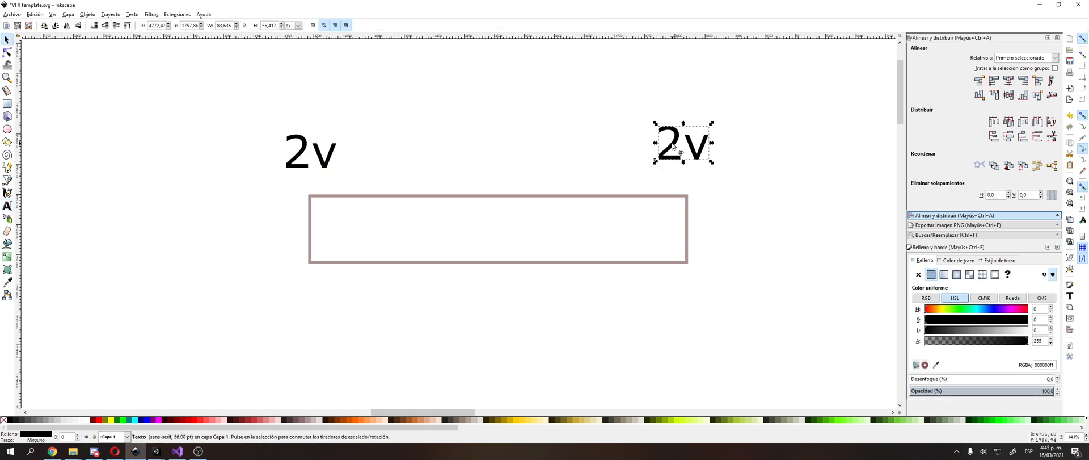
double_click(676, 143)
key("BackSpace")
type("5")
key("F1")
Step: Fill the rectangle with light green
left_click(572, 245)
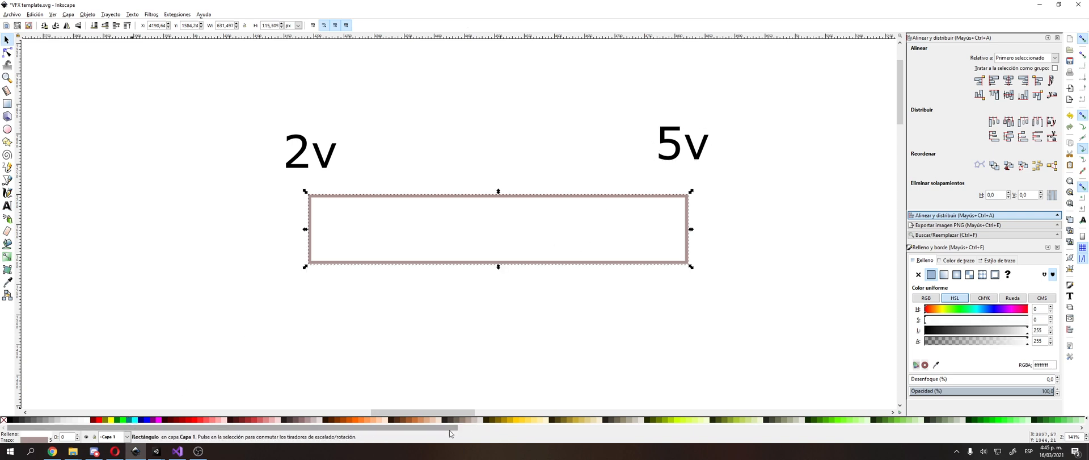
left_click_drag(448, 428, 589, 430)
left_click(674, 420)
Step: Duplicate the green rectangle, place the copy below it and widen the copy to about 1427 px
scroll(485, 292, "down", 1, "ctrl")
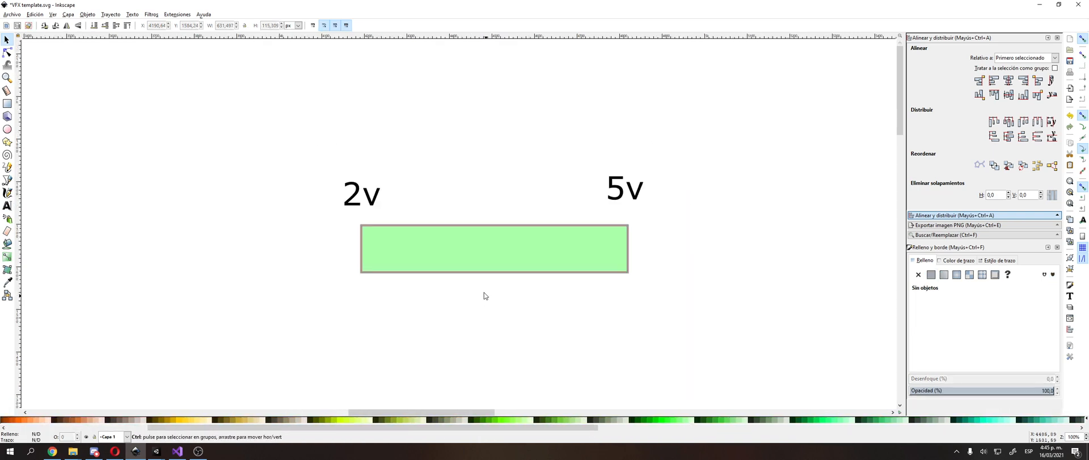
scroll(620, 217, "down", 1, "ctrl")
key("ctrl+d")
left_click_drag(643, 204, 519, 297)
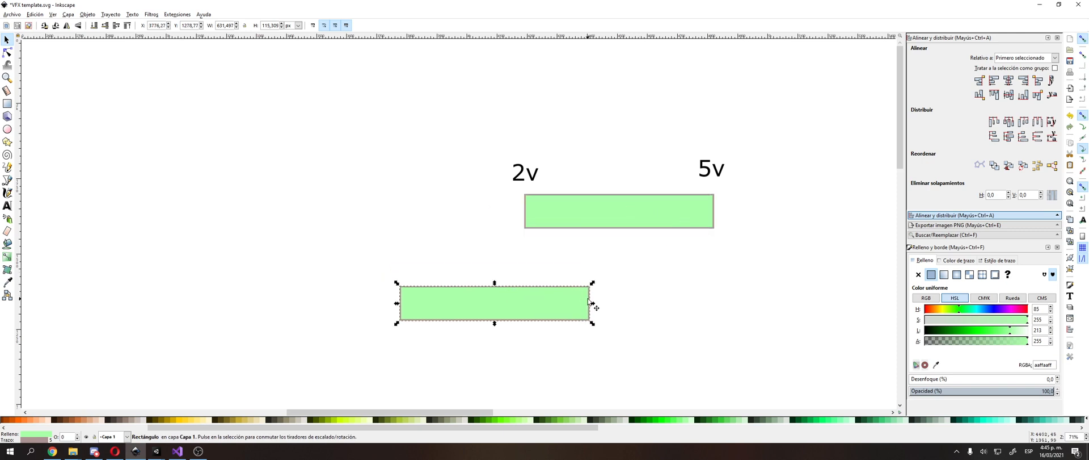
left_click_drag(593, 302, 831, 300)
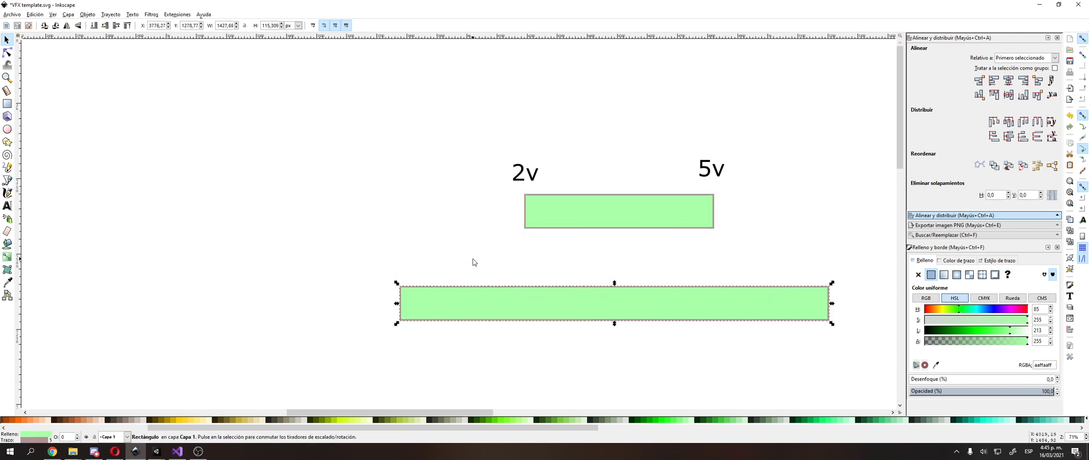
Step: Duplicate the 2v label and place the copy above the left end of the longer bar
left_click(363, 288)
middle_click_drag(362, 289, 328, 241)
left_click(487, 126)
key("ctrl+d")
double_click(487, 126)
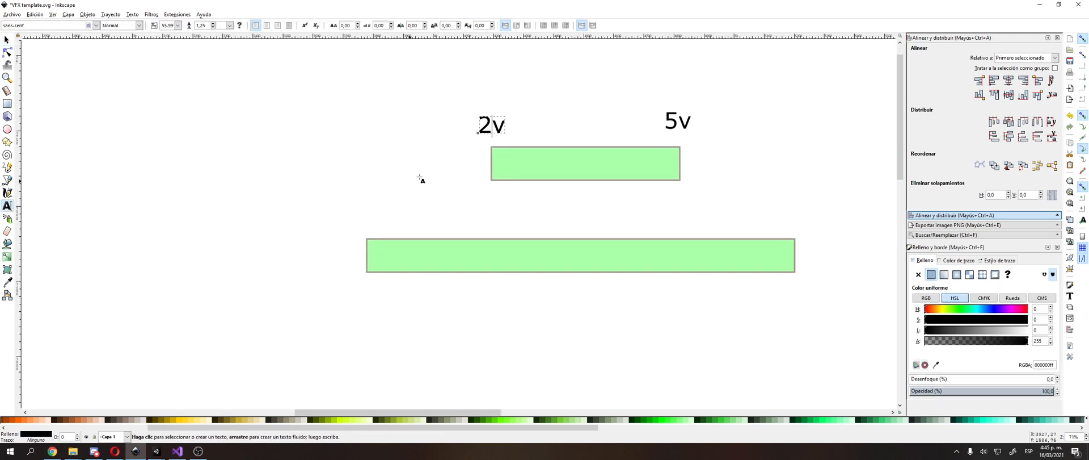
key("F1")
left_click_drag(485, 128, 330, 221)
Step: Change the label above the longer bar's left end to "-30°"
double_click(331, 223)
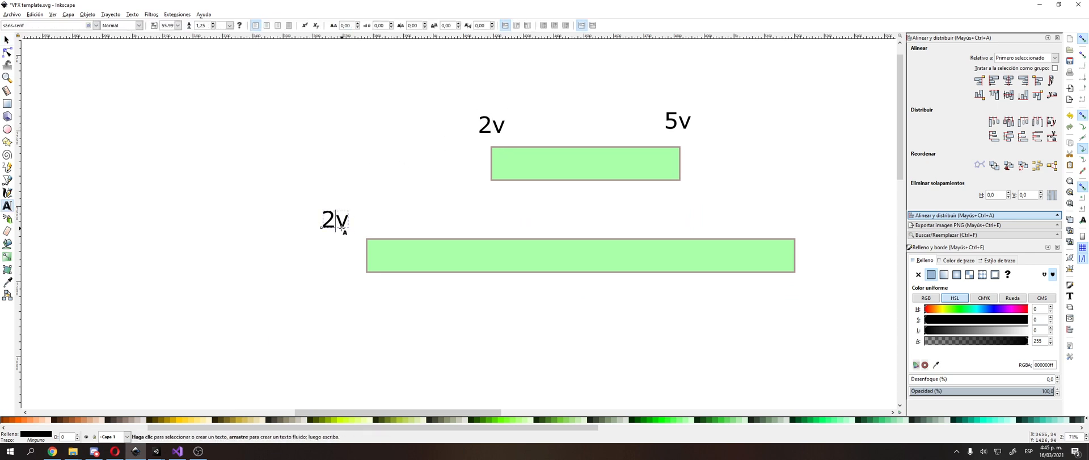
key("BackSpace")
key("Delete")
type("30")
key("BackSpace")
key("BackSpace")
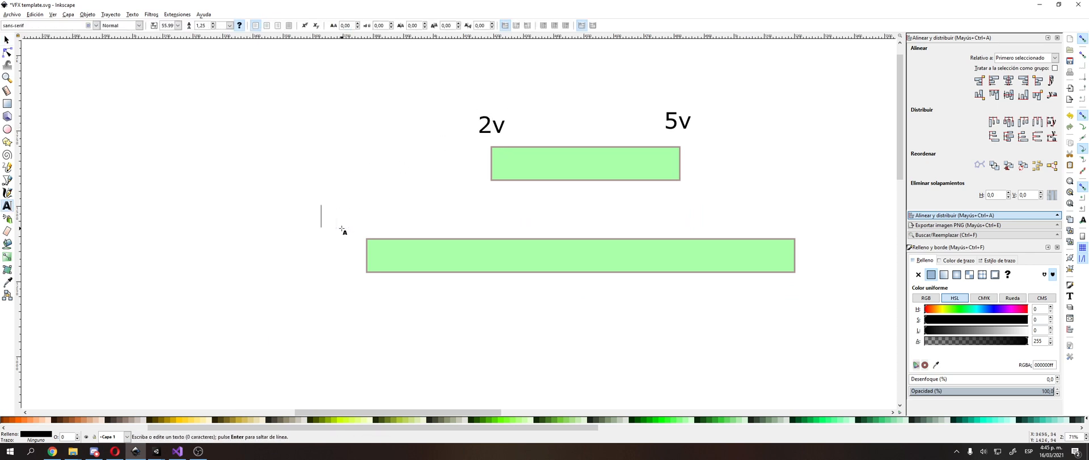
key("minus")
type("~")
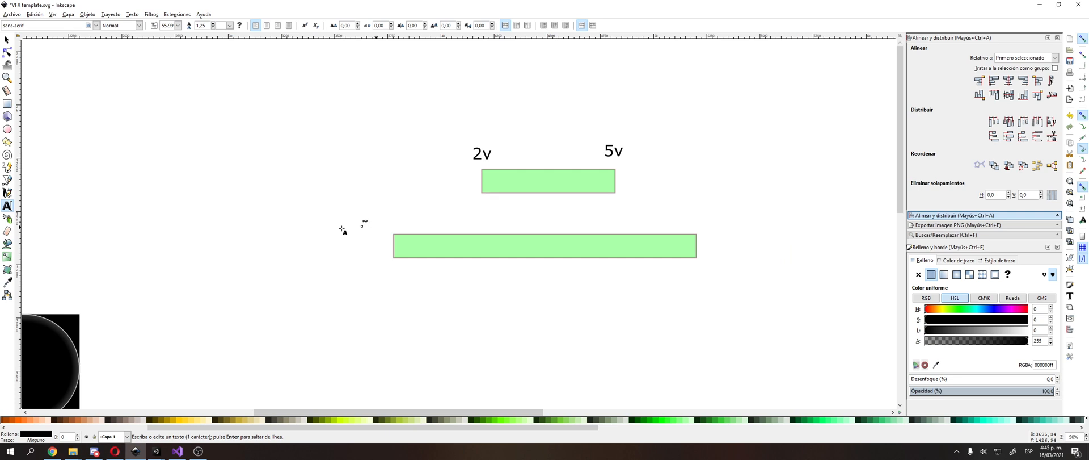
type("30°")
key("F1")
Step: Duplicate the -30° label, place the copy above the longer bar's right end and change its text to "180°"
key("ctrl+d")
left_click_drag(385, 222, 716, 221)
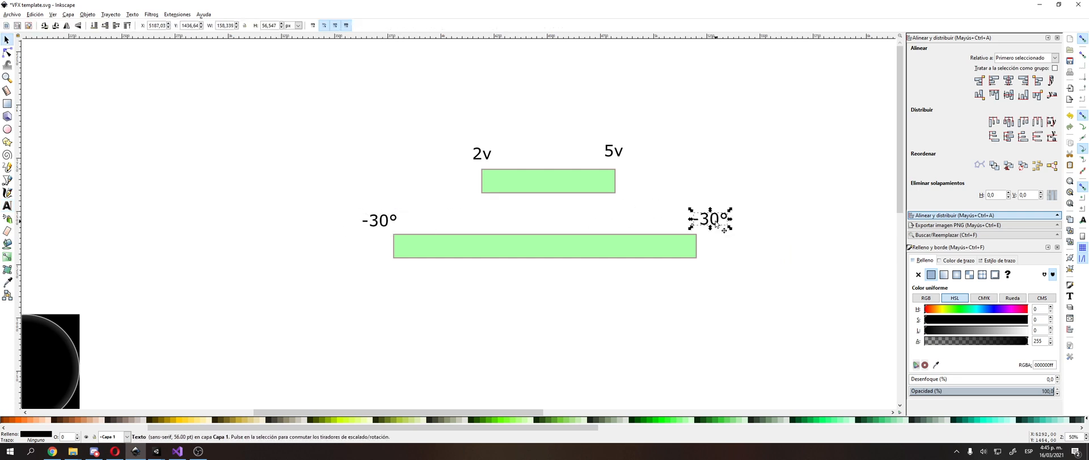
double_click(717, 223)
triple_click(720, 224)
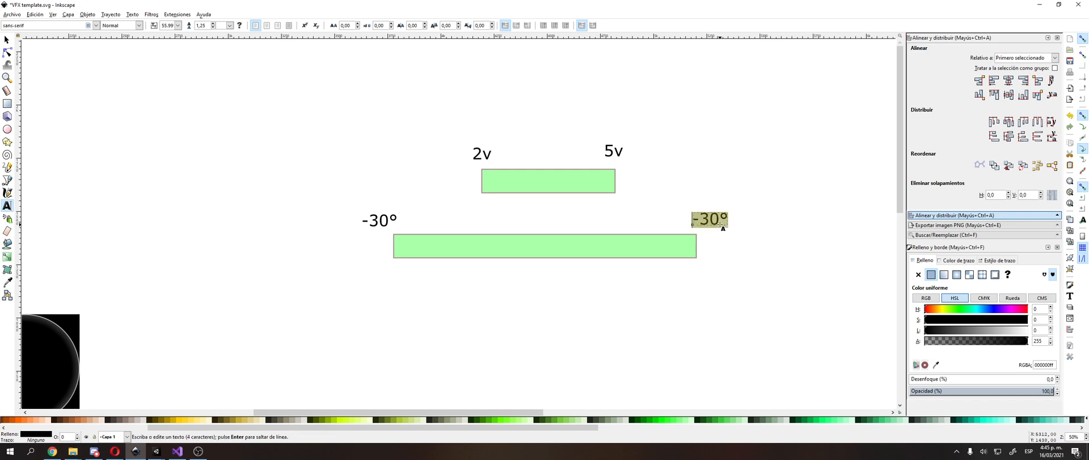
type("180°")
key("F1")
Step: Examine how the ends of the 2v–5v bar correspond to the ends of the -30°–180° bar
scroll(647, 158, "up", 2, "ctrl")
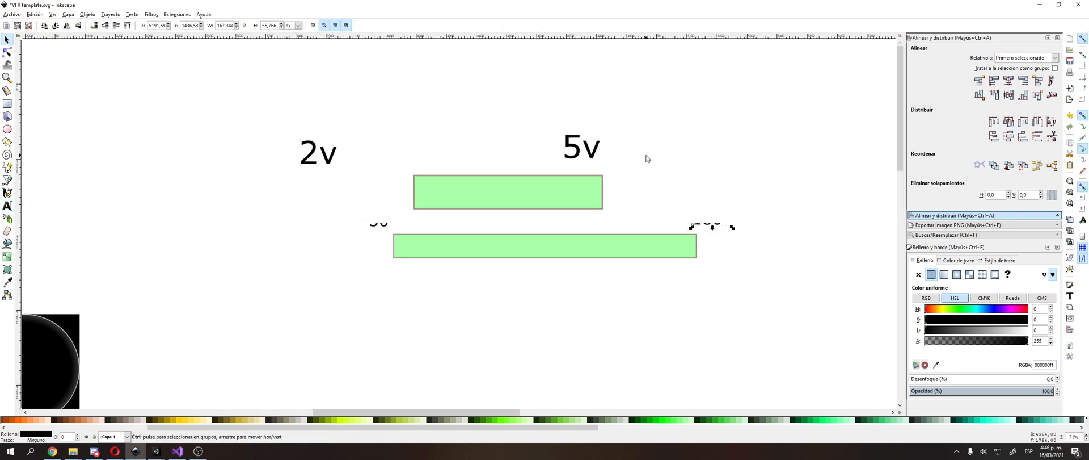
middle_click_drag(650, 158, 777, 115)
middle_click_drag(460, 119, 495, 135)
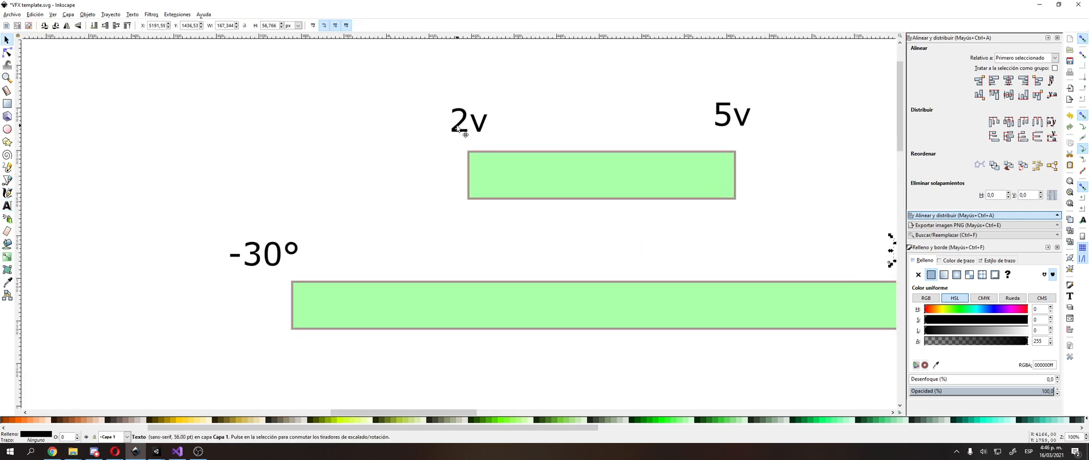
left_click(462, 131)
left_click(292, 283)
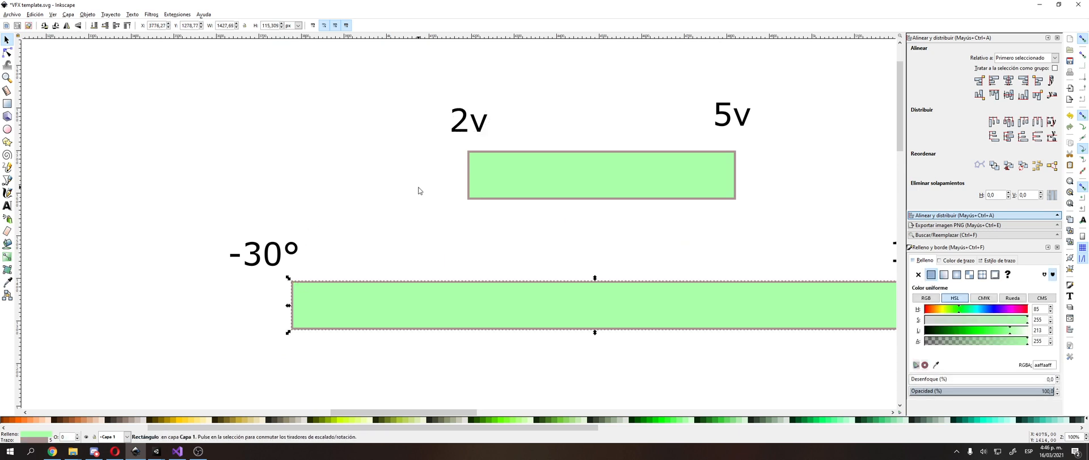
middle_click_drag(419, 187, 276, 171)
left_click(530, 97)
left_click(700, 259)
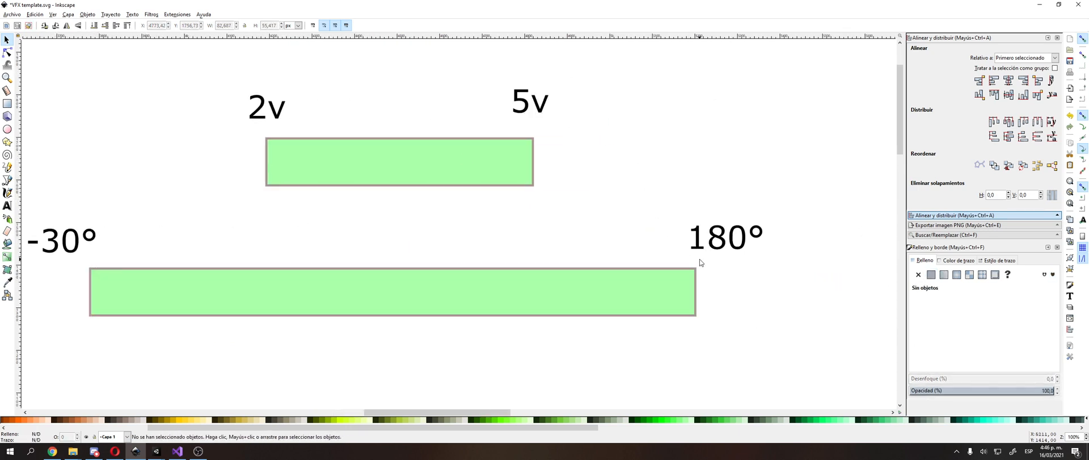
Step: Fill the longer lower bar with orange (ff9955) and deselect it
middle_click_drag(380, 205, 508, 182)
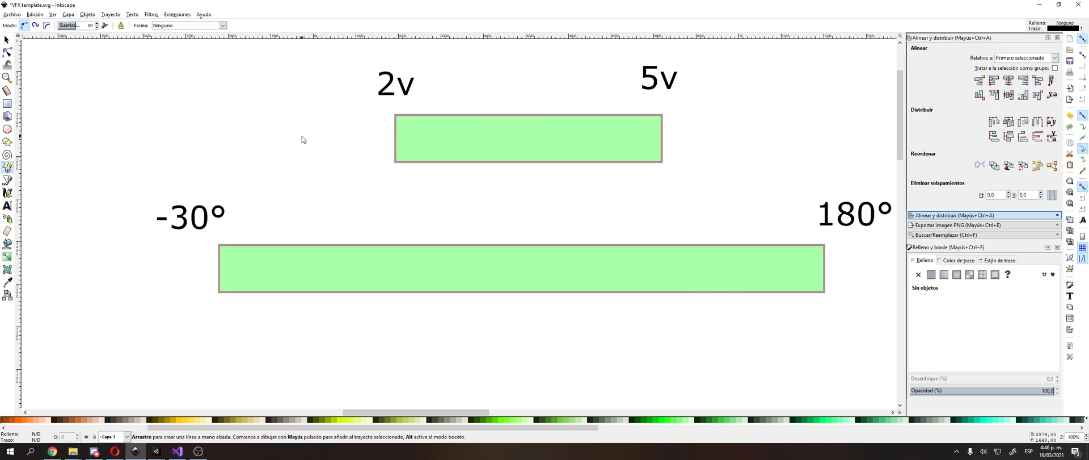
key("s")
left_click(278, 266)
left_click(35, 421)
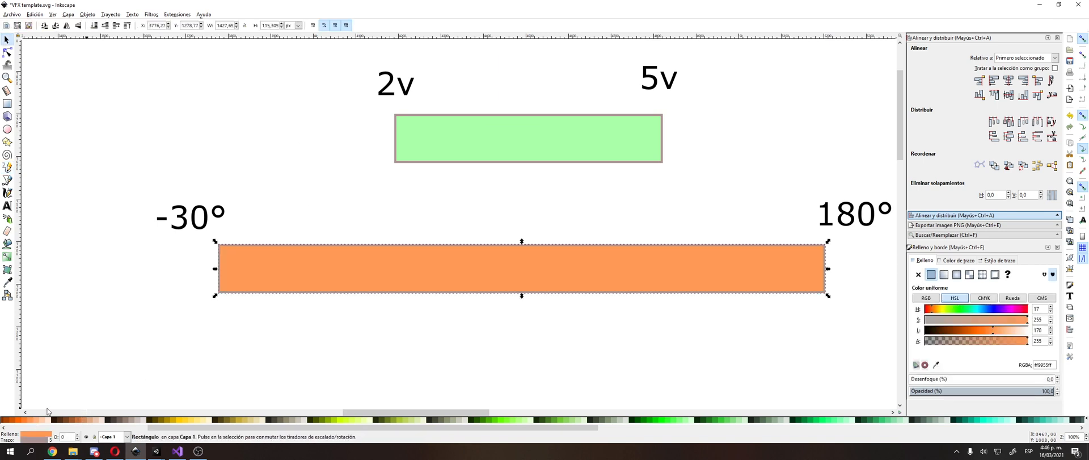
left_click(349, 148)
Step: Draw freehand lines joining the green bar's 2v end to -30° and its 5v end to 180° on the orange bar
left_click(11, 168)
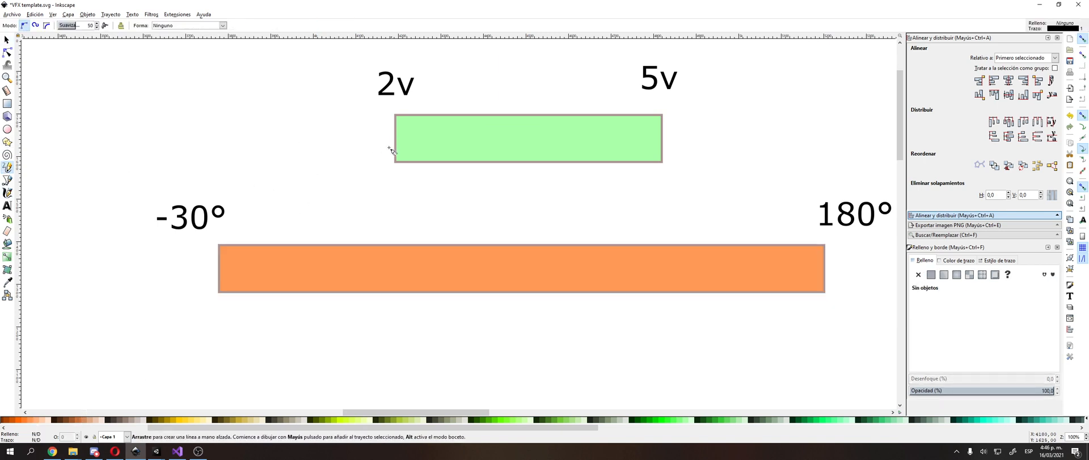
left_click_drag(233, 241, 219, 245)
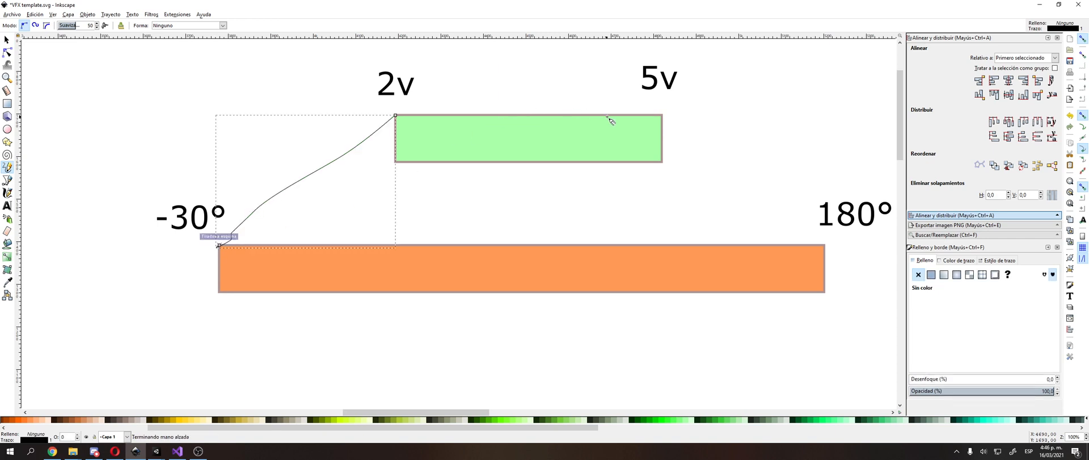
left_click_drag(650, 117, 685, 143)
left_click_drag(816, 251, 816, 251)
key("s")
left_click(797, 141)
Step: Add the text "Remap" in the empty area to the right of the two bars and adjust its position
mouse_move(787, 151)
middle_mouse_down()
mouse_move(764, 176)
mouse_move(709, 192)
mouse_move(750, 136)
middle_mouse_up()
left_click(5, 206)
scroll(574, 141, "down", 1, "ctrl")
middle_click_drag(574, 141, 373, 197)
left_click(696, 191)
type("Remap")
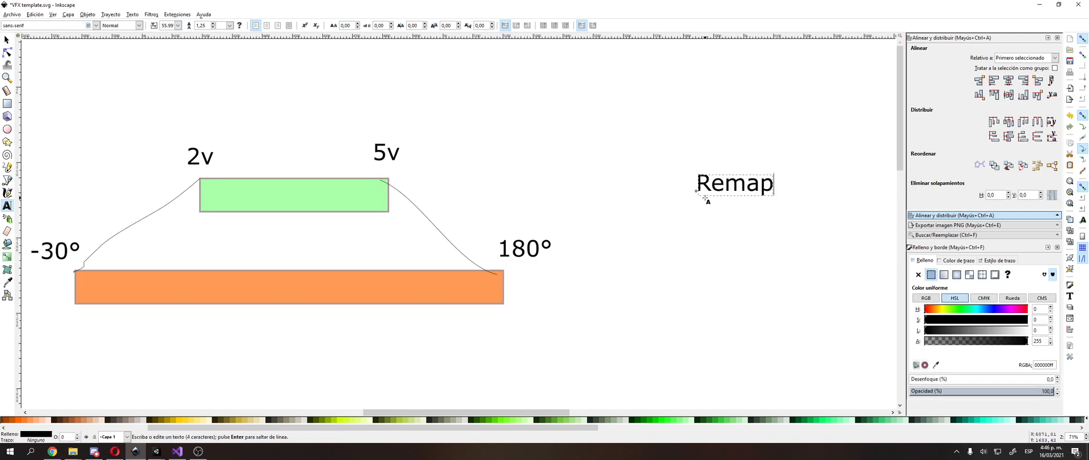
key("F1")
left_click_drag(736, 192, 696, 168)
Step: Move the remap formula text from the far right of the canvas to above the bars and duplicate it
left_click(335, 204)
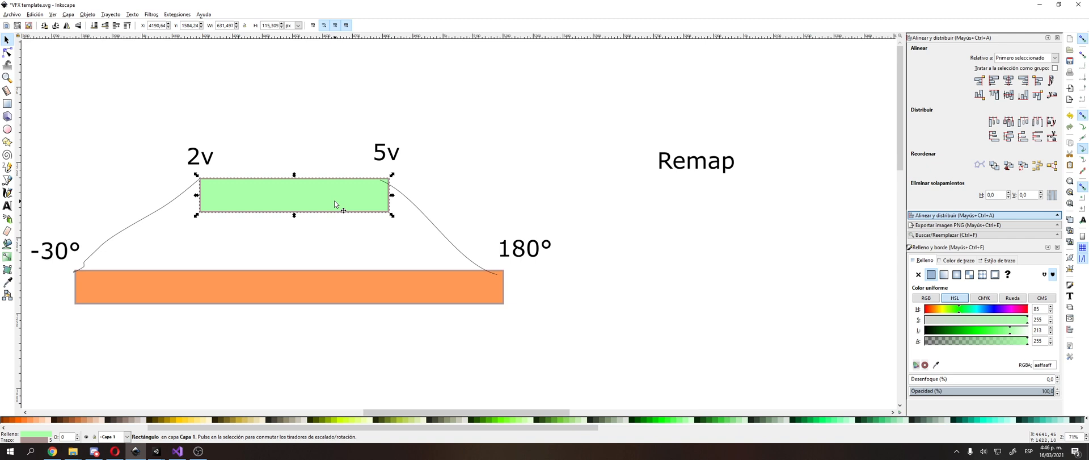
middle_click_drag(335, 205, 464, 150)
scroll(477, 160, "down", 3, "ctrl")
middle_click_drag(511, 188, 282, 191)
middle_click_drag(758, 246, 614, 266)
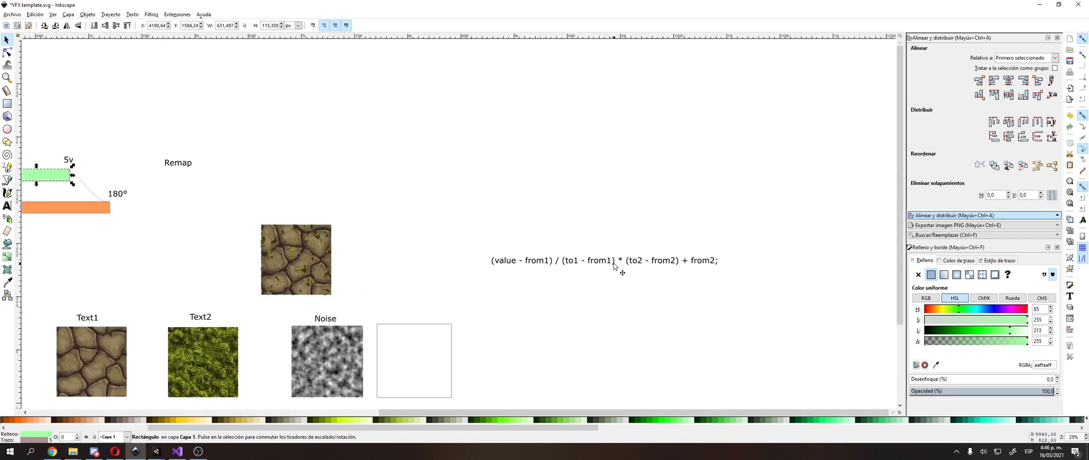
left_click_drag(614, 264, 278, 191)
middle_click_drag(232, 186, 691, 196)
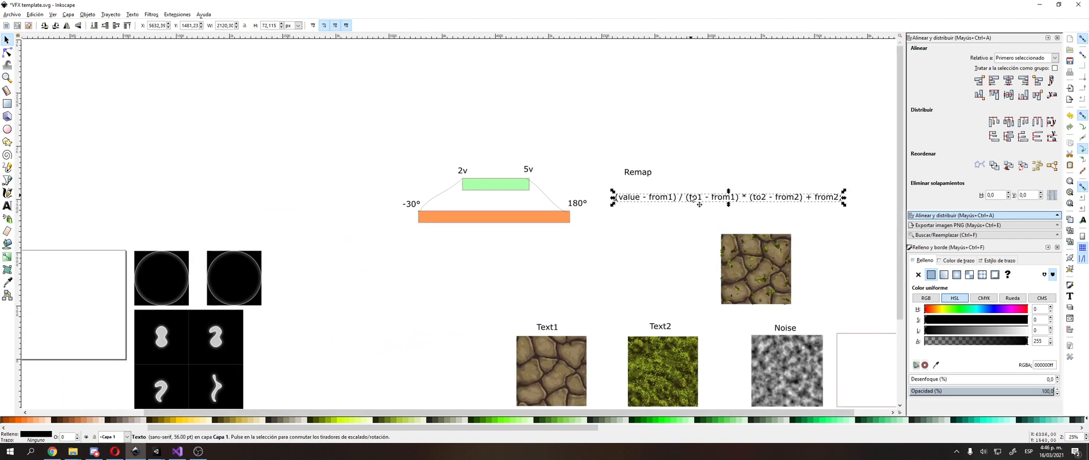
left_click_drag(693, 197, 495, 142)
key("ctrl+d")
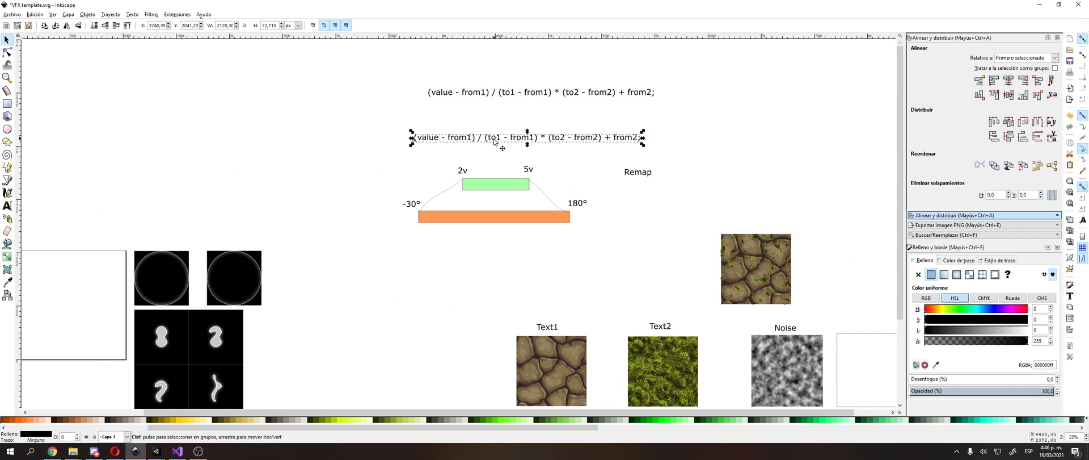
Step: Open the formula just above the bars for editing and select its first "from1" term
scroll(495, 142, "up", 2, "ctrl")
scroll(414, 146, "up", 2, "ctrl")
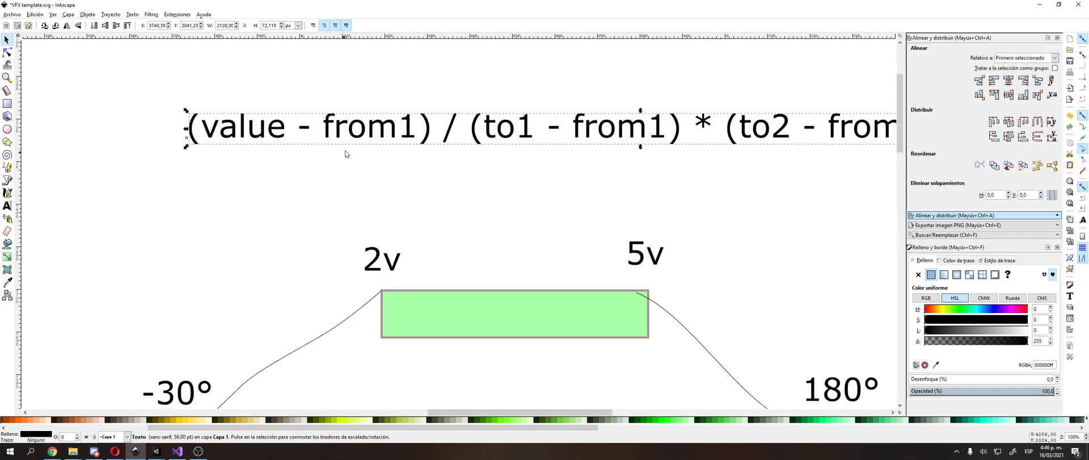
double_click(375, 134)
middle_click_drag(555, 135, 385, 139)
scroll(310, 150, "down", 1, "ctrl")
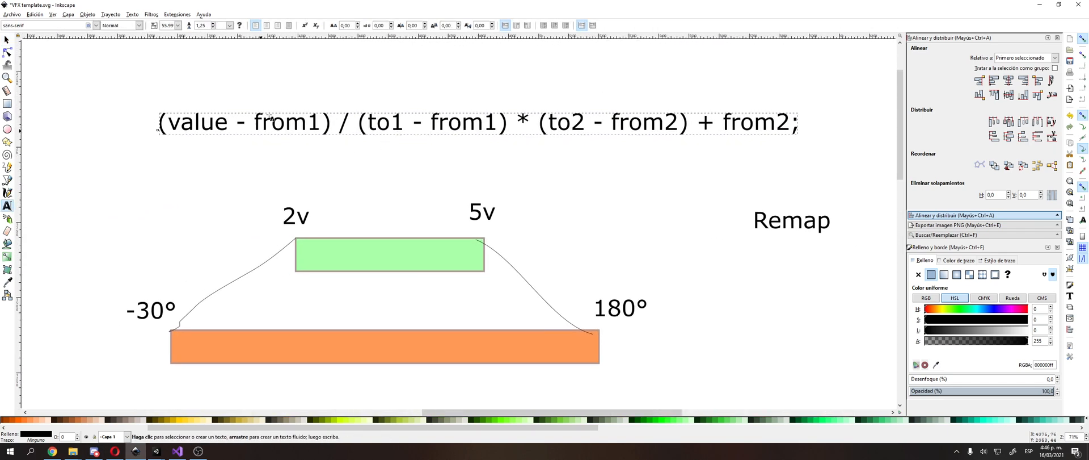
left_click(272, 128)
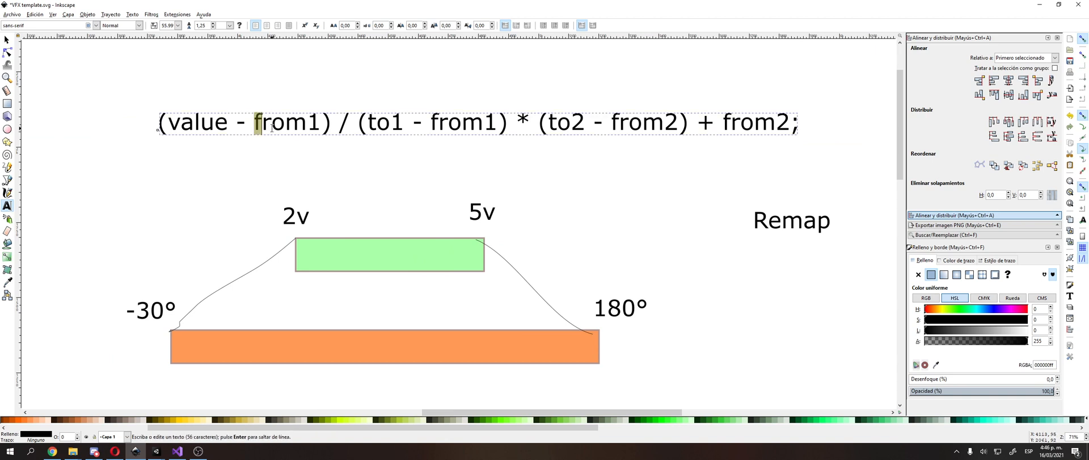